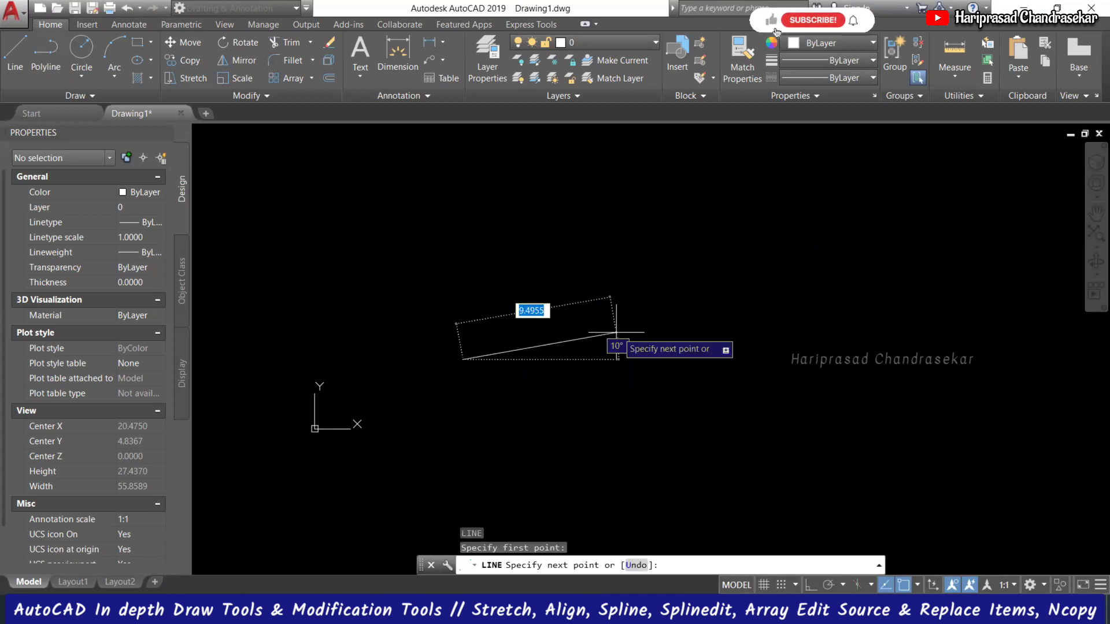
Step: Draw a straight horizontal baseline from the placed start point with Ortho on
key("F8")
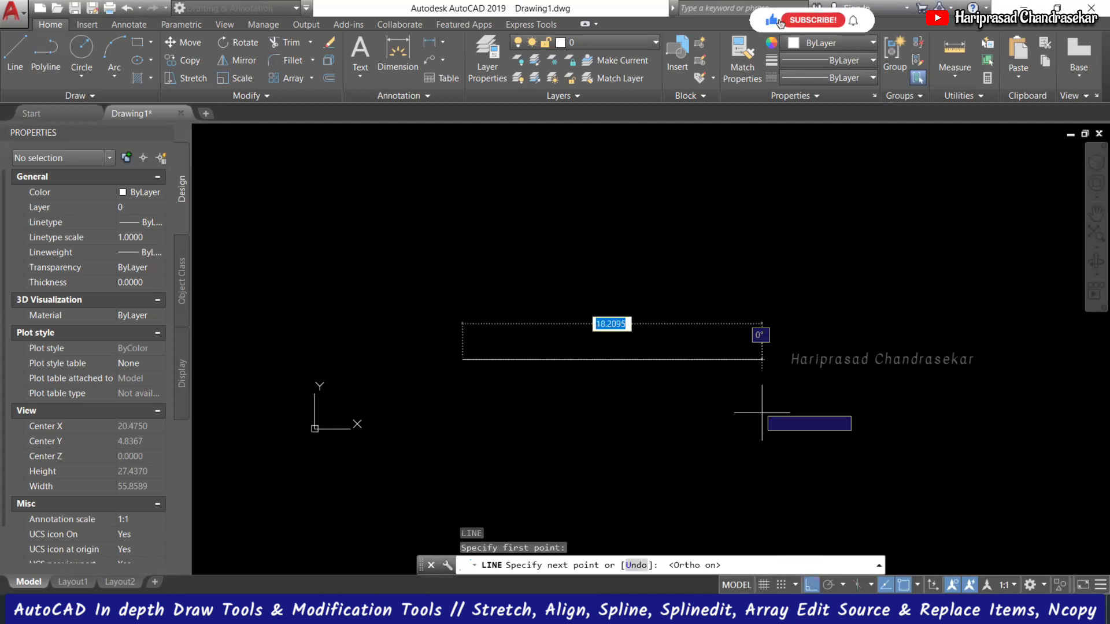
left_click(683, 382)
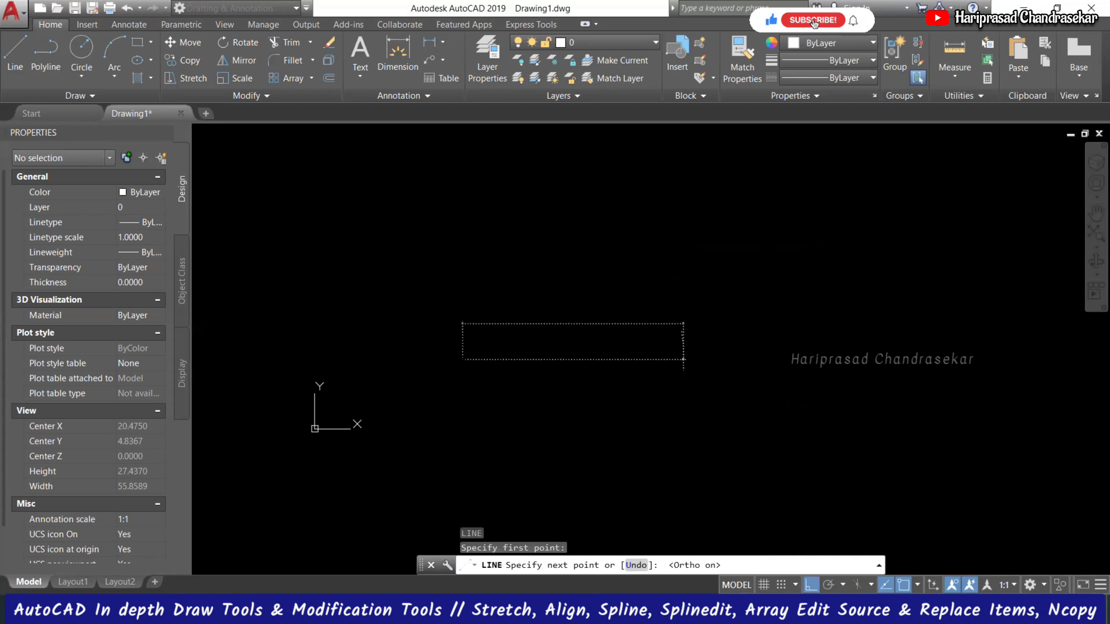
key("Escape")
Step: Draw a flag at the baseline's left end: a vertical pole with a triangular pennant from the pole's top back to its midpoint
key("Return")
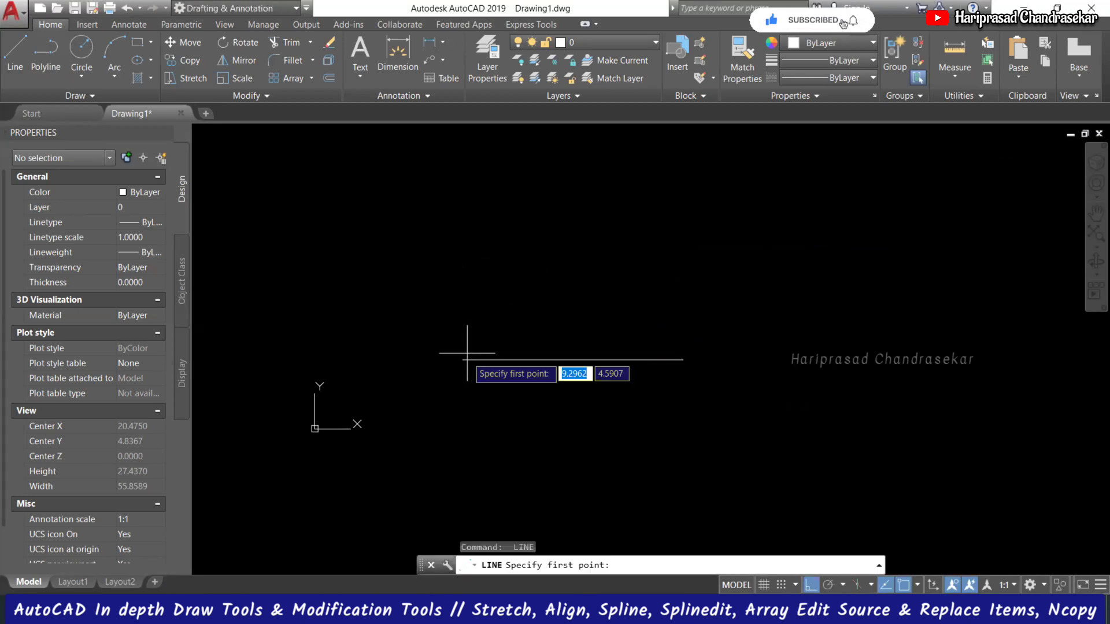
left_click(462, 360)
left_click(462, 235)
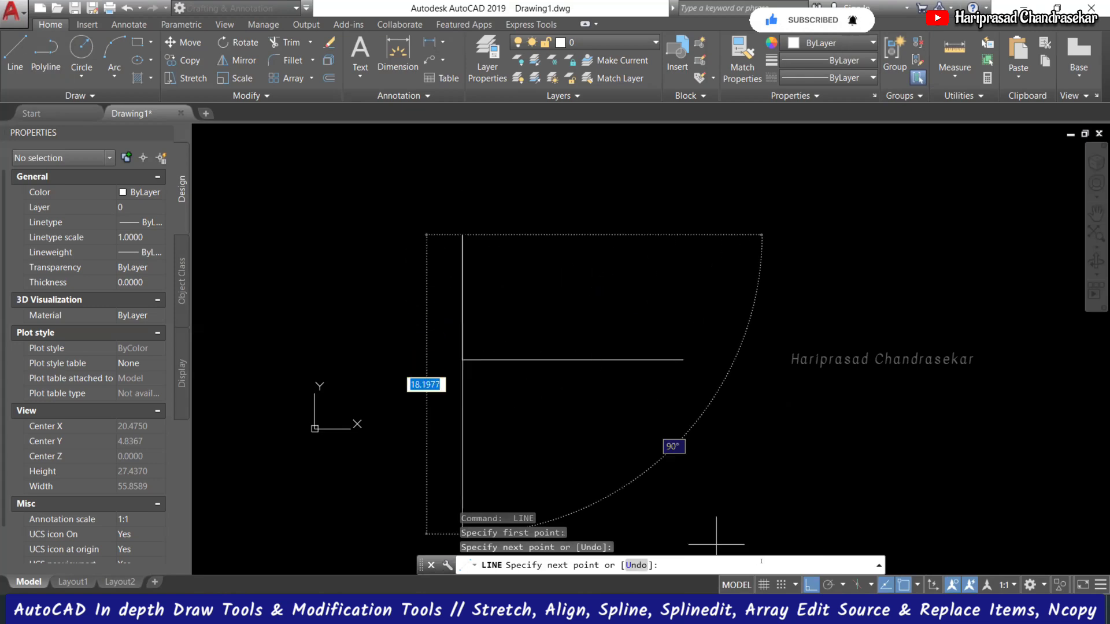
key("F8")
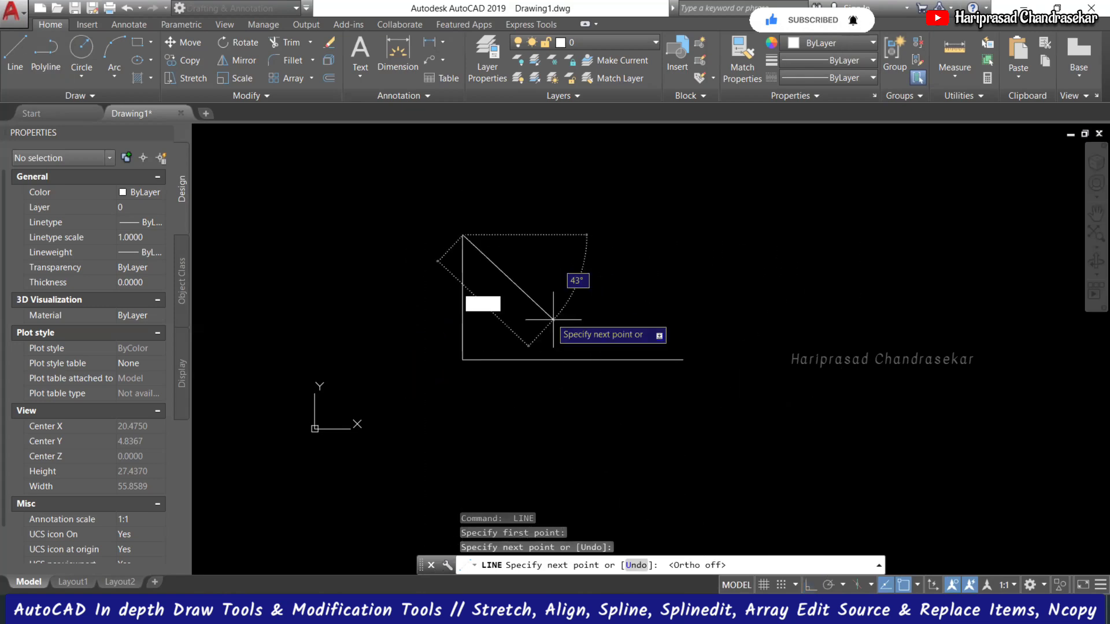
left_click(516, 280)
left_click(462, 297)
key("Escape")
Step: Move the flag's three lines from the baseline's left end to its right end, using the pole's foot as base point
left_click(532, 210)
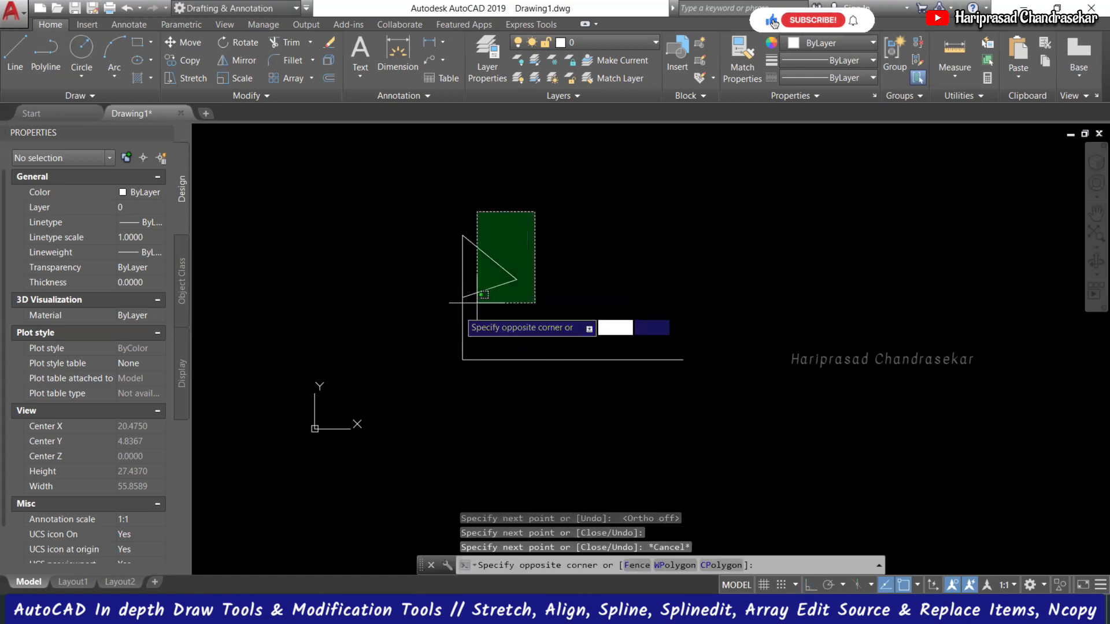
left_click(417, 317)
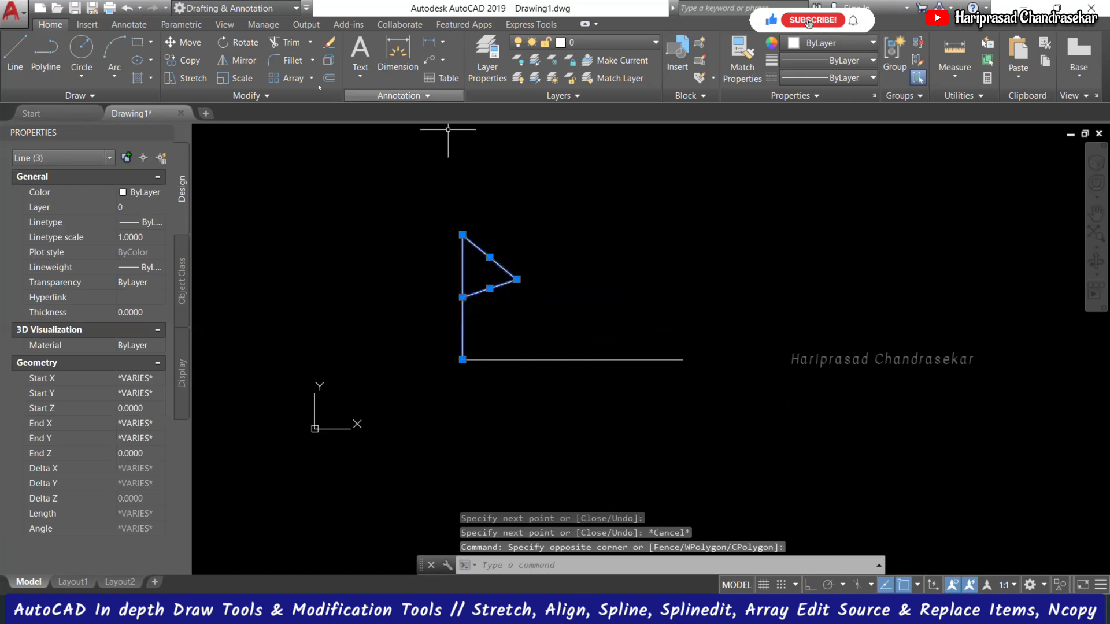
type("m")
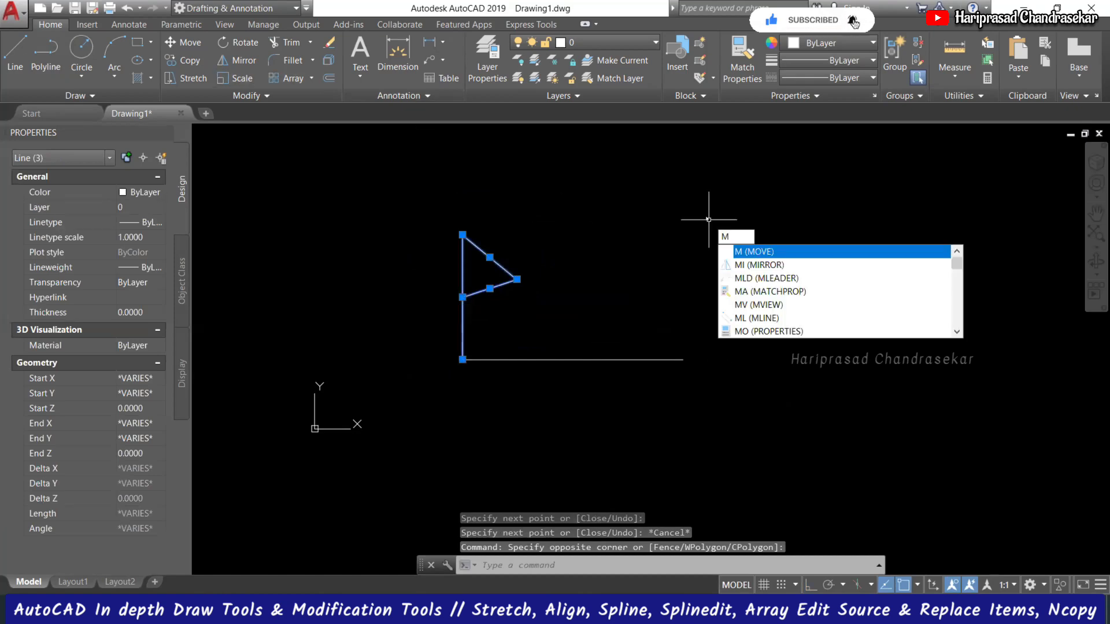
key("Return")
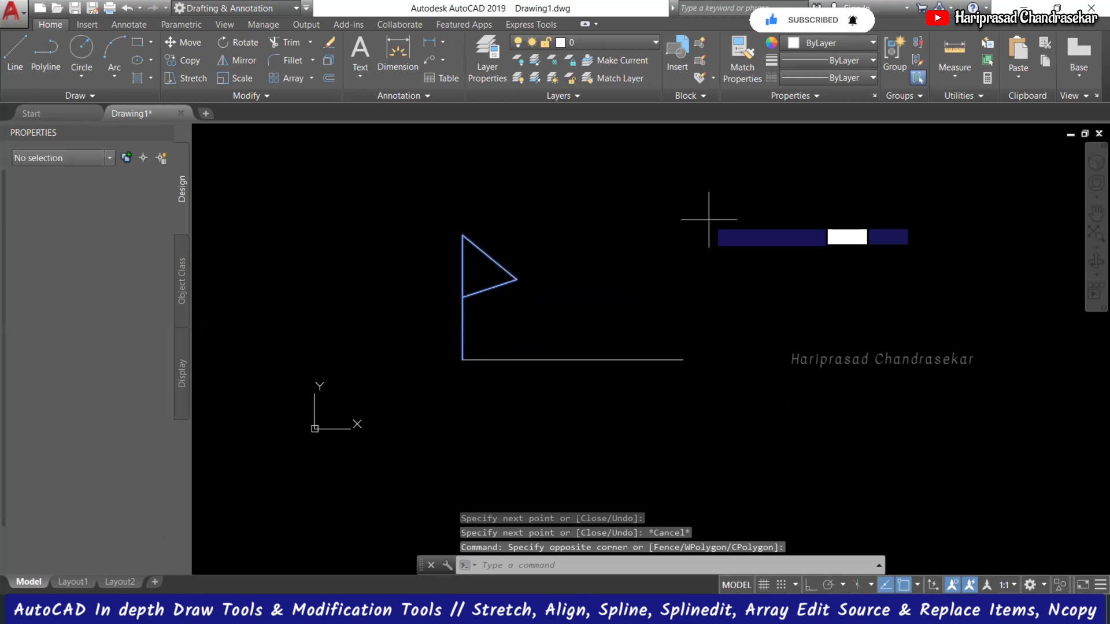
left_click(462, 359)
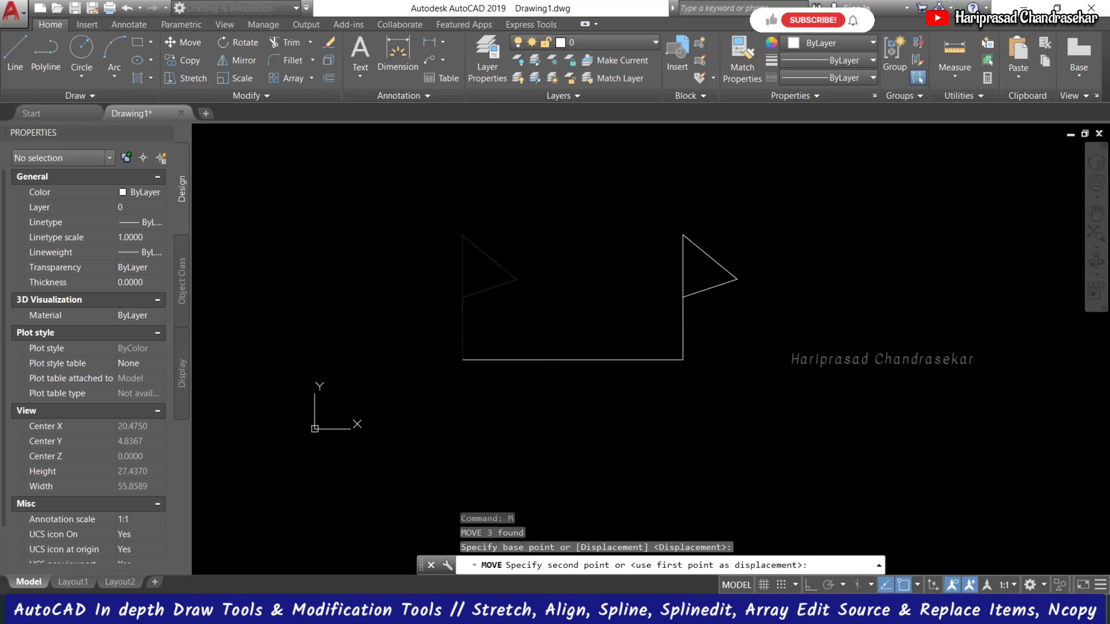
left_click(683, 359)
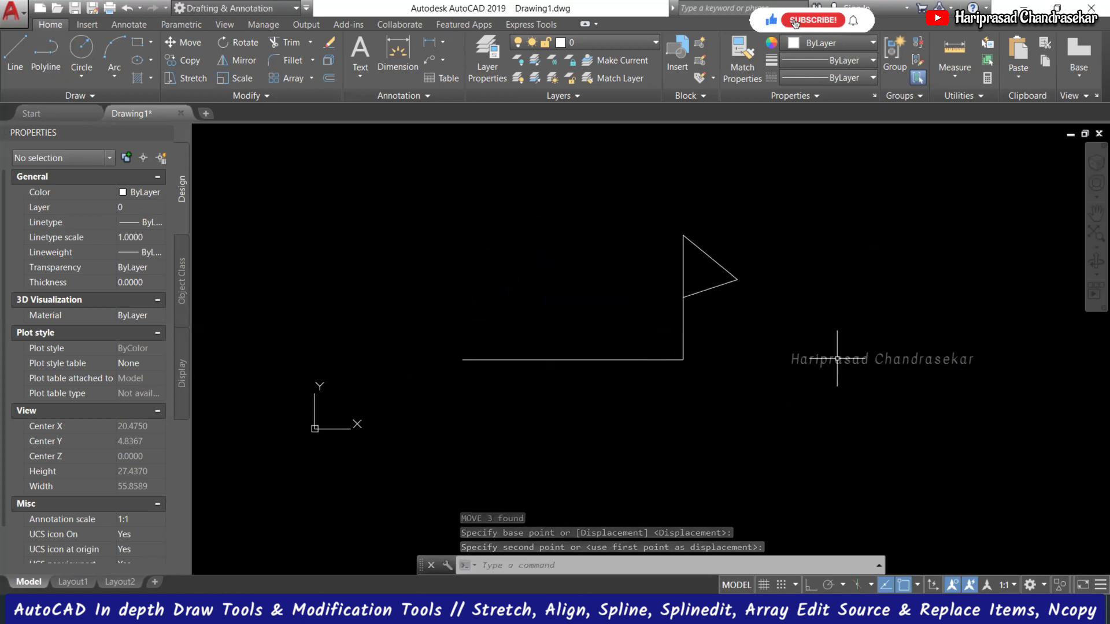
Step: Copy the flag from its pole foot to the baseline's midpoint and left end
left_click(868, 215)
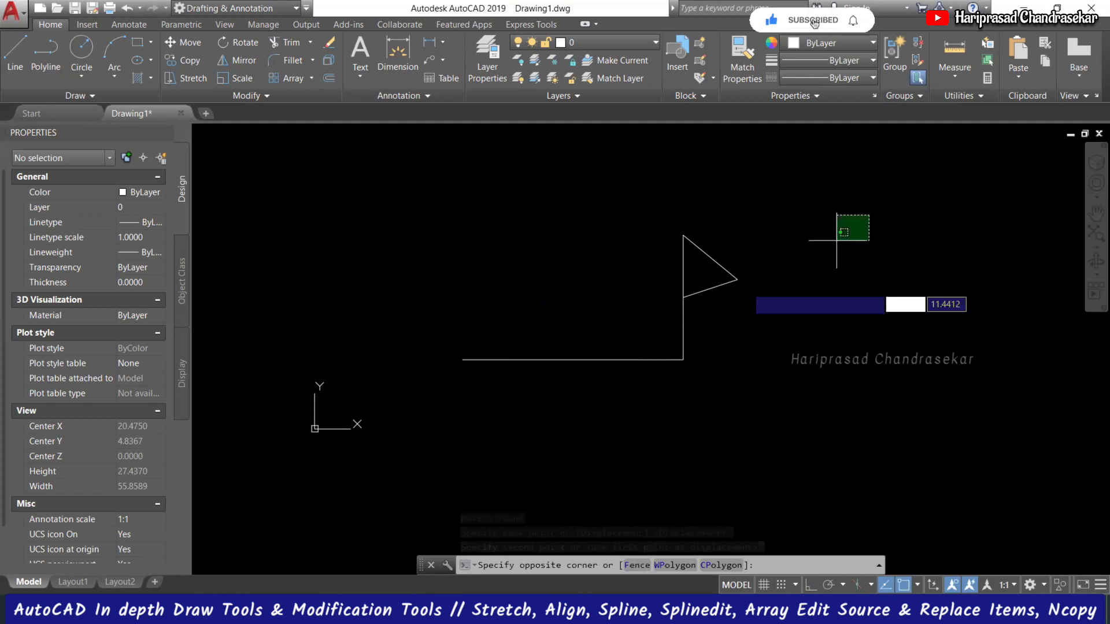
left_click(637, 345)
type("co")
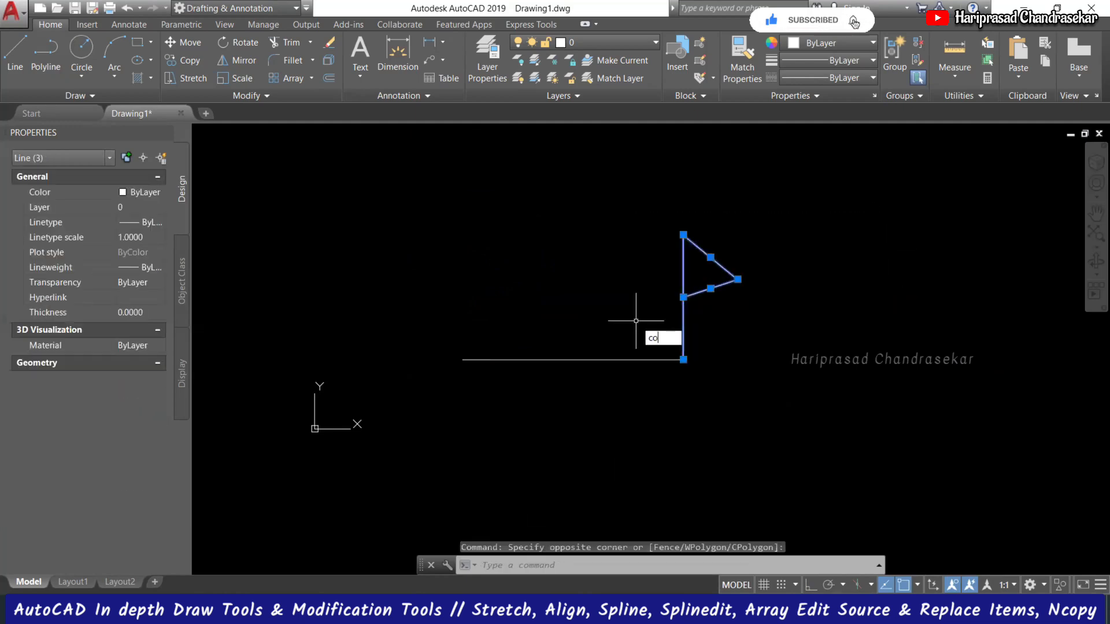
key("Return")
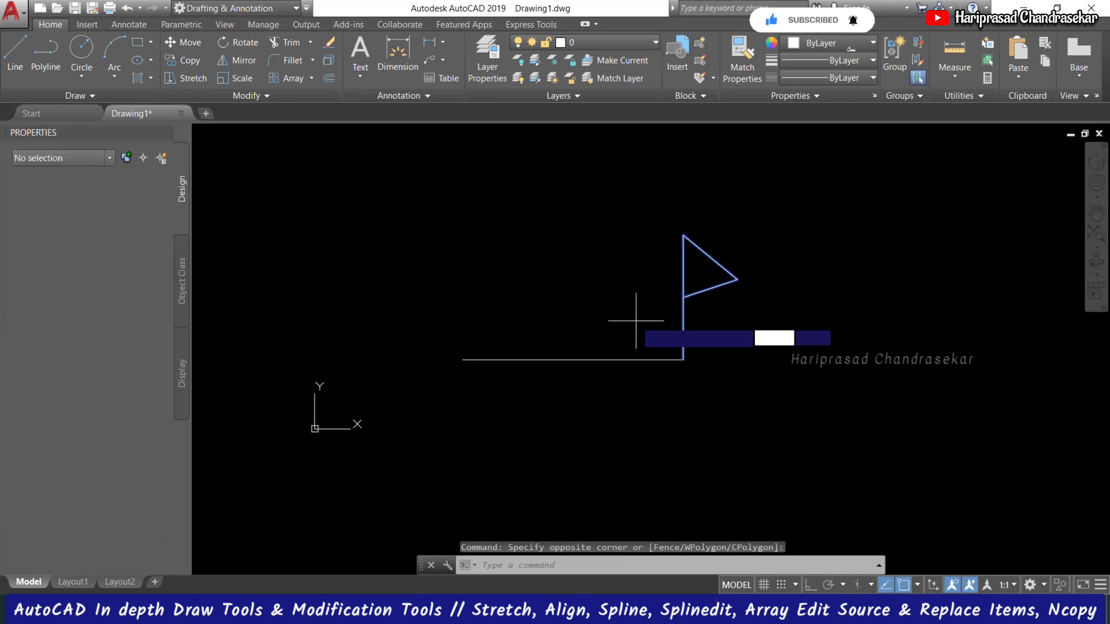
left_click(683, 360)
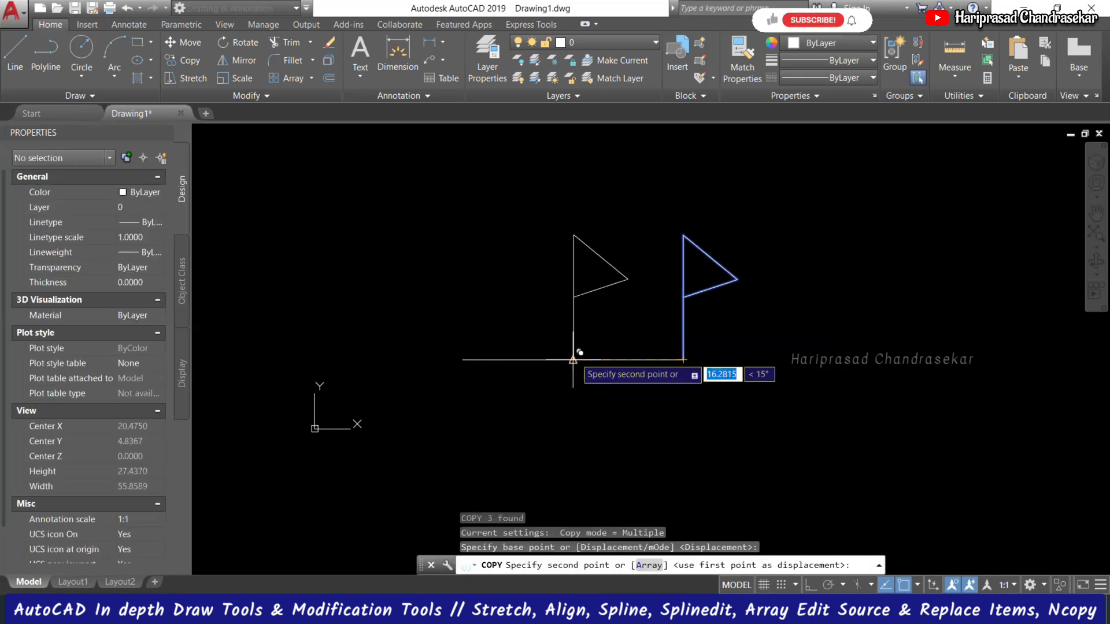
left_click(572, 359)
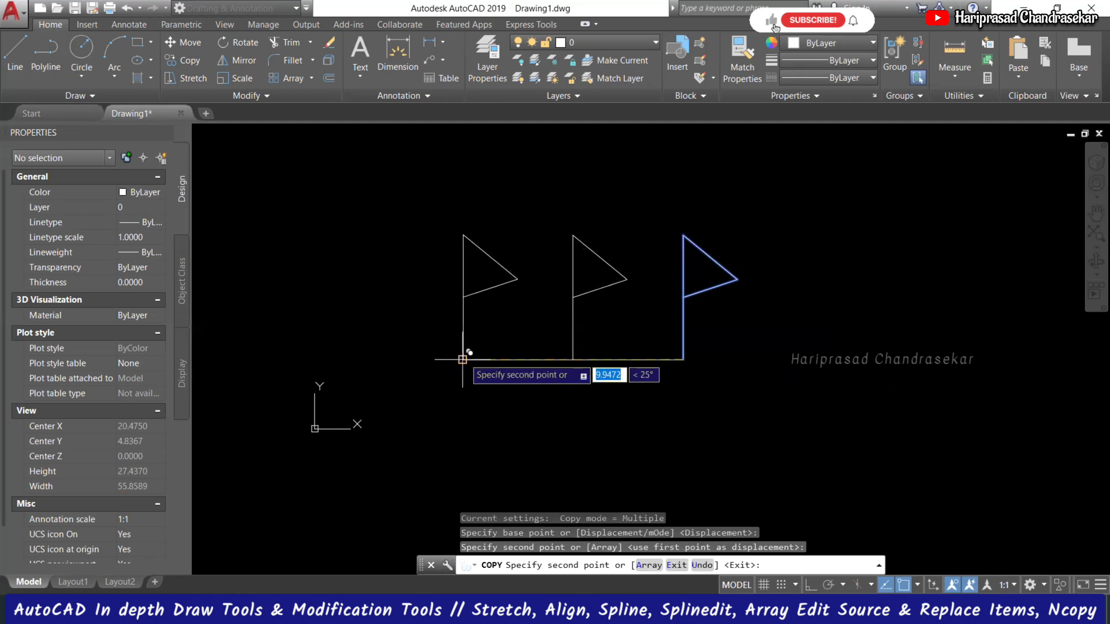
left_click(462, 360)
key("Escape")
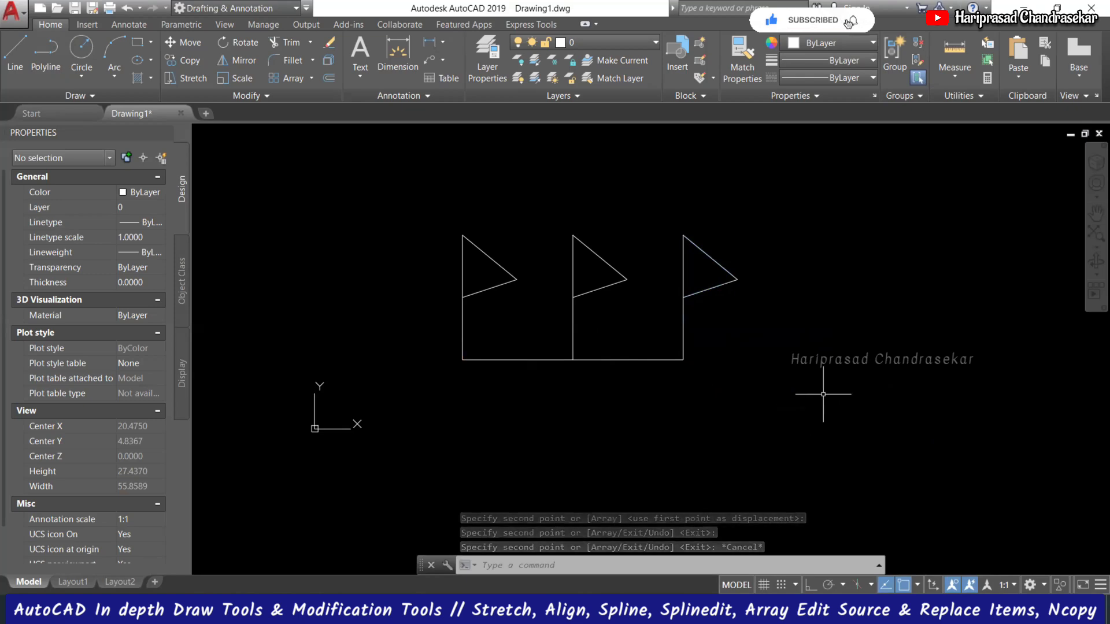
Step: Draw a horizontal line extending rightward from the foot of the rightmost flag with Ortho on
scroll(453, 240, "down", 2)
scroll(706, 222, "up", 2)
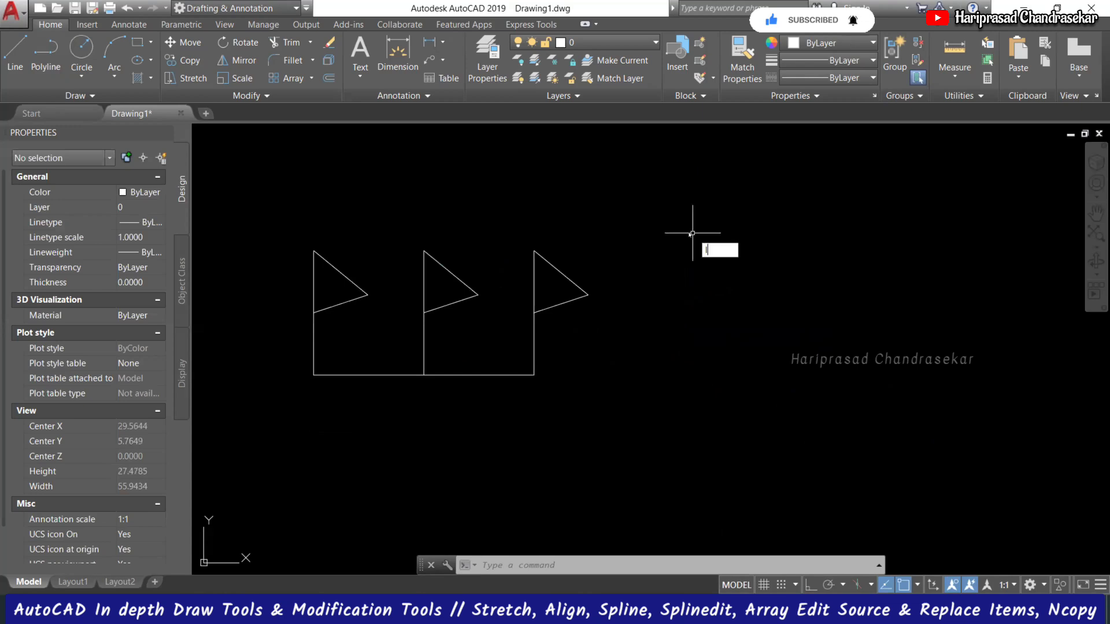
key("l")
key("Return")
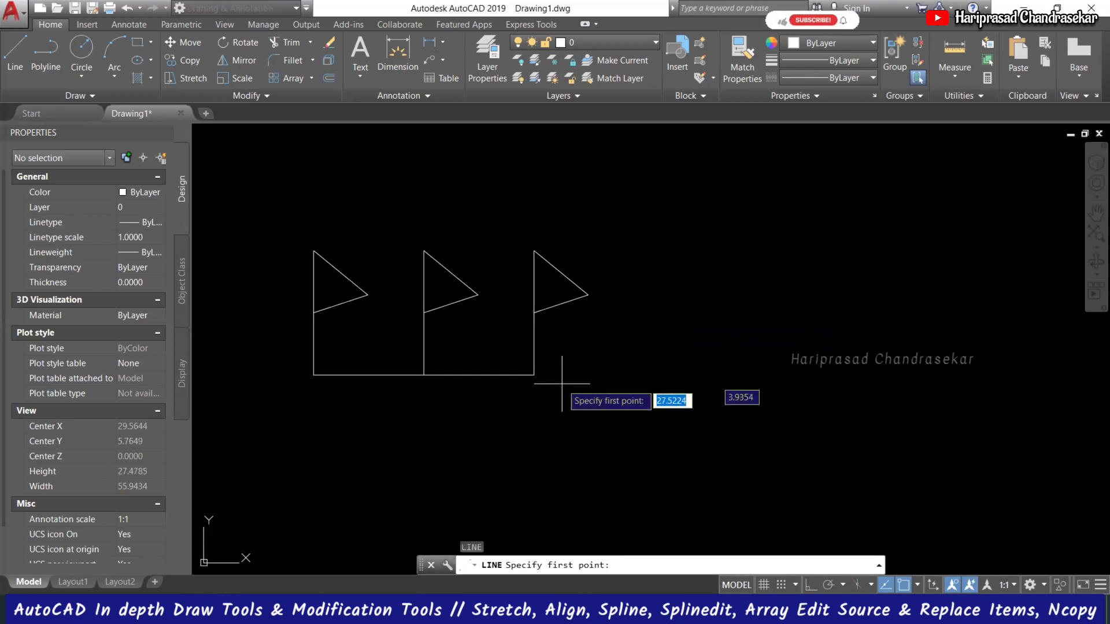
left_click(534, 374)
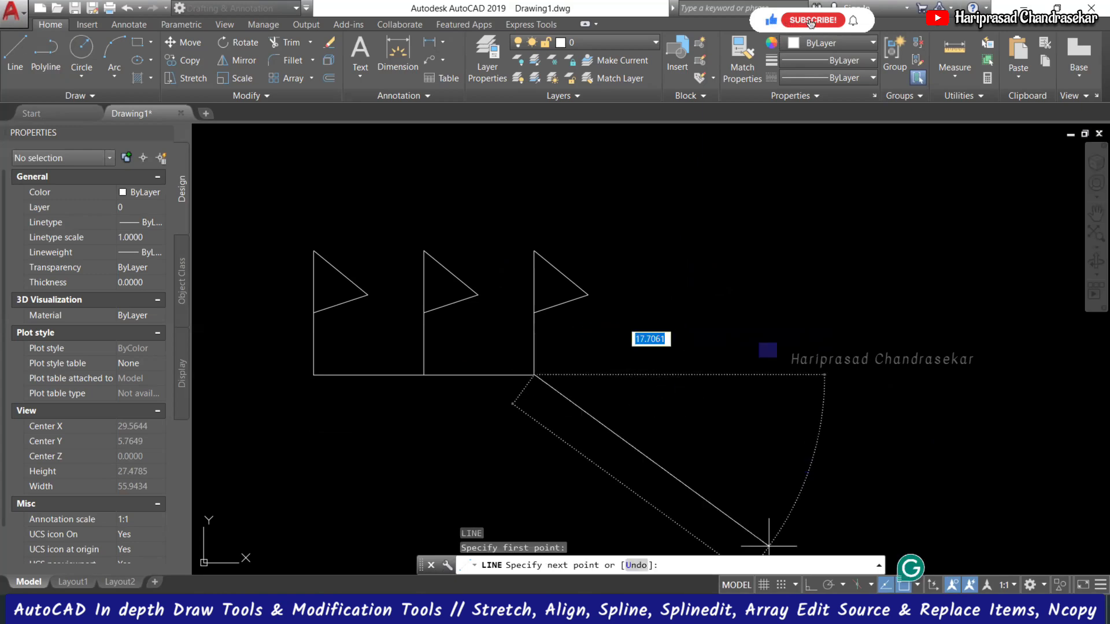
key("F8")
left_click(785, 442)
key("Escape")
Step: Mirror the three flags and their baseline about a vertical axis through the new line's midpoint, keeping the source objects
left_click(283, 202)
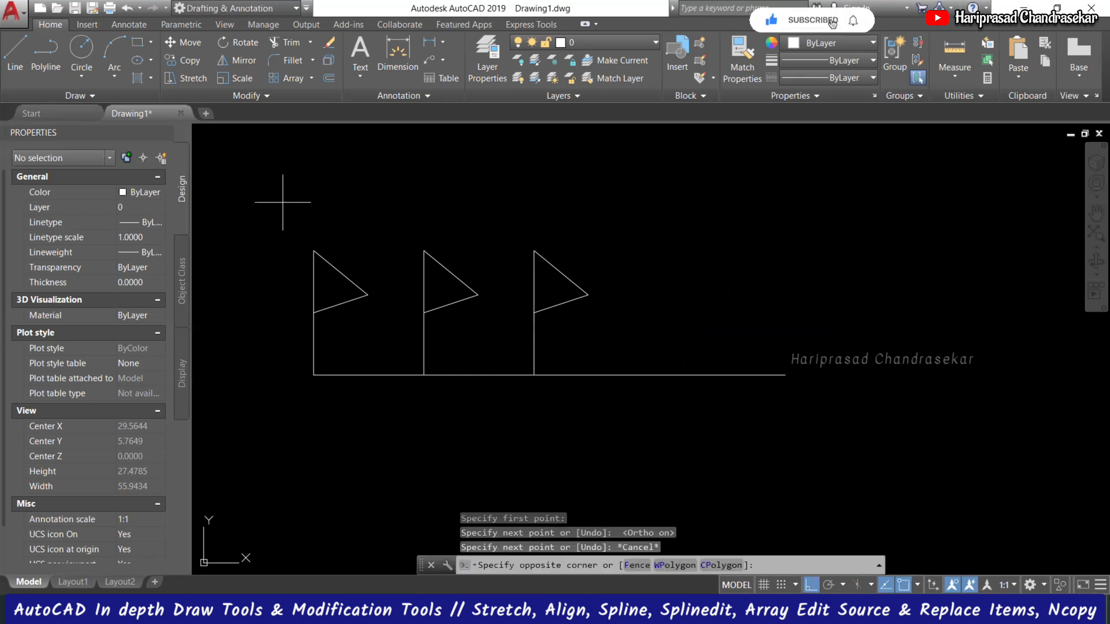
left_click(604, 434)
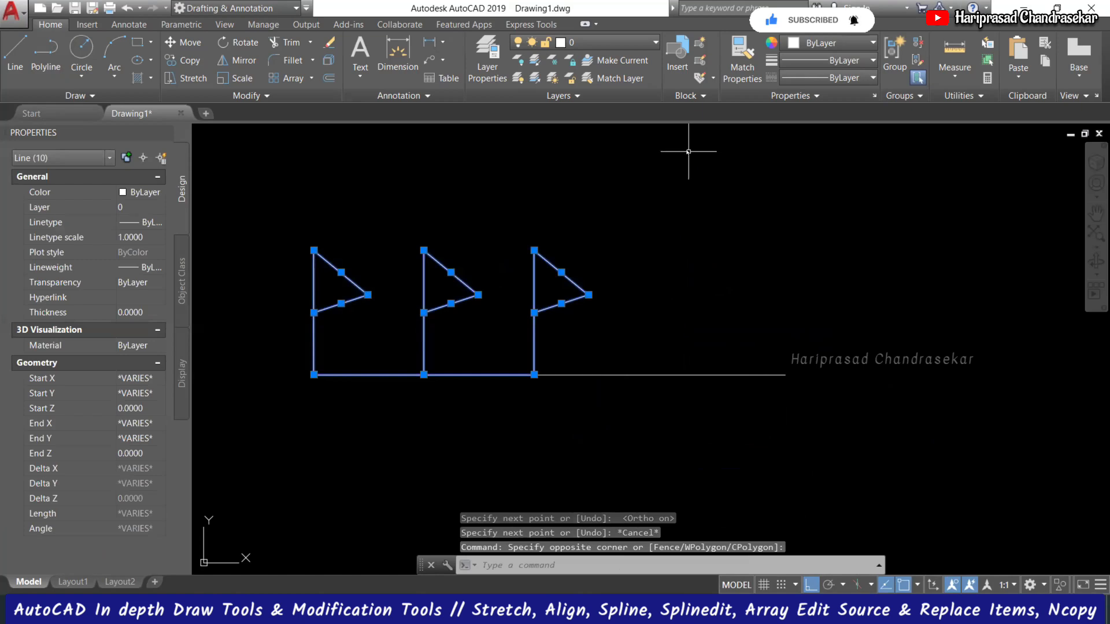
key("Return")
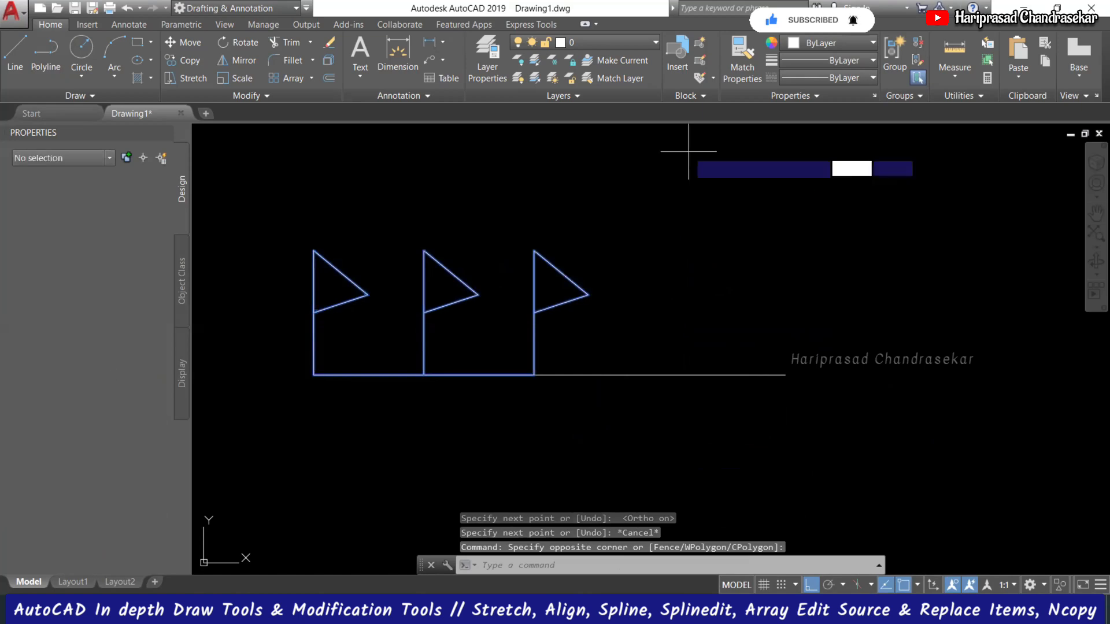
left_click(659, 375)
left_click(657, 195)
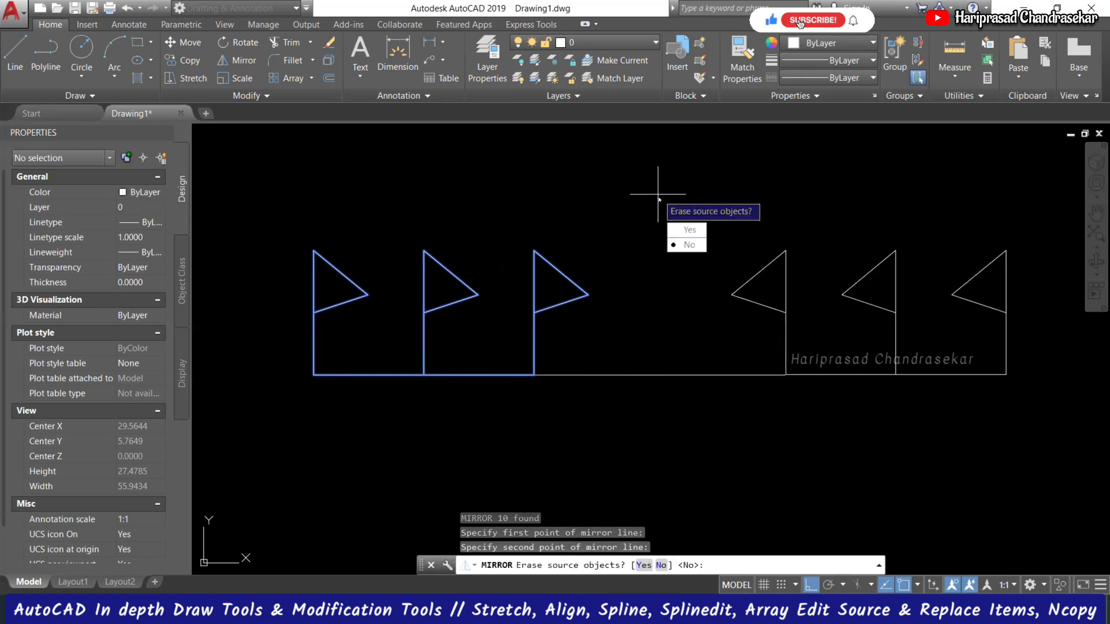
key("Return")
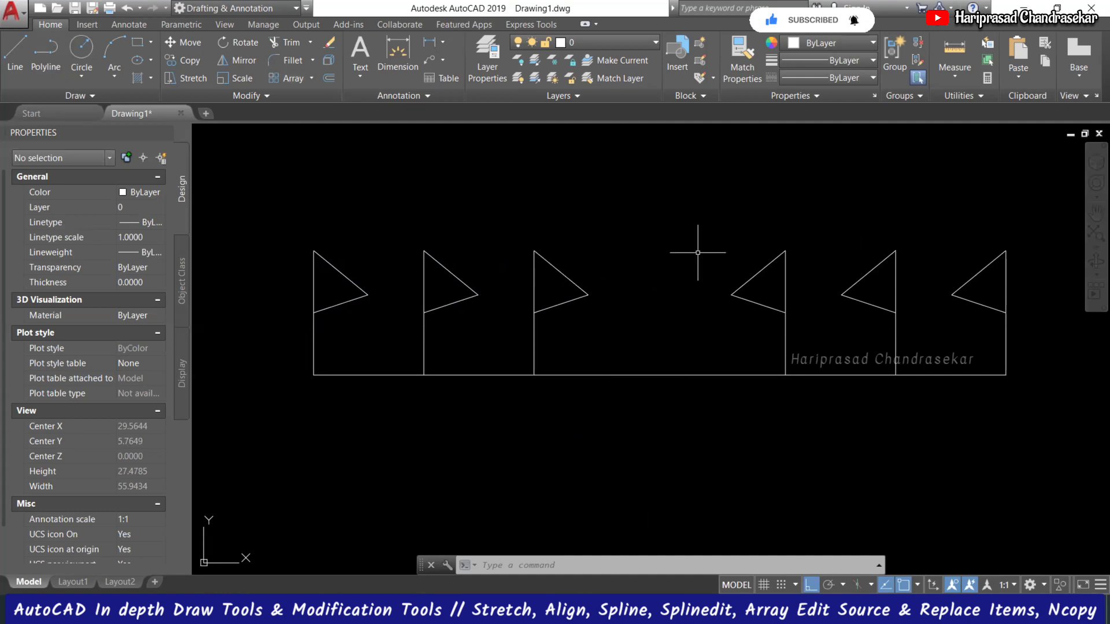
Step: Rotate a copy of the whole flag row by 270° about the midpoint of the central baseline segment
scroll(564, 253, "down", 2)
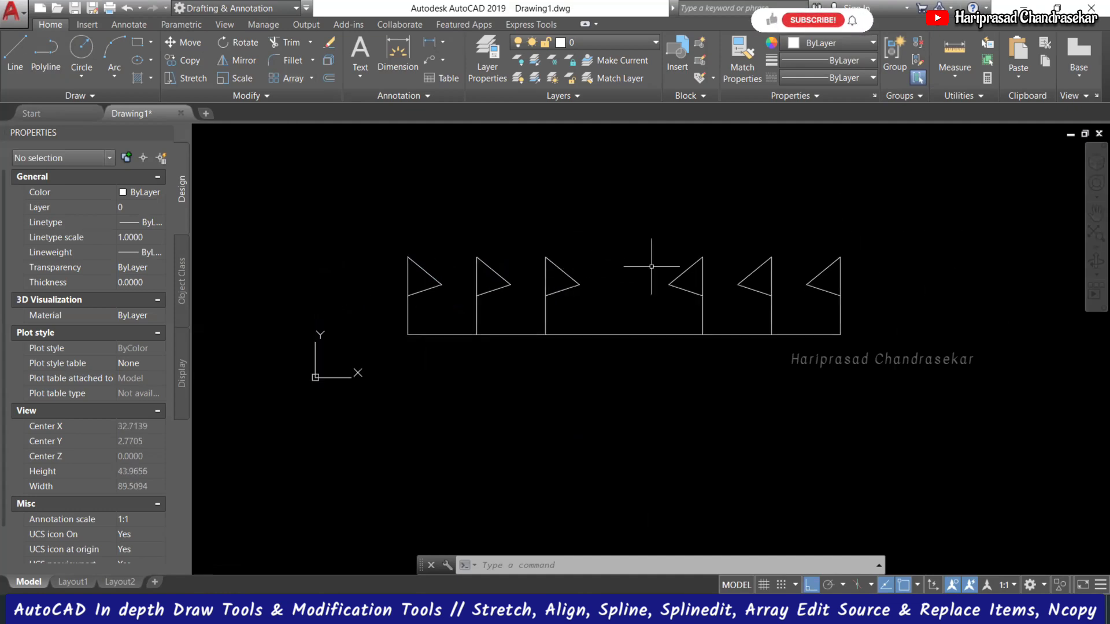
scroll(549, 266, "down", 2)
left_click(388, 195)
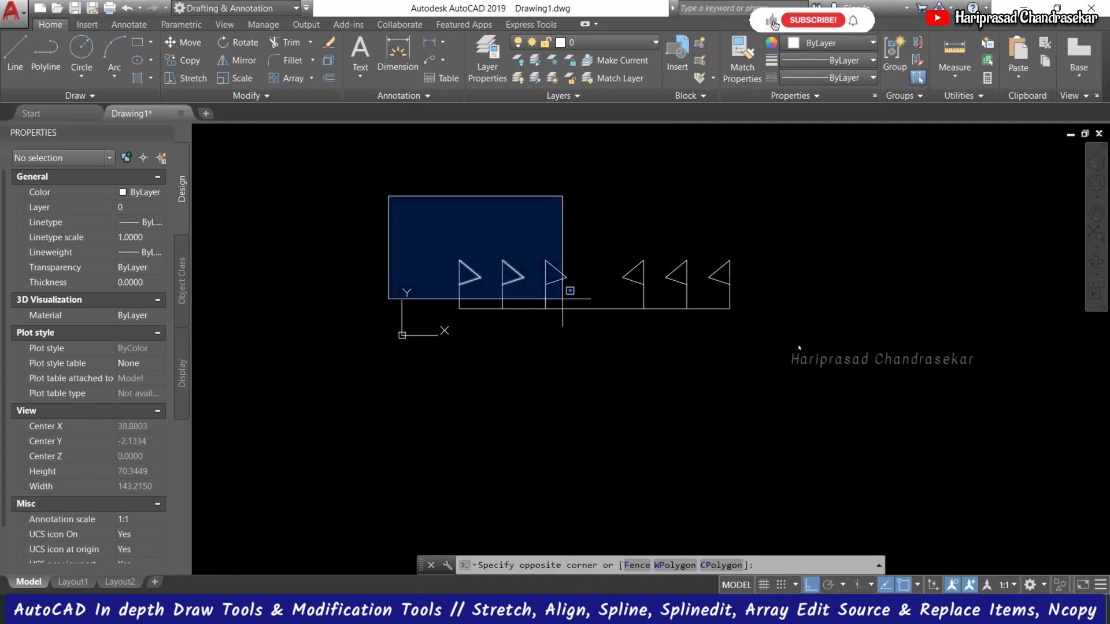
left_click(813, 346)
key("Escape")
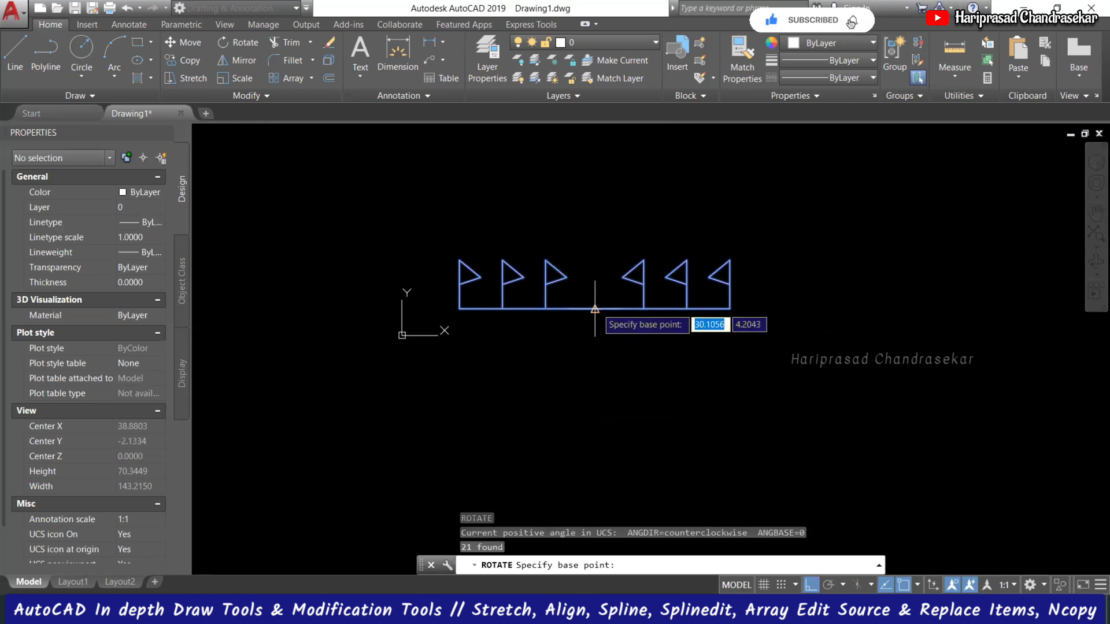
left_click(594, 310)
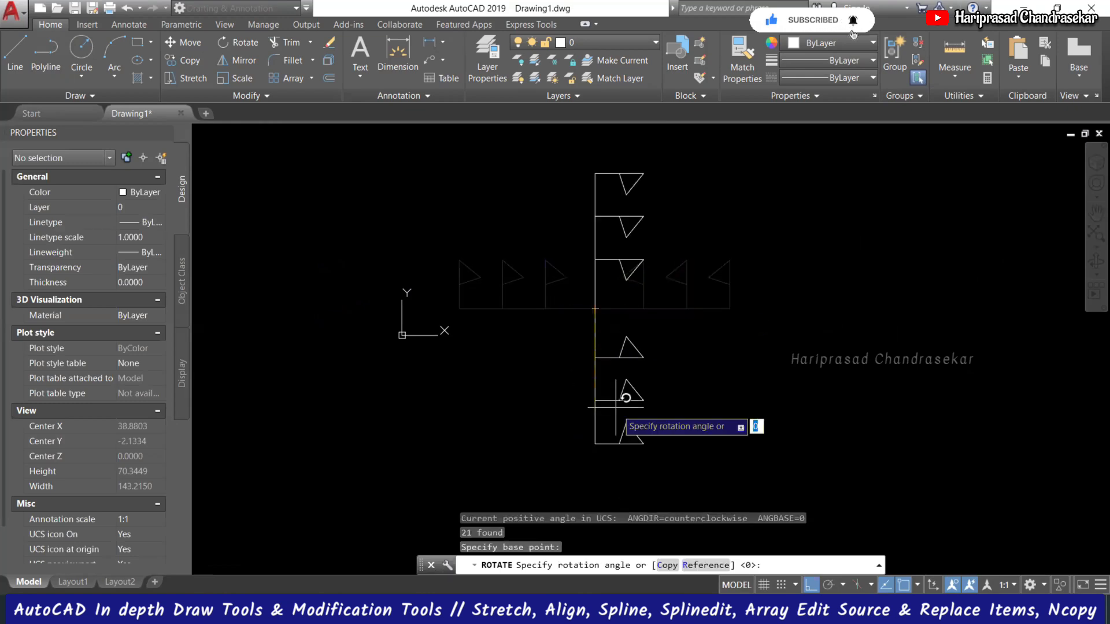
left_click(665, 565)
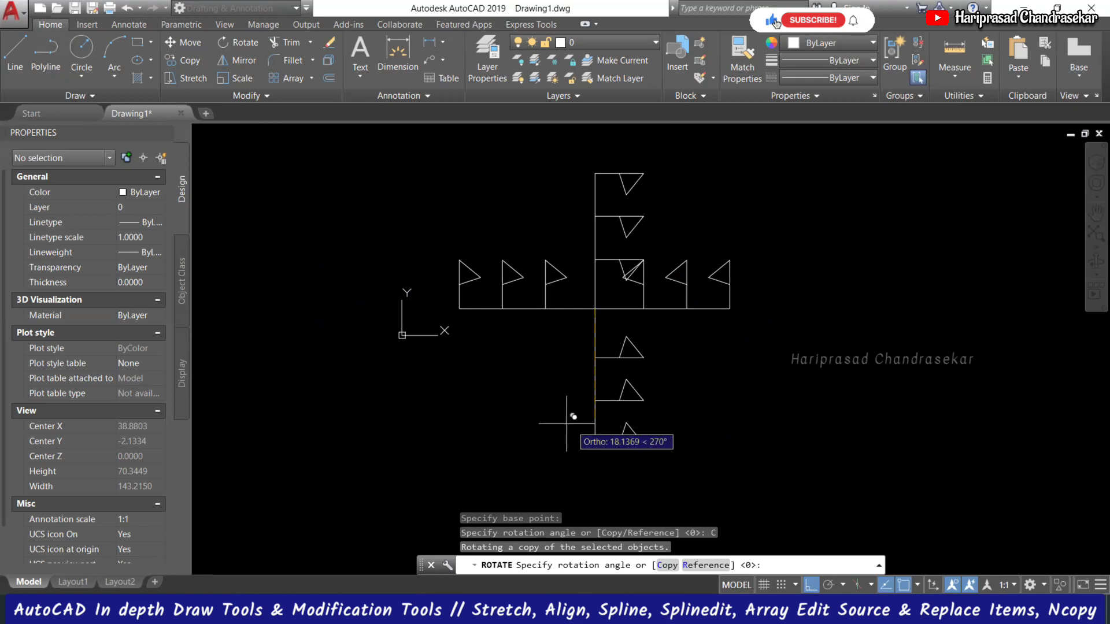
left_click(572, 351)
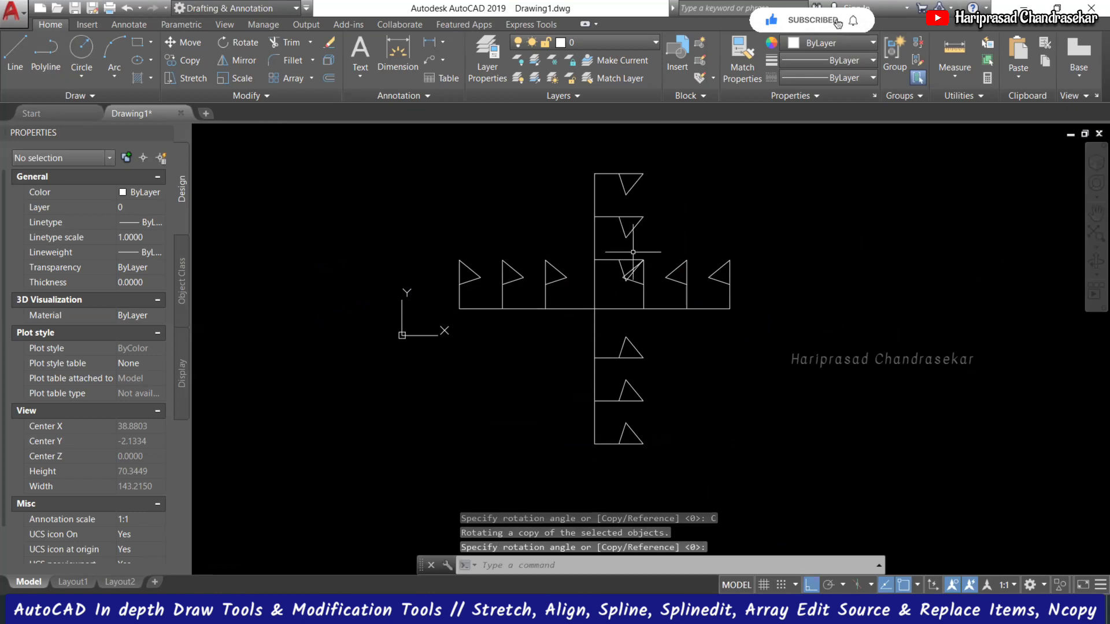
scroll(633, 251, "up", 2)
scroll(569, 232, "down", 2)
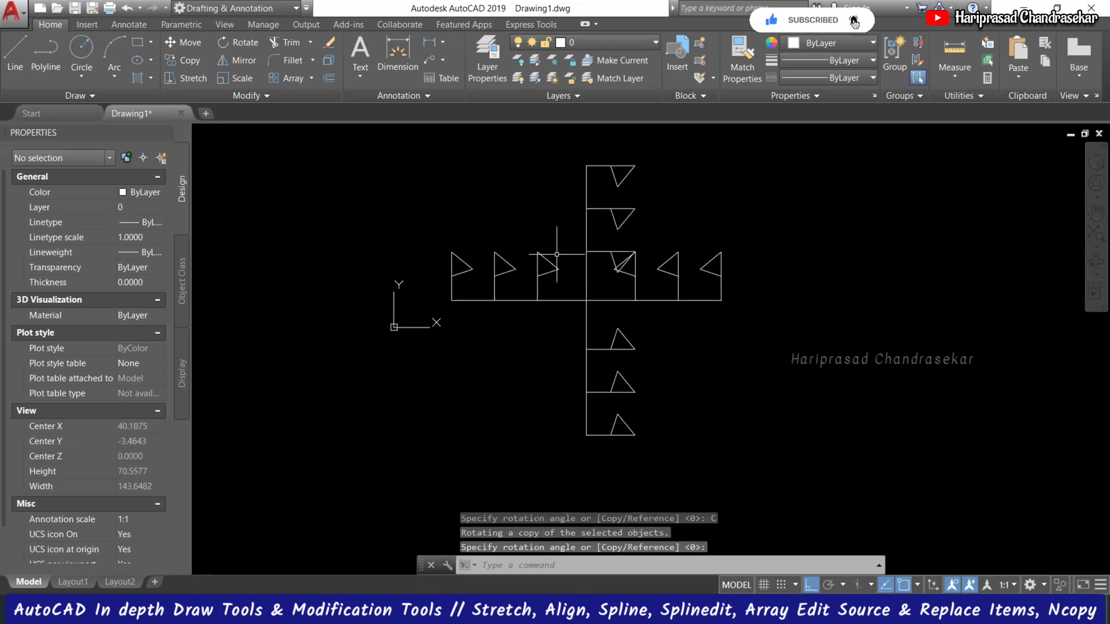
scroll(609, 203, "up", 2)
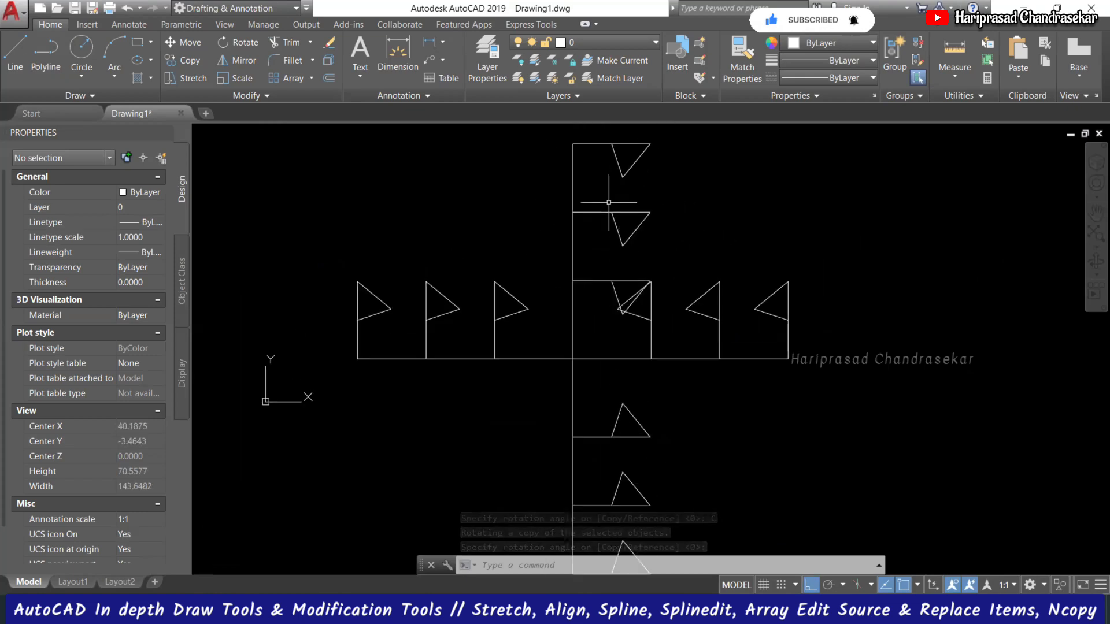
scroll(626, 298, "down", 2)
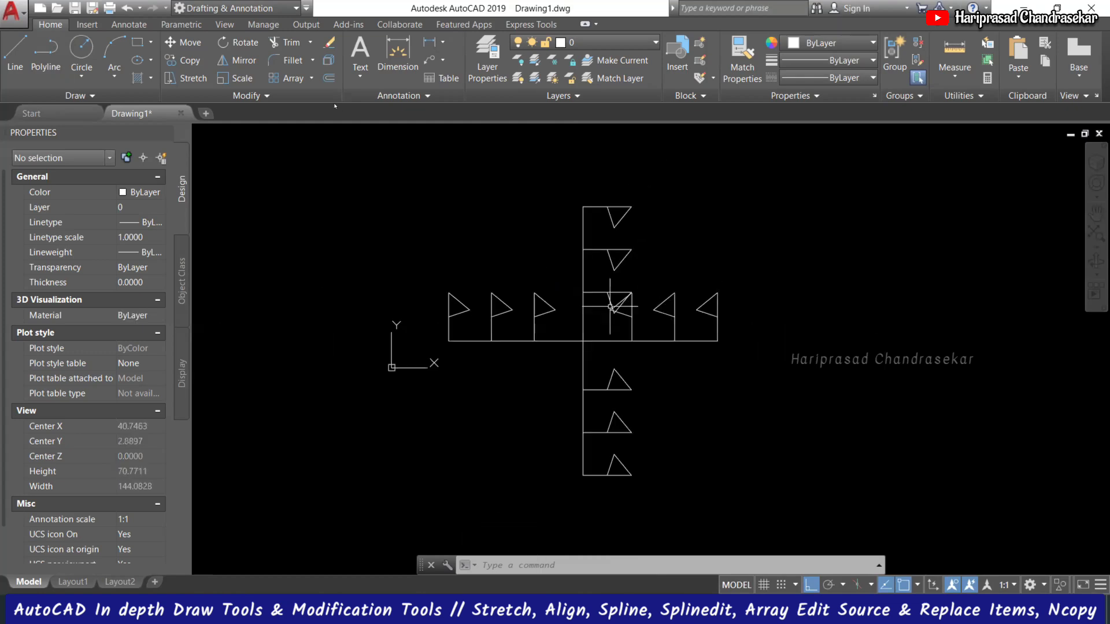
scroll(675, 229, "down", 2)
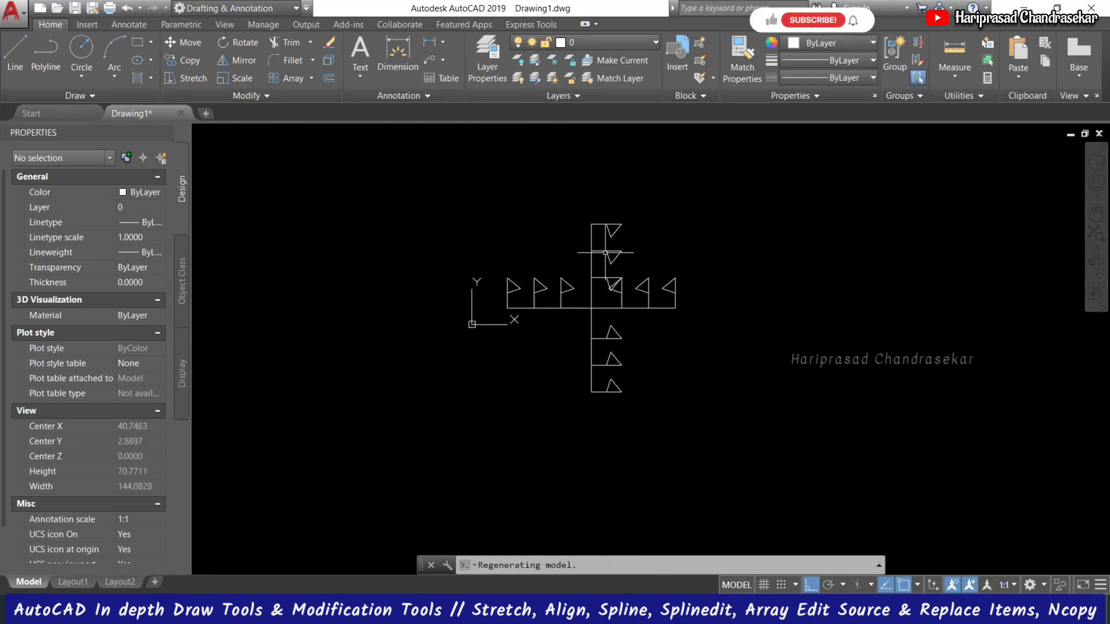
Step: Draw an upright rectangle about 7.6 by 21.4 units in the empty space to the right of the flag cross
scroll(681, 243, "up", 2)
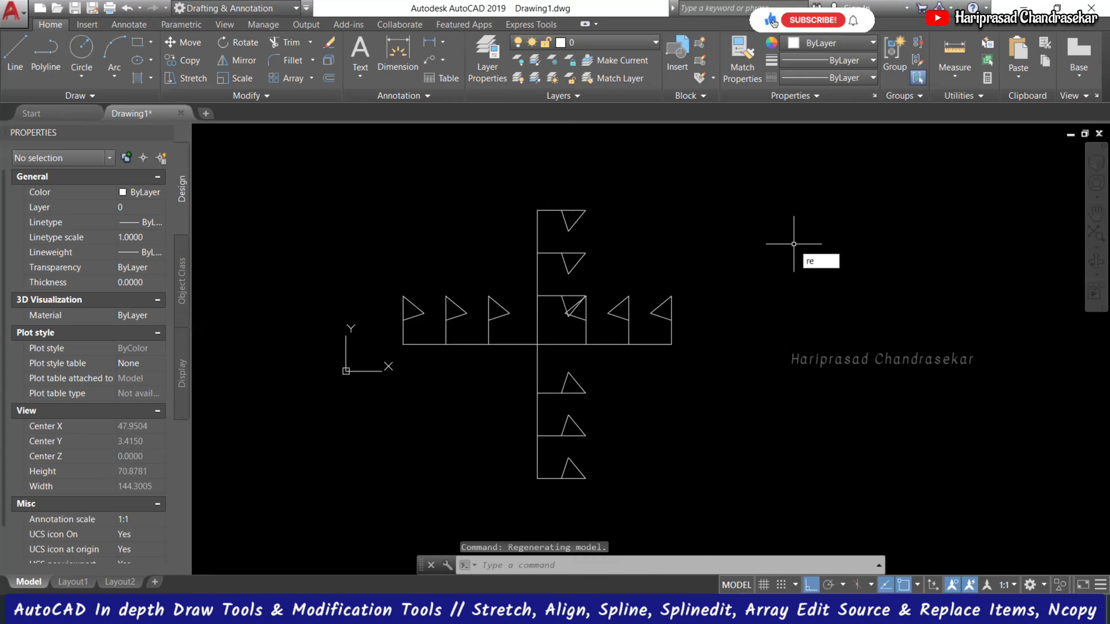
key("Return")
type("rec")
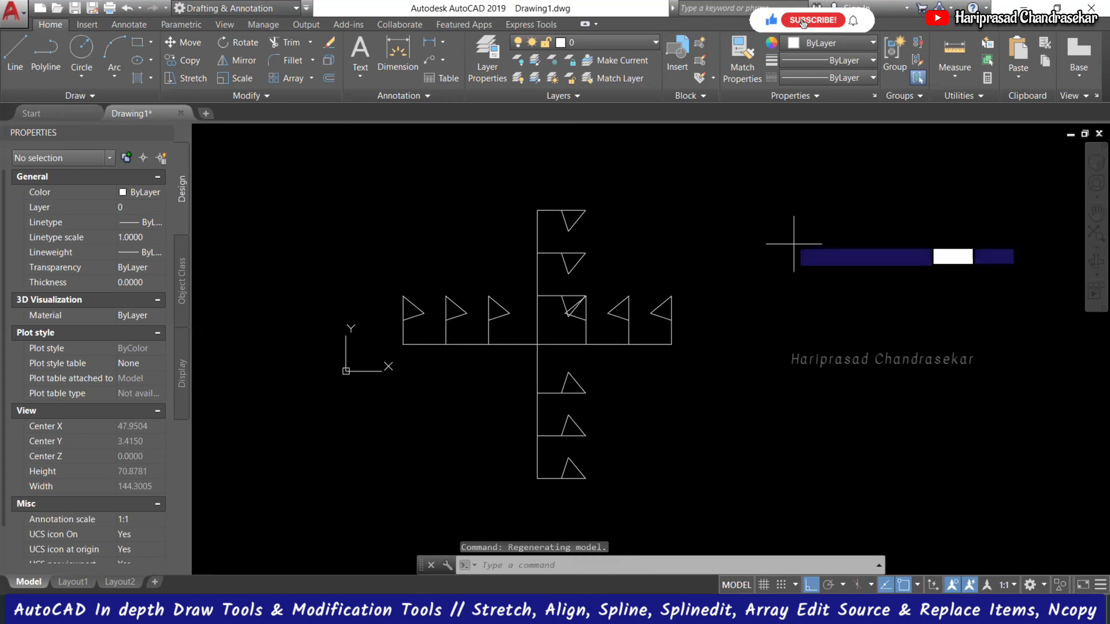
key("Return")
left_click(790, 242)
left_click(839, 379)
key("Return")
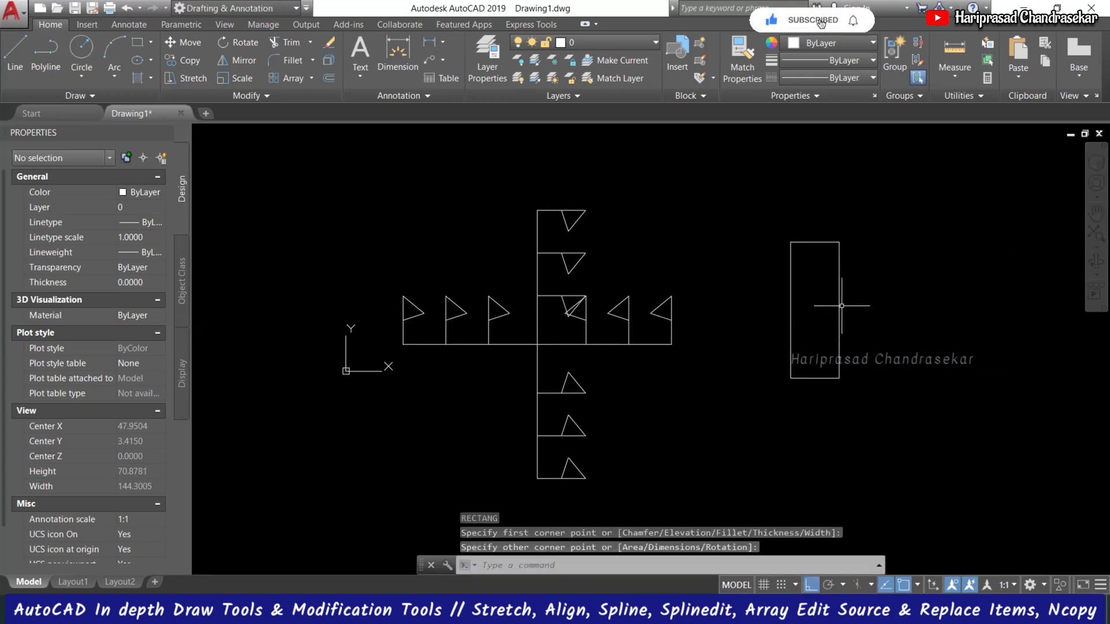
Step: Rotate the rectangle by 45° about its lower-right corner and undo that rotation
left_click(841, 306)
key("Return")
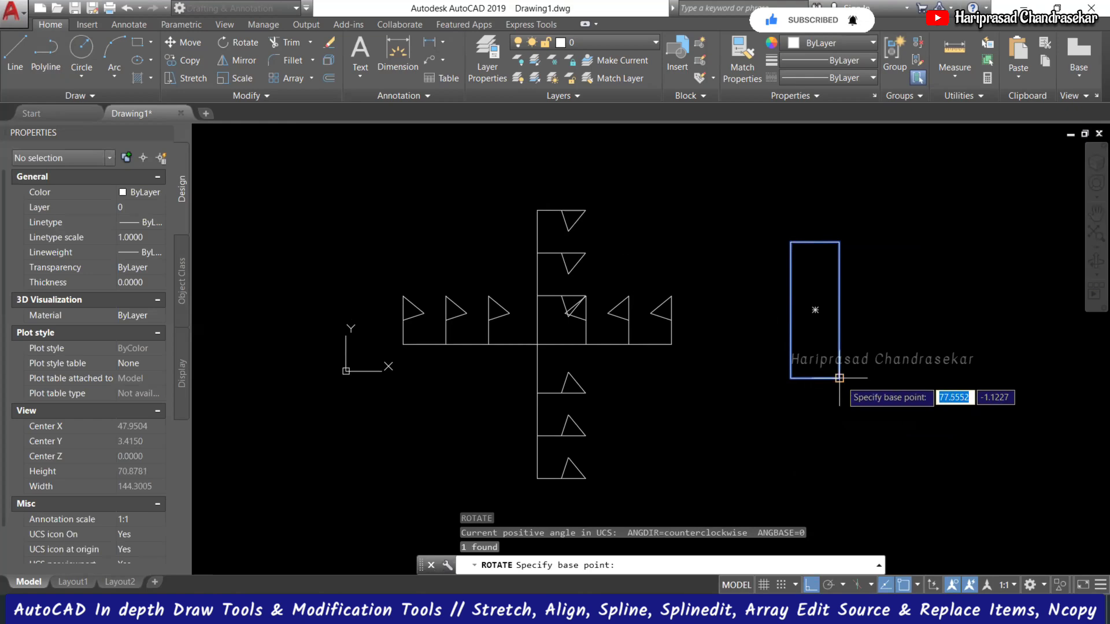
left_click(815, 310)
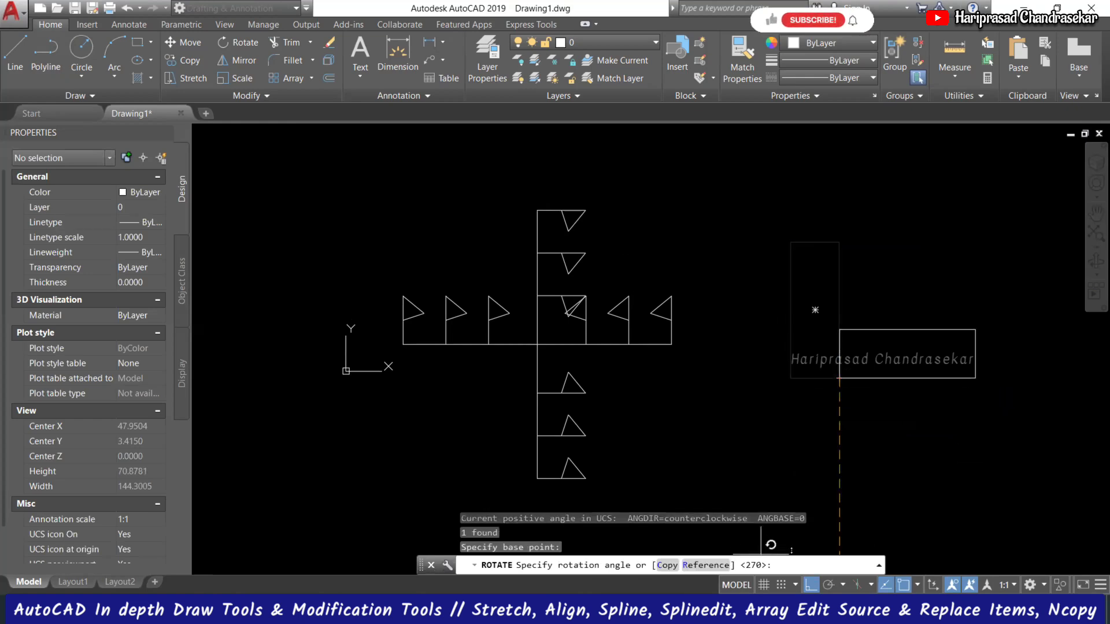
key("Return")
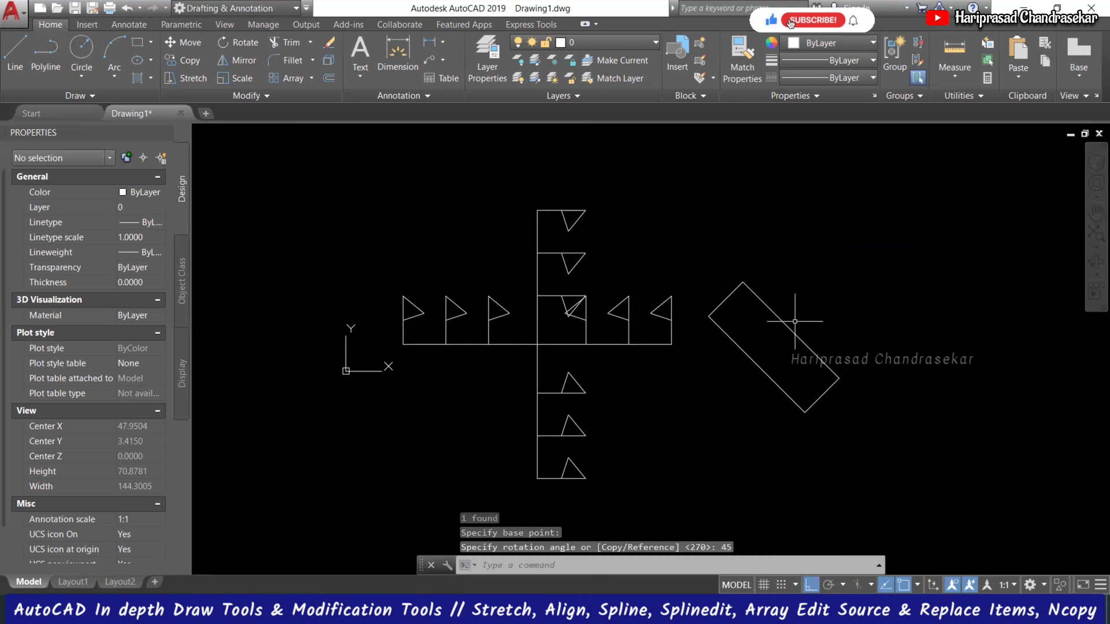
key("ctrl+z")
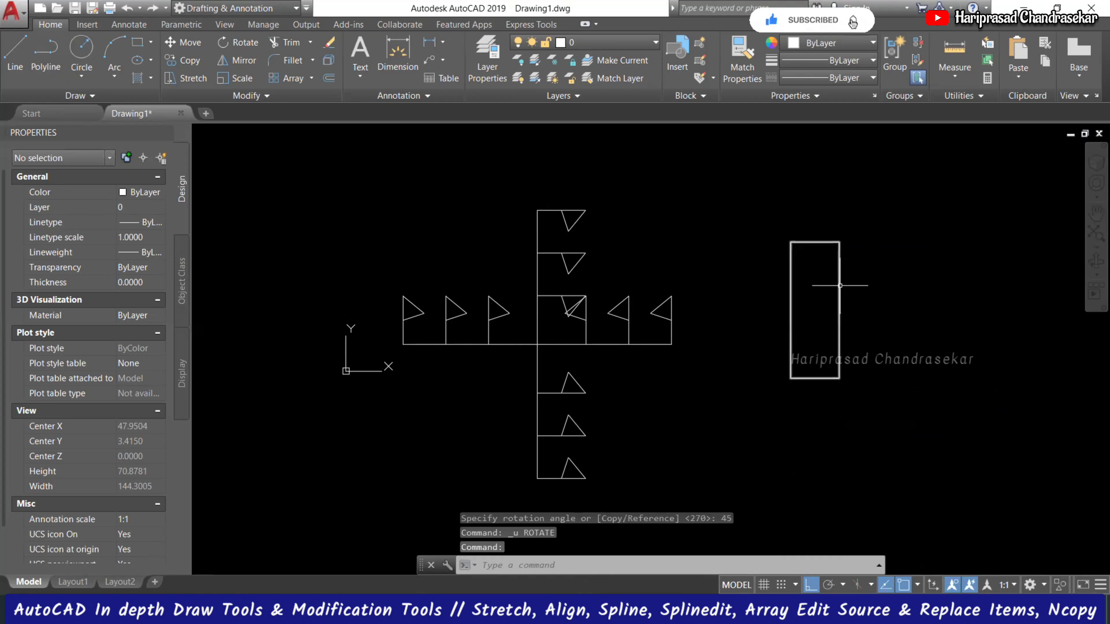
Step: Rotate a copy of the upright rectangle by 90° about its lower-right corner, keeping the original
left_click(838, 283)
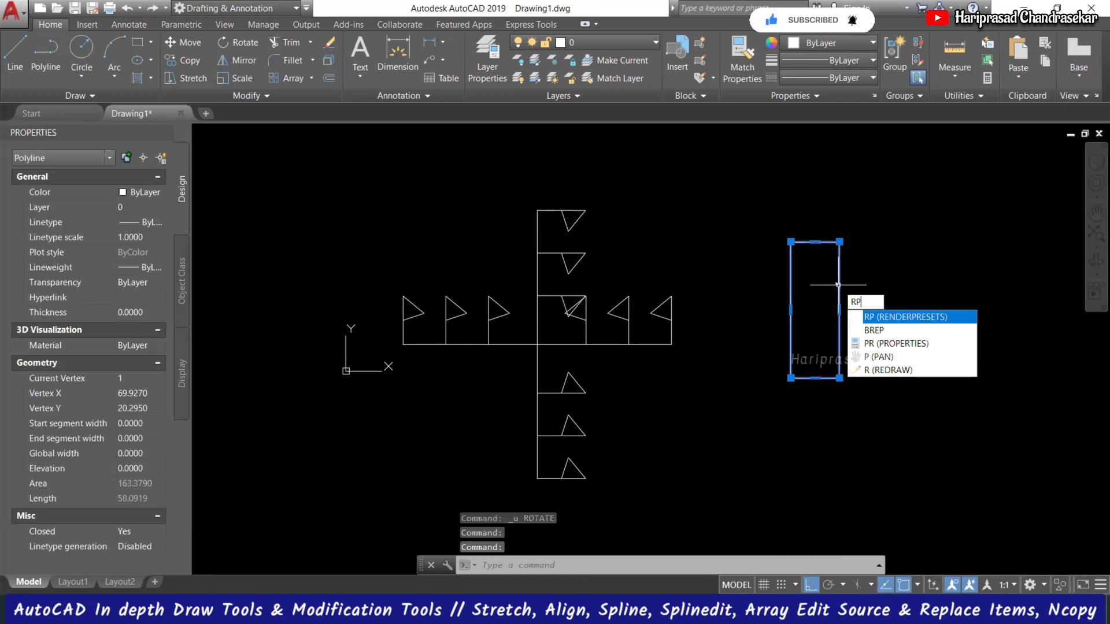
key("BackSpace")
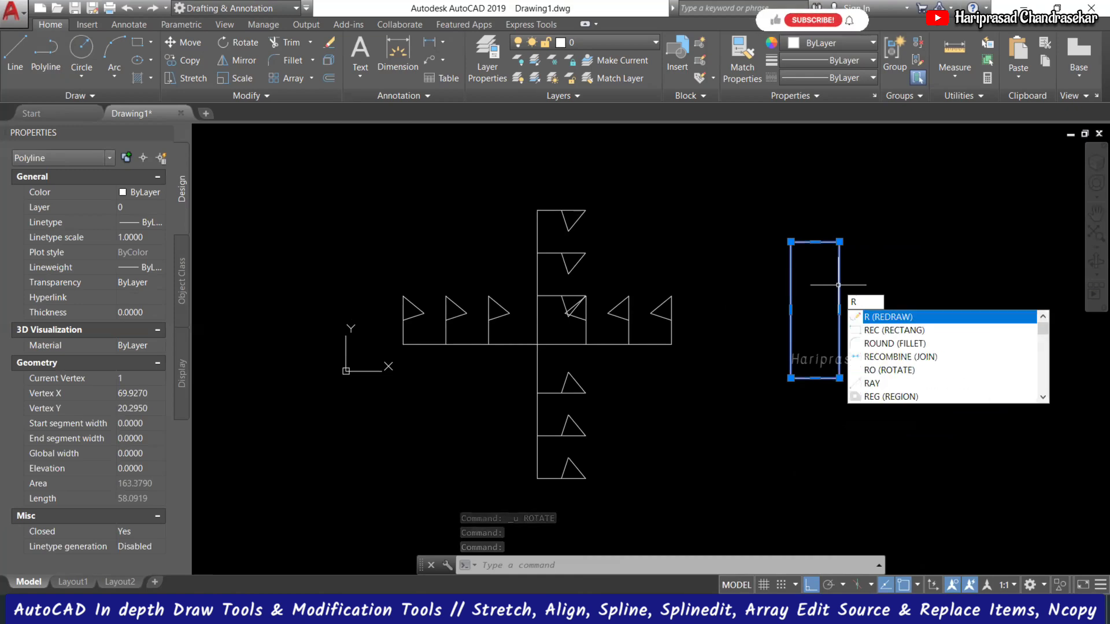
type("O")
key("Return")
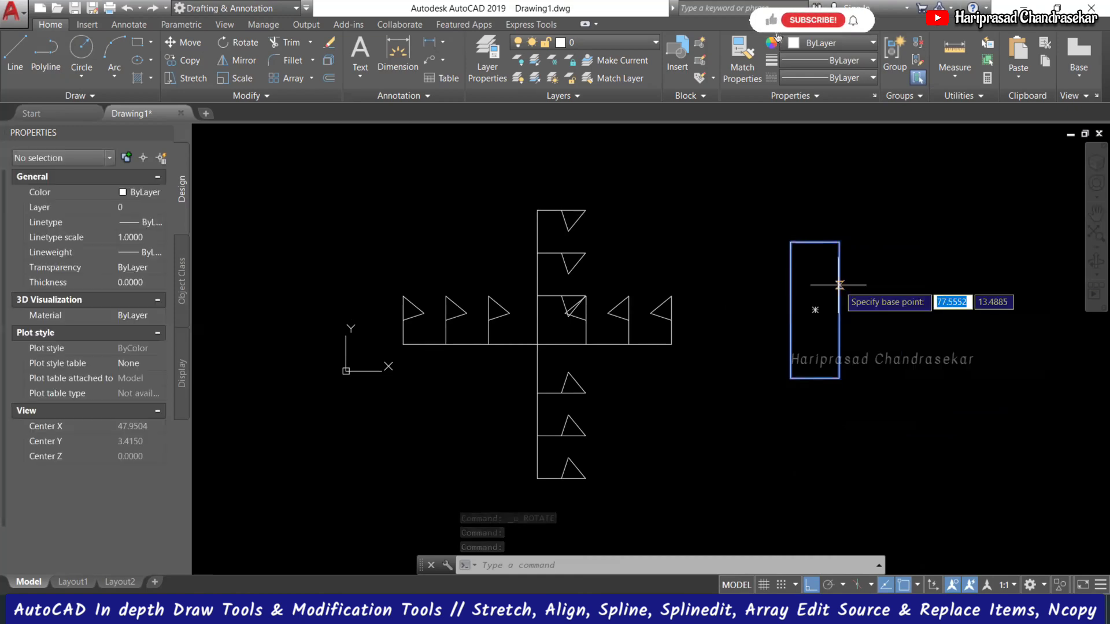
left_click(837, 377)
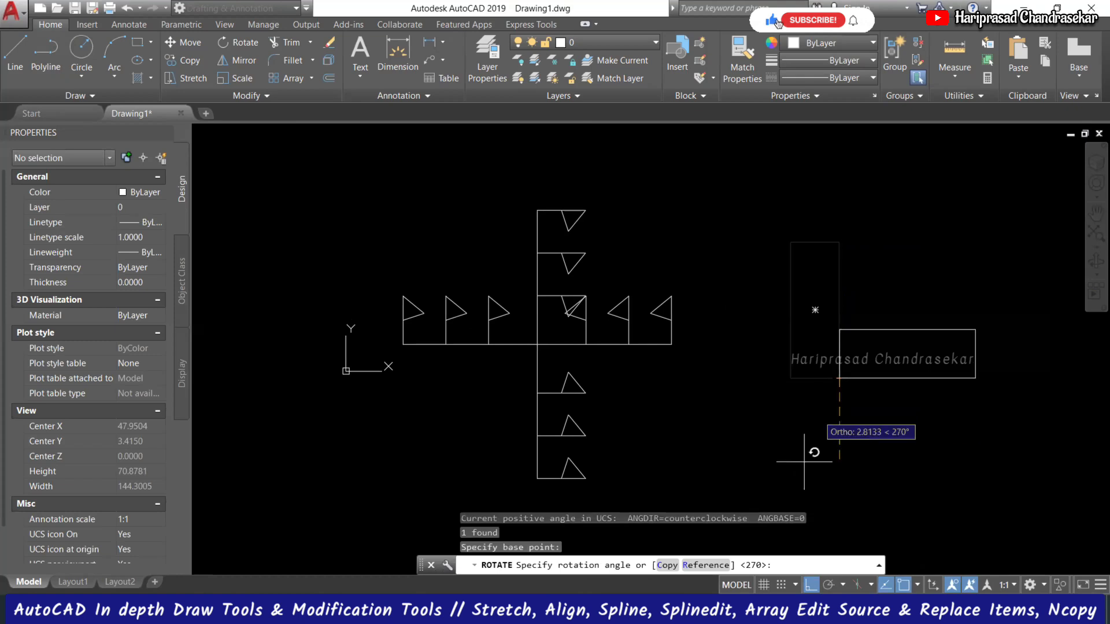
left_click(668, 565)
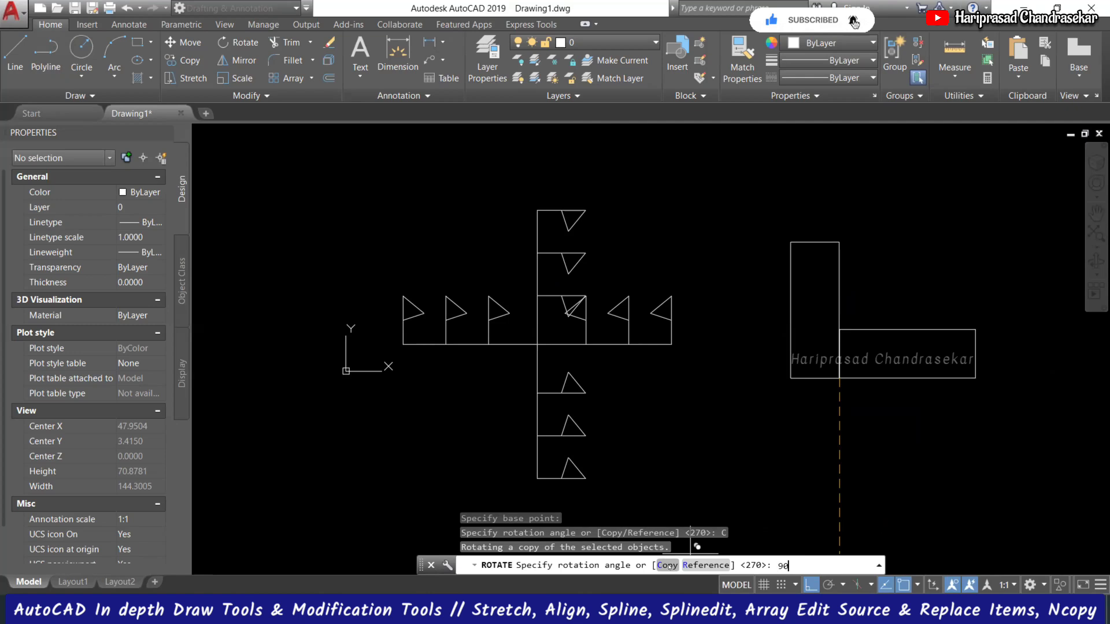
type("90")
key("Return")
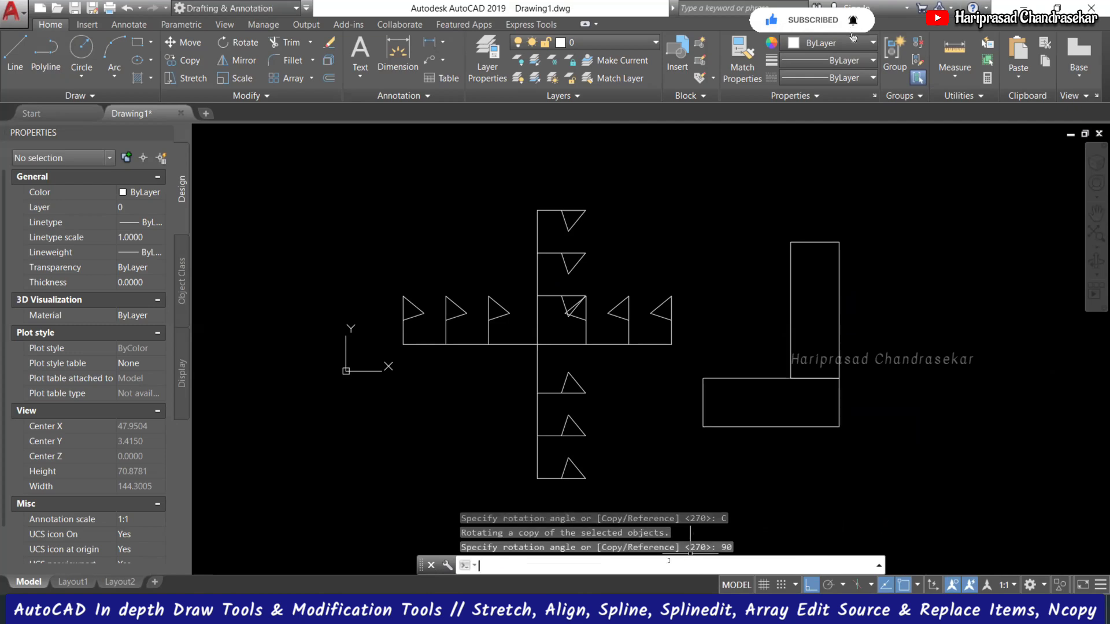
left_click(836, 408)
key("Escape")
left_click(839, 403)
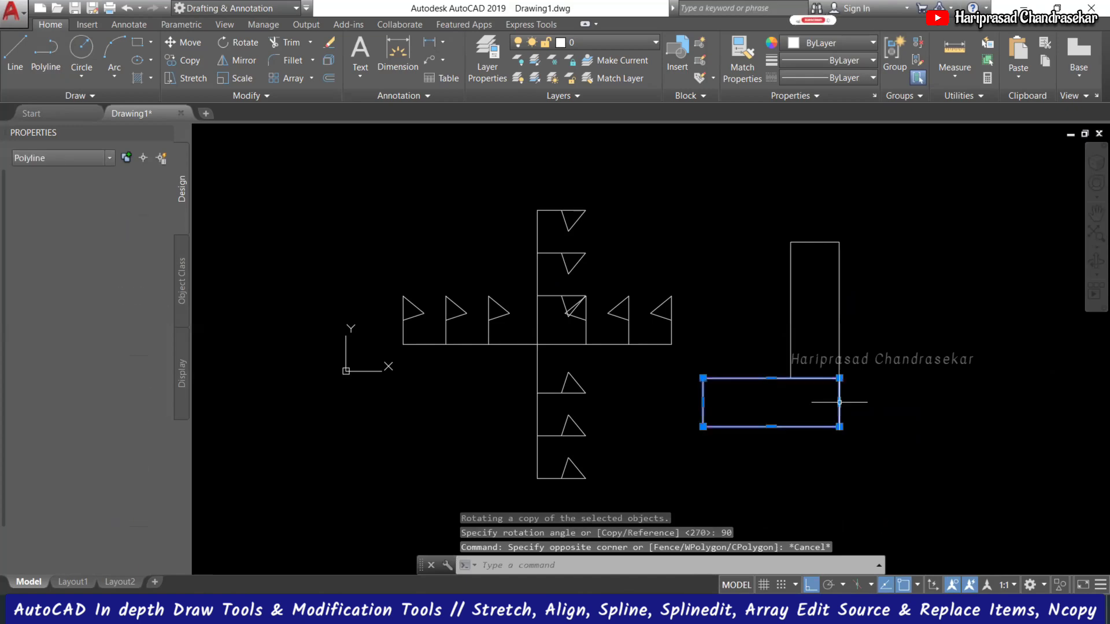
key("Escape")
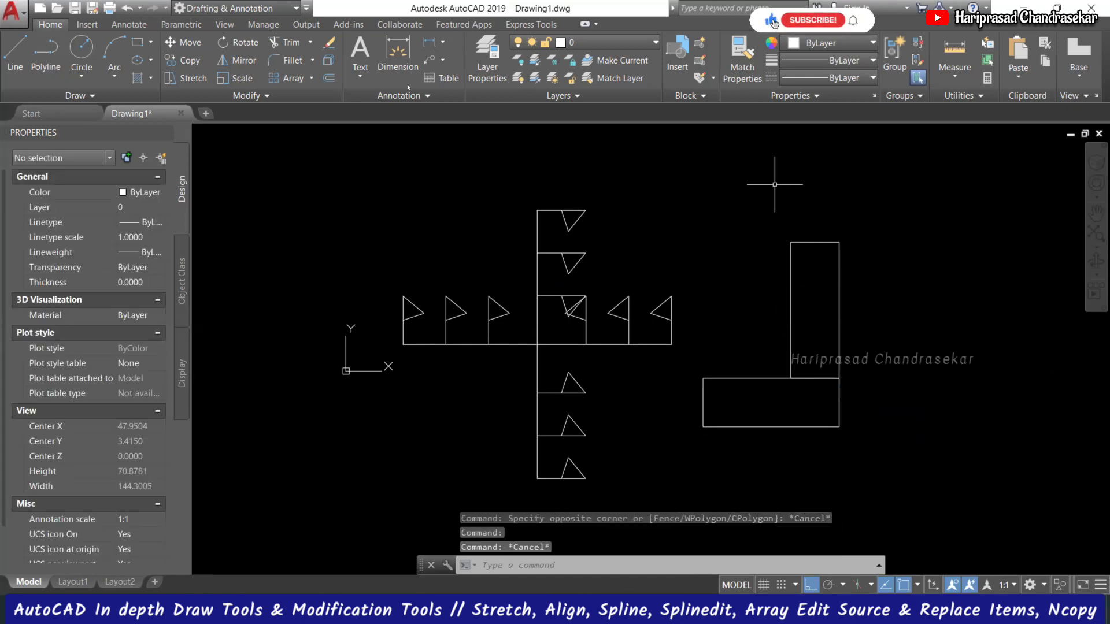
Step: Stretch the right-hand ends of both rectangles horizontally about 31 units to the right from the lower-right corner
scroll(672, 299, "down", 2)
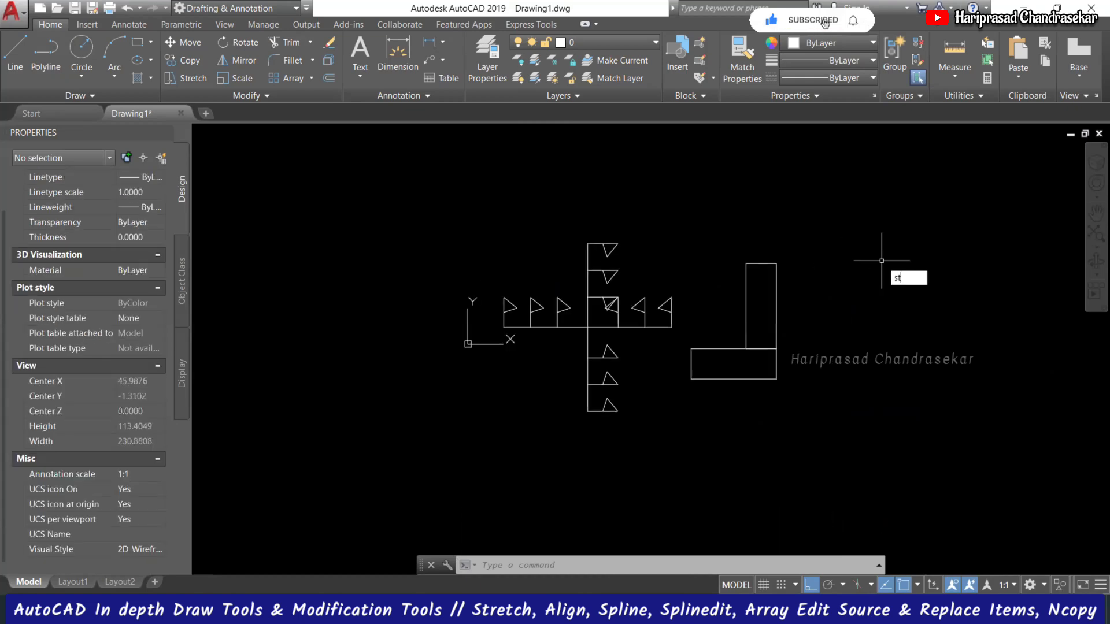
key("Return")
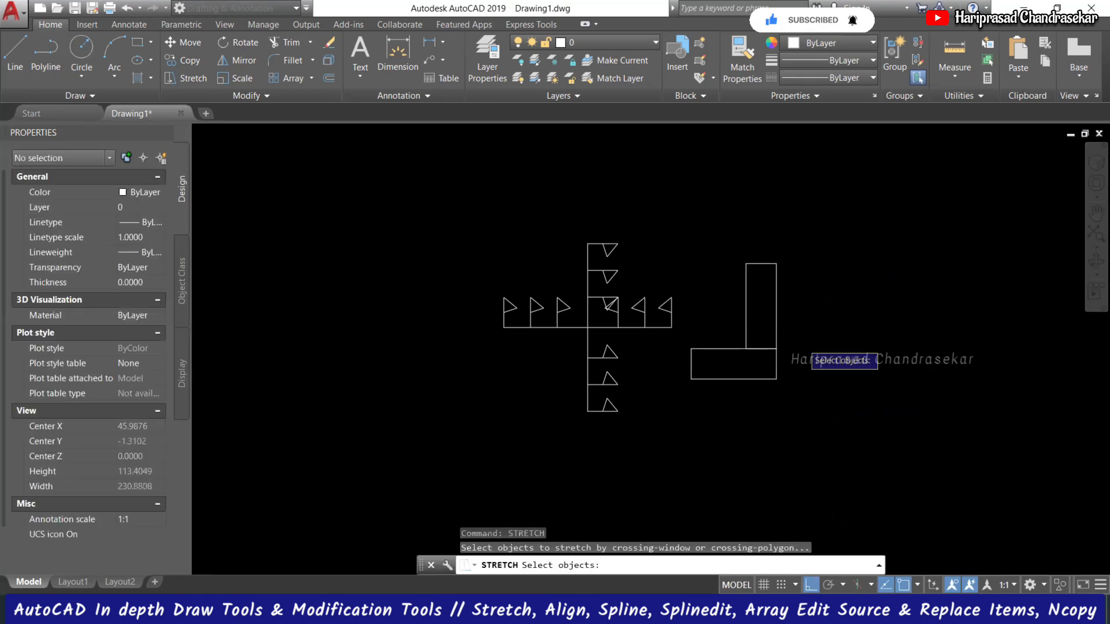
scroll(804, 341, "up", 2)
left_click(855, 184)
left_click(714, 462)
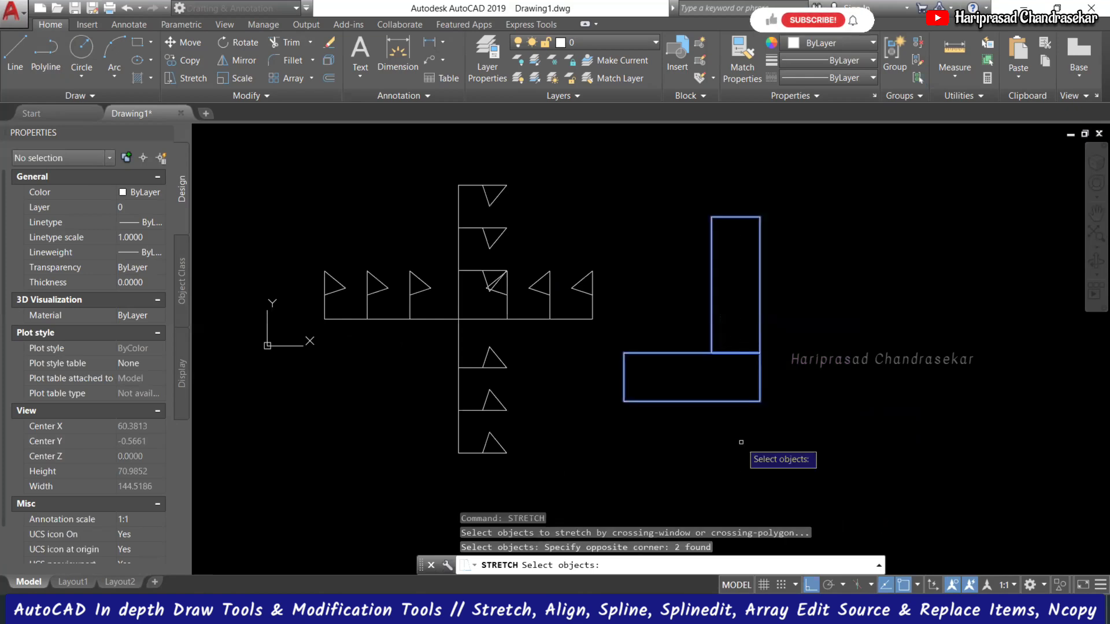
key("Return")
left_click(760, 401)
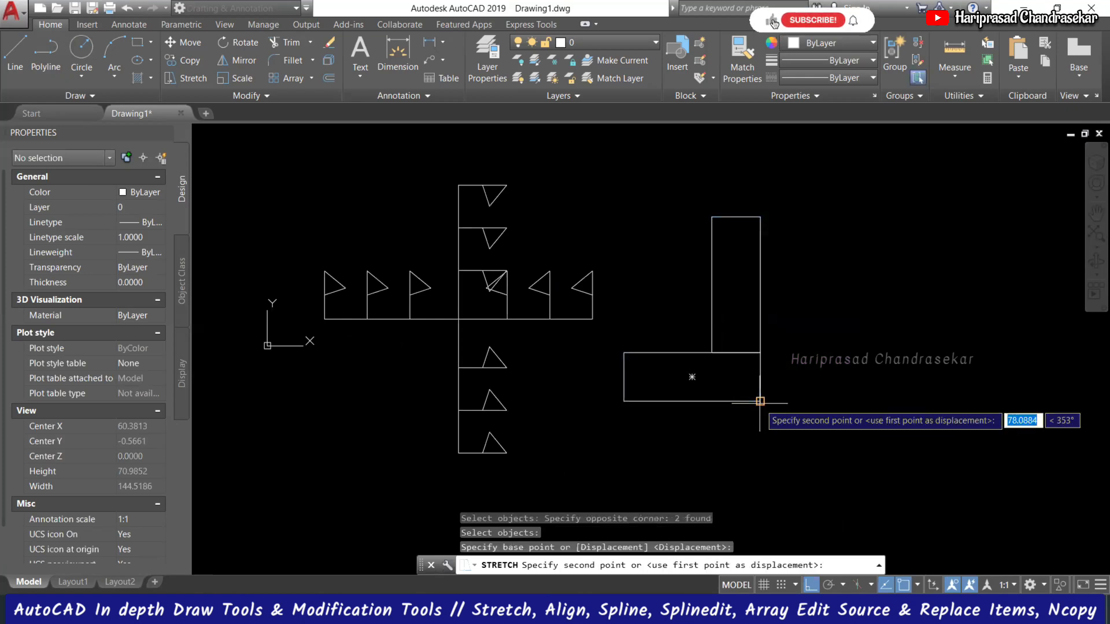
left_click(957, 399)
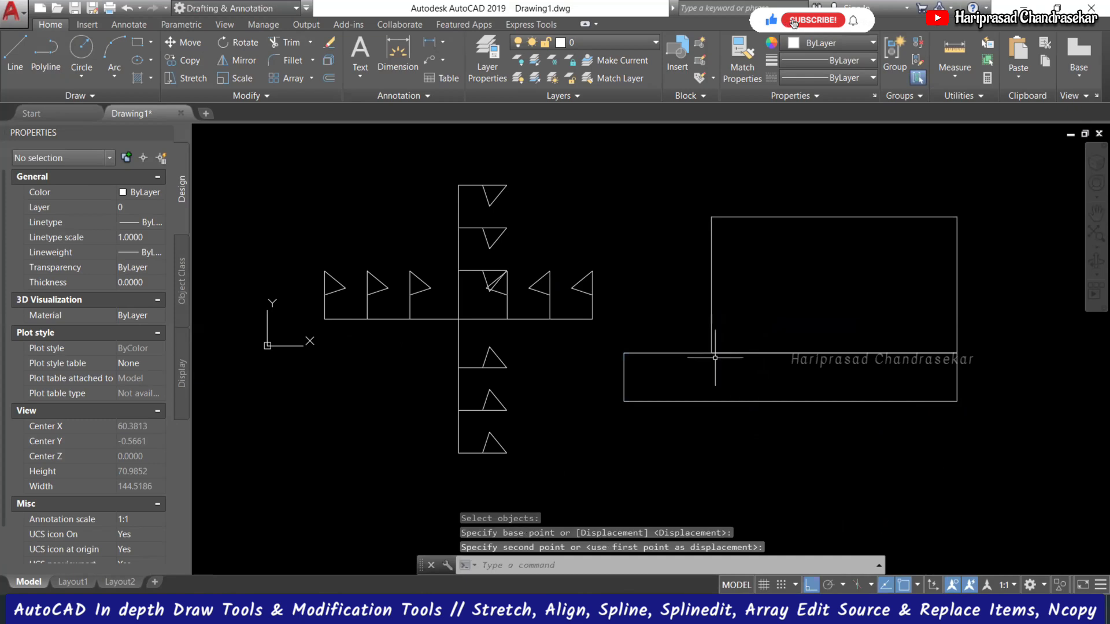
Step: Stretch the right-hand ends of both rectangles back to the left, shortening the widened shapes while keeping their right edges aligned
scroll(714, 357, "down", 2)
scroll(798, 328, "up", 2)
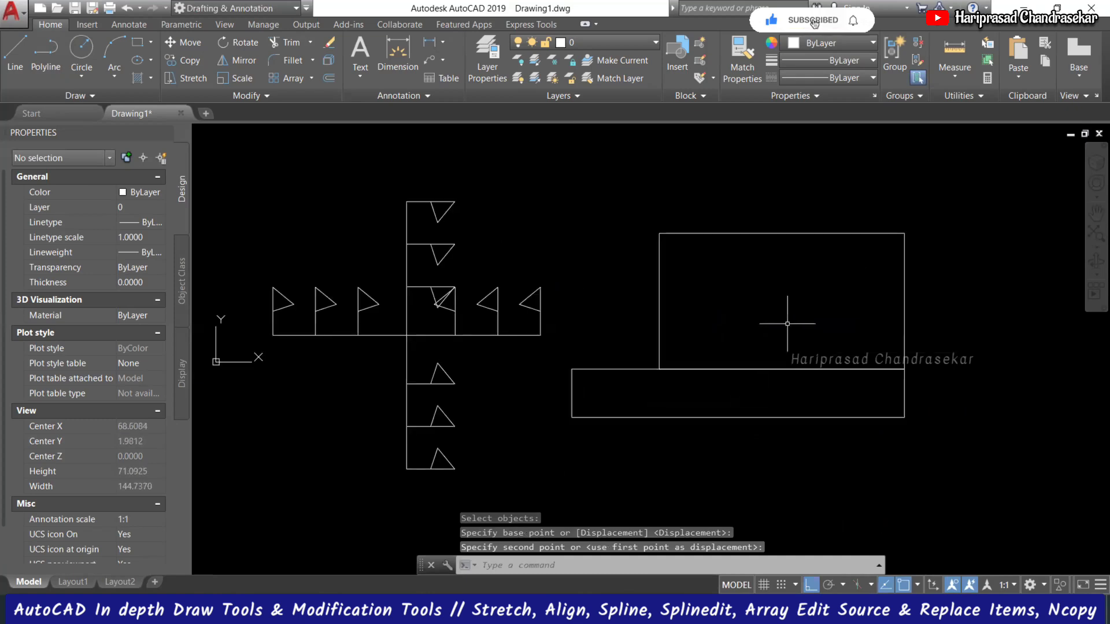
key("space")
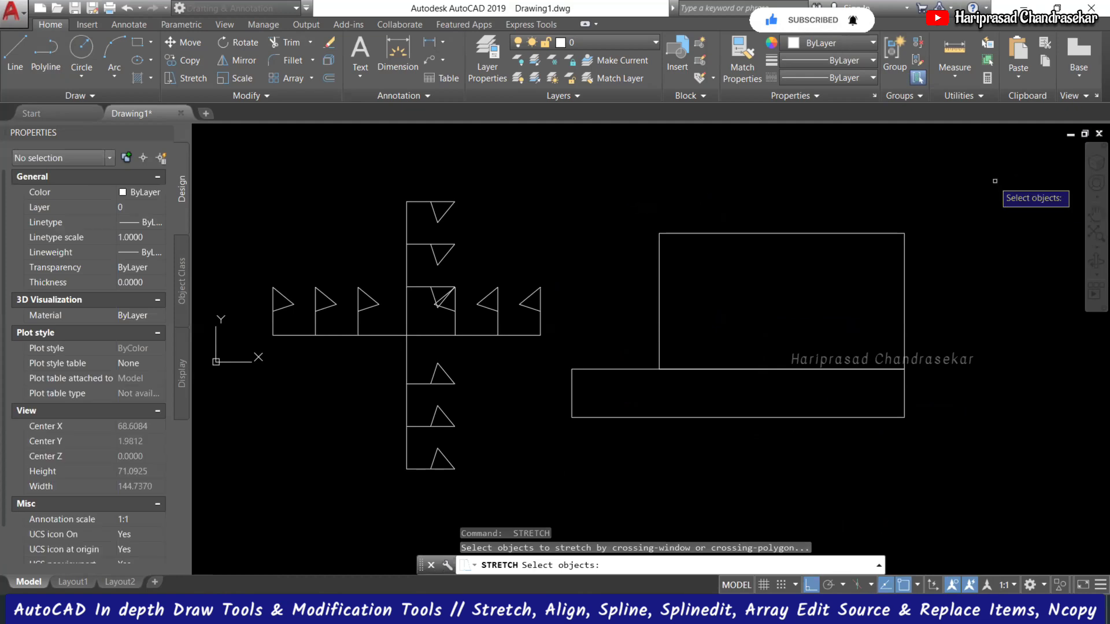
left_click(853, 466)
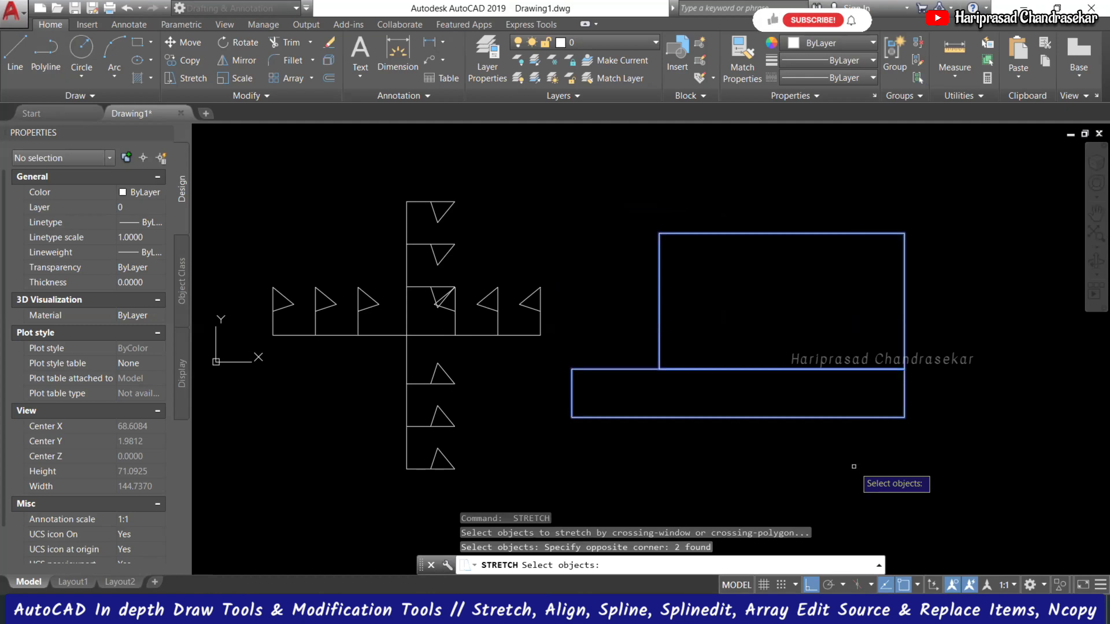
key("Return")
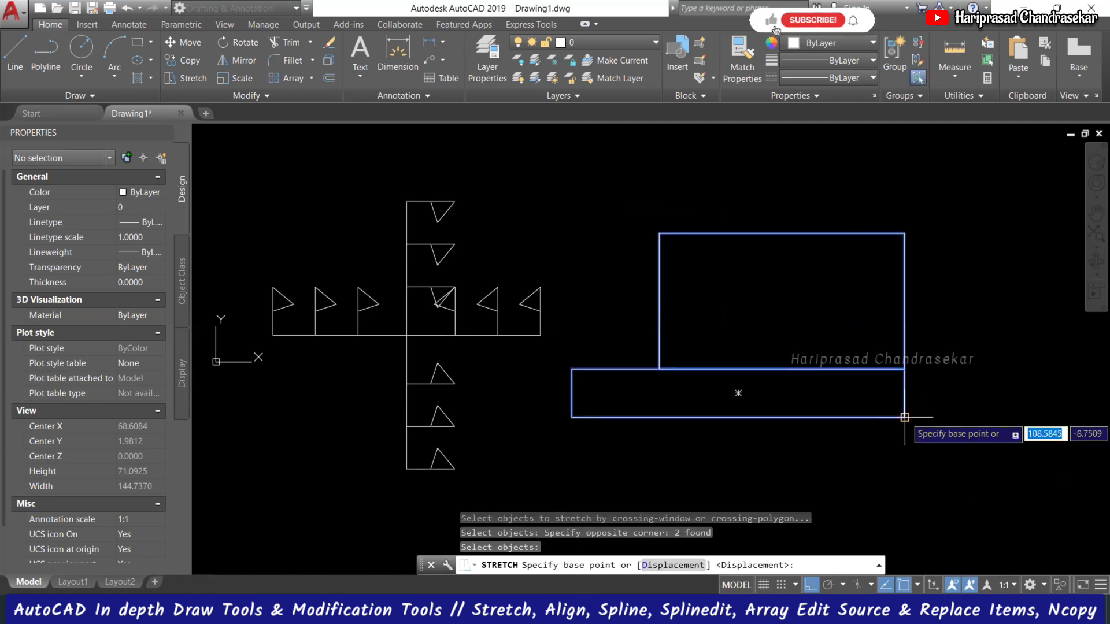
left_click(905, 416)
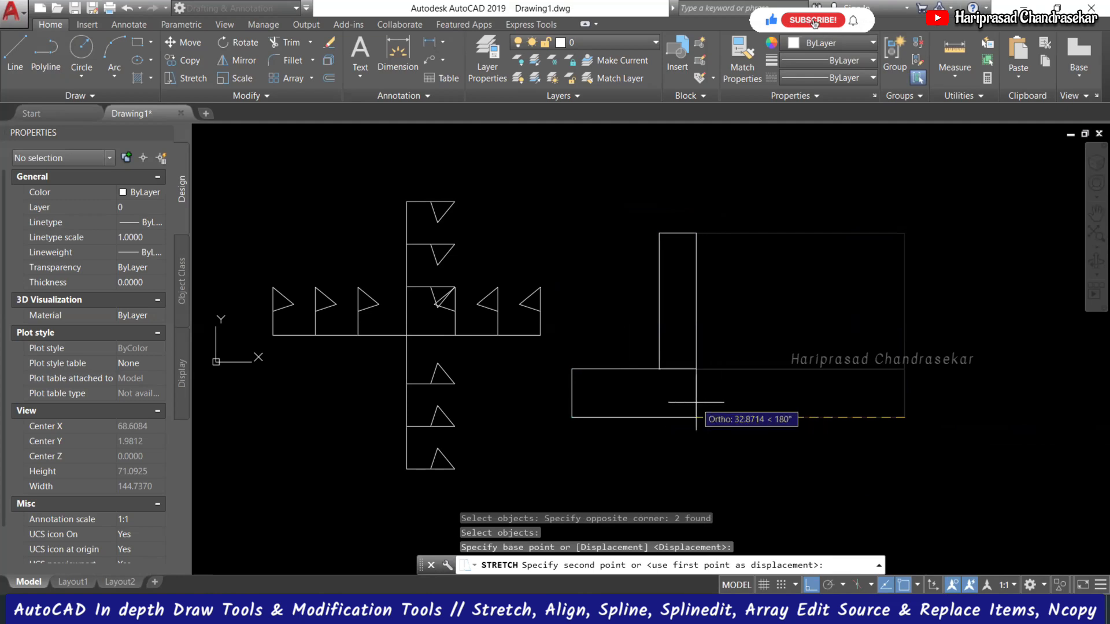
left_click(766, 416)
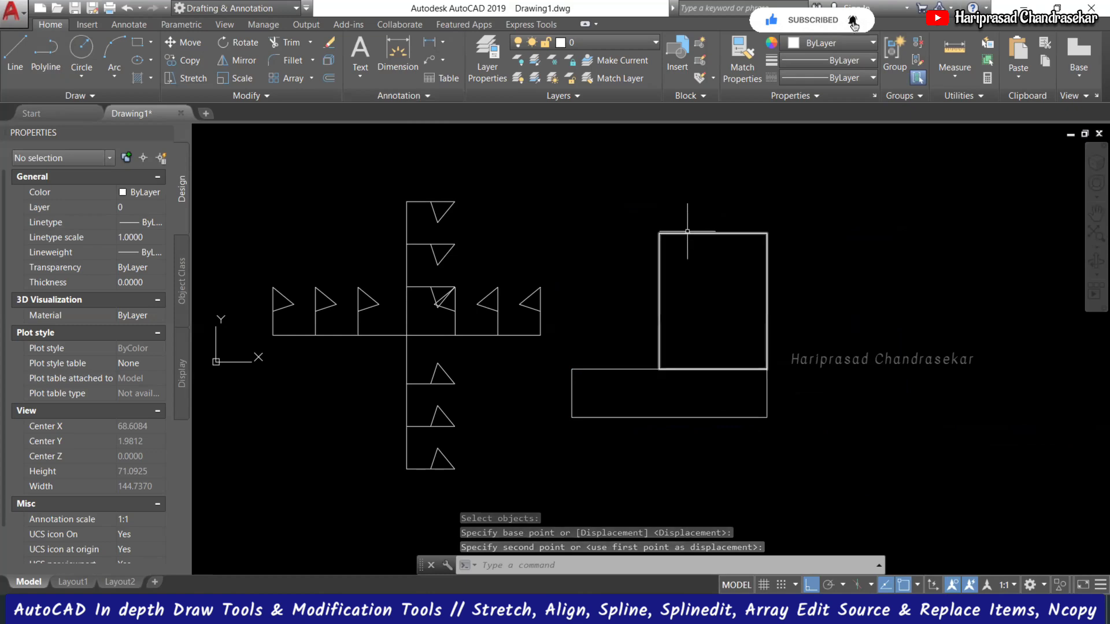
Step: Scale both rectangles by a factor of 0.5 about the lower rectangle's lower-right corner
left_click(822, 199)
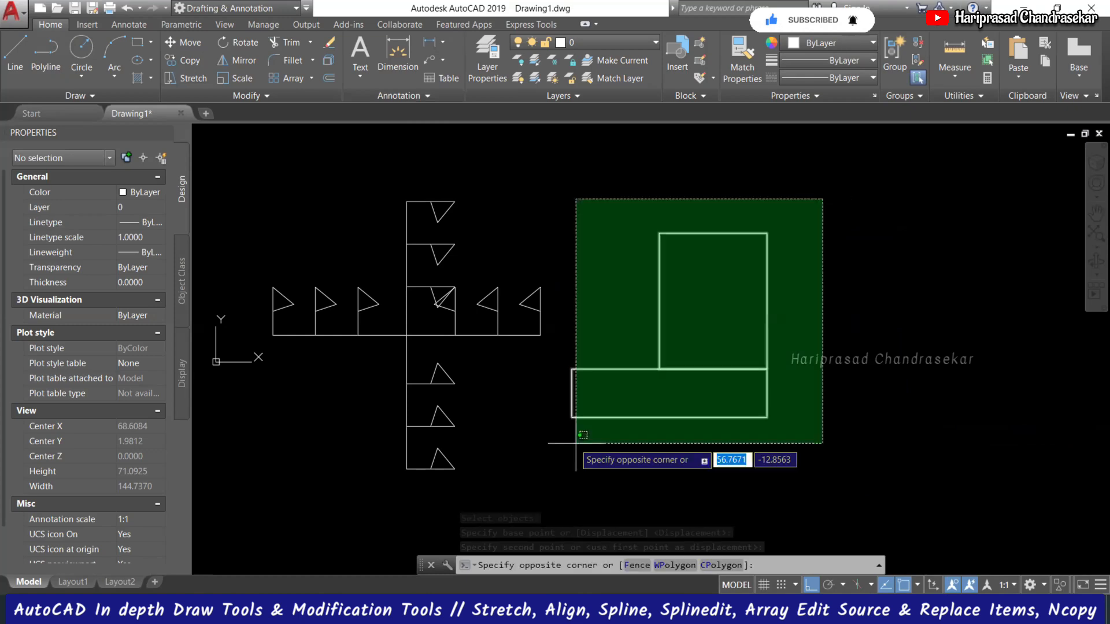
left_click(569, 439)
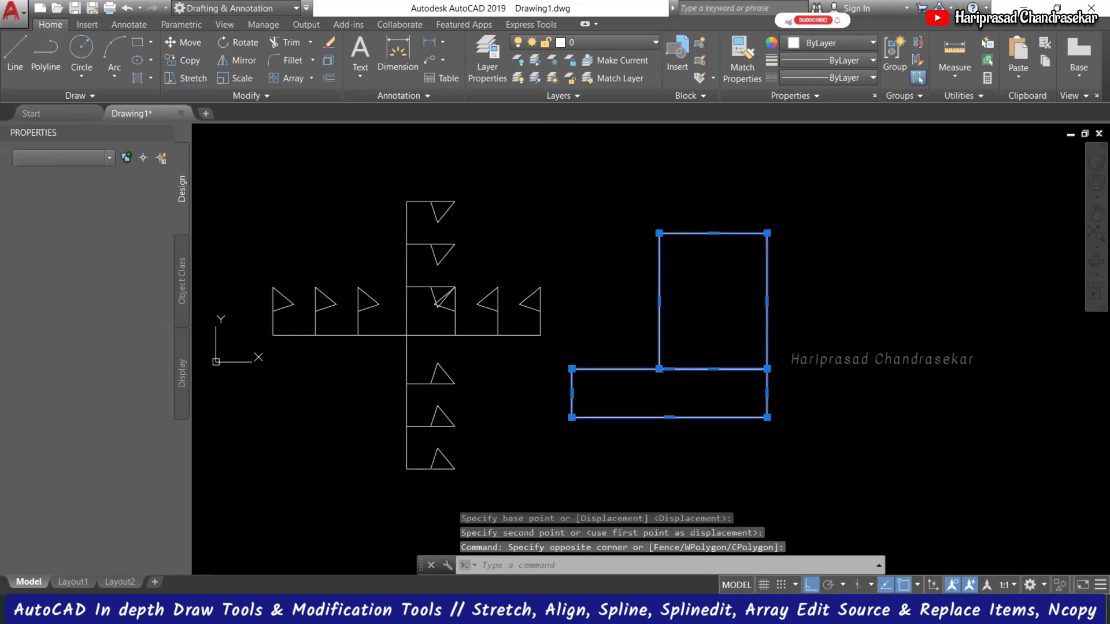
key("Escape")
type("SC")
key("Return")
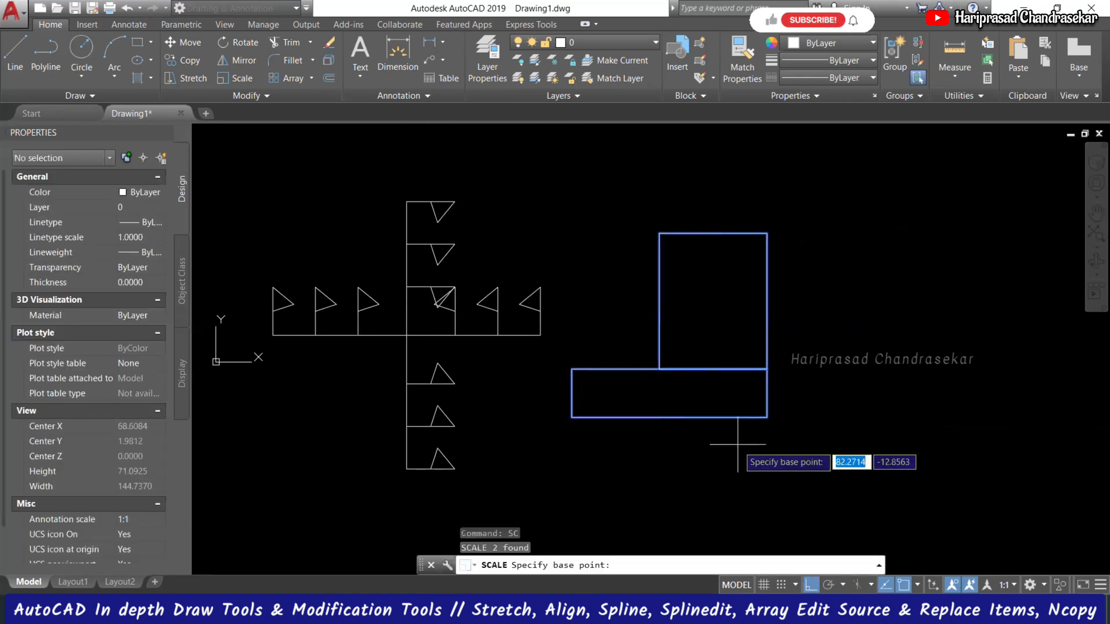
left_click(766, 416)
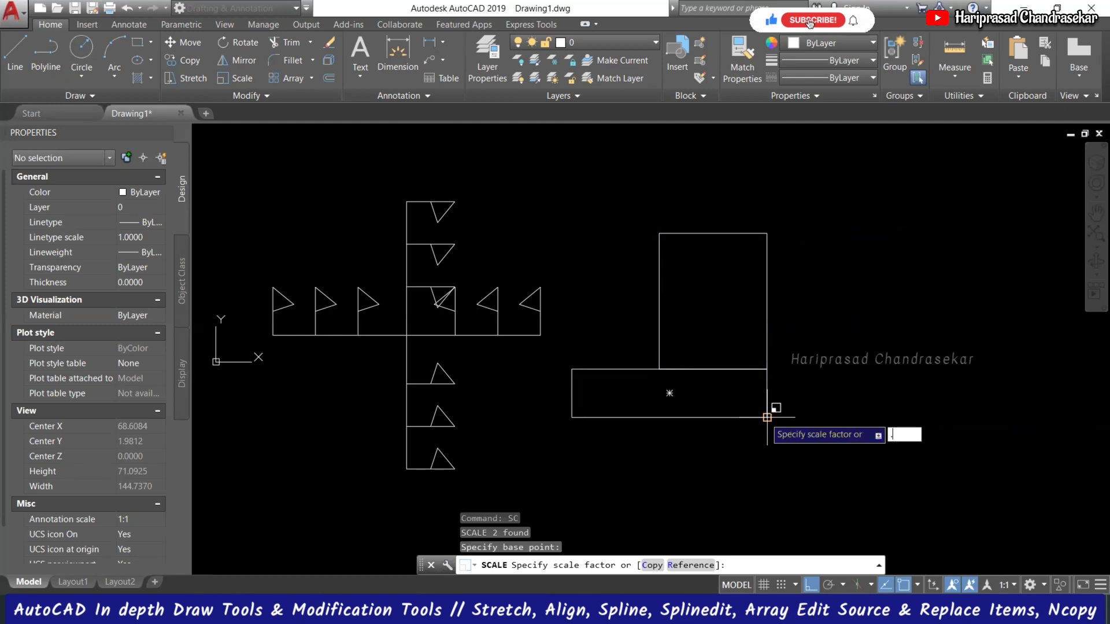
type(".5")
key("Return")
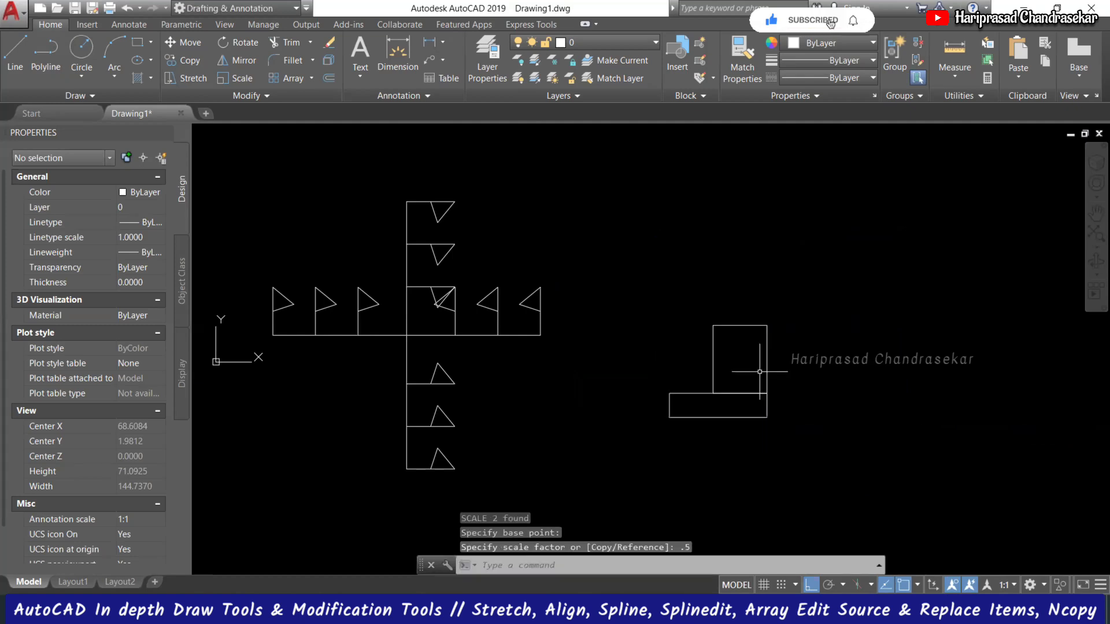
Step: Scale the two reduced rectangles by a factor of 3 about the same lower-right corner
key("Return")
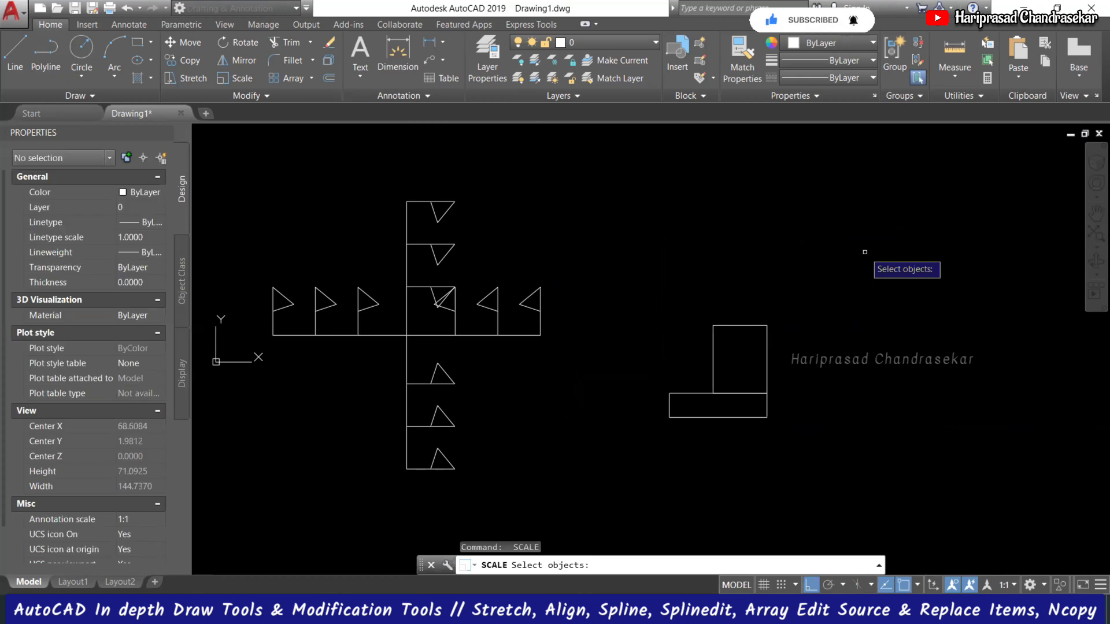
left_click(865, 252)
left_click(677, 465)
key("Return")
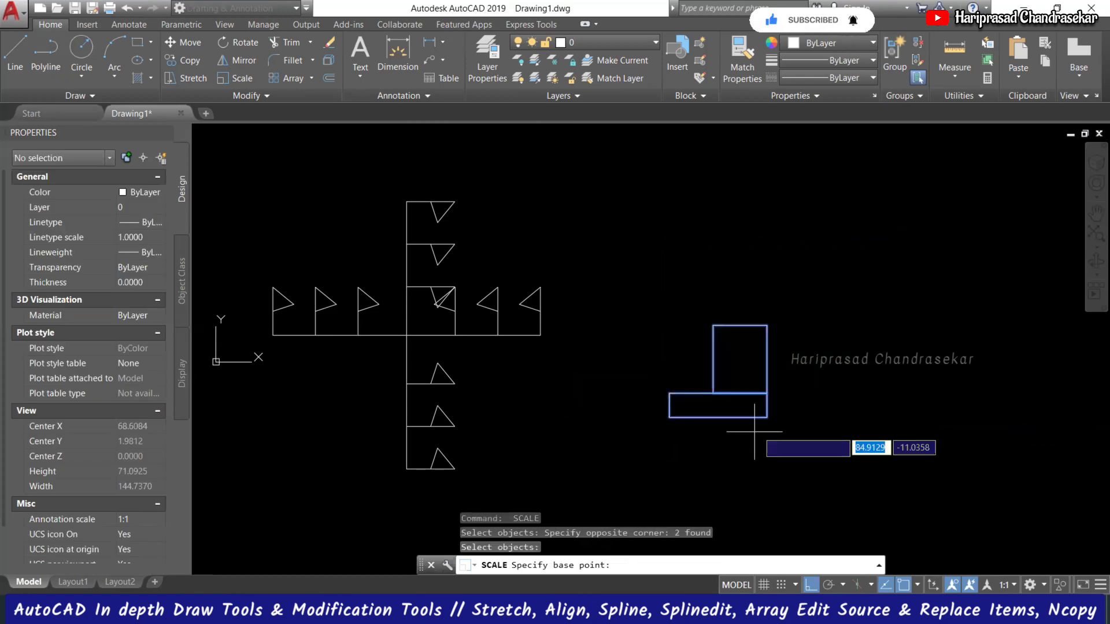
left_click(767, 417)
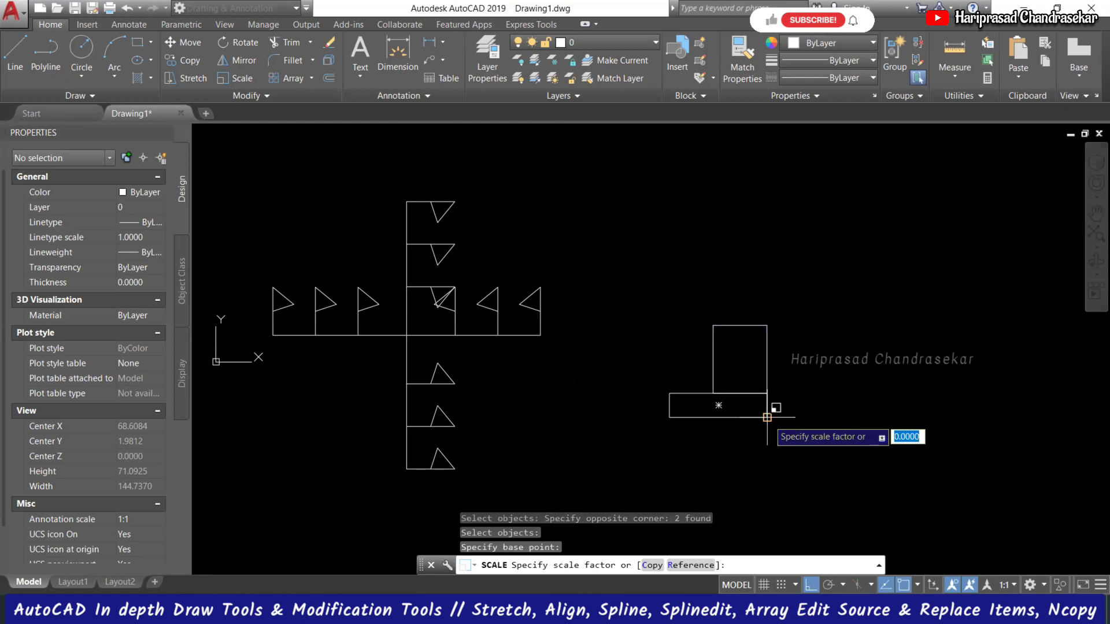
type("3")
key("Return")
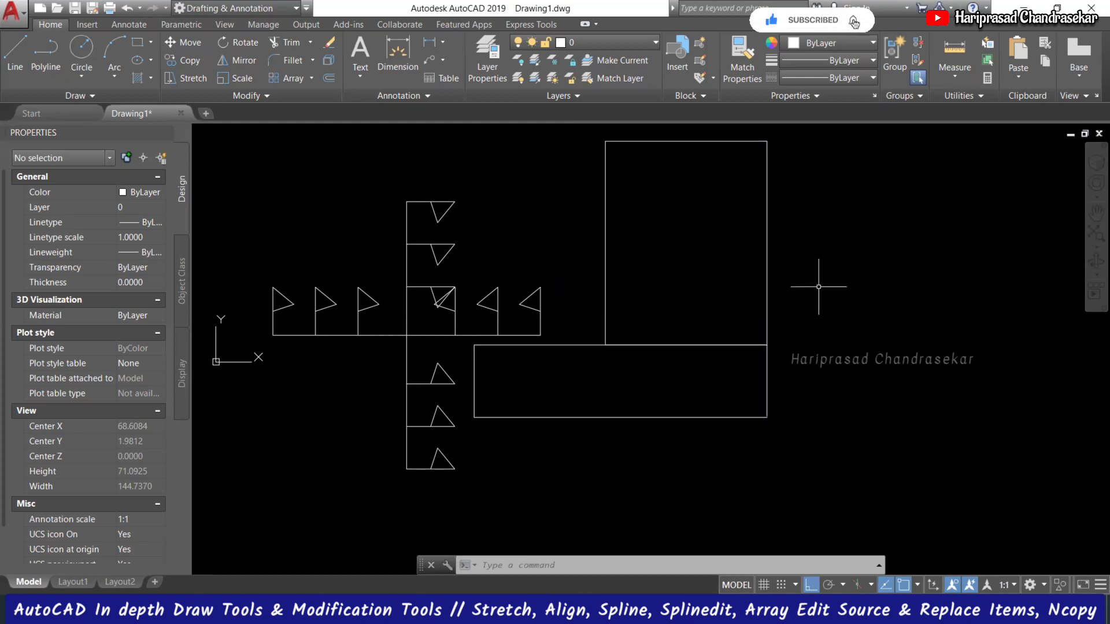
Step: Chamfer the lower rectangle's upper-left corner with both distances at 7.5918, picking the distance along its top edge from that corner
scroll(627, 305, "down", 1)
scroll(610, 226, "up", 2)
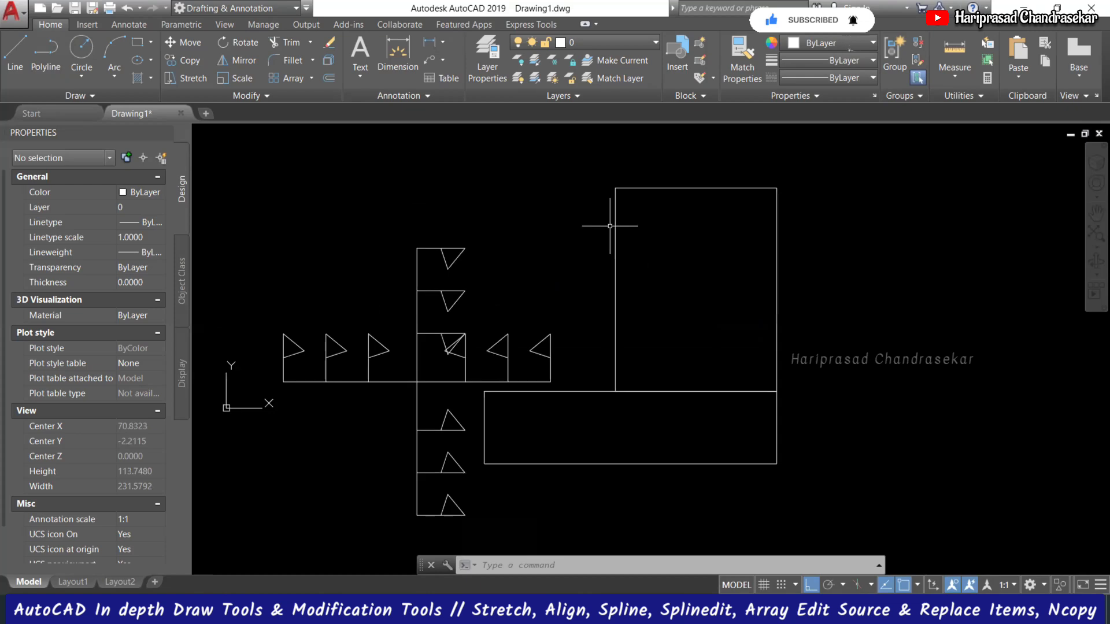
type("cha")
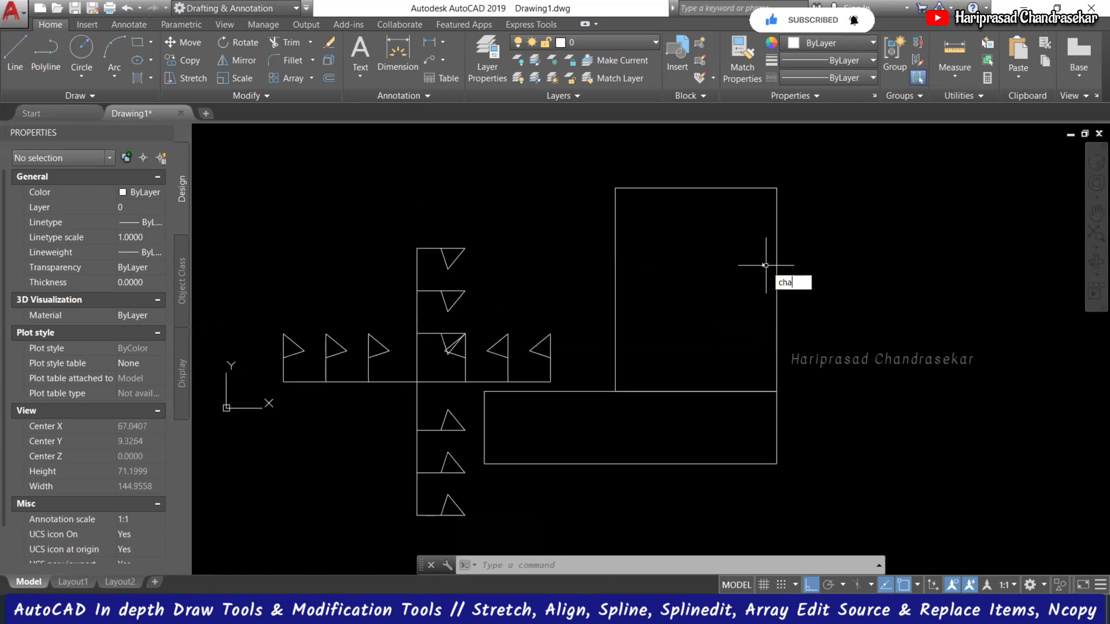
key("Return")
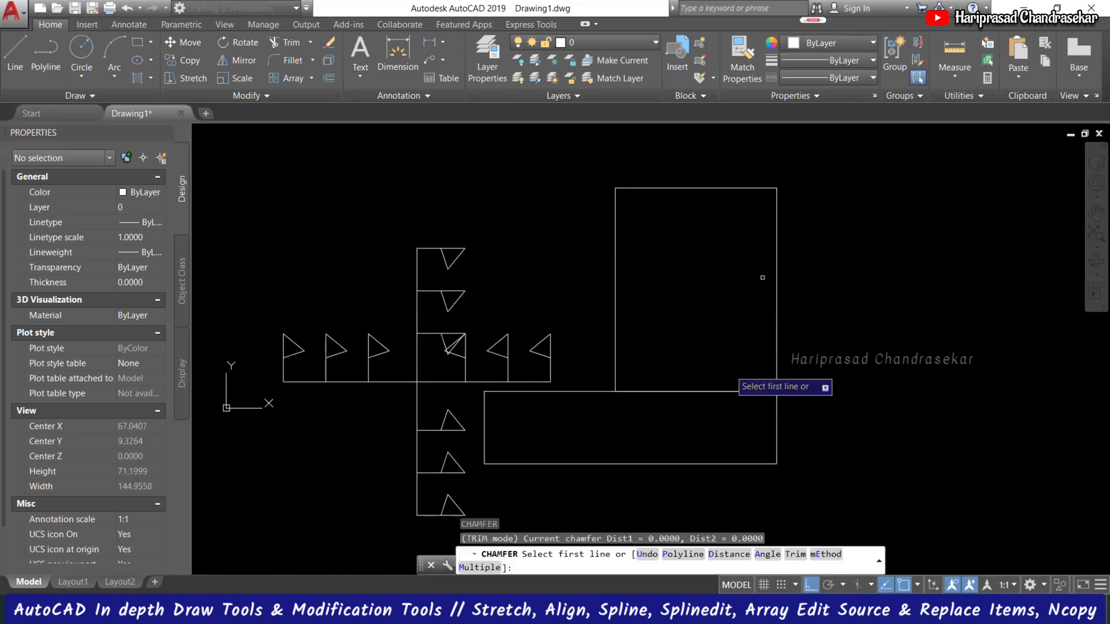
left_click(724, 555)
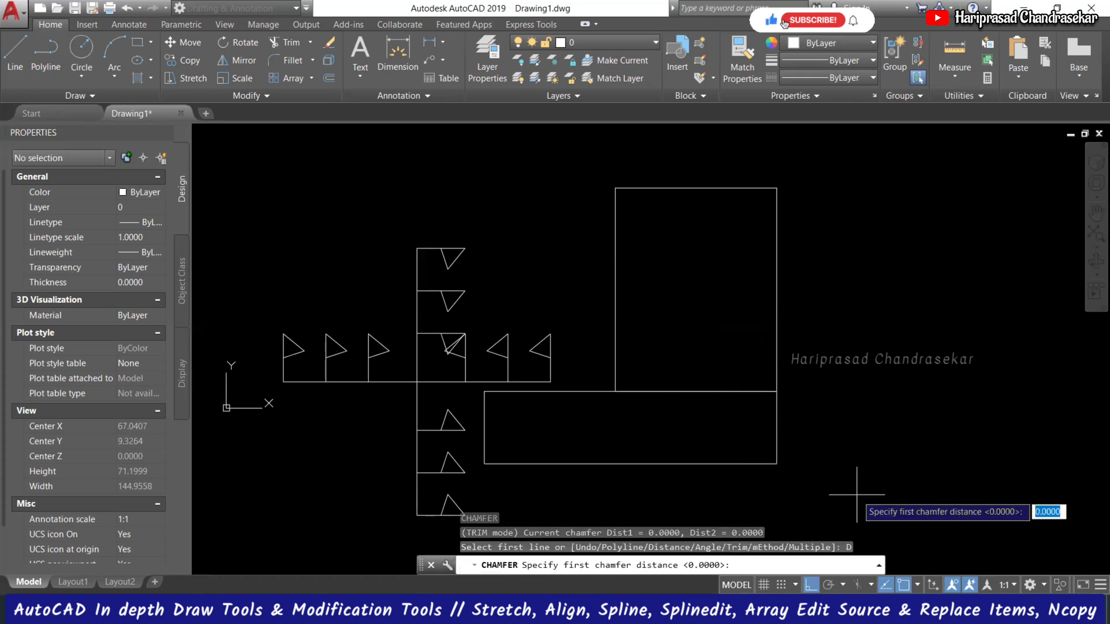
left_click(484, 391)
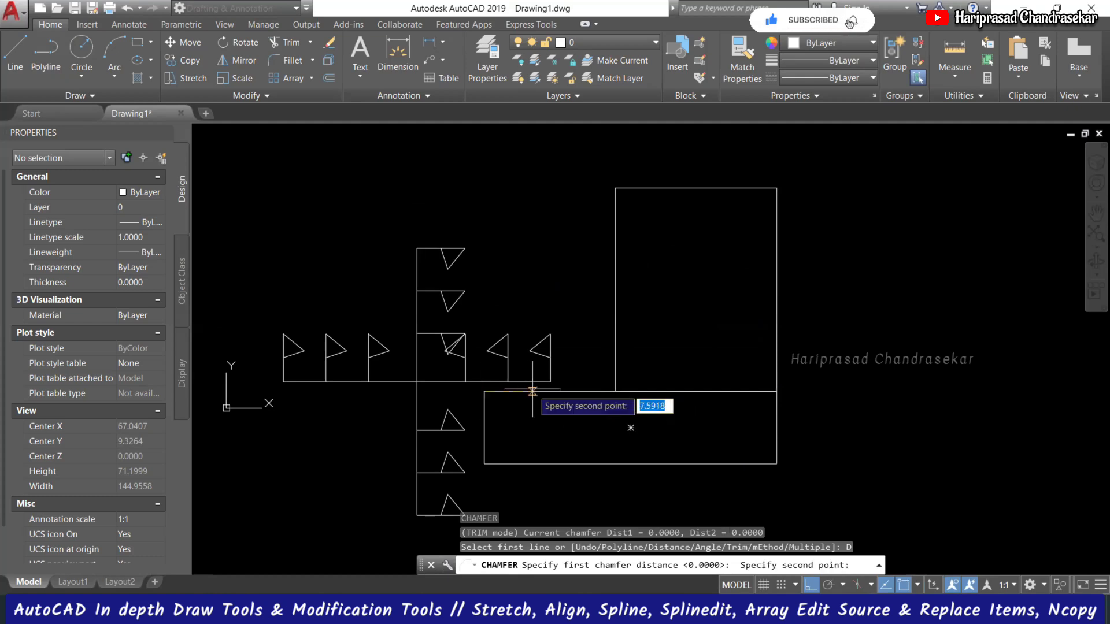
left_click(532, 391)
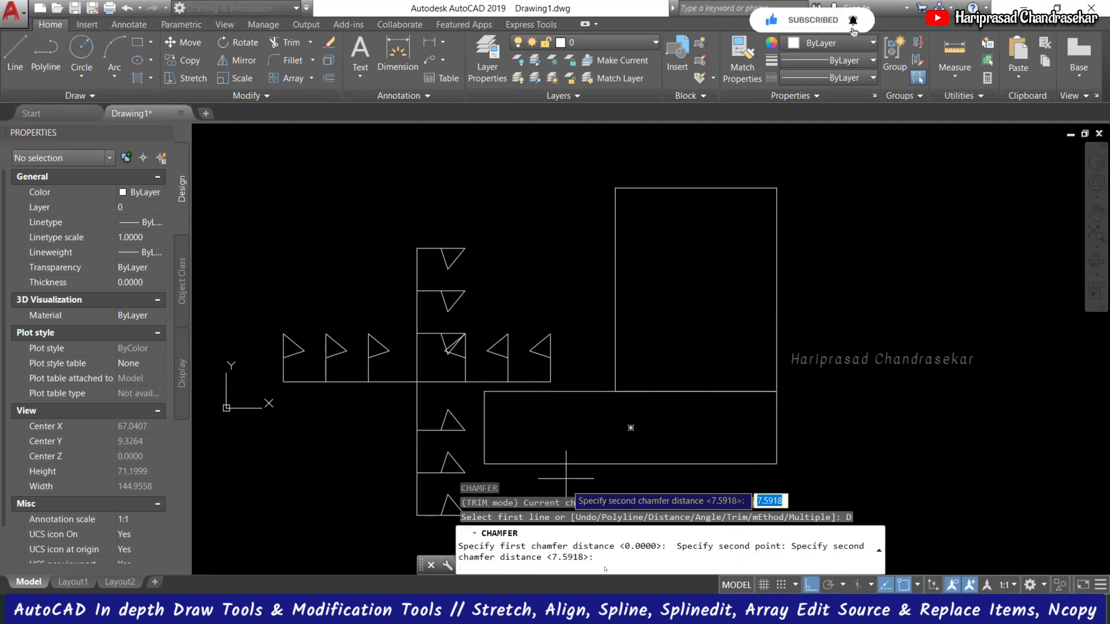
key("Return")
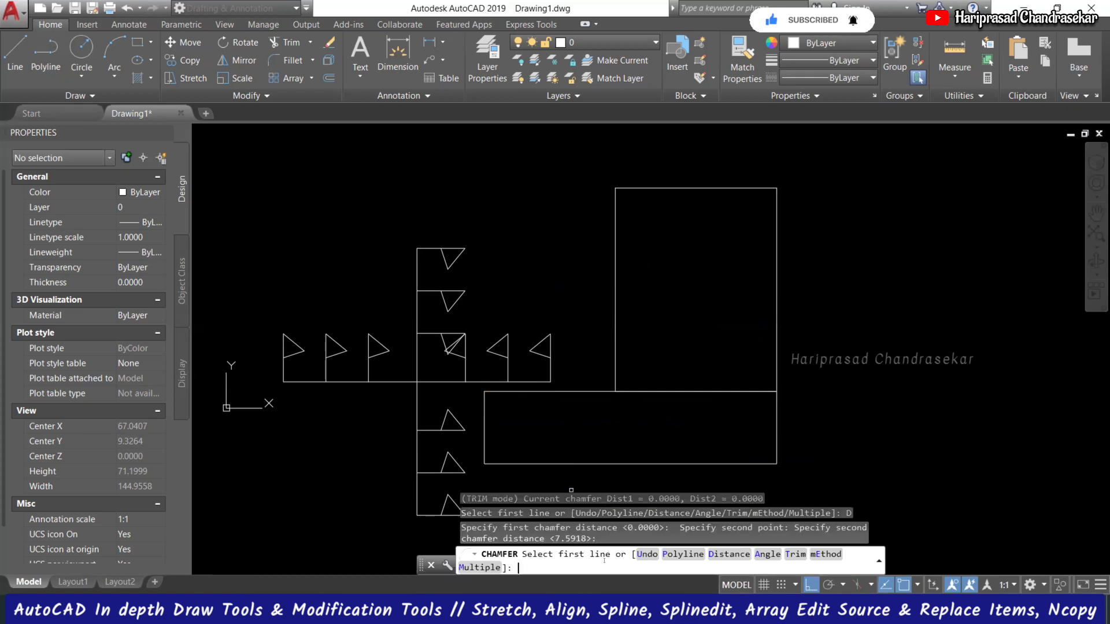
left_click(485, 413)
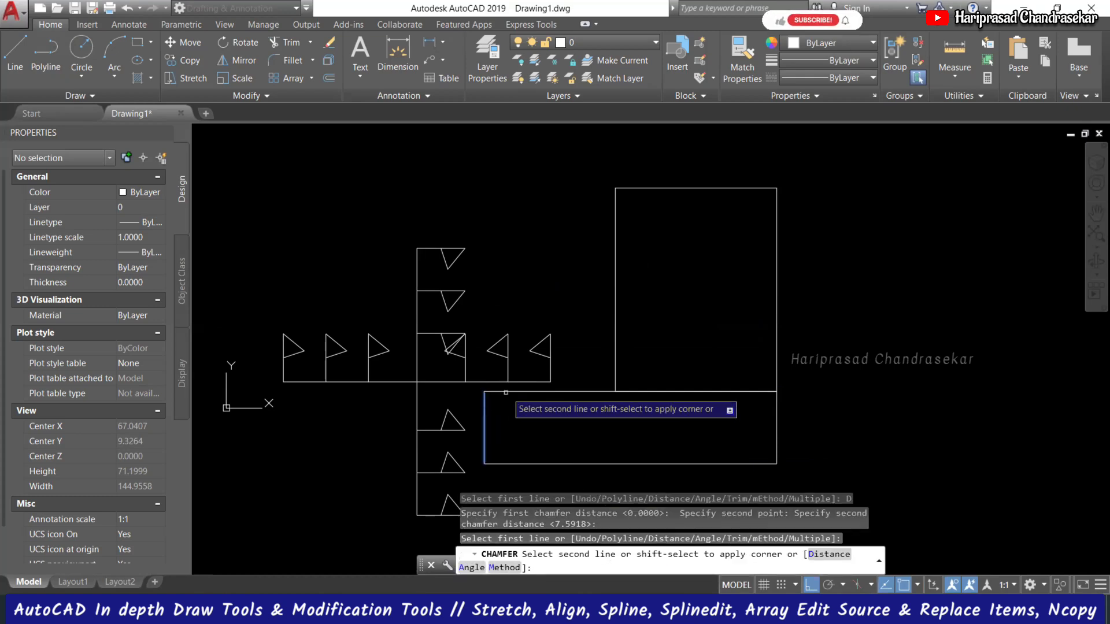
left_click(509, 392)
Step: Chamfer all four corners of the upper rectangle at once as a polyline, using the same 7.5918 distances
key("Return")
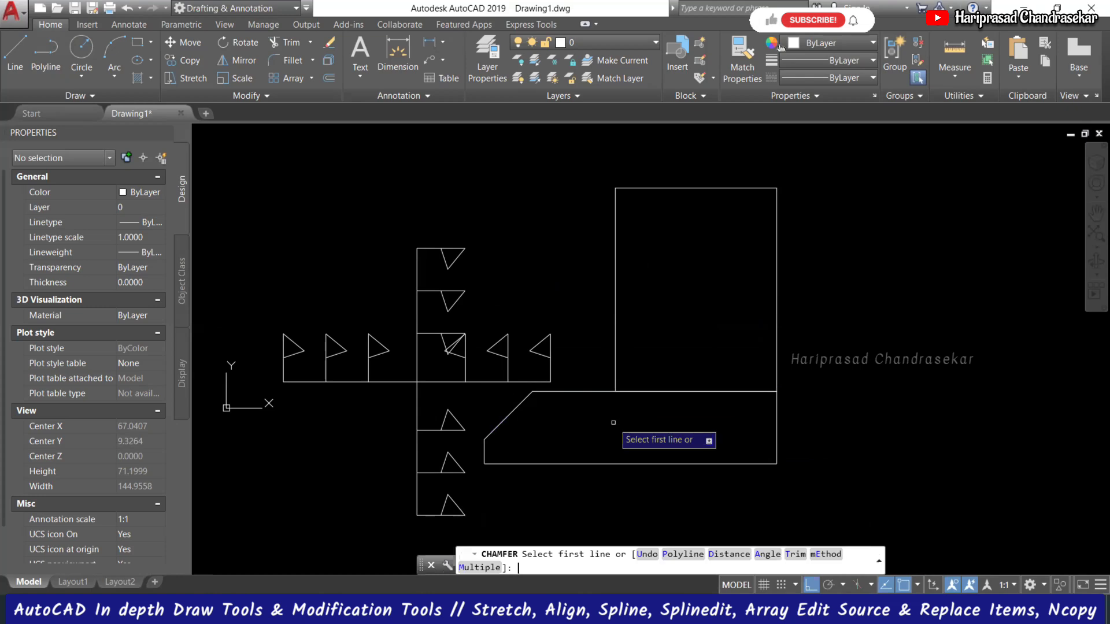
left_click(683, 553)
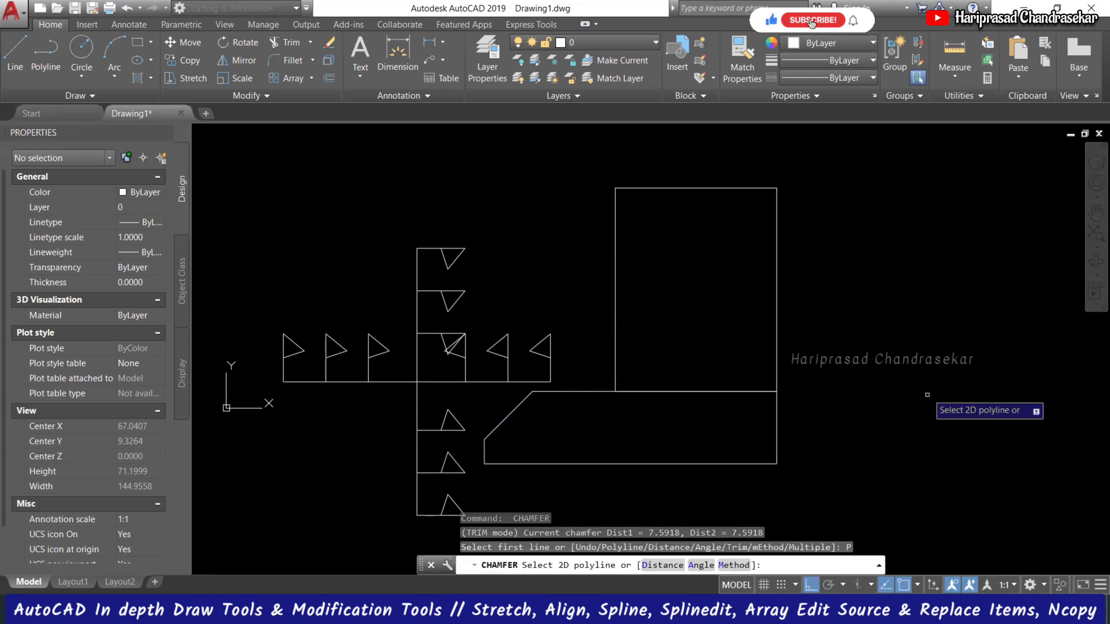
left_click(615, 227)
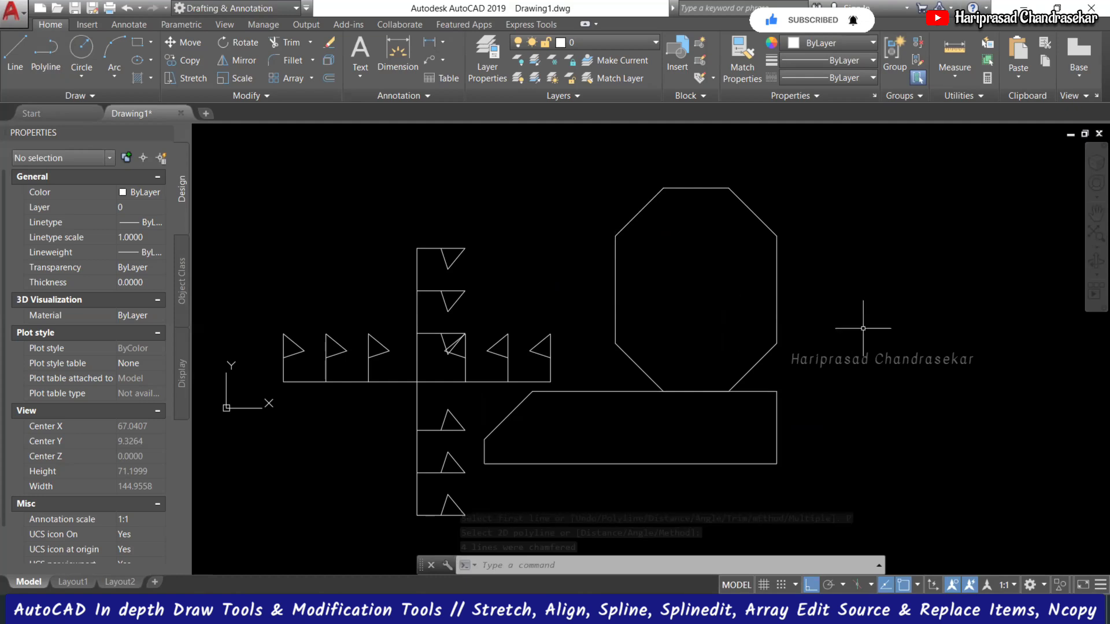
key("Escape")
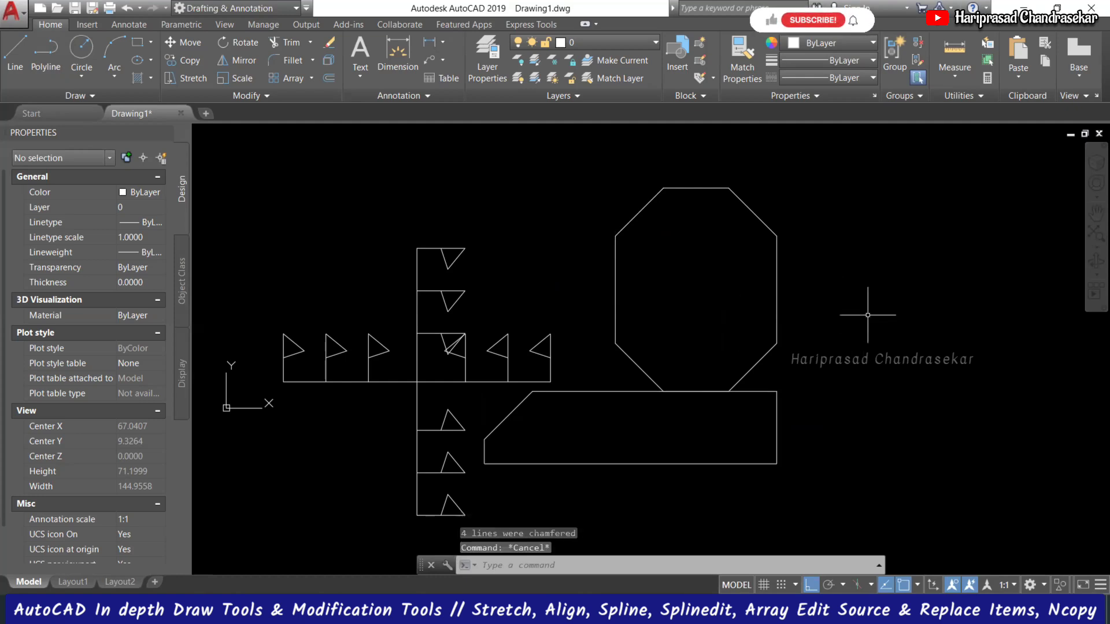
scroll(664, 336, "down", 2)
scroll(778, 293, "up", 2)
type("c")
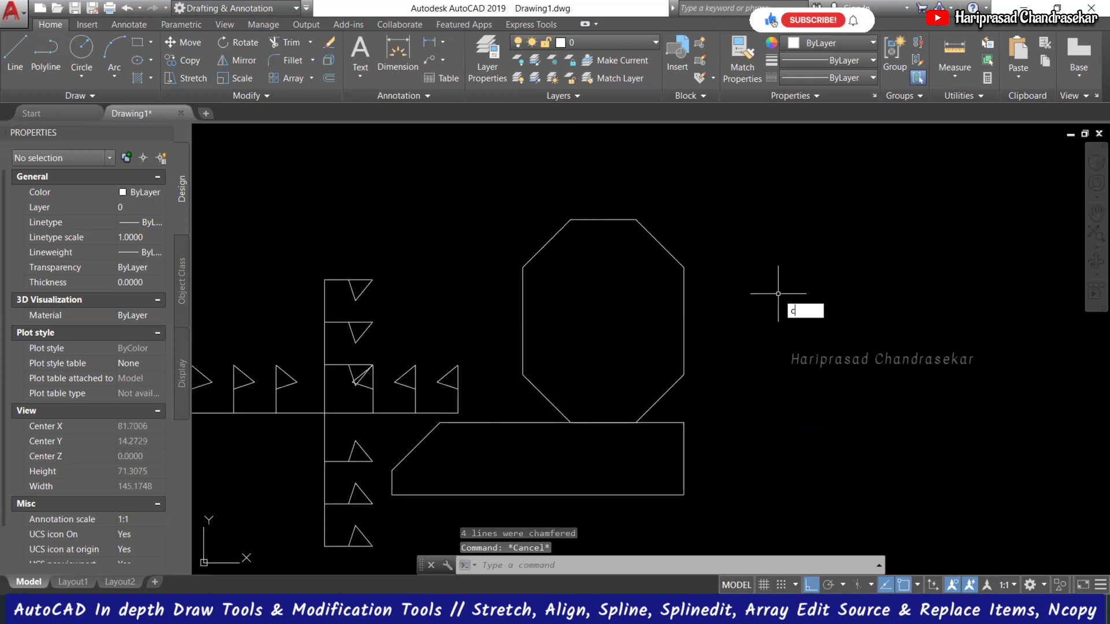
type("ha")
key("Return")
key("Escape")
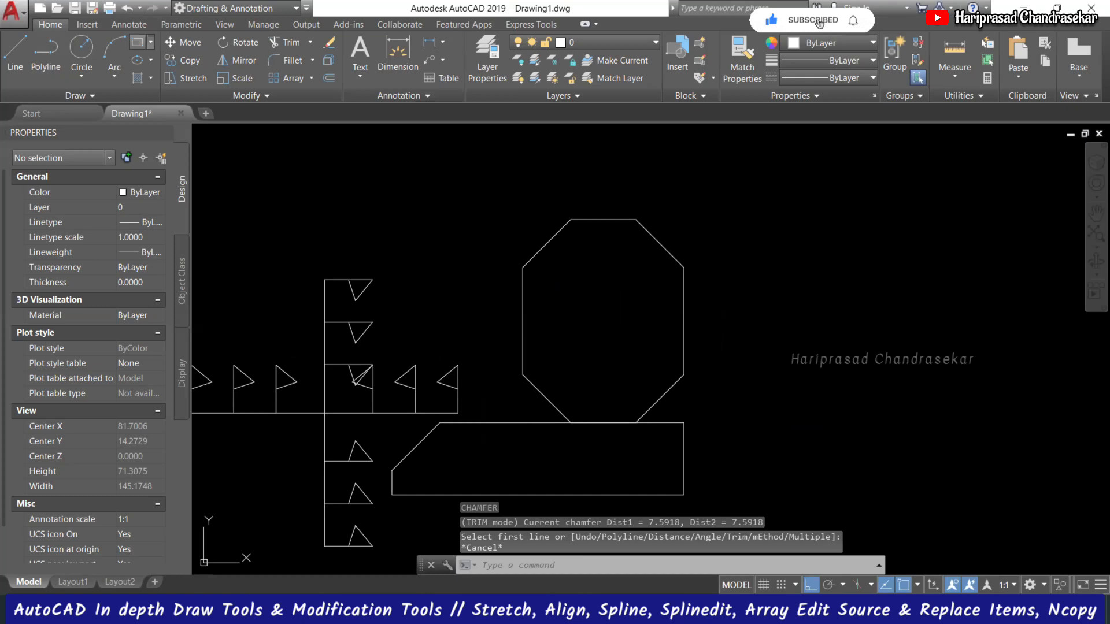
Step: Draw a small upright rectangle in the empty space to the right of the octagonal shape
left_click(137, 42)
left_click(853, 225)
left_click(920, 345)
Step: Chamfer the small rectangle's lower-right corner by the Angle method, with length 5 on the bottom edge and angle 45
type("c")
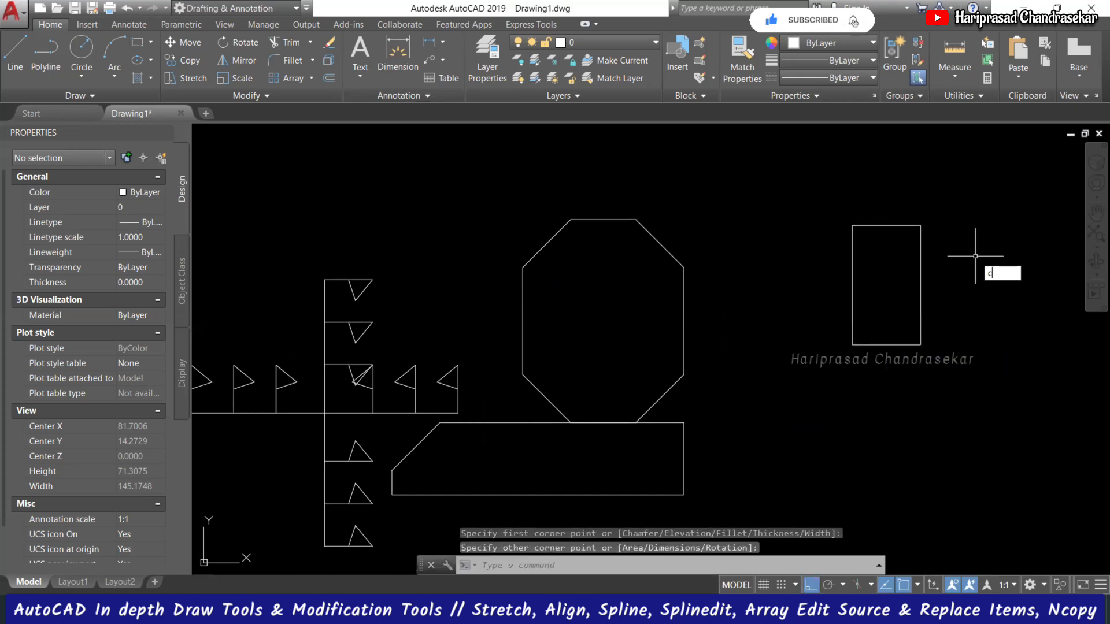
type("ha")
key("Return")
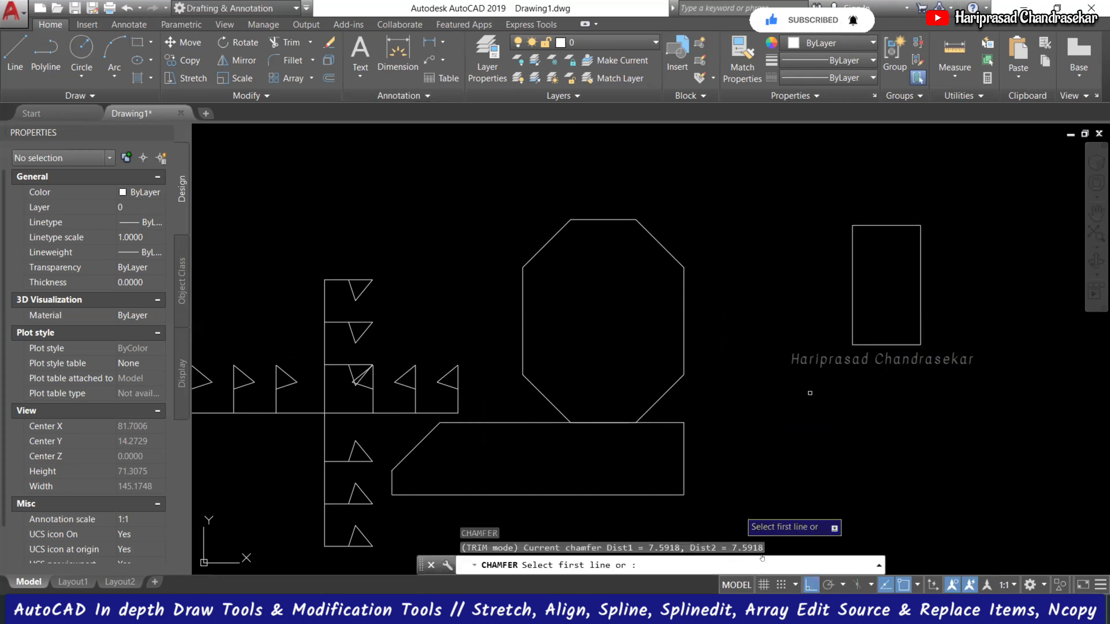
type("a")
key("Return")
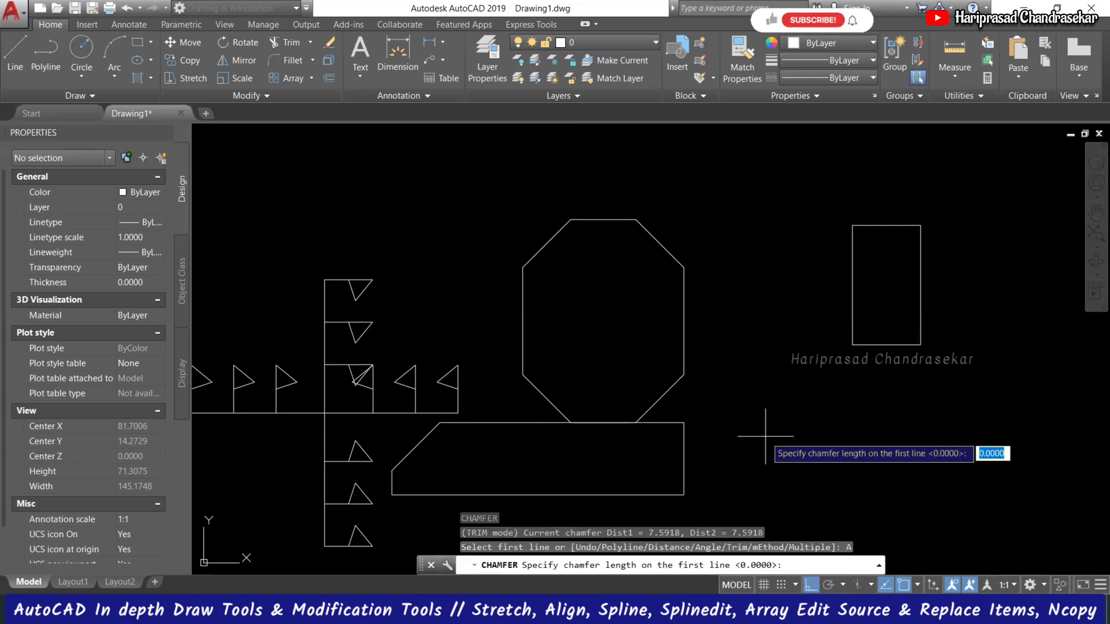
type("5")
key("Return")
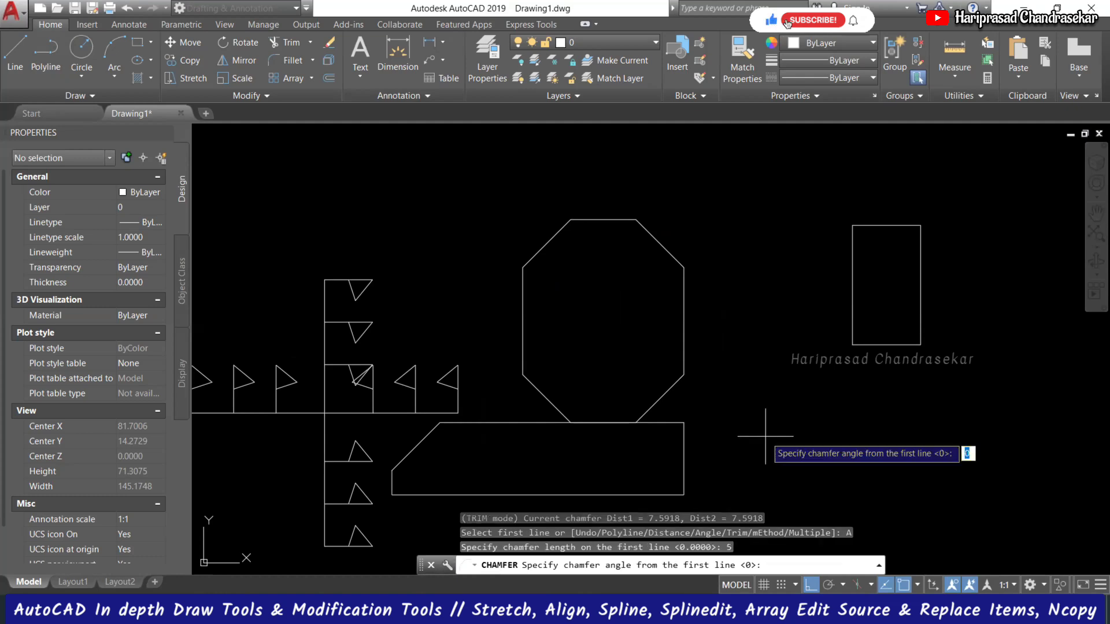
type("45")
key("Return")
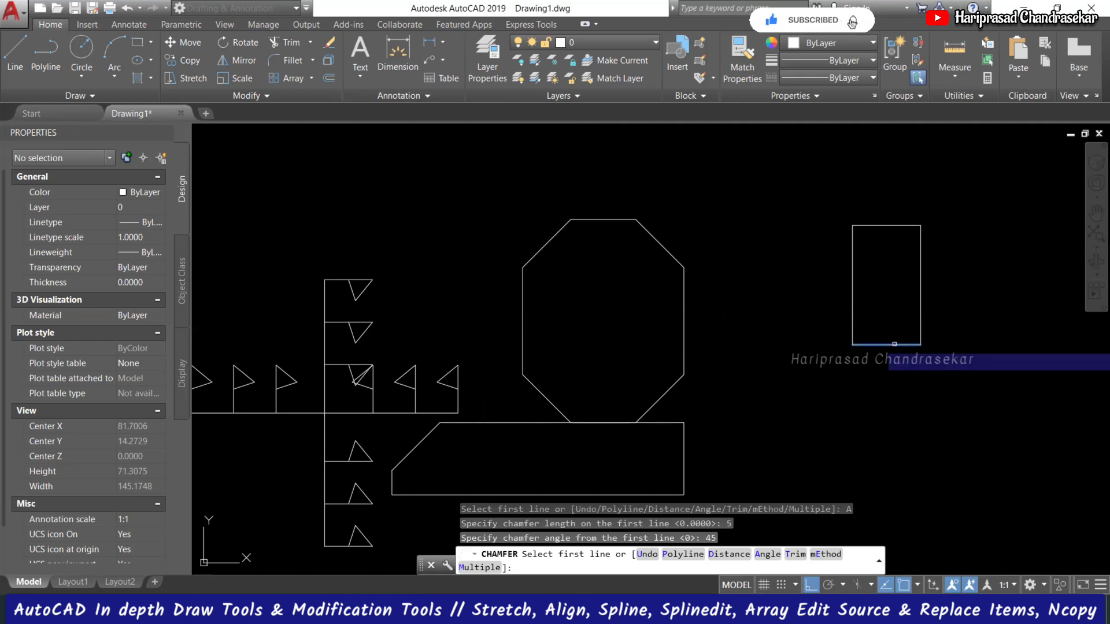
left_click(894, 344)
left_click(920, 308)
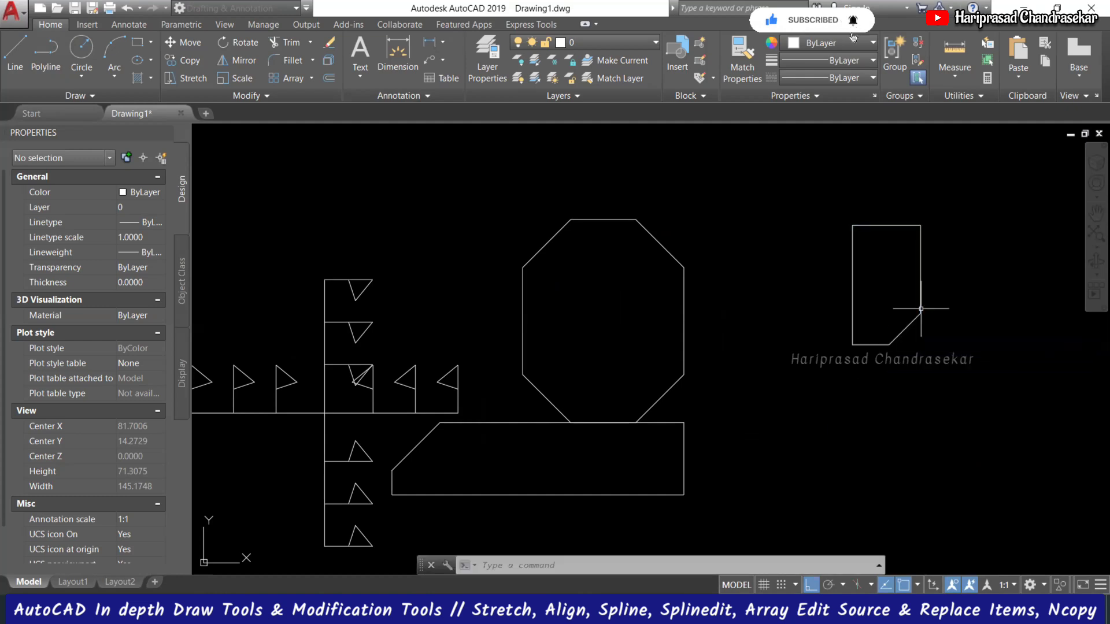
Step: Try to chamfer the small rectangle's upper-right corner with length 5 on its right edge and angle 80
key("Return")
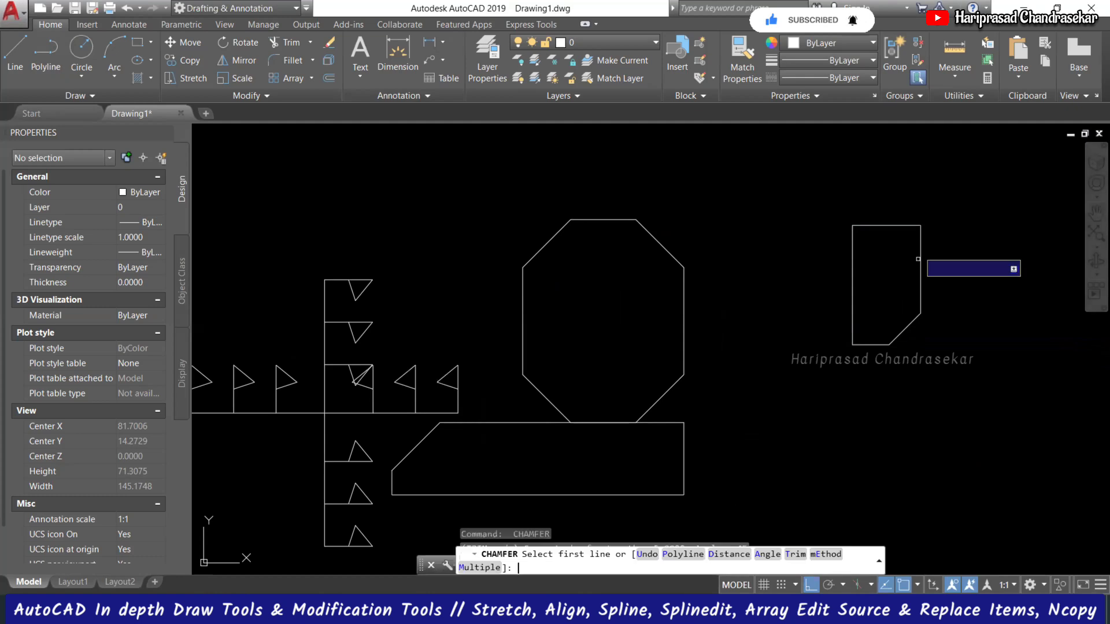
left_click(767, 554)
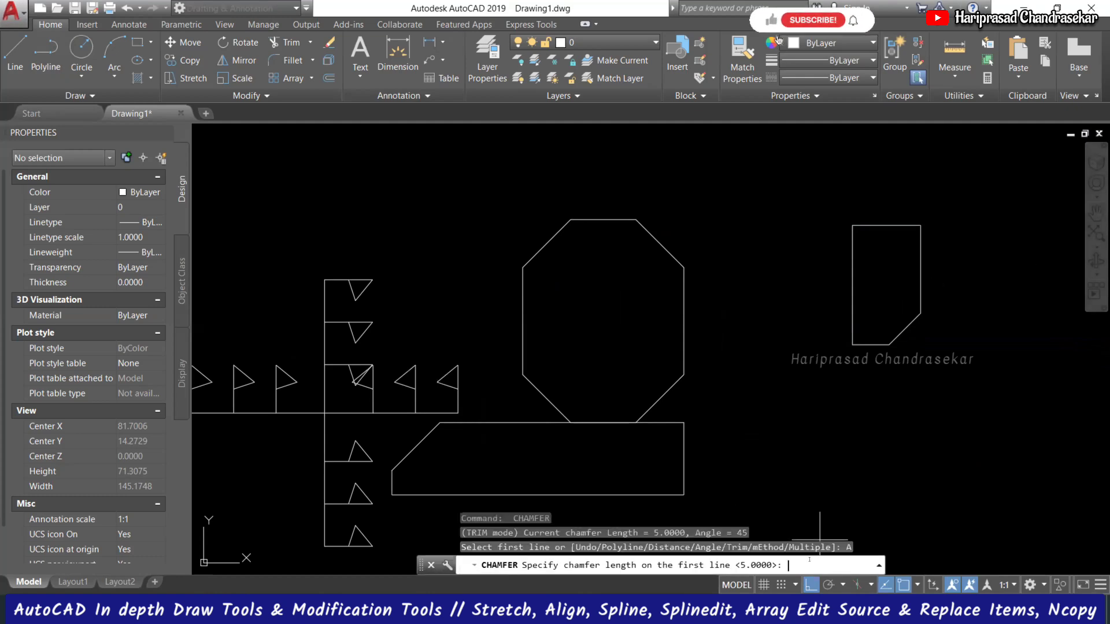
key("Return")
type("80")
key("Return")
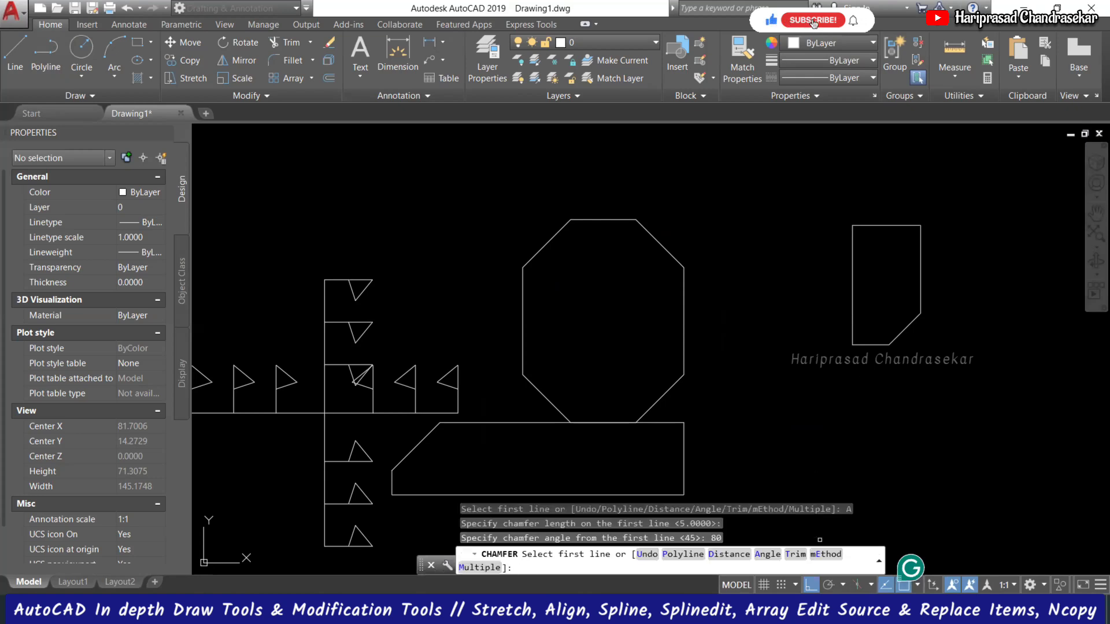
left_click(919, 269)
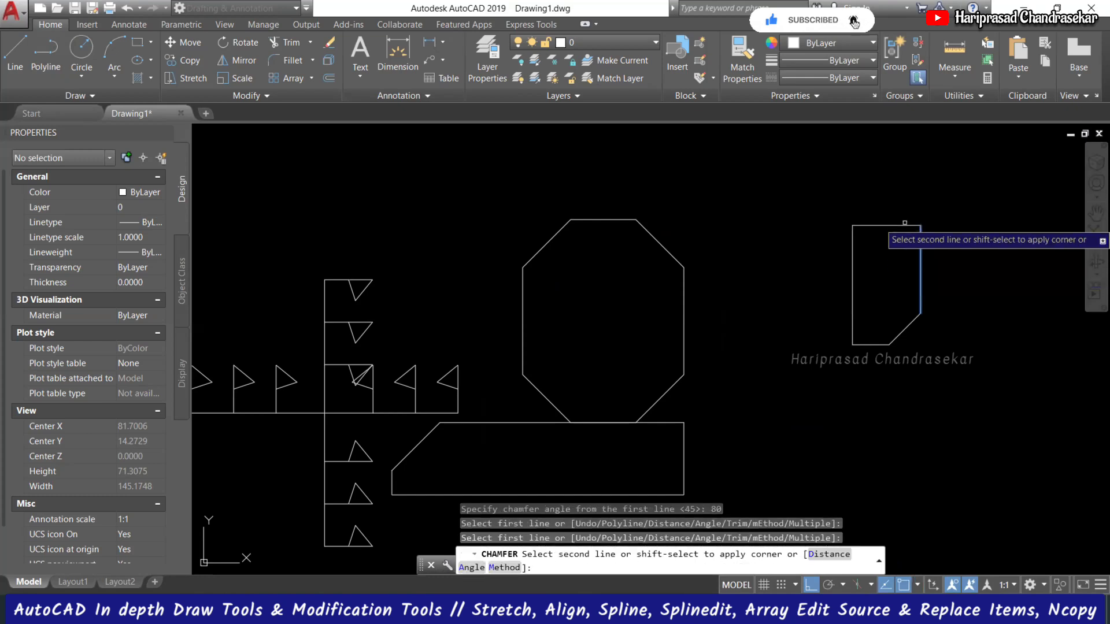
left_click(905, 226)
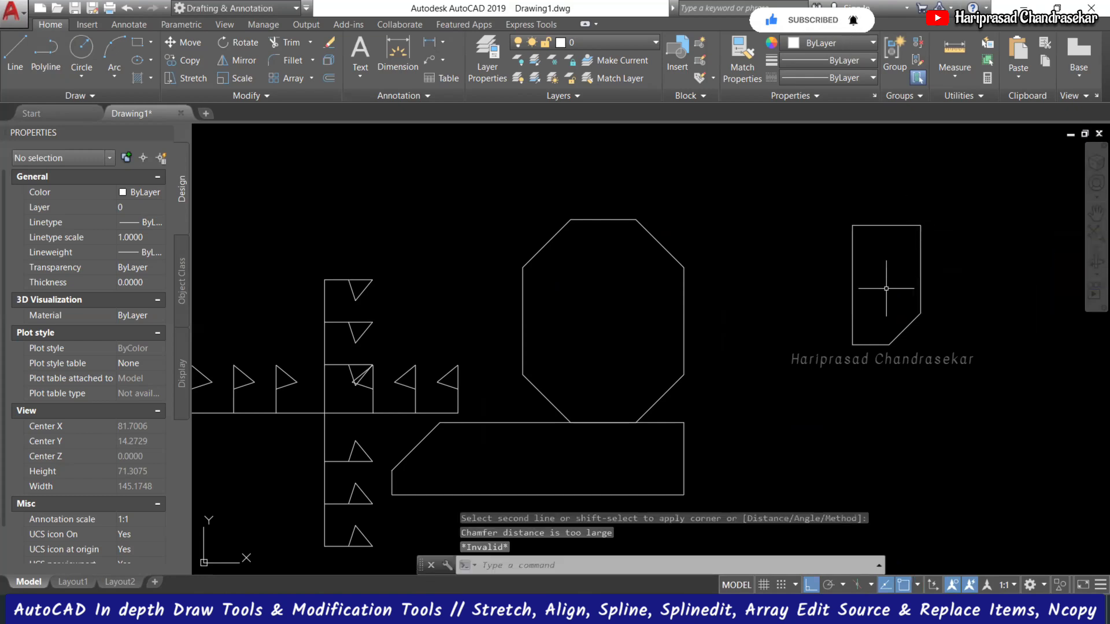
key("Escape")
Step: Chamfer the small rectangle's upper-right corner with length 5 on its right edge and angle 20
key("Return")
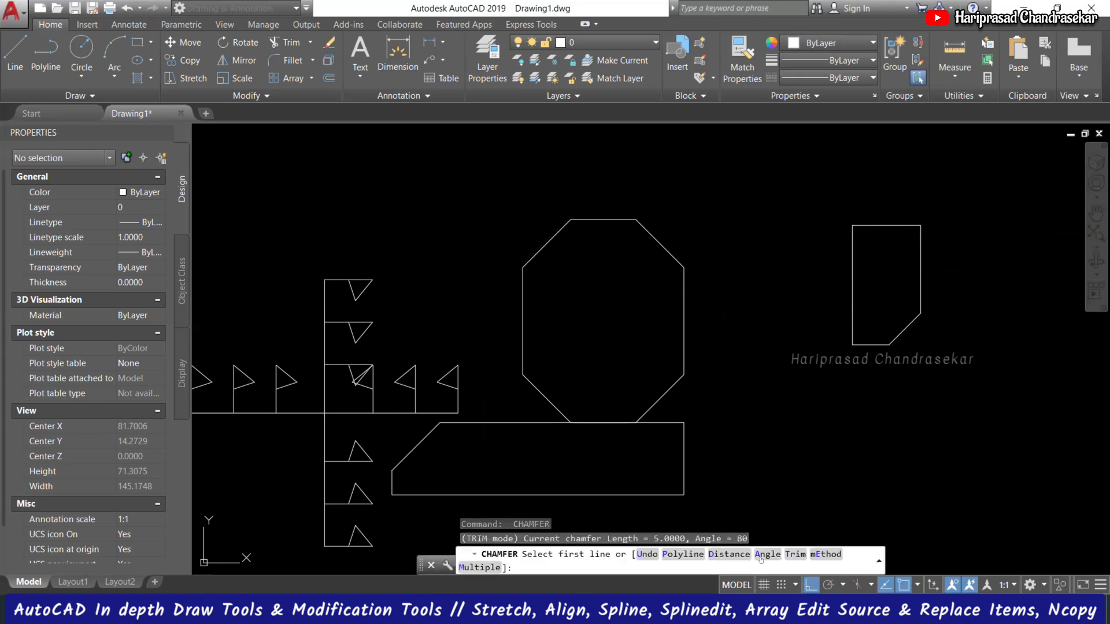
left_click(761, 553)
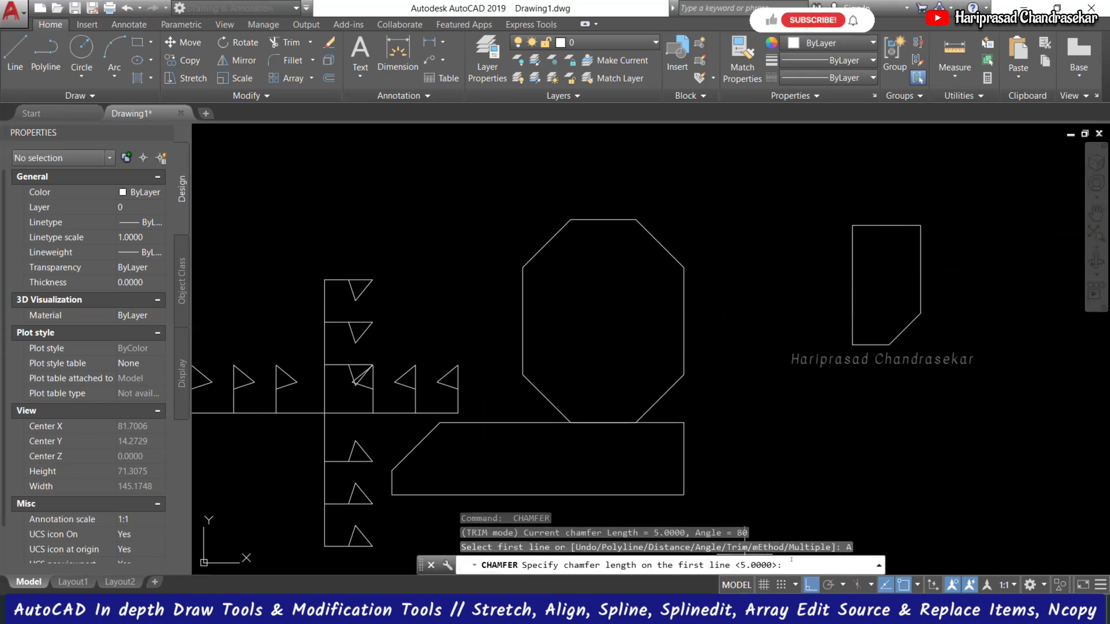
key("Return")
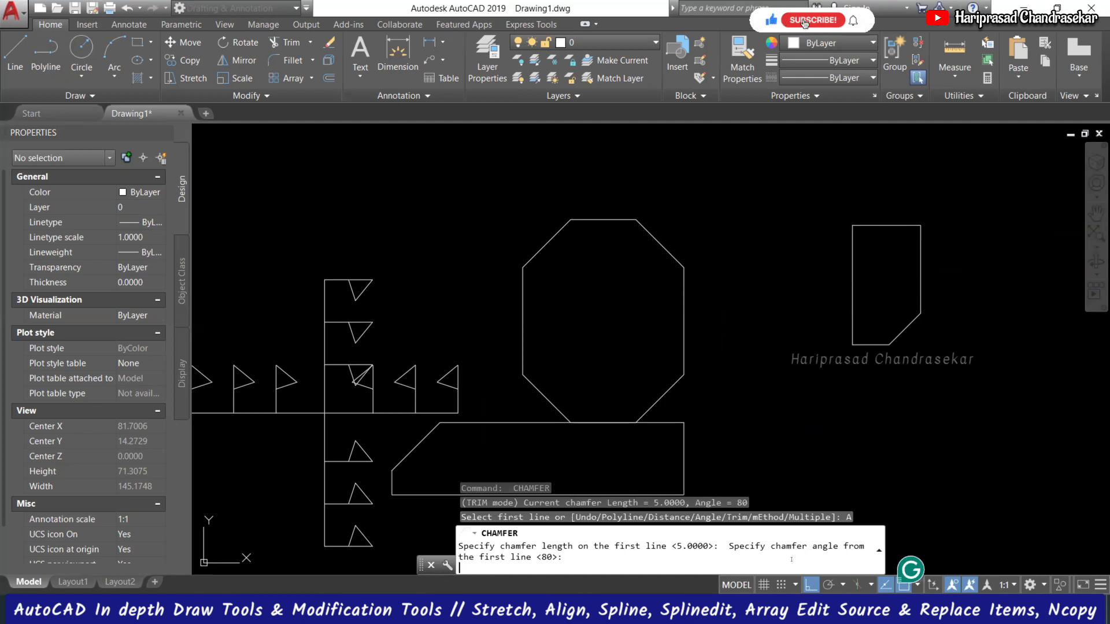
type("20")
key("Return")
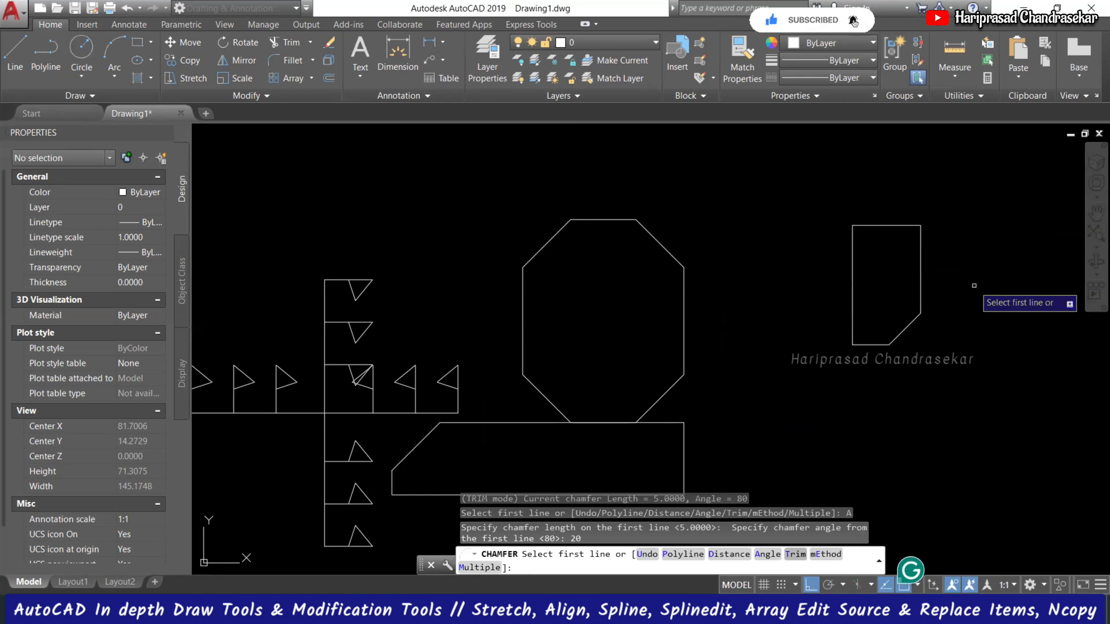
left_click(918, 262)
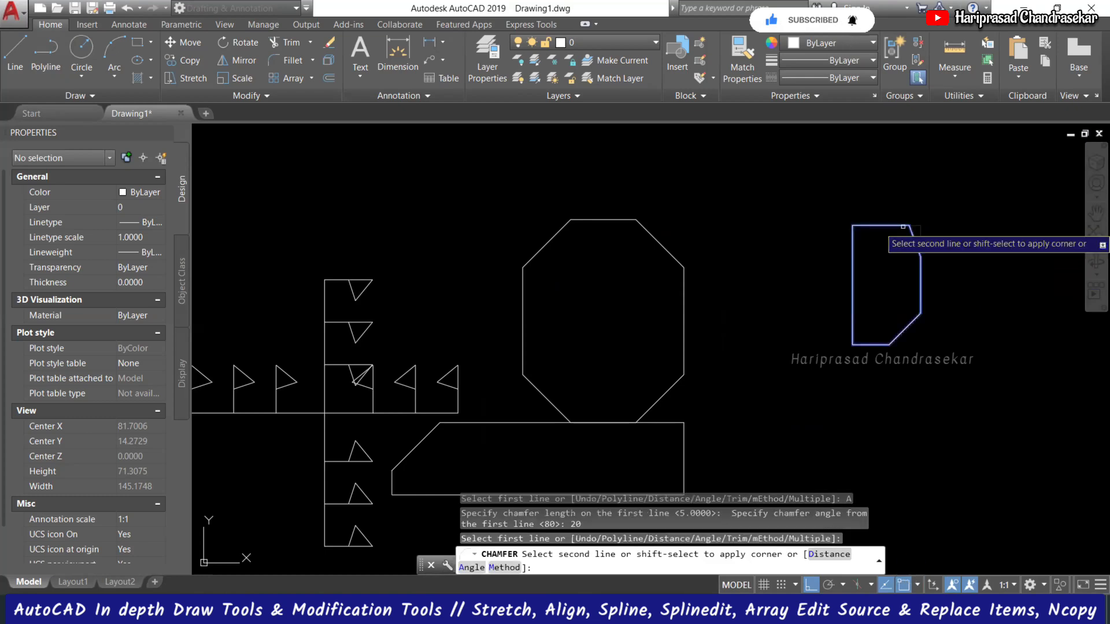
left_click(903, 227)
scroll(919, 240, "up", 2)
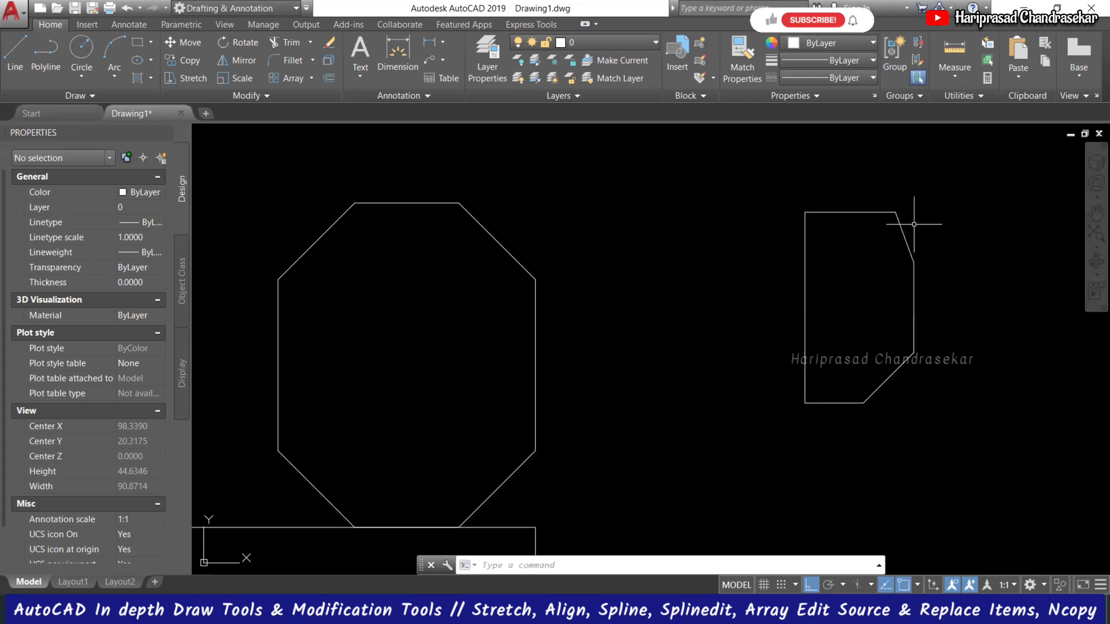
type("cha")
key("Return")
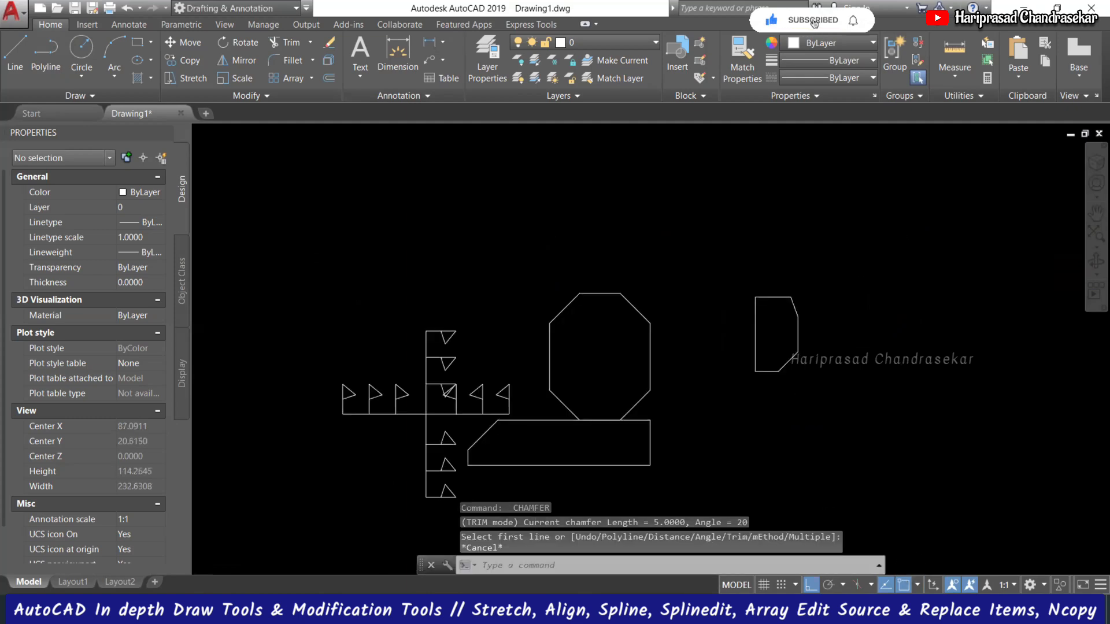
scroll(717, 327, "up", 2)
Step: Fillet the small rectangle's upper-left corner with a radius of 4
type("F")
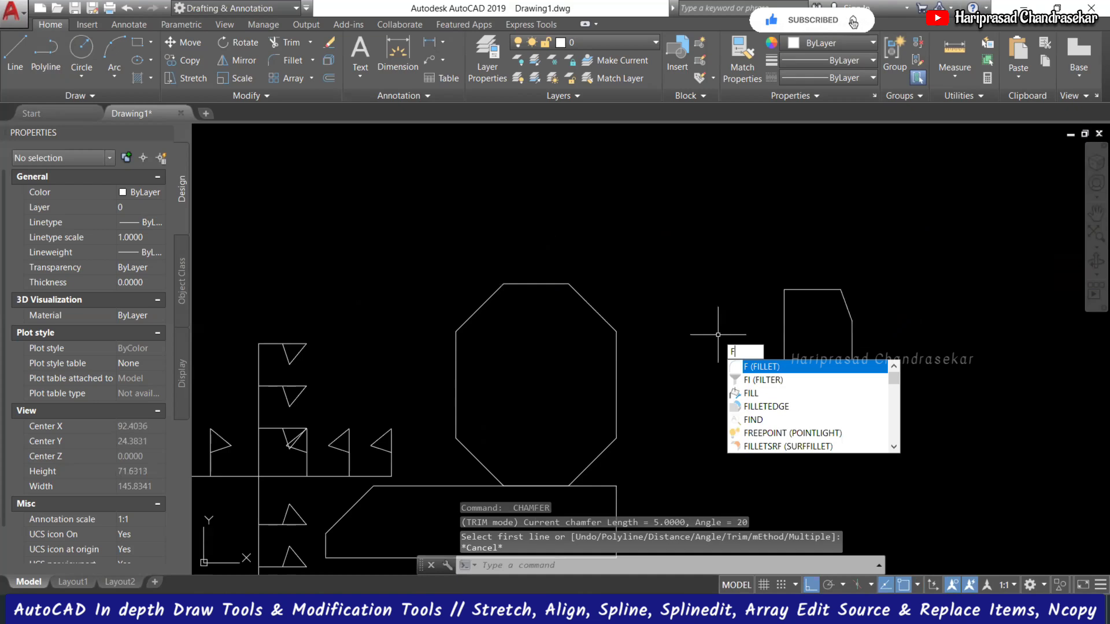
key("Return")
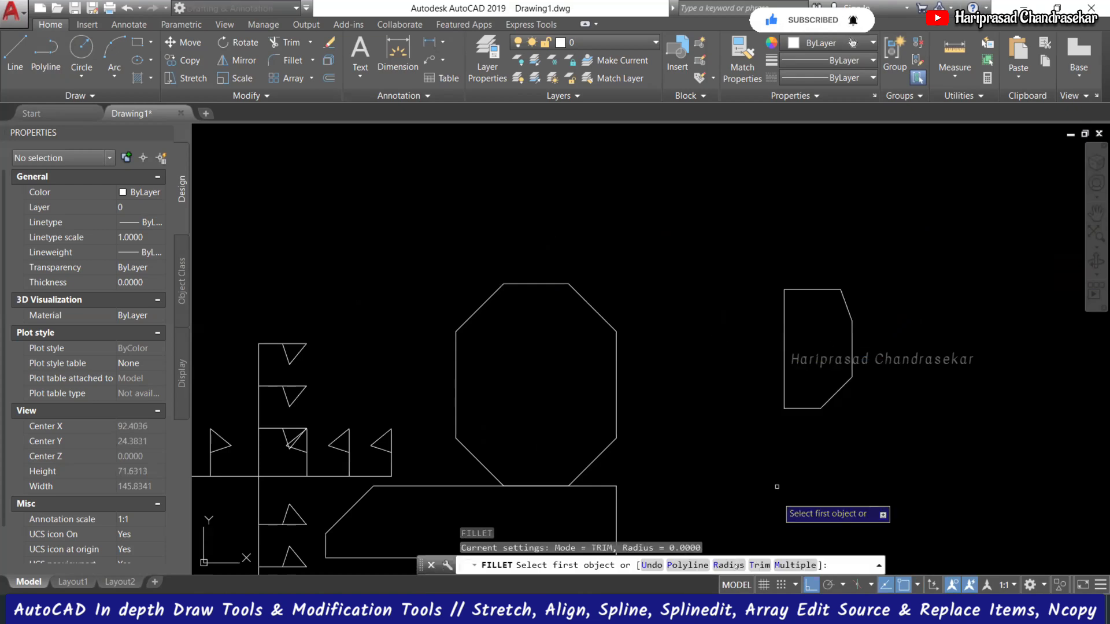
type("r")
key("Return")
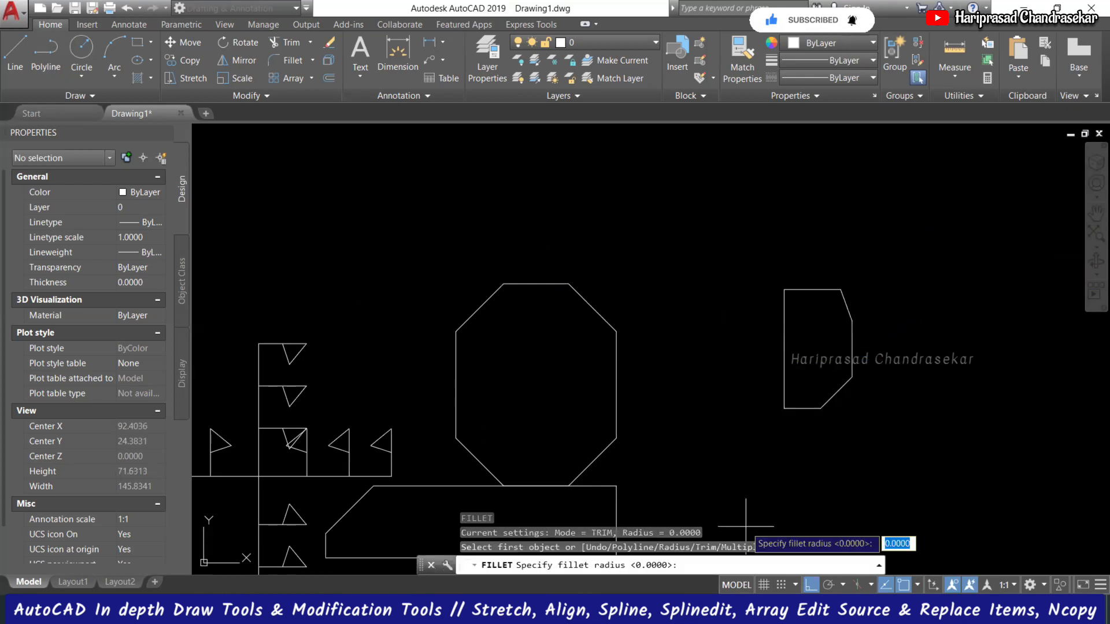
type("4")
key("Return")
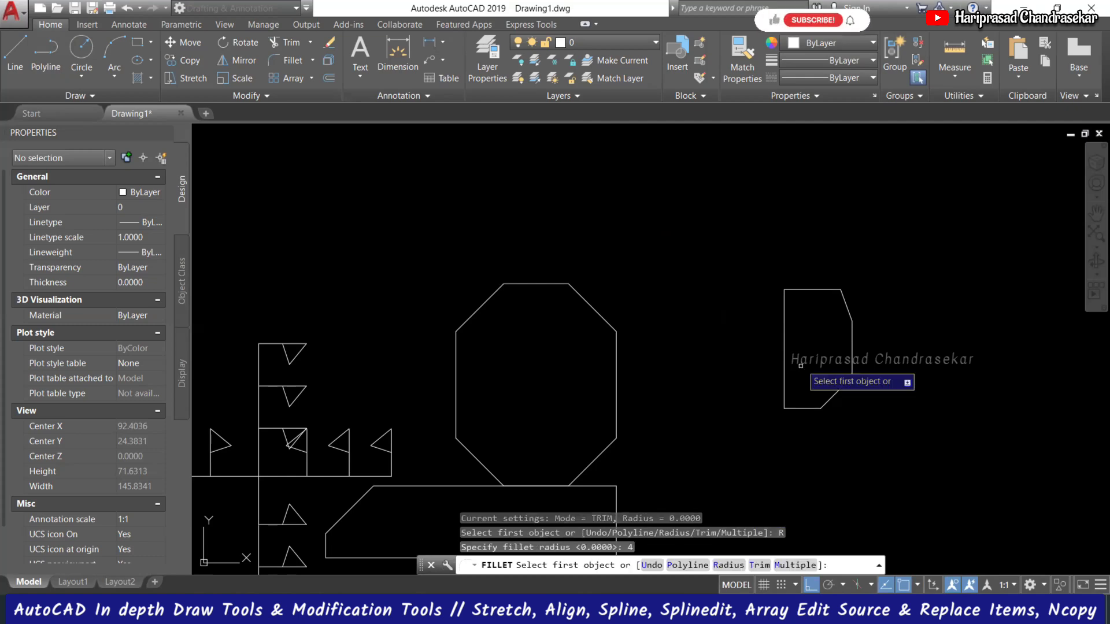
left_click(785, 318)
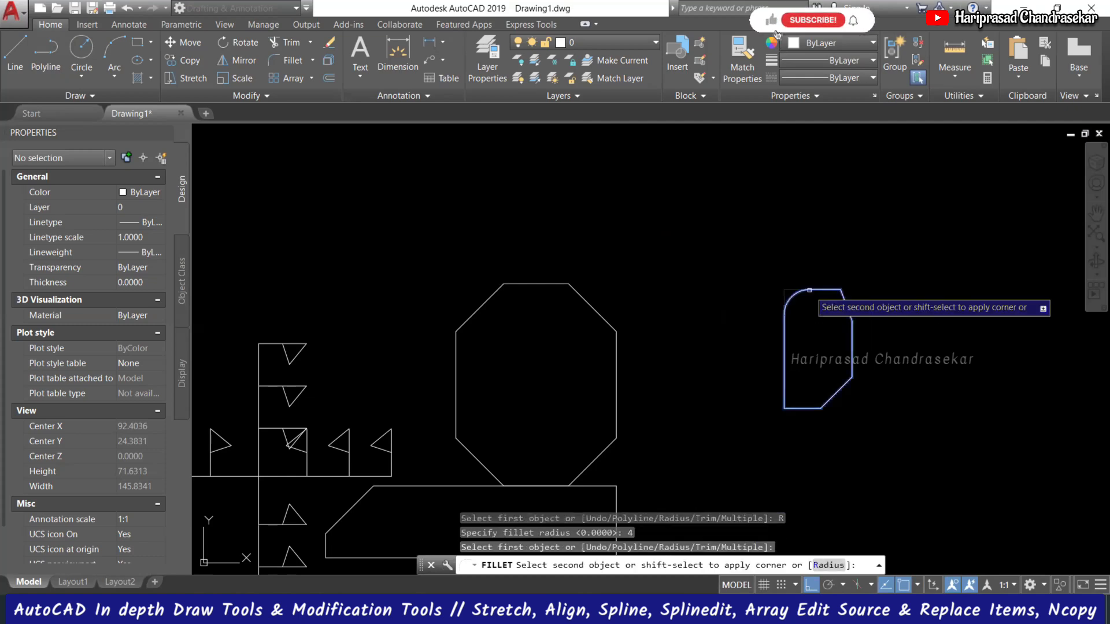
left_click(809, 290)
Step: Fillet the small shape's lower-left corner and the corner where its right edge meets the lower chamfer, using radius 4
key("space")
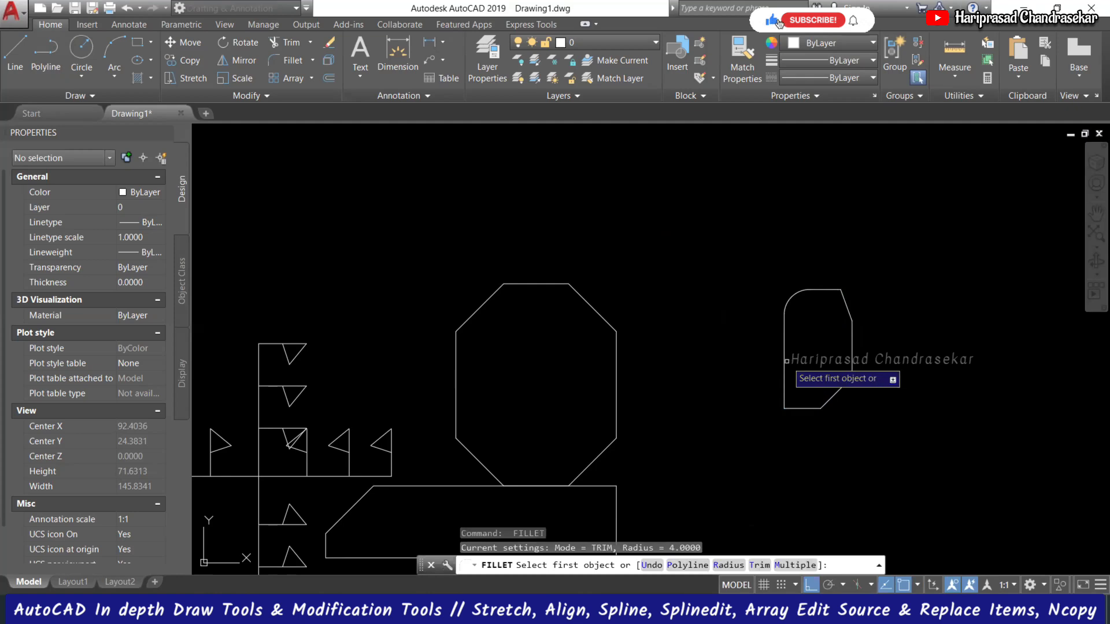
left_click(785, 361)
left_click(803, 409)
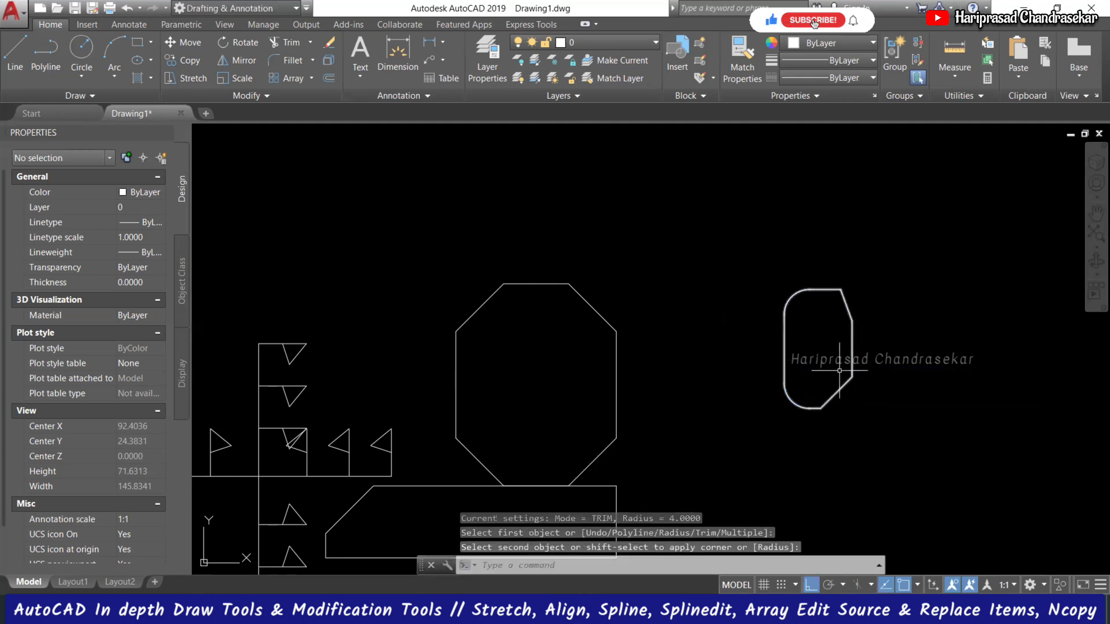
key("space")
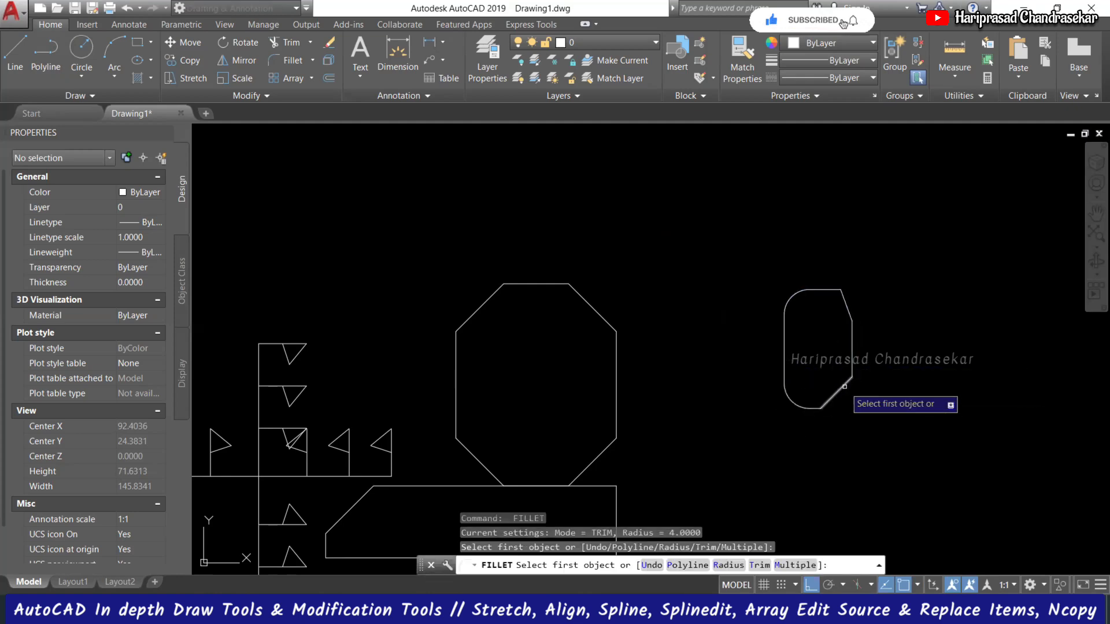
left_click(844, 385)
scroll(852, 318, "up", 4)
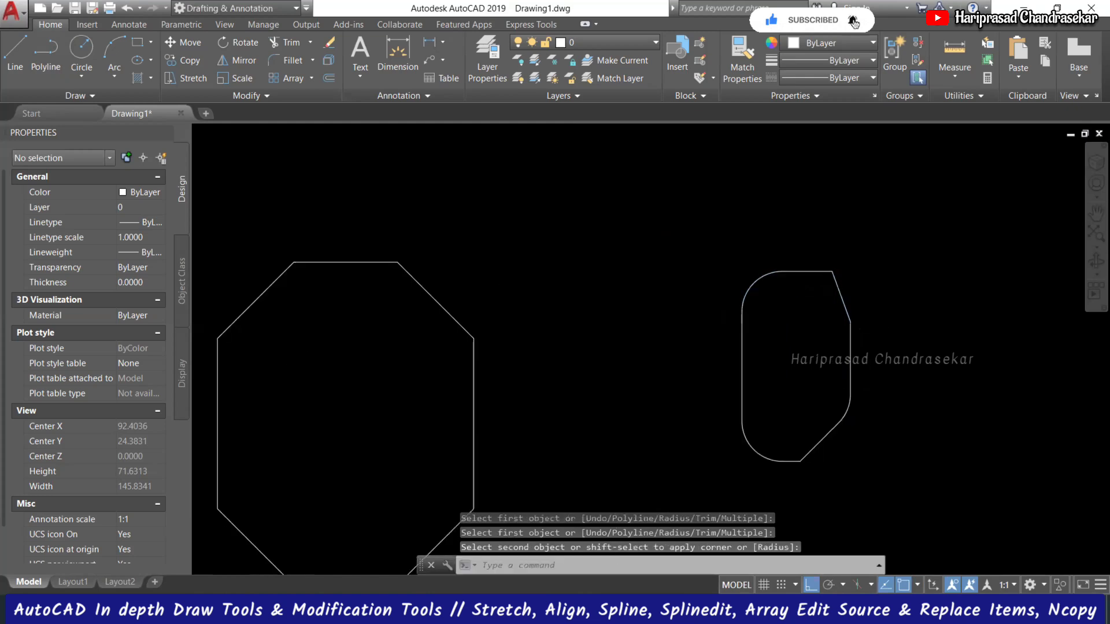
Step: Fillet both ends of the small shape's upper-right chamfer, where it meets the right edge and the top edge, using radius 4
key("space")
left_click(846, 317)
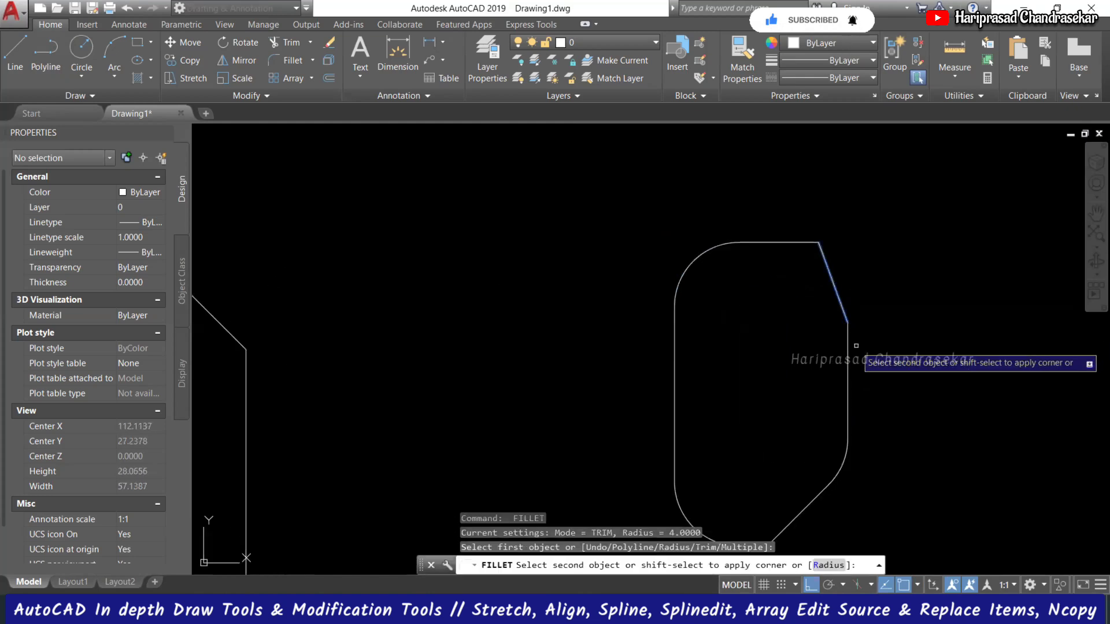
left_click(848, 347)
scroll(856, 346, "down", 3)
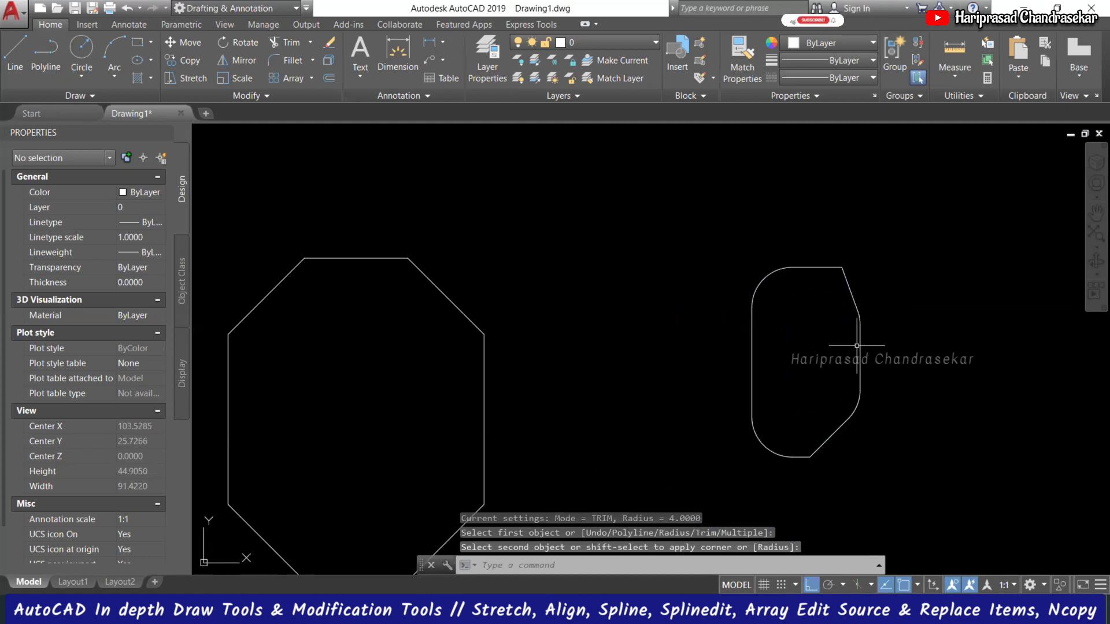
key("space")
left_click(847, 270)
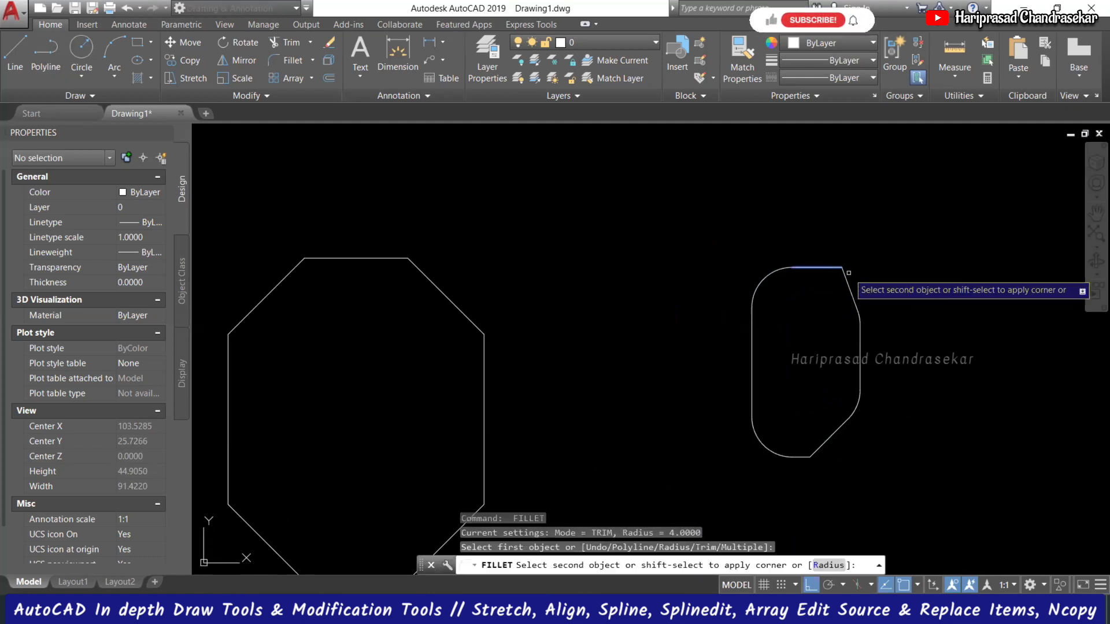
left_click(850, 282)
Step: Fillet the corner between the small shape's bottom edge and its lower-right chamfer, using radius 4
key("space")
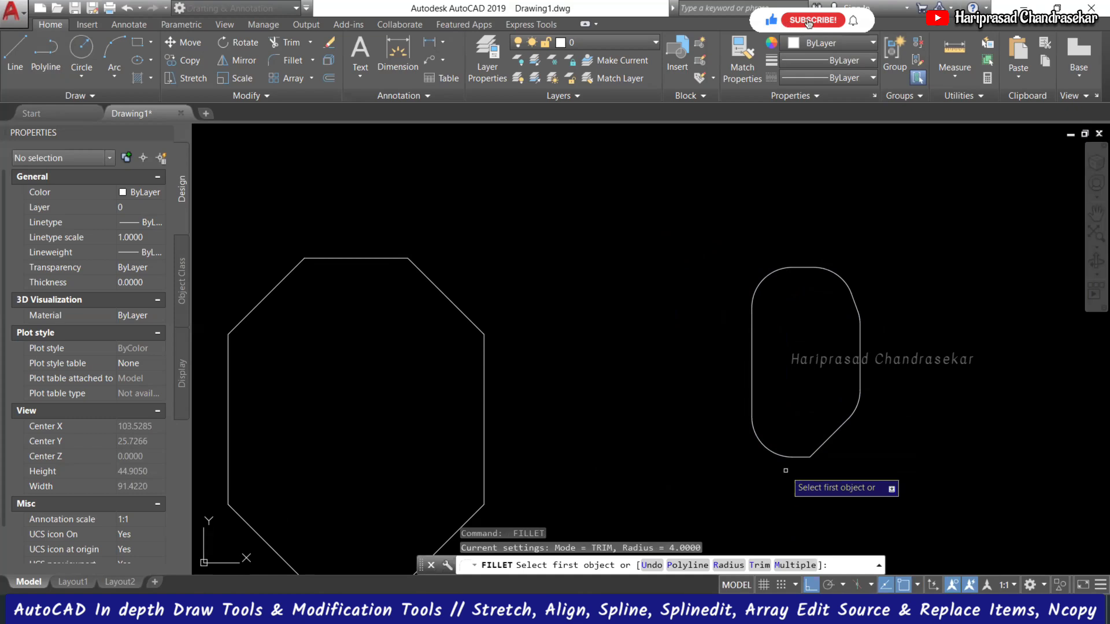
left_click(792, 458)
left_click(832, 442)
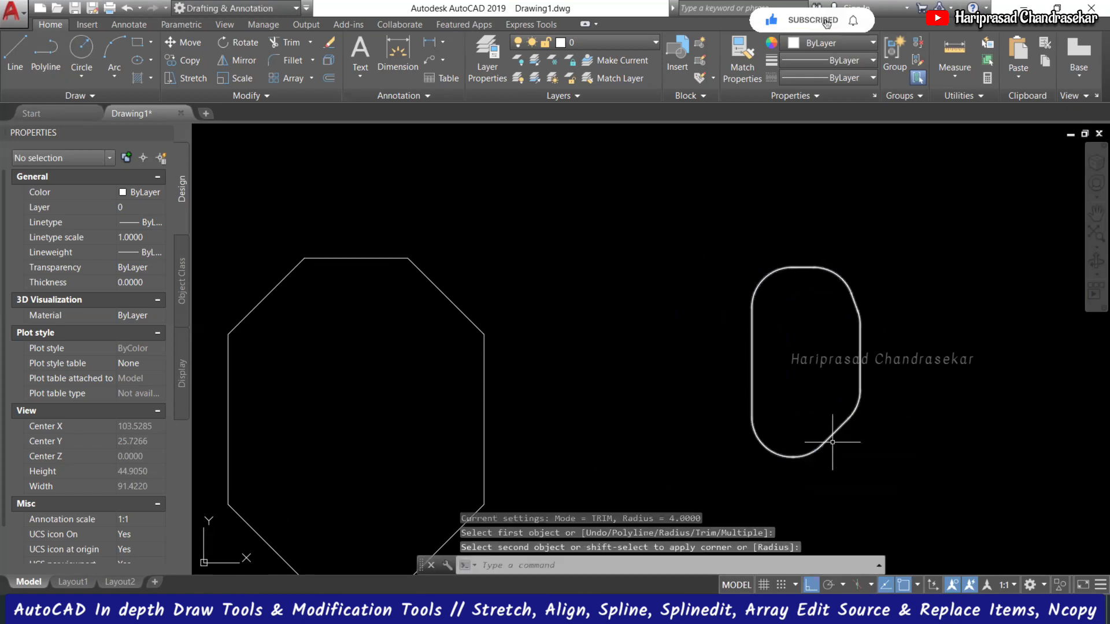
scroll(832, 442, "down", 4)
scroll(826, 376, "up", 2)
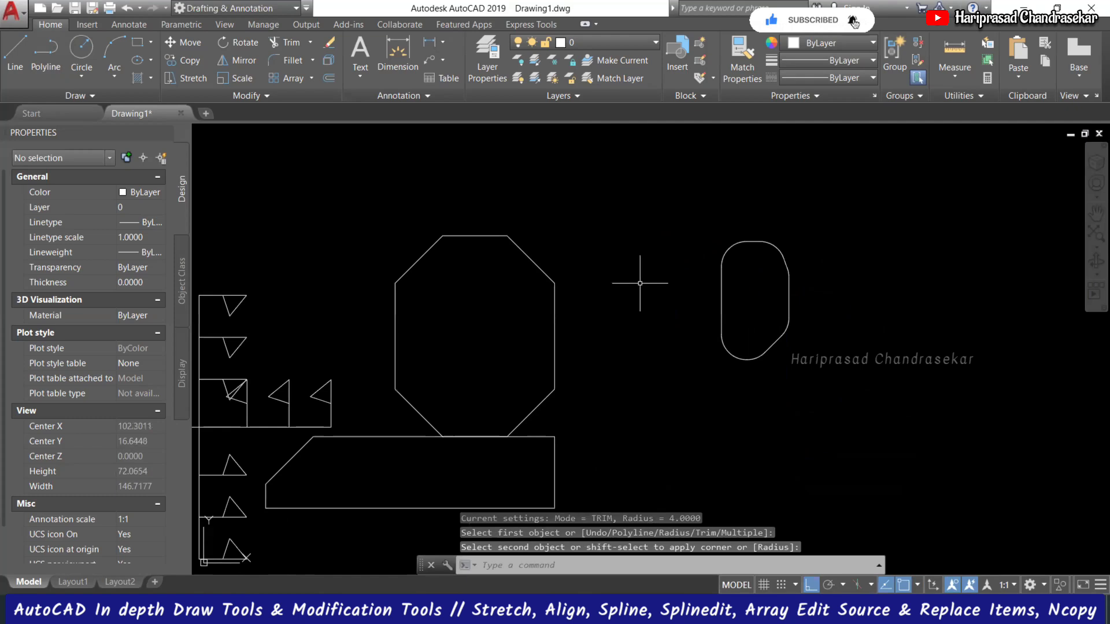
Step: Fillet the long chamfered rectangle below the octagon with the Polyline option at radius 4
key("Return")
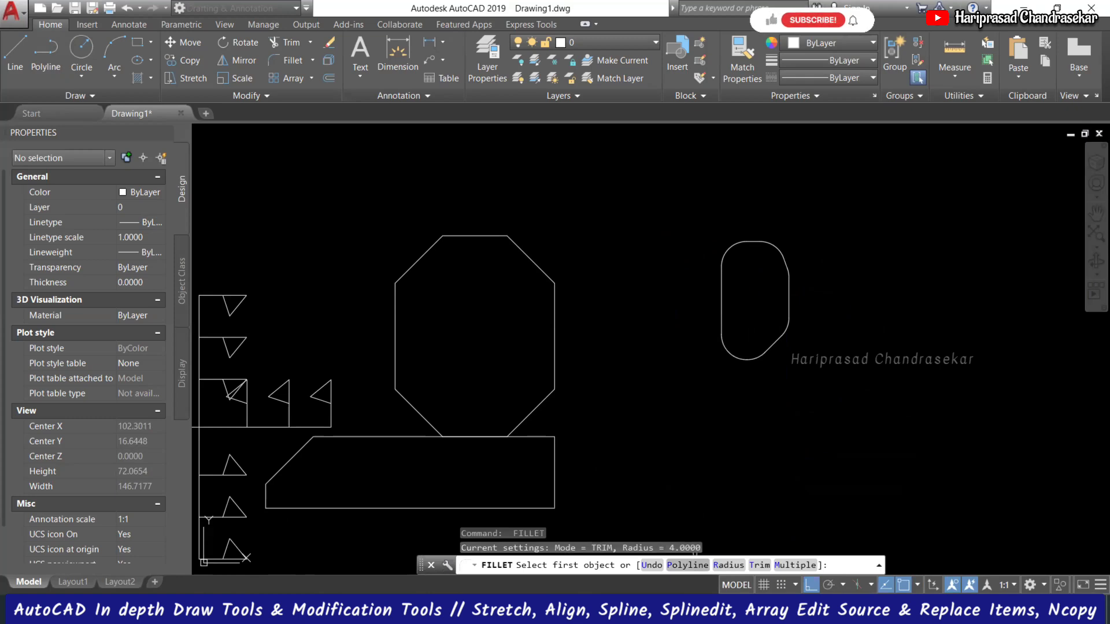
left_click(687, 564)
left_click(549, 437)
scroll(540, 417, "down", 2)
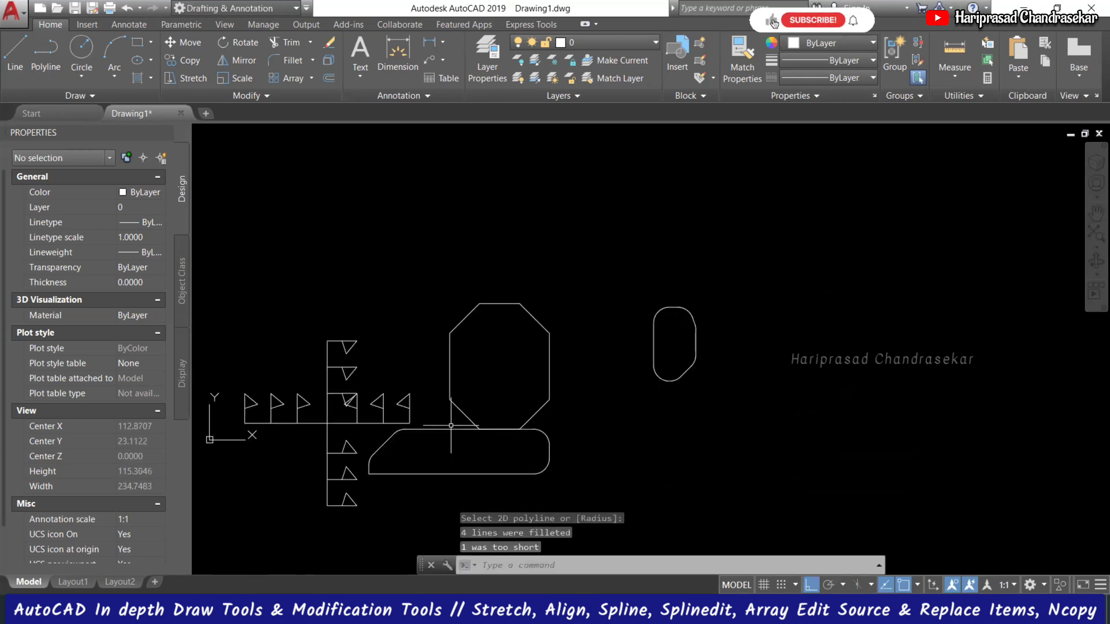
scroll(527, 470, "up", 2)
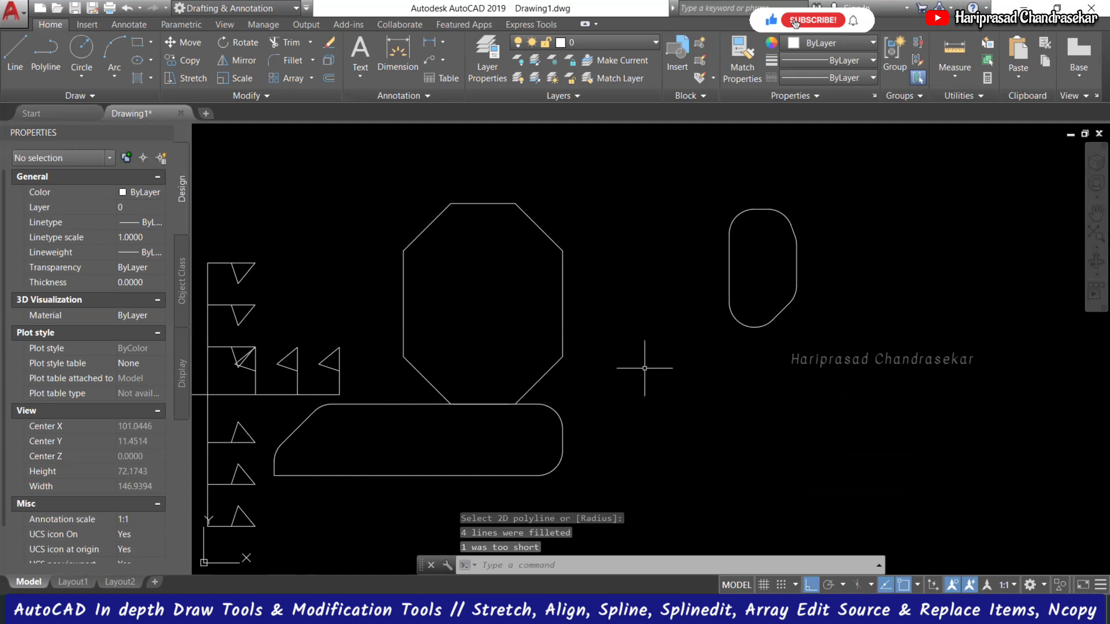
scroll(645, 368, "down", 2)
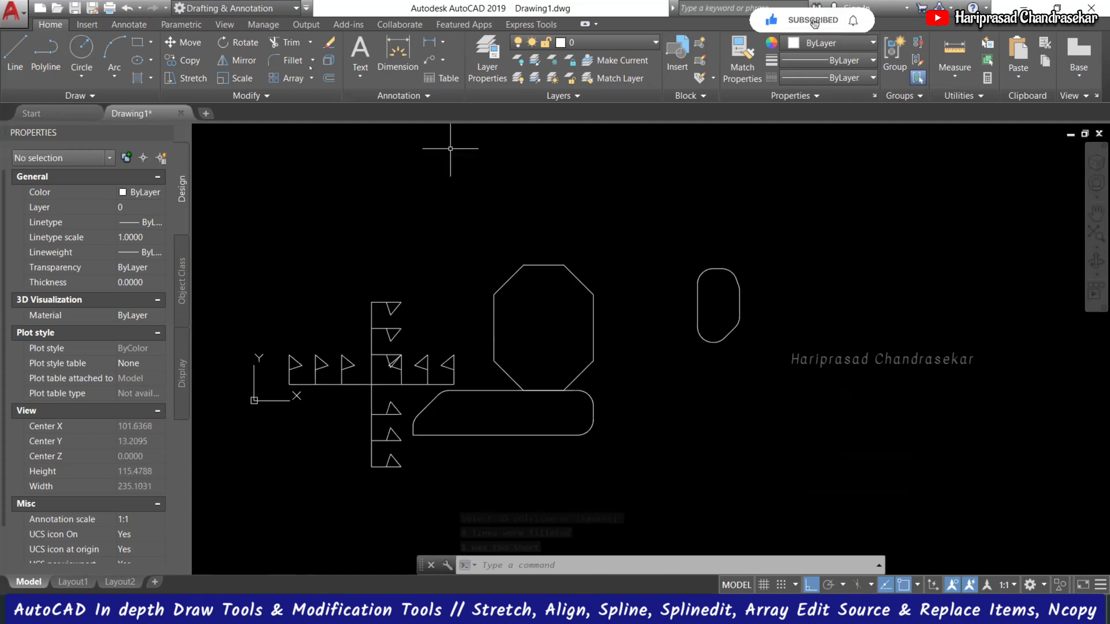
Step: Draw an S-shaped four-point spline in the empty space to the right of the small rounded shape
left_click(312, 60)
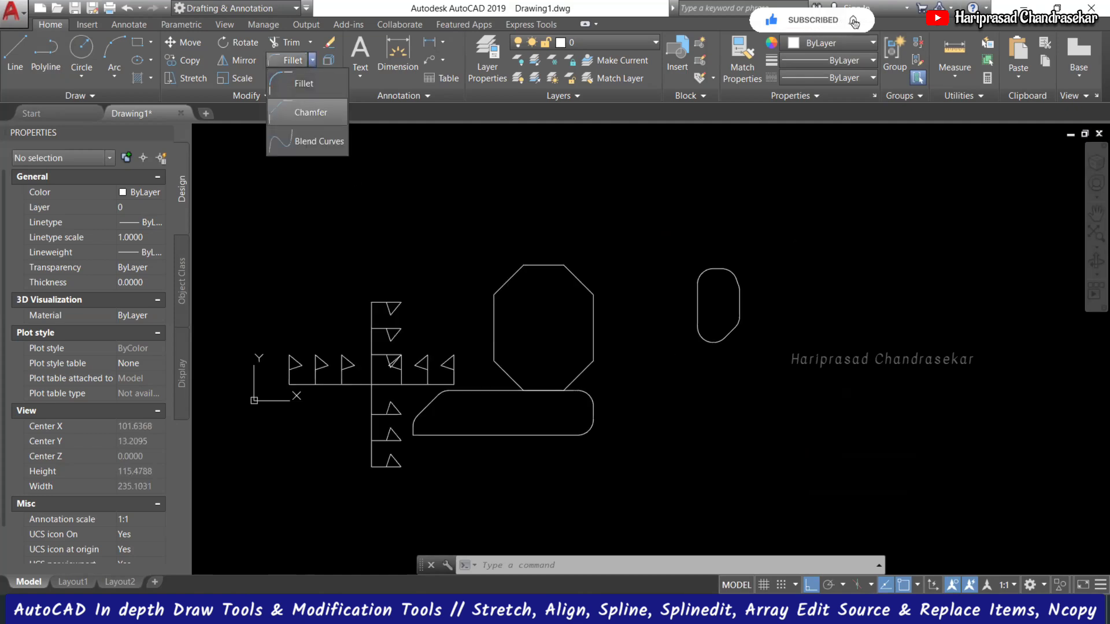
key("Escape")
type("S")
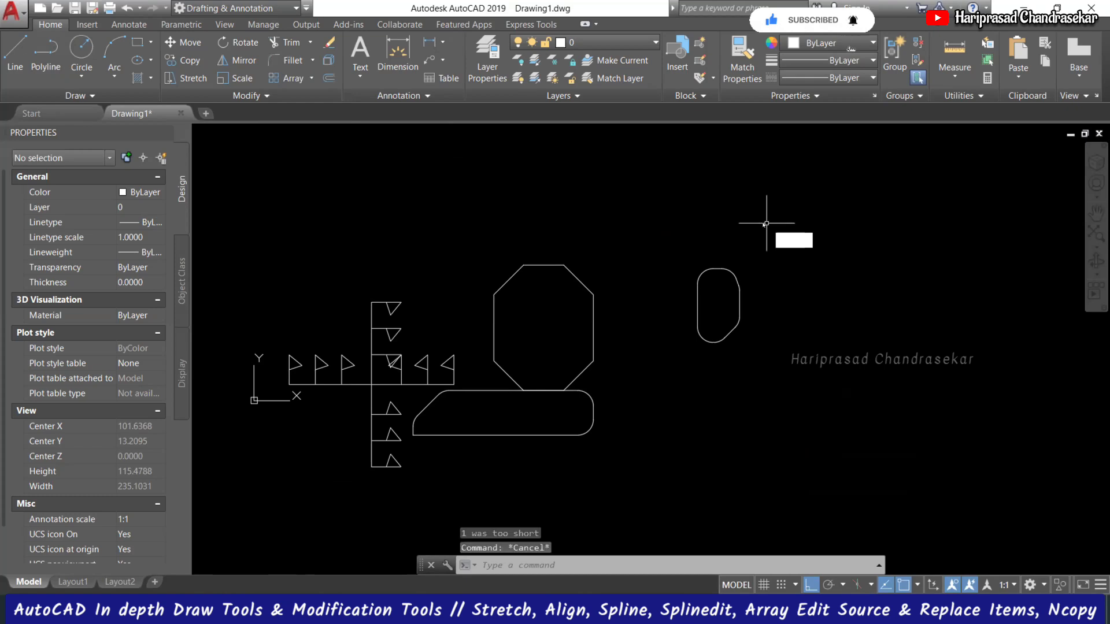
type("pl")
key("Return")
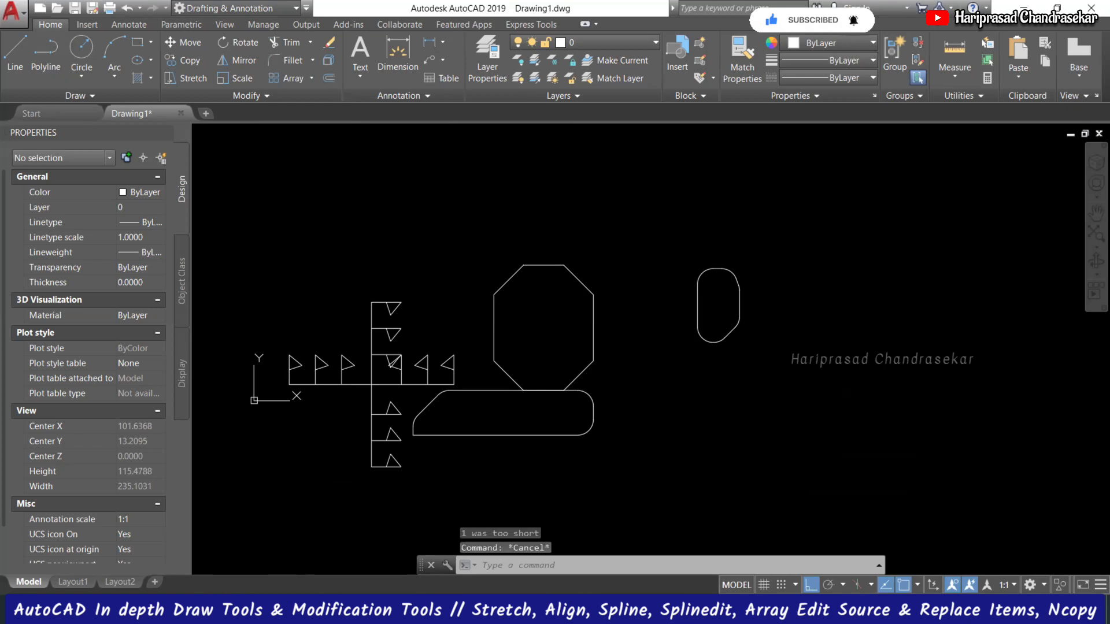
left_click(755, 428)
left_click(775, 349)
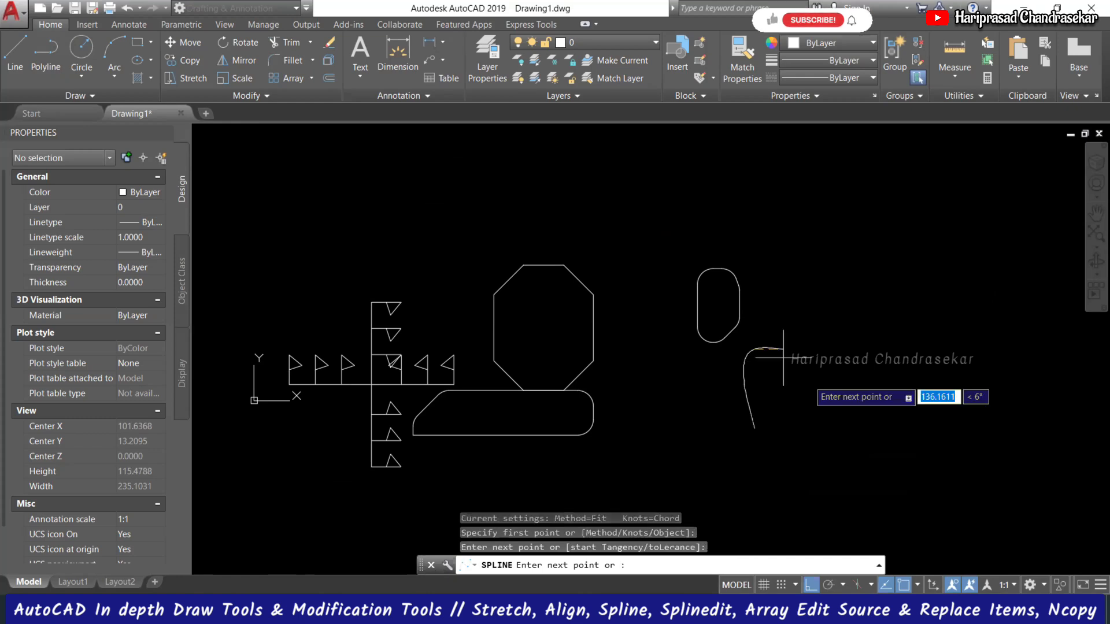
left_click(819, 384)
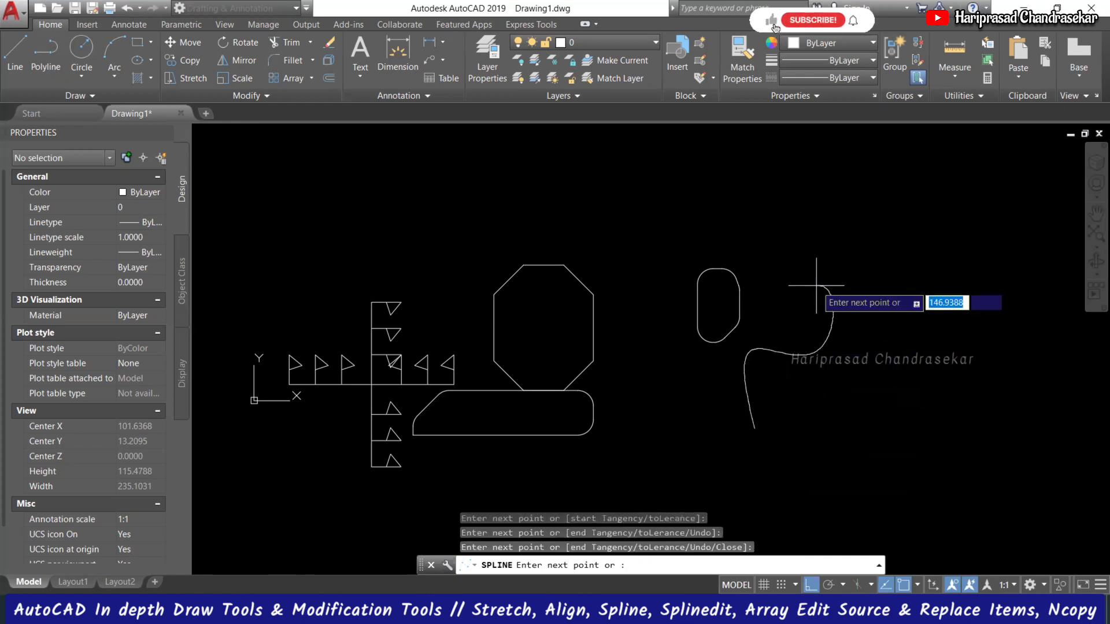
left_click(818, 287)
key("Return")
Step: Draw a second four-point S-shaped spline going upward from the first spline's upper end
key("Return")
left_click(819, 288)
left_click(799, 199)
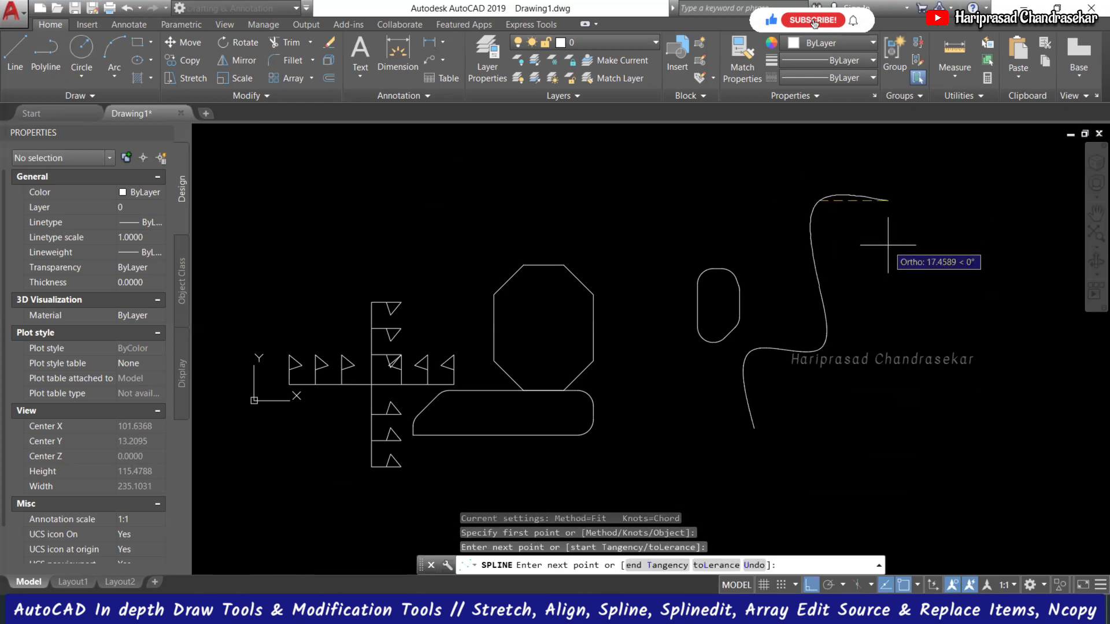
left_click(882, 261)
left_click(889, 176)
key("Return")
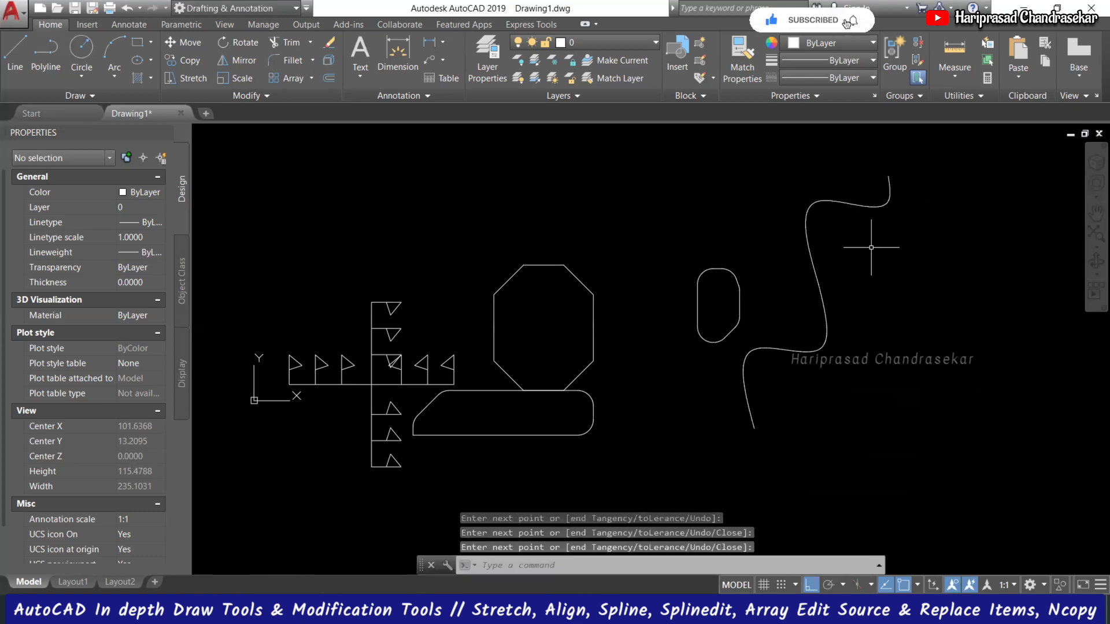
left_click(872, 209)
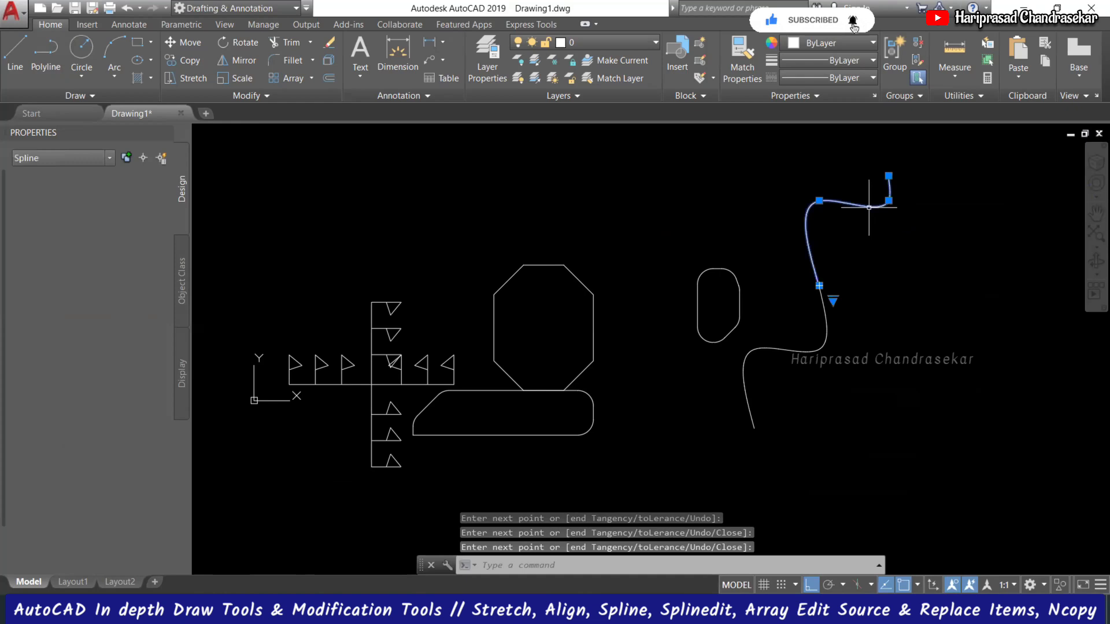
key("Escape")
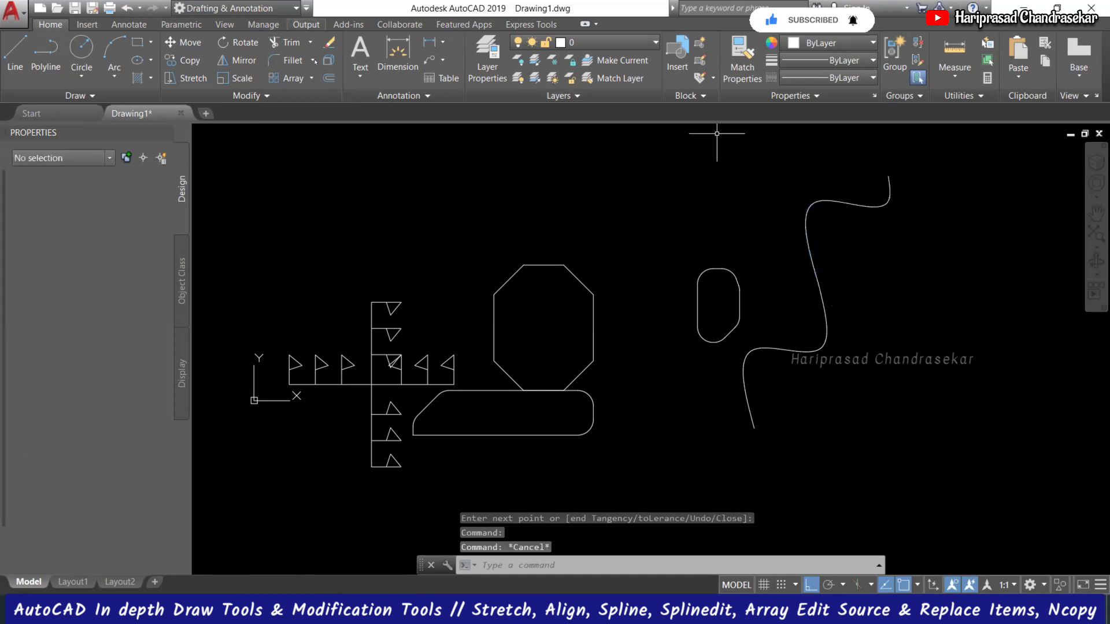
left_click(312, 60)
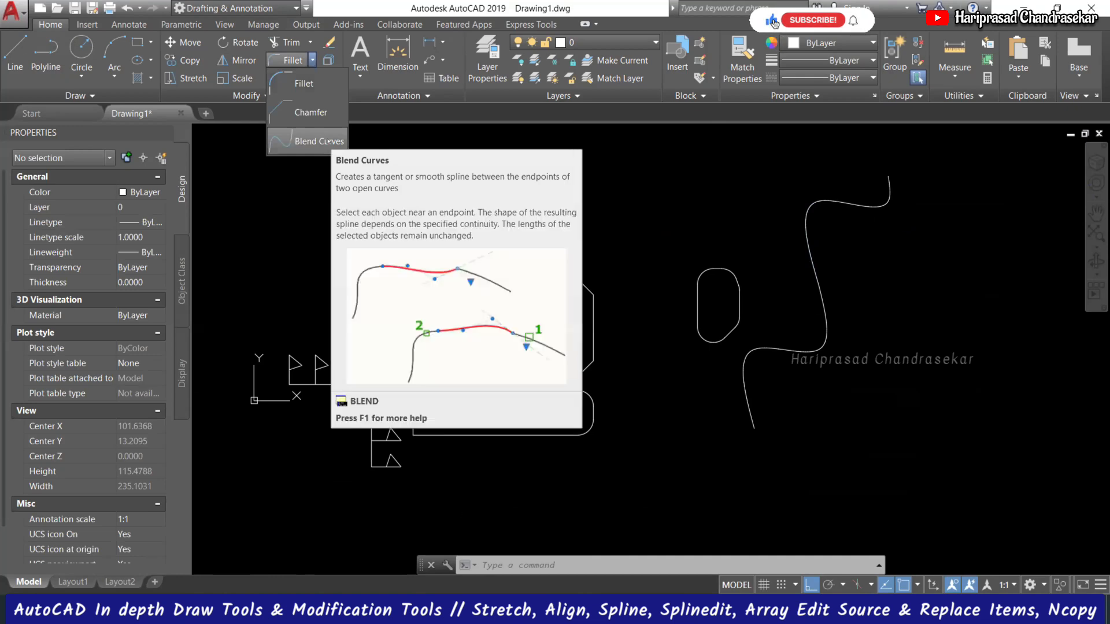
left_click(329, 141)
type("blend")
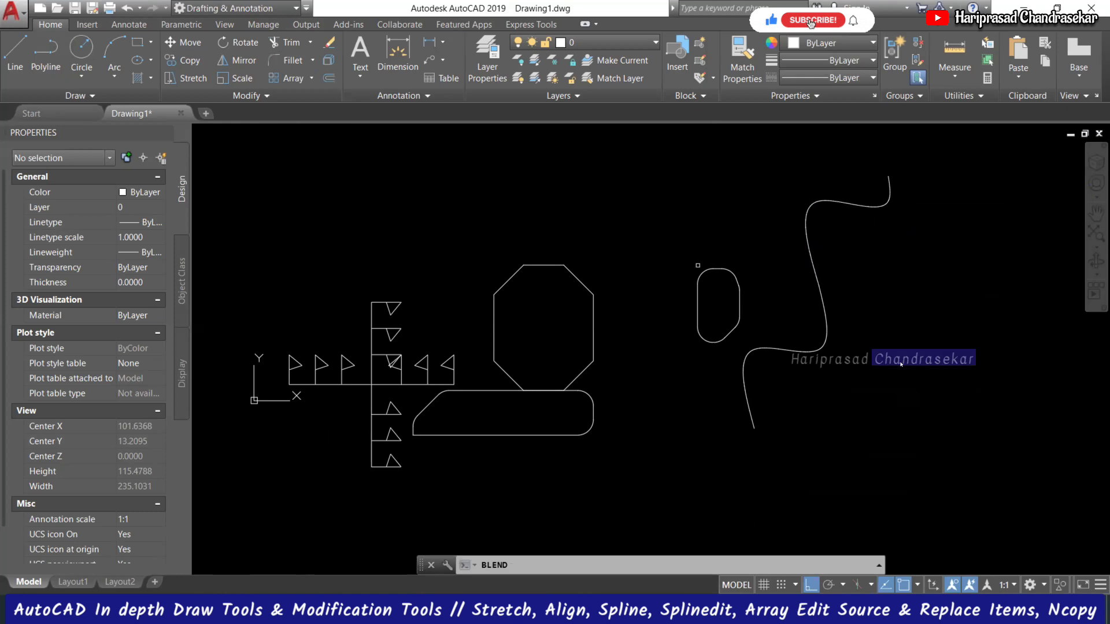
key("Return")
key("Escape")
key("Escape")
scroll(743, 361, "down", 2)
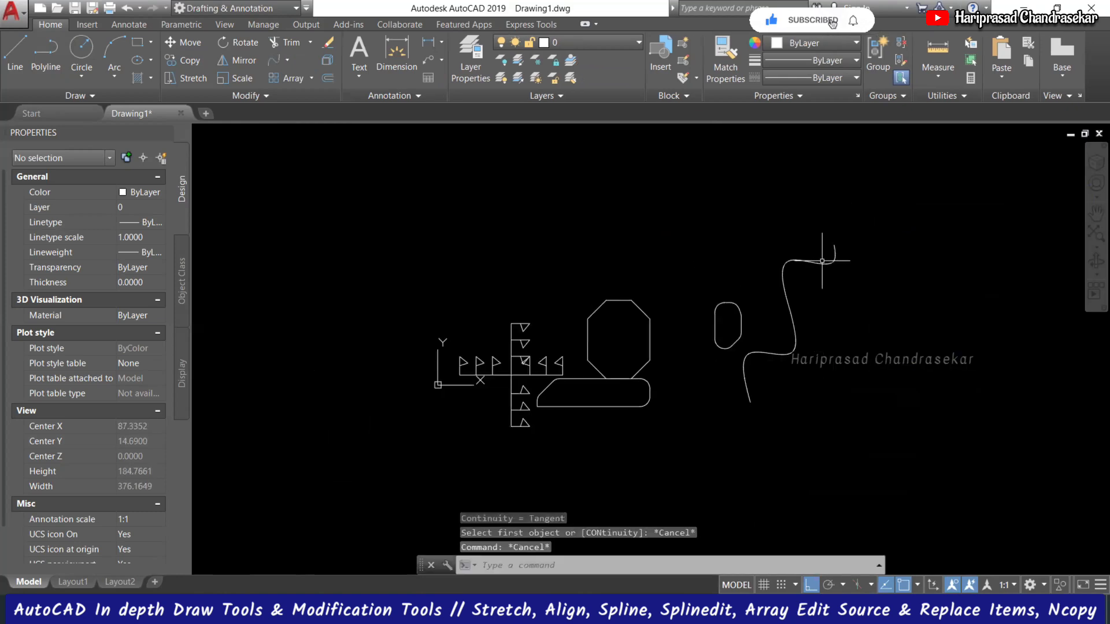
Step: Move the upper spline straight up from its lower endpoint, leaving a gap between the two splines
left_click(819, 262)
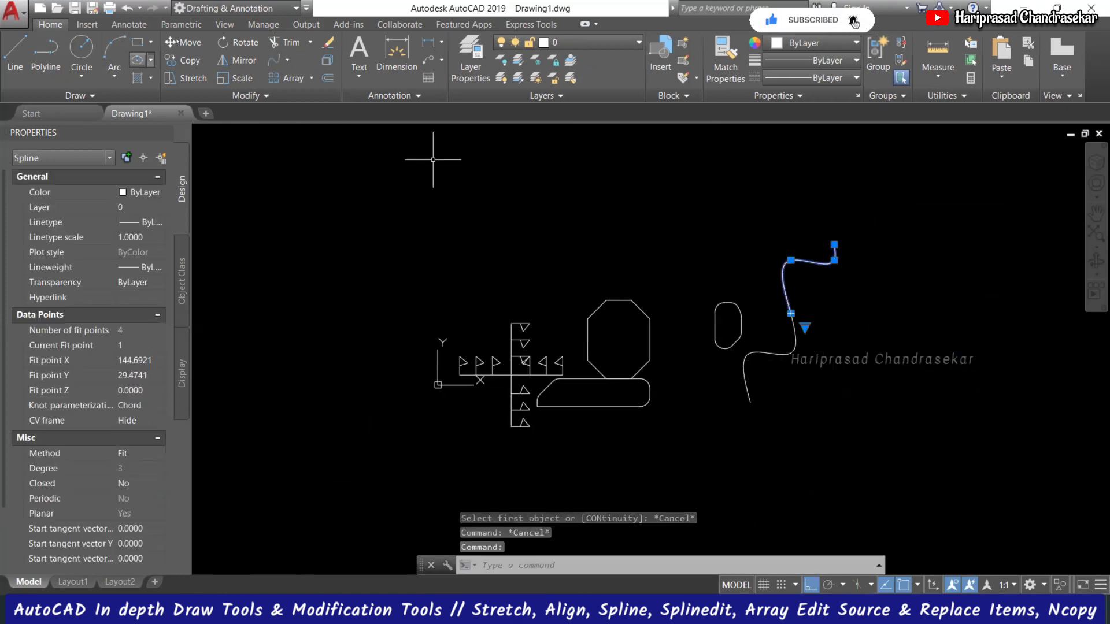
mouse_move(791, 313)
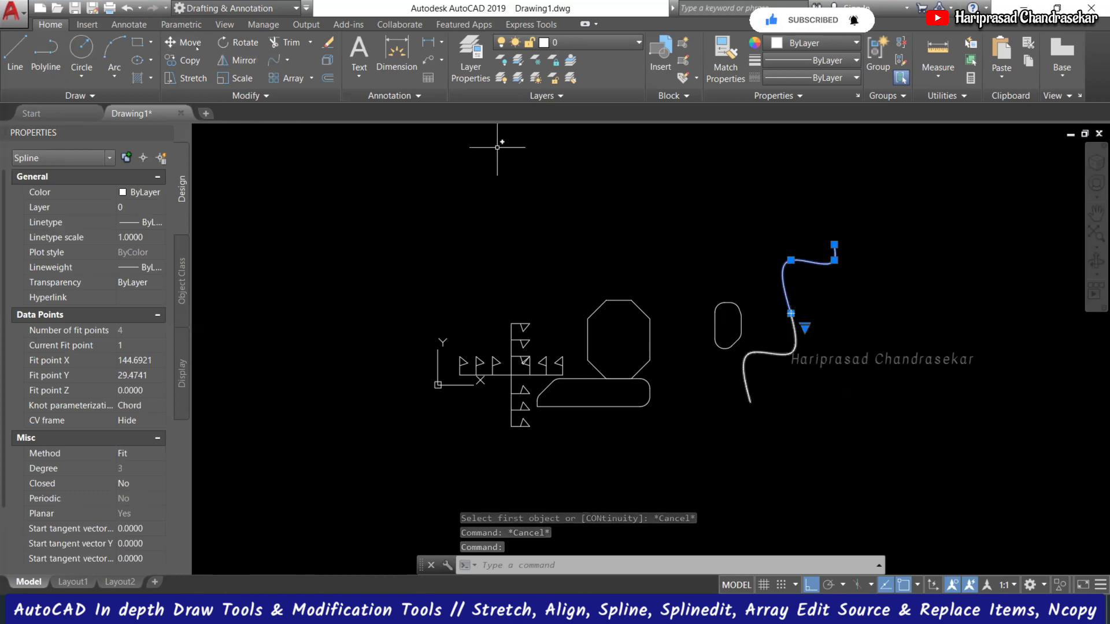
key("Escape")
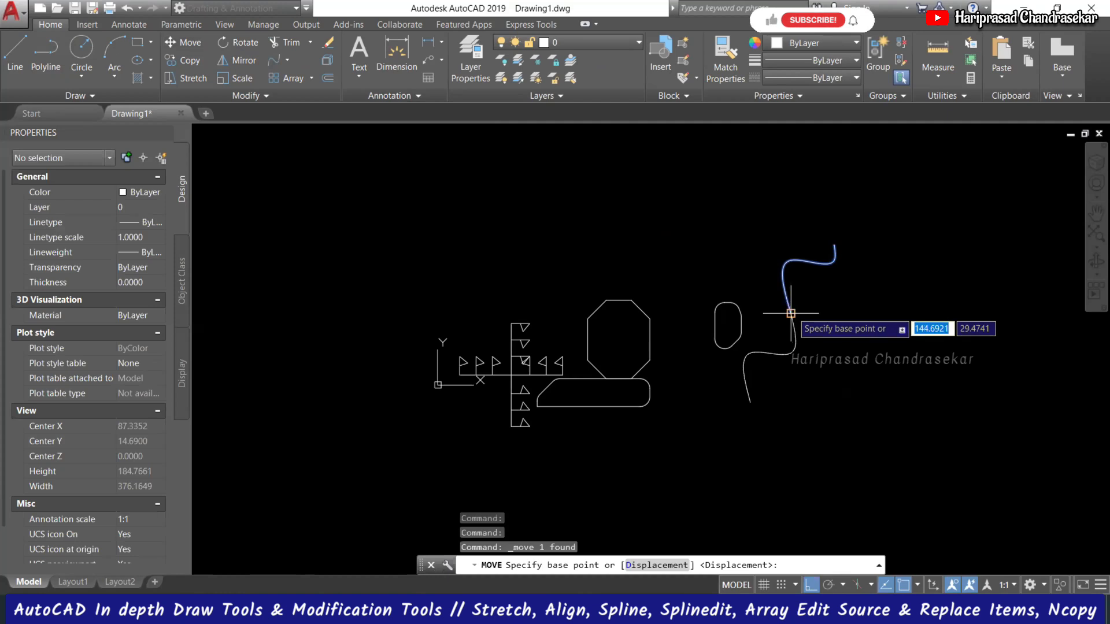
left_click(790, 313)
left_click(812, 226)
key("Escape")
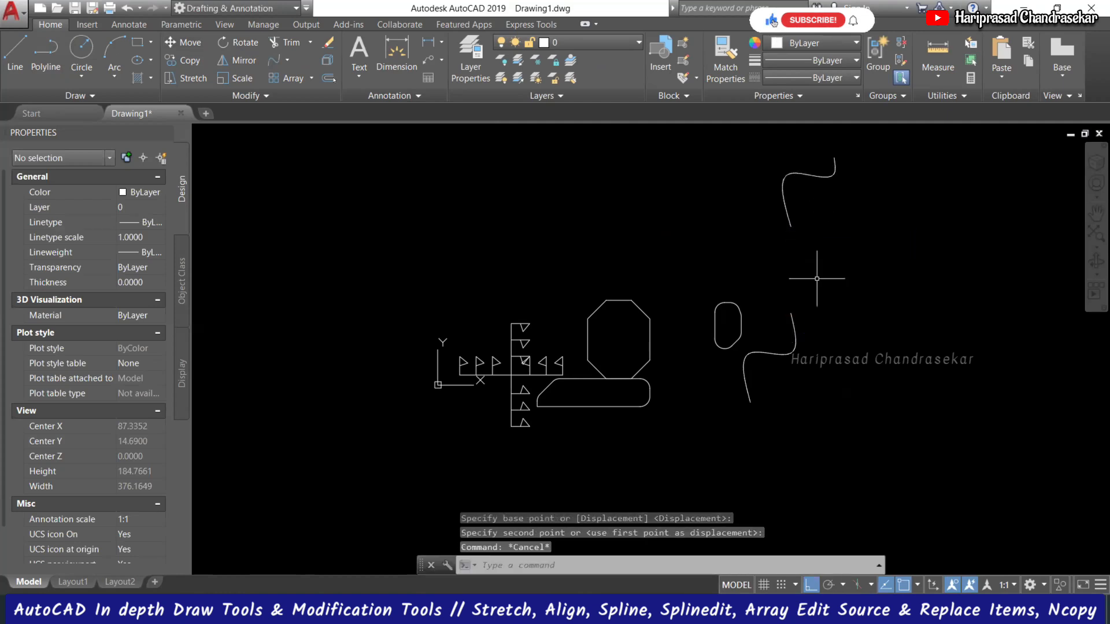
Step: Join the facing ends of the lower and upper splines with a Blend Curves transition
left_click(274, 61)
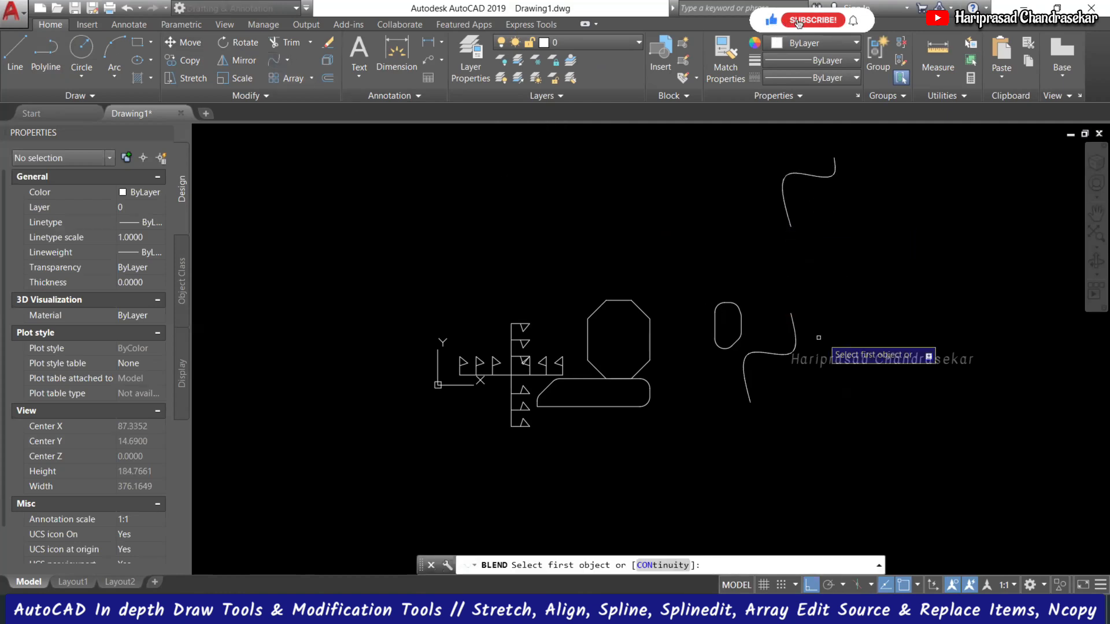
left_click(794, 339)
left_click(790, 214)
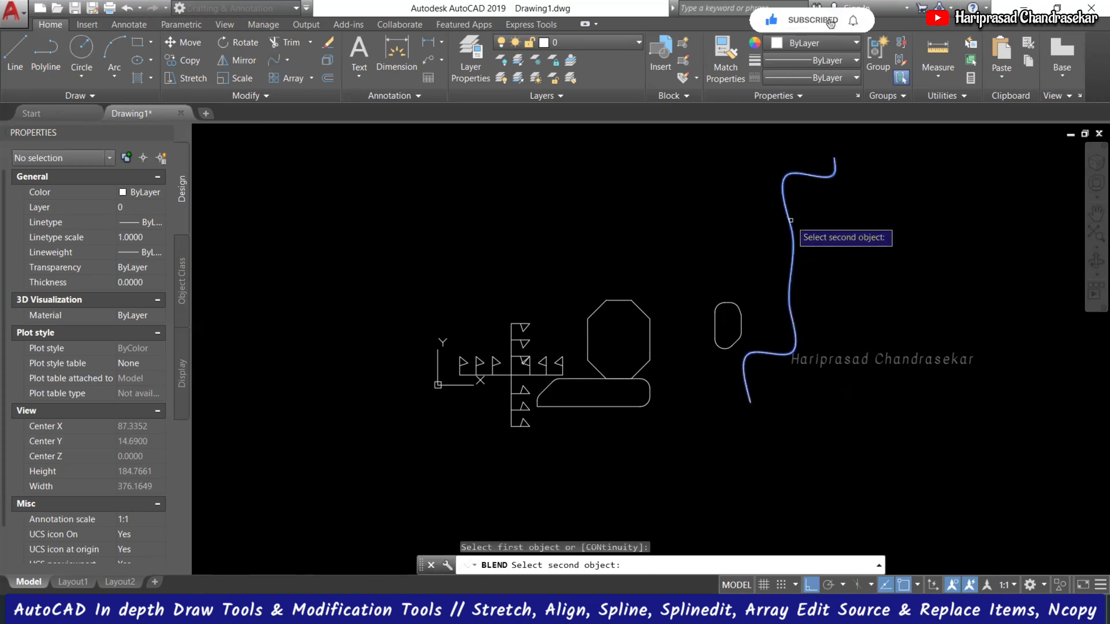
Step: Examine the grips and the Fit / Control Vertices display options of the blend curve and the upper spline
left_click(789, 278)
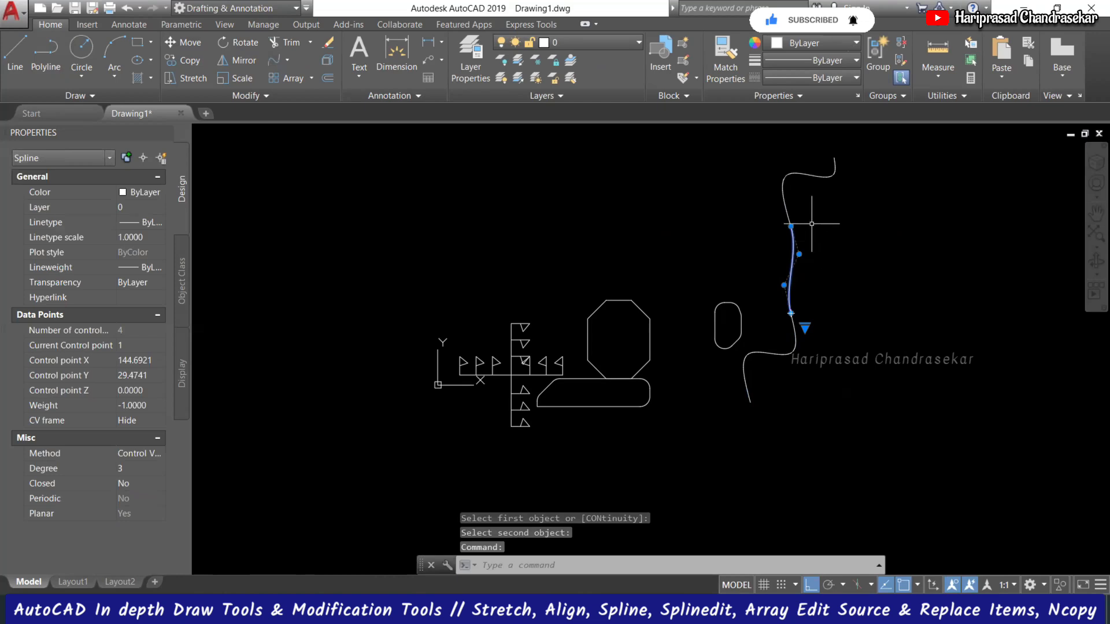
key("Escape")
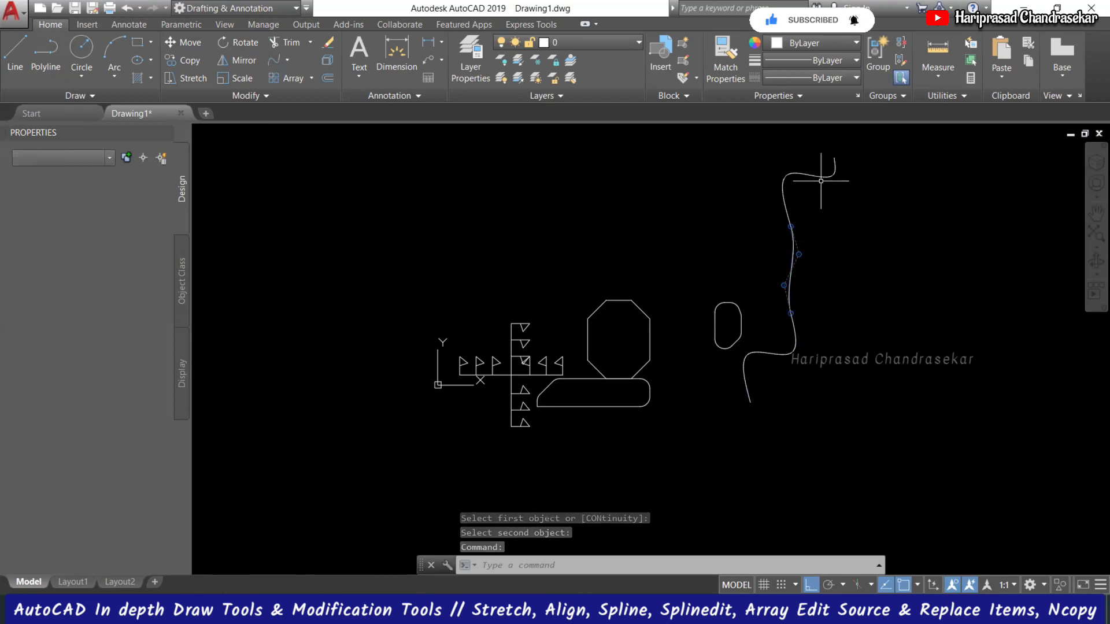
key("Escape")
key("Escape")
left_click(822, 177)
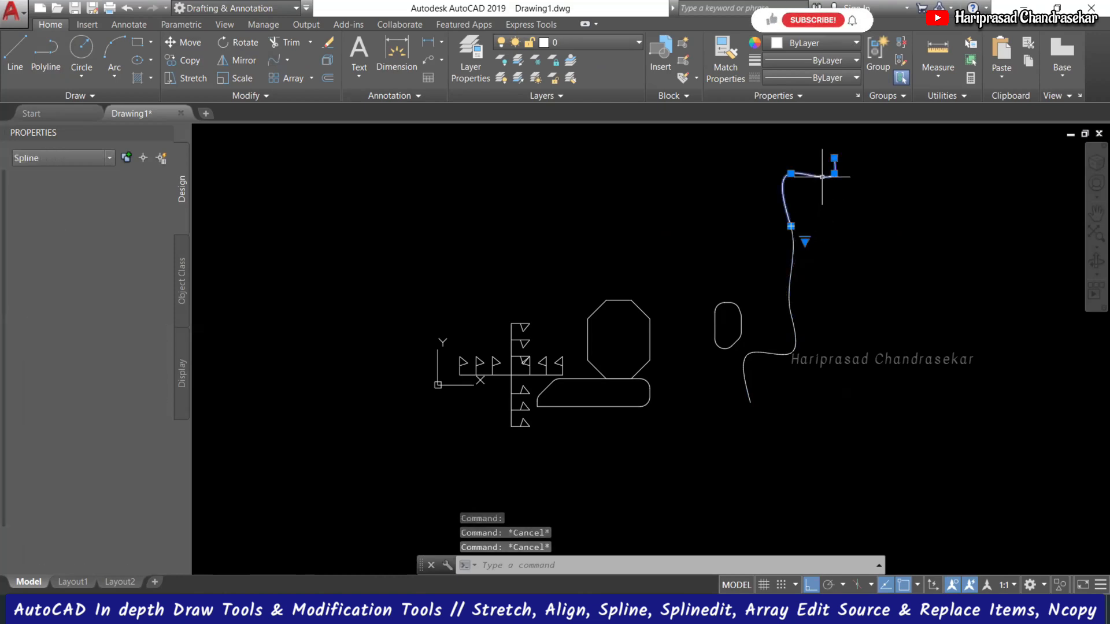
left_click(805, 241)
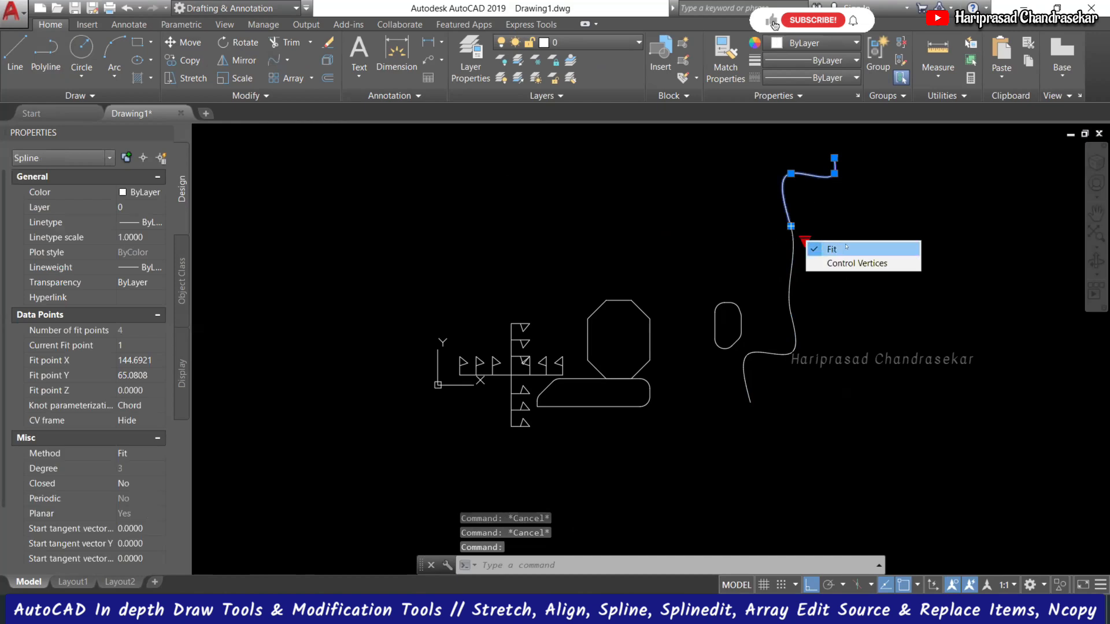
key("Escape")
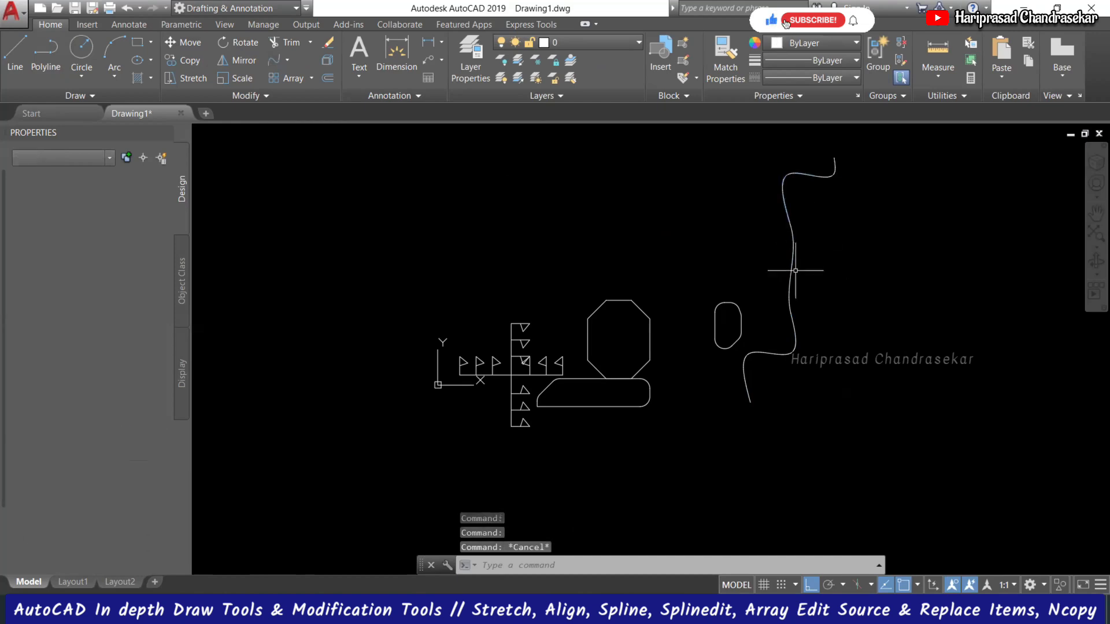
left_click(793, 259)
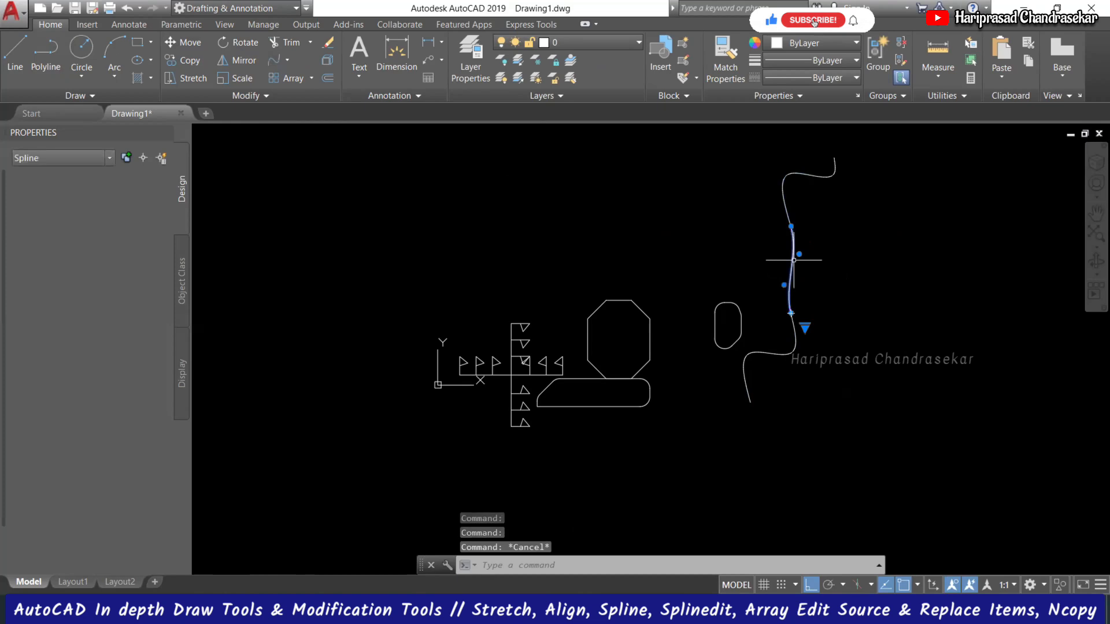
mouse_move(805, 327)
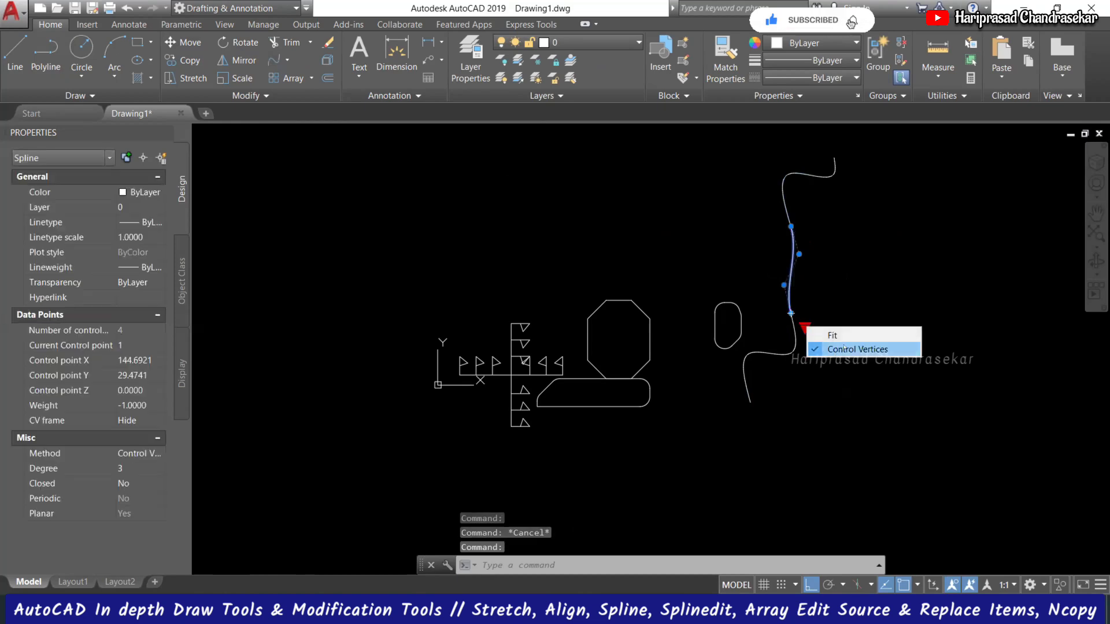
left_click(911, 347)
key("Escape")
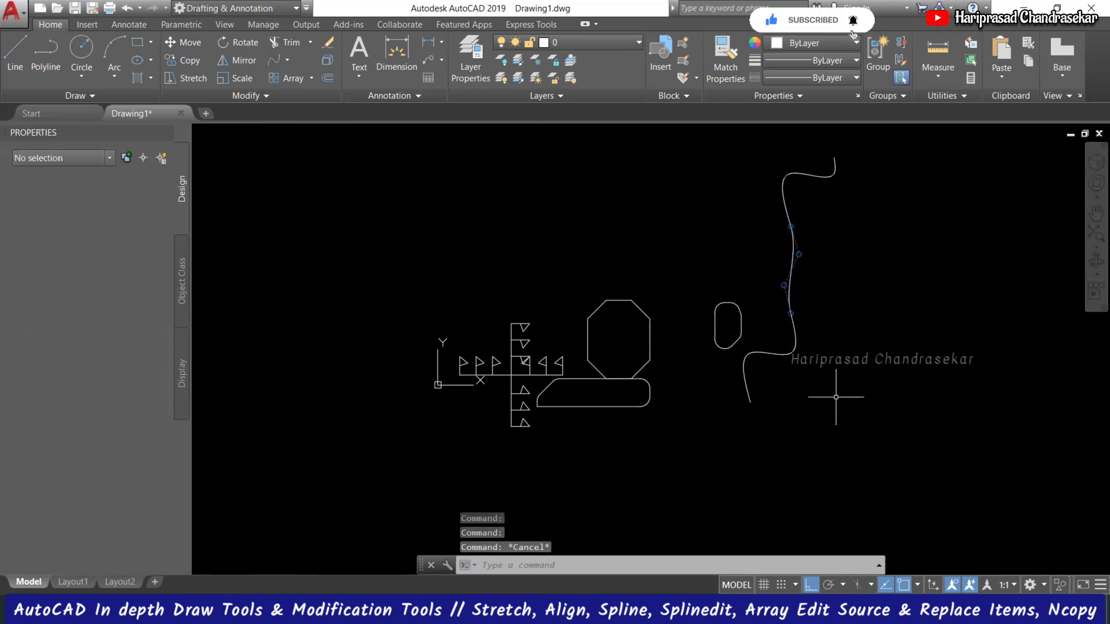
key("Escape")
key("Escape")
Step: With Ortho off, draw a freeform looping spline below the blended curves, ending it back at its start point
type("sp")
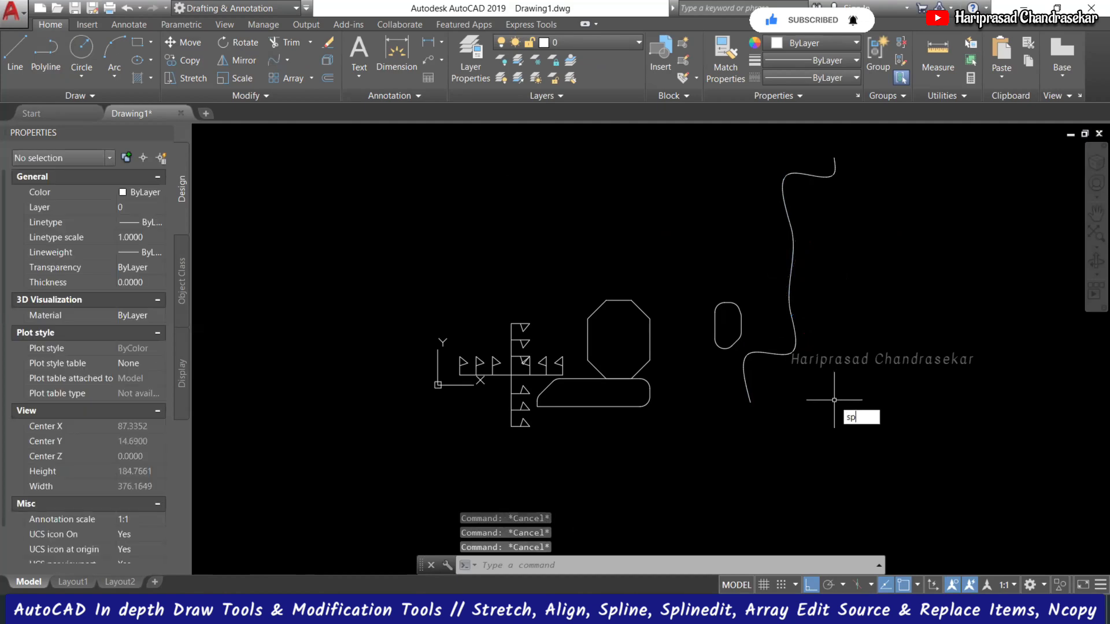
type("l")
key("Return")
left_click(812, 469)
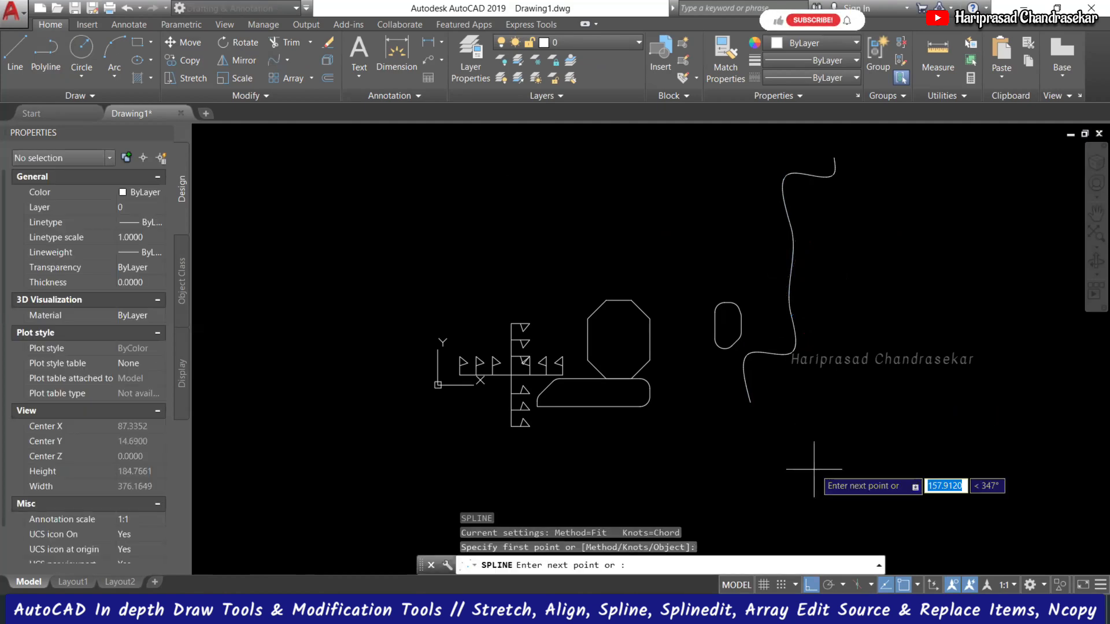
key("F8")
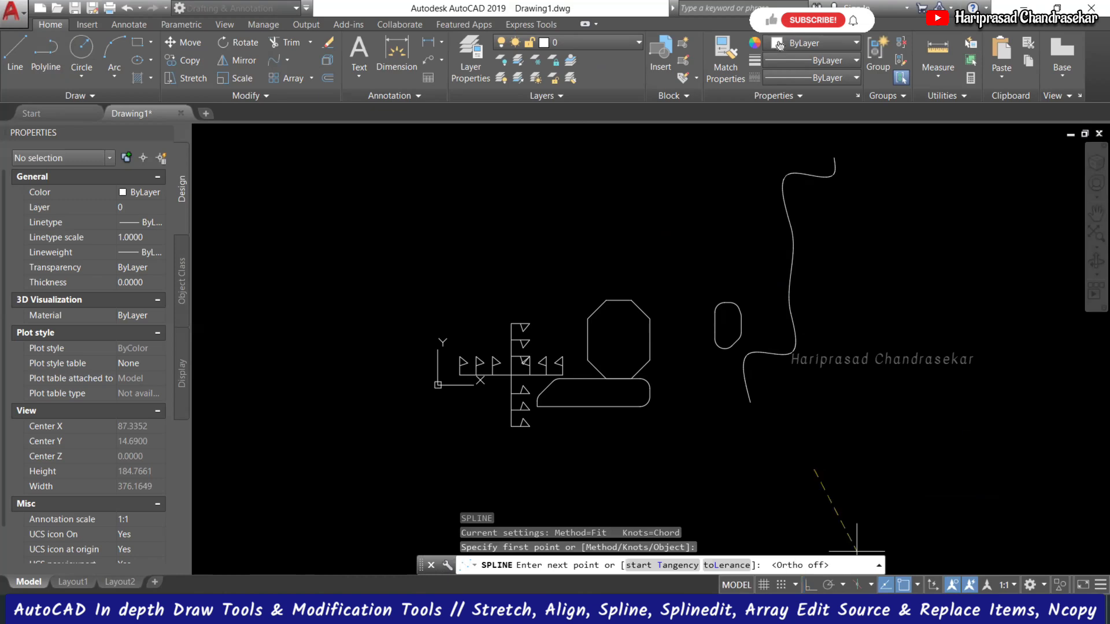
left_click(879, 442)
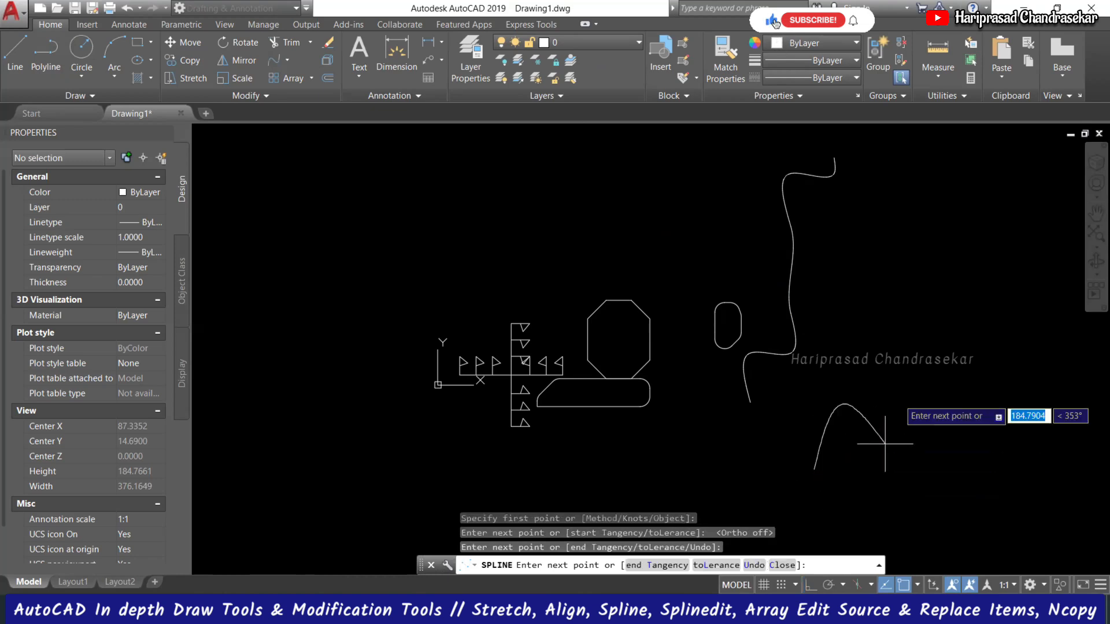
left_click(891, 371)
left_click(813, 381)
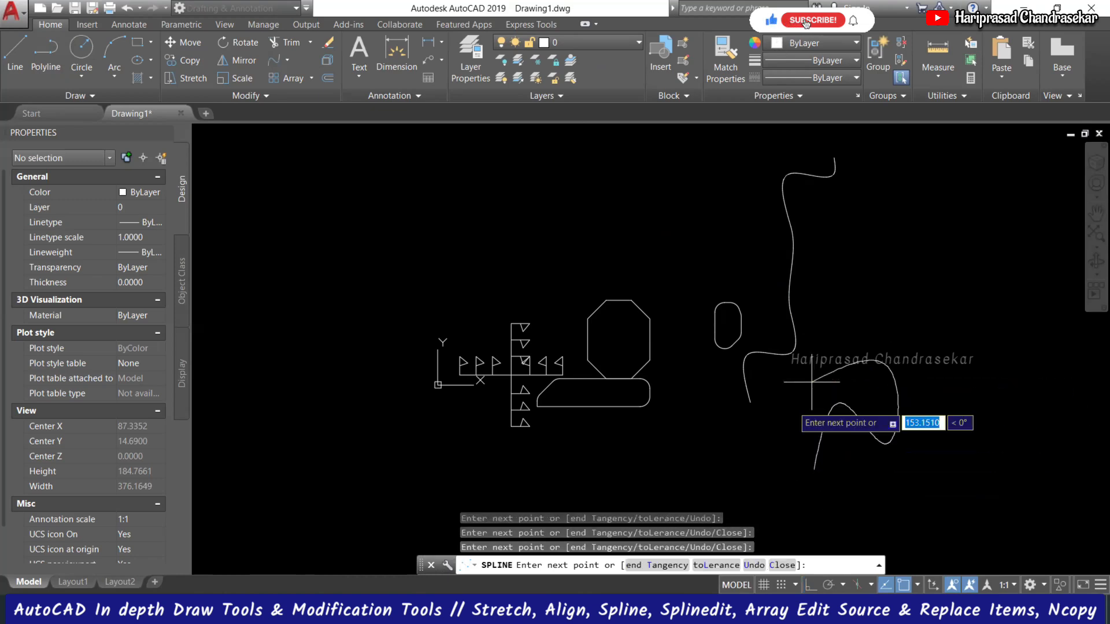
left_click(779, 432)
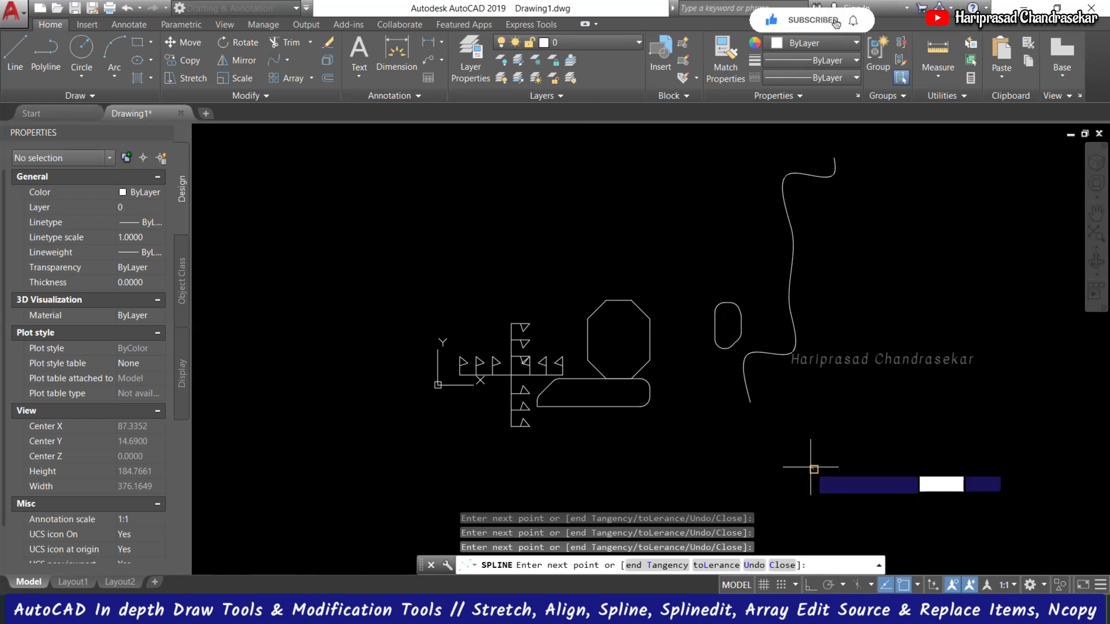
key("Return")
scroll(820, 424, "down", 2)
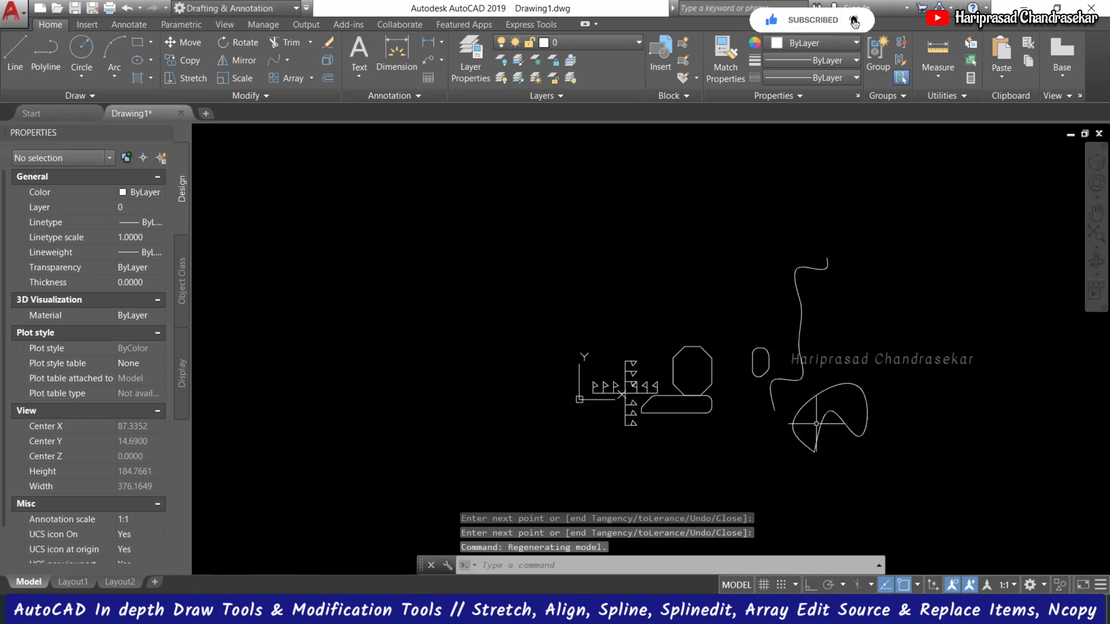
scroll(881, 412, "up", 2)
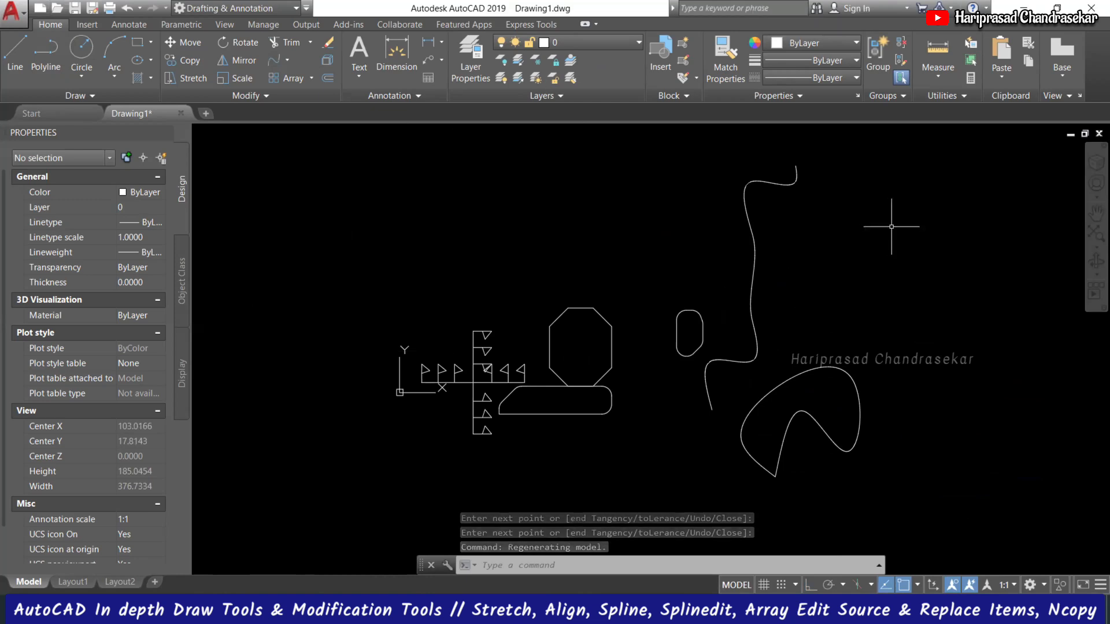
scroll(838, 256, "up", 4)
scroll(755, 247, "down", 6)
scroll(829, 210, "up", 2)
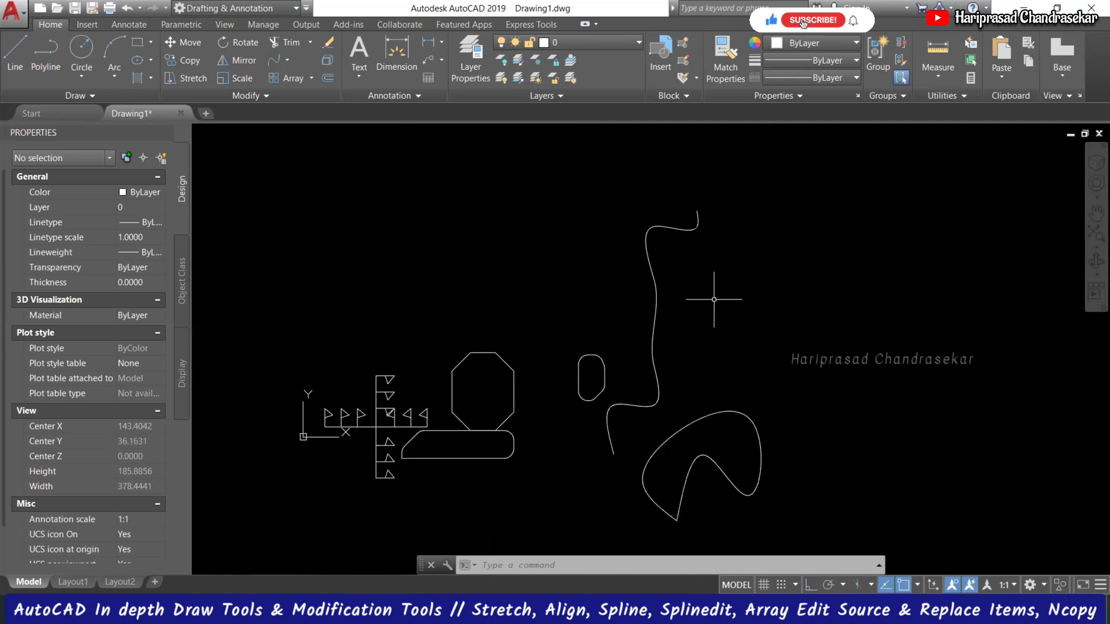
scroll(723, 295, "up", 2)
scroll(739, 260, "down", 2)
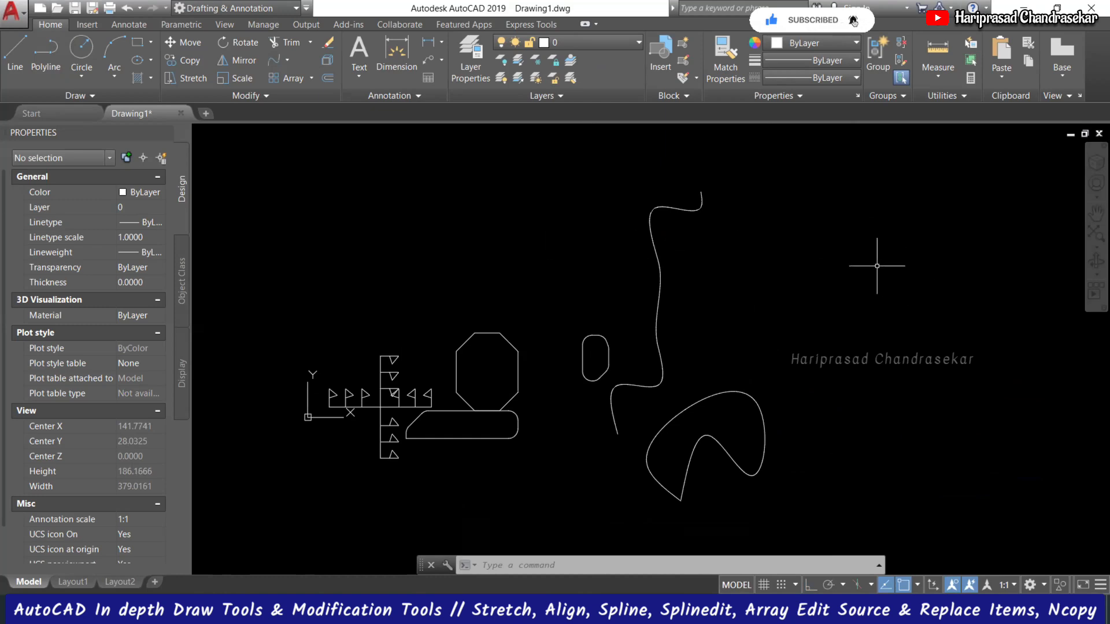
key("Escape")
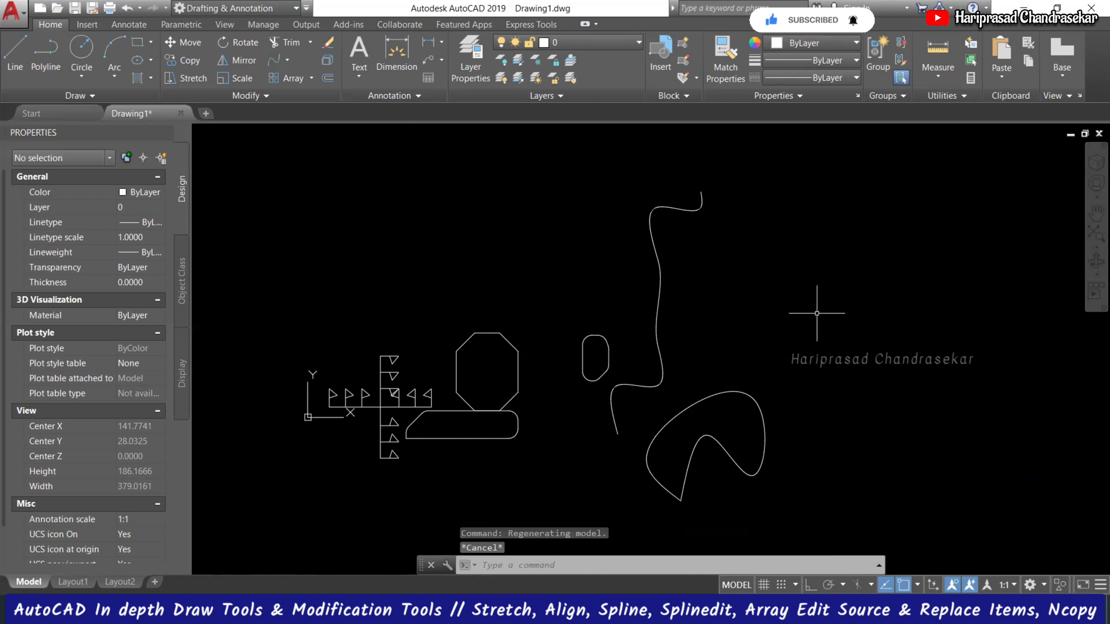
Step: With Ortho on, draw a horizontal line about 77 units long to the right of the blended curves
type("l")
key("Return")
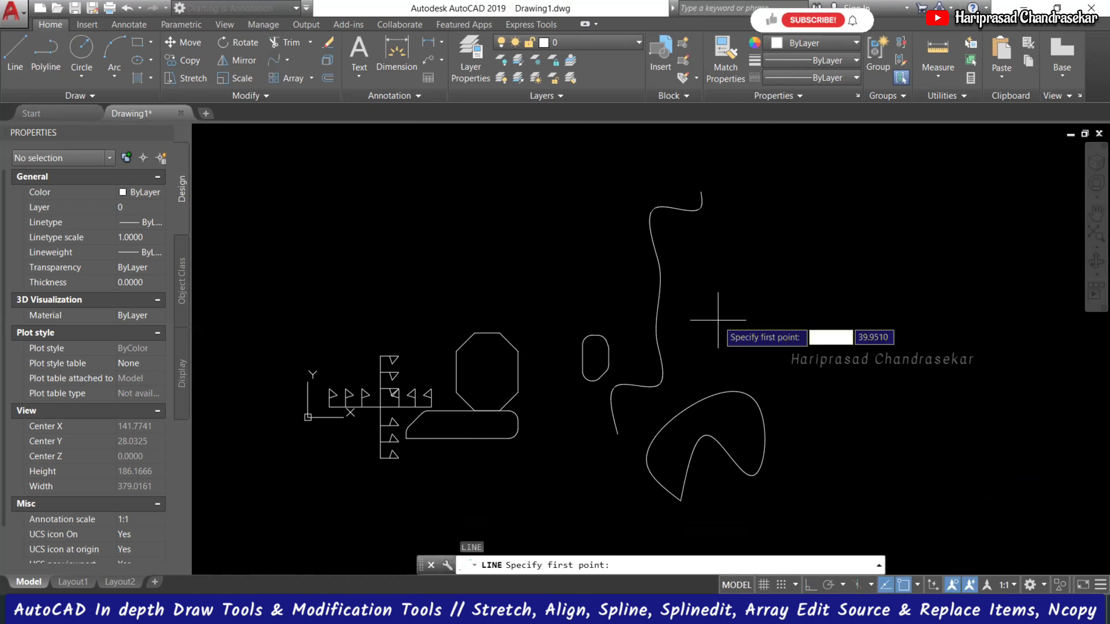
left_click(718, 319)
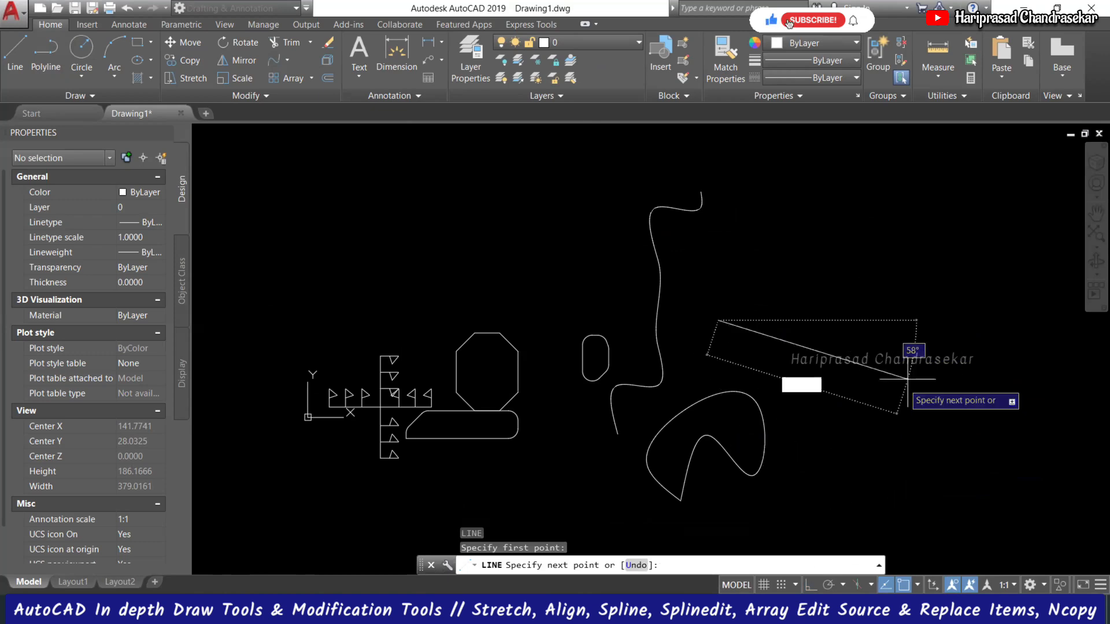
key("F8")
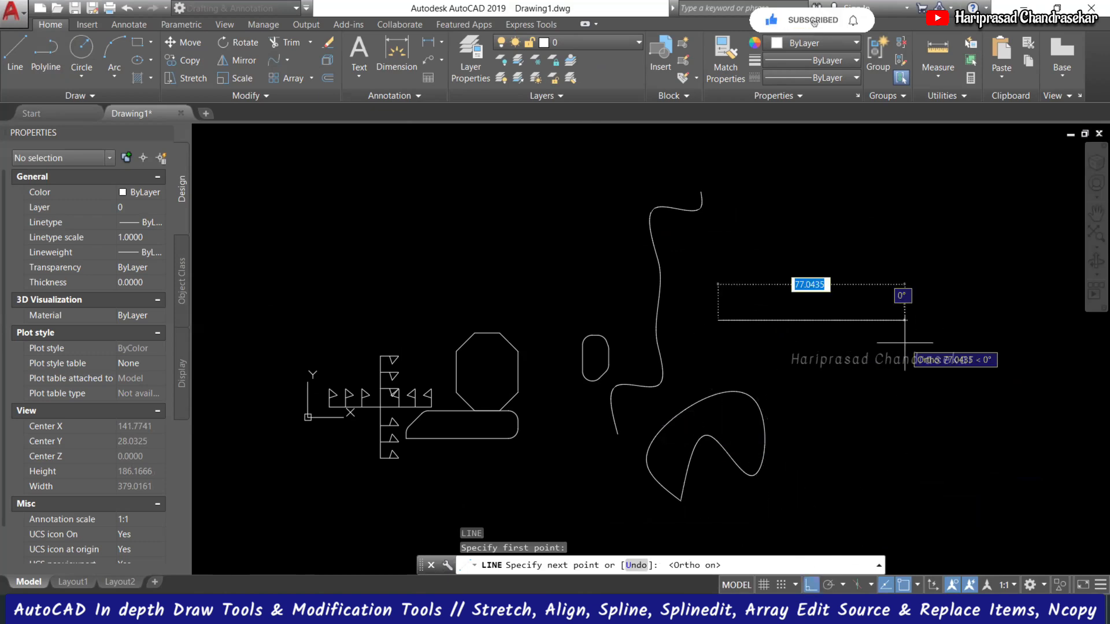
left_click(905, 343)
key("Return")
Step: Draw three short vertical lines spaced along the horizontal line, the outer two going up and the middle one going down
key("Return")
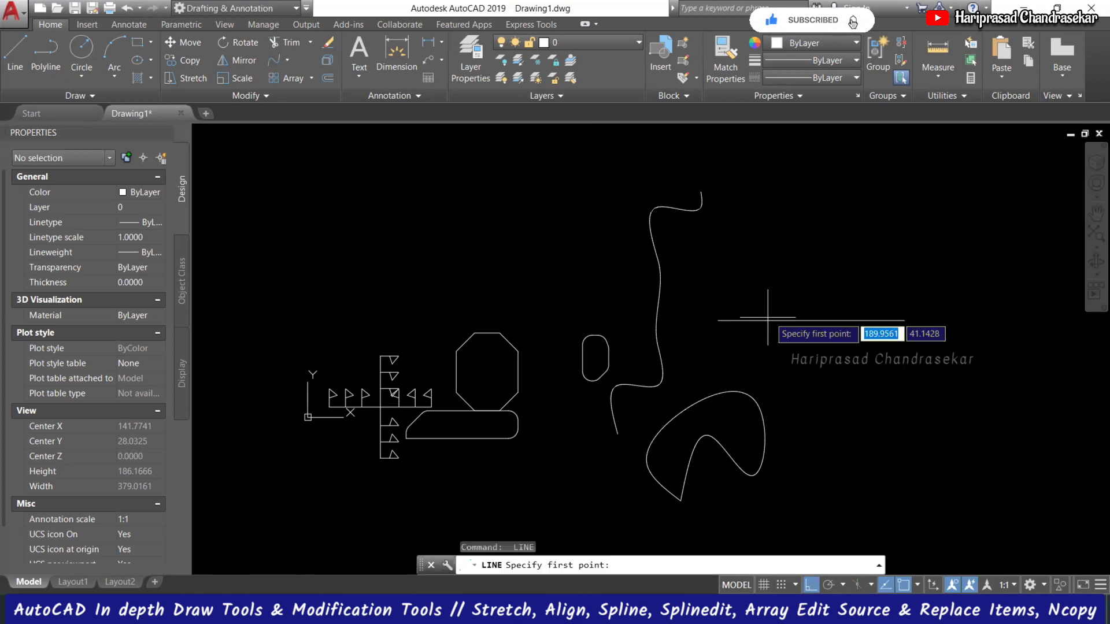
left_click(771, 319)
left_click(770, 272)
key("Escape")
key("Return")
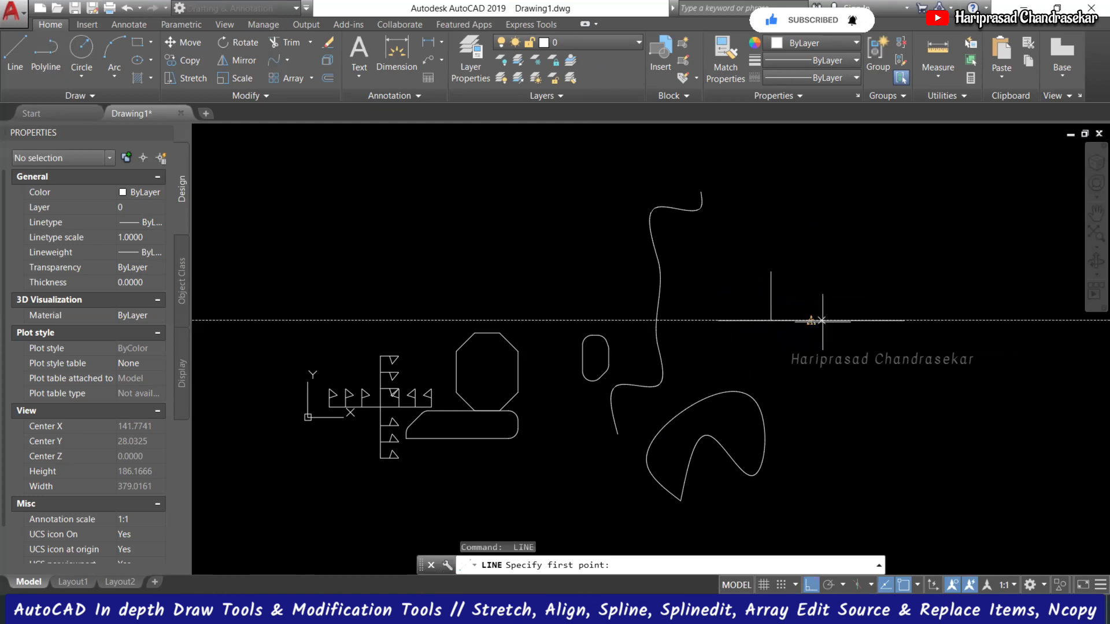
left_click(821, 321)
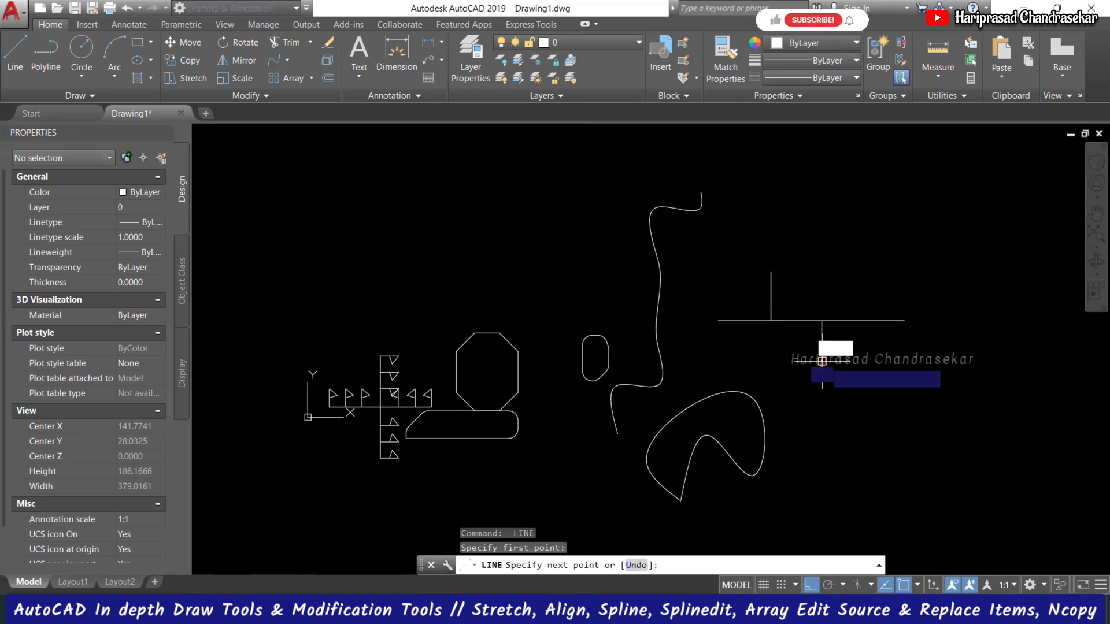
left_click(821, 361)
key("Return")
key("Return")
left_click(867, 320)
left_click(867, 280)
key("Escape")
Step: Draw a wave-shaped spline with the Fit method and Chord knots from the horizontal line's left end through the three vertical lines' free ends to its right end
type("spl")
key("Return")
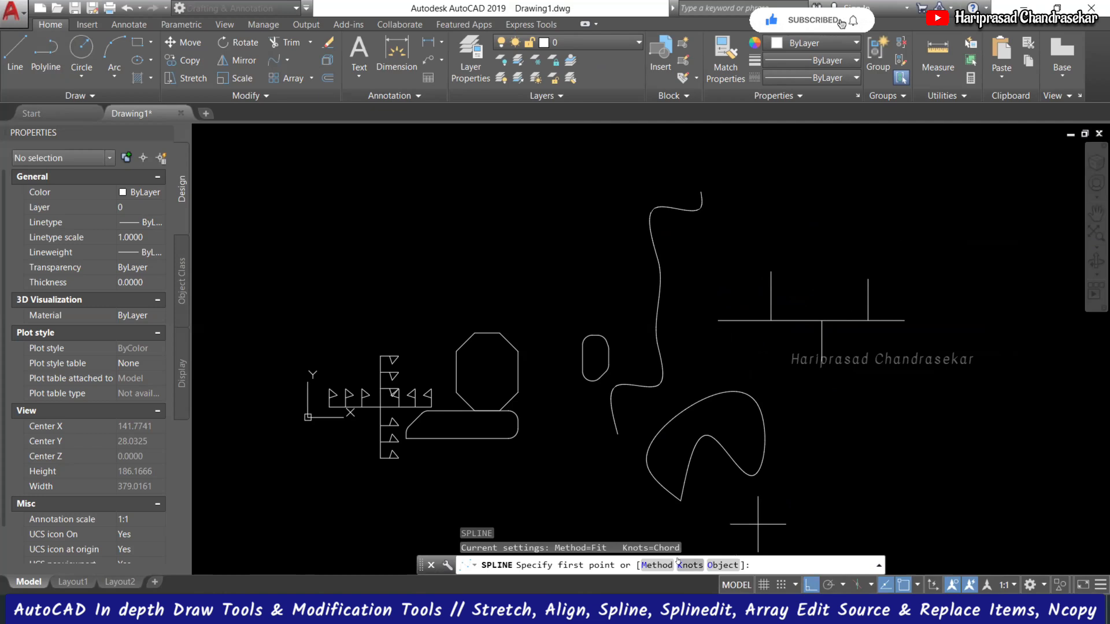
left_click(657, 564)
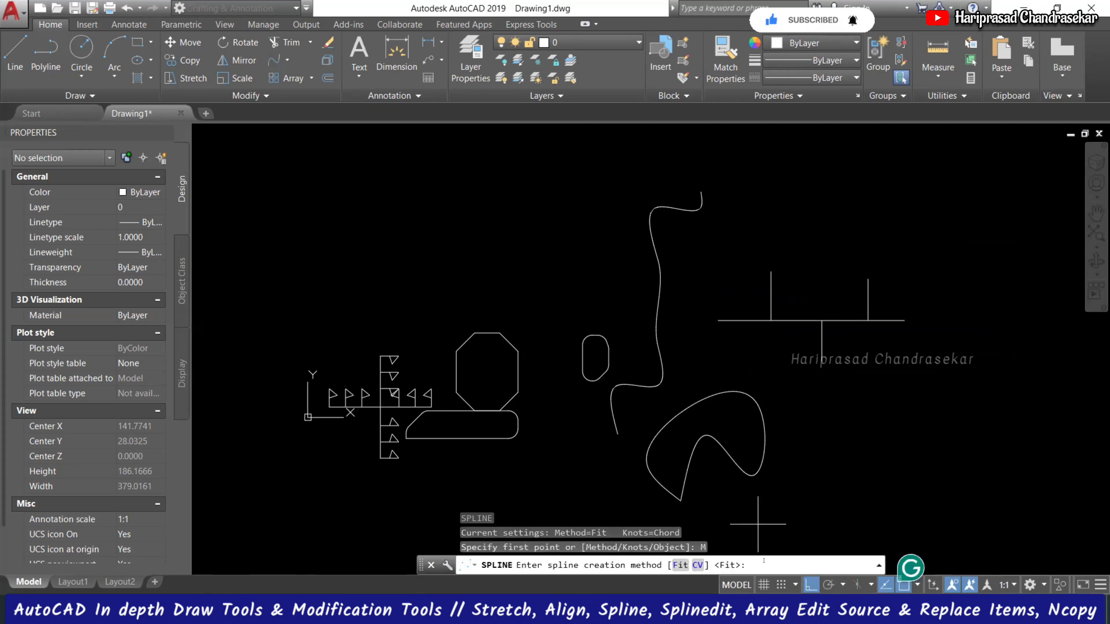
key("Return")
left_click(688, 564)
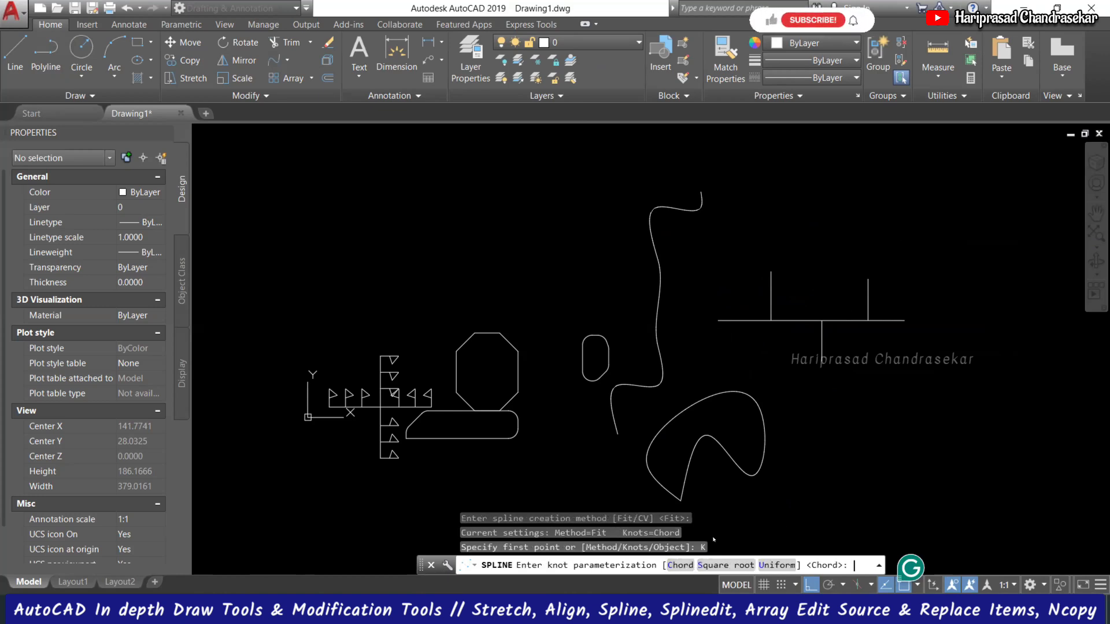
left_click(679, 565)
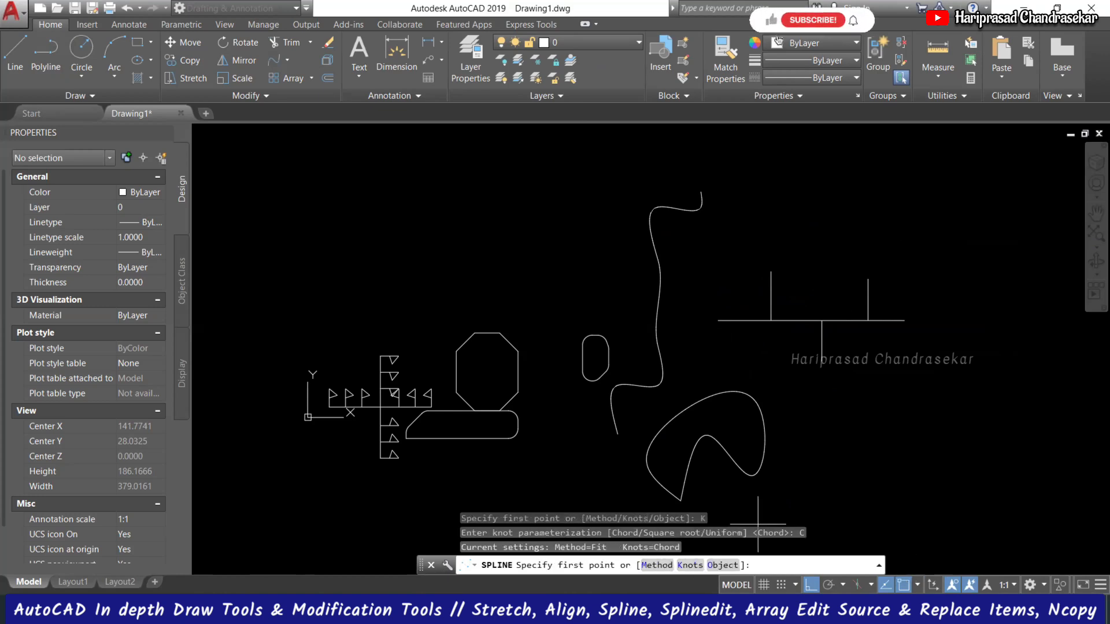
left_click(718, 320)
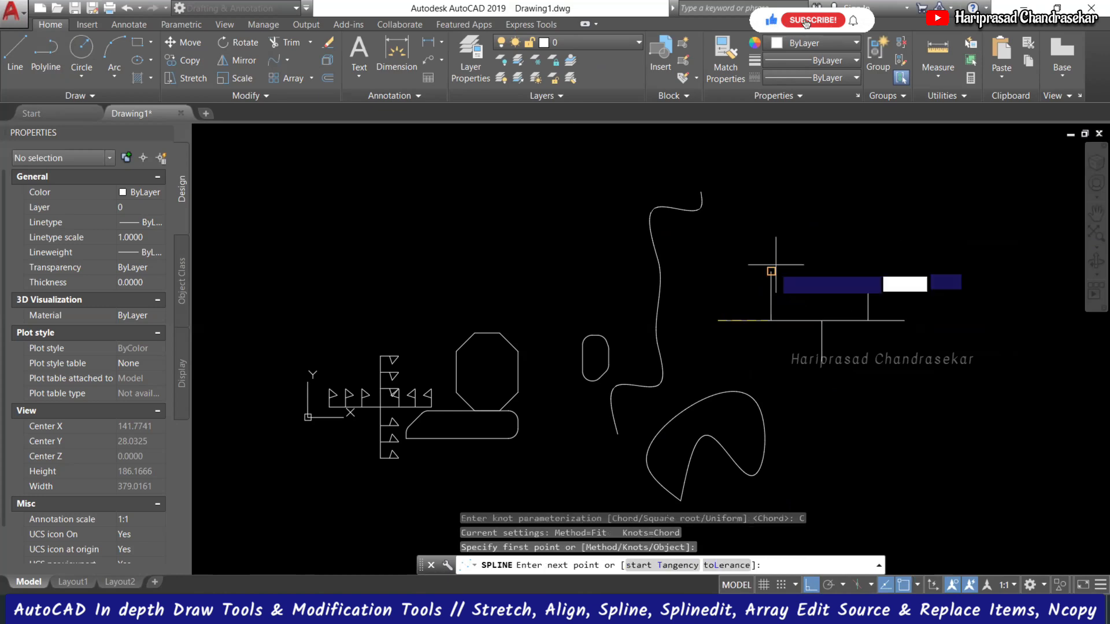
left_click(772, 270)
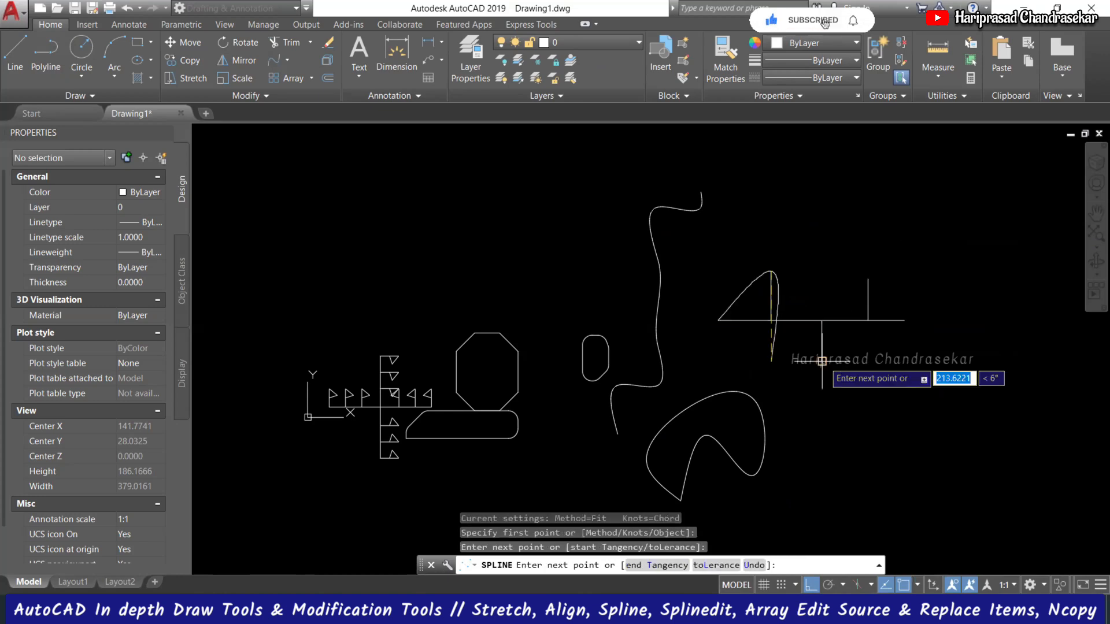
left_click(822, 361)
left_click(868, 279)
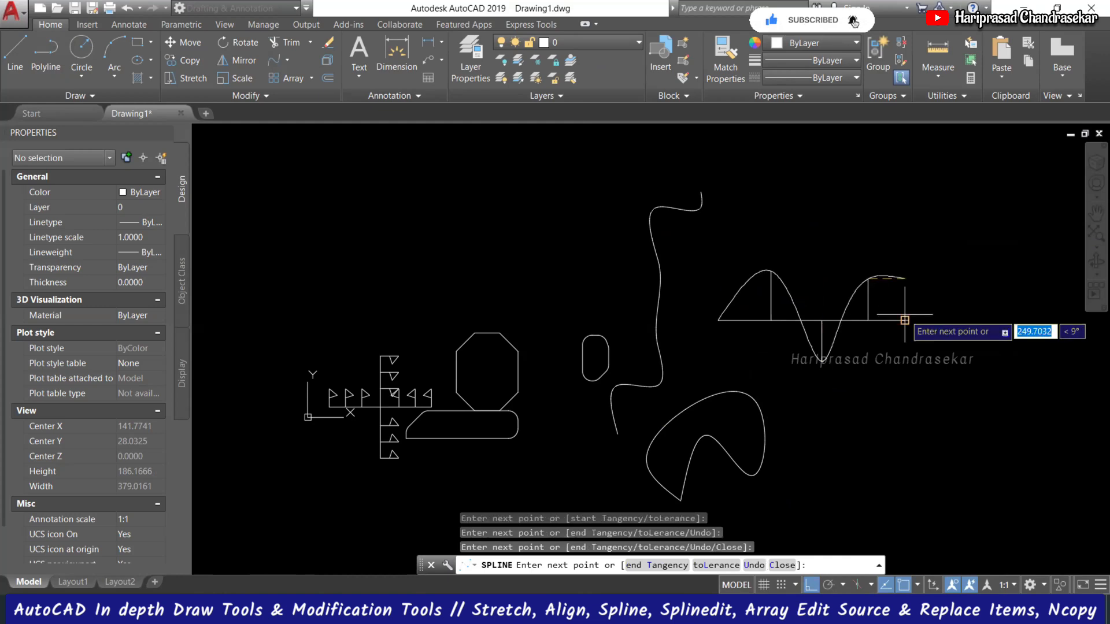
left_click(905, 319)
key("Return")
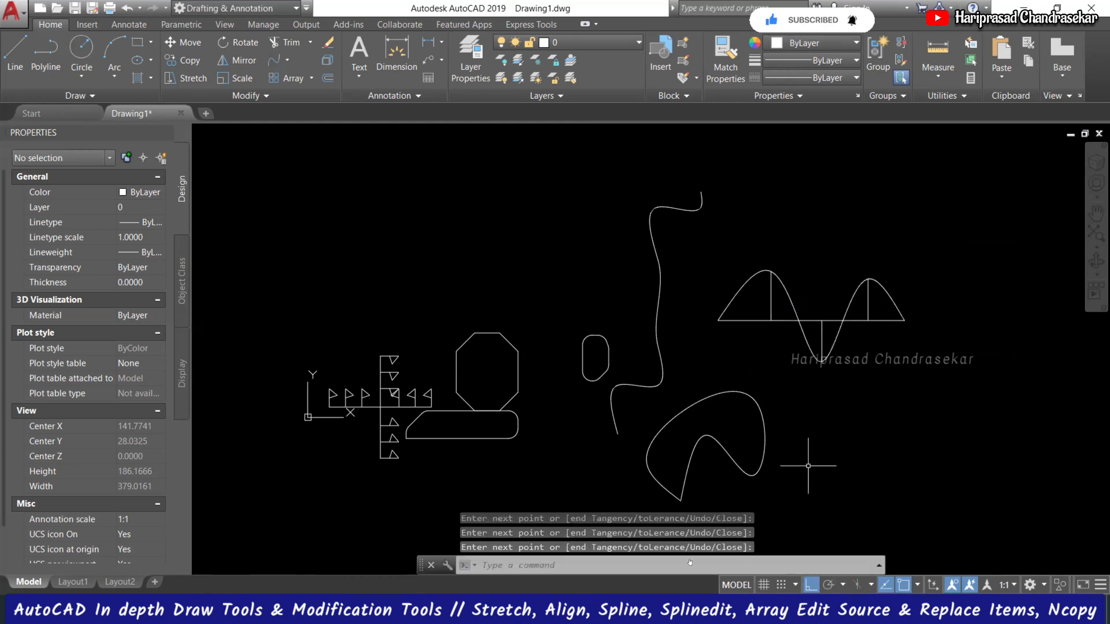
Step: Draw a Fit spline with Square root knots through the same five points as the existing wave spline
key("Return")
type("K")
key("Return")
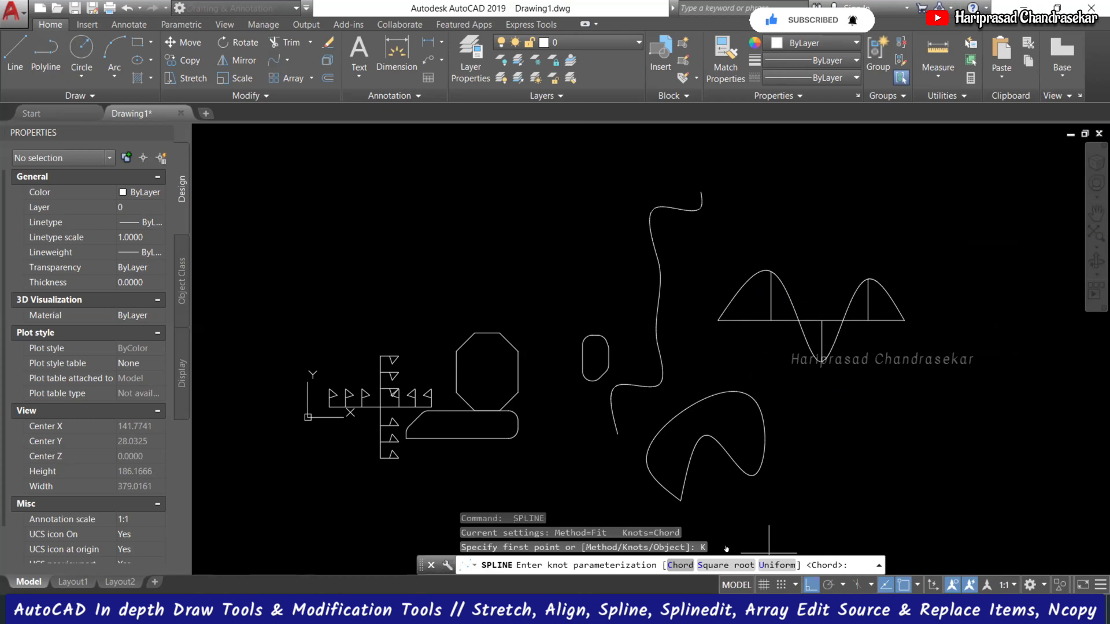
type("S")
key("Return")
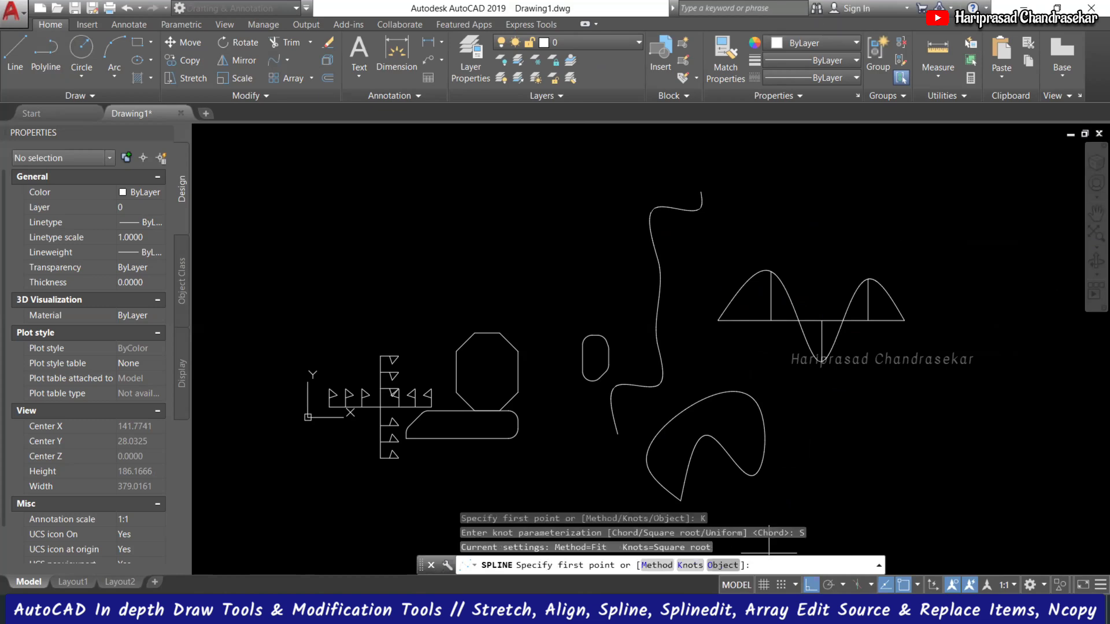
left_click(717, 320)
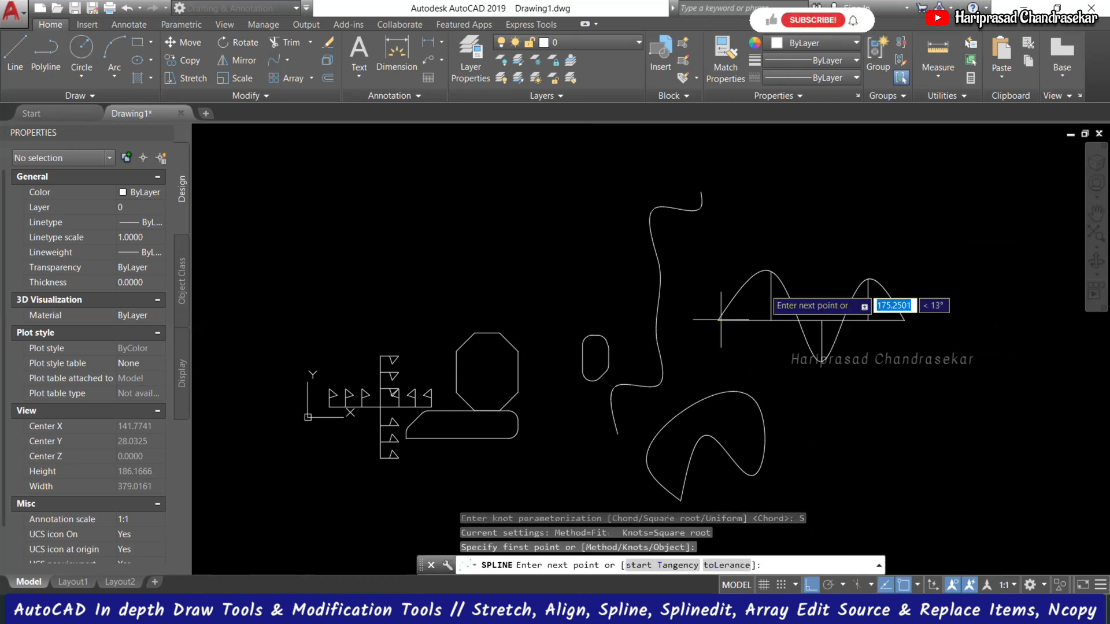
left_click(771, 271)
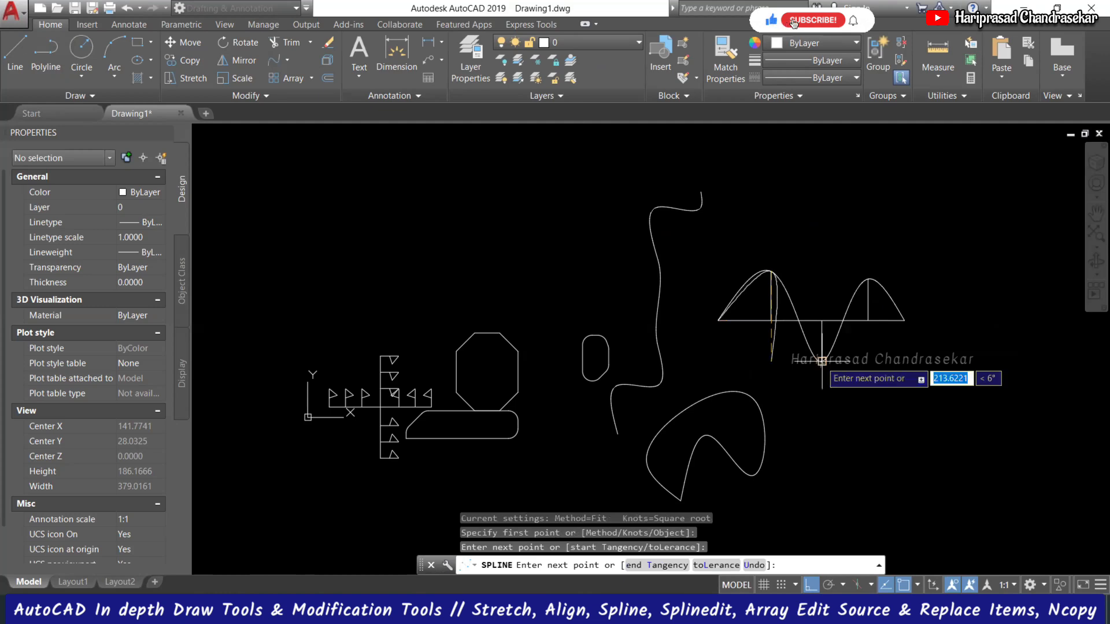
left_click(822, 361)
left_click(868, 278)
left_click(904, 320)
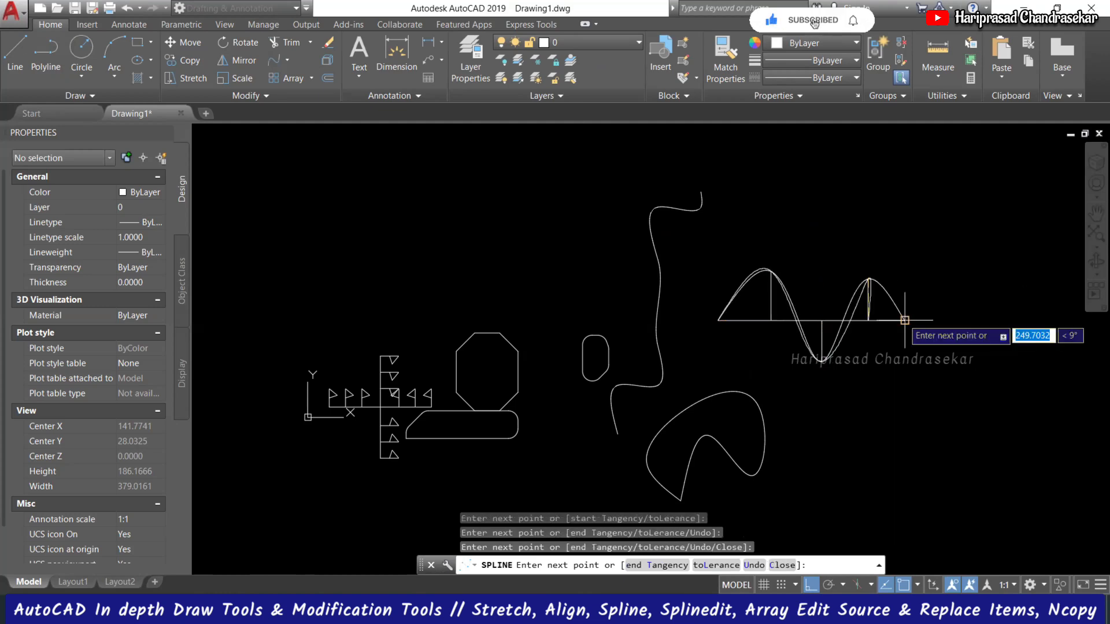
key("Return")
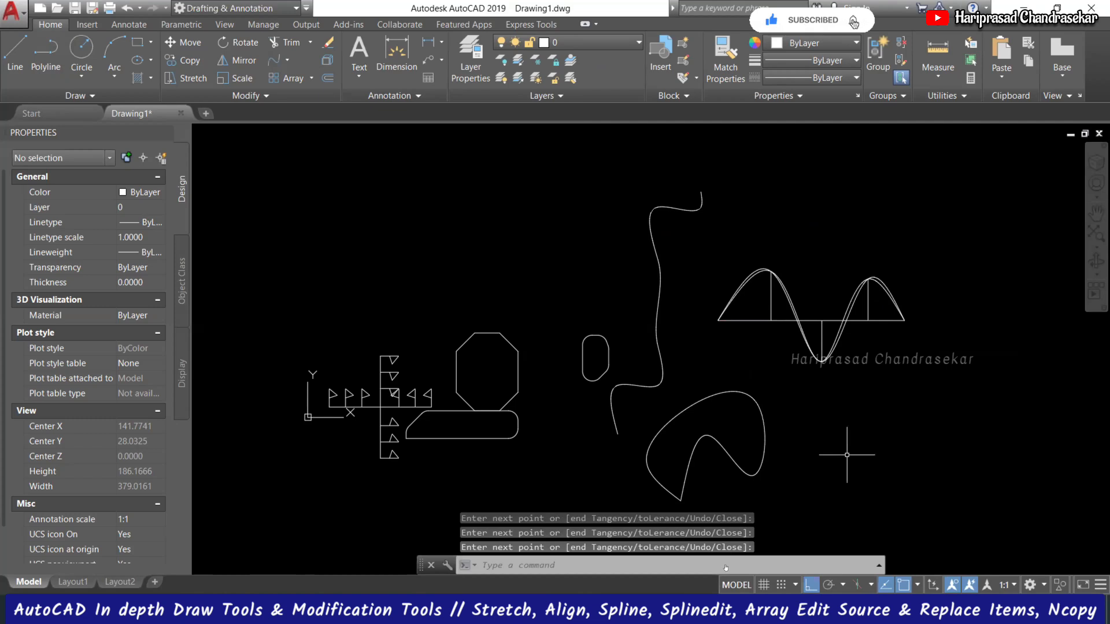
Step: Draw another Fit spline with Uniform knots from the horizontal line's left end through the vertical lines' free ends to its right end
key("Return")
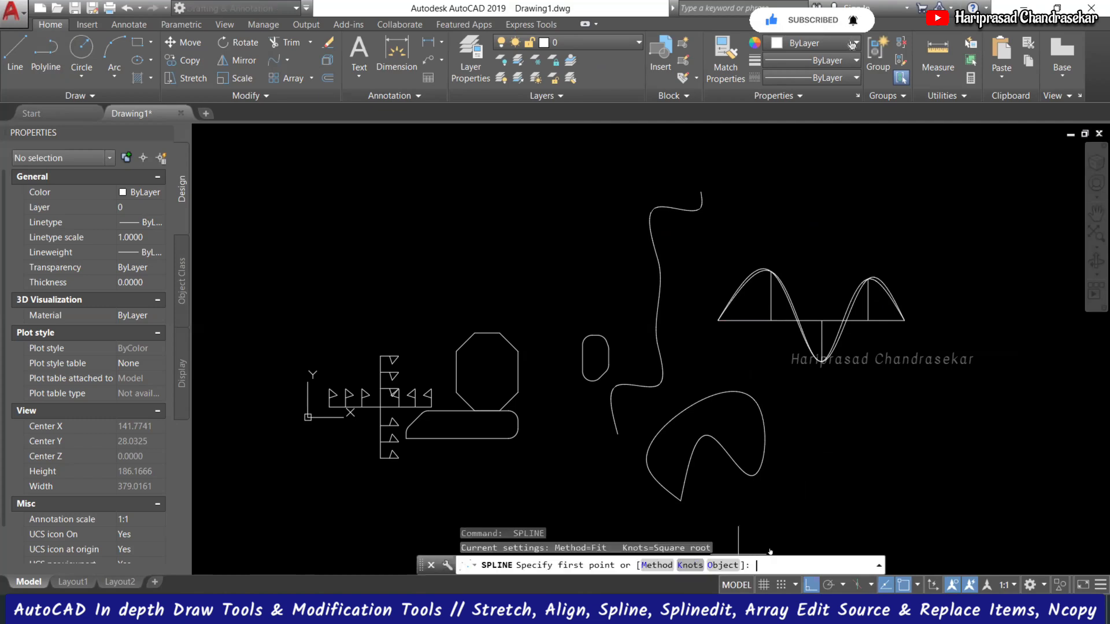
type("K")
key("Return")
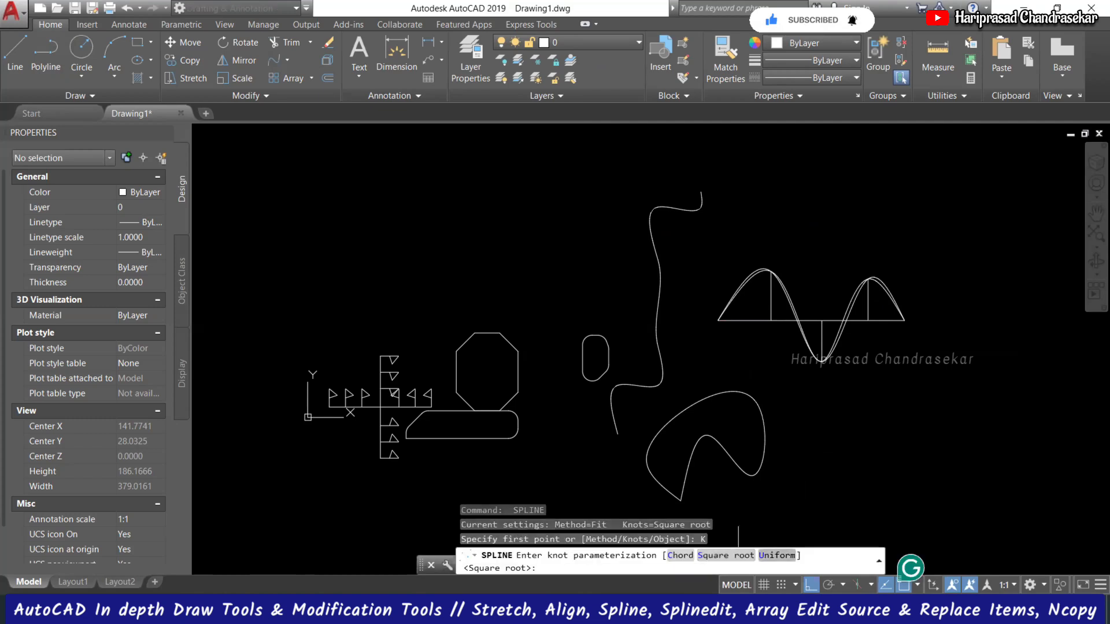
type("U")
key("Return")
left_click(717, 320)
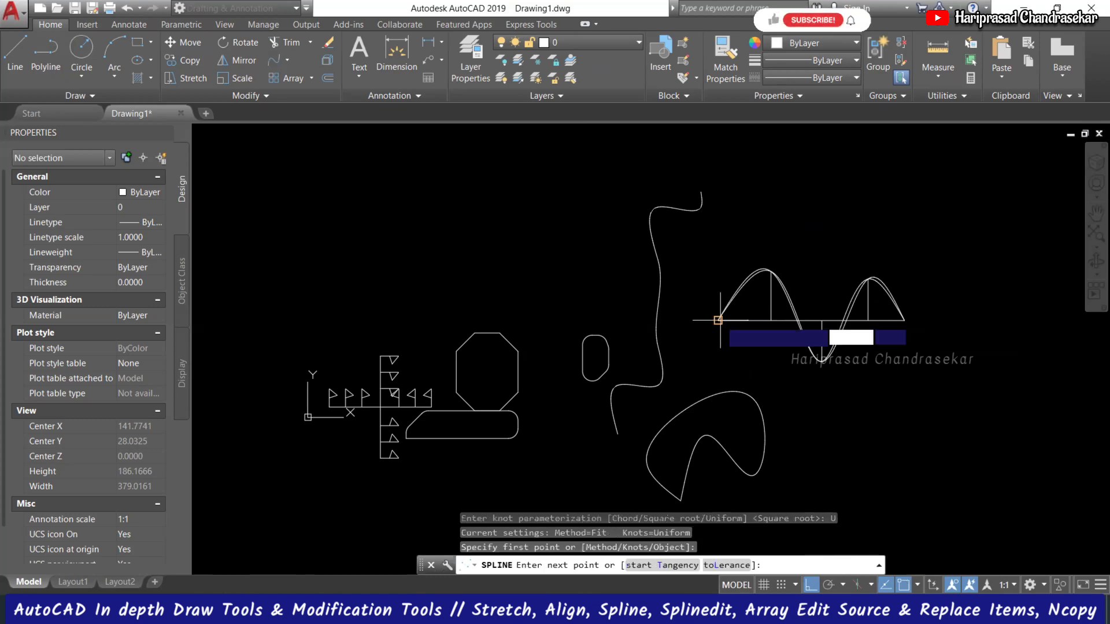
left_click(769, 273)
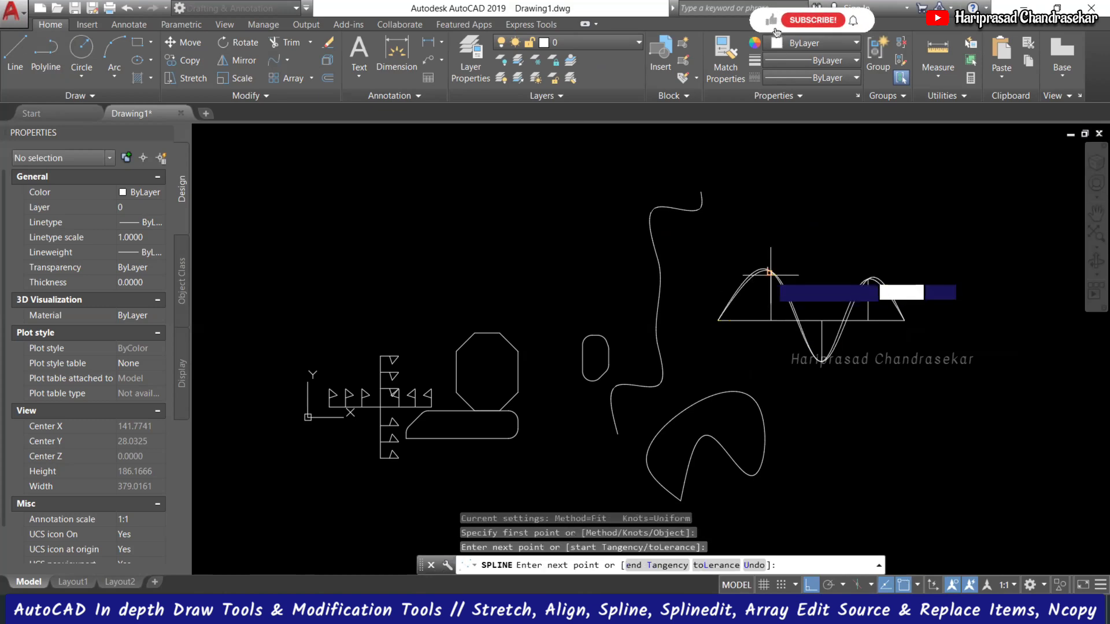
left_click(822, 361)
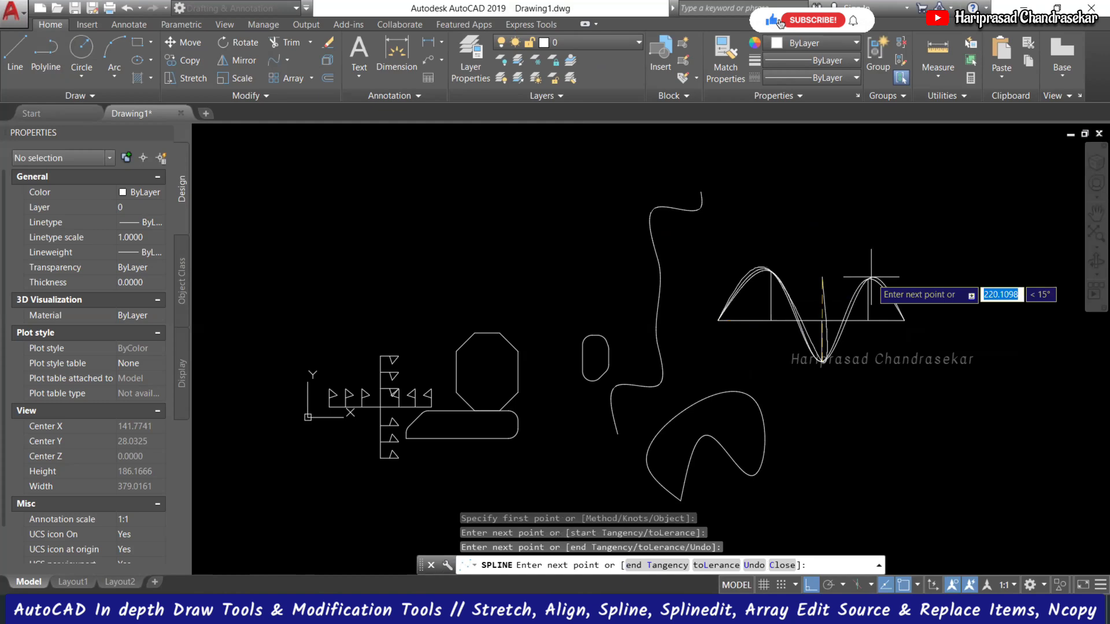
left_click(868, 279)
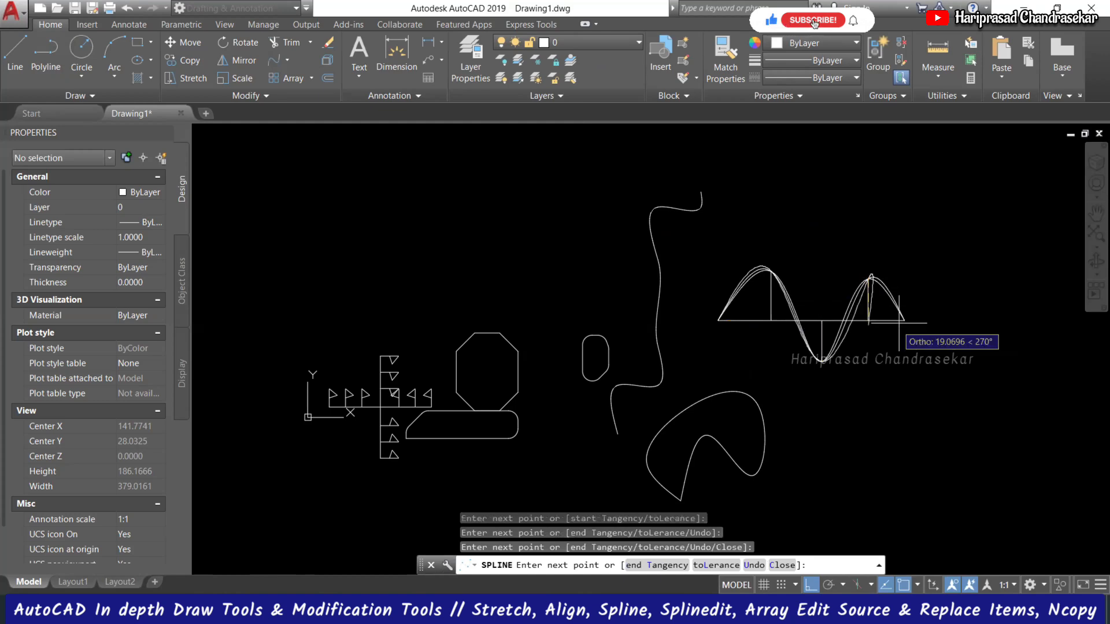
left_click(899, 322)
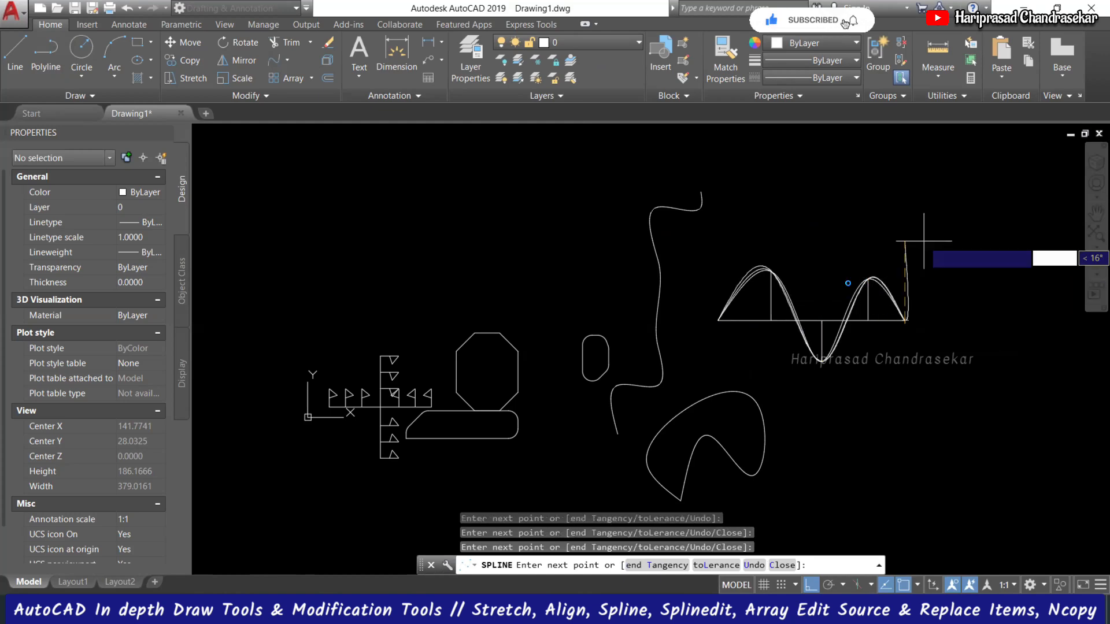
key("Return")
Step: Compare the three wave splines up close and review the Spline command's knot parameterization options
scroll(854, 291, "up", 4)
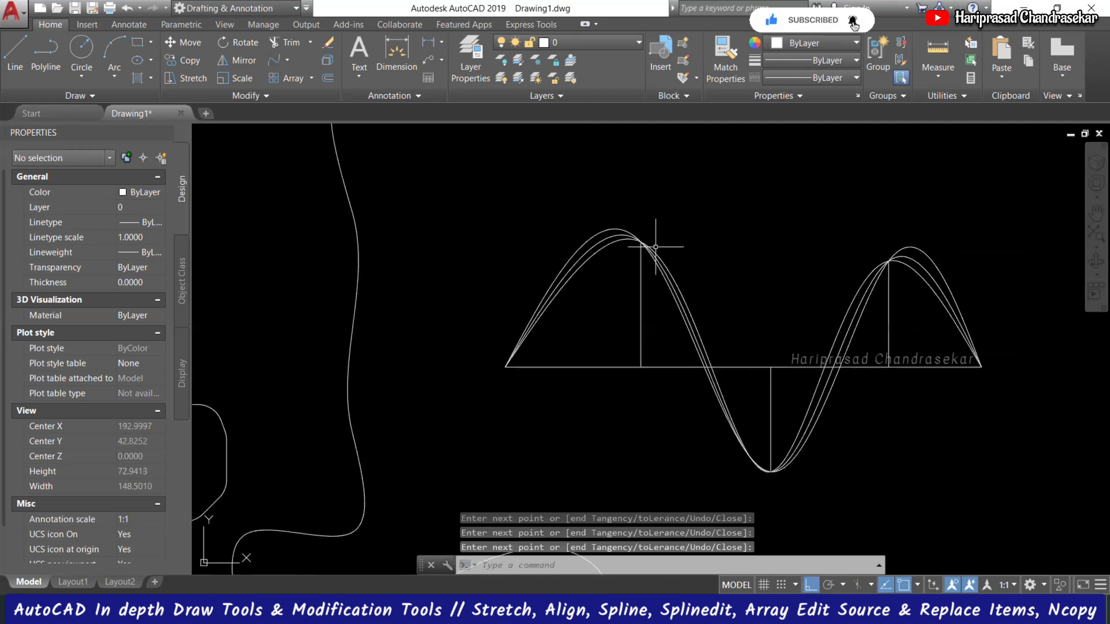
scroll(655, 247, "up", 2)
scroll(627, 187, "down", 1)
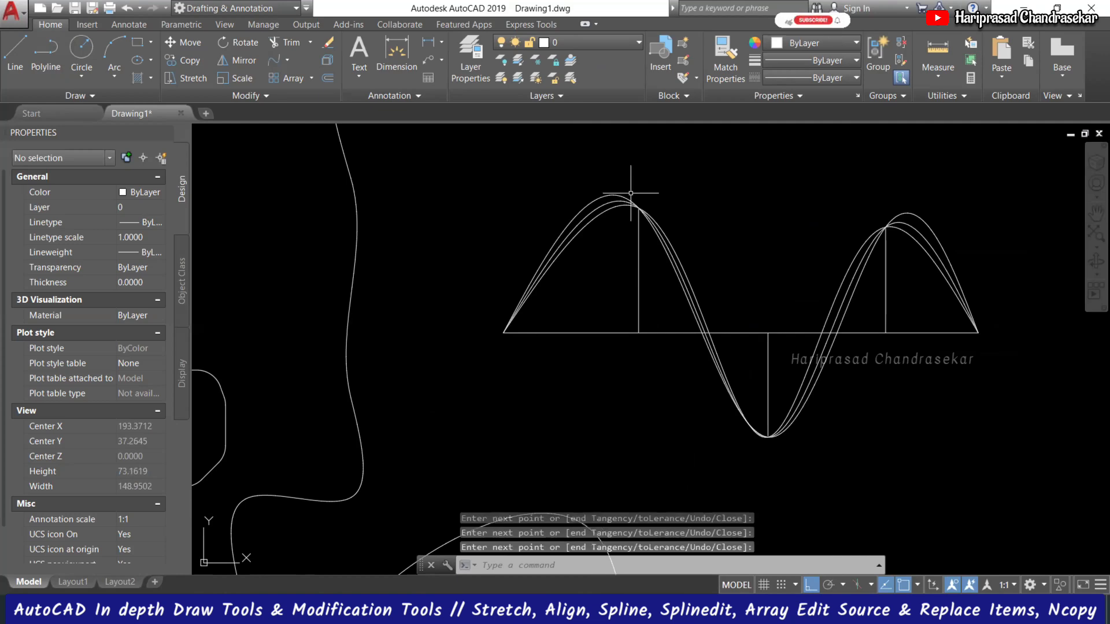
scroll(639, 200, "up", 1)
scroll(606, 209, "down", 2)
type("sp")
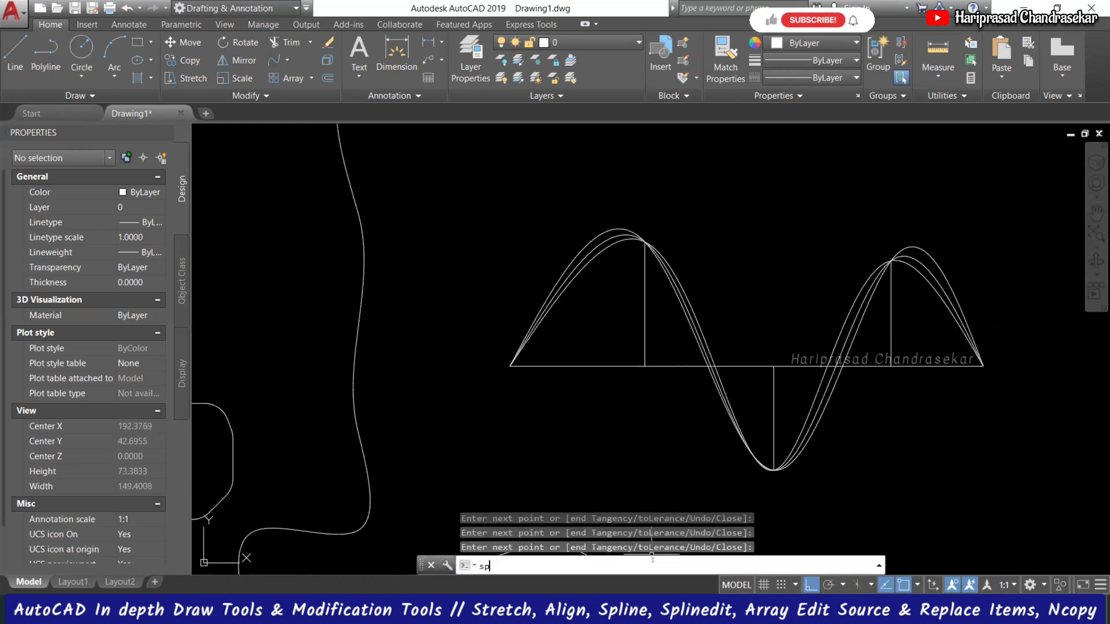
type("l")
key("Return")
type("k")
key("Return")
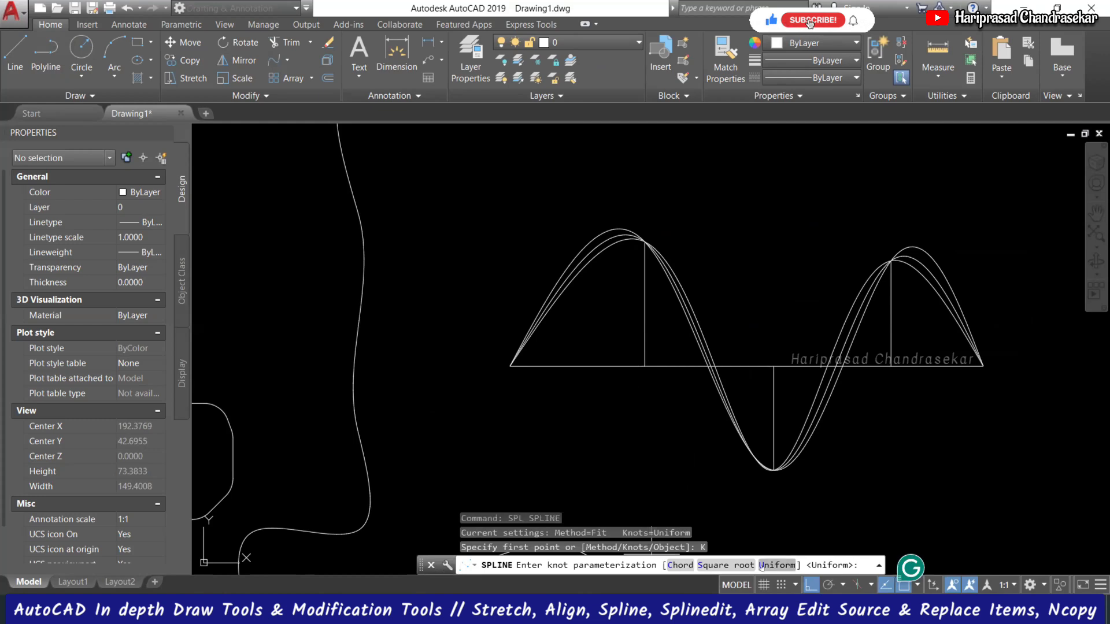
key("Escape")
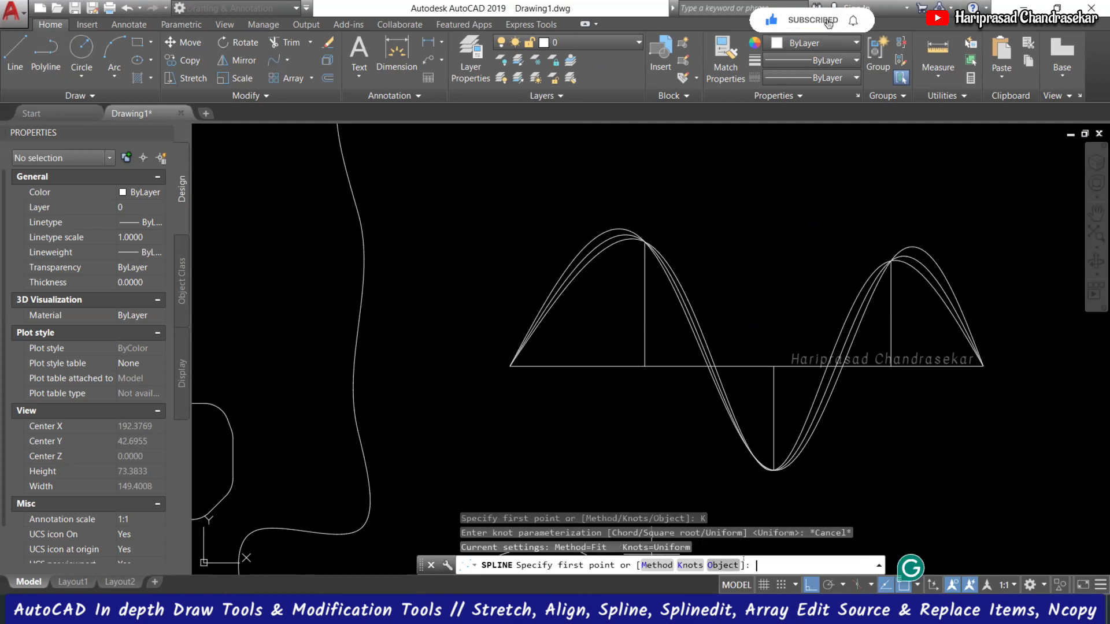
key("Escape")
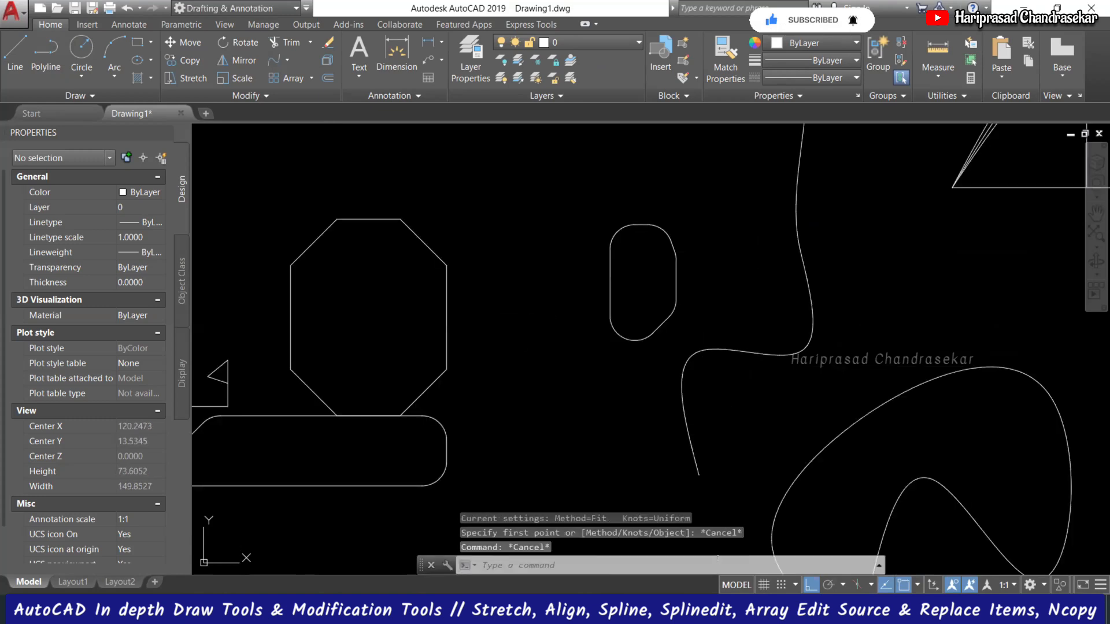
Step: Try to convert the octagon to a spline with the Spline command's Object option
key("Return")
type("o")
key("Return")
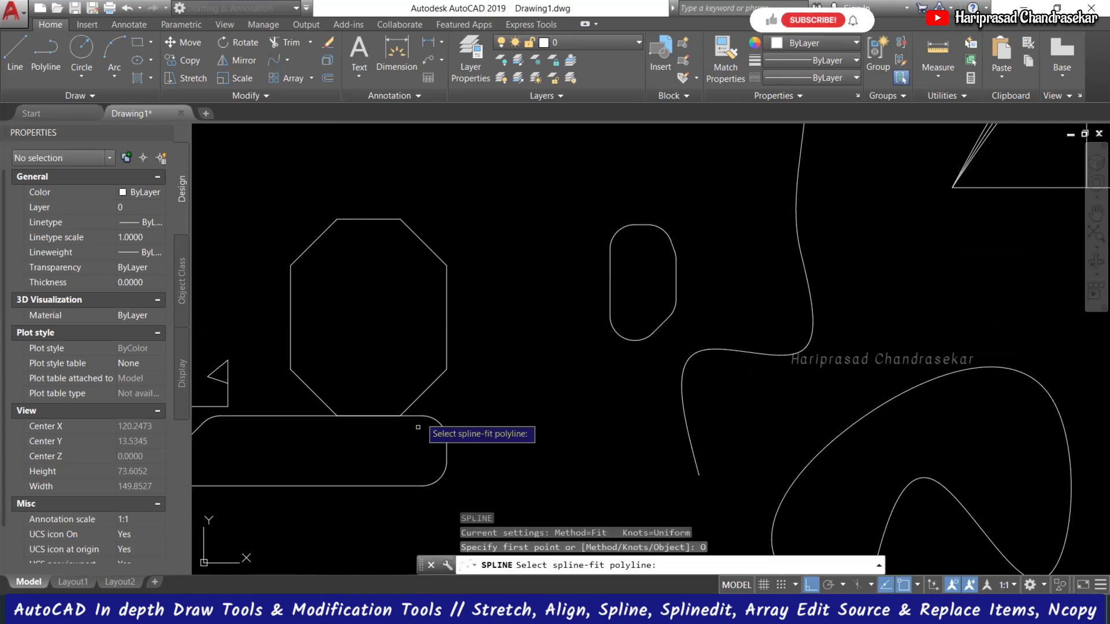
left_click(429, 387)
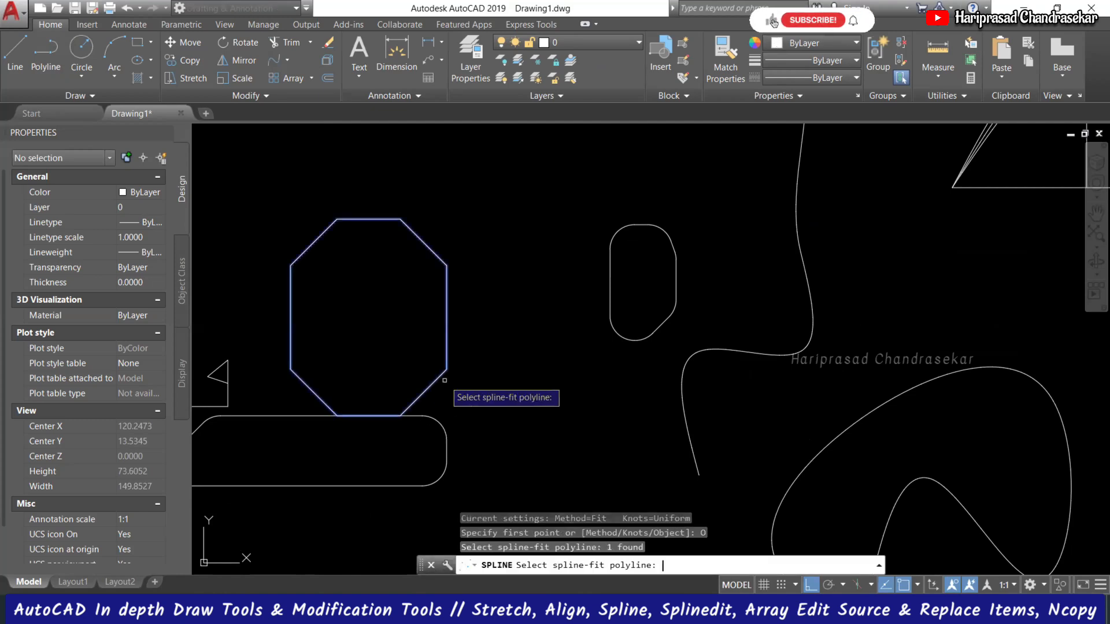
key("Return")
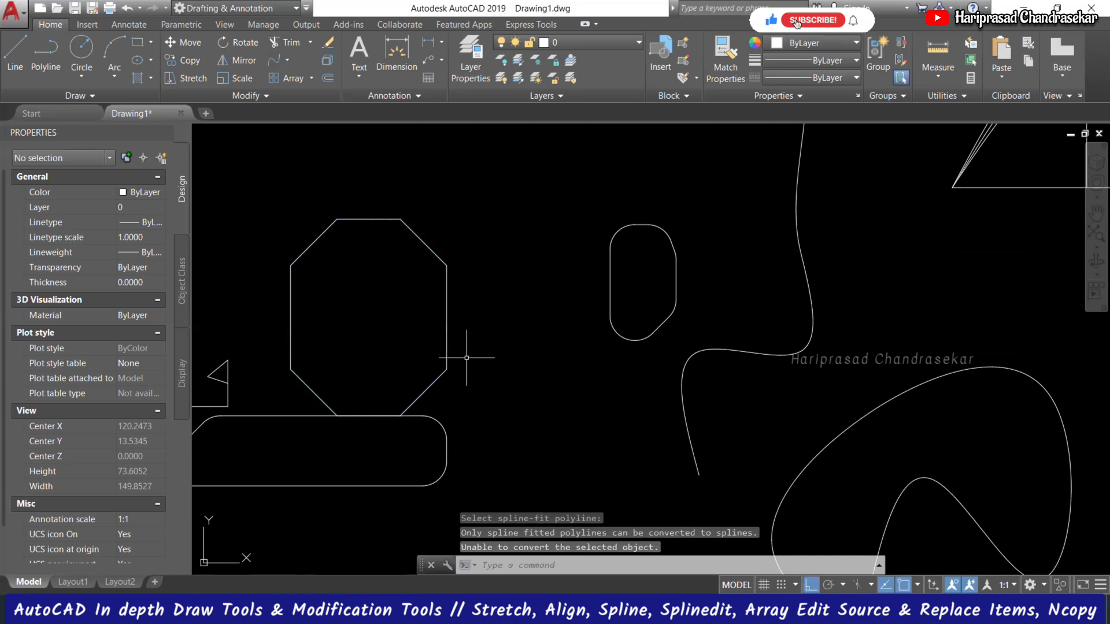
Step: Draw an open stepped polyline of five segments below the wave splines, running up about 23 units, right, up, right and down
scroll(497, 341, "down", 4)
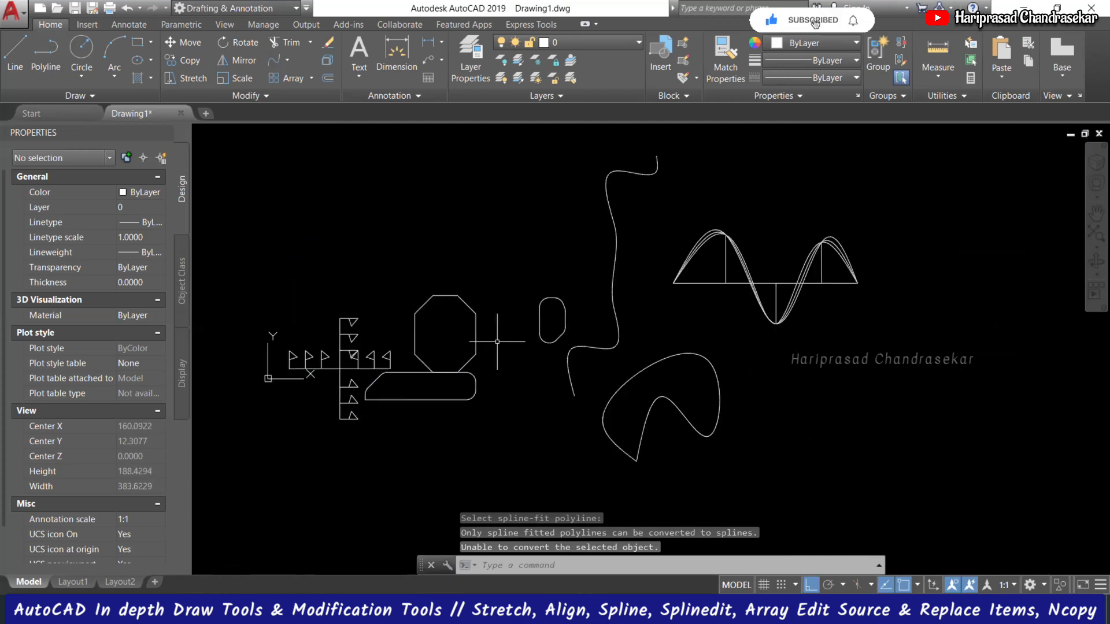
type("rec")
key("Escape")
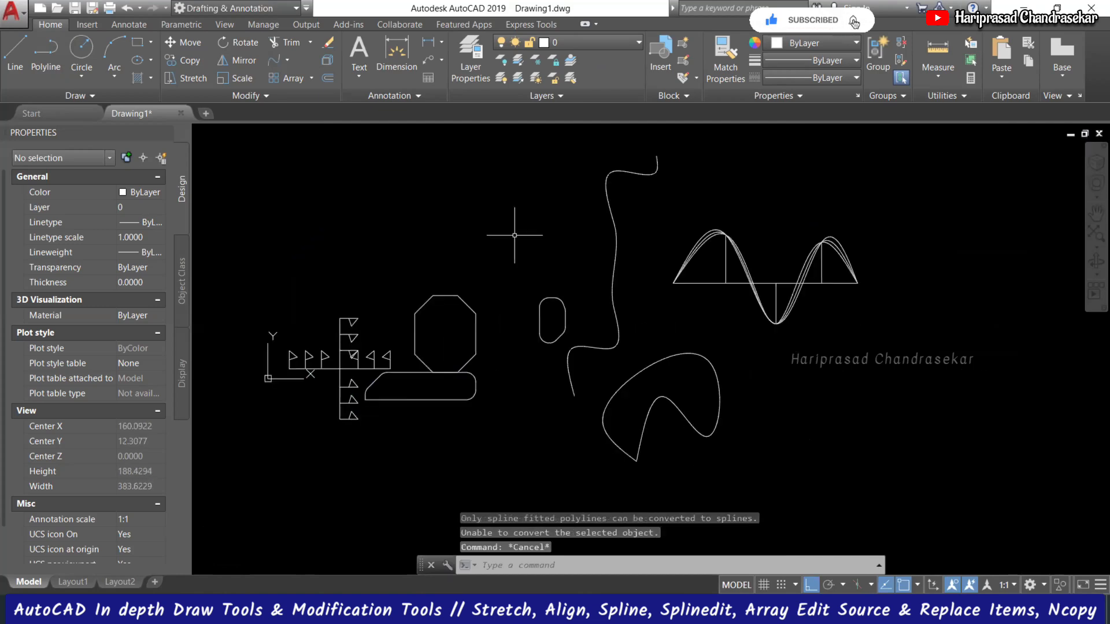
type("pl")
key("Return")
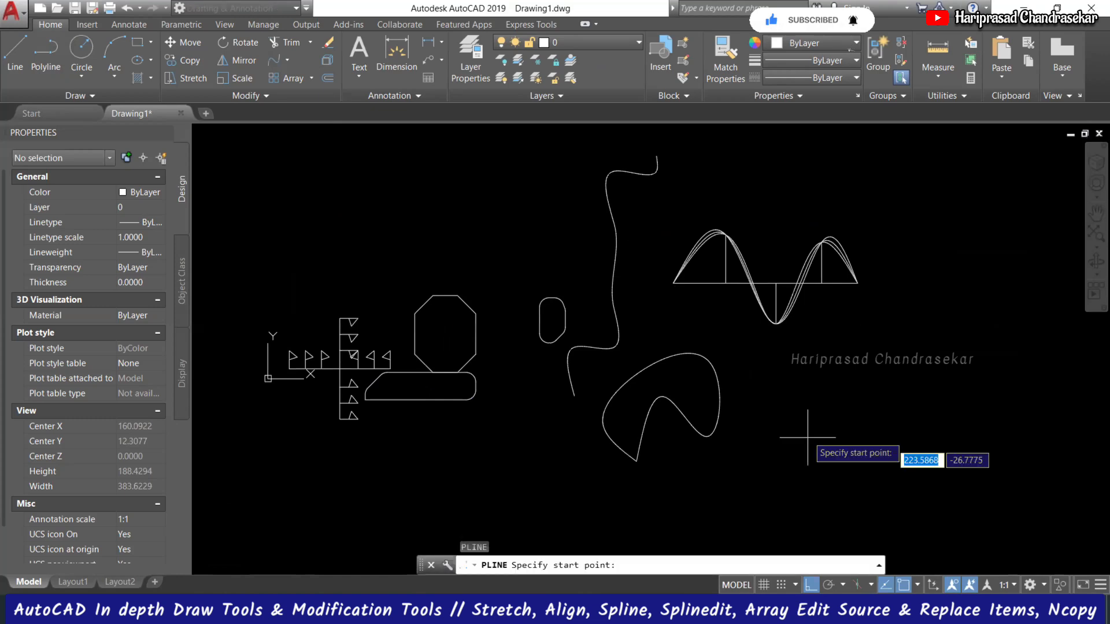
left_click(806, 433)
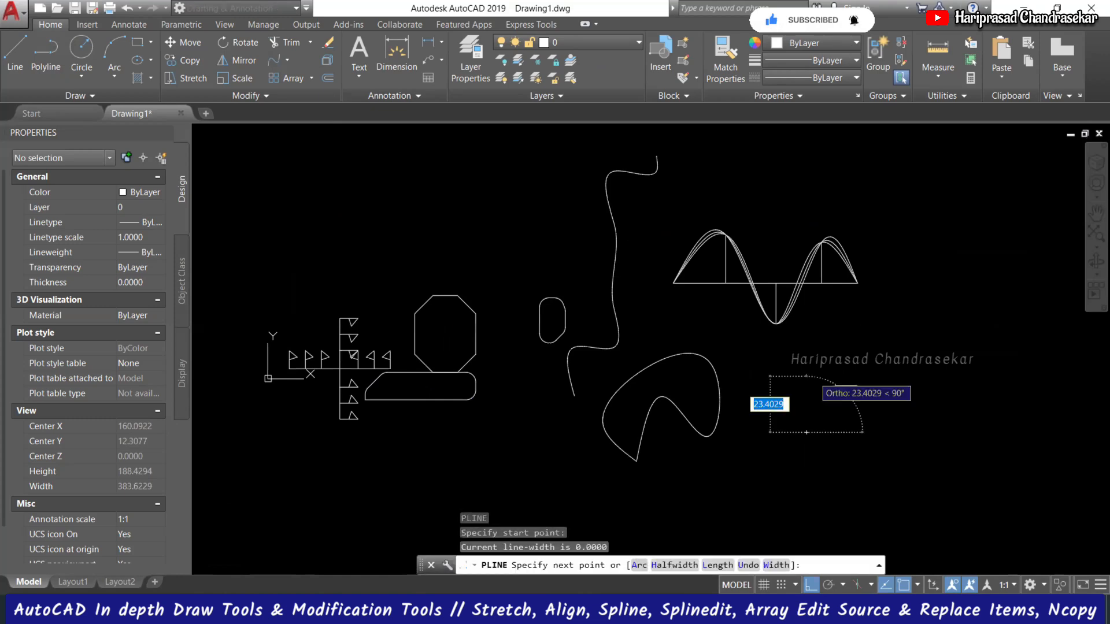
left_click(806, 376)
left_click(895, 376)
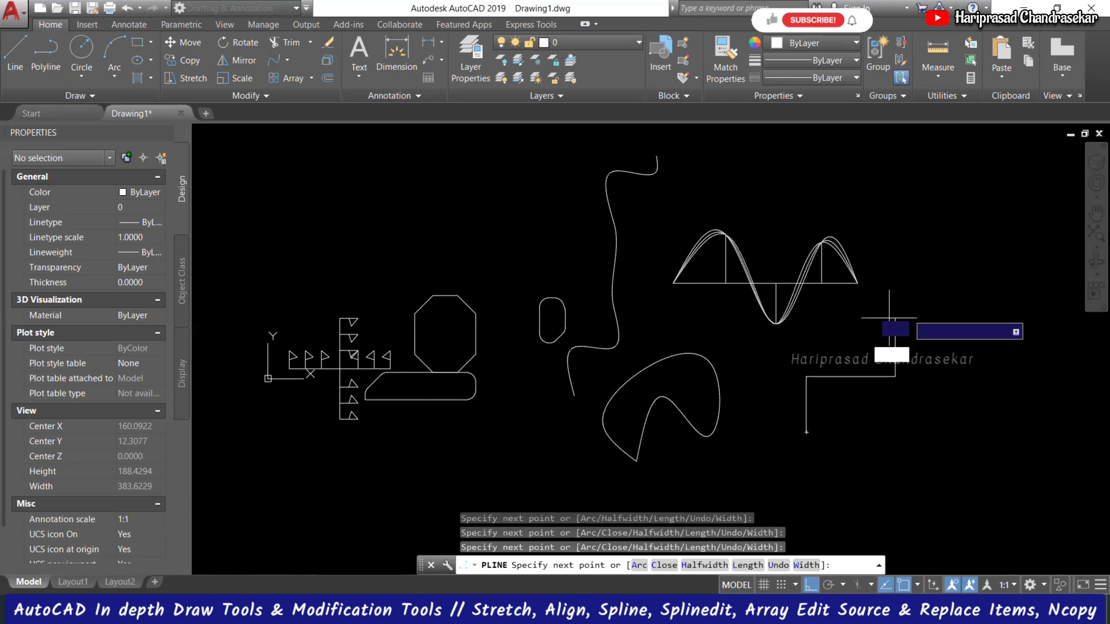
left_click(889, 318)
left_click(984, 301)
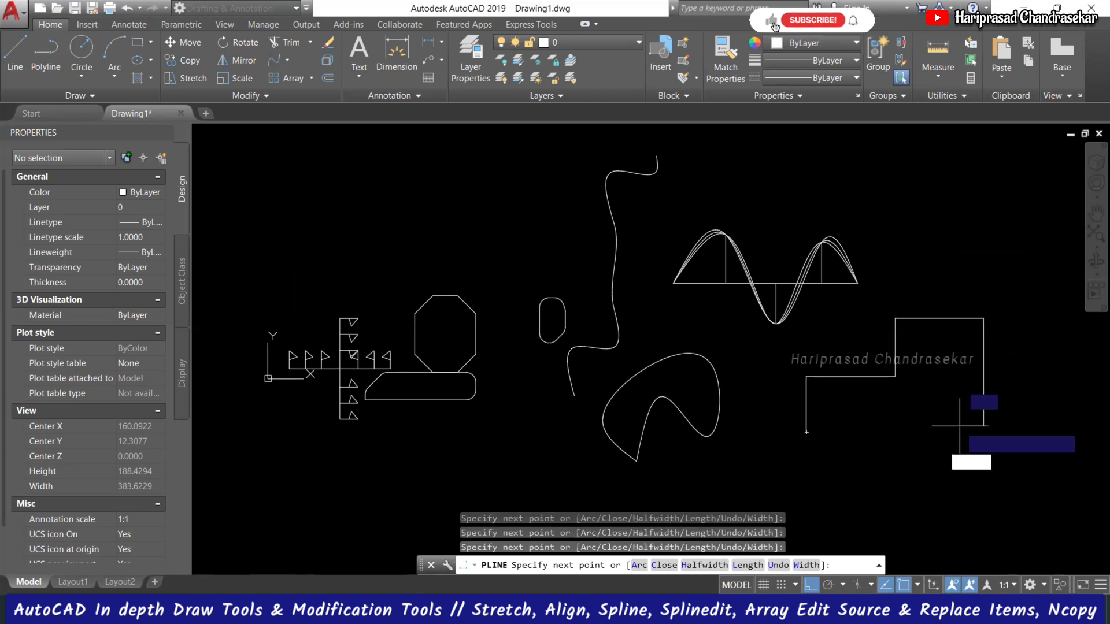
left_click(960, 426)
key("Escape")
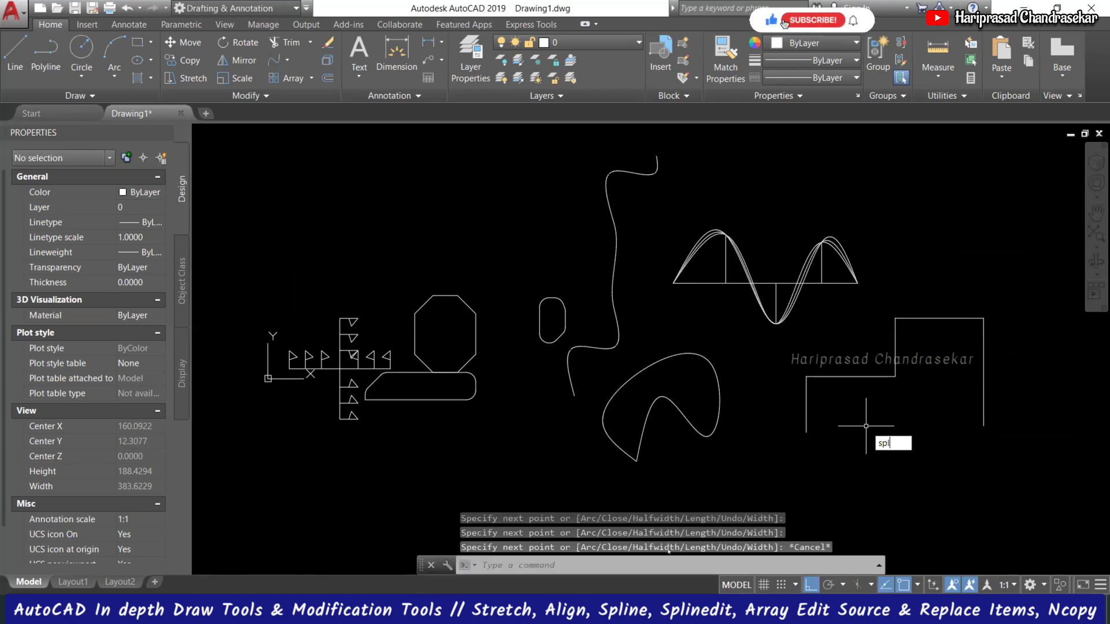
Step: Try to convert the stepped polyline to a spline with the Spline command's Object option
key("Return")
type("O")
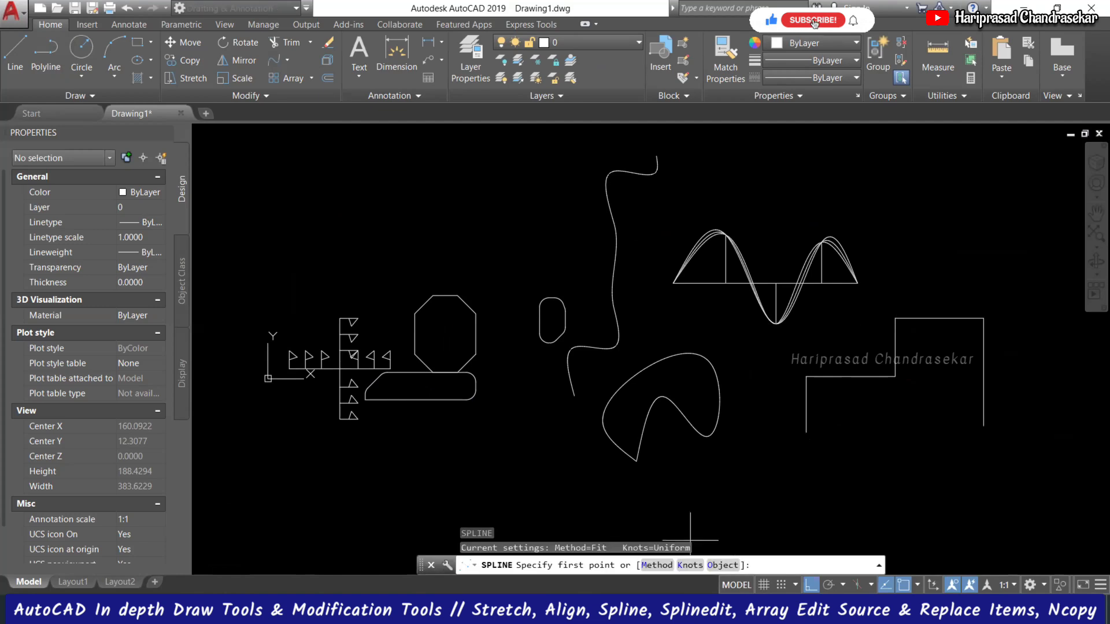
key("Return")
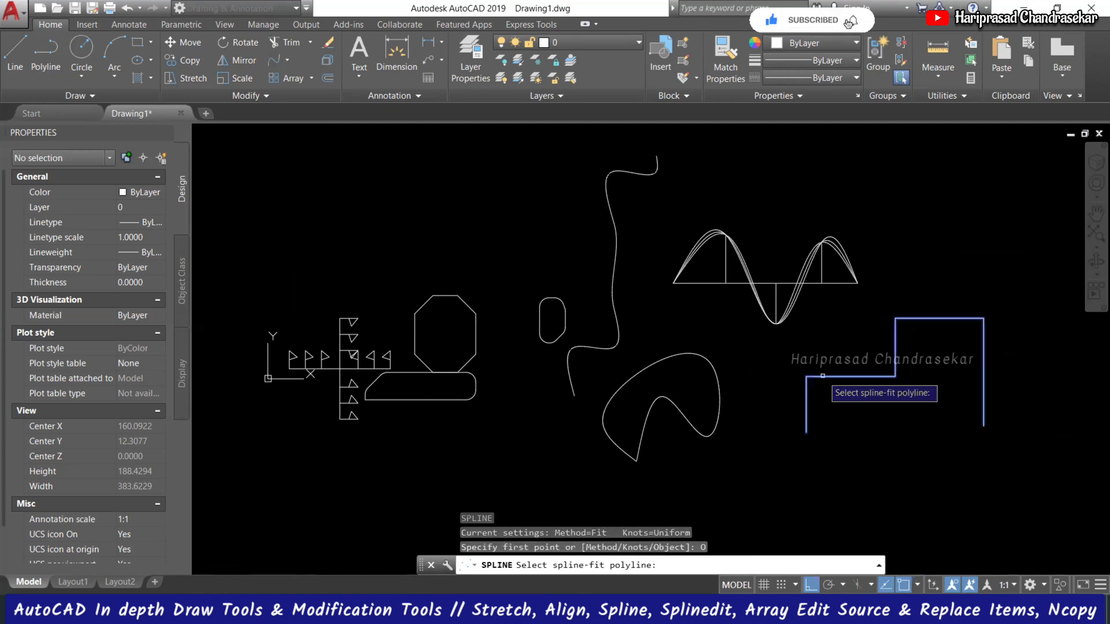
left_click(822, 376)
key("Return")
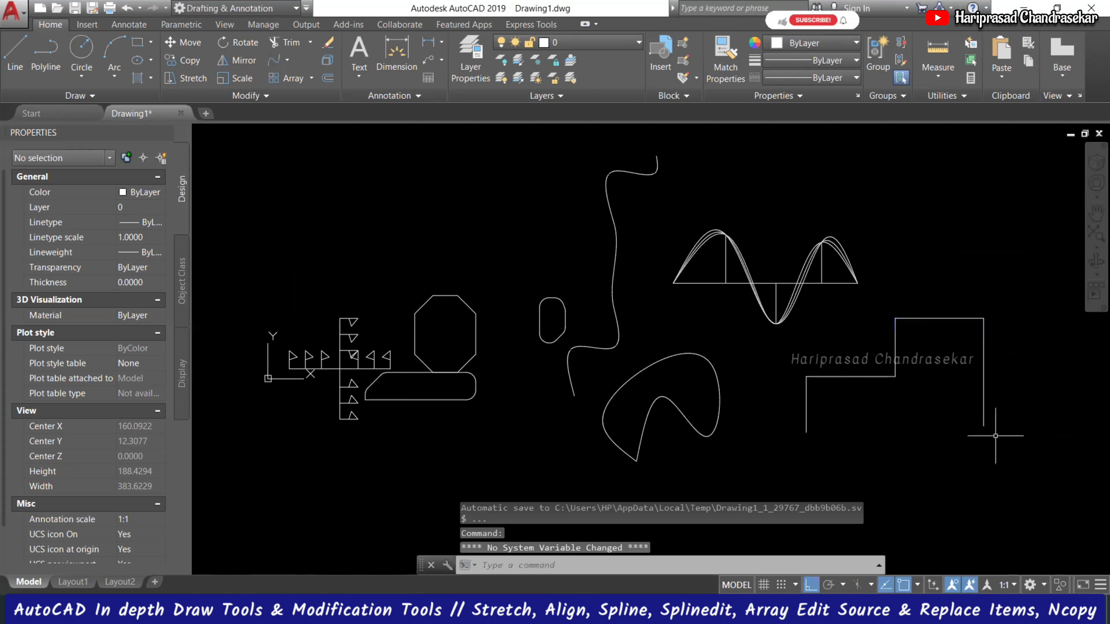
Step: Close the open stepped polyline with Polyline Edit and convert it to a spline-fit curve
middle_click_drag(890, 390, 844, 369)
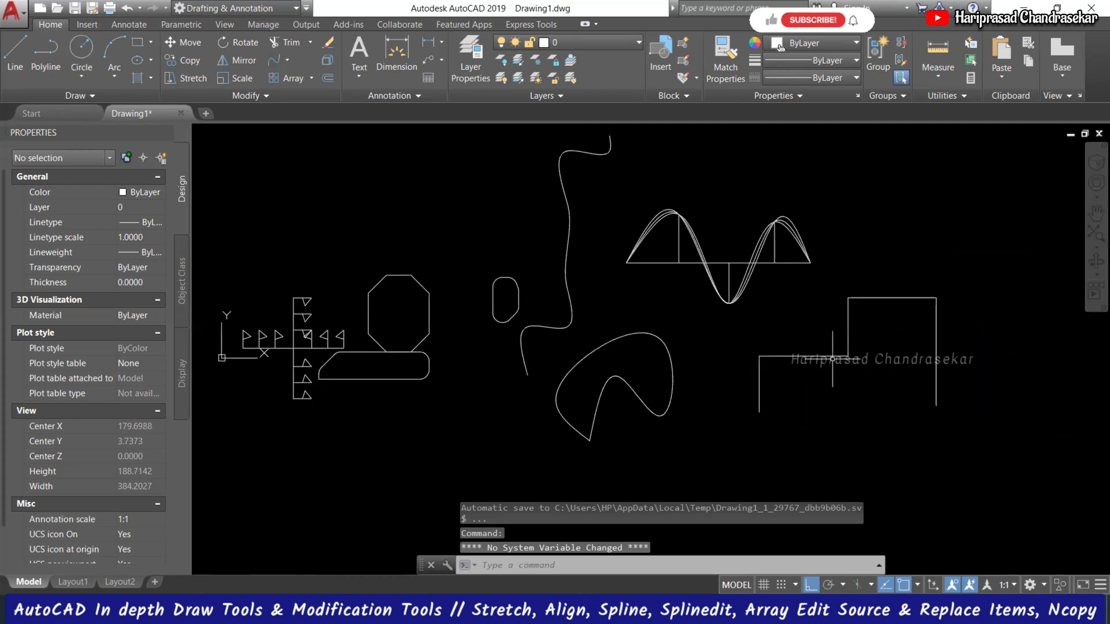
type("pe")
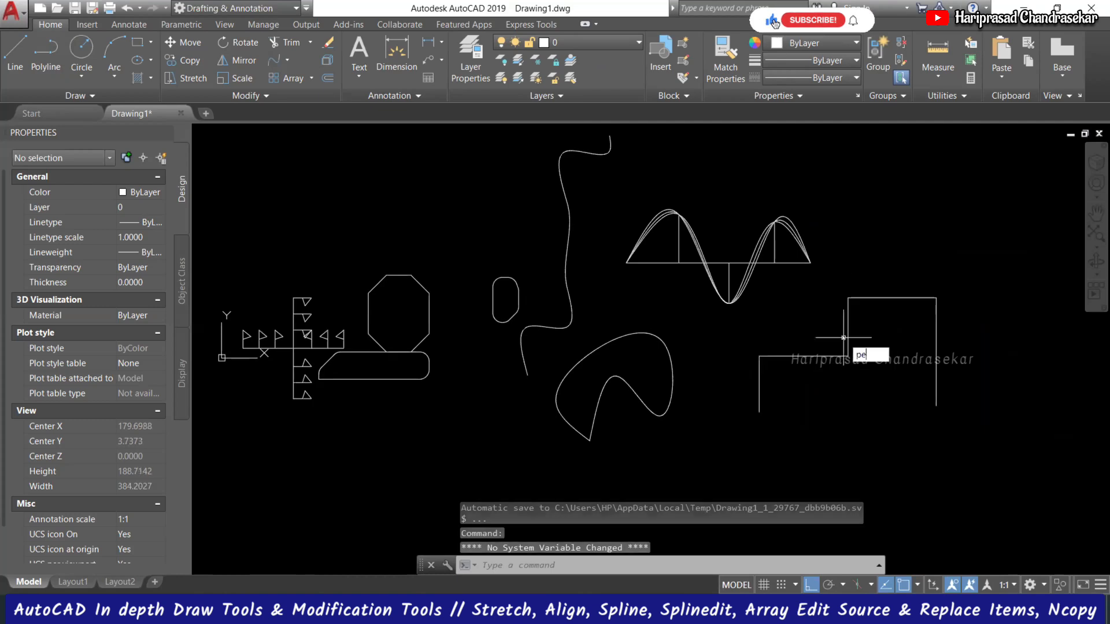
key("Return")
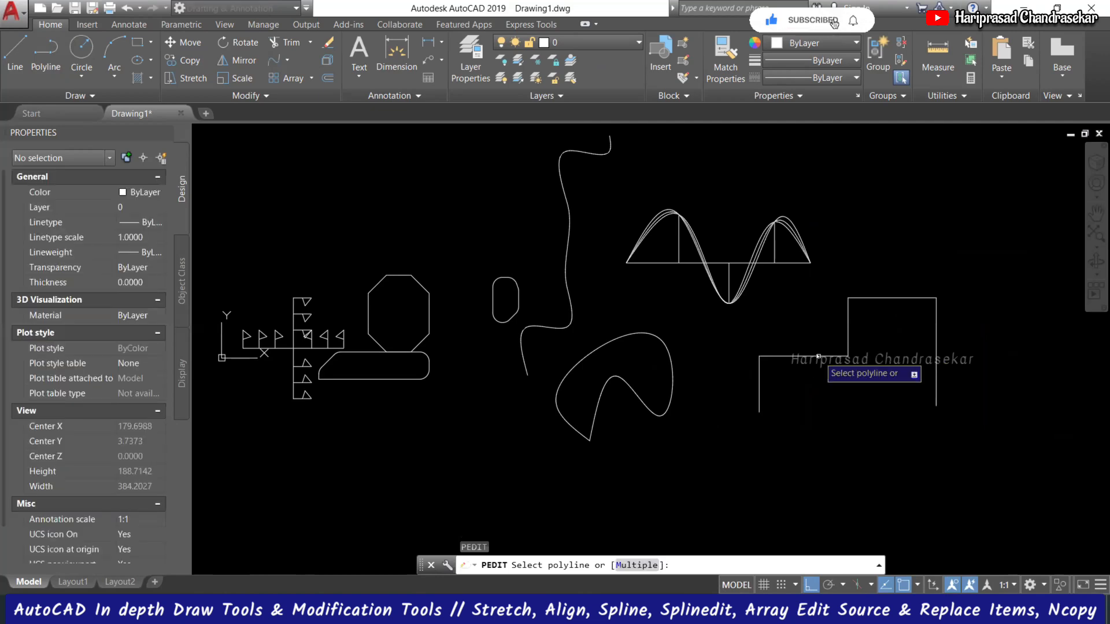
left_click(819, 356)
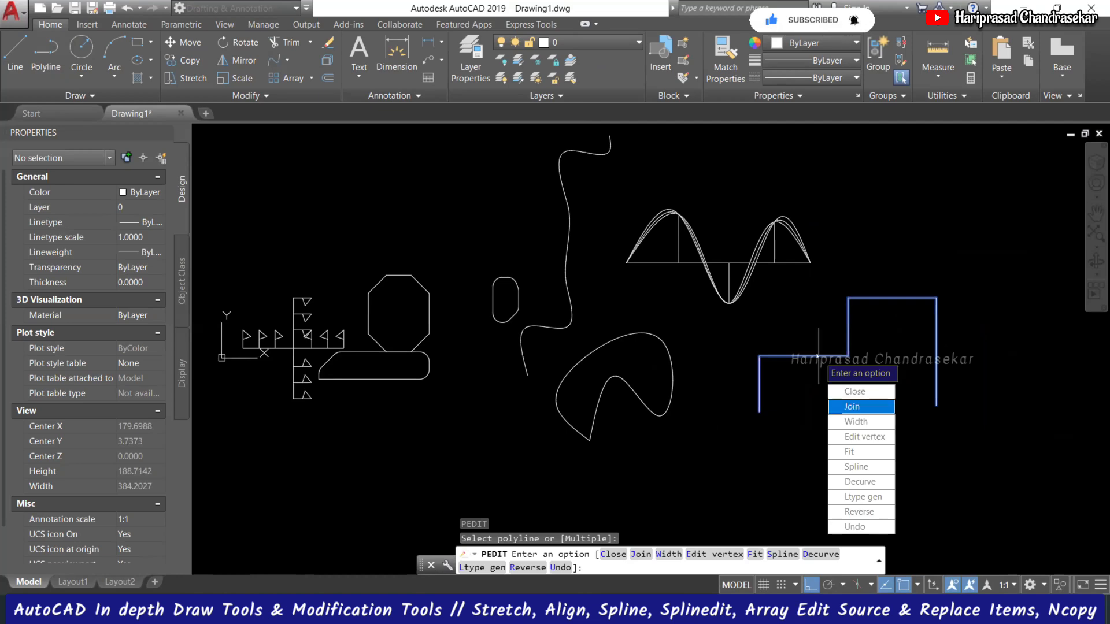
left_click(878, 392)
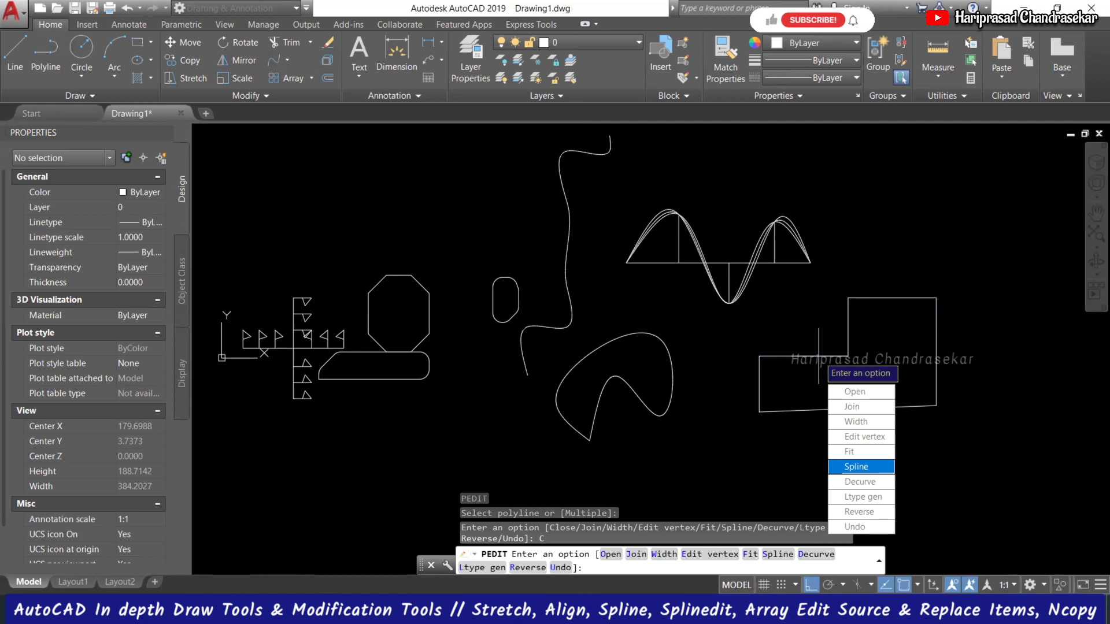
left_click(856, 467)
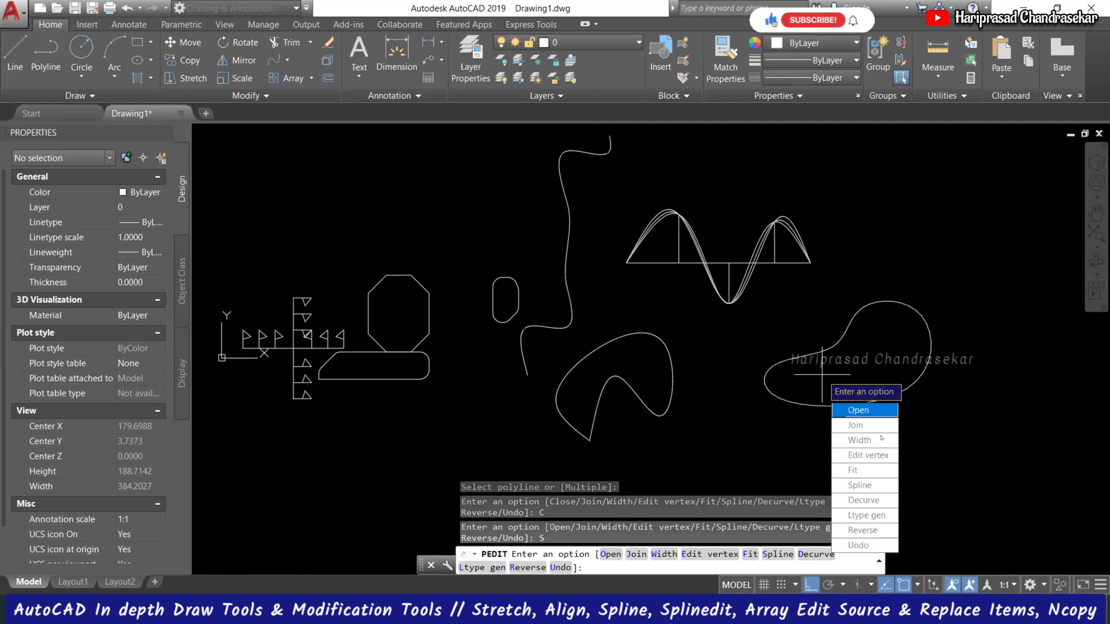
Step: Decurve the closed stepped polyline, try the Fit curve on it, and return it to the Spline curve
left_click(864, 500)
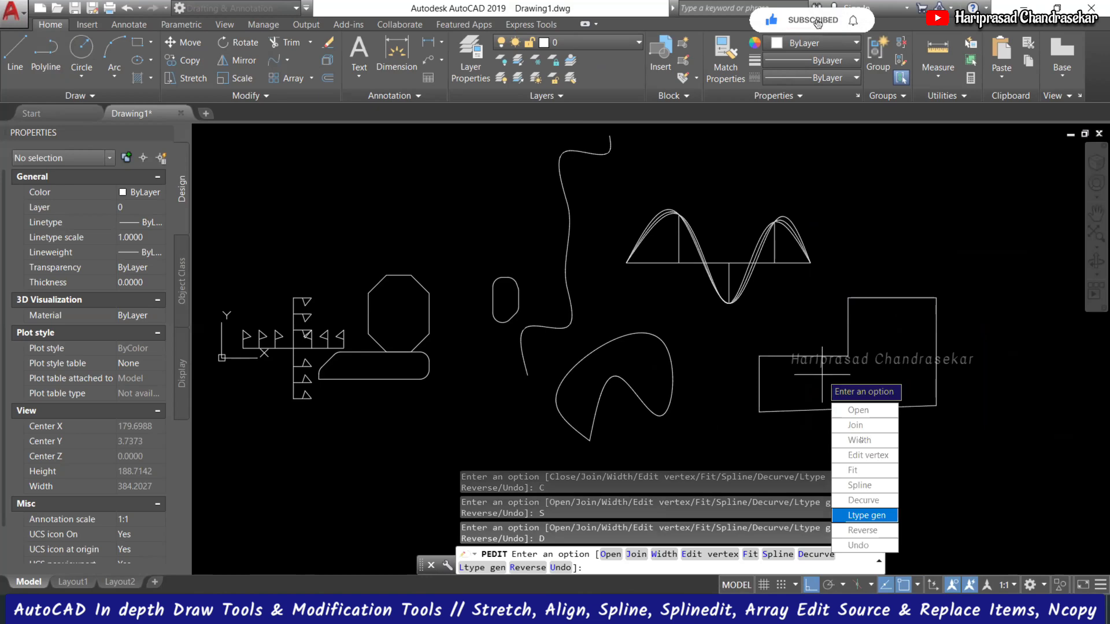
left_click(854, 470)
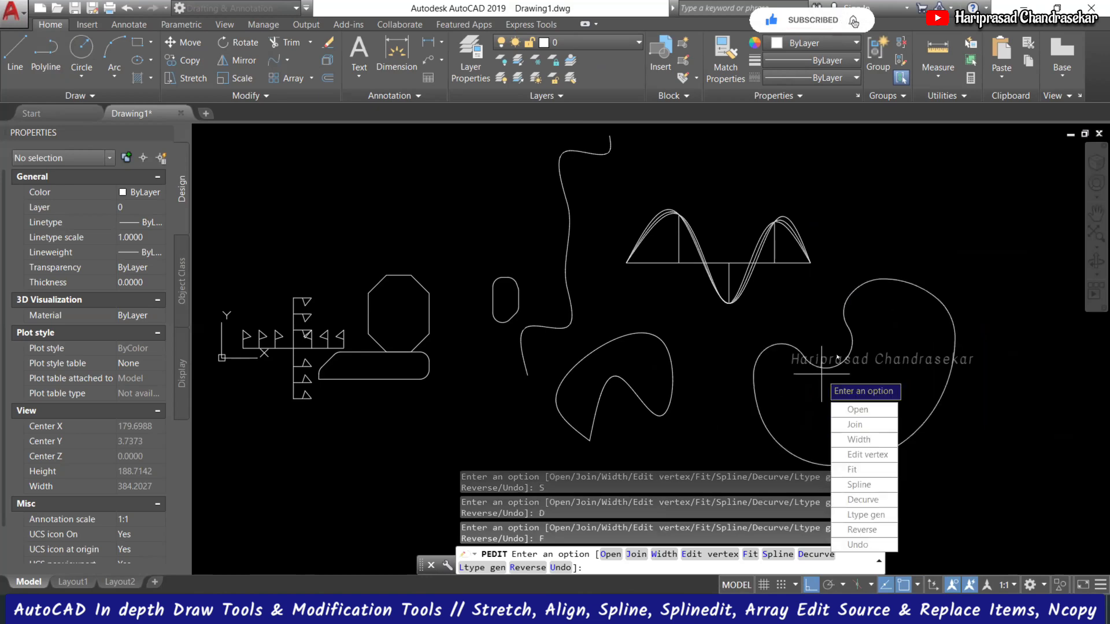
left_click(858, 484)
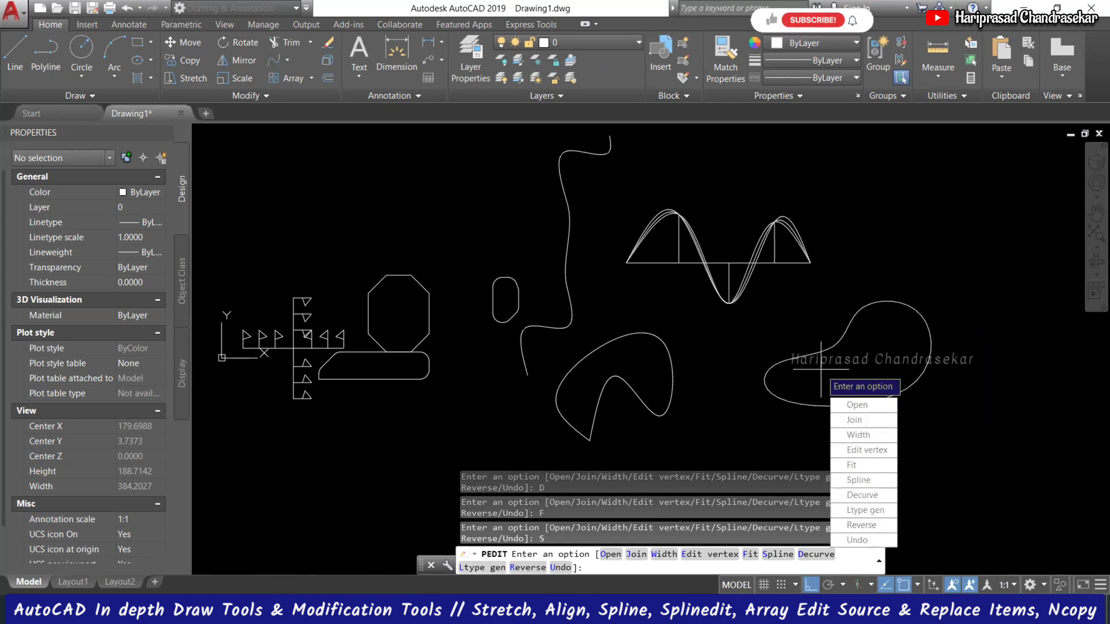
key("Return")
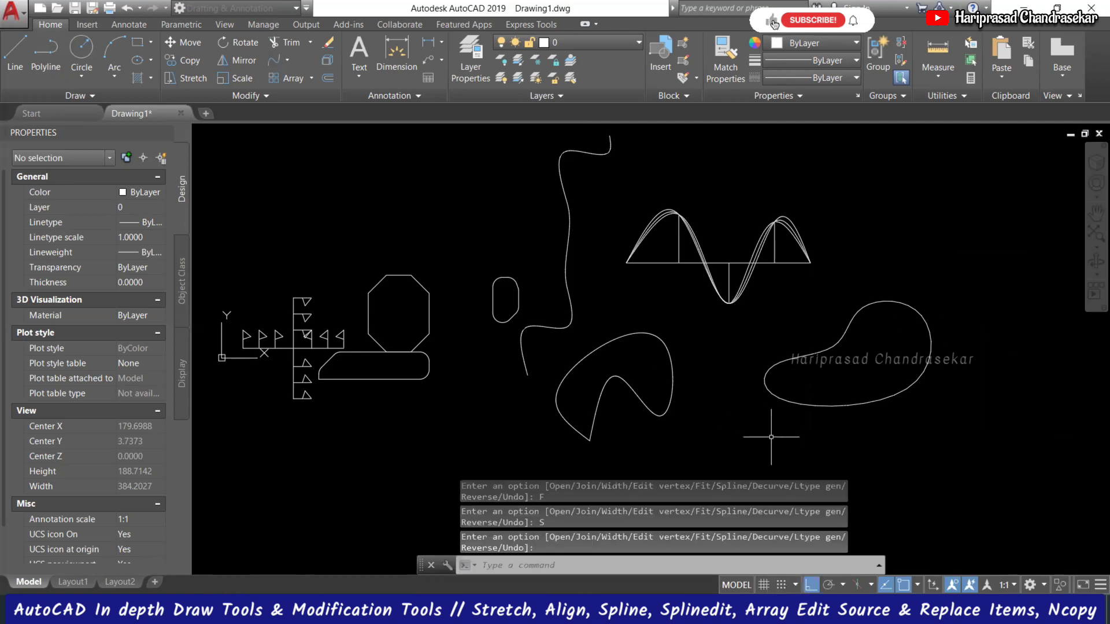
Step: Examine the spline-fit polyline's control vertices and properties, and view its curve up close
left_click(803, 356)
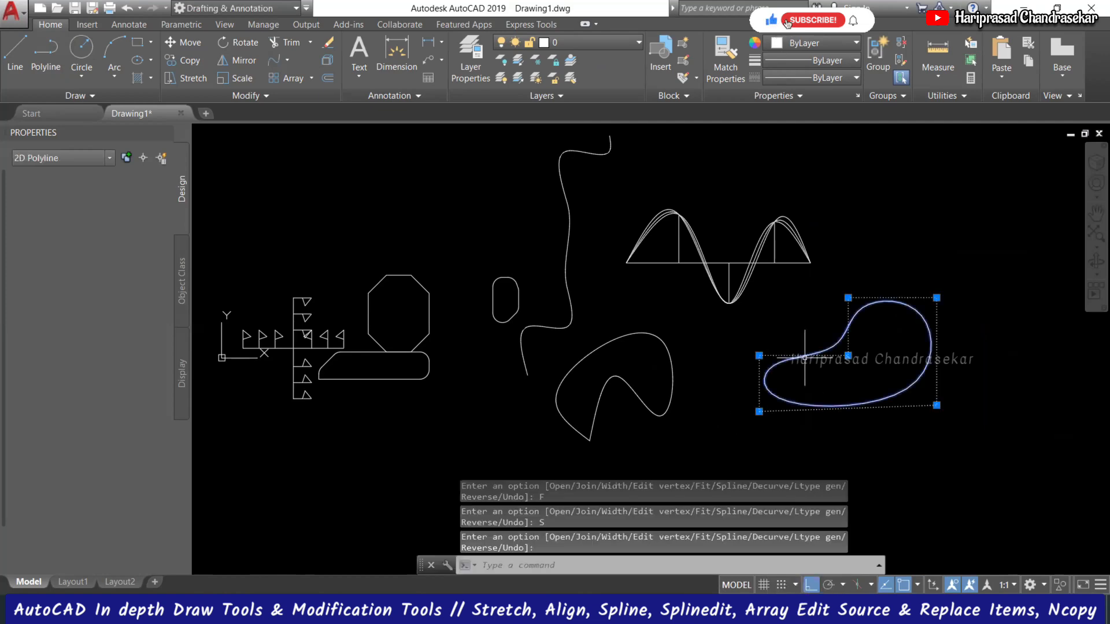
key("Return")
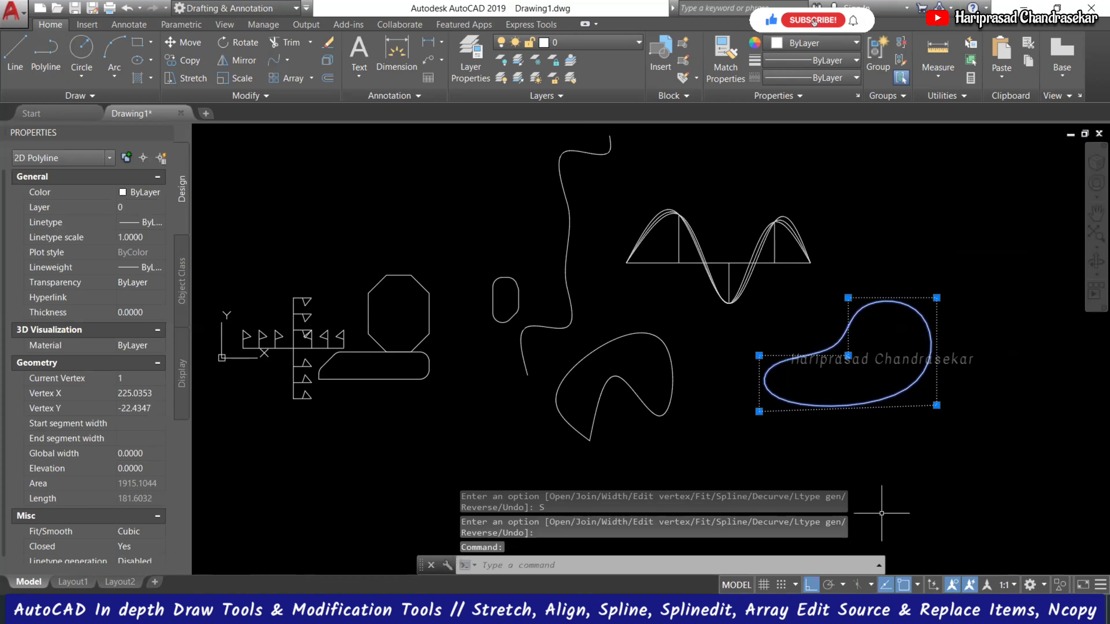
scroll(757, 347, "down", 2)
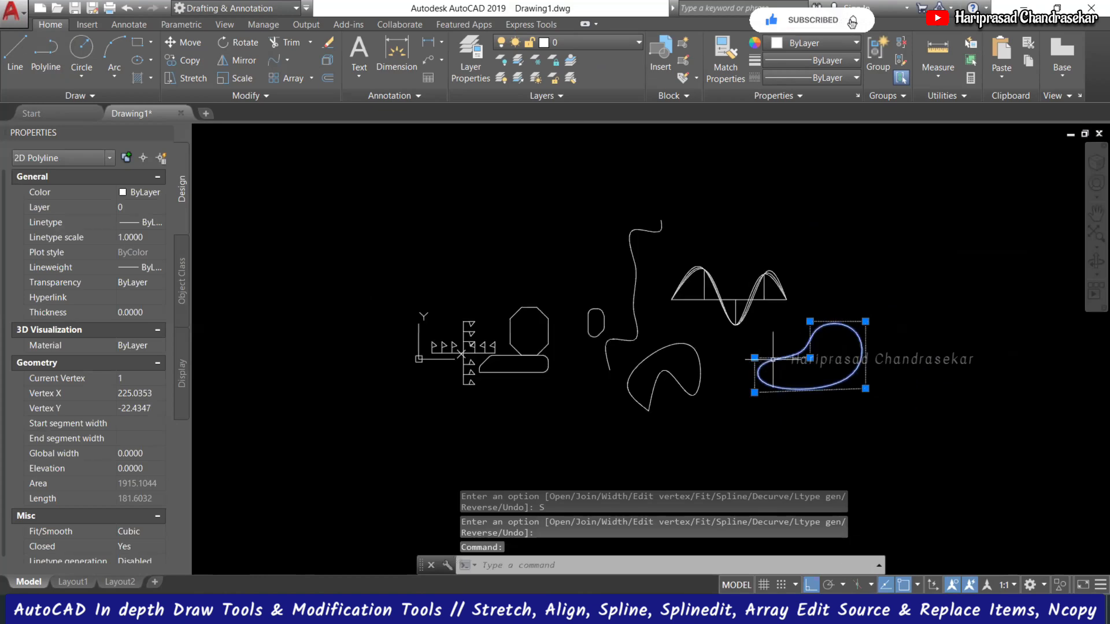
scroll(797, 346, "up", 4)
key("Escape")
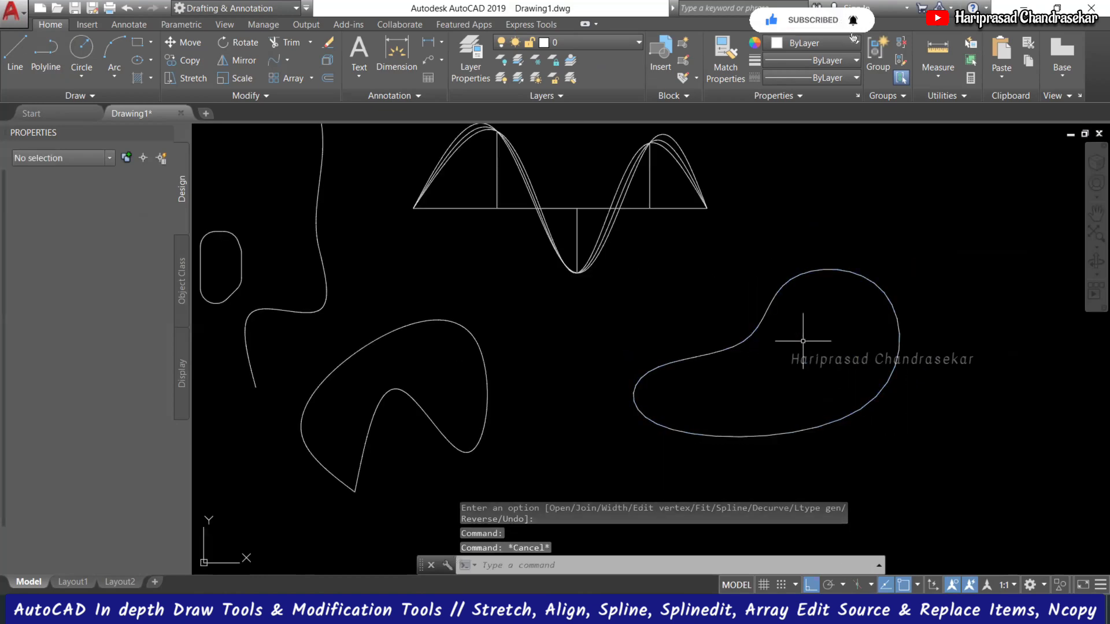
scroll(844, 293, "down", 4)
scroll(815, 238, "up", 2)
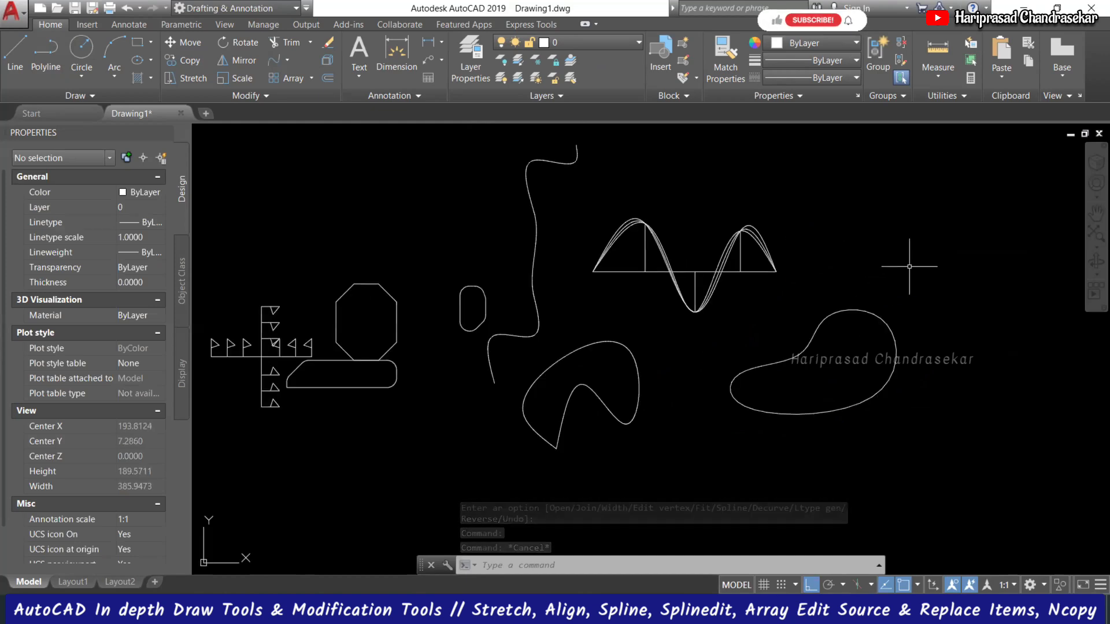
Step: Set the width of all segments of the spline-fit polyline to 0.5 with Polyline Edit
type("PE")
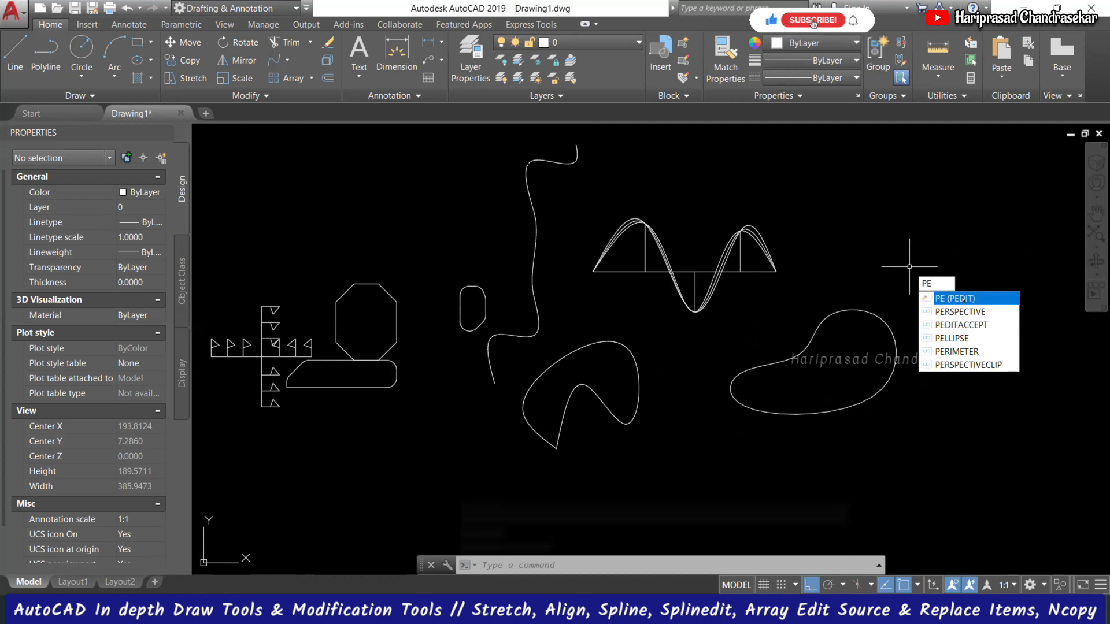
left_click(957, 299)
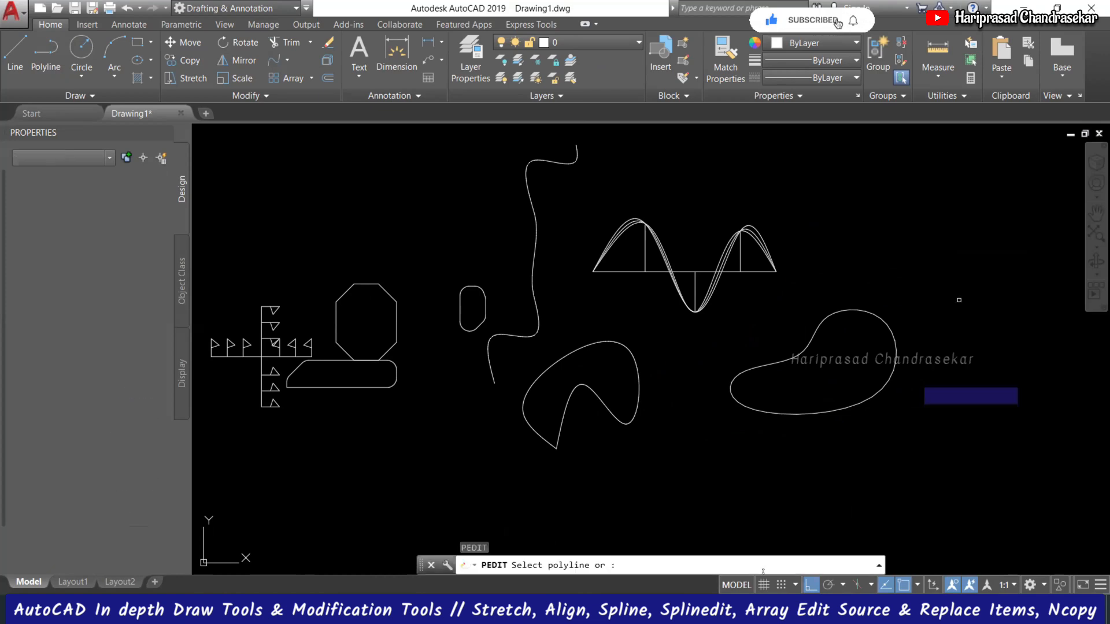
left_click(778, 363)
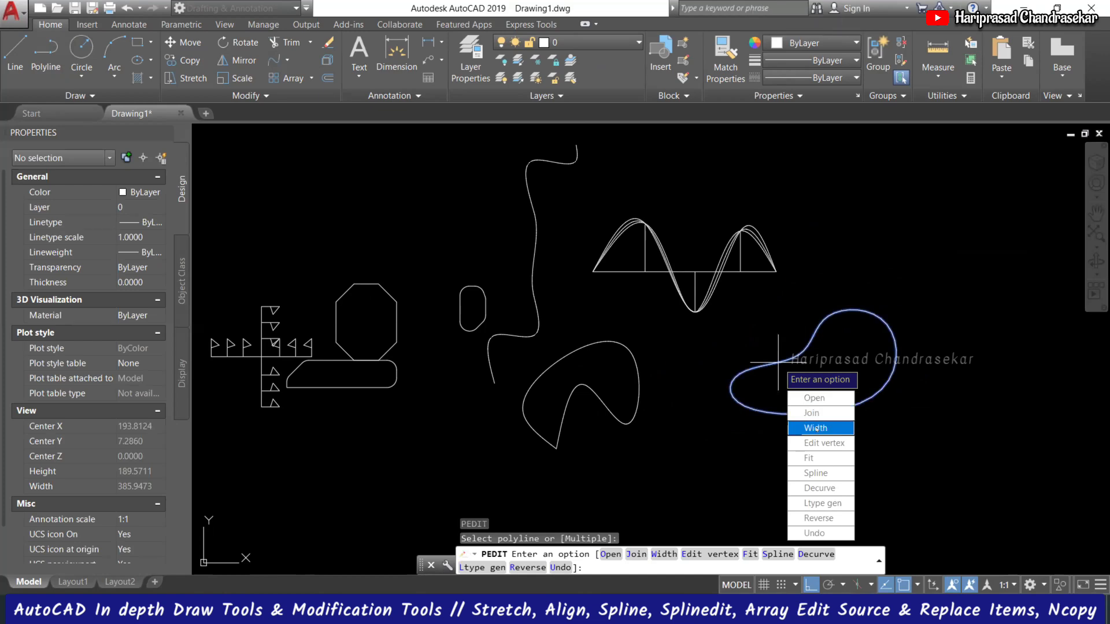
left_click(815, 427)
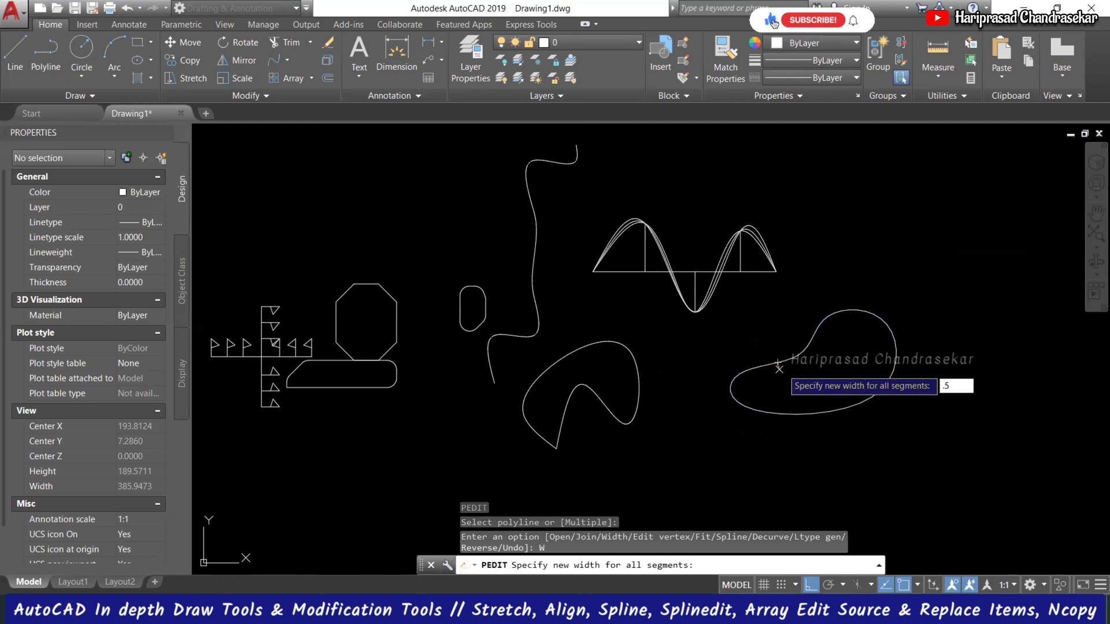
type(".5")
key("Return")
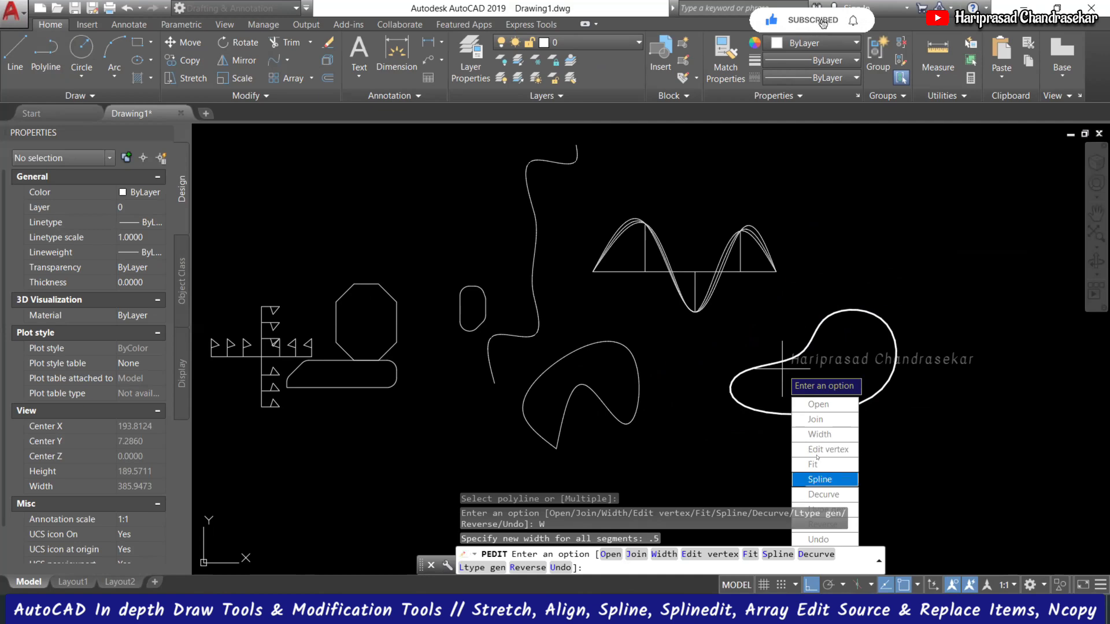
Step: Try the Spline and Fit curves on the widened polyline and decurve it back to straight segments
left_click(823, 495)
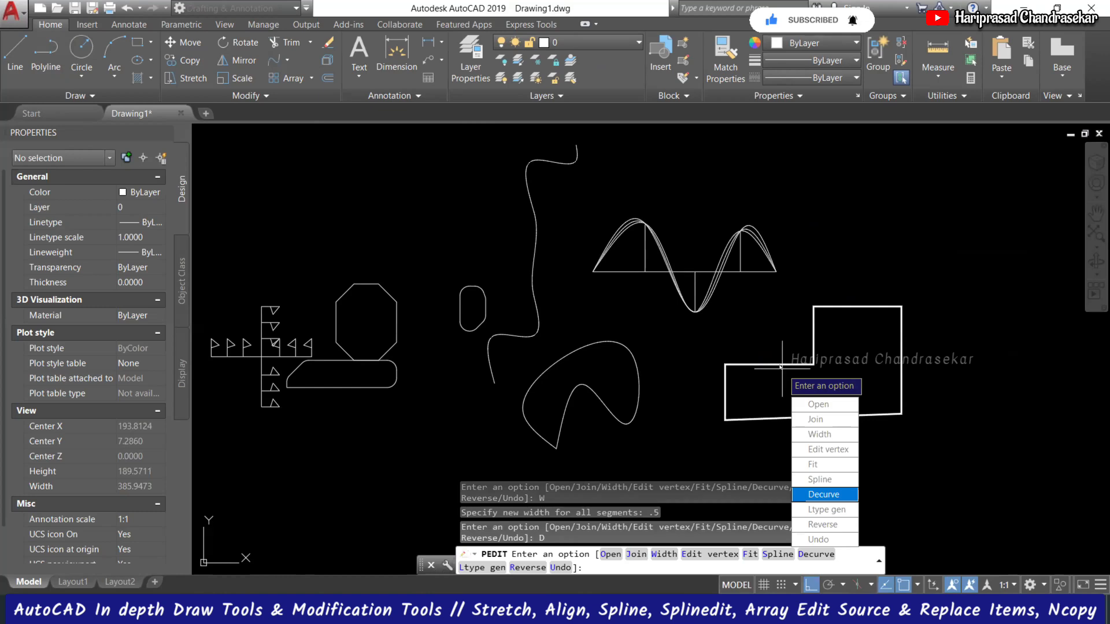
left_click(821, 481)
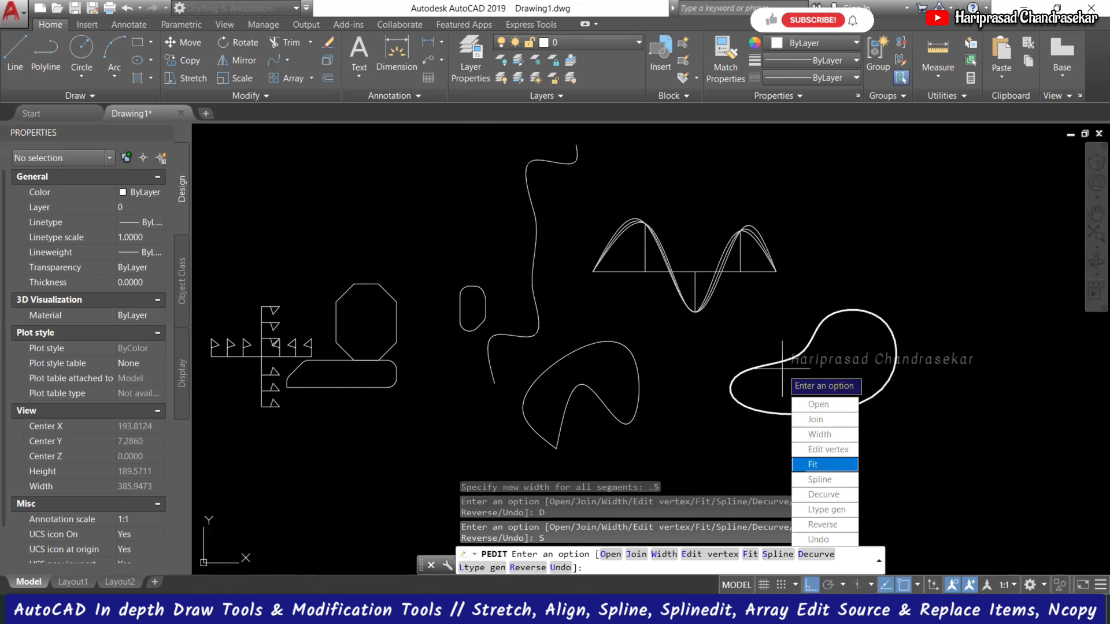
left_click(812, 464)
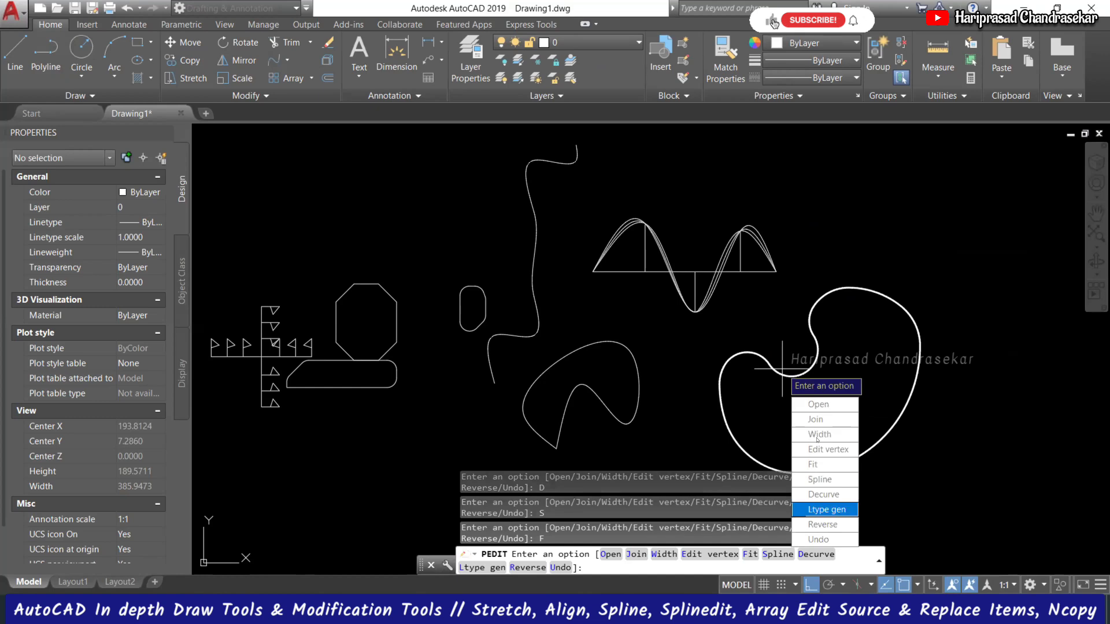
left_click(823, 494)
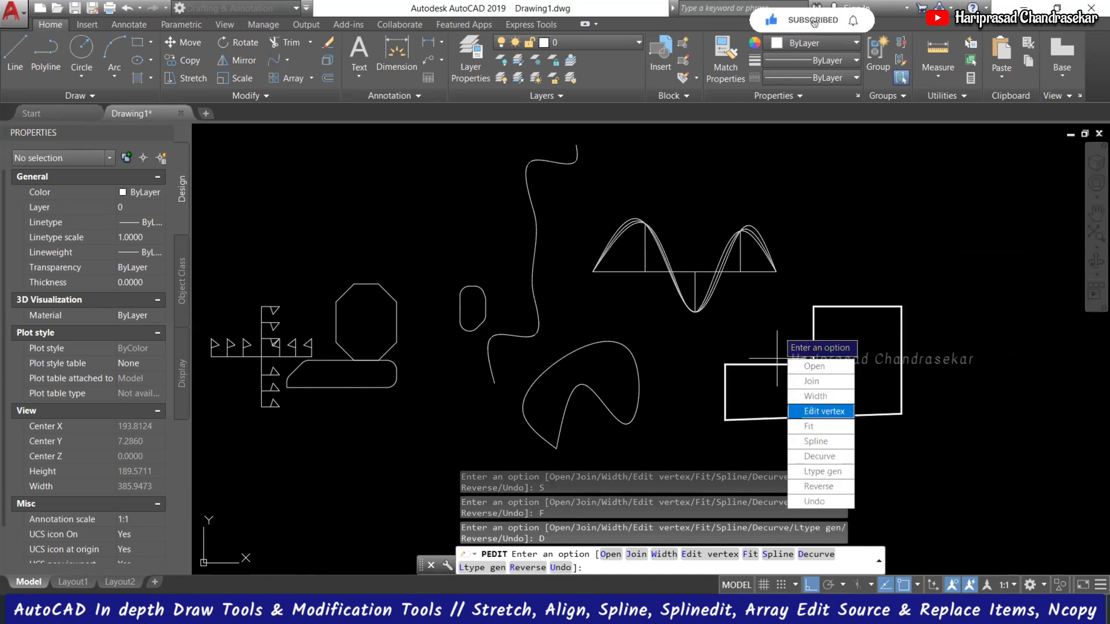
Step: Insert two vertices after the upper corner of the polyline's lower step, one on the horizontal edge and one raised above it with Ortho off
left_click(811, 411)
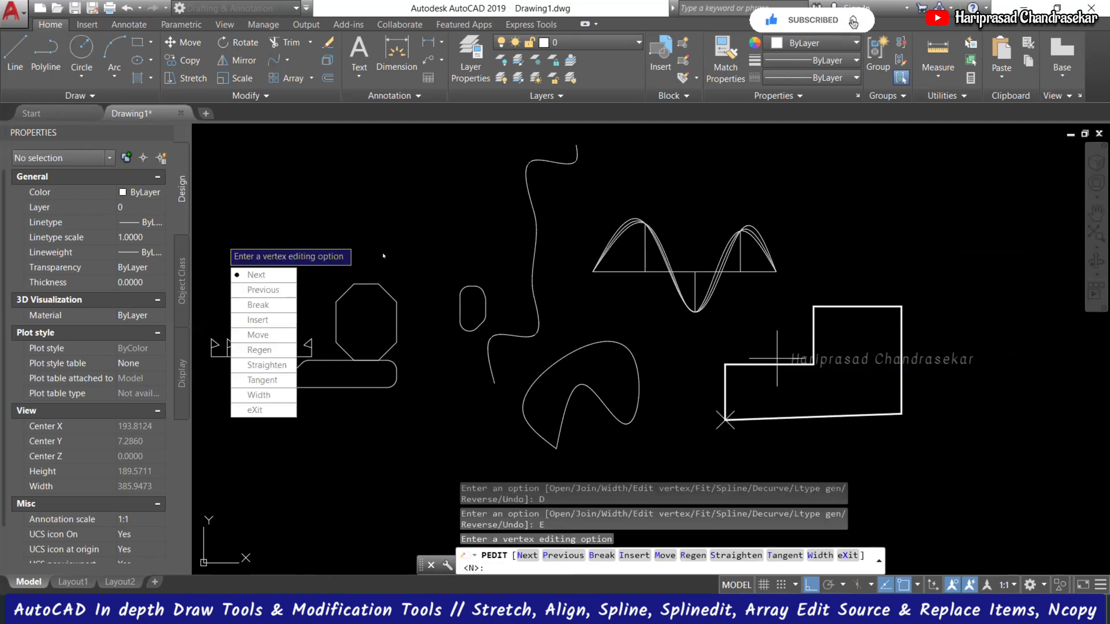
left_click(269, 273)
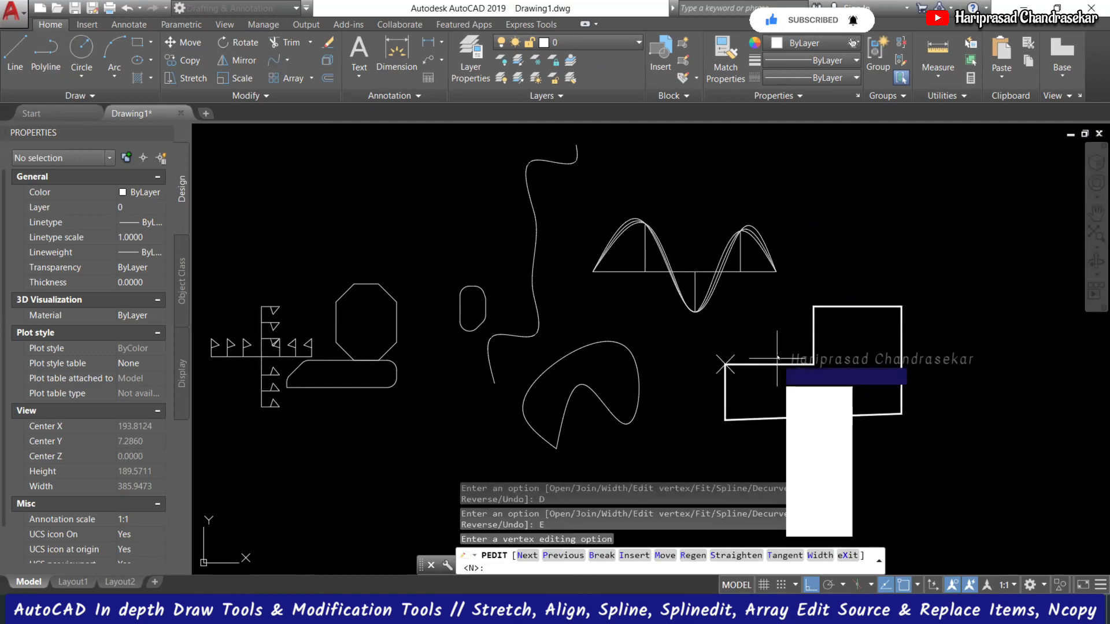
left_click(835, 440)
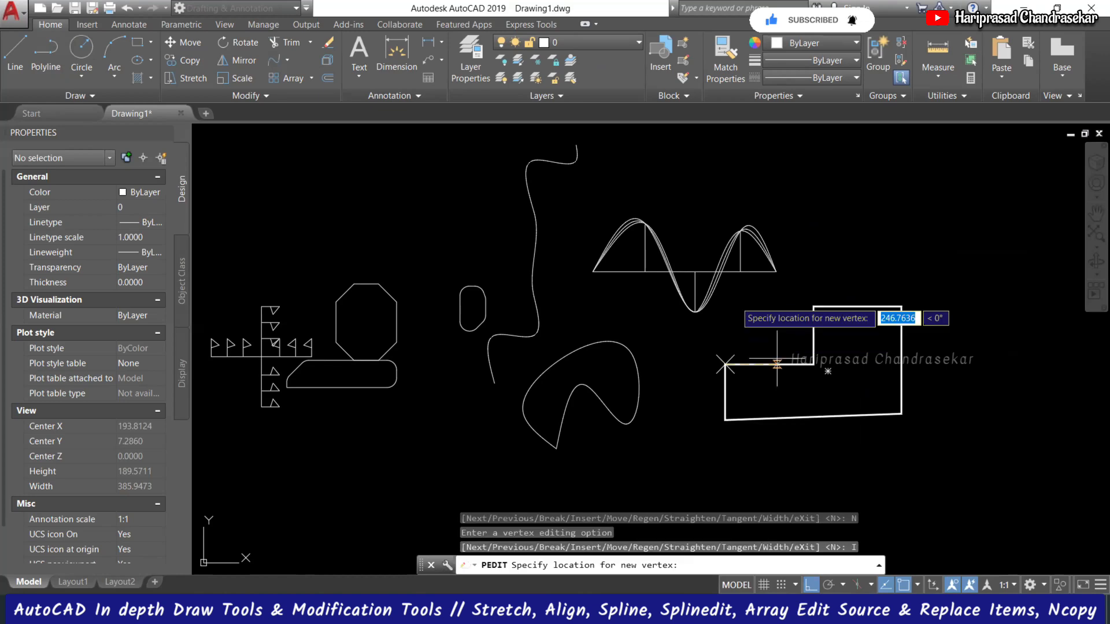
scroll(780, 324, "up", 4)
left_click(768, 318)
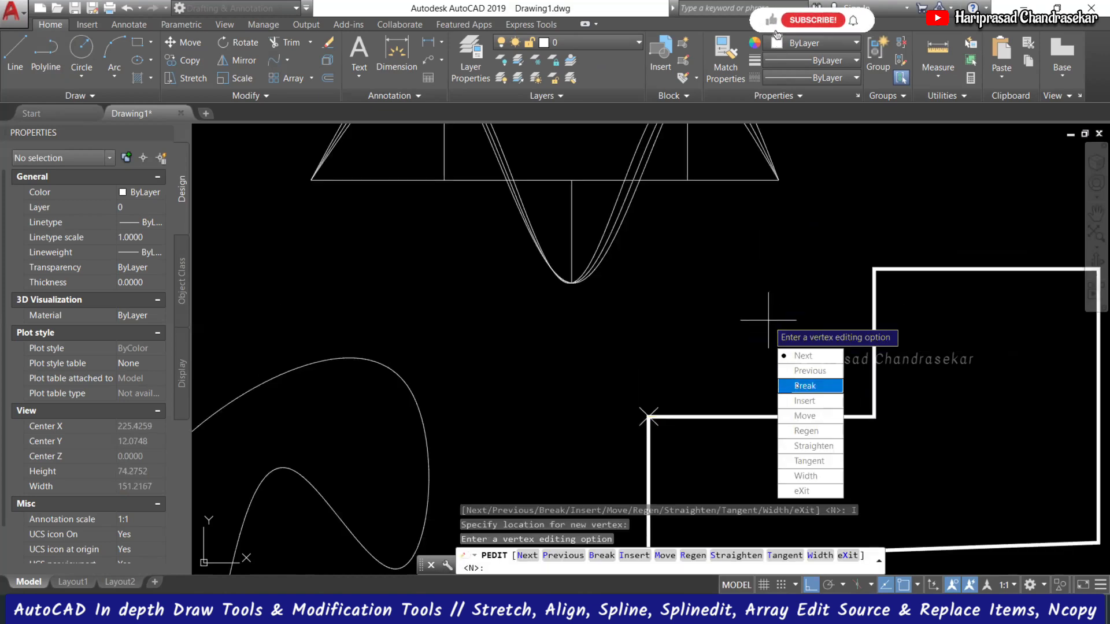
left_click(805, 401)
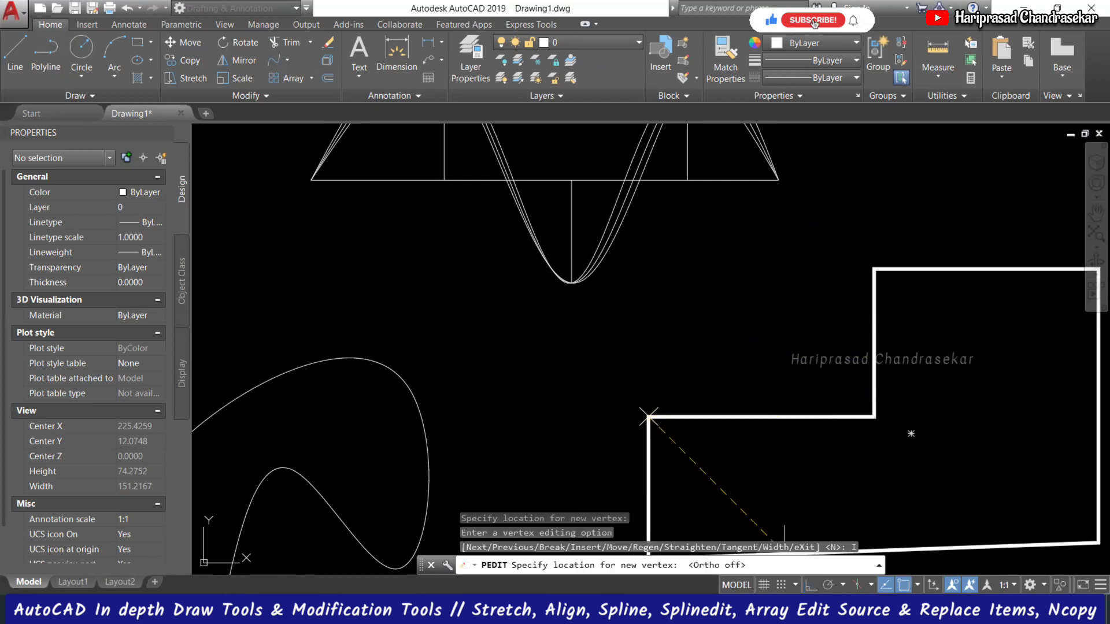
left_click(759, 317)
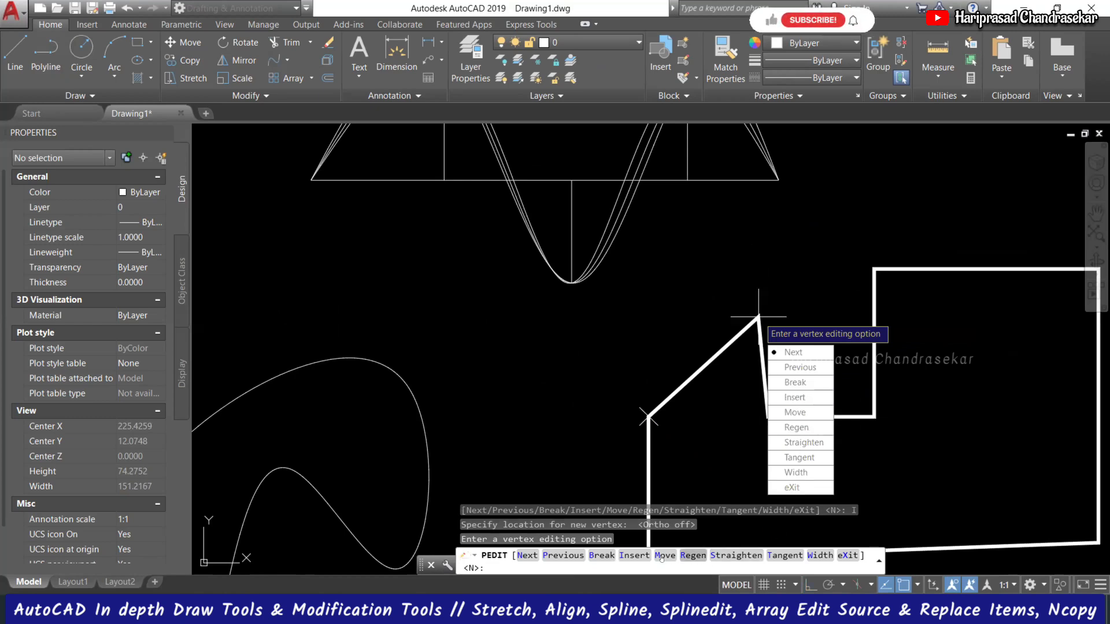
Step: Break the polyline between the raised peak vertex and the next vertex on the horizontal edge
left_click(530, 553)
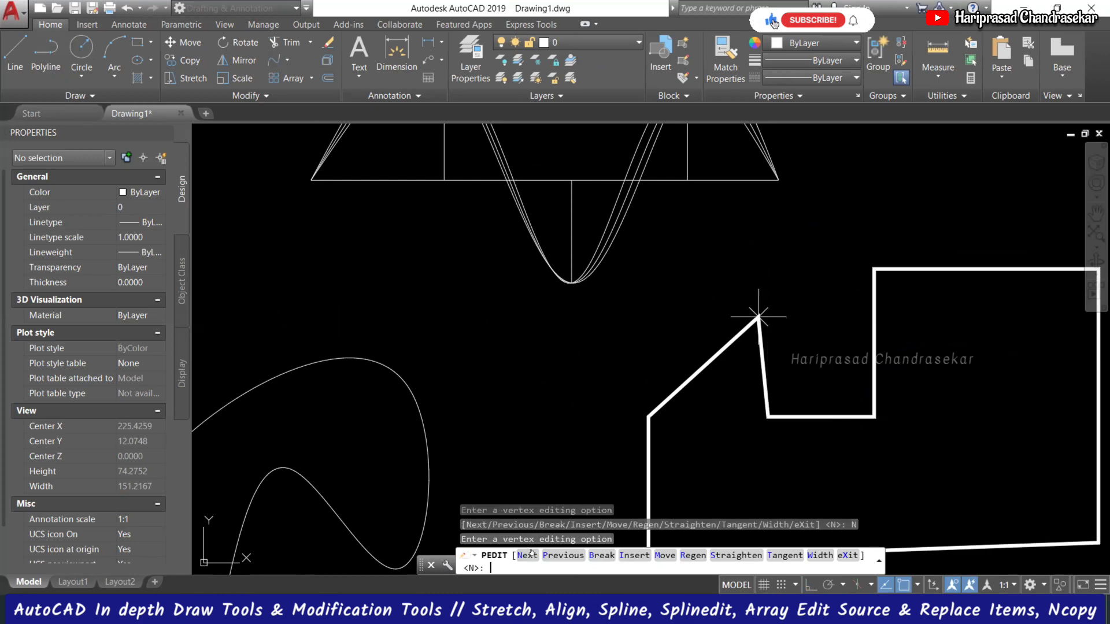
left_click(601, 556)
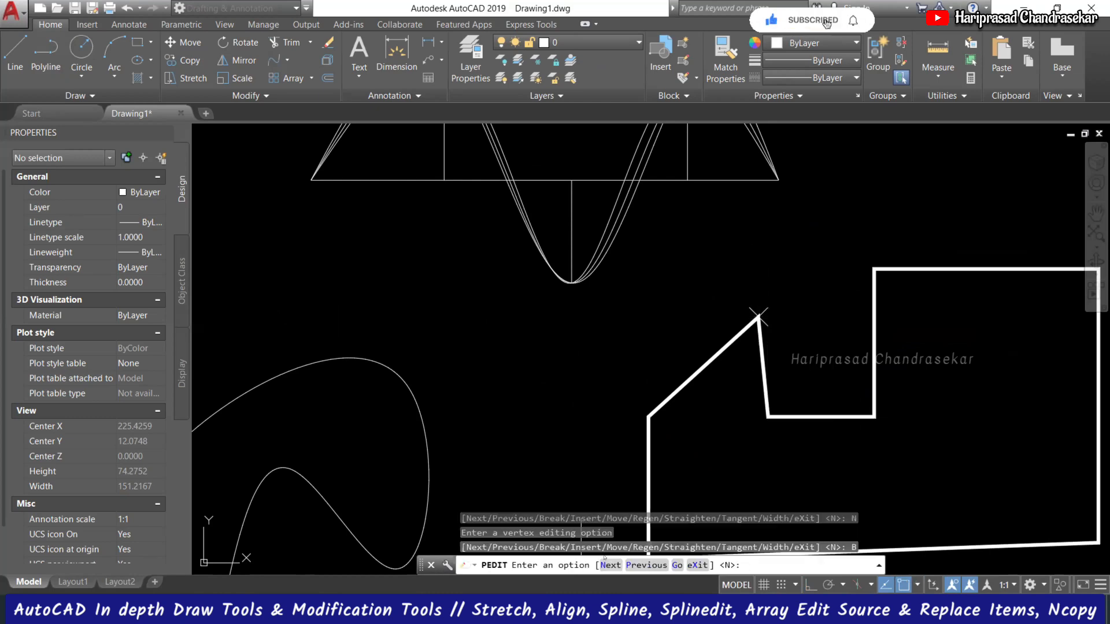
left_click(608, 565)
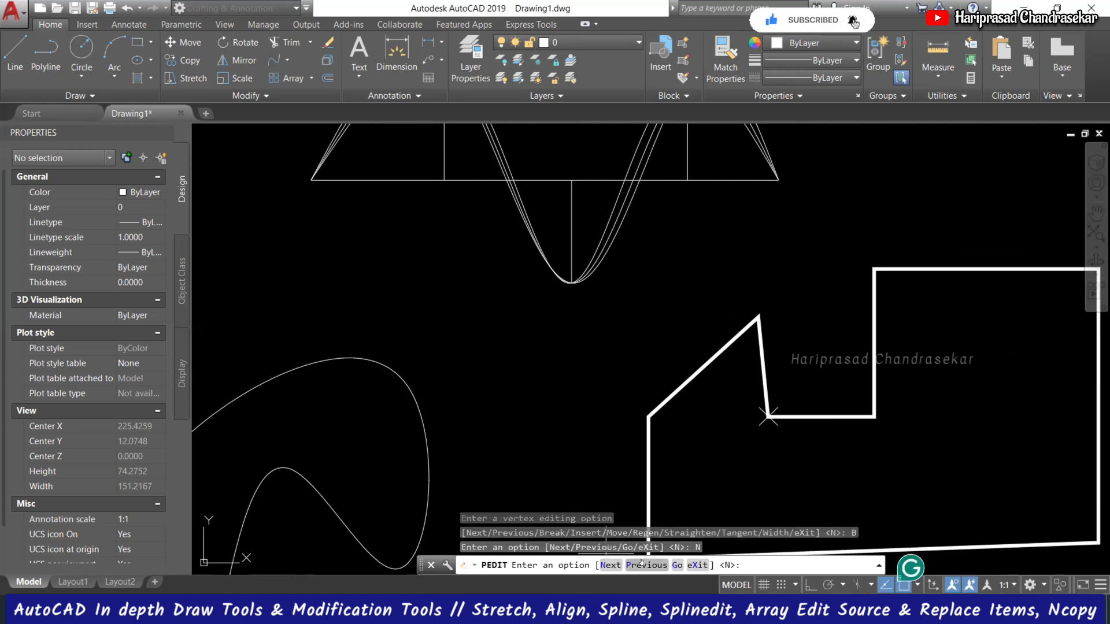
left_click(677, 565)
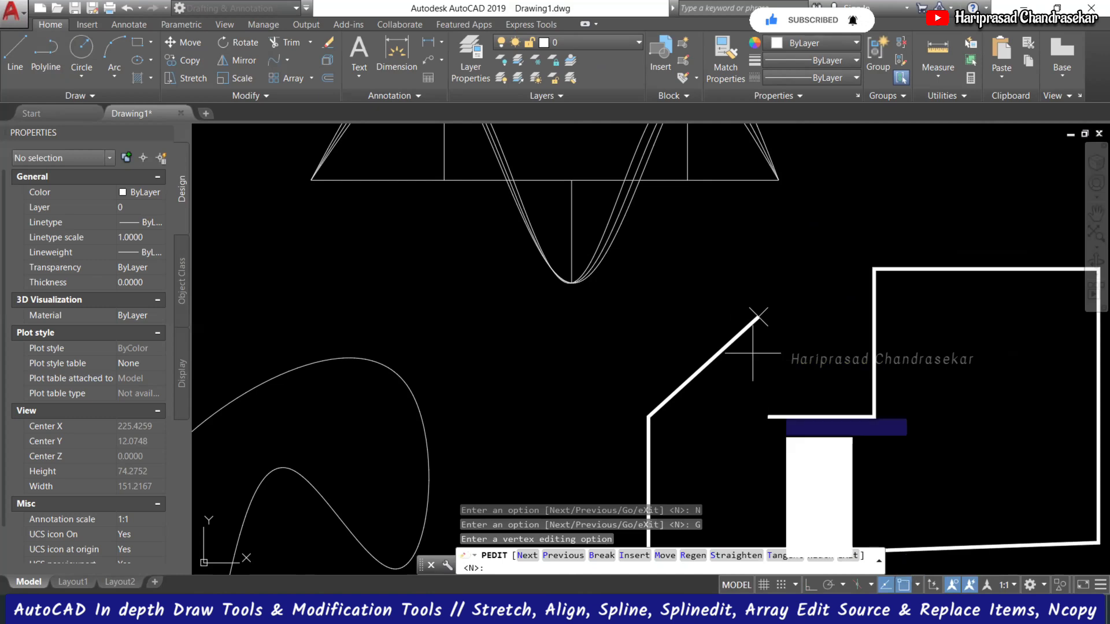
key("Down")
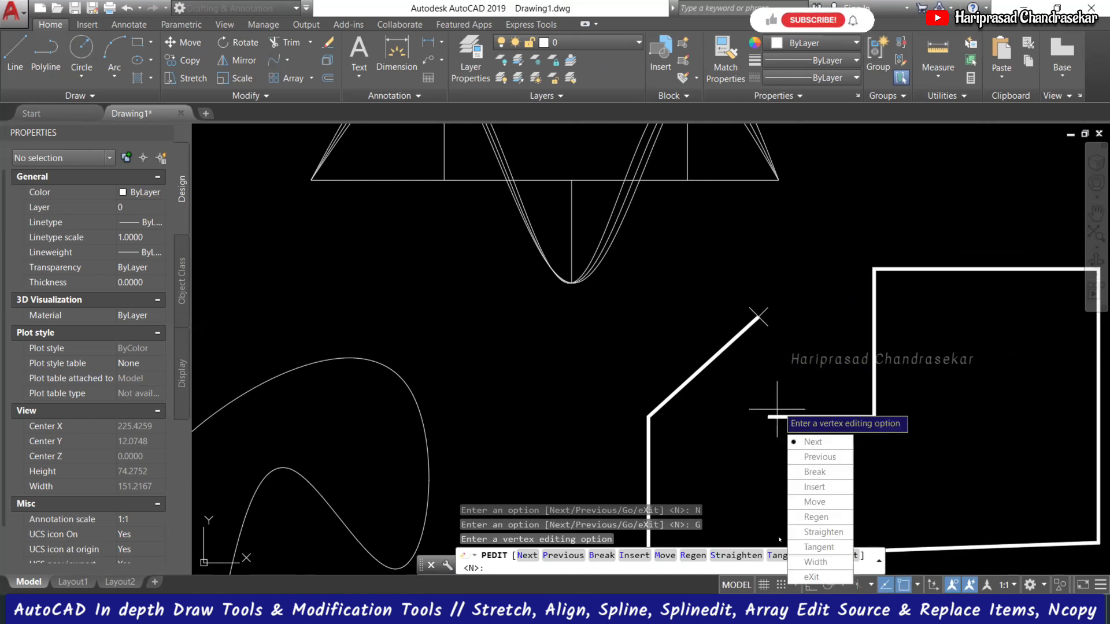
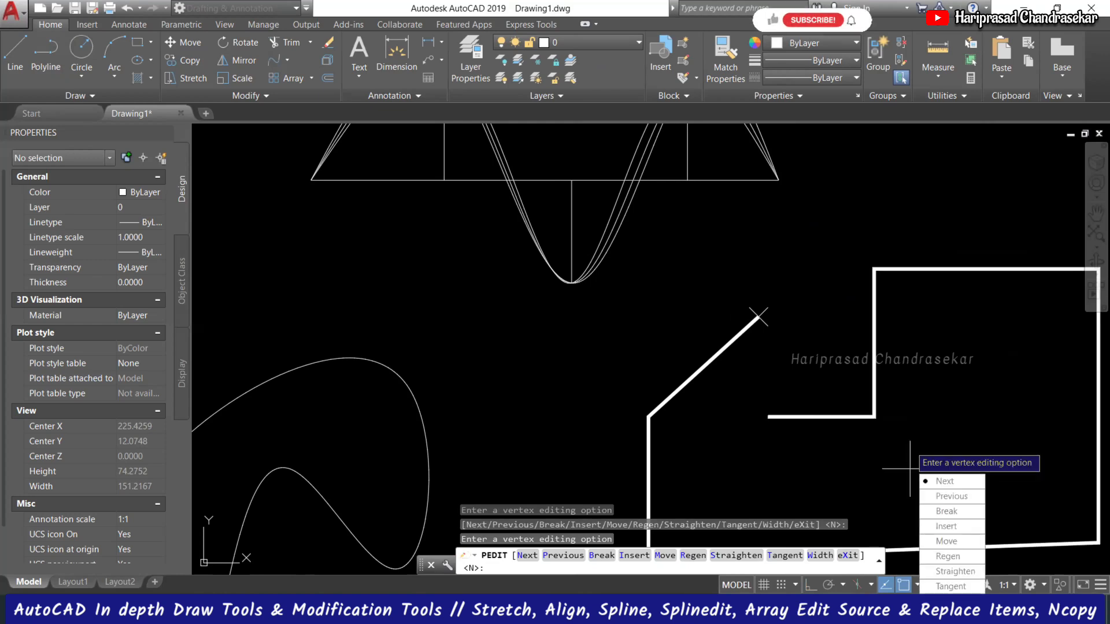
Step: Leave Polyline Edit and select the stepped outline to inspect how the break split the polyline
key("Escape")
key("Escape")
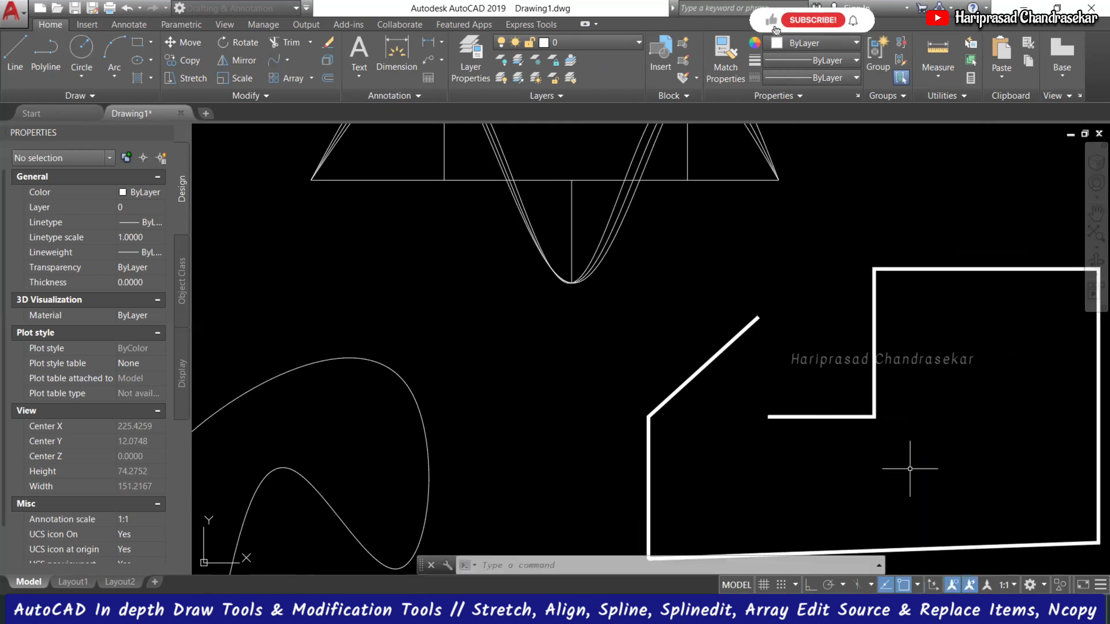
scroll(762, 337, "down", 3)
left_click(831, 375)
scroll(761, 361, "down", 2)
scroll(763, 359, "up", 2)
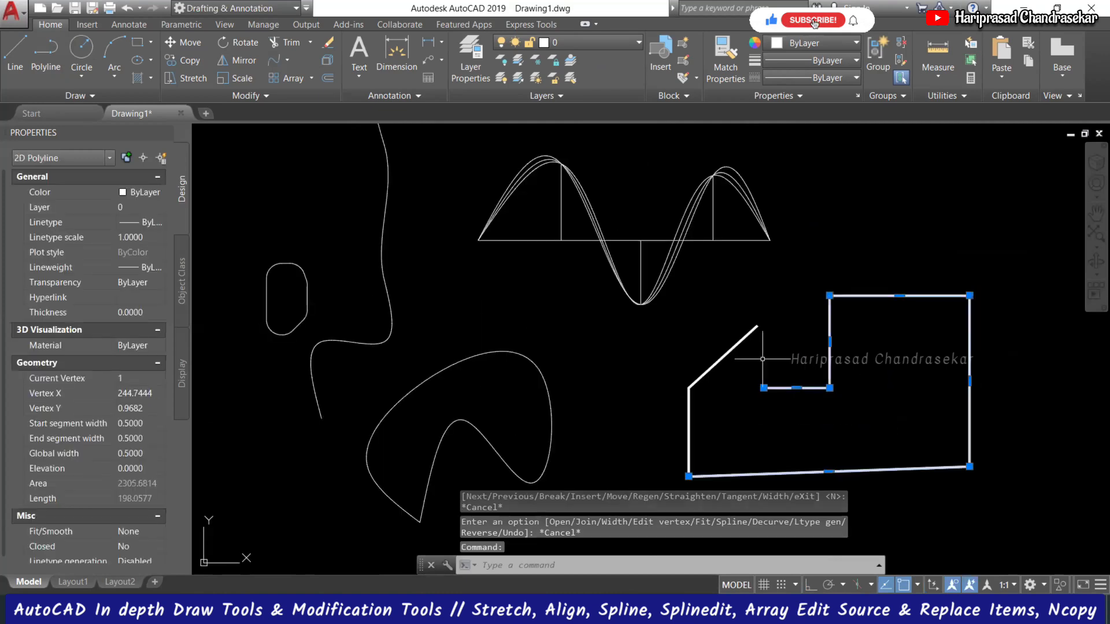
key("Escape")
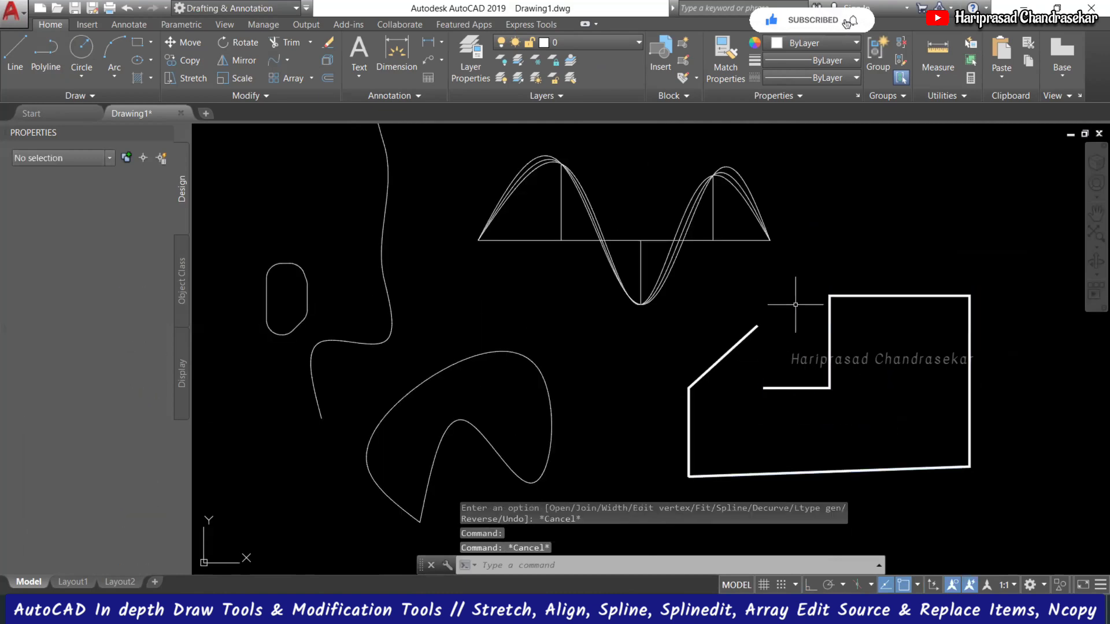
Step: Join the sloped piece and the stepped outline back into a single polyline with Polyline Edit's Join option
type("pe")
key("Return")
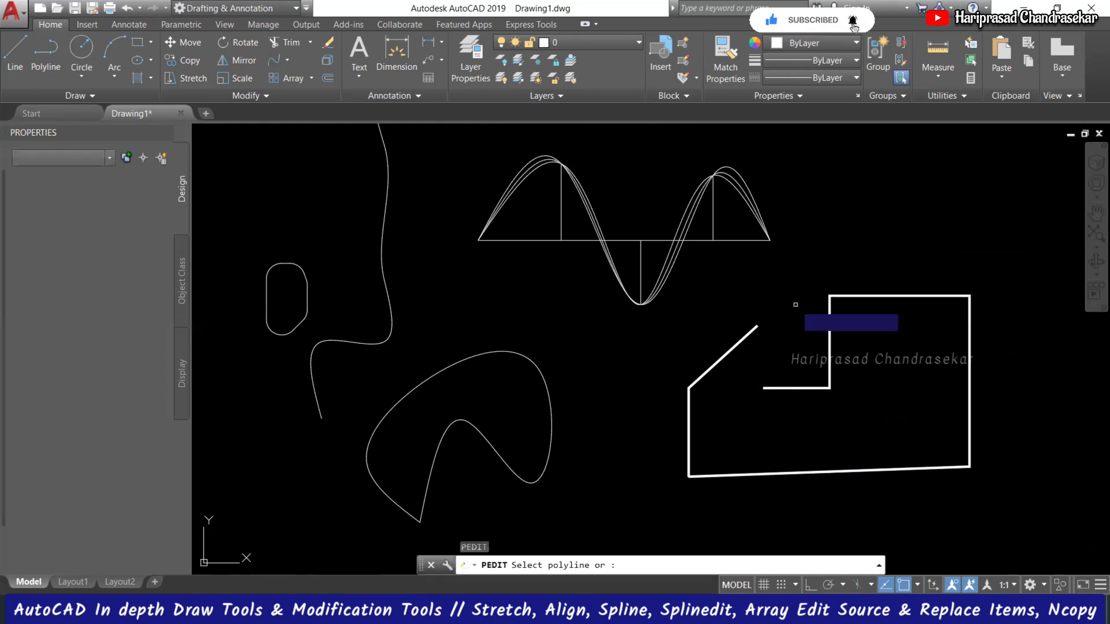
left_click(798, 389)
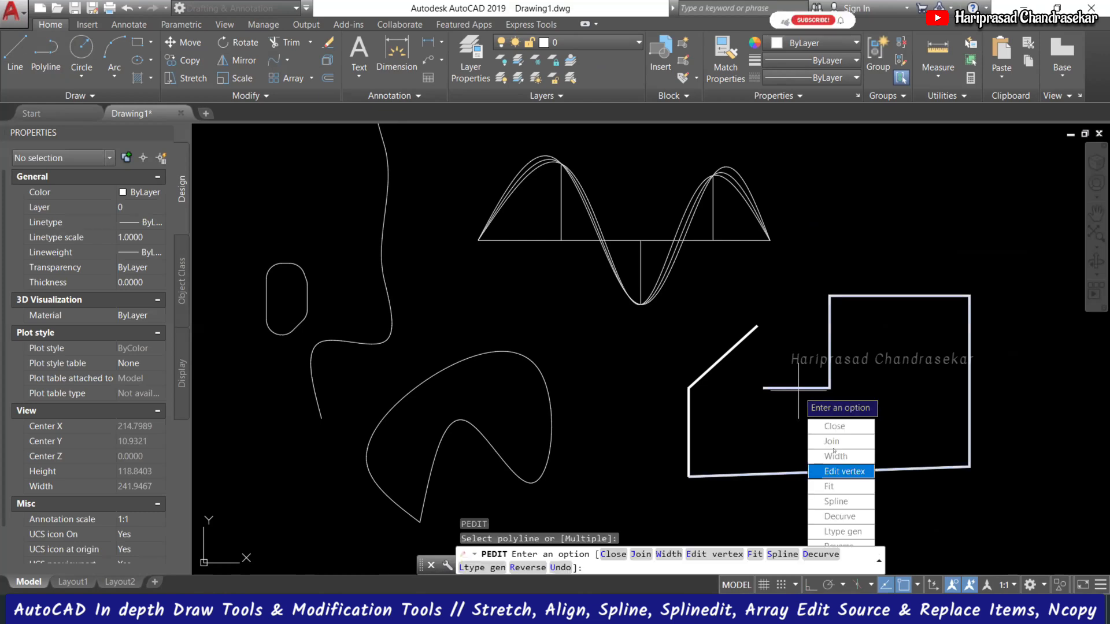
left_click(834, 449)
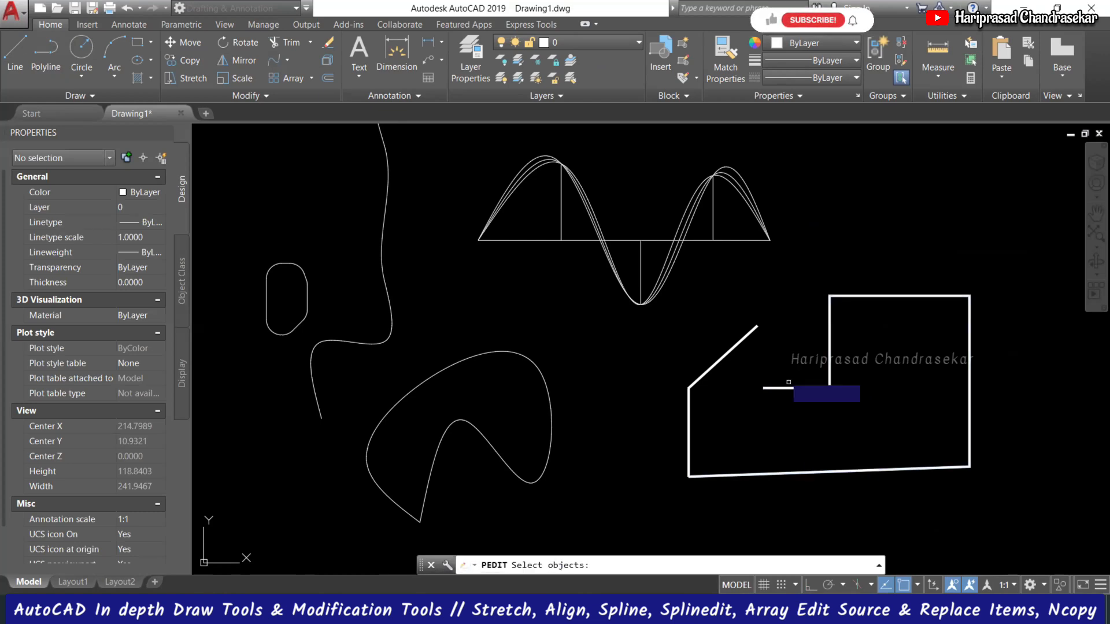
left_click(750, 335)
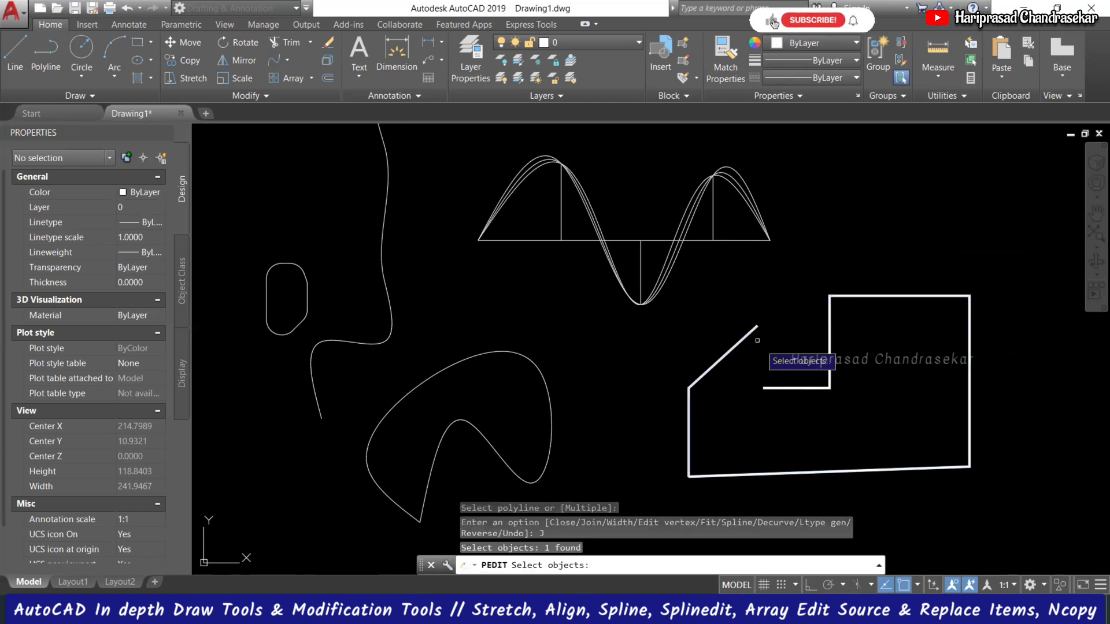
left_click(782, 386)
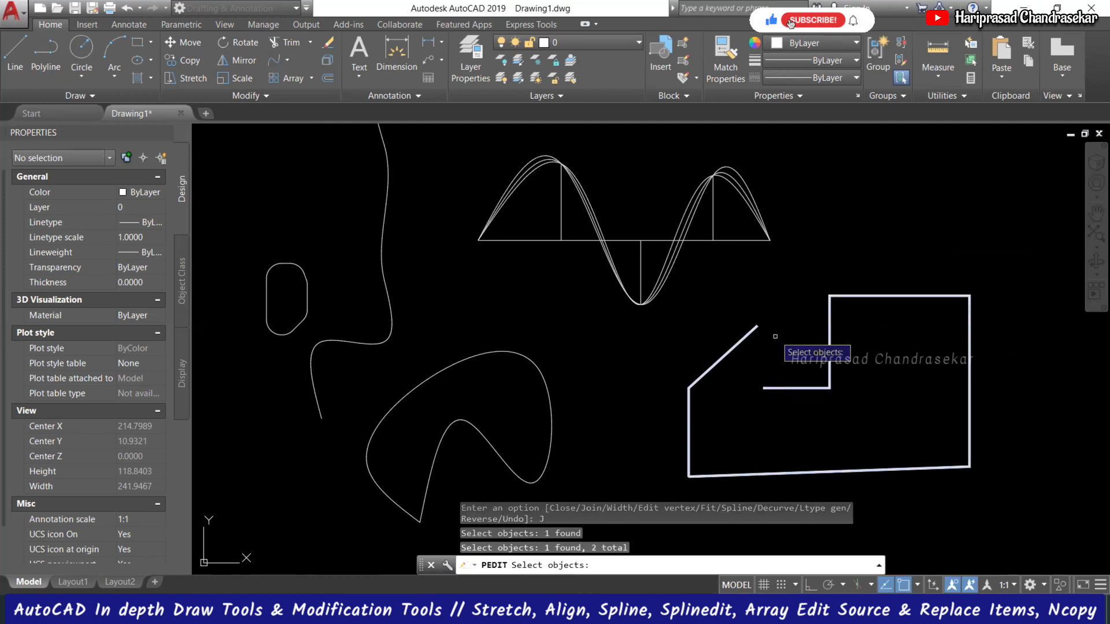
left_click(792, 310)
left_click(743, 400)
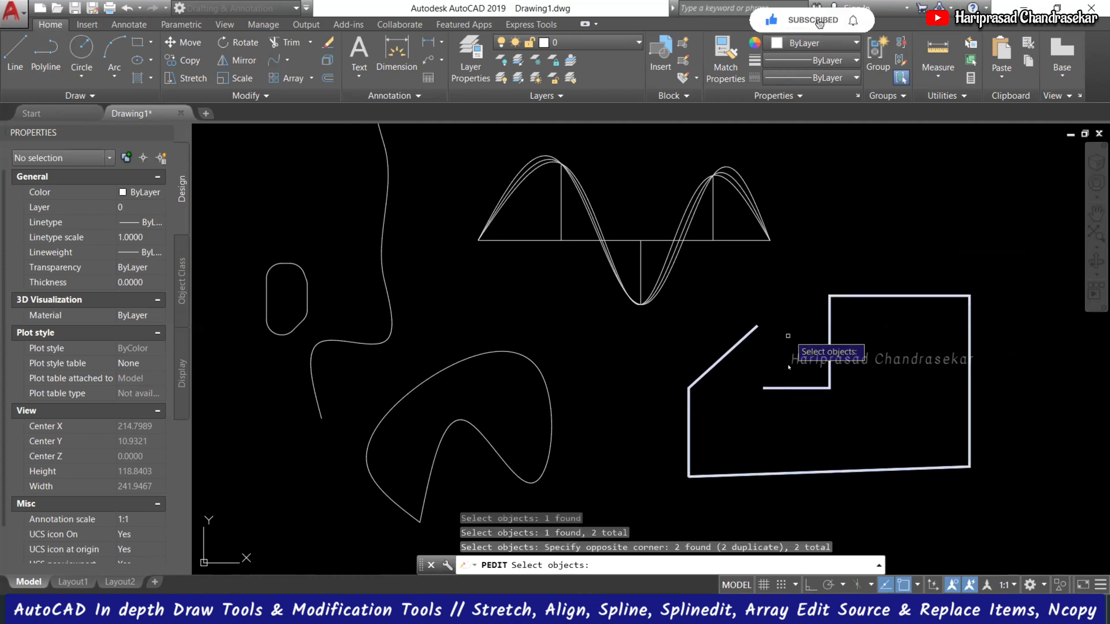
key("Return")
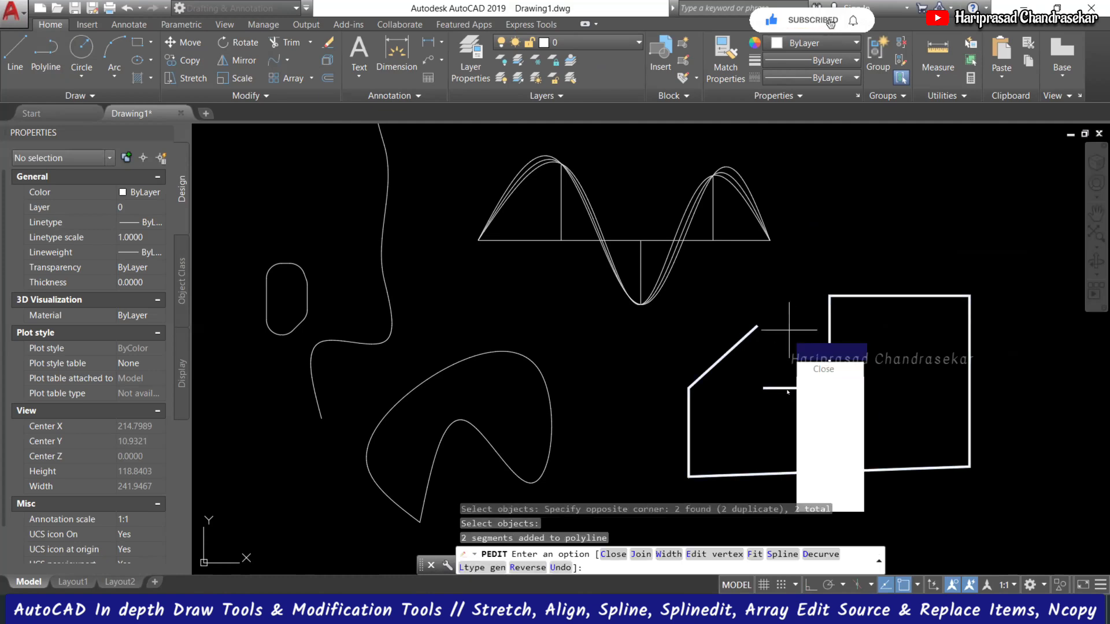
key("Return")
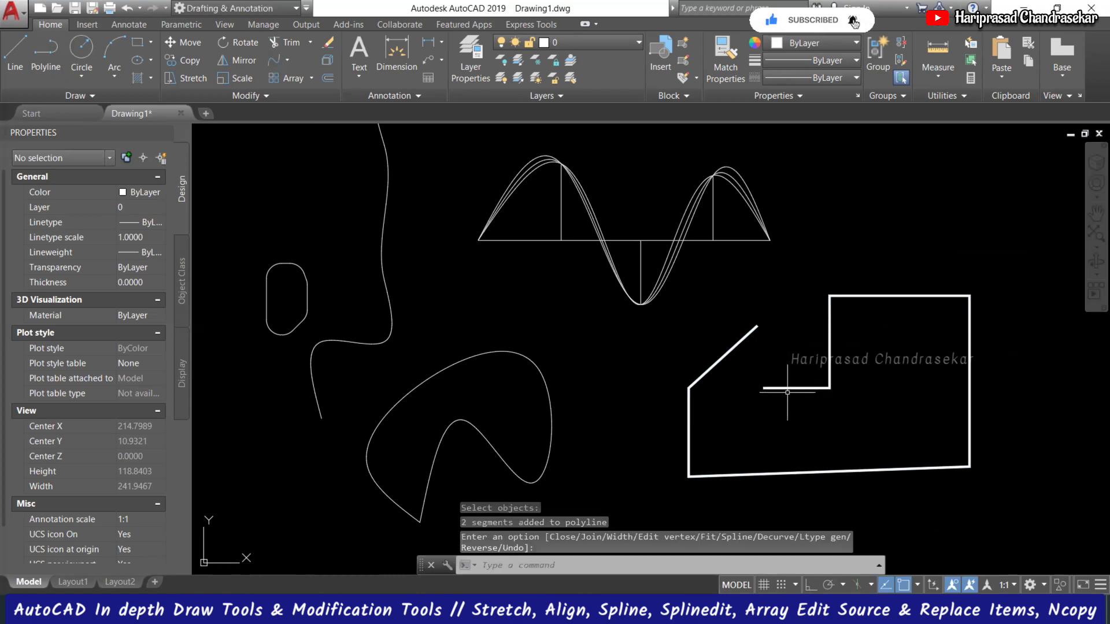
left_click(789, 388)
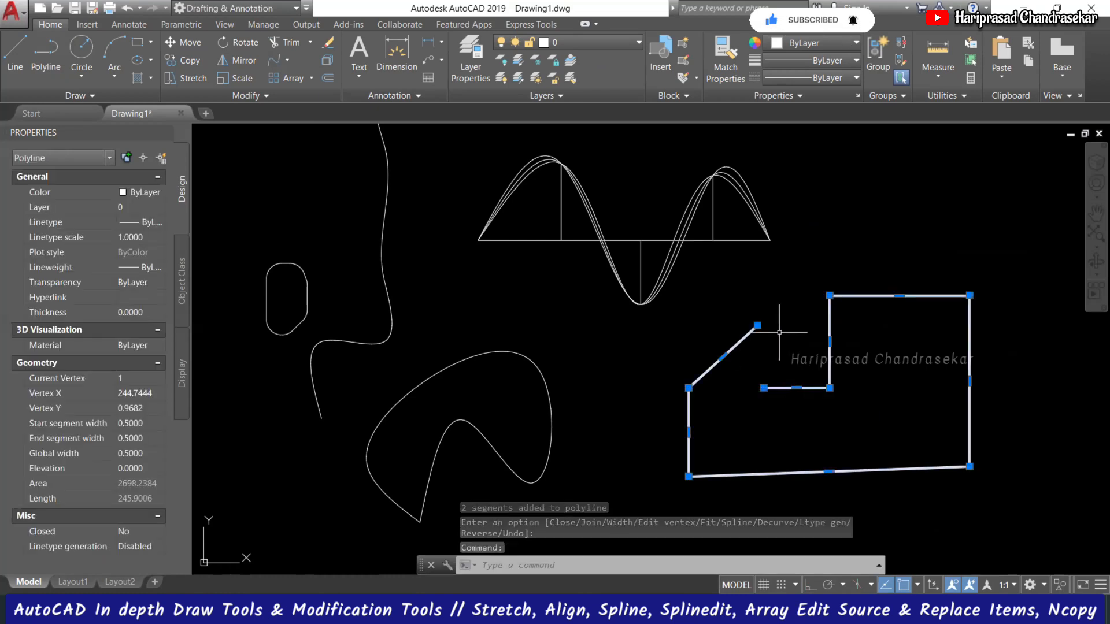
key("Escape")
Step: Close the joined polyline with Polyline Edit, bridging the gap between the raised peak and the horizontal edge
type("p")
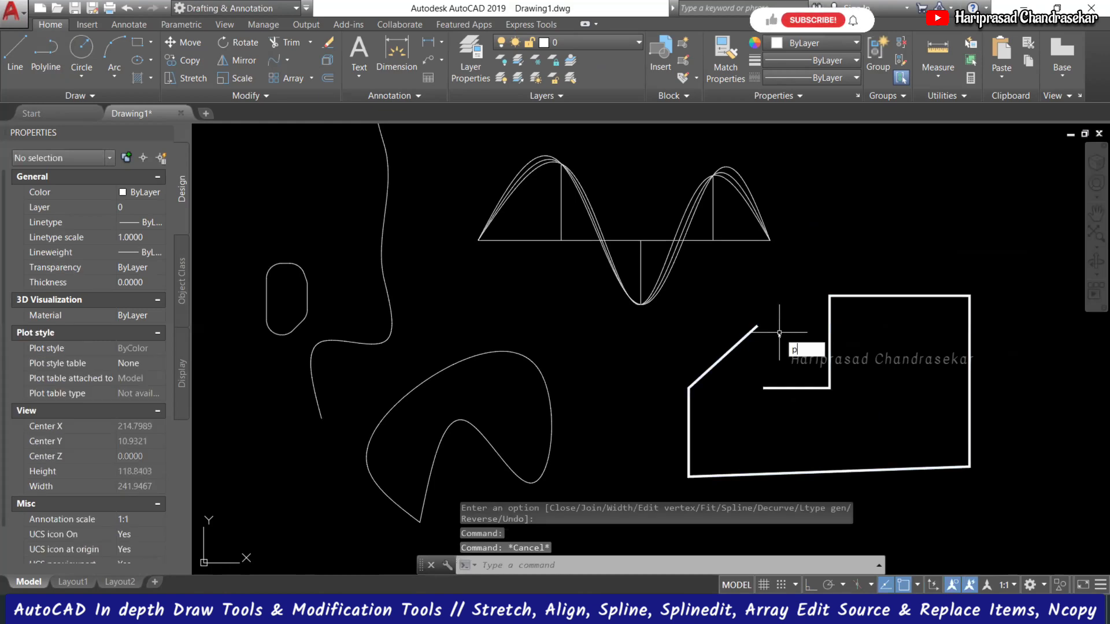
type("e")
key("Return")
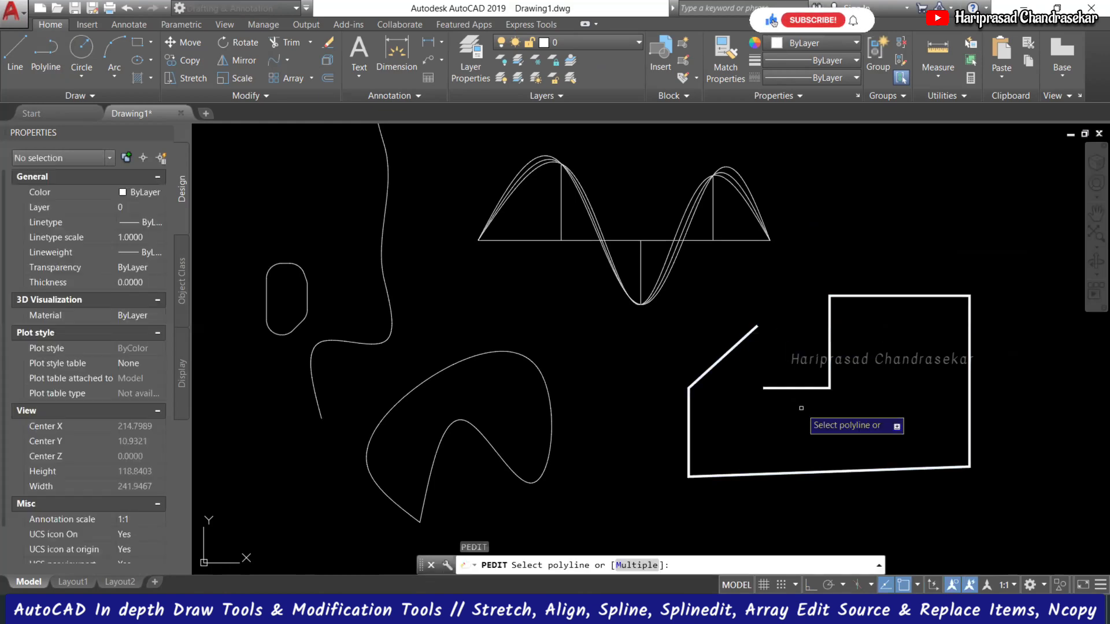
left_click(805, 389)
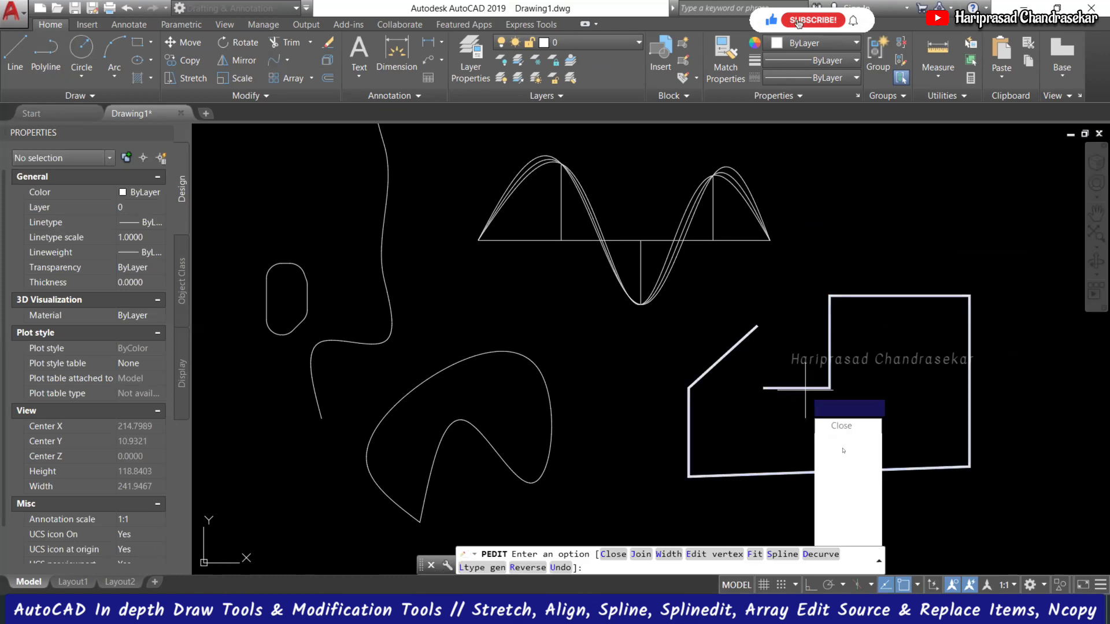
left_click(838, 425)
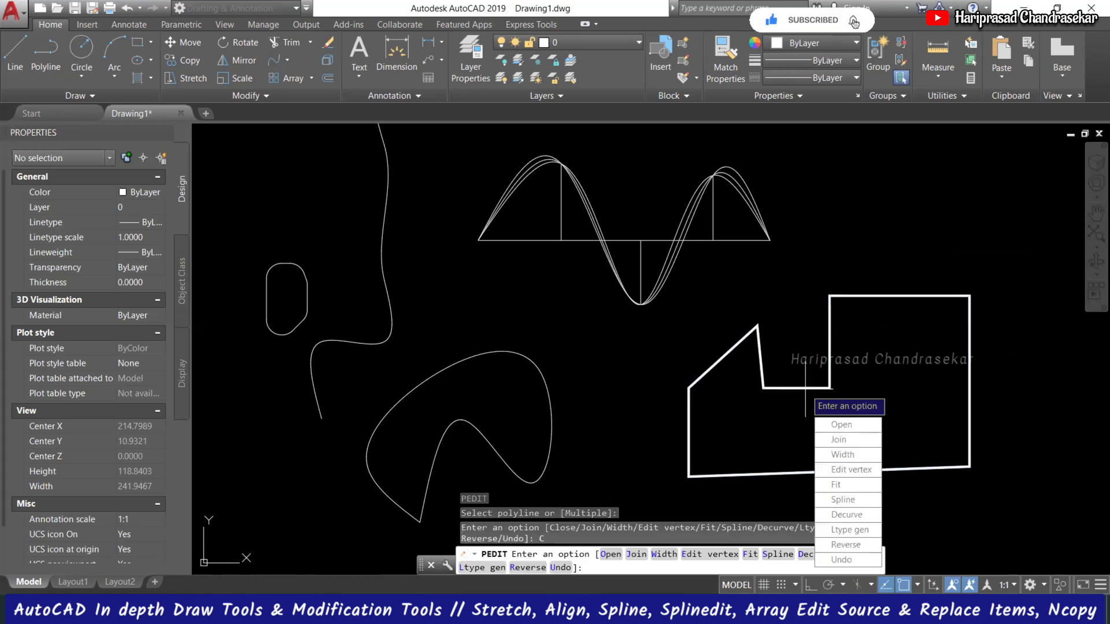
key("Escape")
Step: Convert the closed curved spline to a polyline with a precision of 10 using Spline Edit, and inspect its vertices
scroll(755, 375, "down", 1)
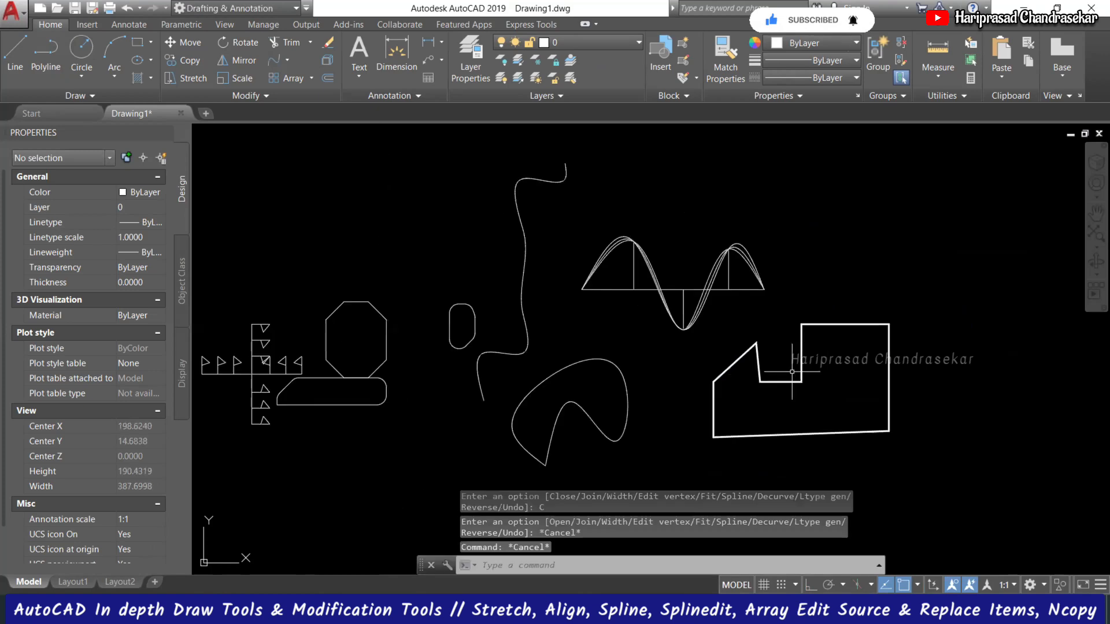
scroll(814, 336, "down", 1)
scroll(834, 288, "up", 1)
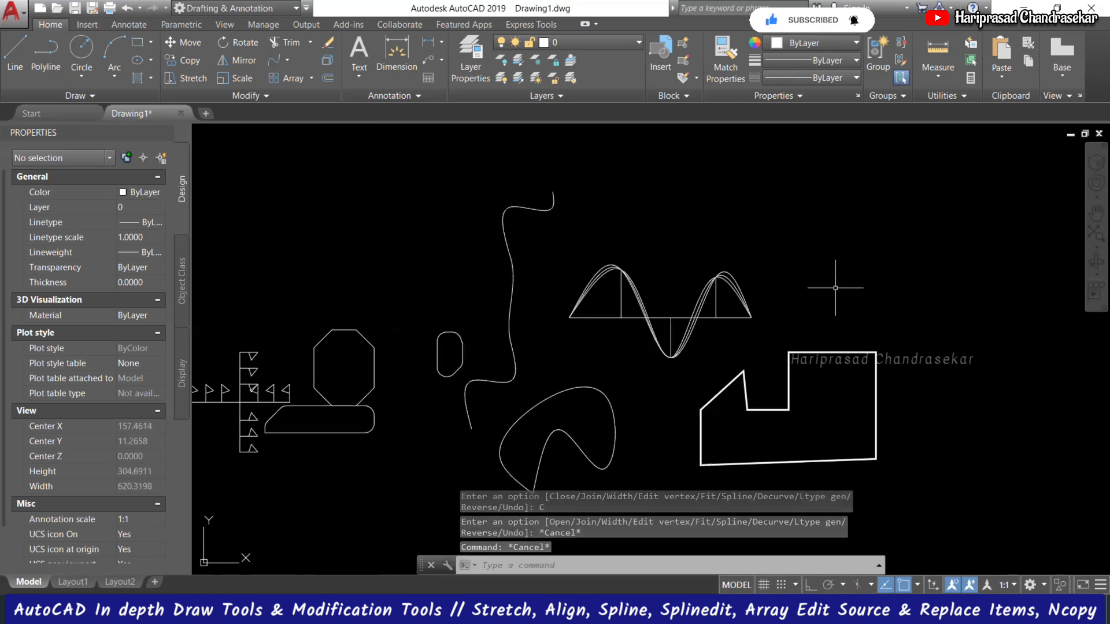
middle_click_drag(575, 424, 595, 367)
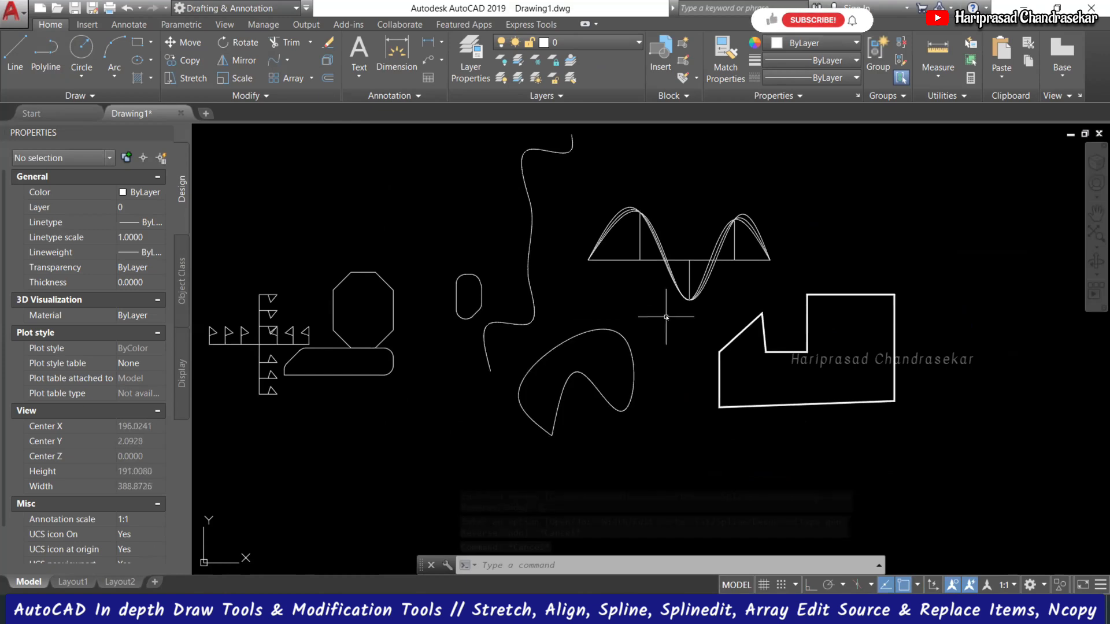
type("spline")
key("Return")
left_click(624, 338)
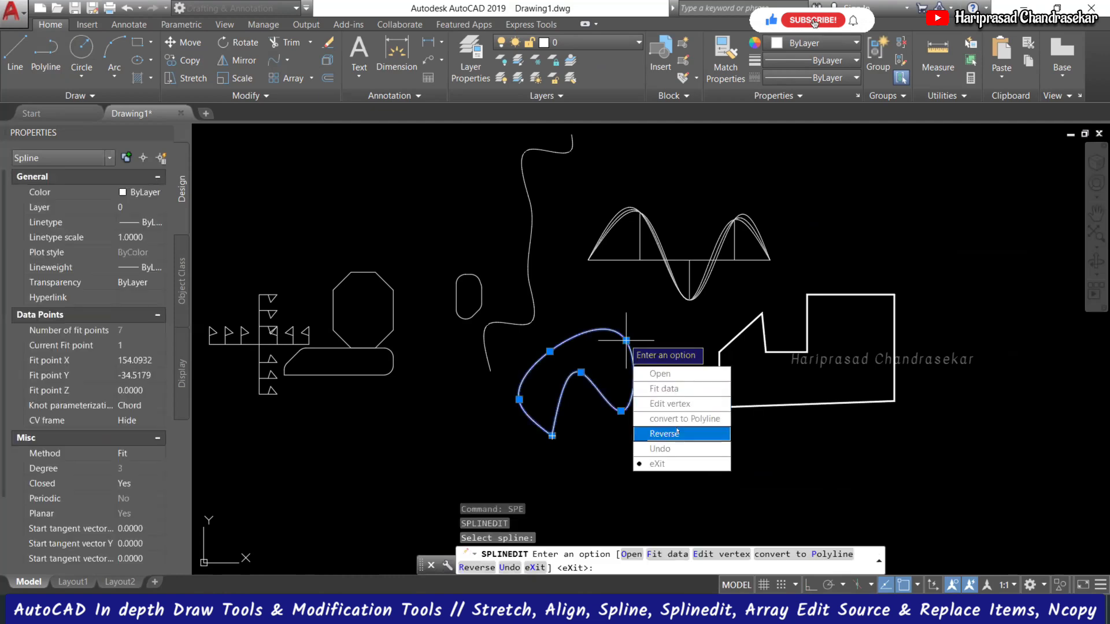
left_click(677, 419)
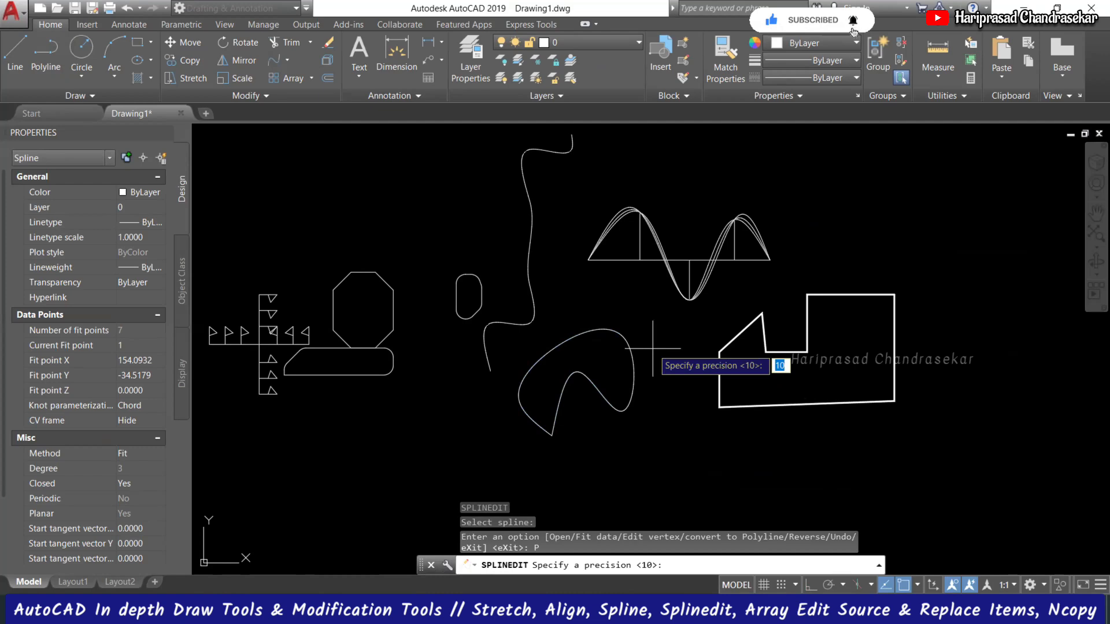
key("Return")
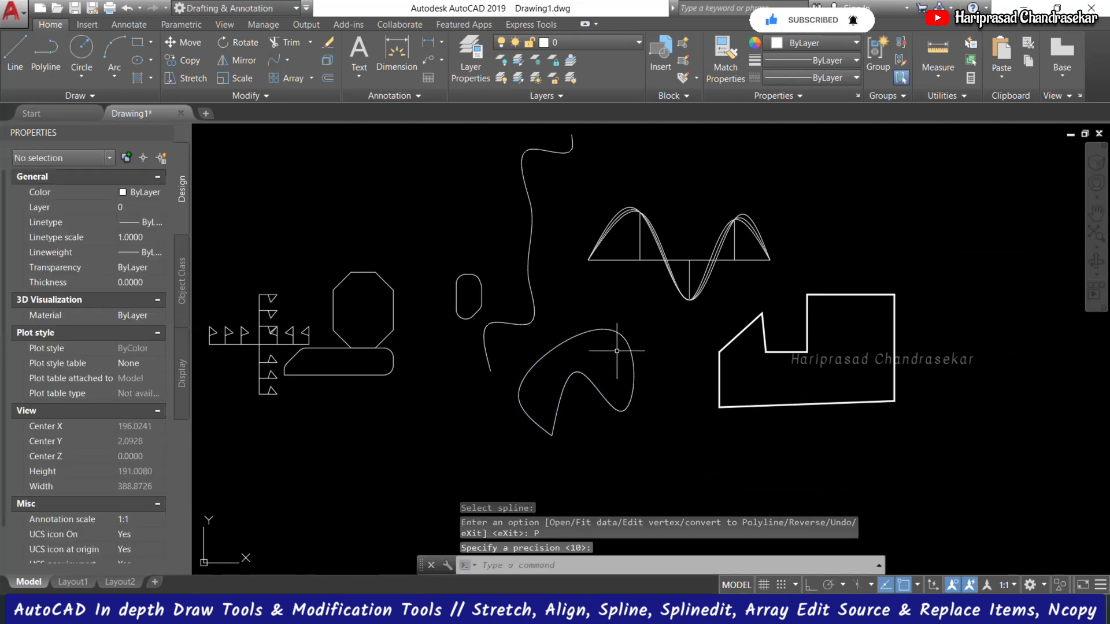
left_click(631, 349)
scroll(509, 358, "up", 10)
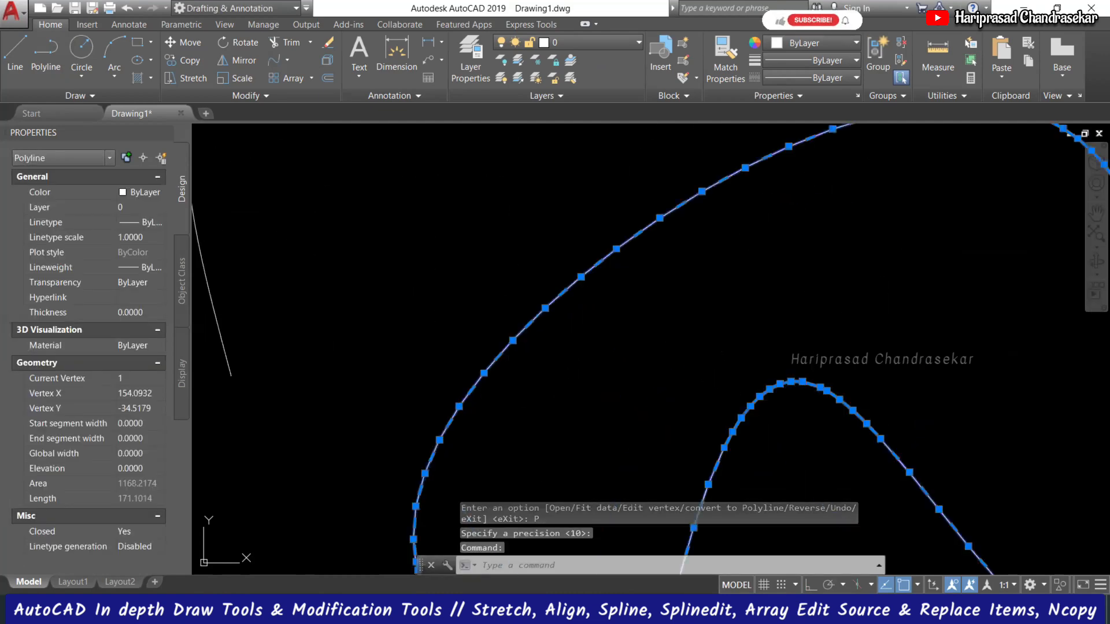
Step: Try Spline Edit on the converted curve, and undo the conversion to restore the spline
key("ctrl+z")
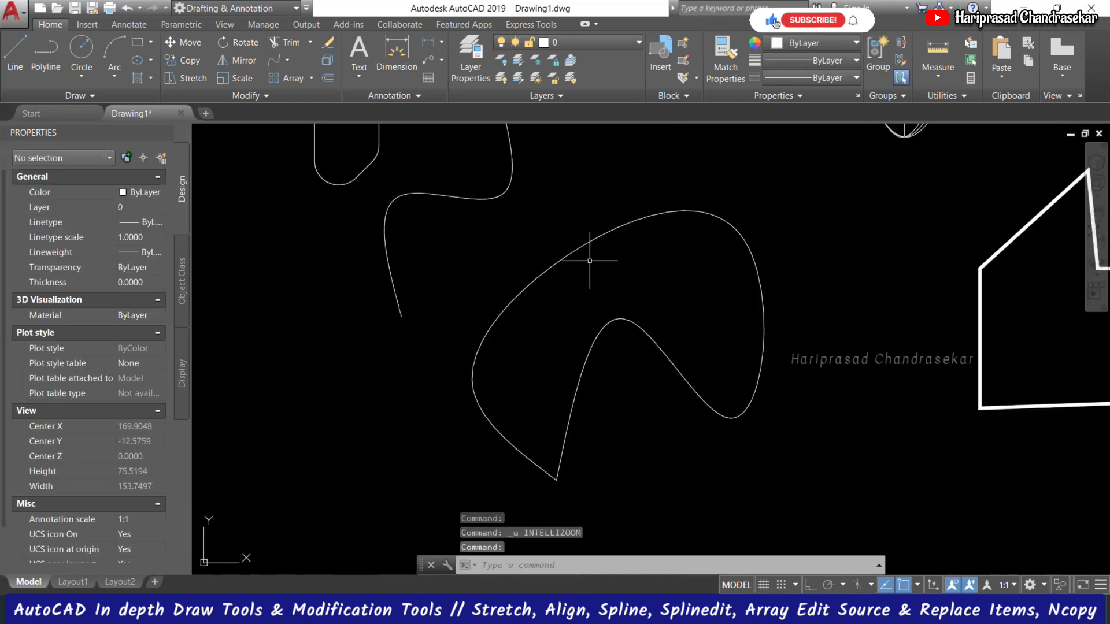
left_click(595, 236)
left_click(575, 224)
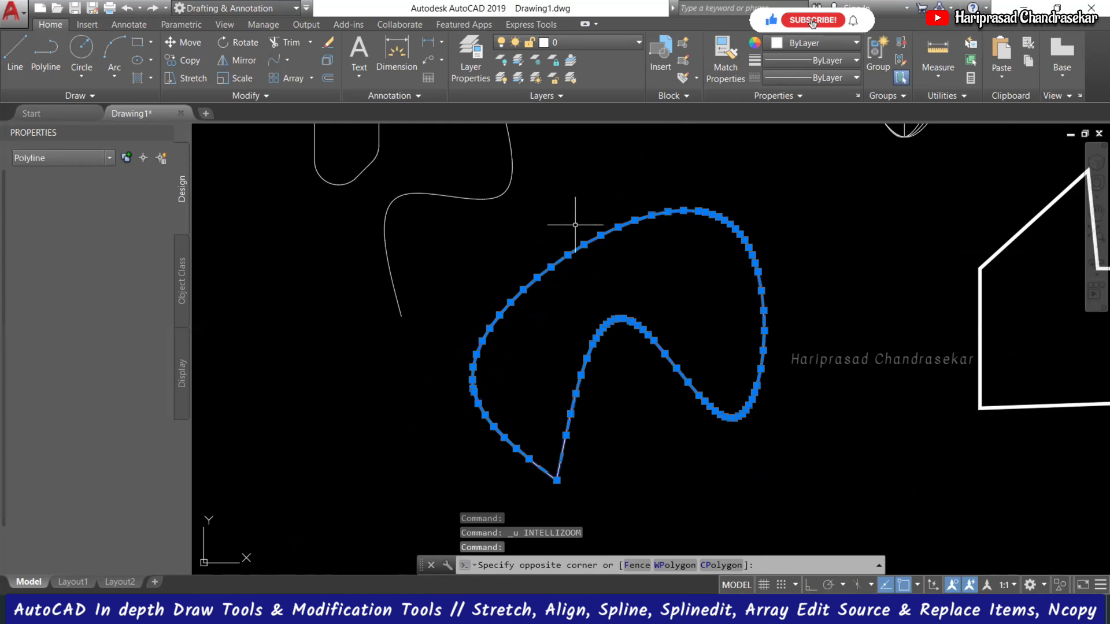
type("spe")
key("Return")
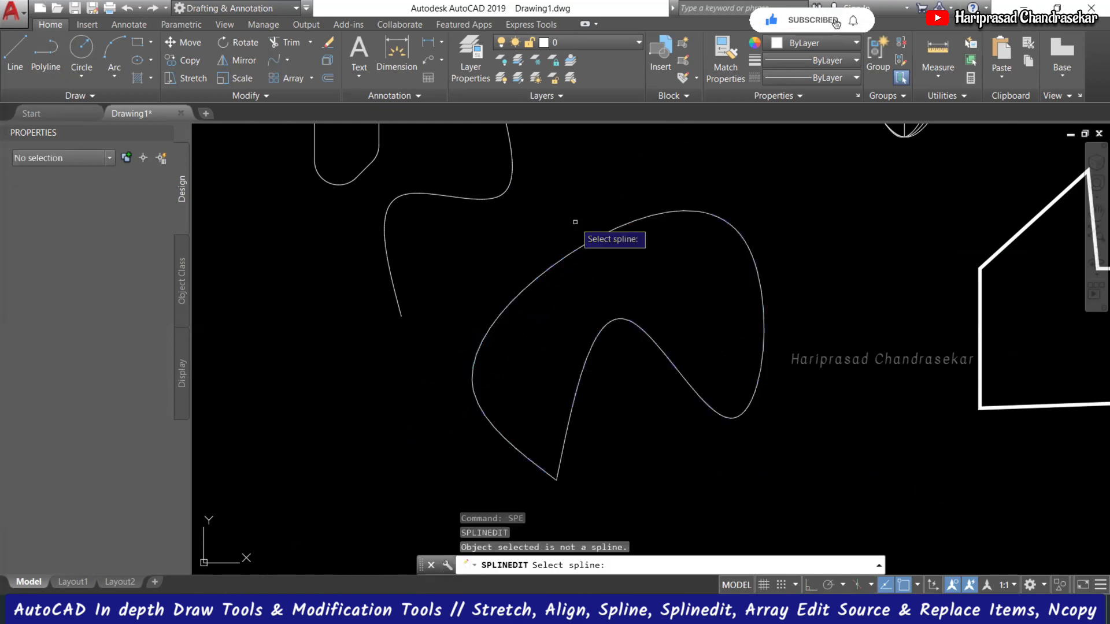
left_click(608, 233)
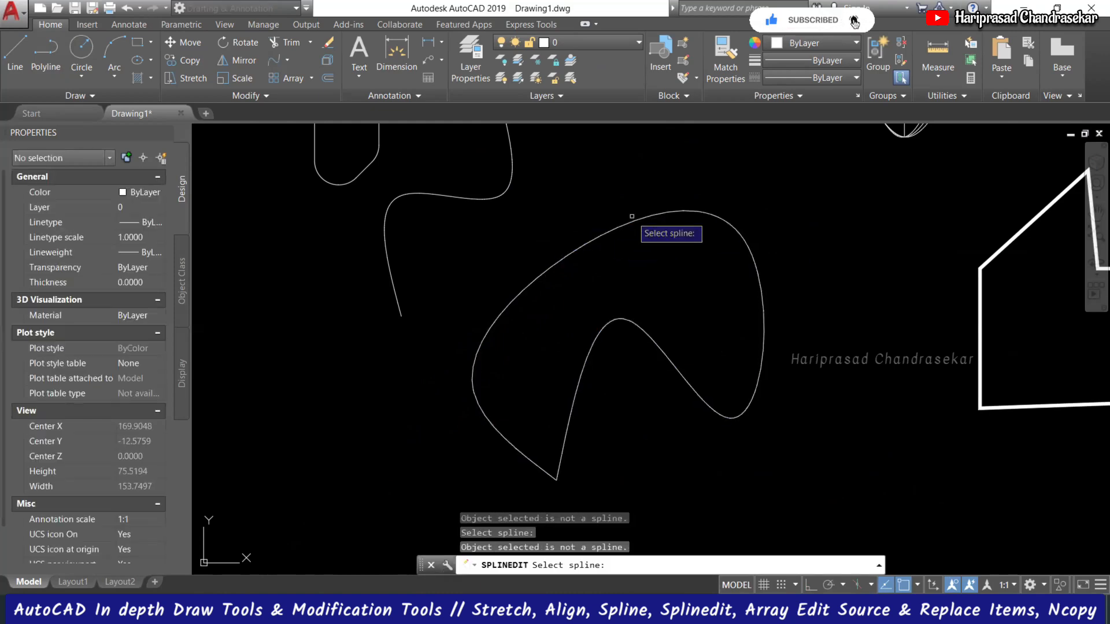
key("Escape")
key("ctrl+z")
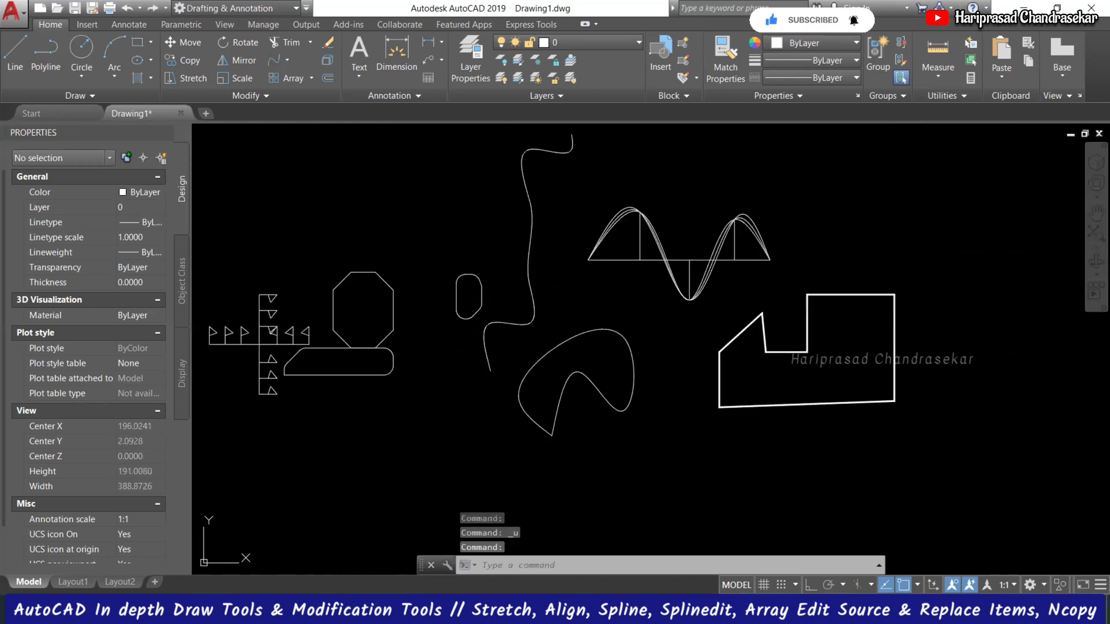
Step: Try adding three kink points along the outer curve of the closed spline with Spline Edit's Fit Data option
left_click(611, 363)
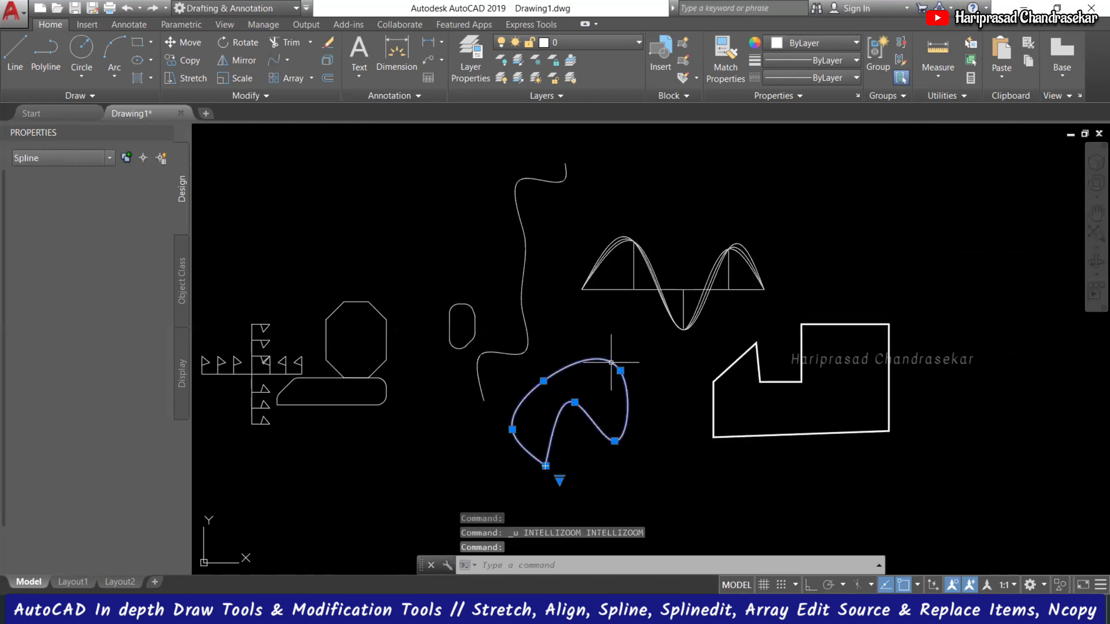
type("spe")
key("Return")
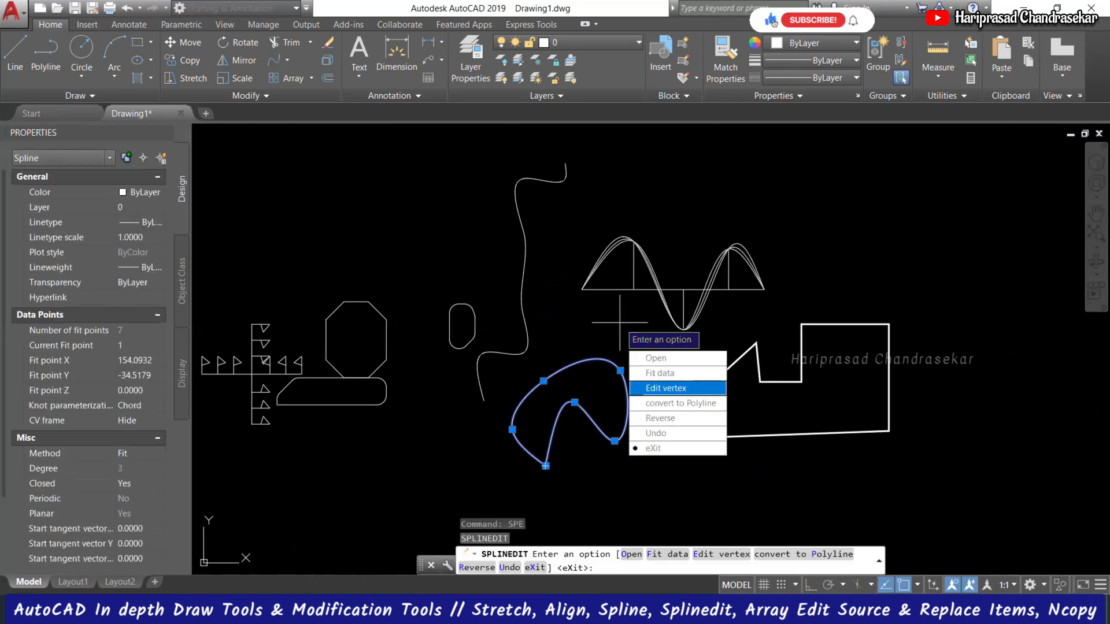
left_click(651, 373)
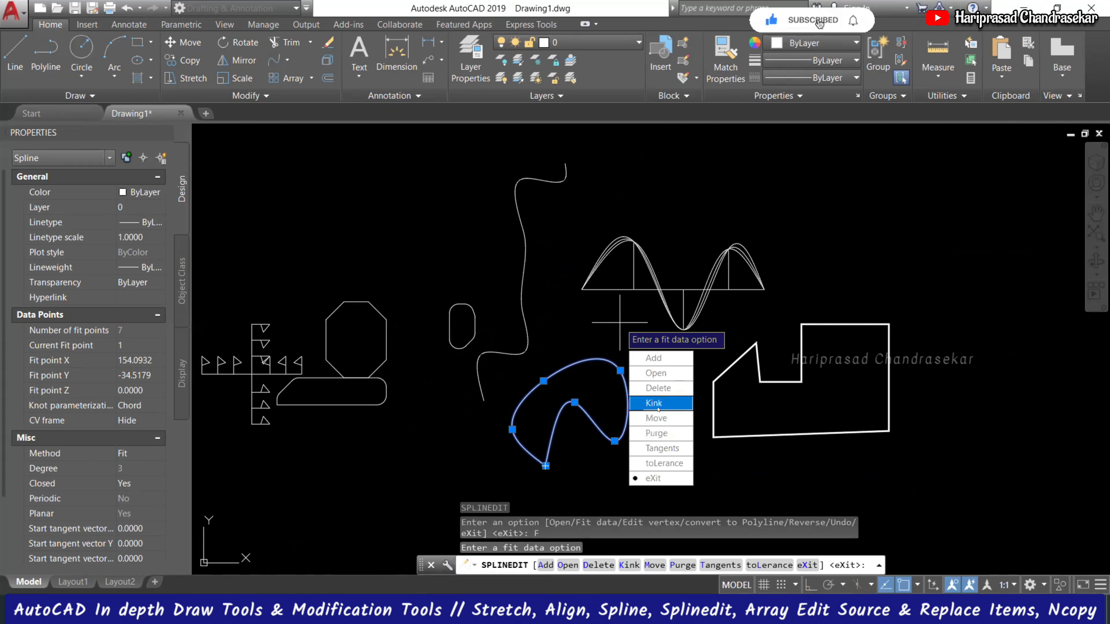
left_click(657, 403)
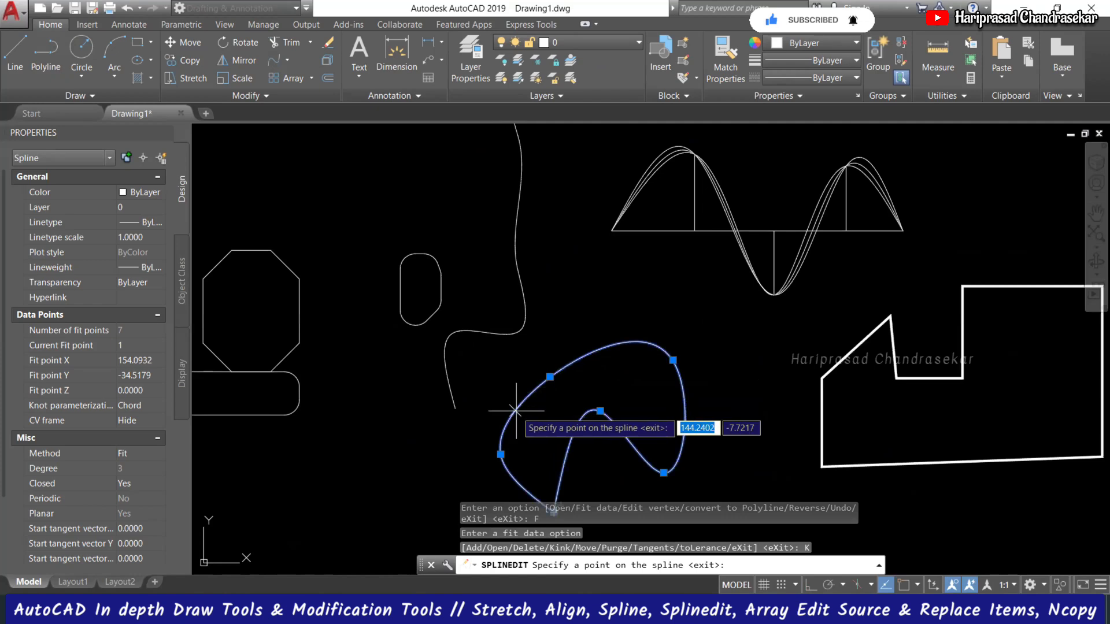
left_click(517, 408)
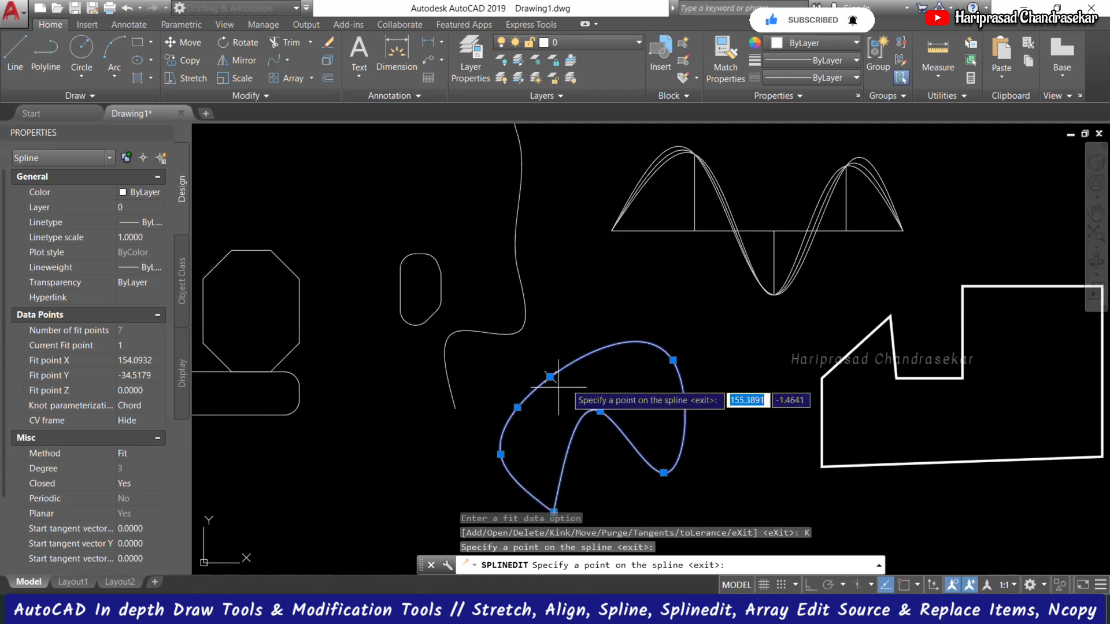
left_click(600, 349)
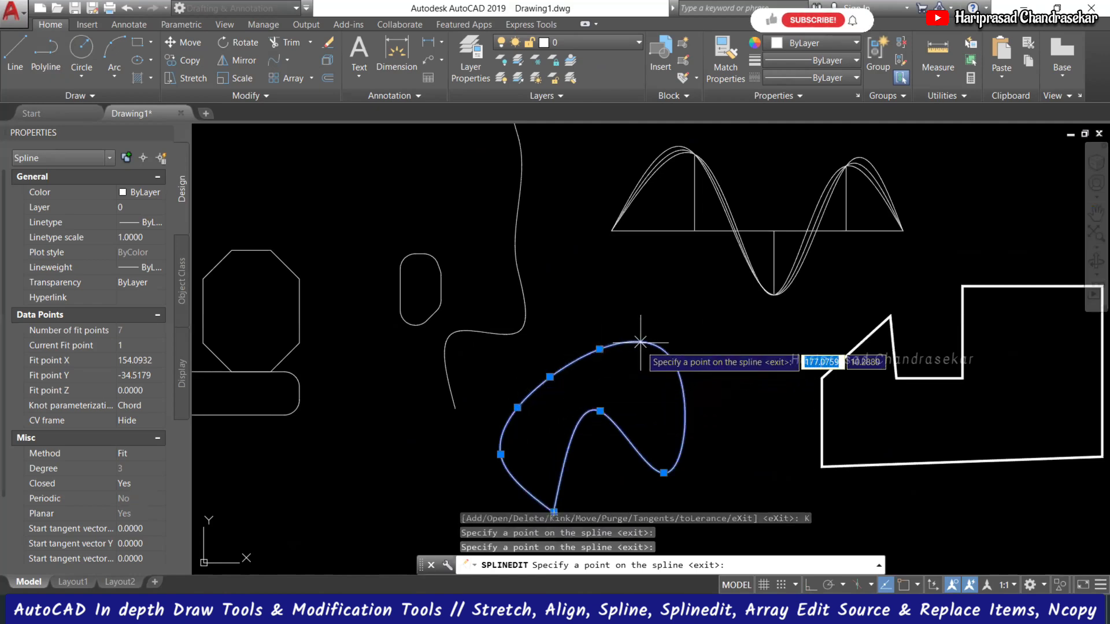
left_click(673, 360)
left_click(685, 420)
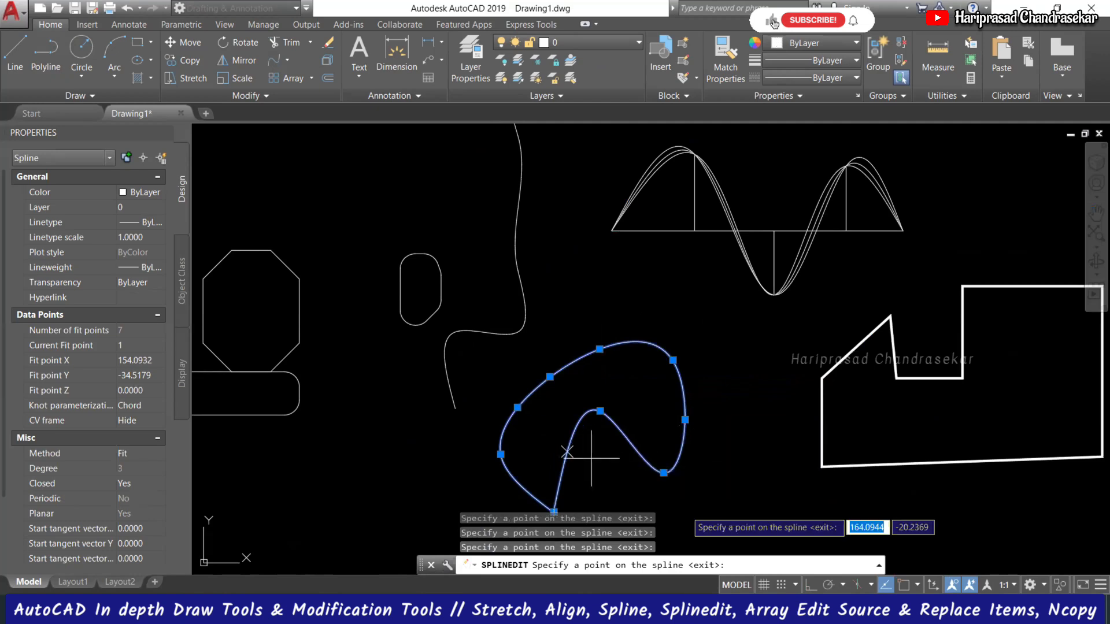
key("Return")
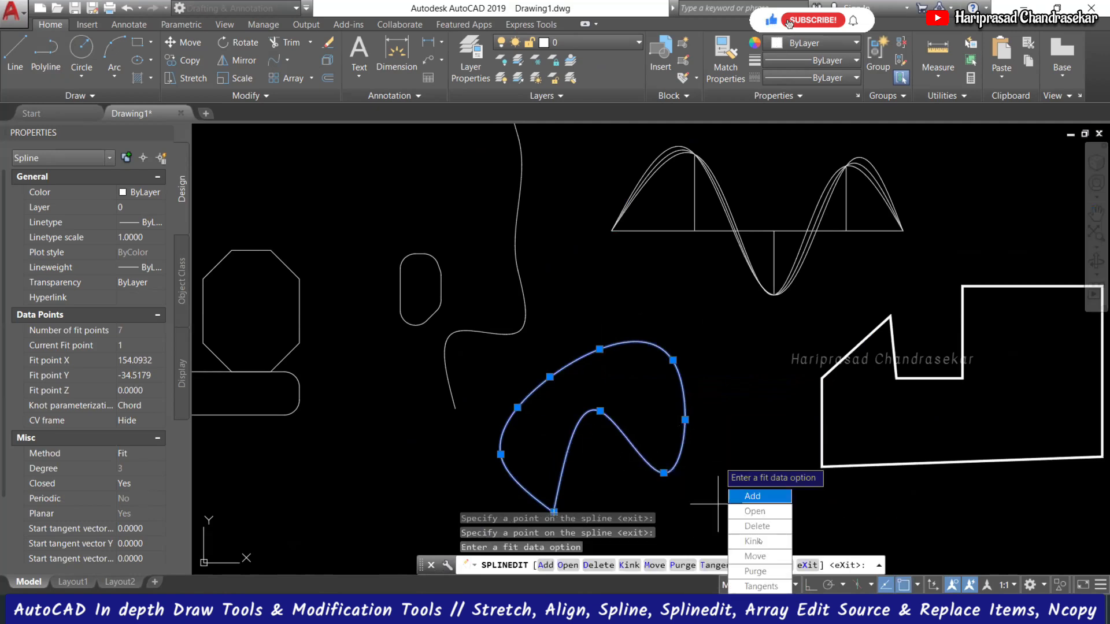
Step: Try moving the start fit point at the spline's lower corner with the Fit Data Move option, and cancel the spline edit
left_click(753, 555)
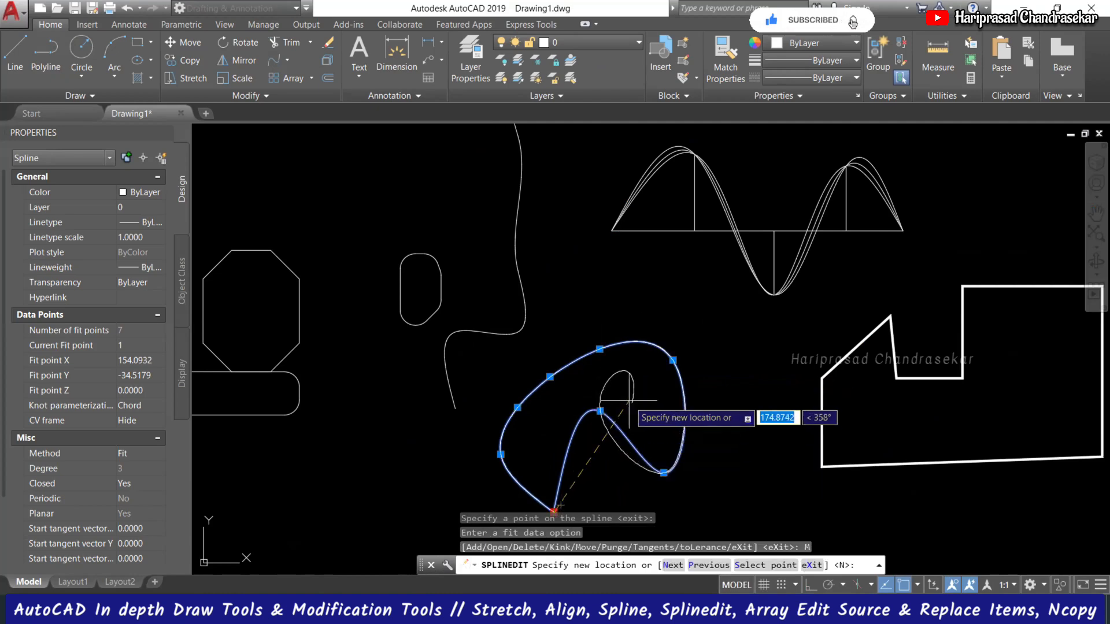
left_click(539, 445)
scroll(538, 442, "down", 2)
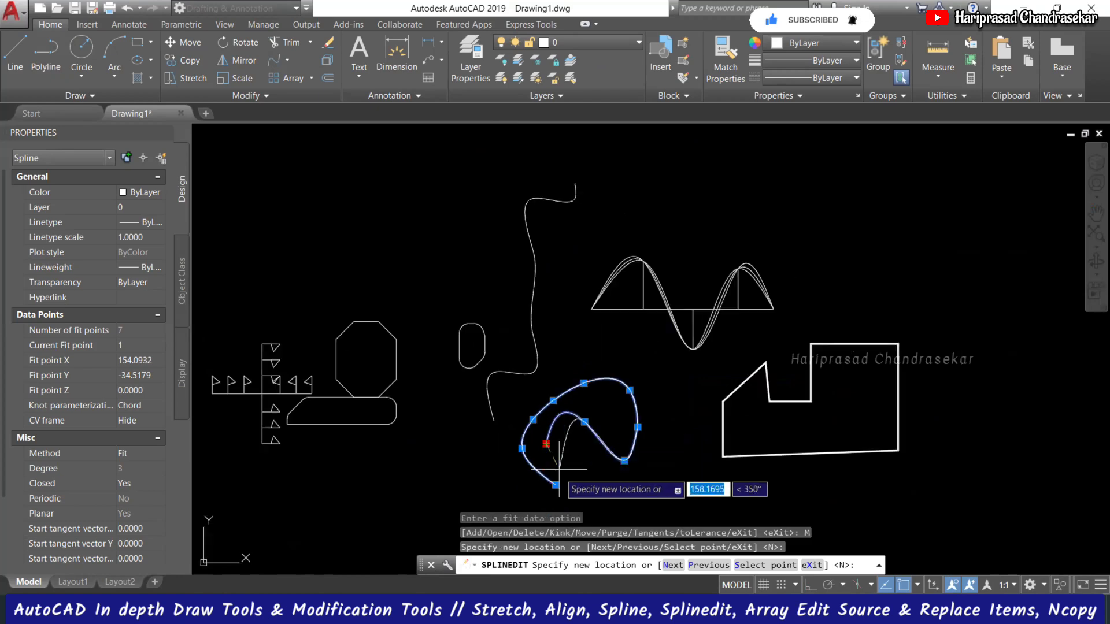
left_click(556, 484)
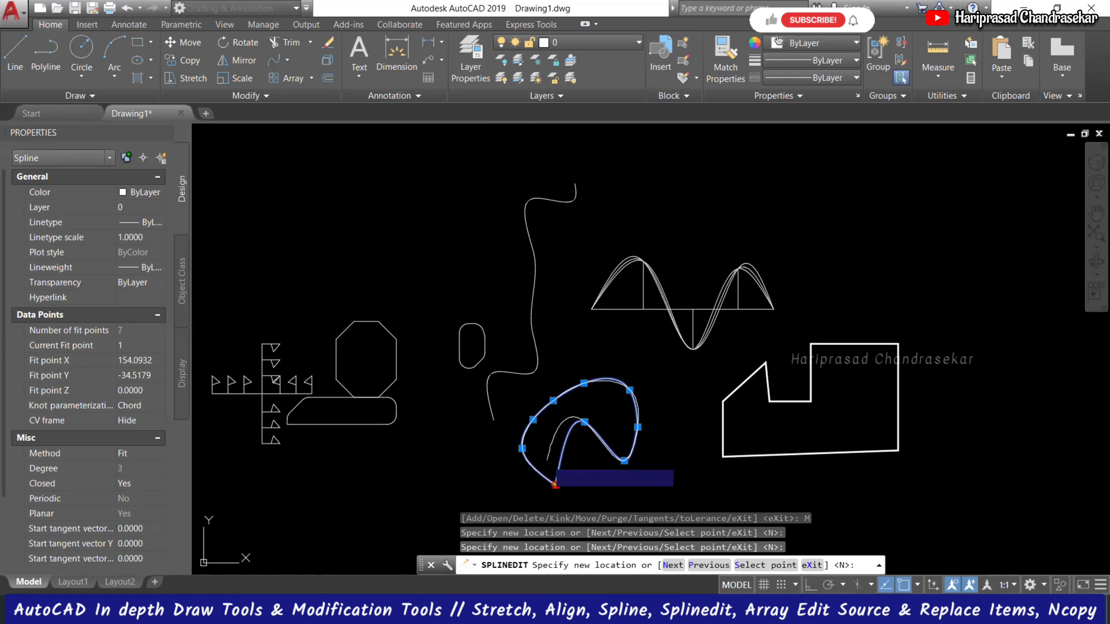
key("Return")
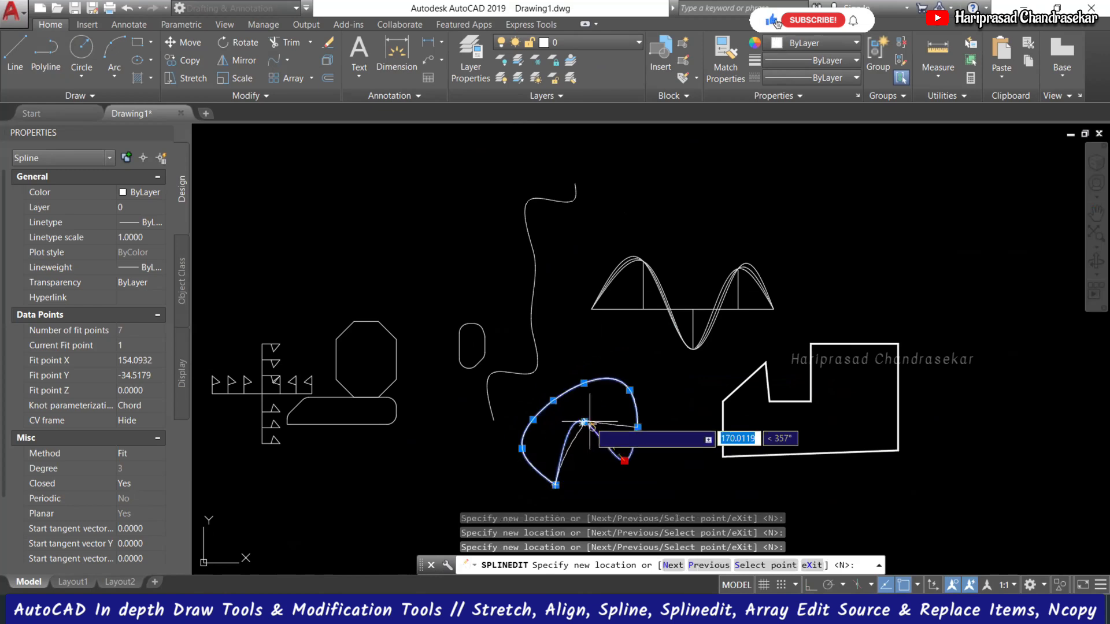
key("Escape")
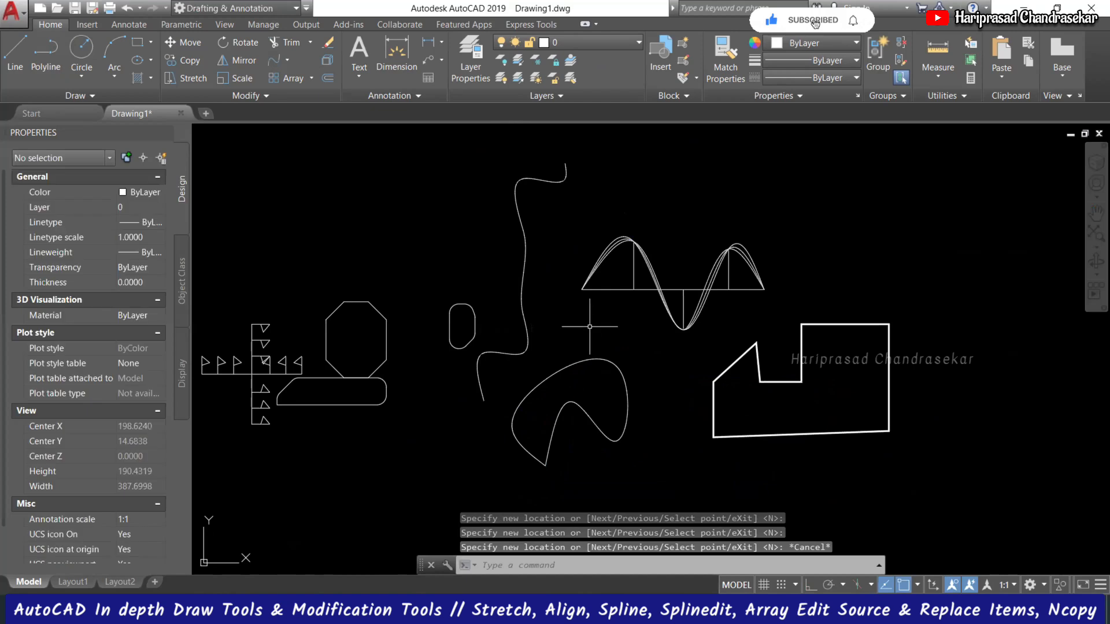
left_click(600, 358)
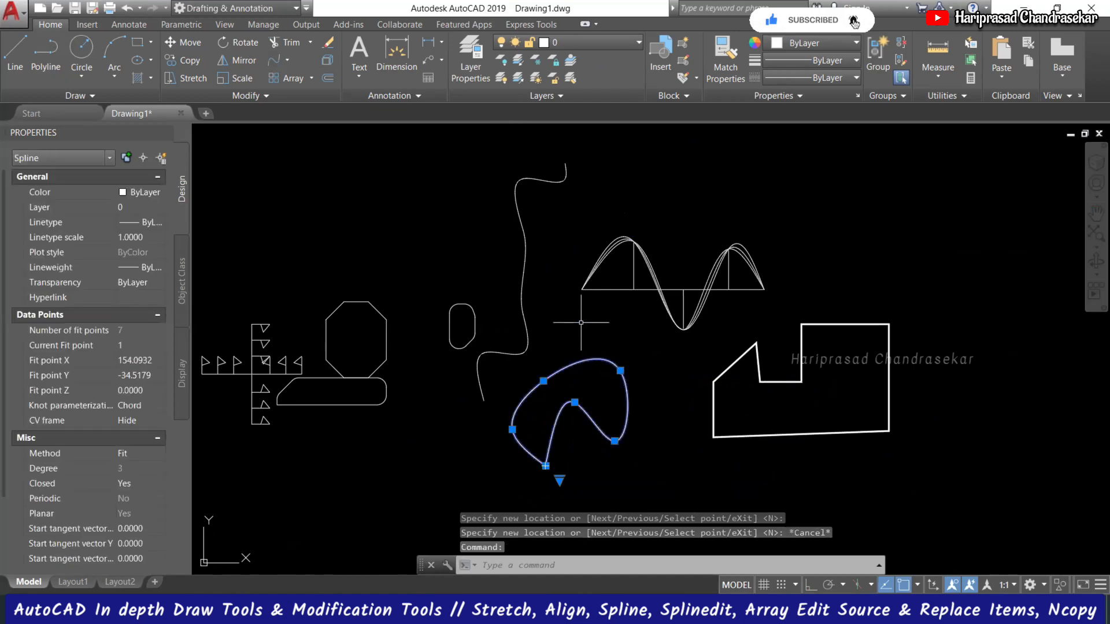
type("SPE")
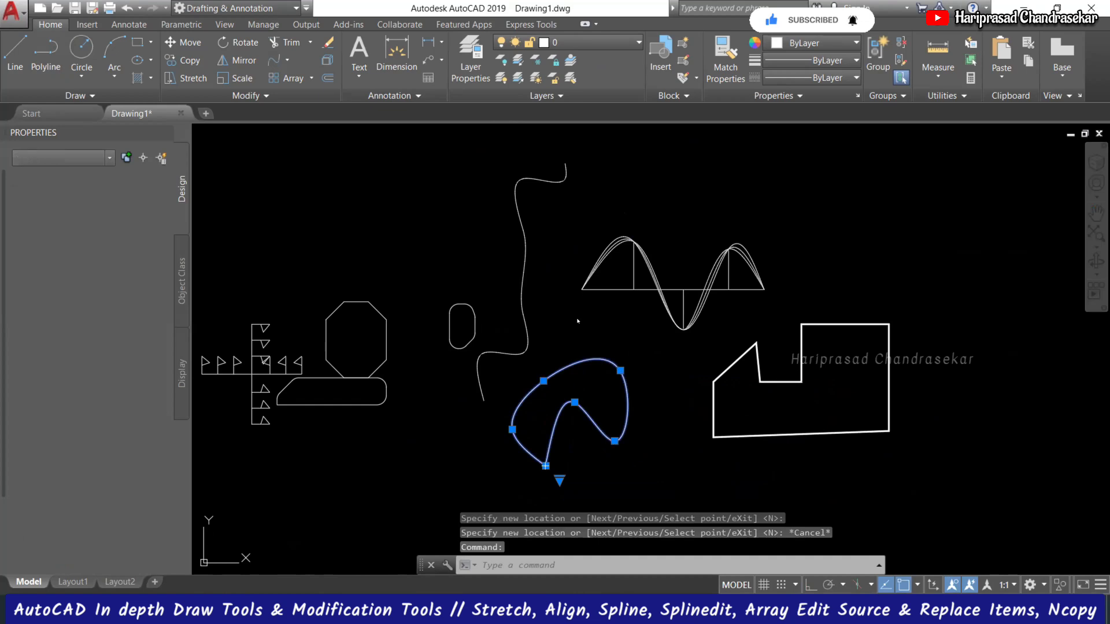
key("Return")
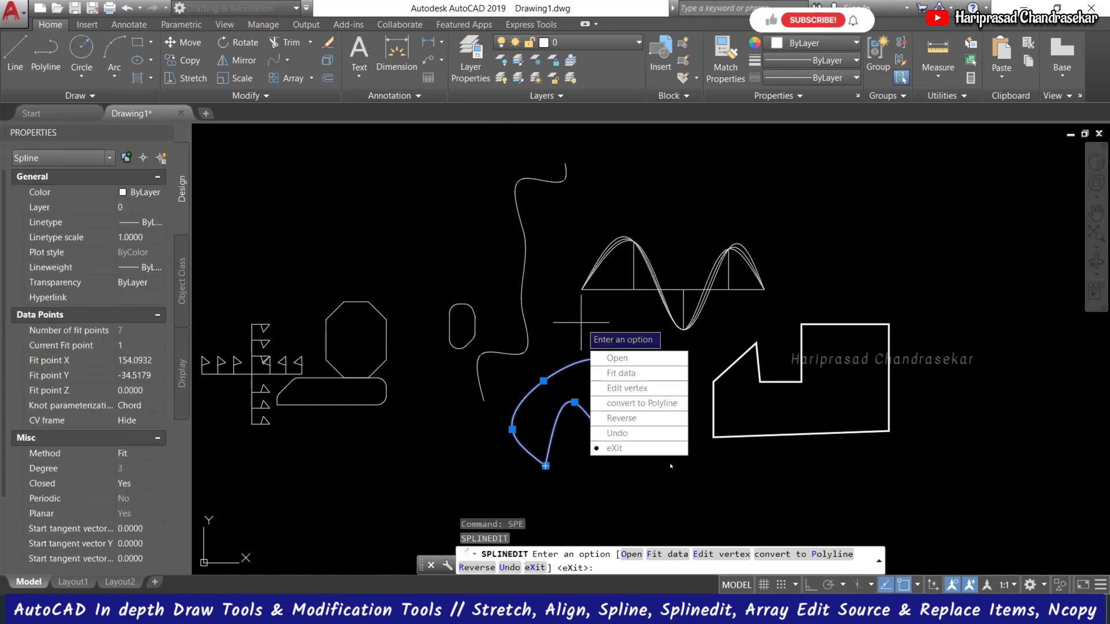
left_click(715, 554)
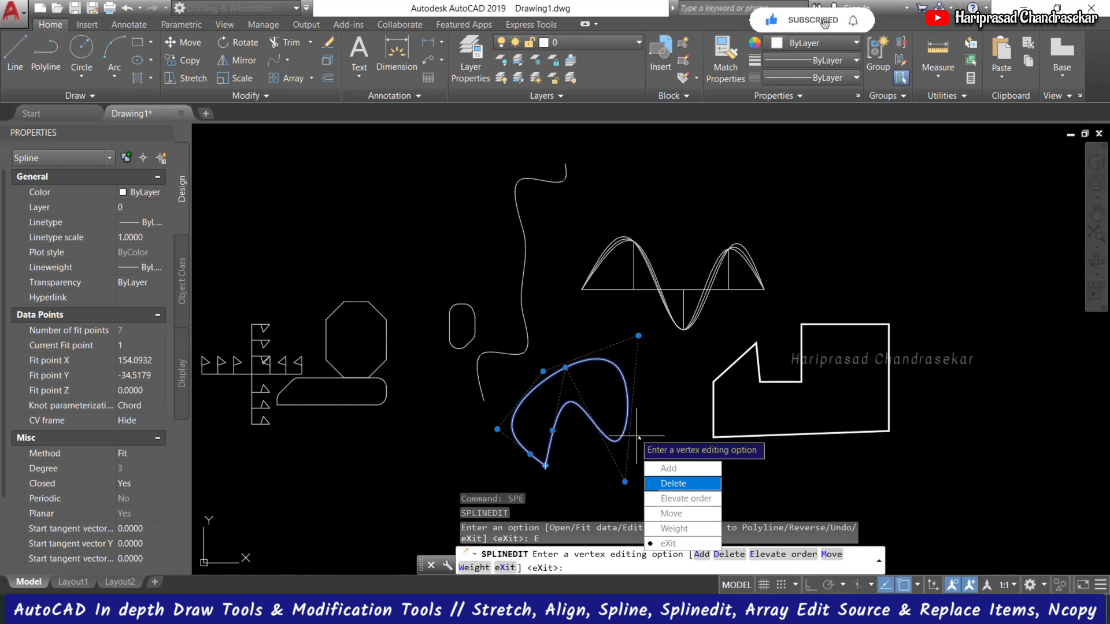
key("Escape")
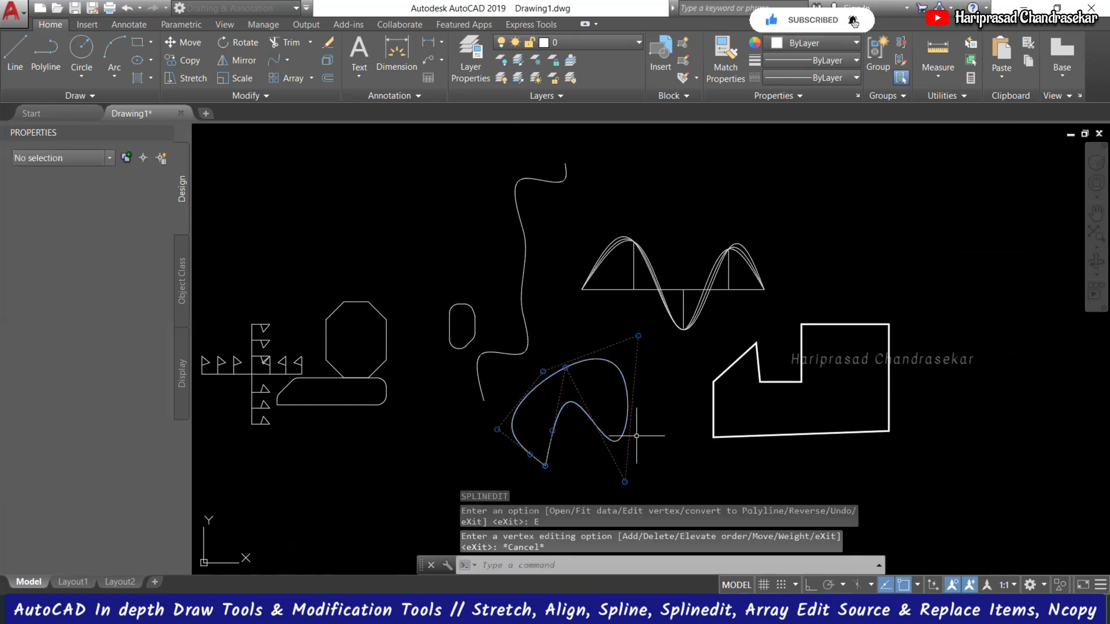
Step: Add three control vertices along the outer curve of the closed spline with Spline Edit's Edit Vertex option, reshaping its upper edge
left_click(595, 421)
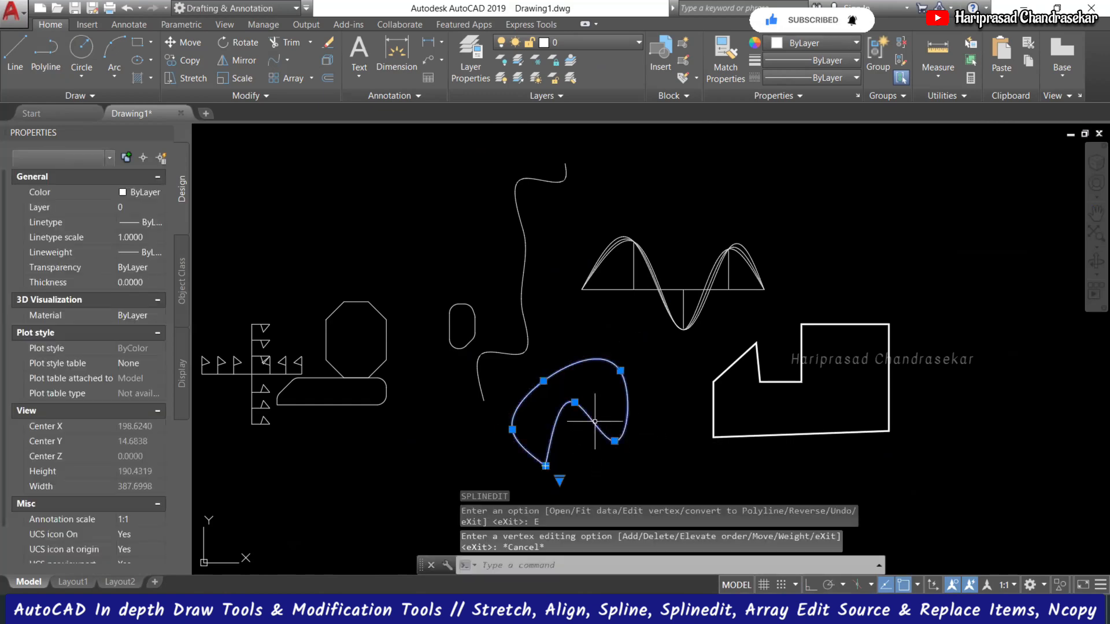
type("spe")
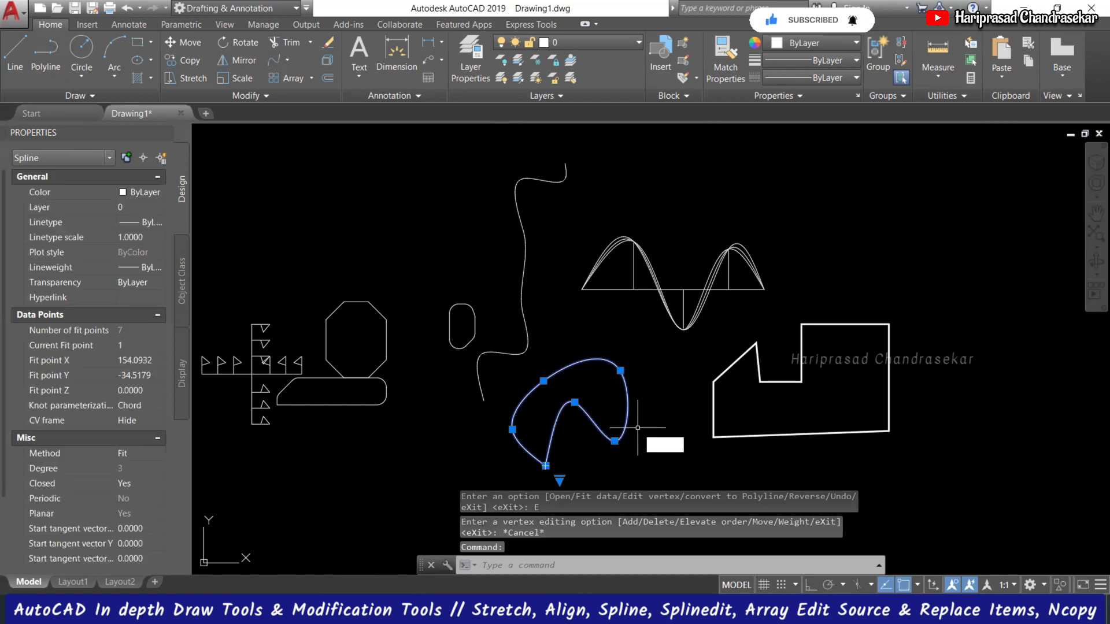
key("Return")
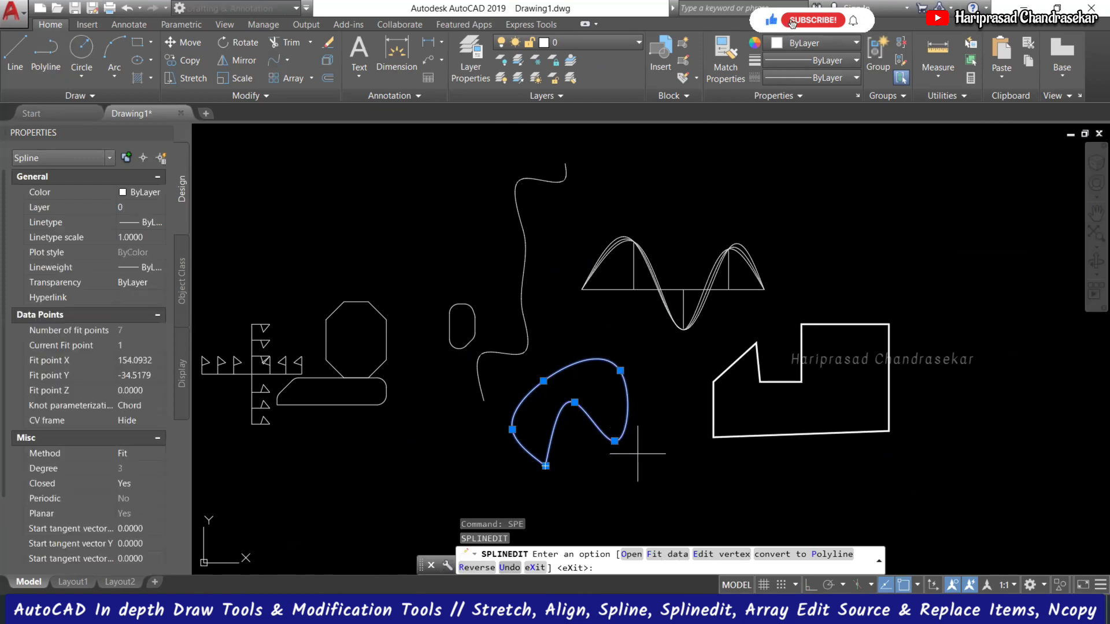
right_click(660, 404)
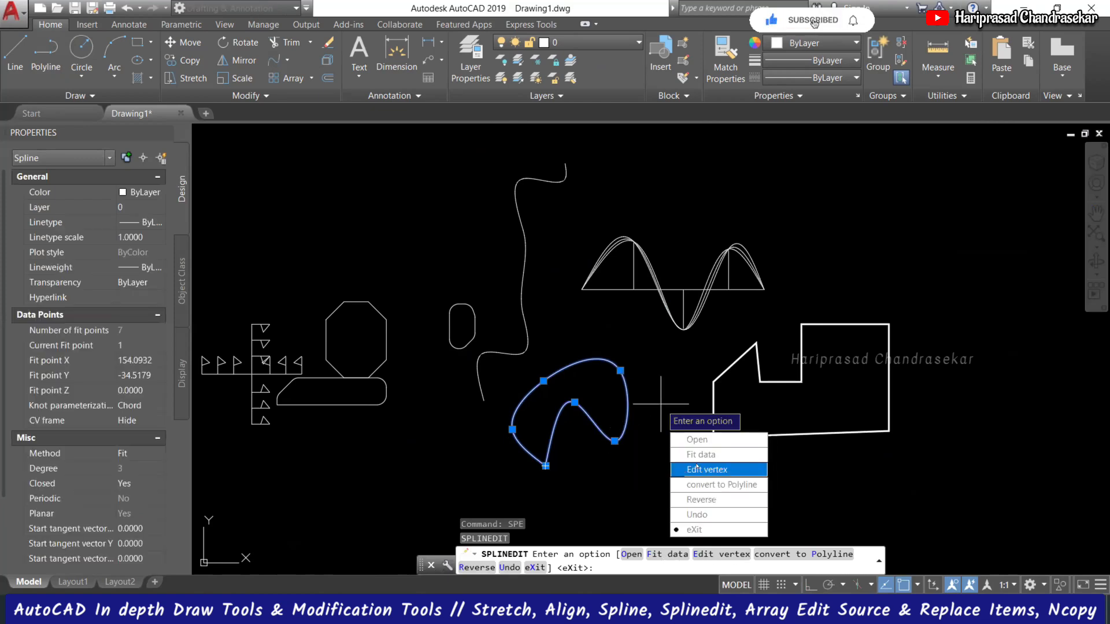
left_click(706, 469)
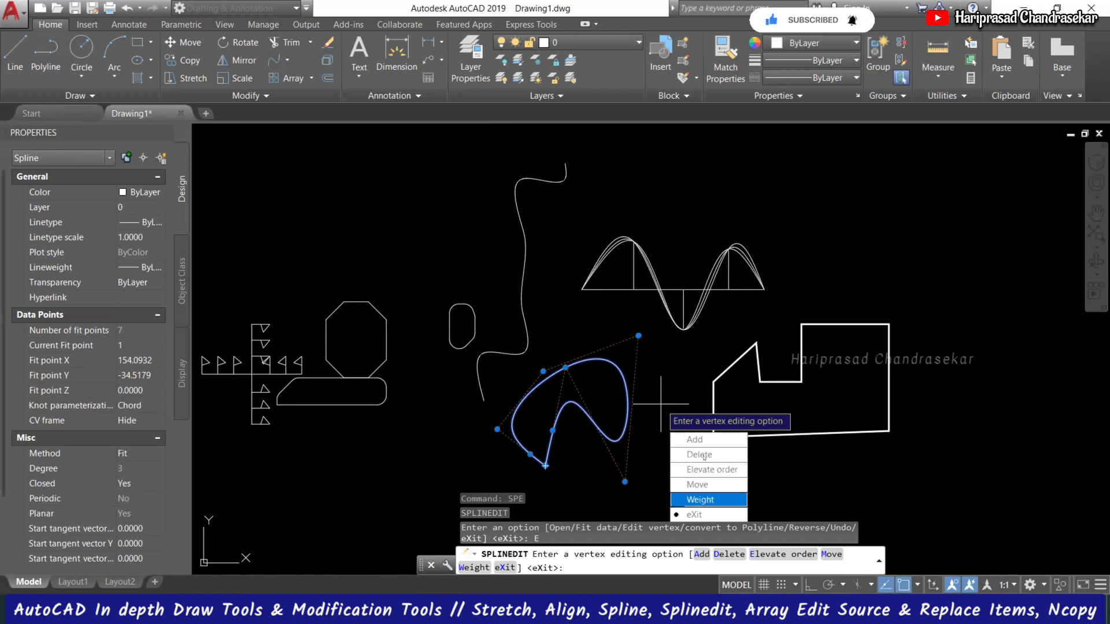
left_click(695, 439)
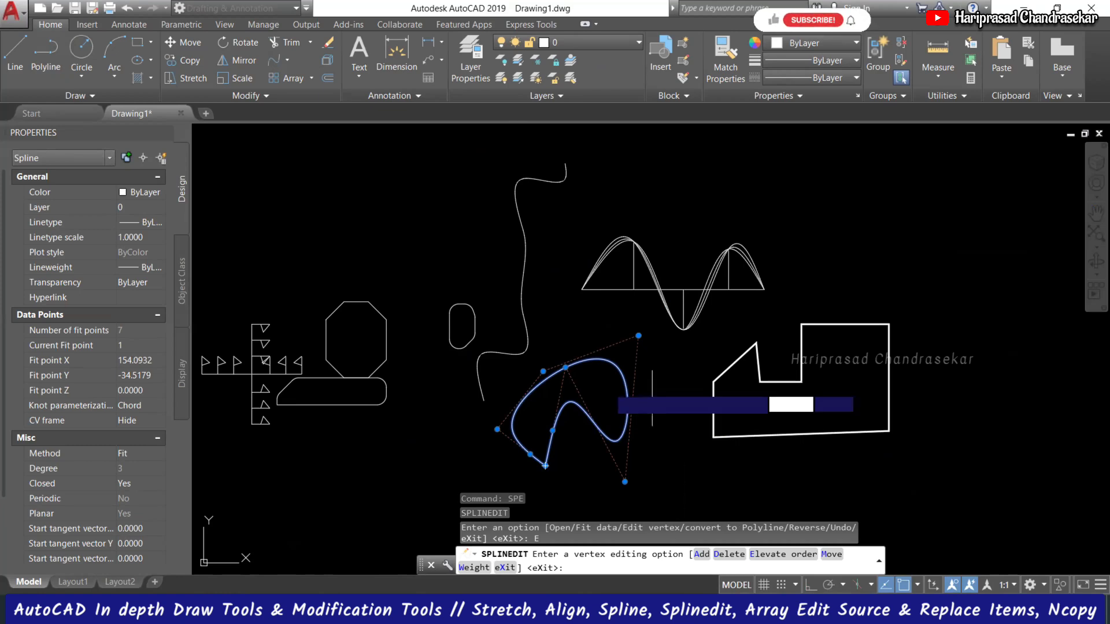
scroll(556, 396, "up", 2)
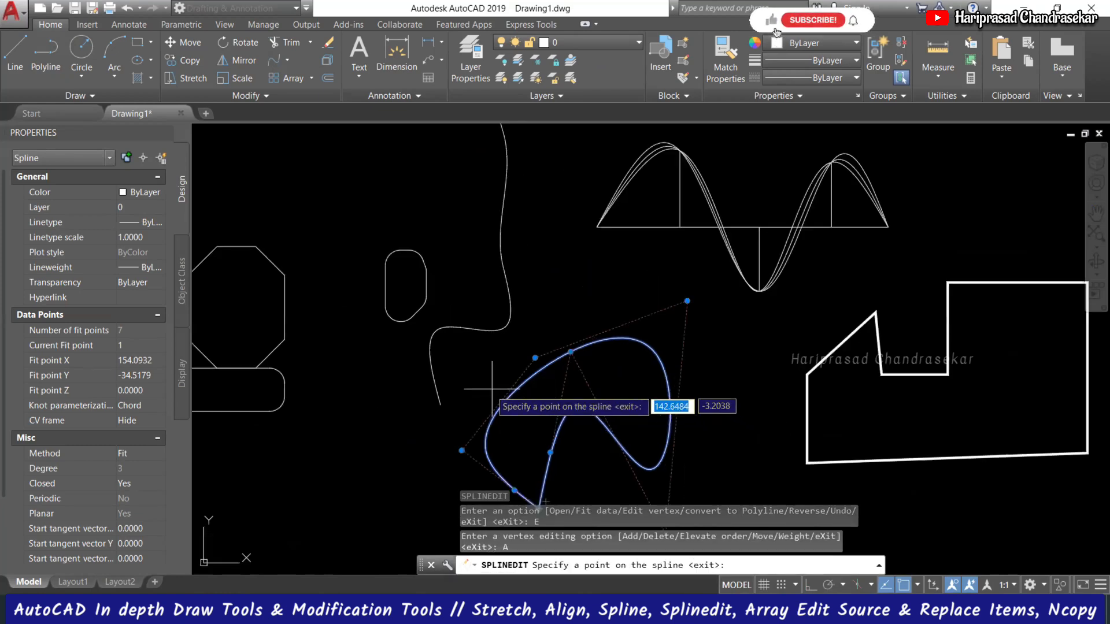
left_click(640, 338)
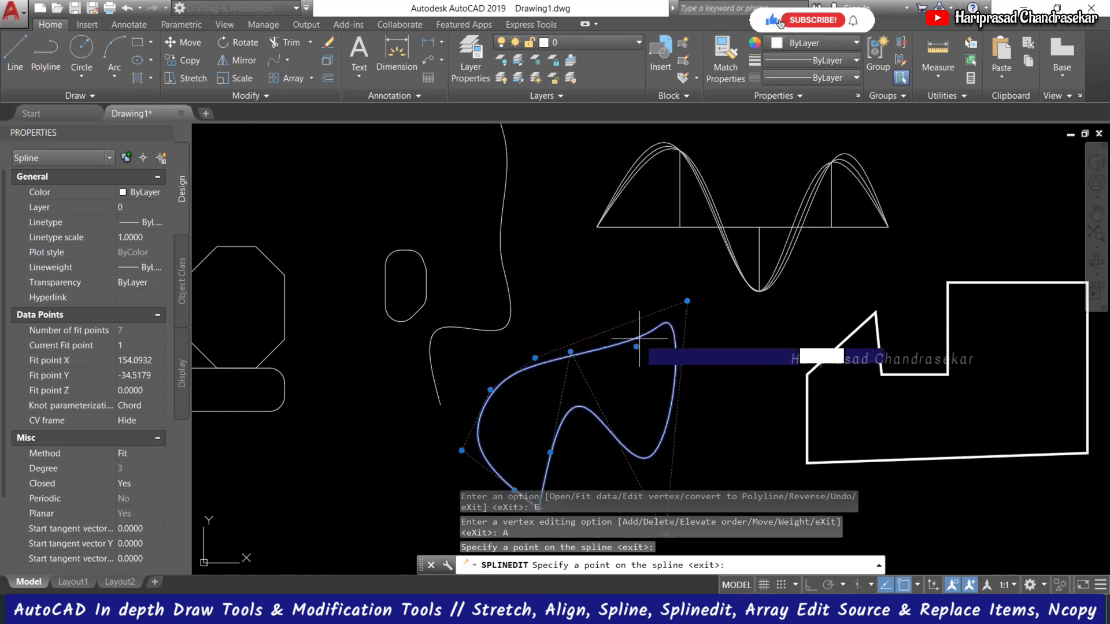
left_click(592, 311)
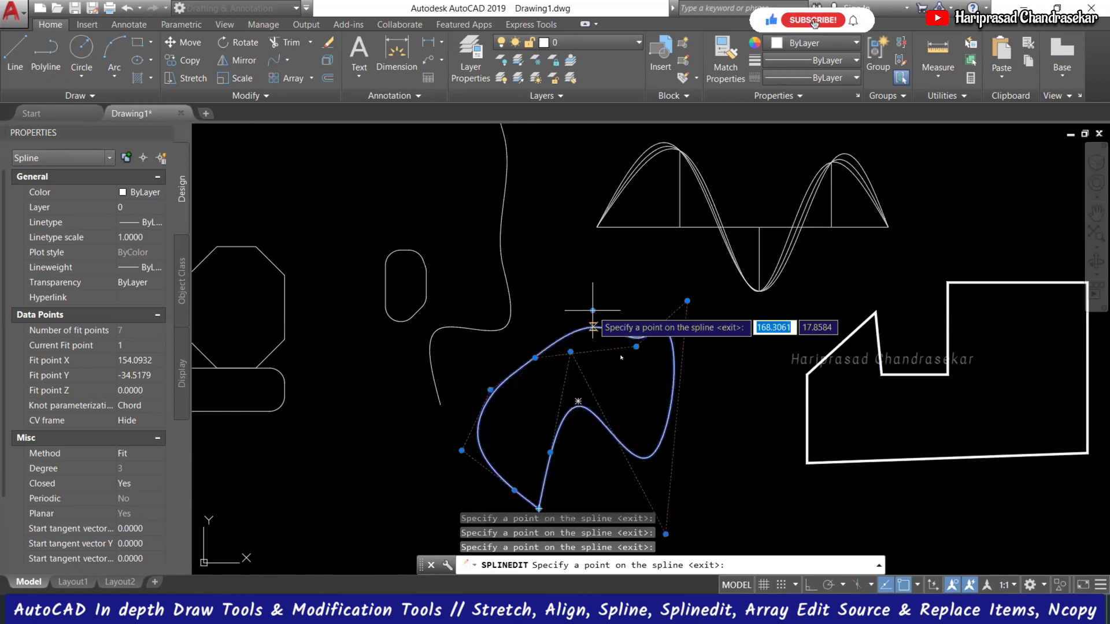
key("Return")
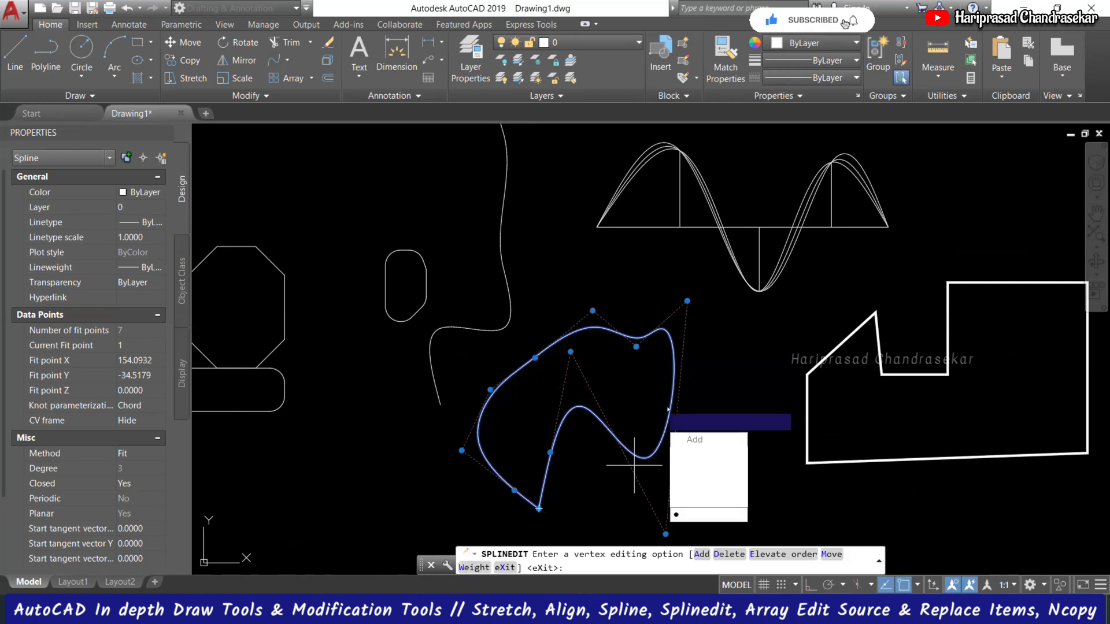
type("X")
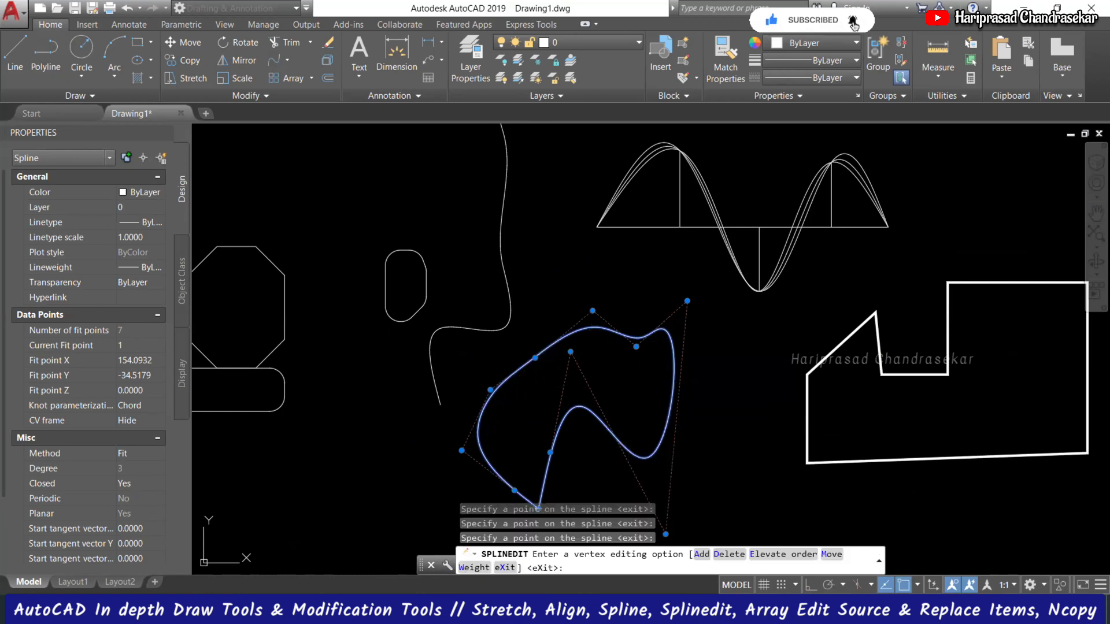
key("Return")
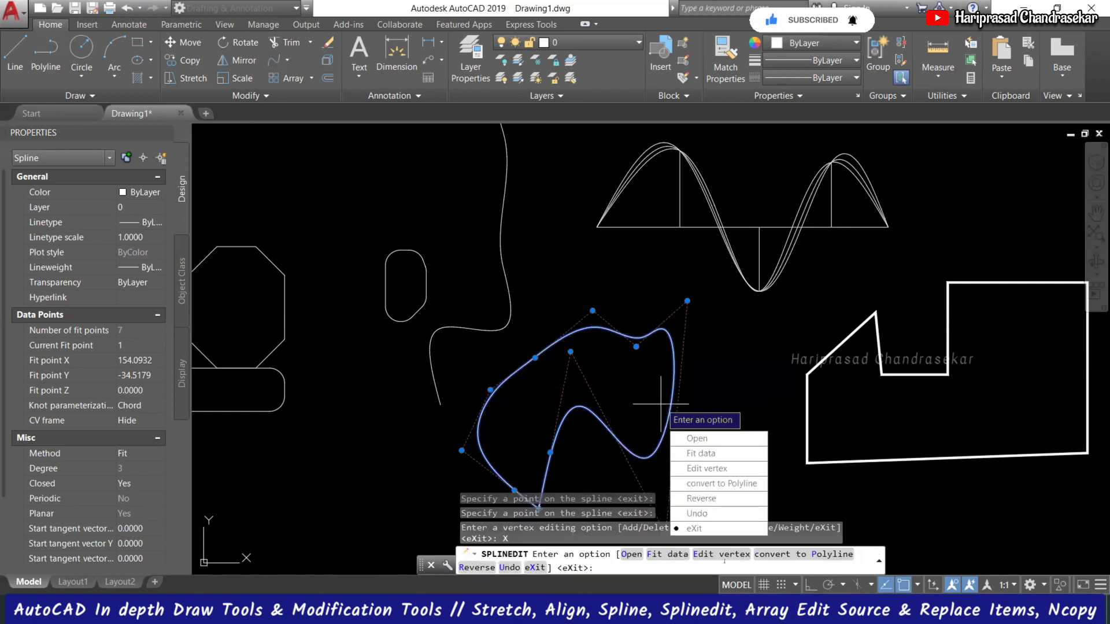
Step: Add a kink point on the spline's upper-left edge through Fit Data, finish Spline Edit, and inspect the spline's fit points
left_click(670, 557)
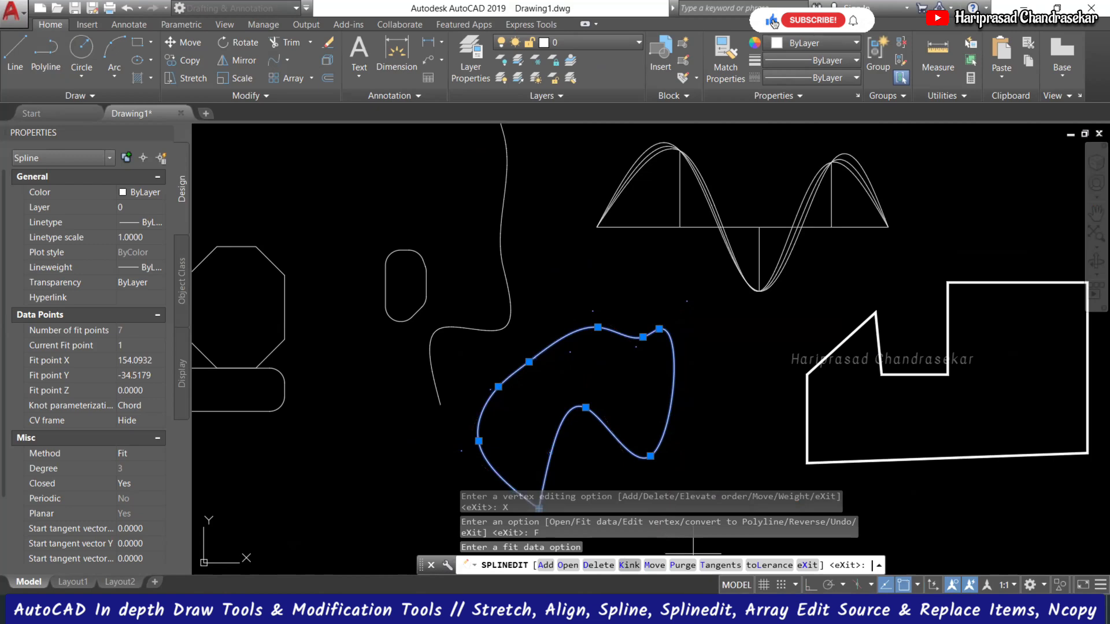
left_click(630, 565)
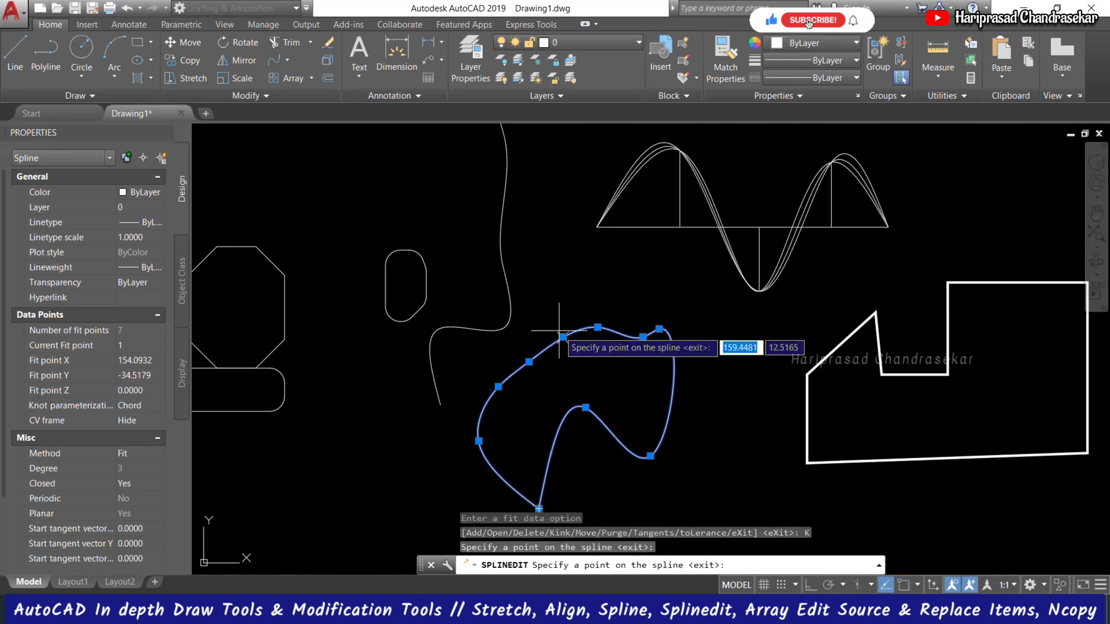
key("Return")
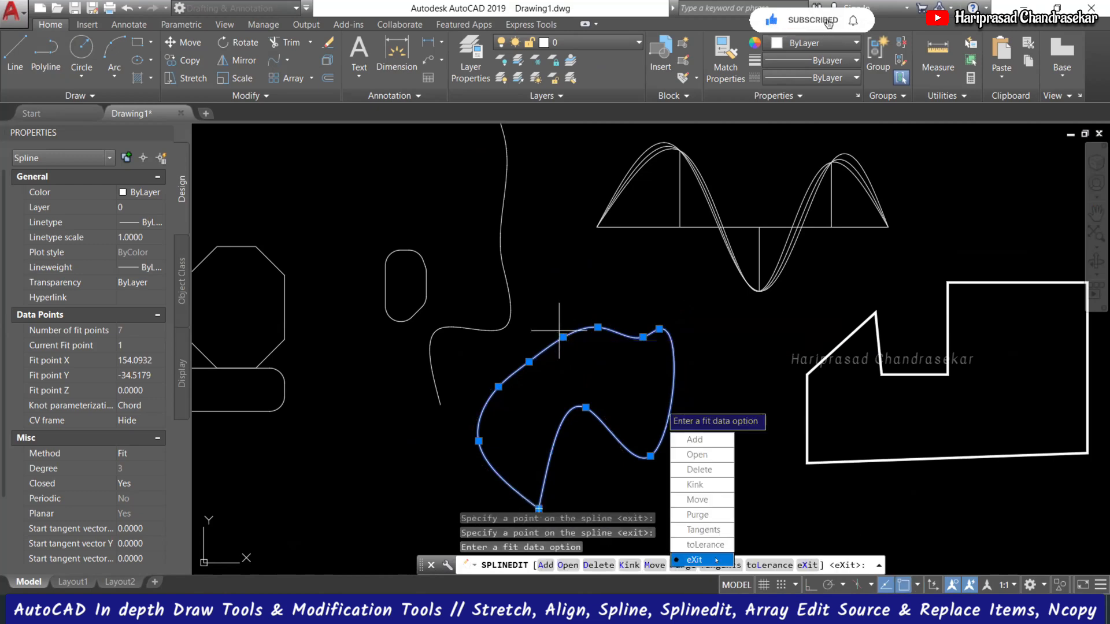
key("Return")
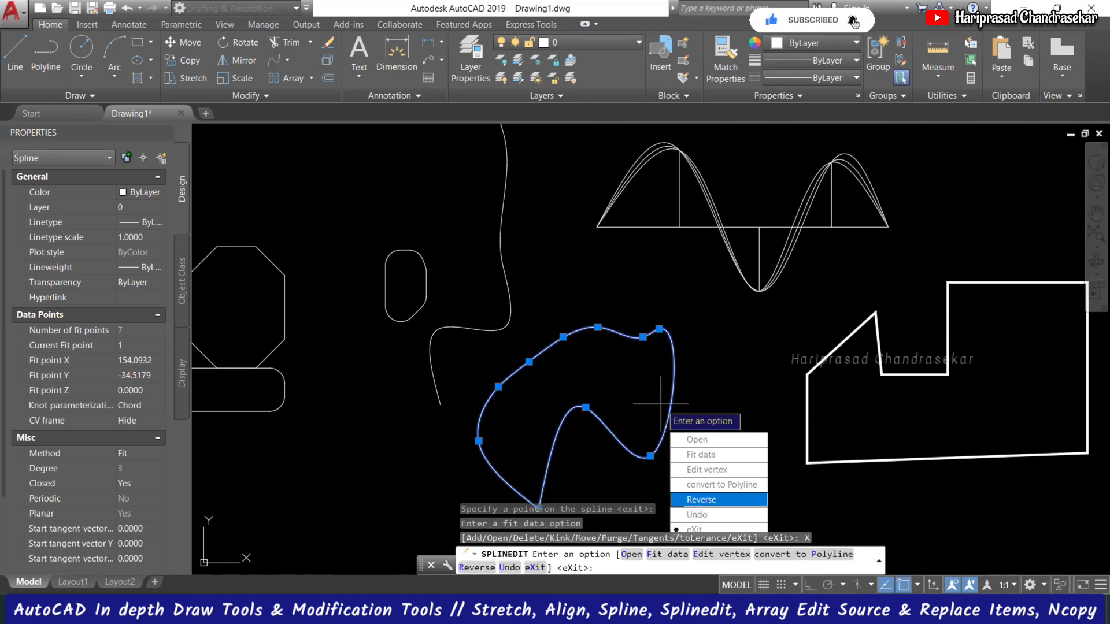
key("Return")
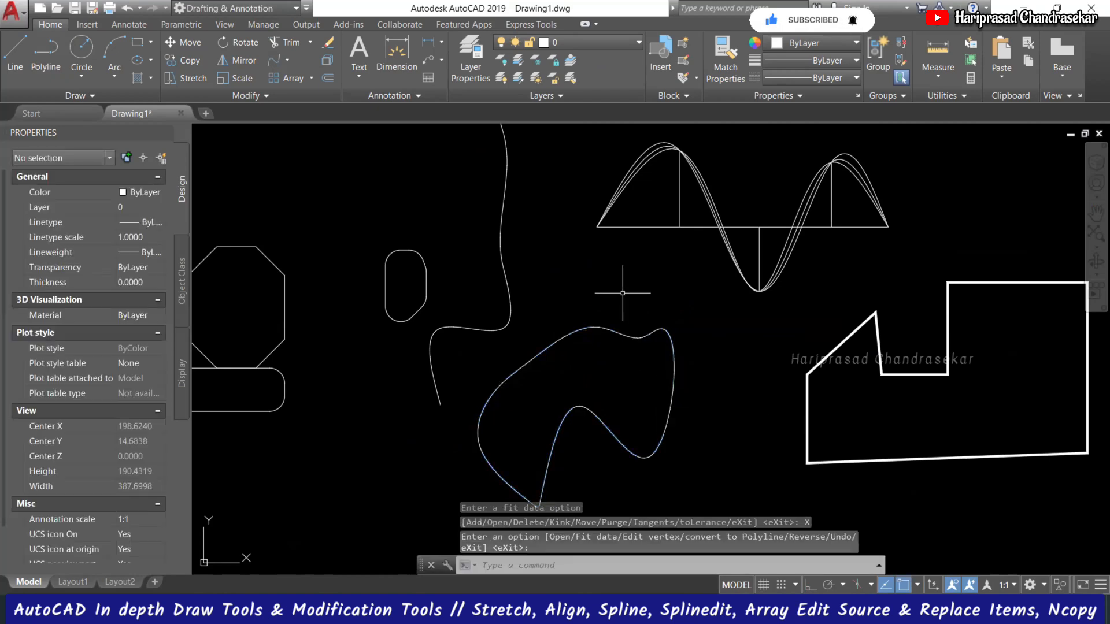
left_click(617, 332)
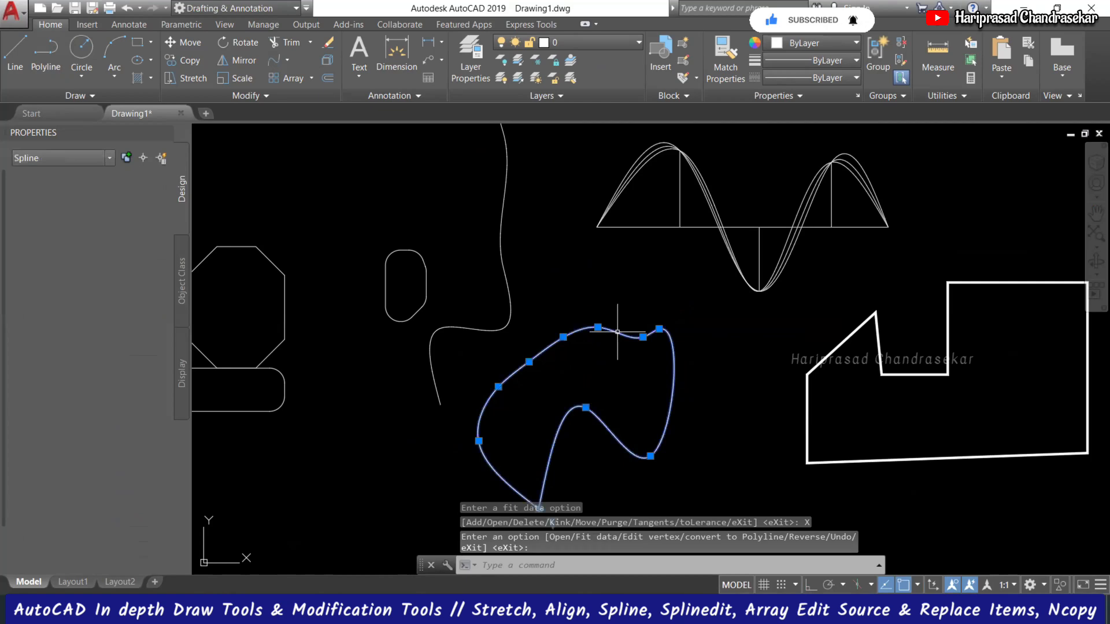
scroll(575, 297, "down", 2)
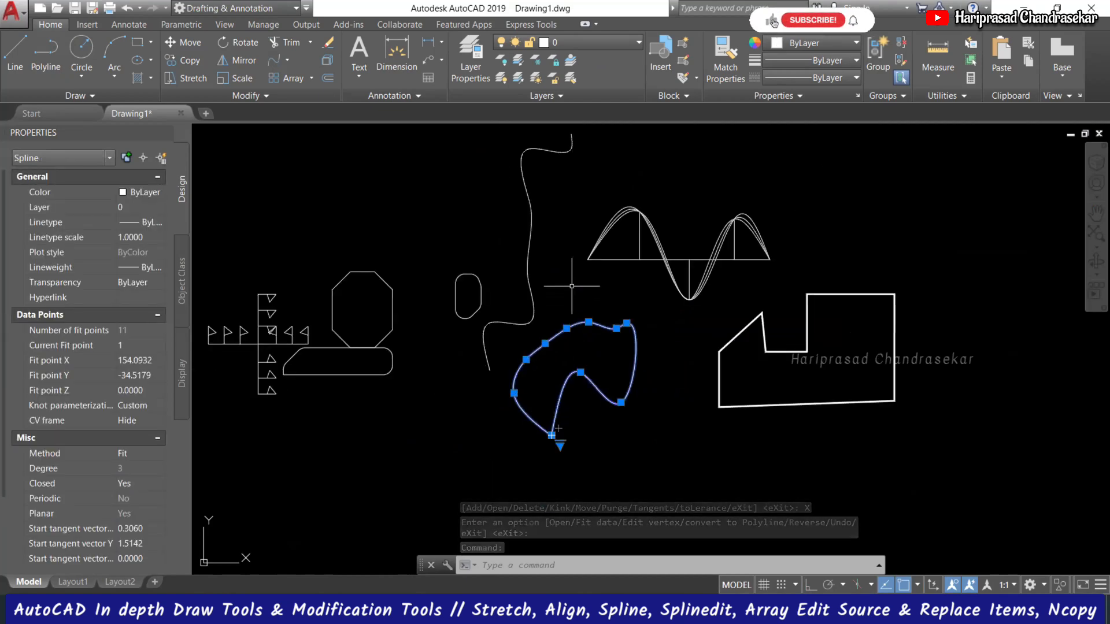
key("Escape")
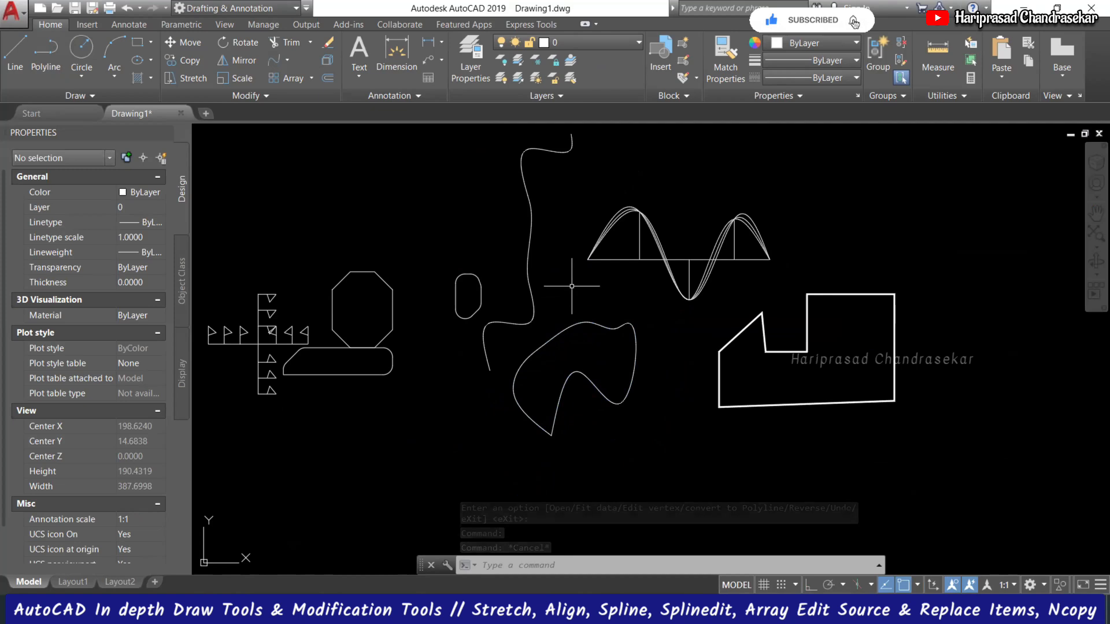
scroll(530, 307, "down", 1)
scroll(367, 298, "up", 1)
scroll(426, 285, "down", 1)
scroll(491, 260, "up", 1)
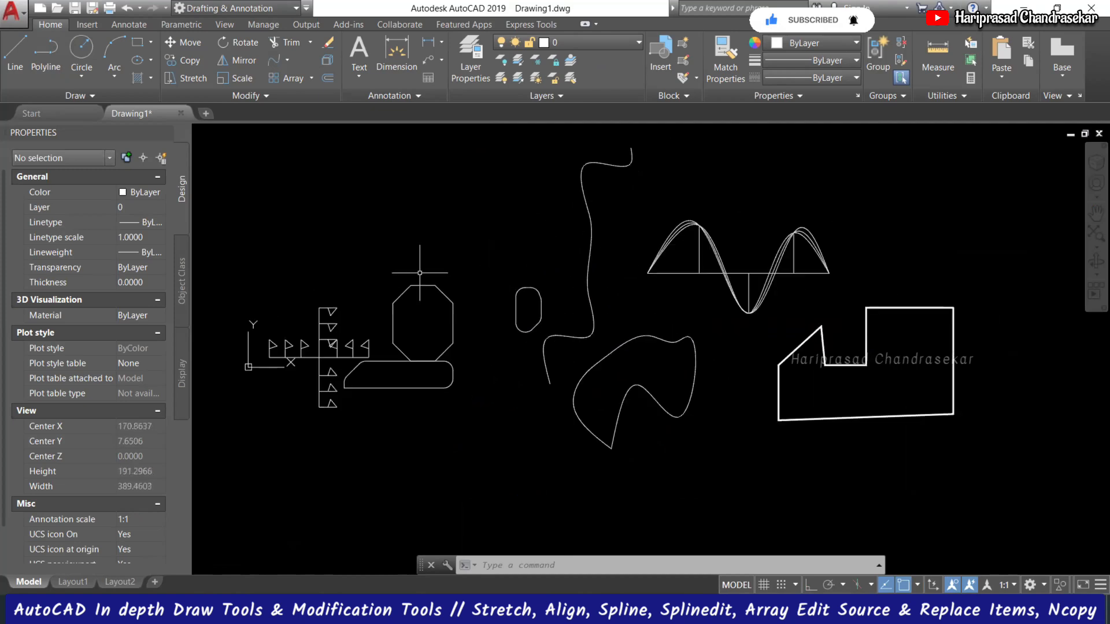
left_click(287, 60)
left_click(317, 141)
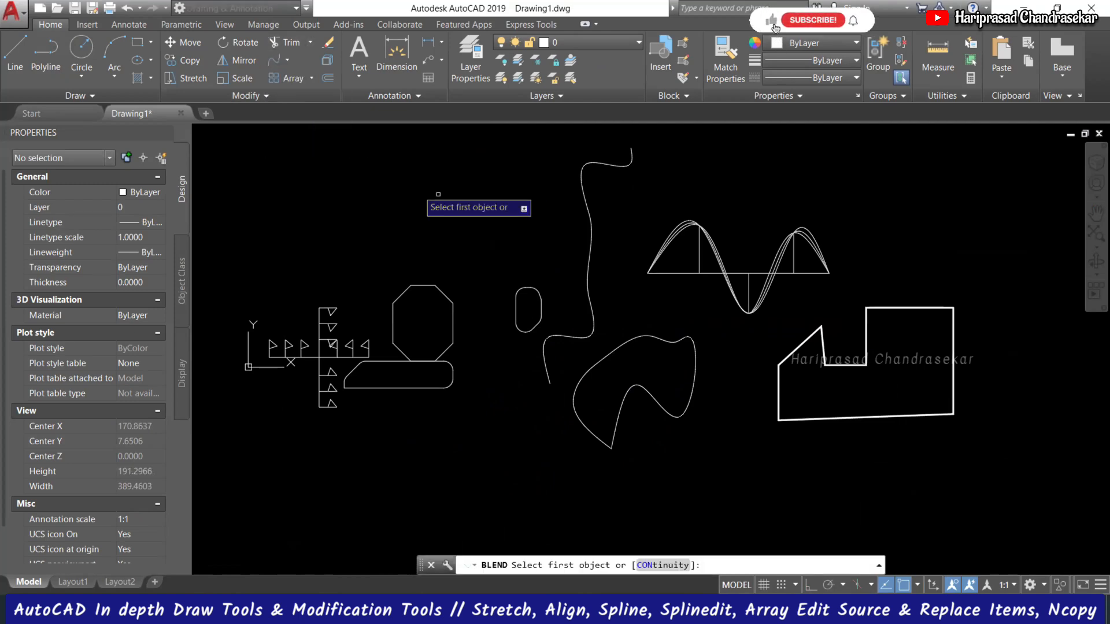
key("Escape")
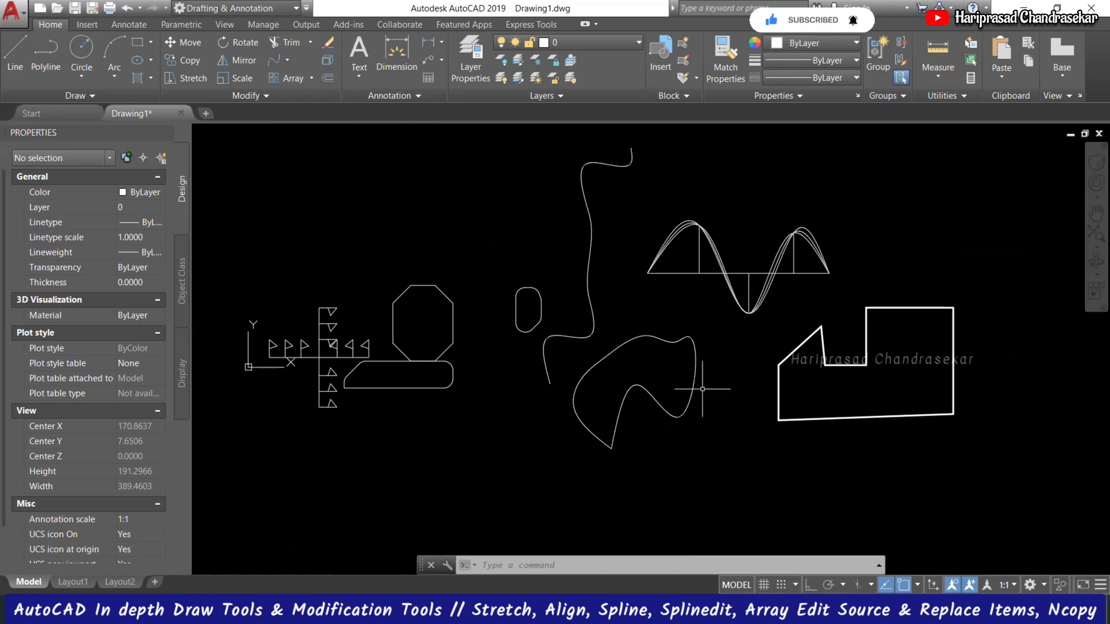
Step: Offset the rounded, chamfered bar below the octagon inward by 2, then offset the resulting copy inward by another 2
scroll(607, 261, "up", 2)
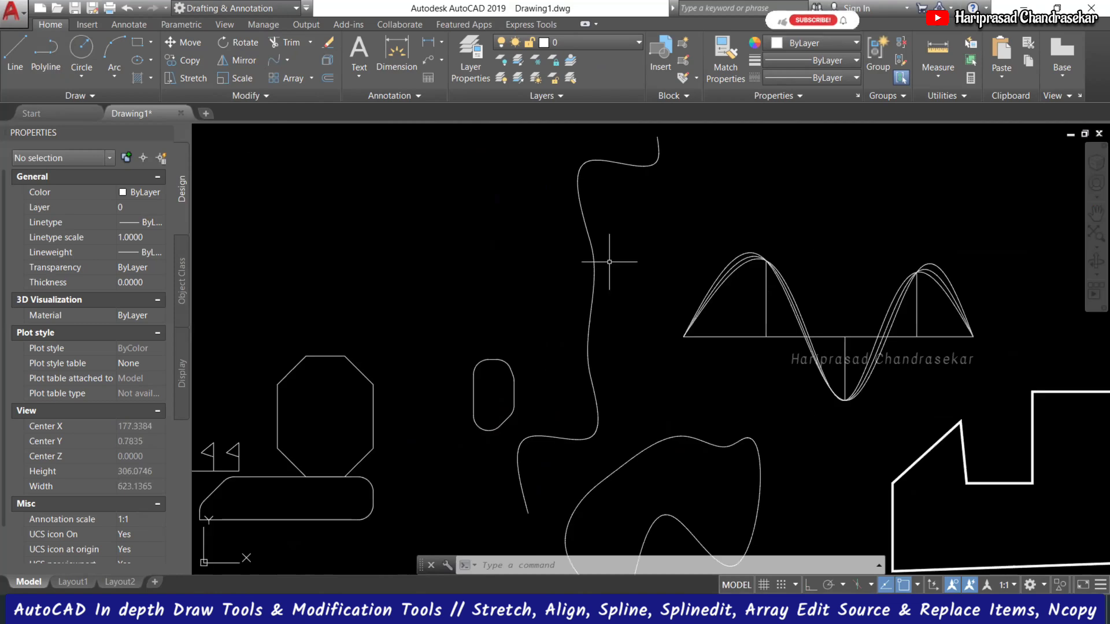
scroll(458, 259, "down", 2)
type("o")
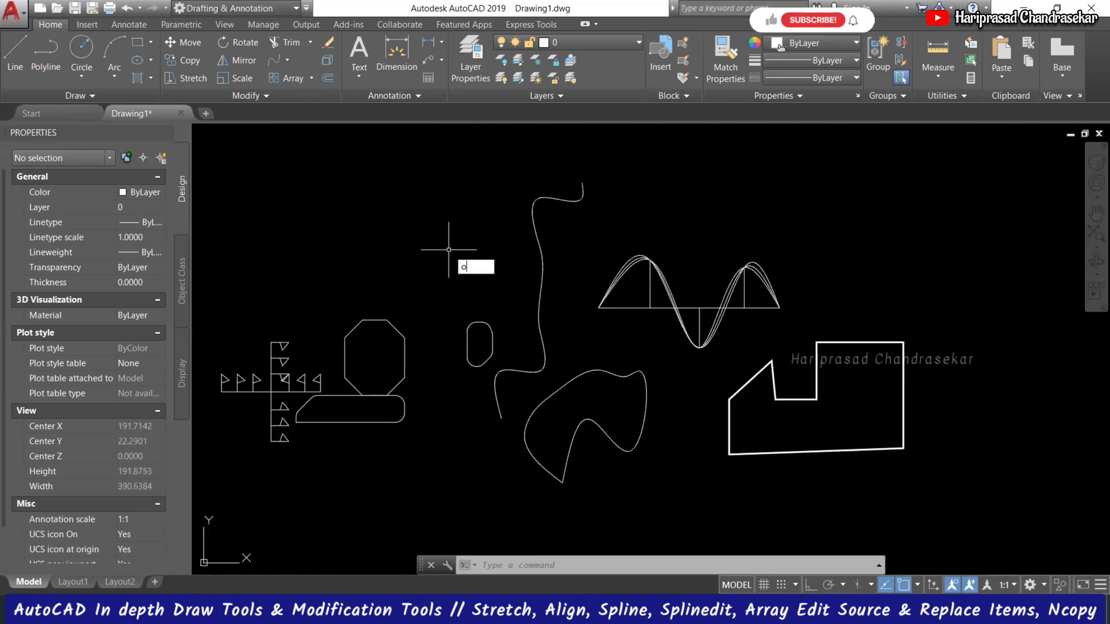
key("Return")
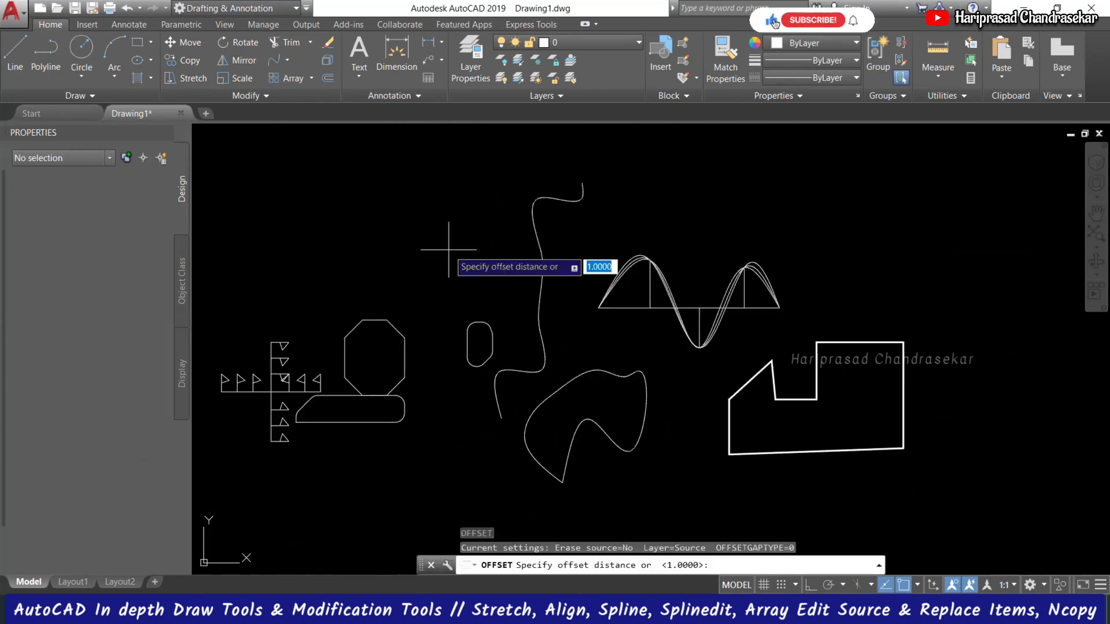
type("2")
key("Return")
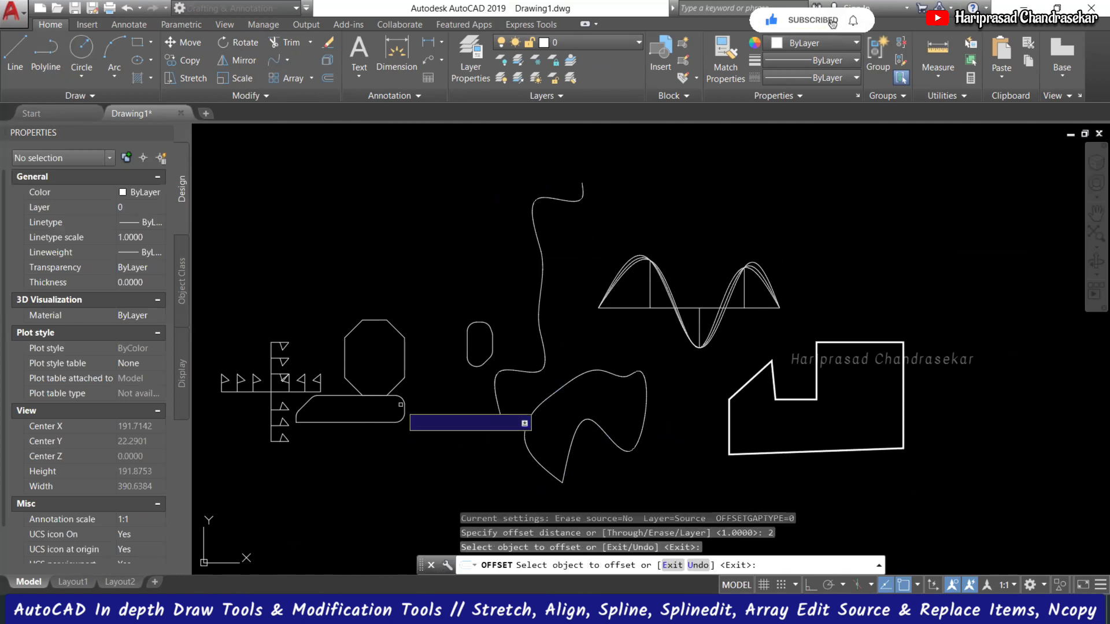
left_click(400, 404)
scroll(368, 411, "up", 4)
left_click(370, 410)
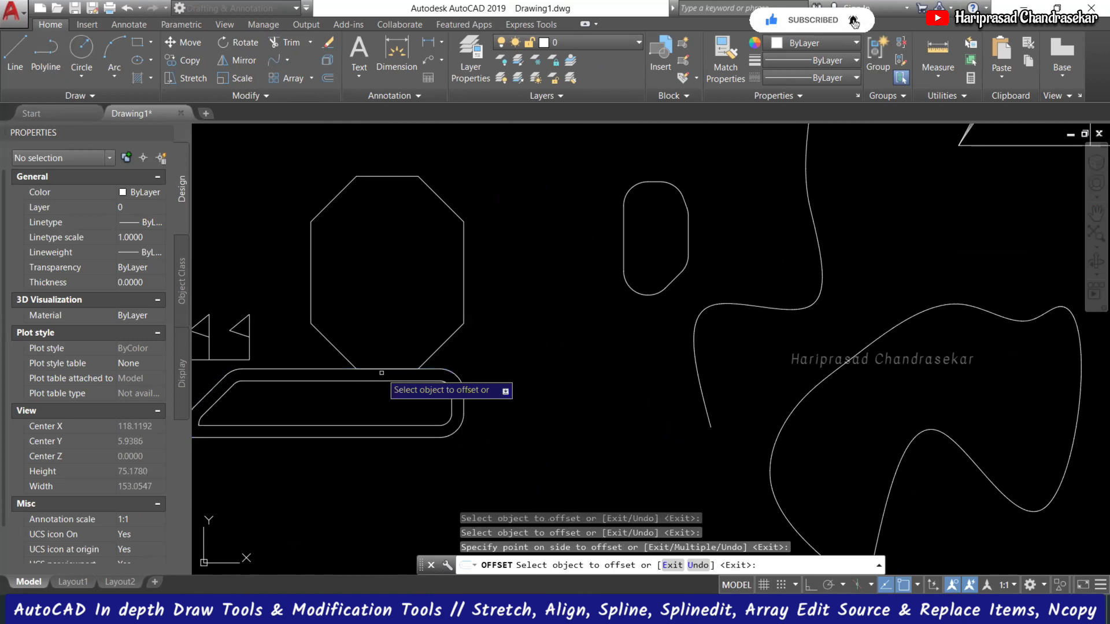
left_click(375, 426)
left_click(378, 398)
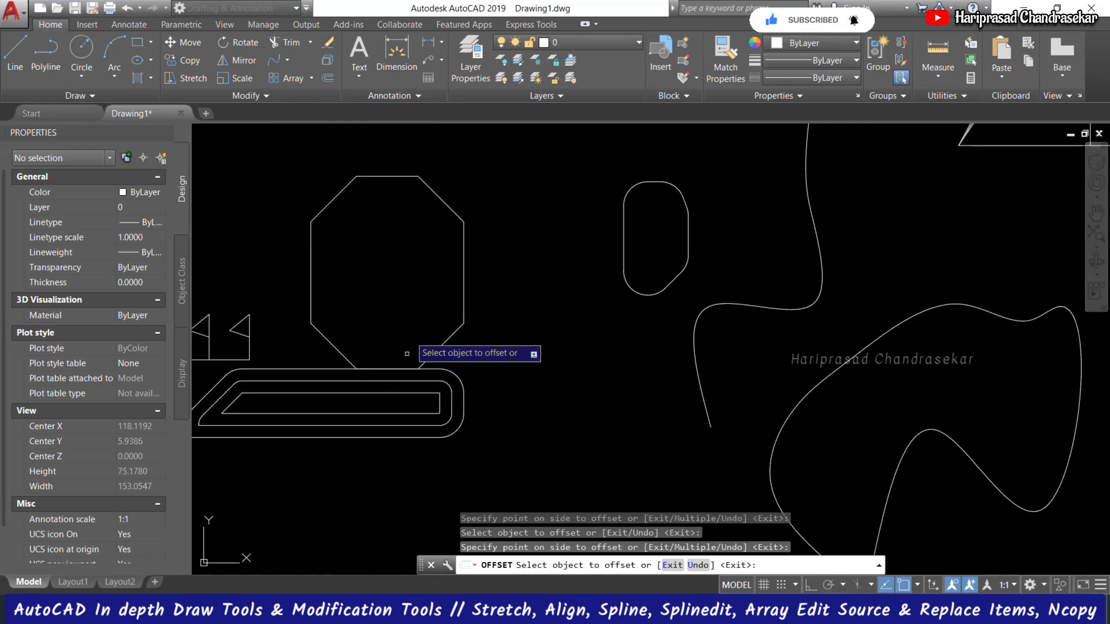
key("Escape")
Step: Offset the octagon inward by 5 units
scroll(416, 282, "down", 2)
key("Return")
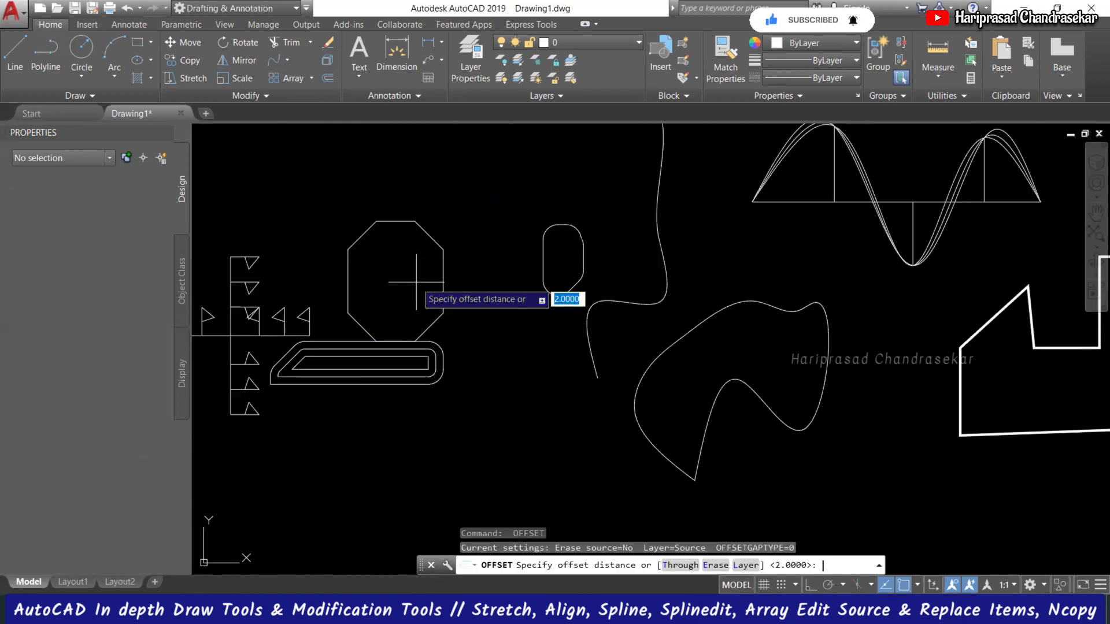
type("5")
key("Return")
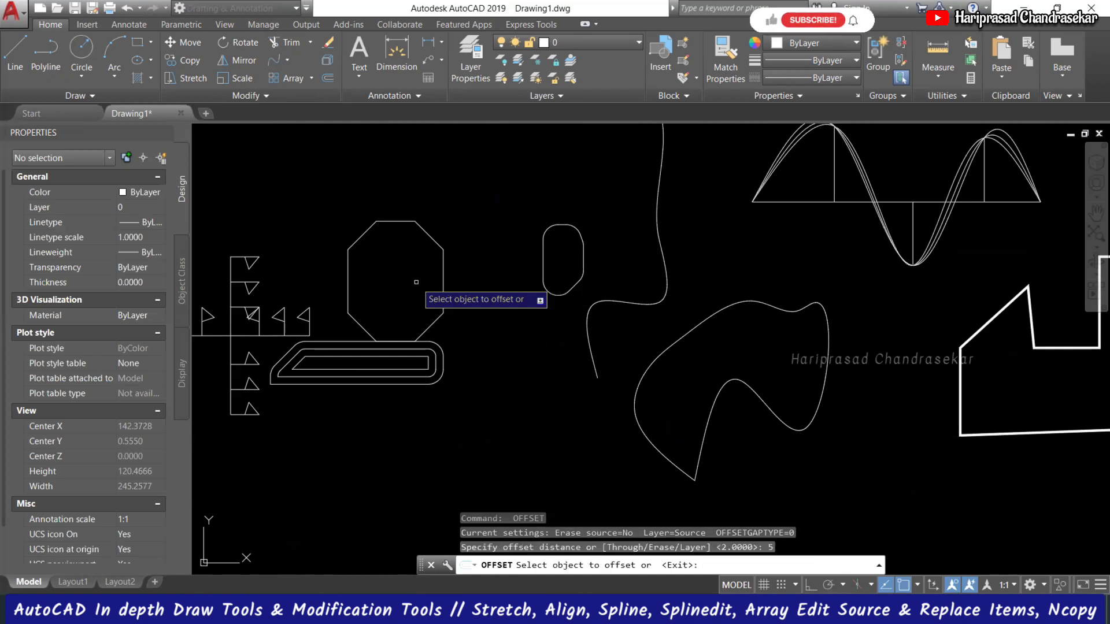
left_click(434, 236)
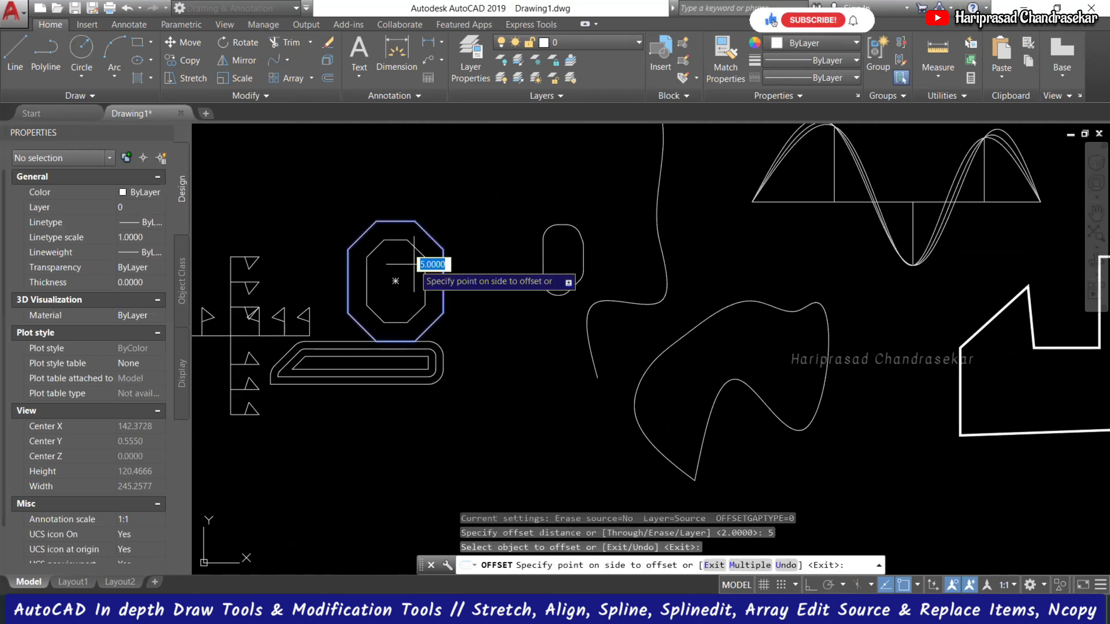
left_click(414, 264)
scroll(419, 245, "up", 2)
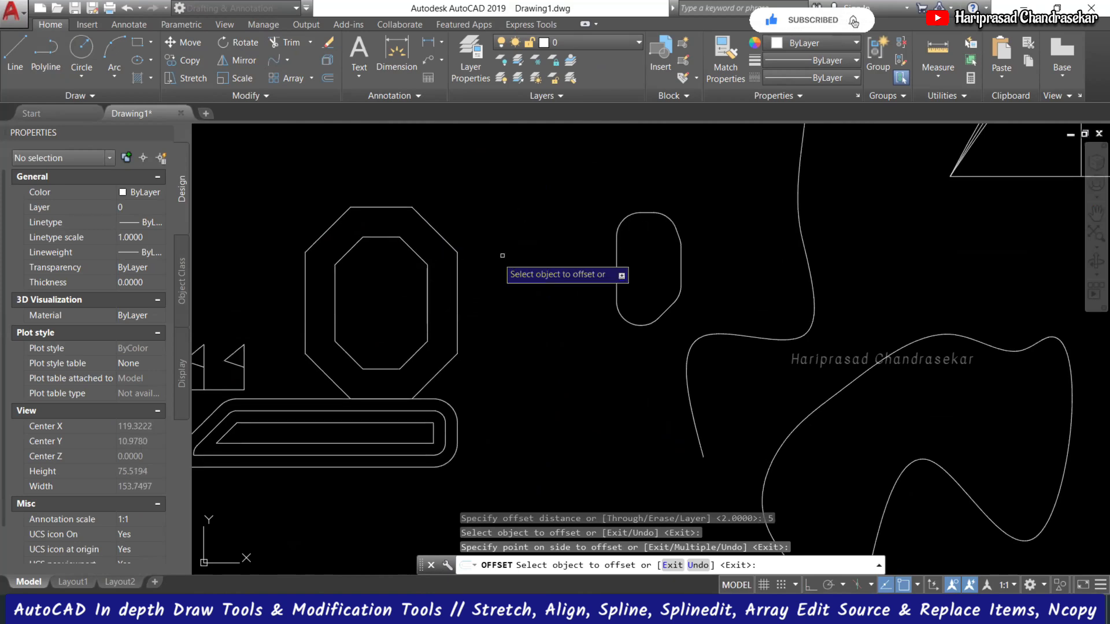
key("Escape")
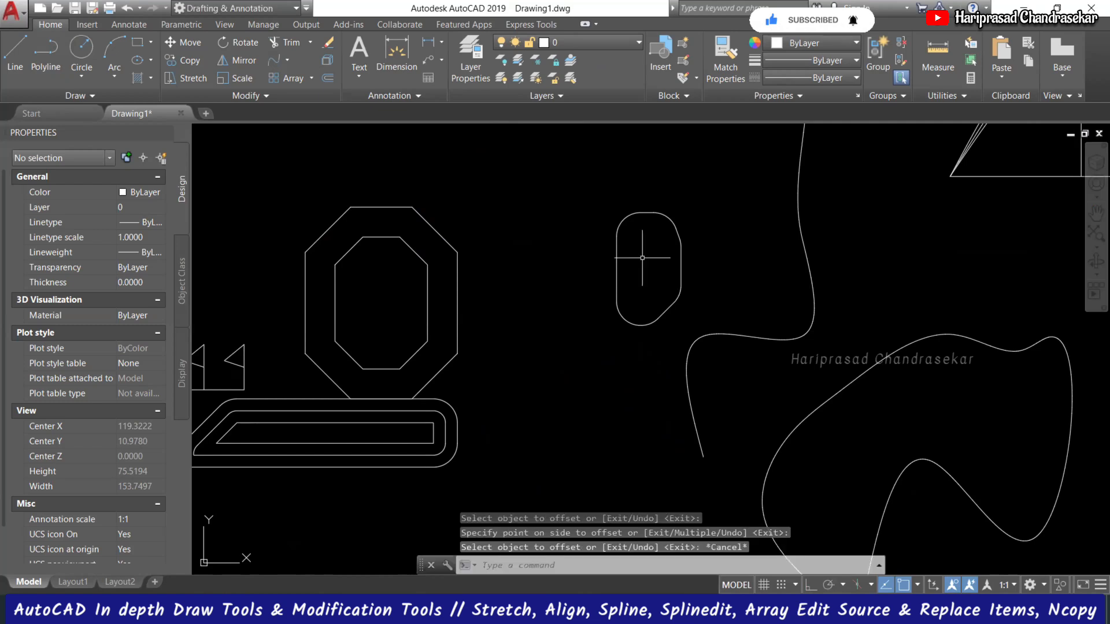
Step: Offset the small rounded closed shape beside the octagon outward by 3.5 units
key("ctrl+s")
key("Return")
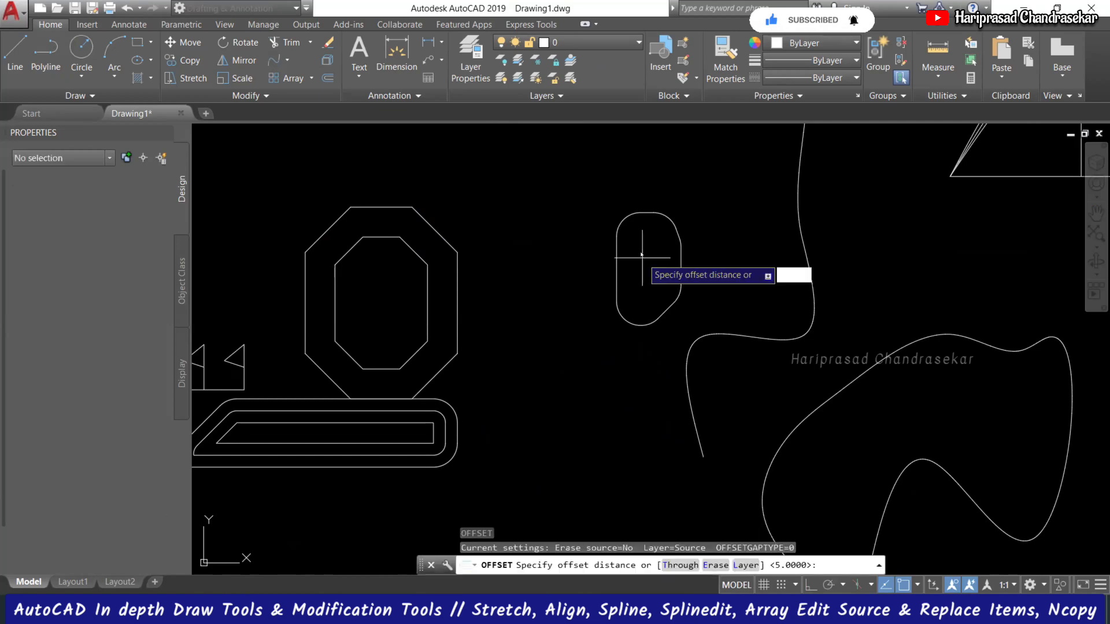
type("3.5")
key("Return")
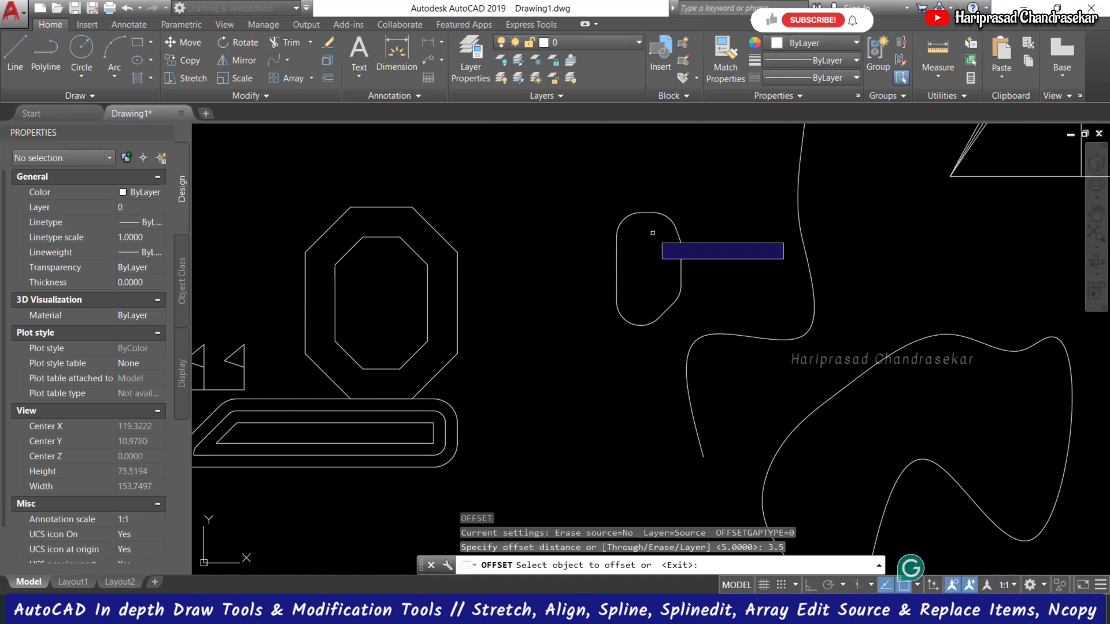
left_click(652, 214)
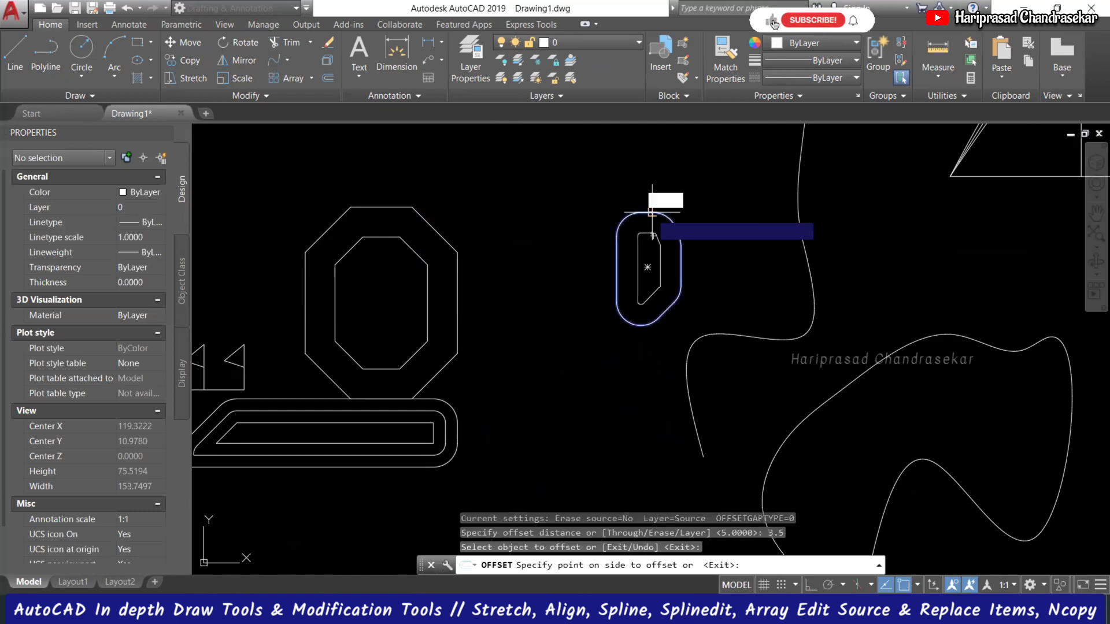
left_click(596, 331)
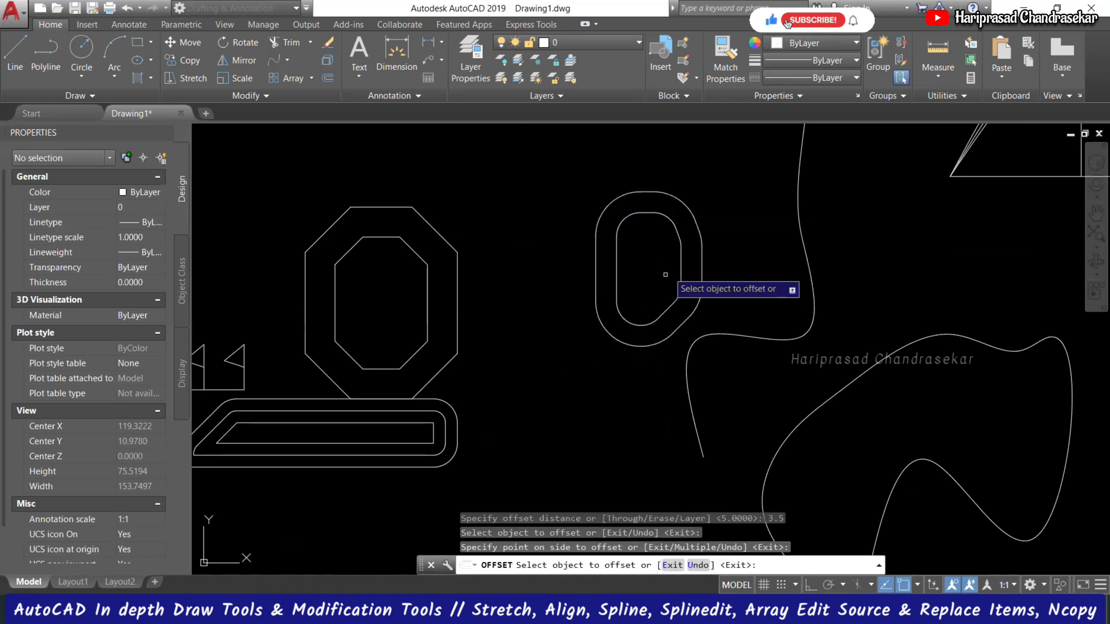
key("Escape")
Step: Examine the offset copies of the octagon, the rounded shape and the bar, comparing their corners up close
scroll(601, 273, "down", 4)
scroll(615, 247, "up", 4)
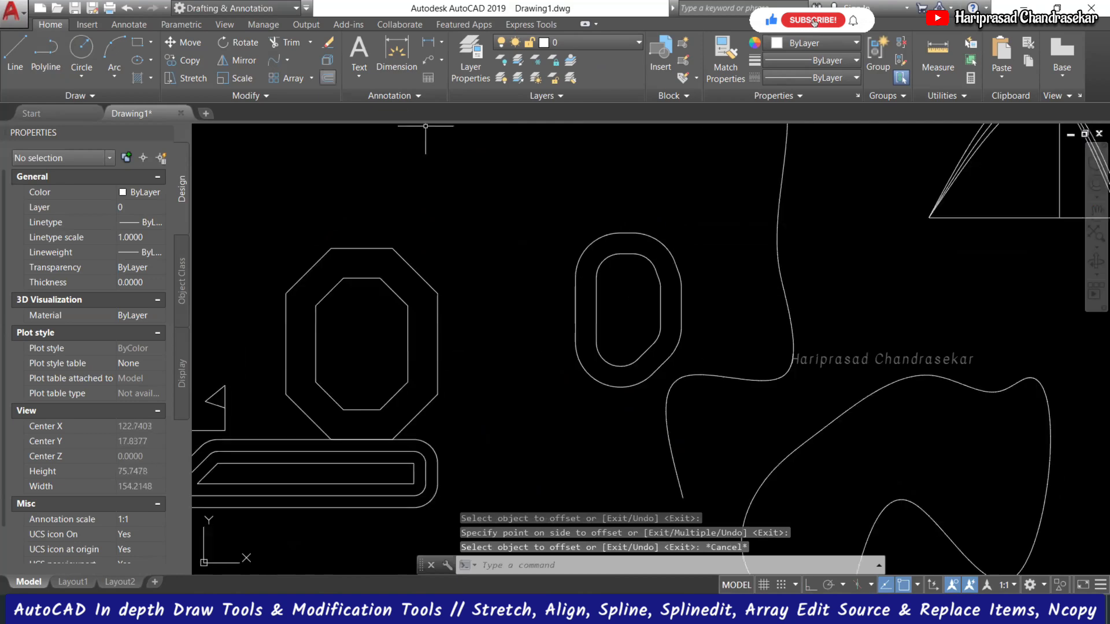
scroll(621, 212, "down", 4)
scroll(649, 216, "up", 2)
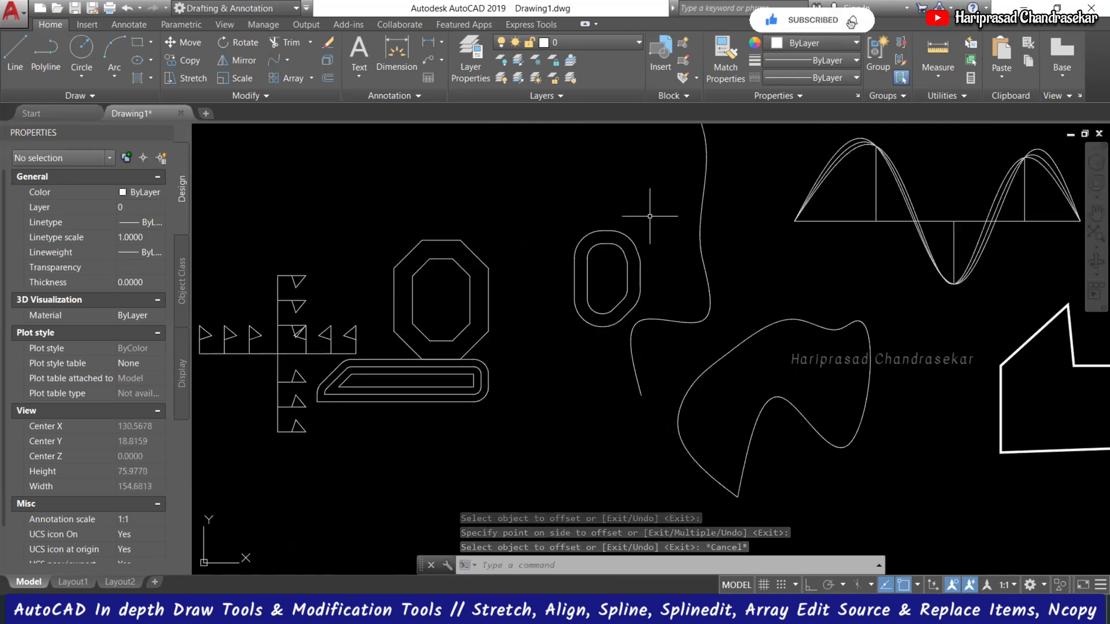
scroll(608, 239, "down", 4)
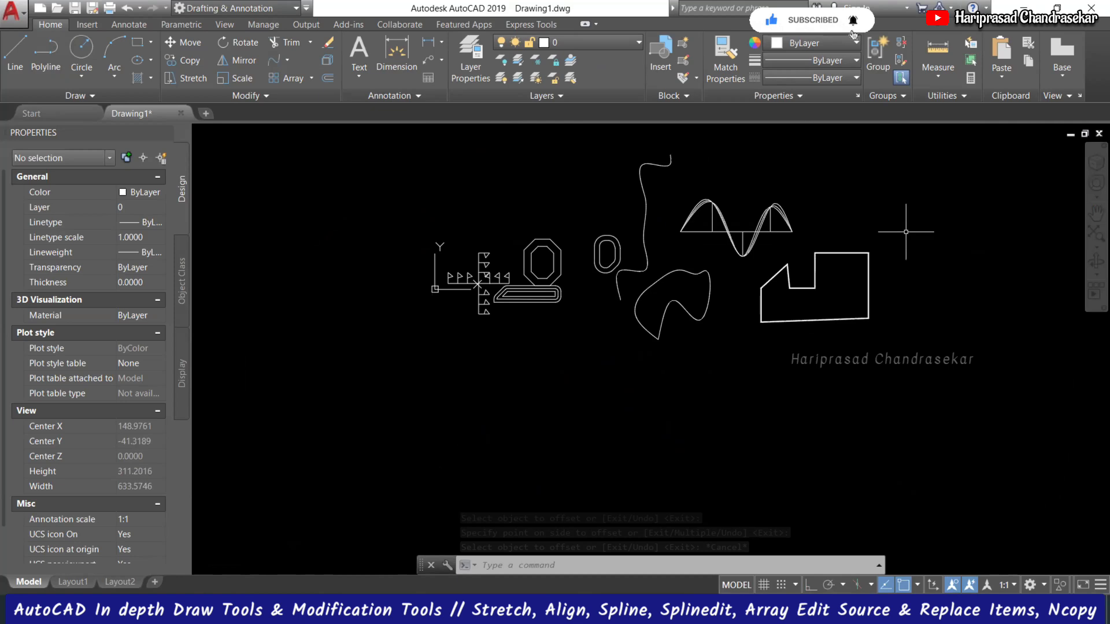
scroll(766, 238, "up", 4)
middle_click_drag(344, 226, 484, 232)
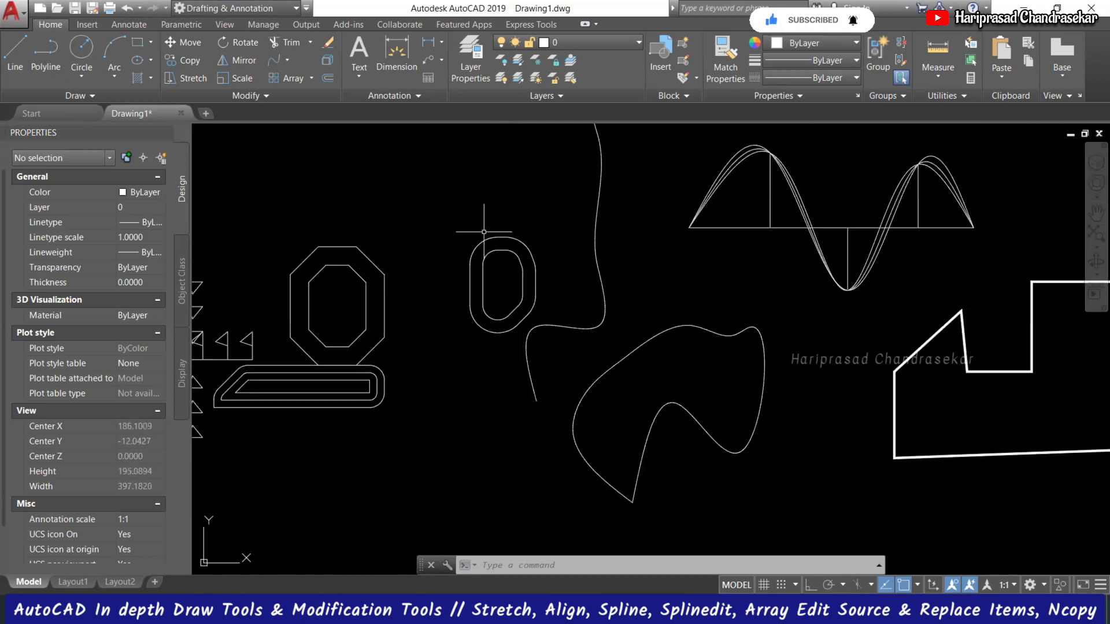
scroll(484, 231, "up", 2)
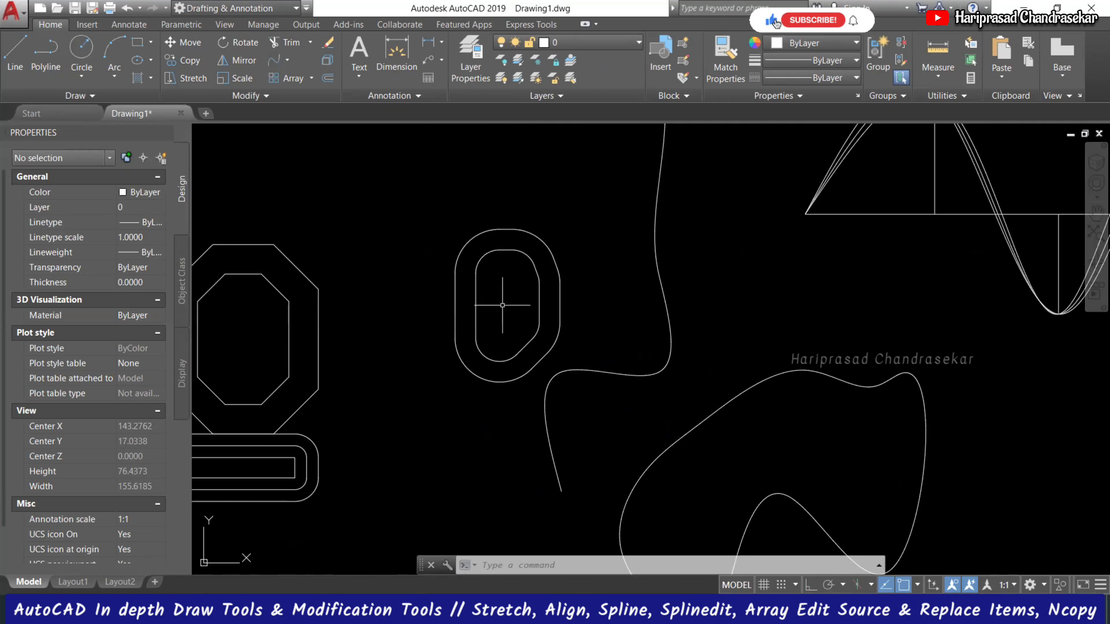
scroll(506, 232, "up", 5)
scroll(538, 205, "down", 5)
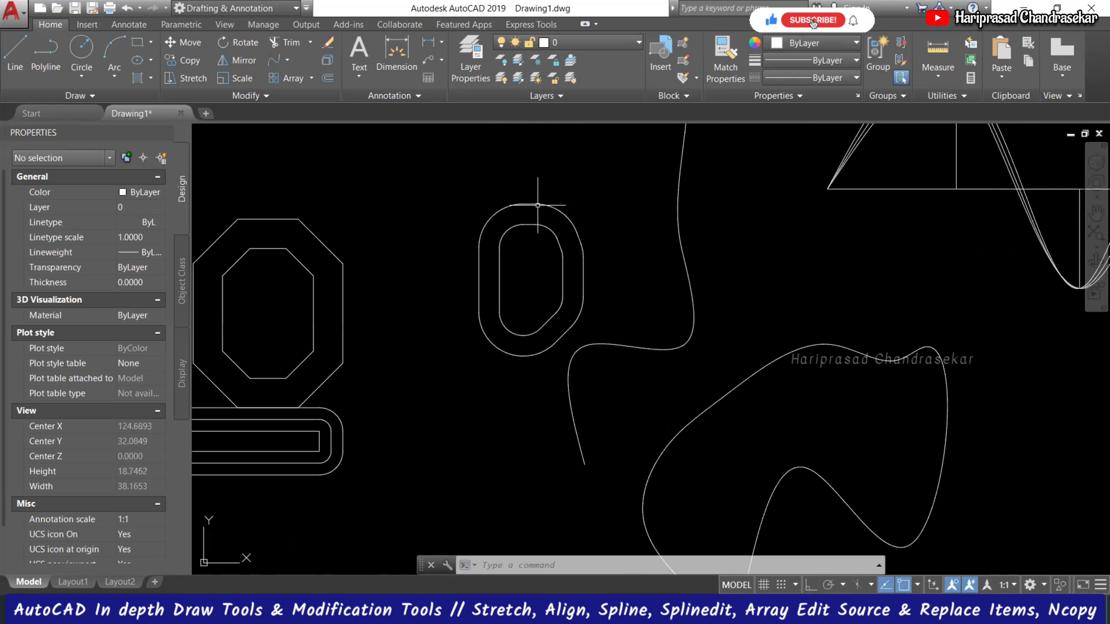
scroll(347, 374, "up", 2)
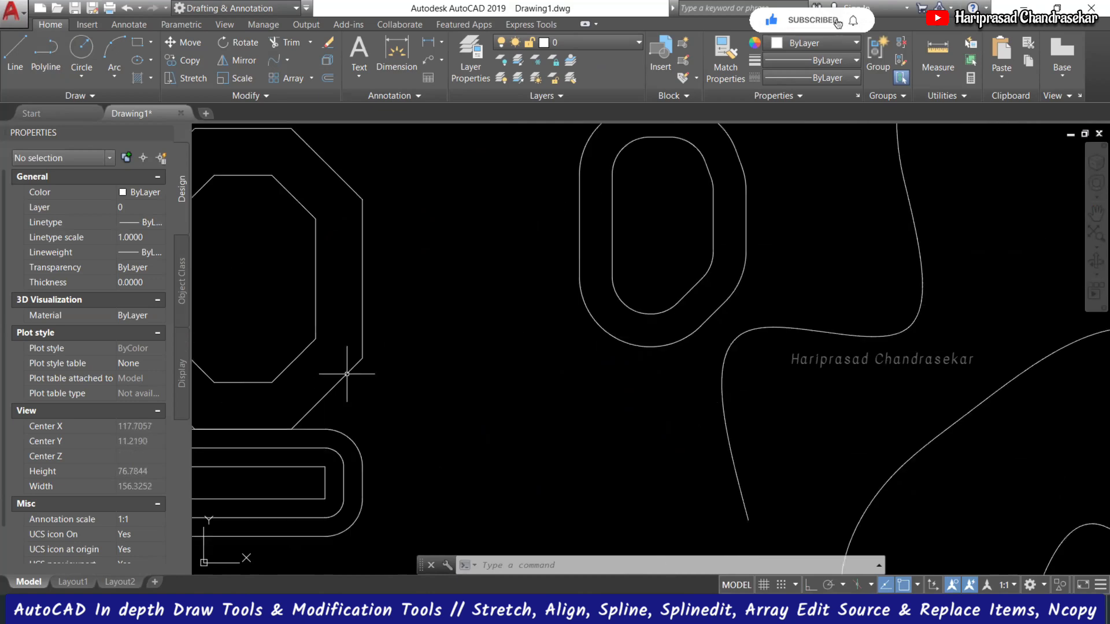
scroll(324, 469, "up", 4)
scroll(340, 451, "up", 4)
scroll(473, 395, "down", 2)
scroll(488, 410, "down", 8)
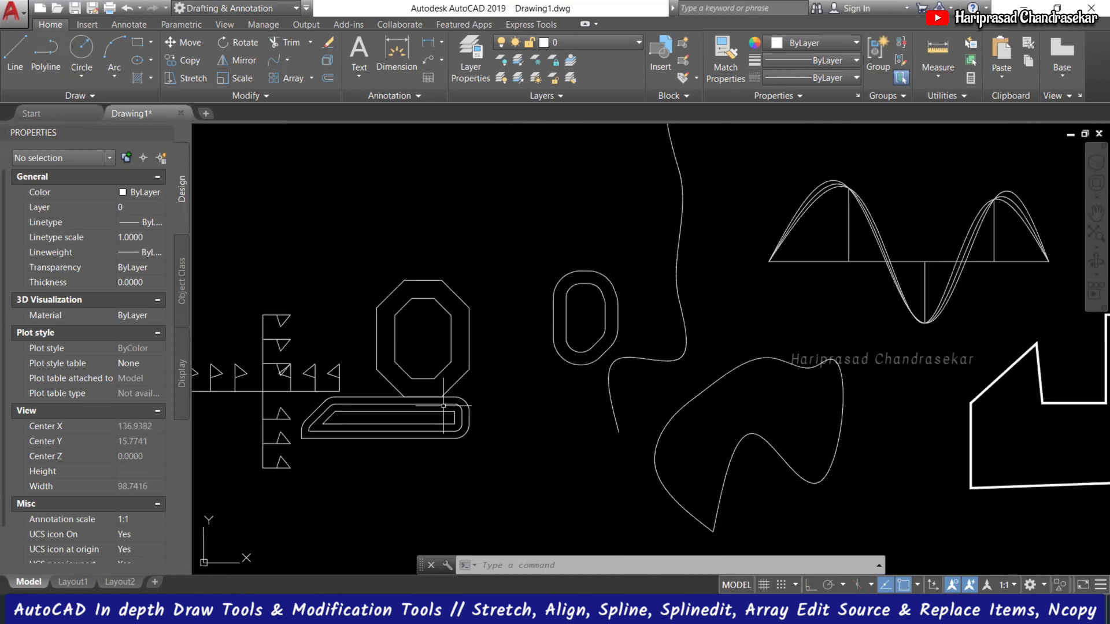
scroll(440, 363, "up", 2)
scroll(440, 362, "down", 4)
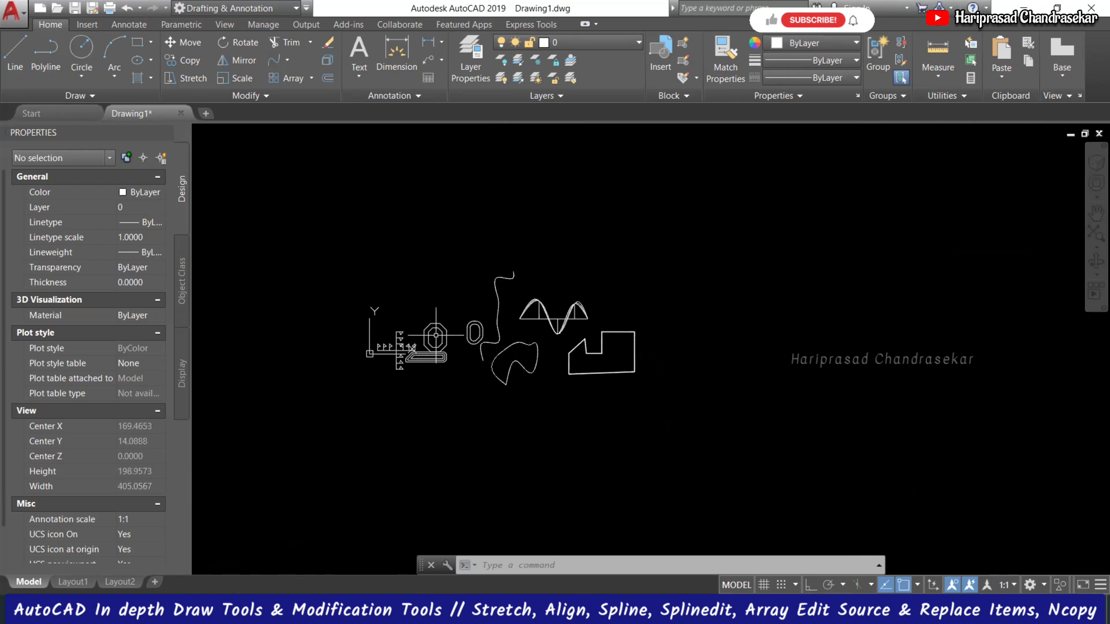
Step: Draw a rectangle about 25 by 28 units in the empty area to the right of the notched polyline
scroll(623, 318, "up", 4)
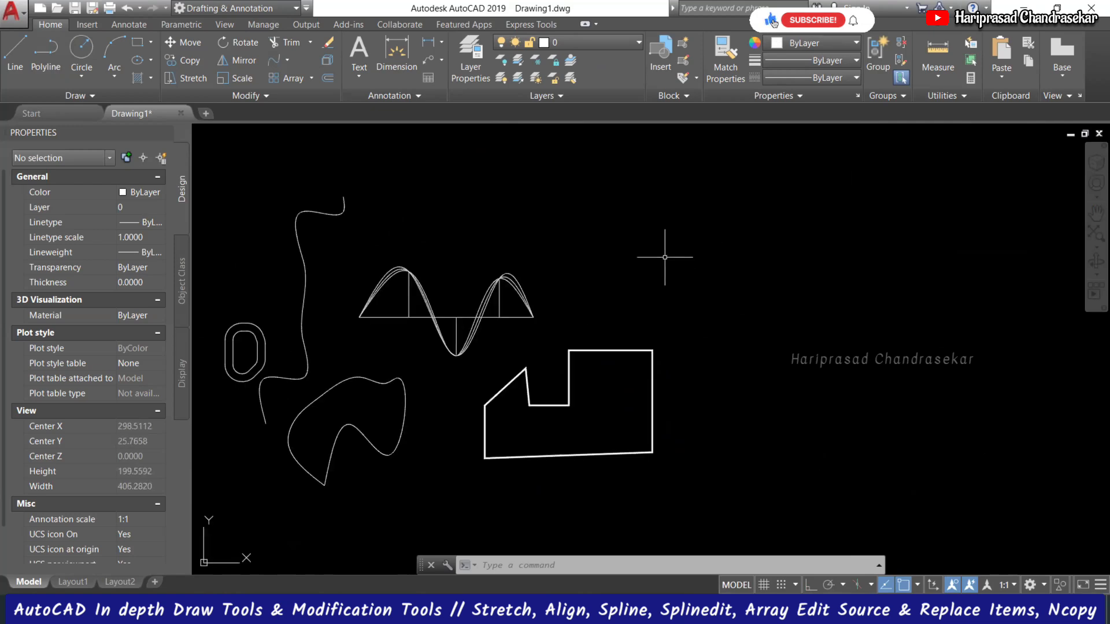
scroll(549, 257, "down", 4)
scroll(647, 270, "up", 2)
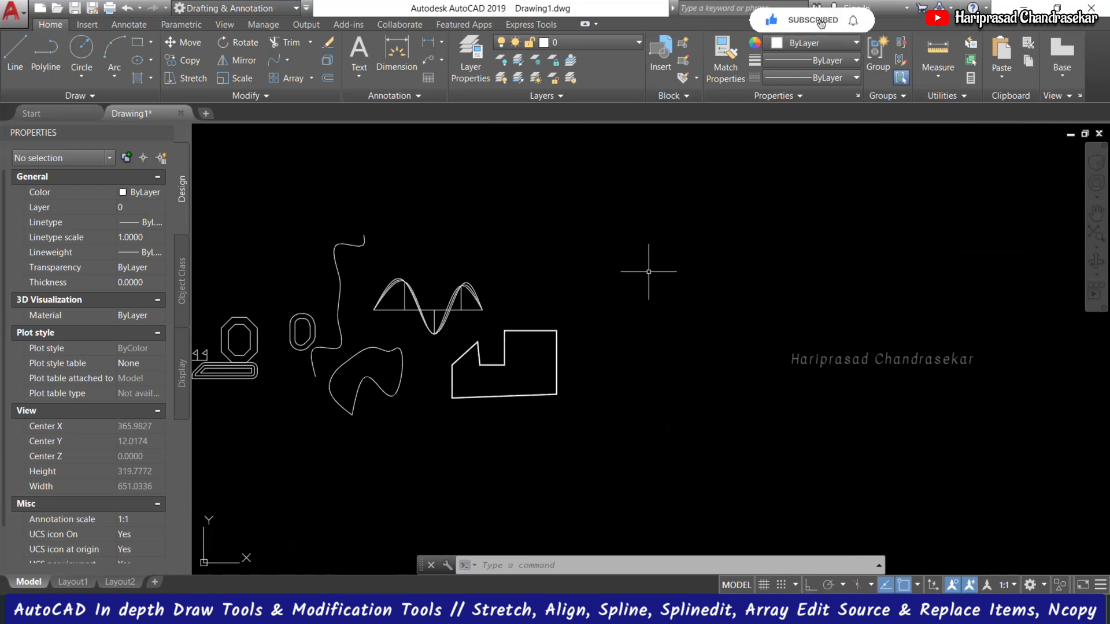
type("rec")
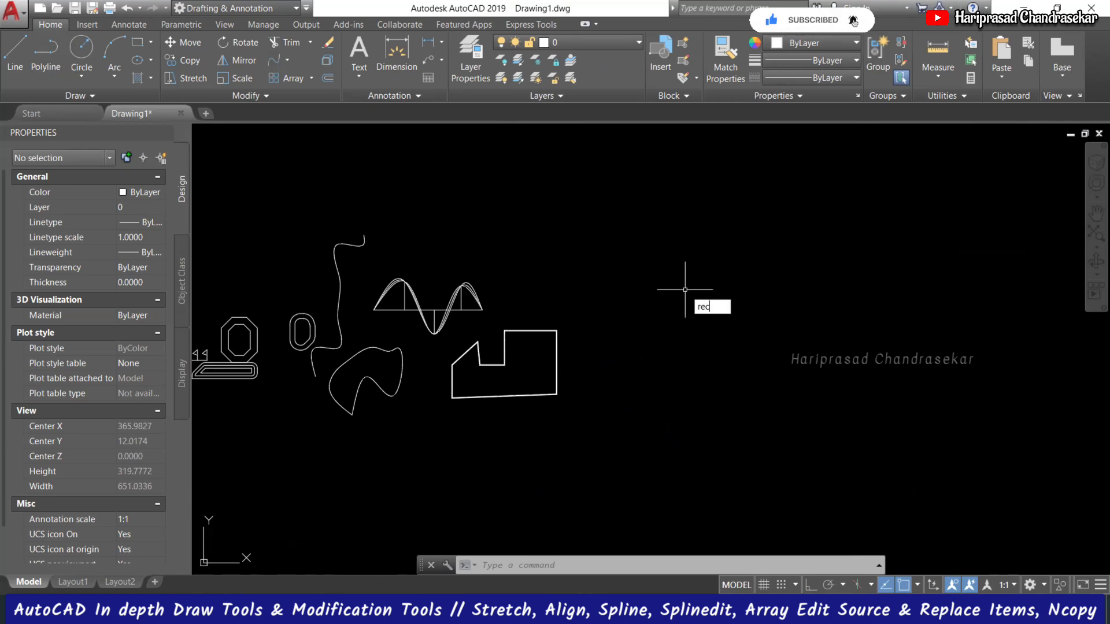
key("Return")
left_click(695, 266)
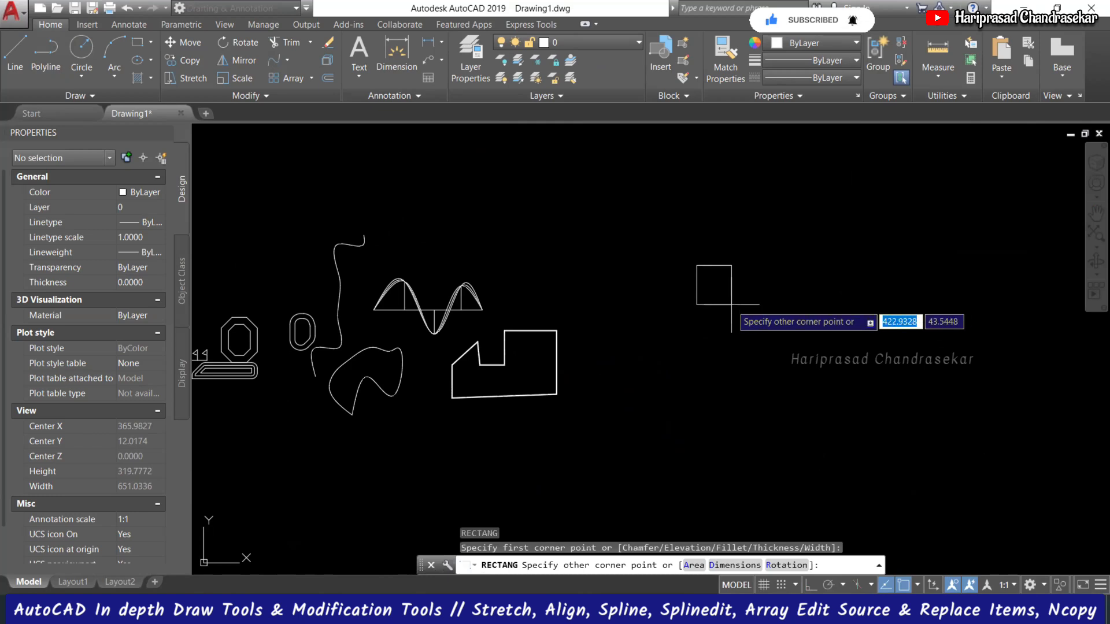
left_click(731, 304)
Step: Create a rectangular array of the new rectangle with 2 columns and 3 rows
scroll(748, 284, "up", 2)
left_click(723, 291)
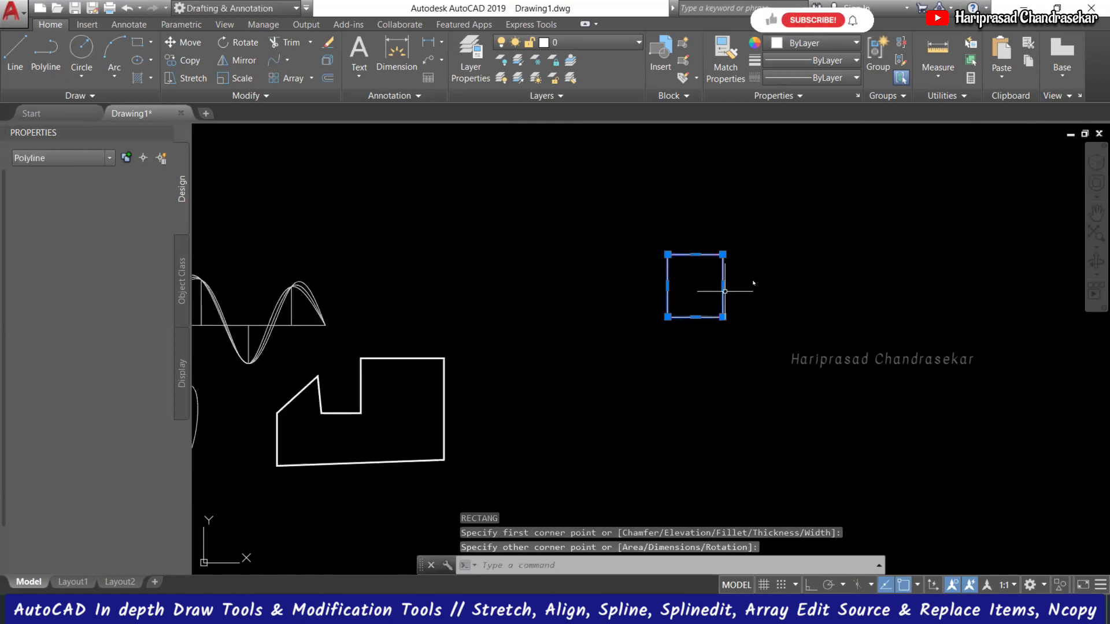
type("AR")
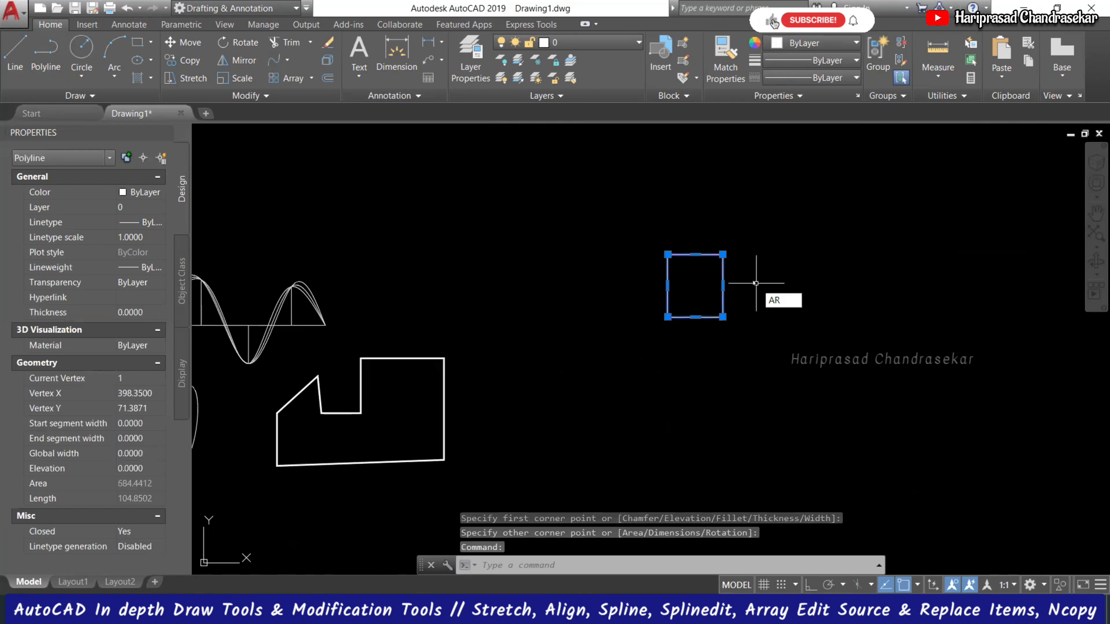
key("Return")
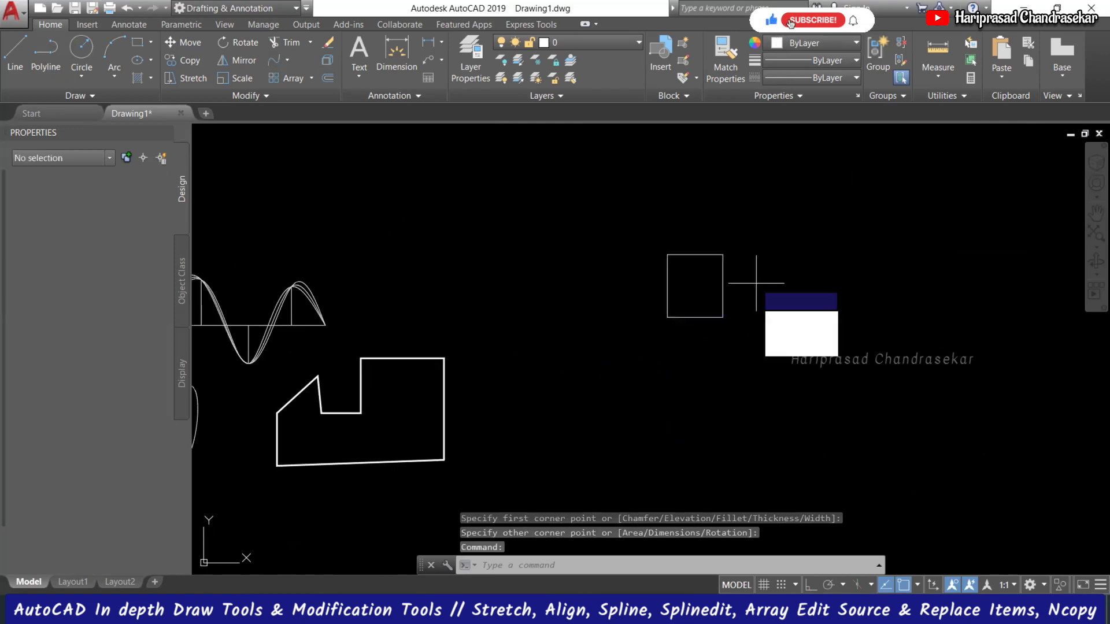
type("R")
key("Return")
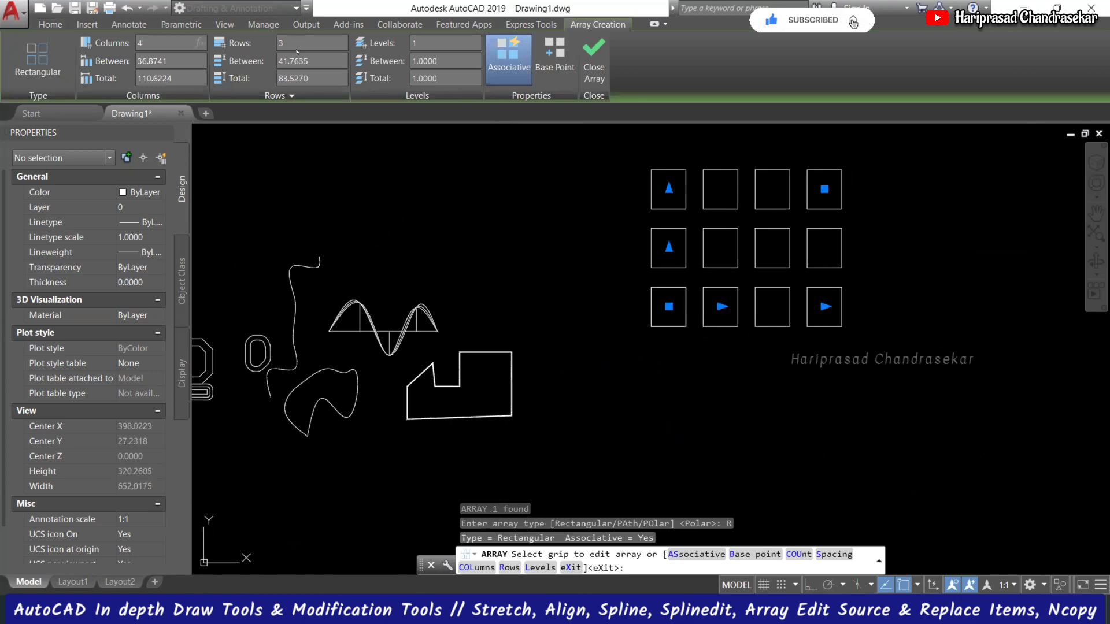
key("Return")
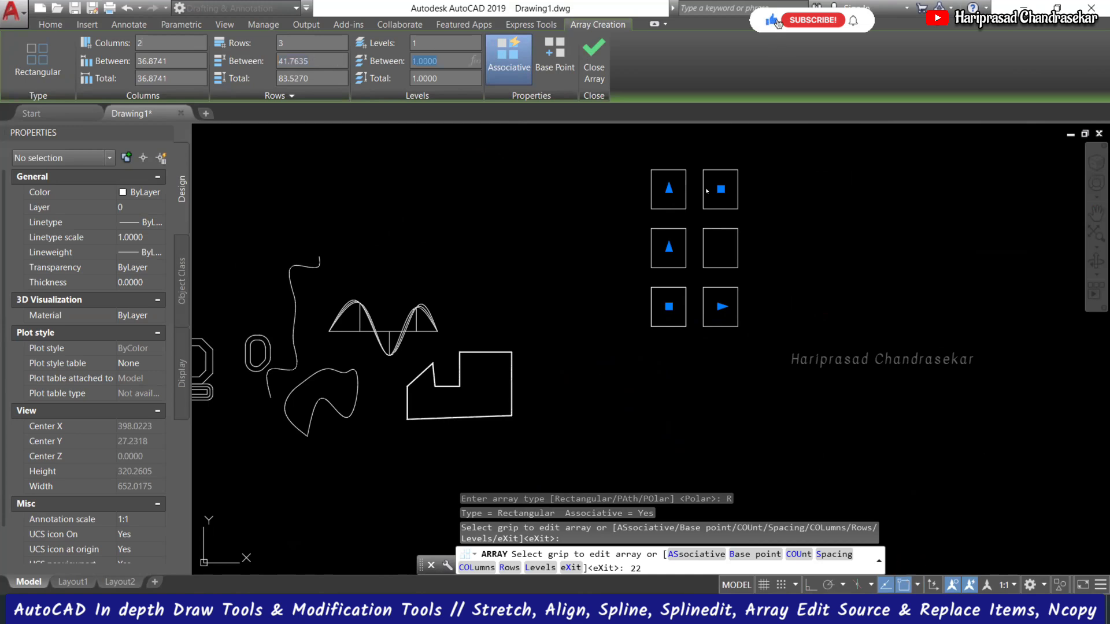
key("Return")
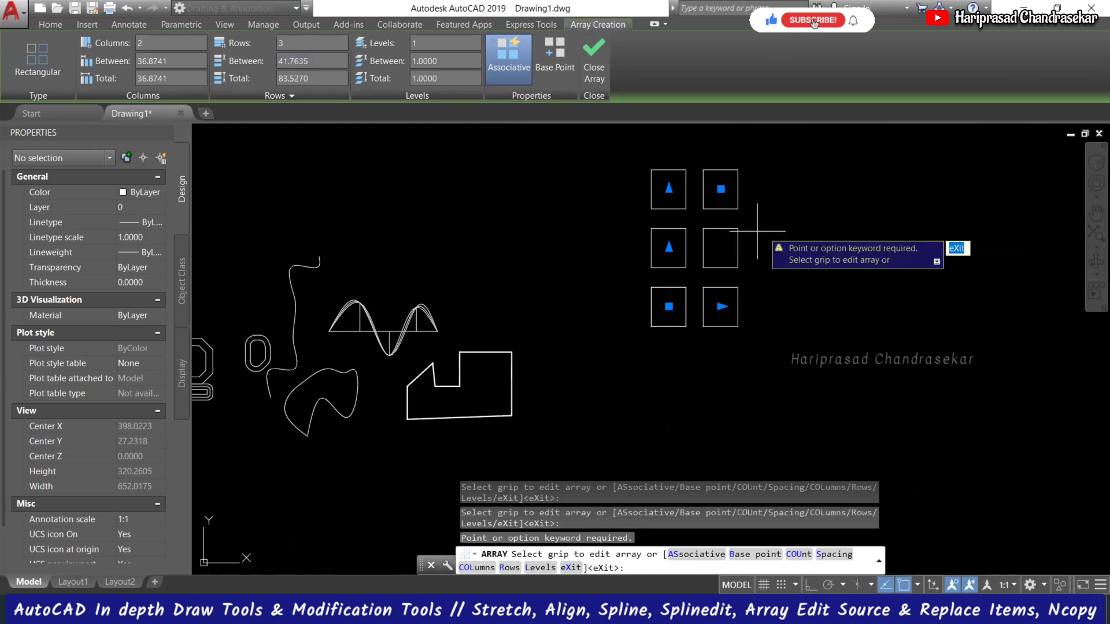
key("Return")
scroll(756, 283, "down", 2)
scroll(743, 270, "up", 2)
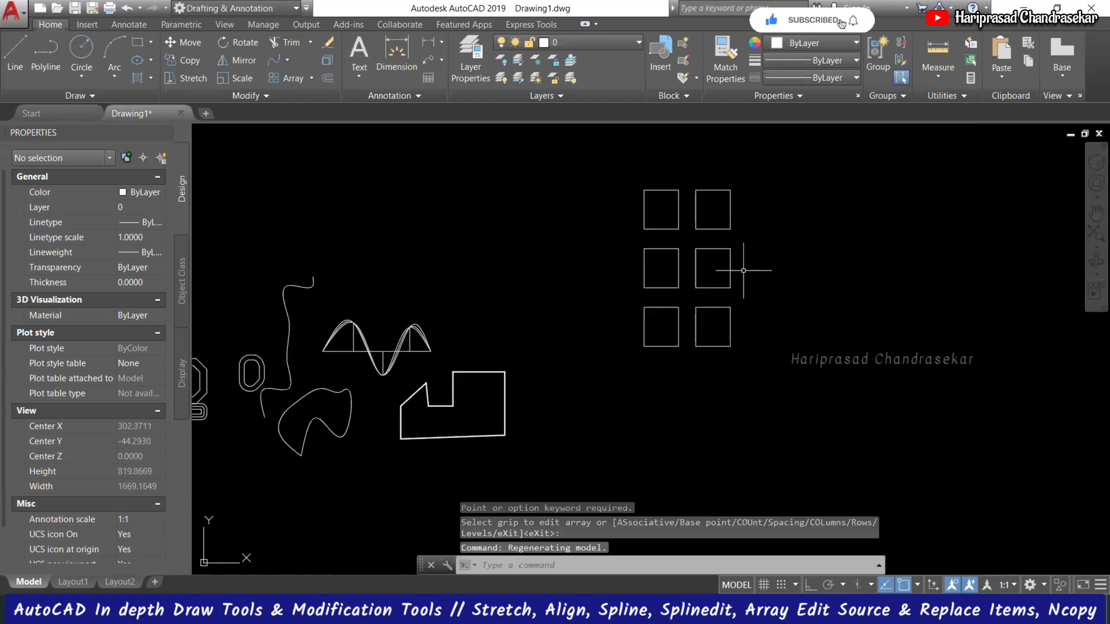
Step: Draw a circle in the empty area to the right of the rectangular array
scroll(770, 236, "up", 3)
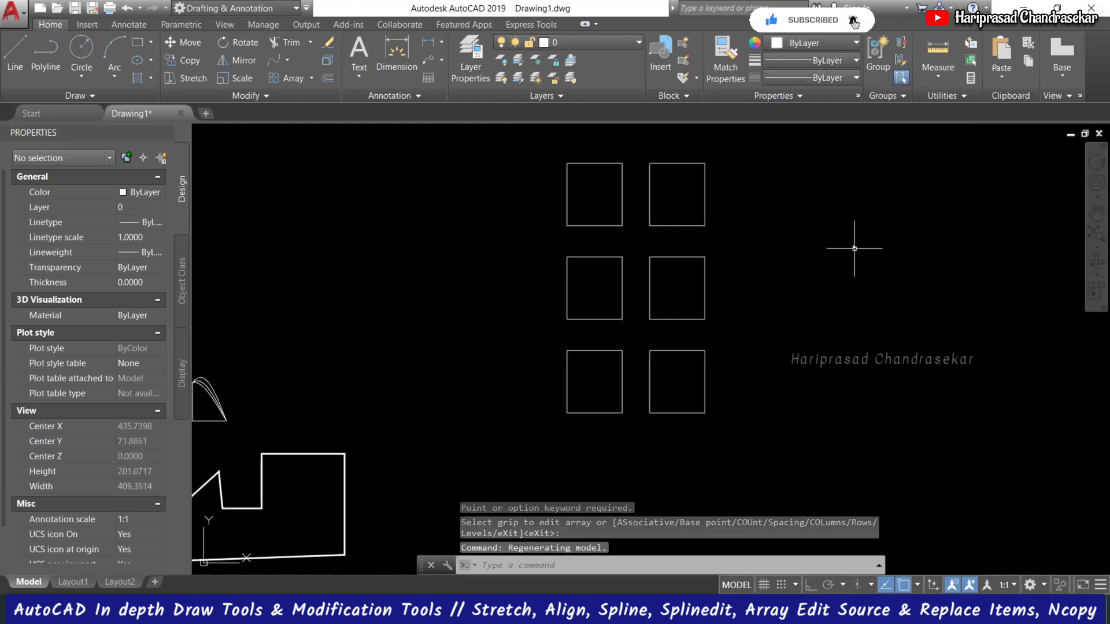
type("c")
key("Return")
left_click(873, 257)
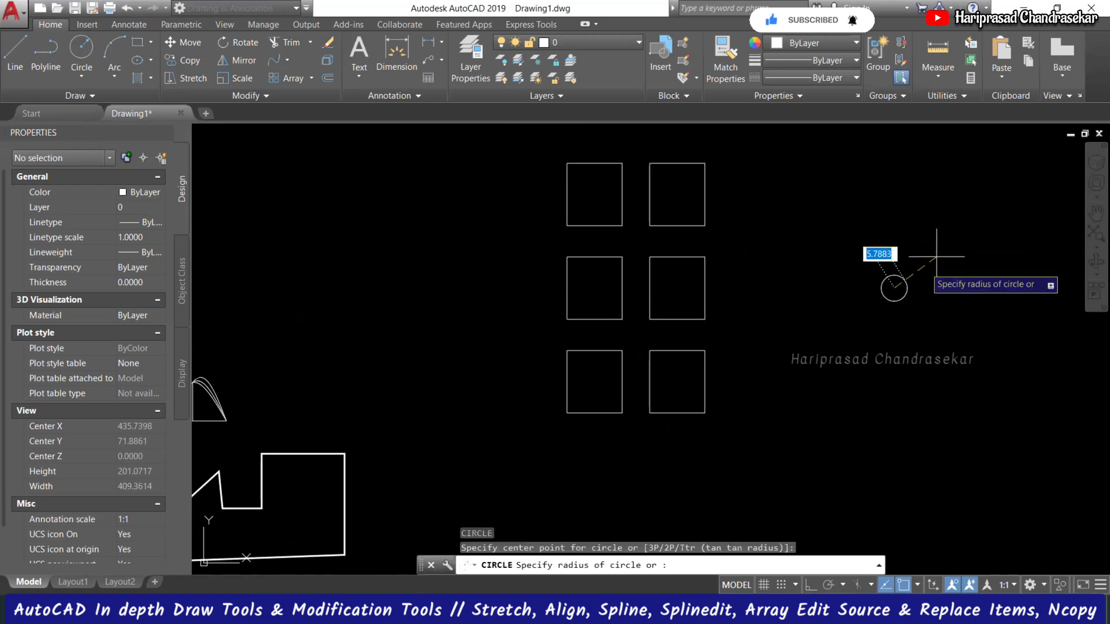
left_click(936, 253)
Step: Draw a flag from lines: a vertical pole rising from the circle's top quadrant and a small triangular pennant on its right side
type("l")
key("Return")
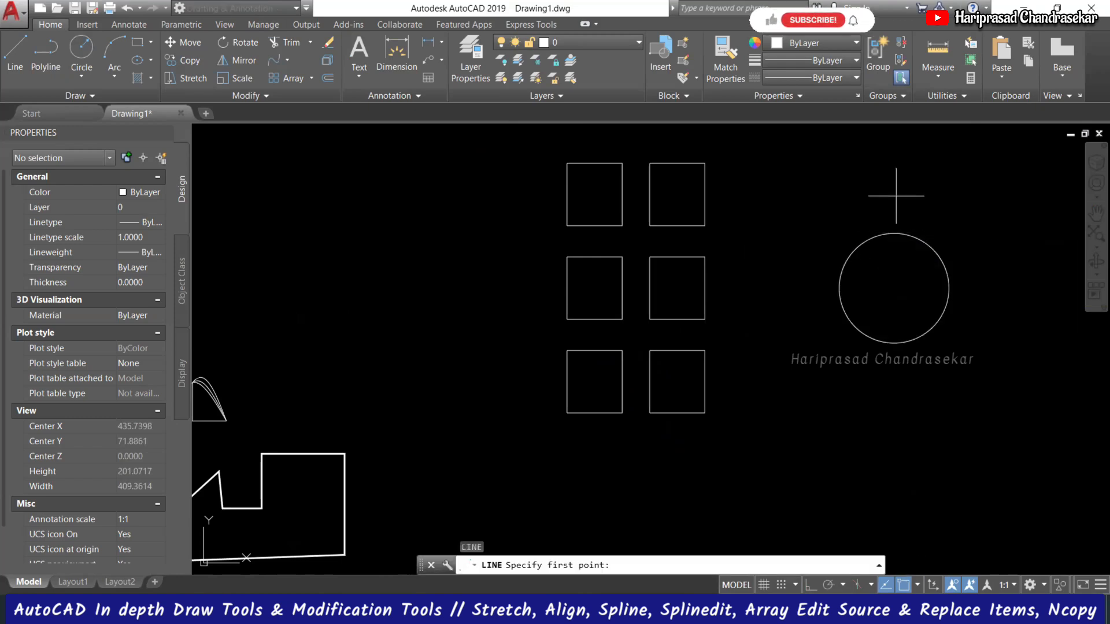
left_click(894, 233)
key("F8")
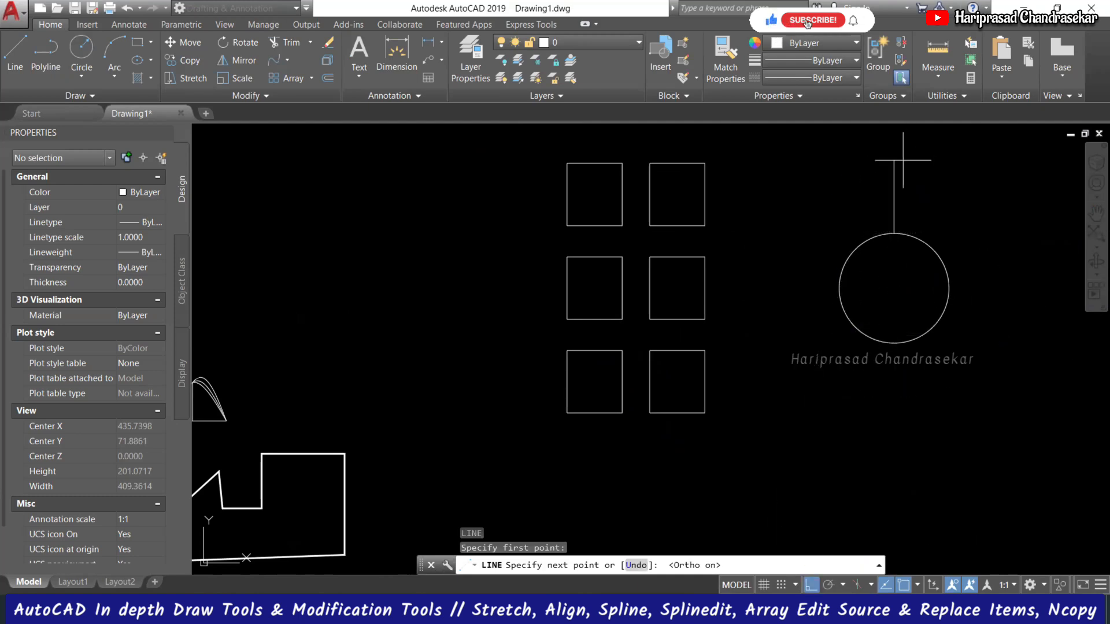
scroll(920, 166, "up", 2)
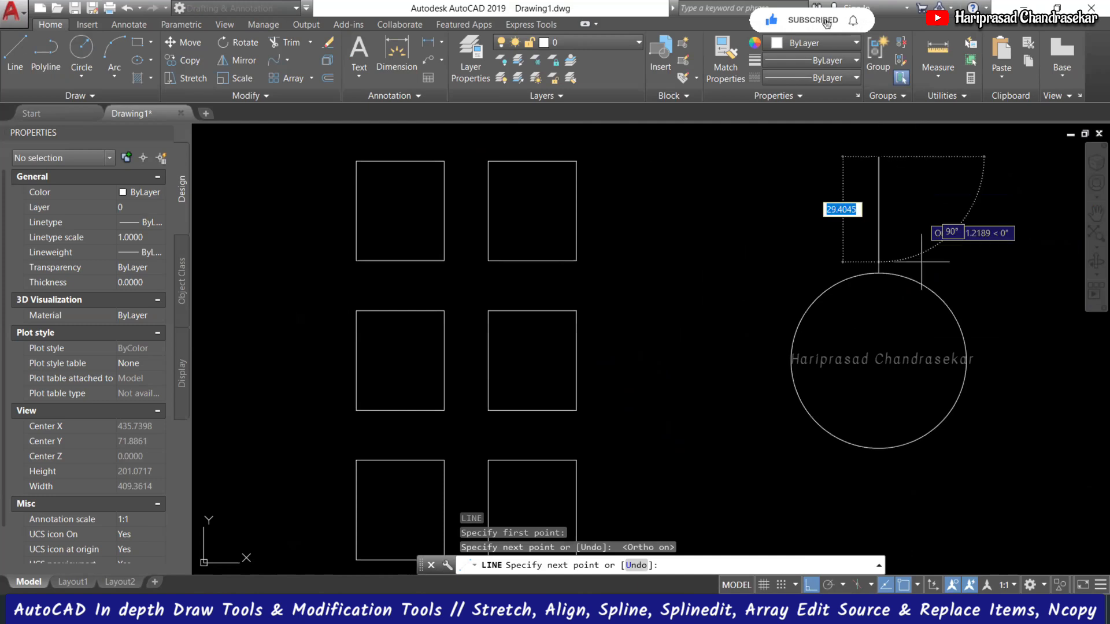
key("F8")
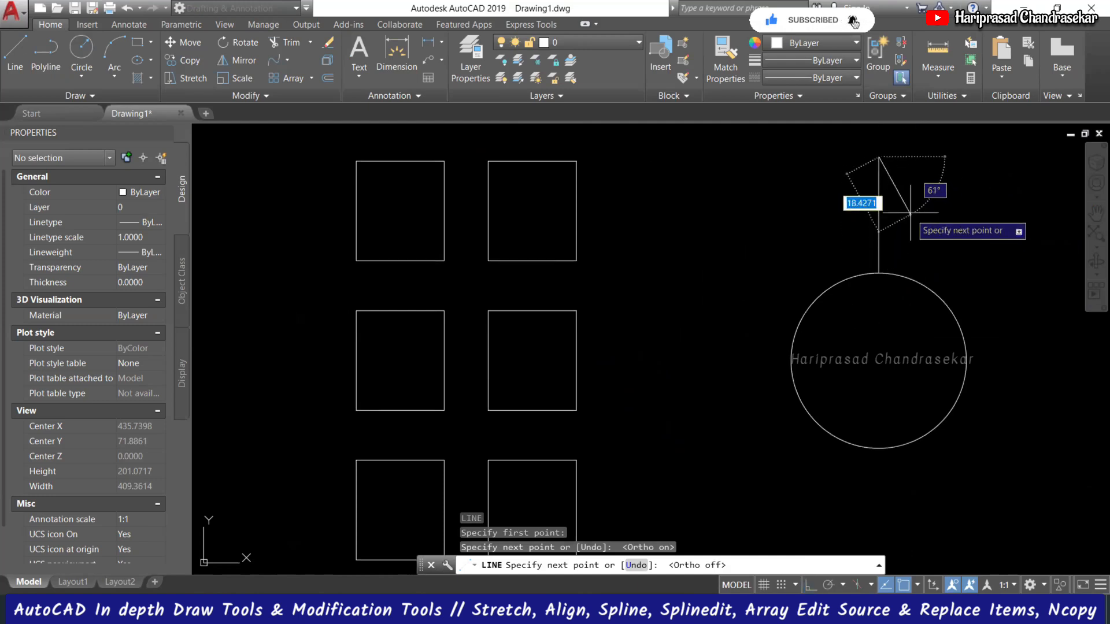
left_click(911, 209)
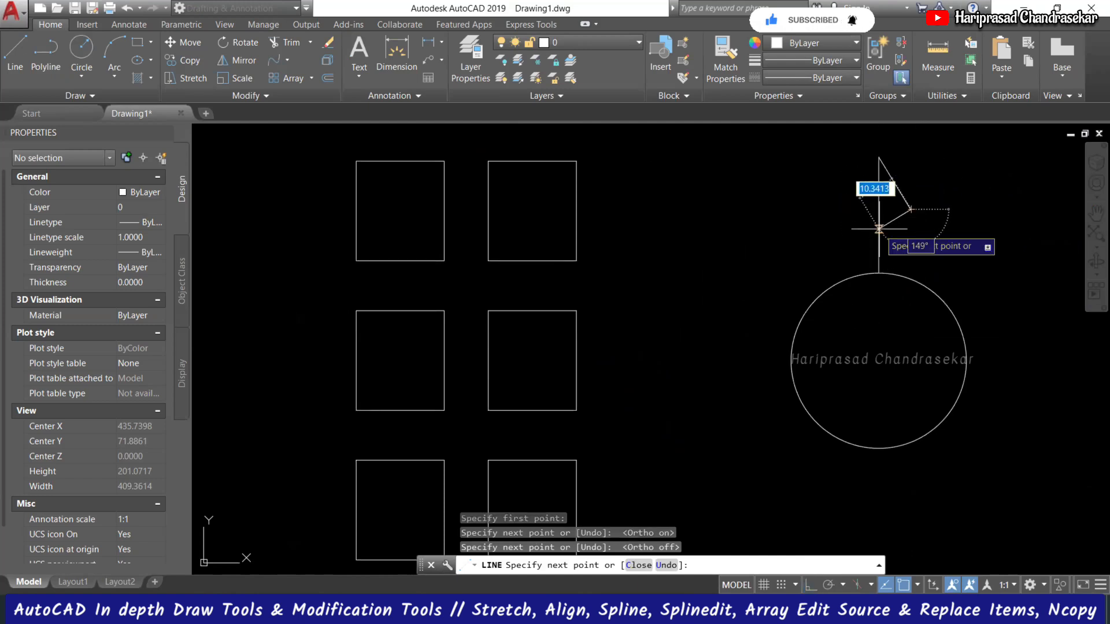
left_click(878, 229)
key("Escape")
Step: Create a polar array of the three flag lines around the circle's centre with 8 items
scroll(910, 188, "down", 3)
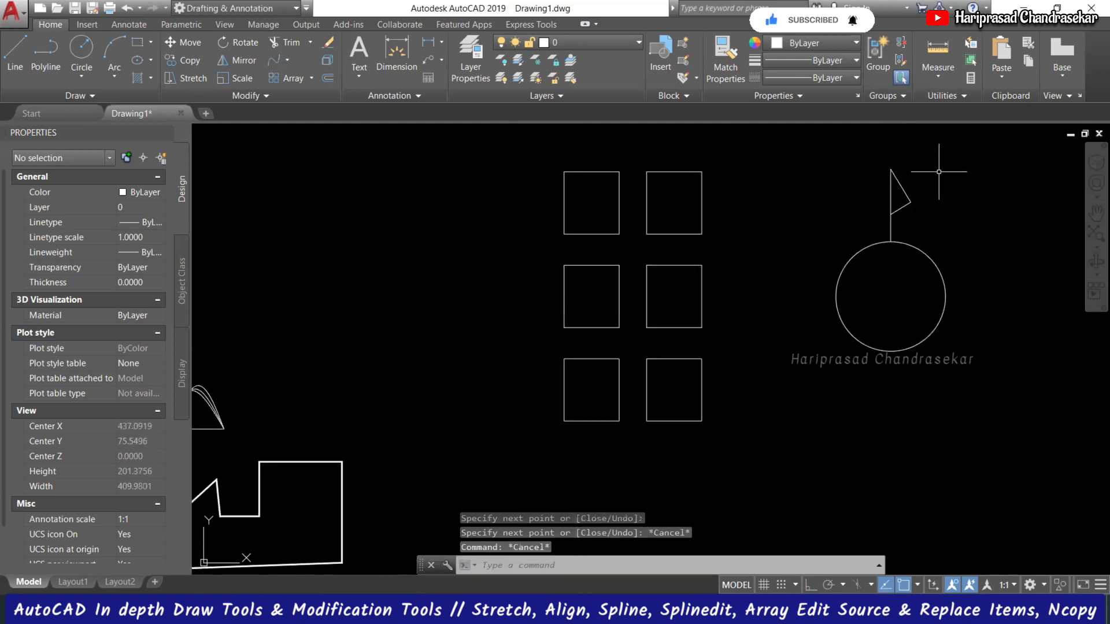
left_click(936, 169)
left_click(870, 217)
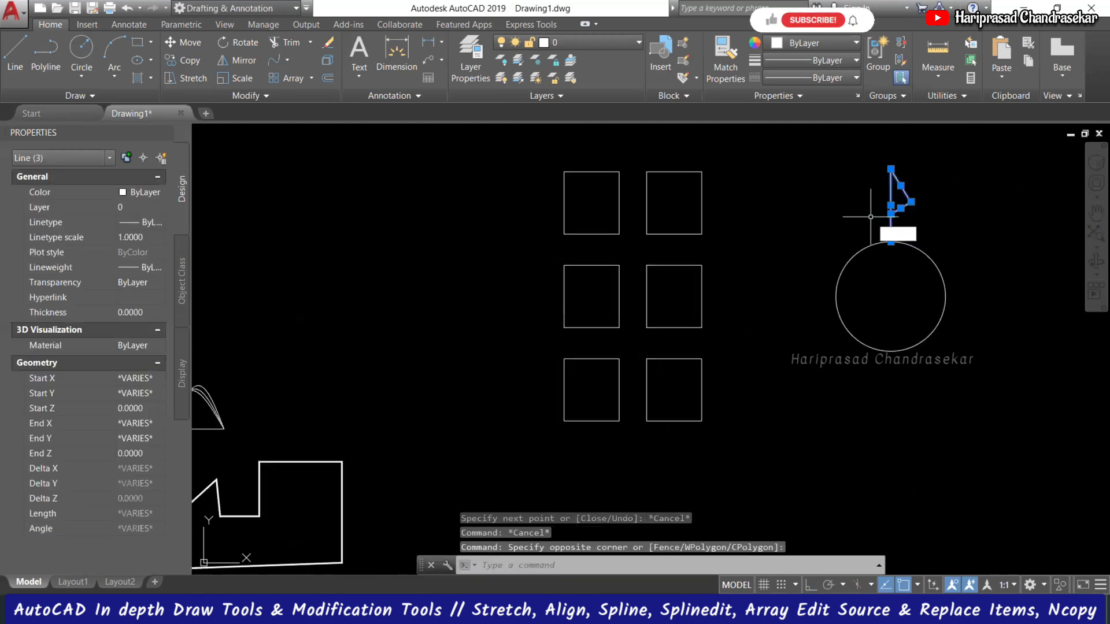
key("Escape")
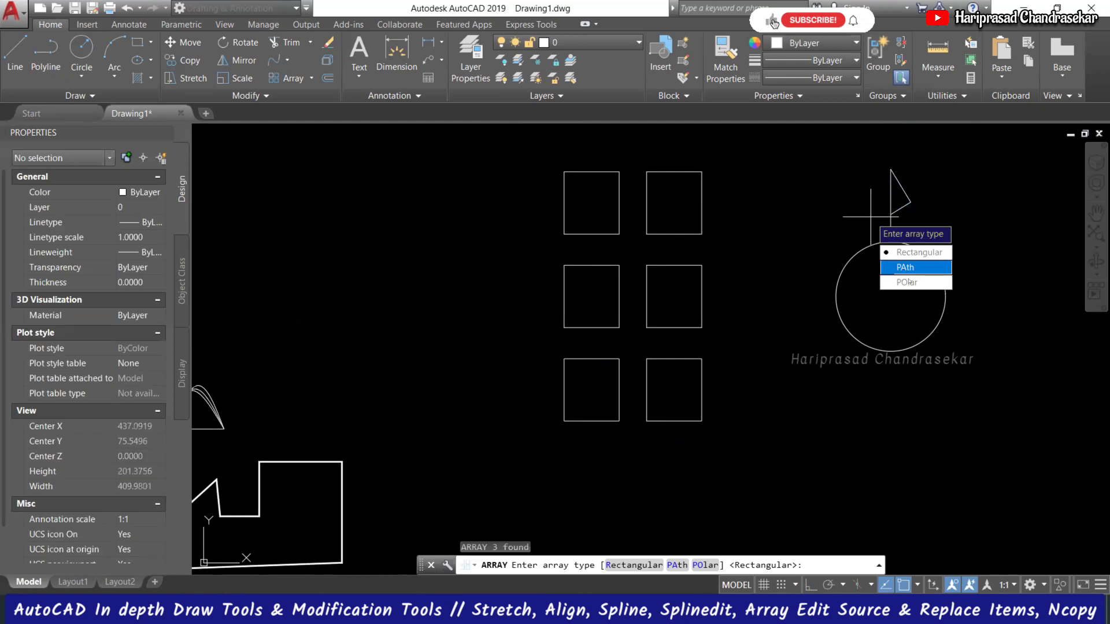
left_click(909, 282)
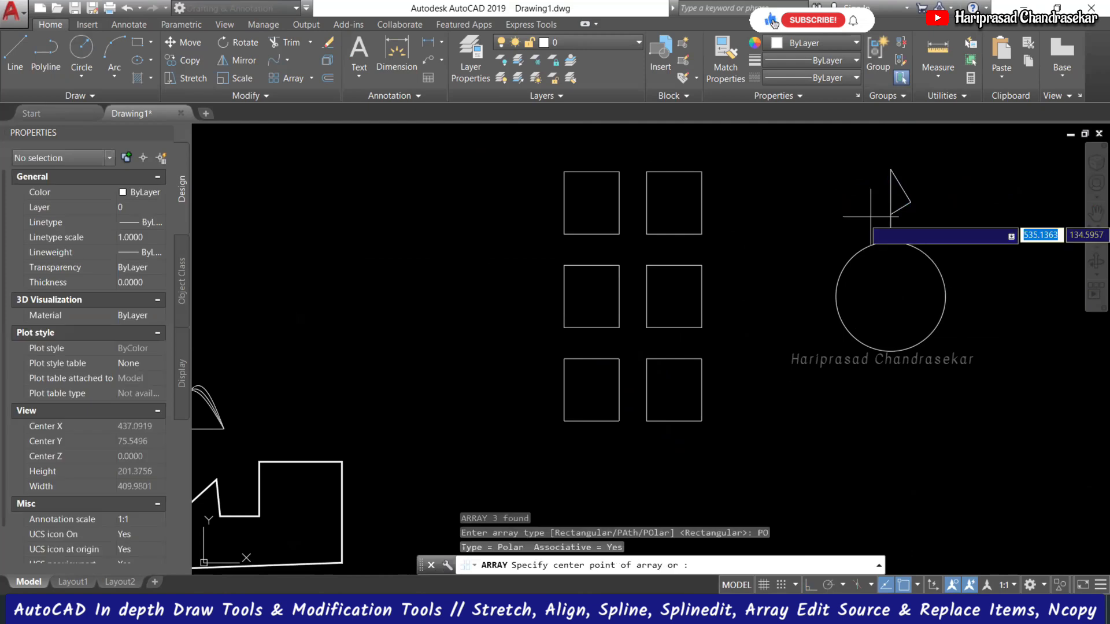
left_click(891, 296)
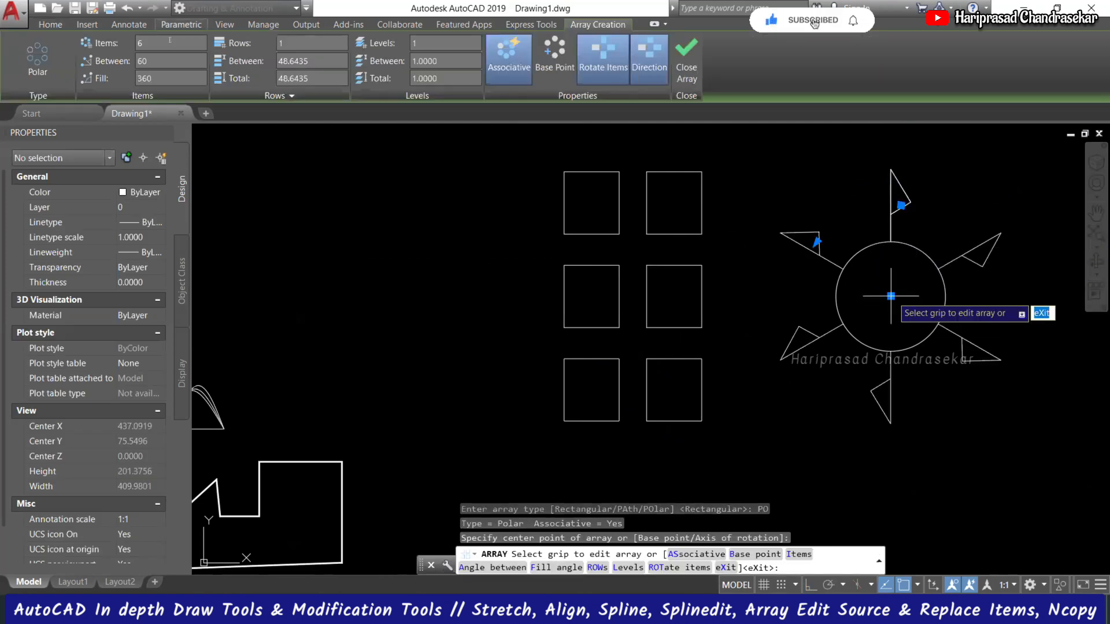
key("Return")
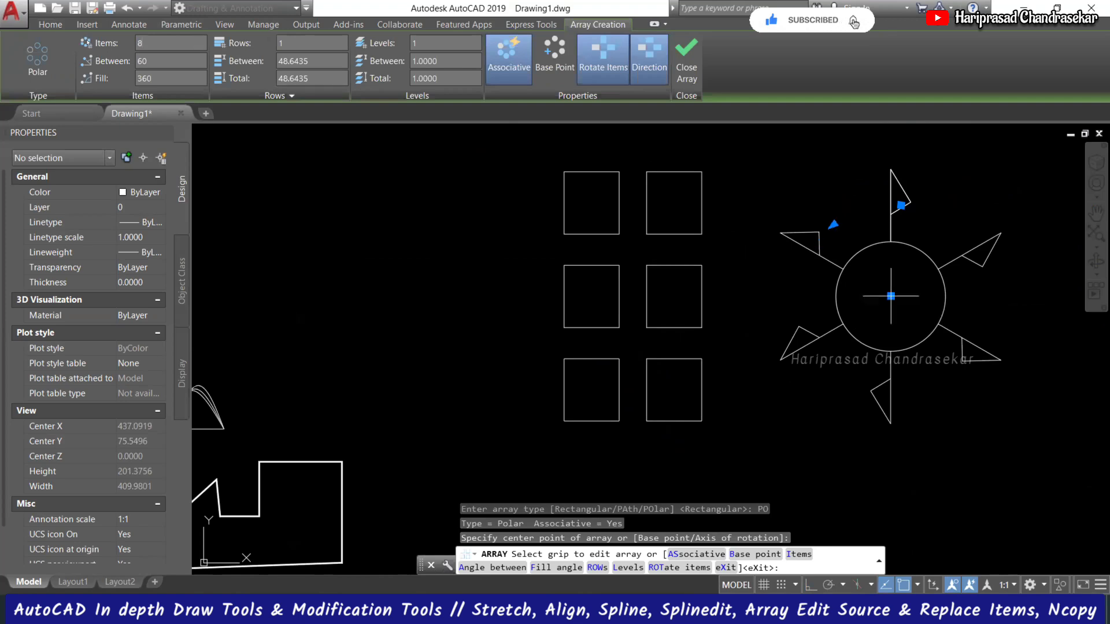
key("Escape")
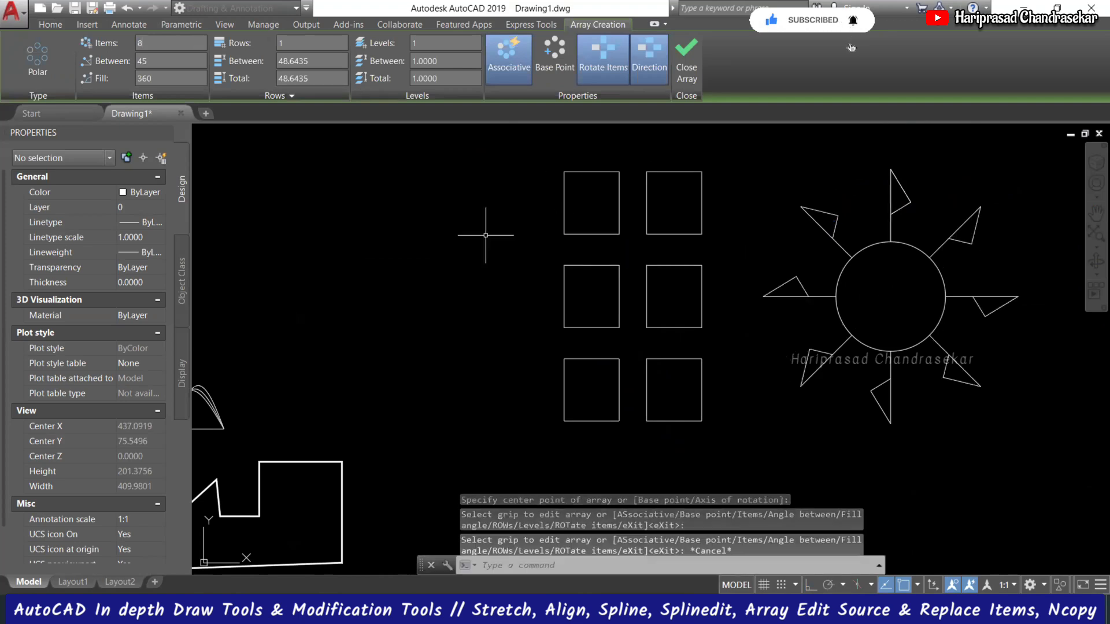
Step: Draw a wavy four-point spline in the empty area to the right of the polar array
scroll(435, 252, "down", 2)
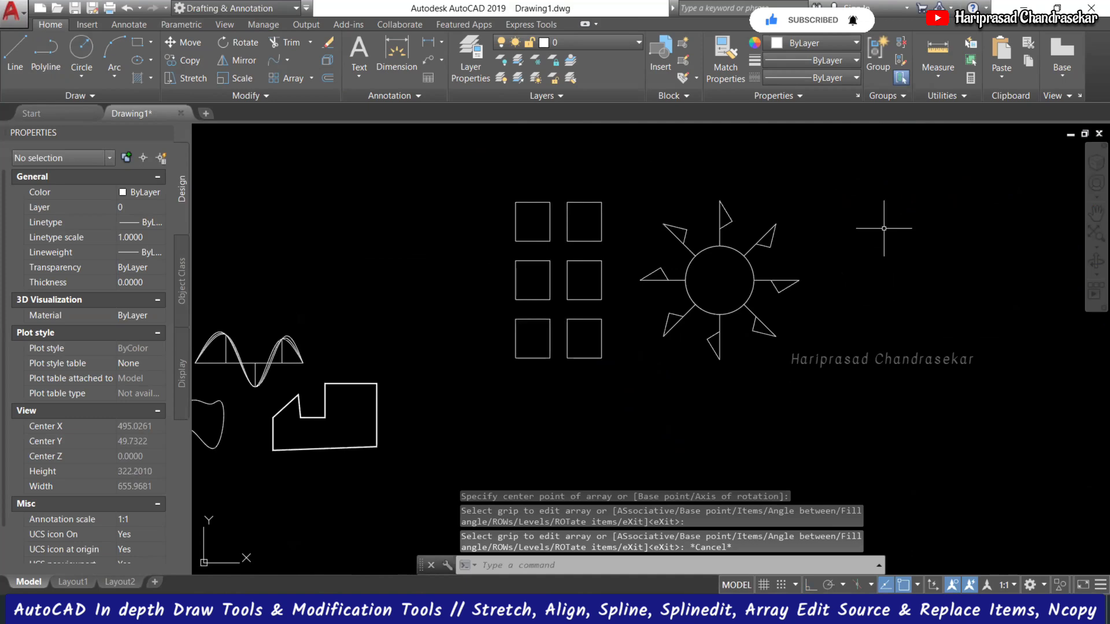
type("sp")
key("Return")
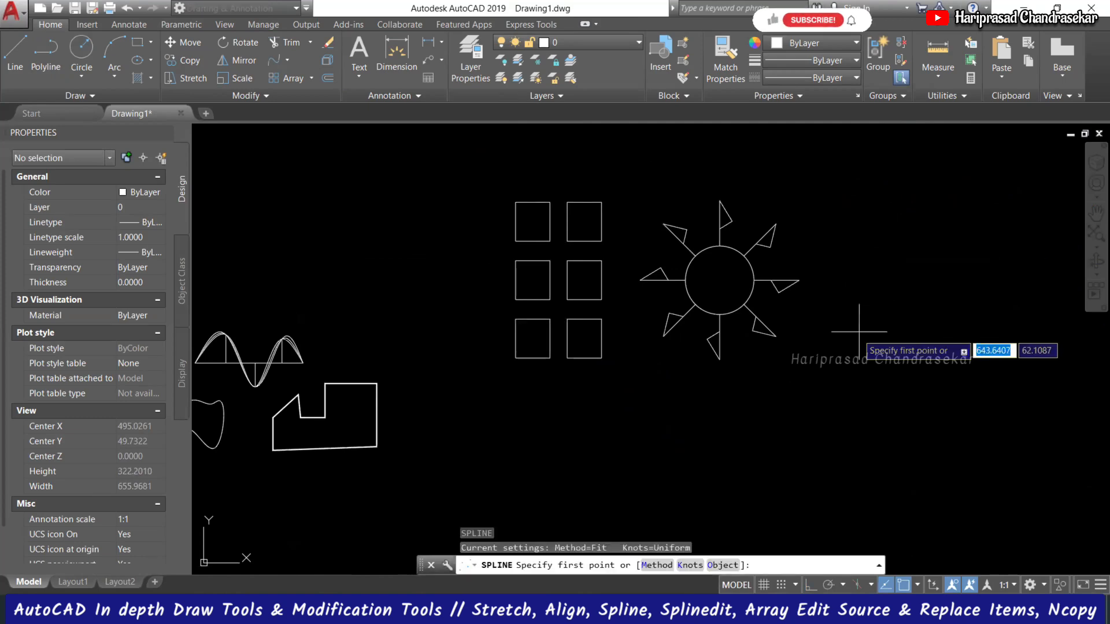
left_click(860, 331)
left_click(904, 267)
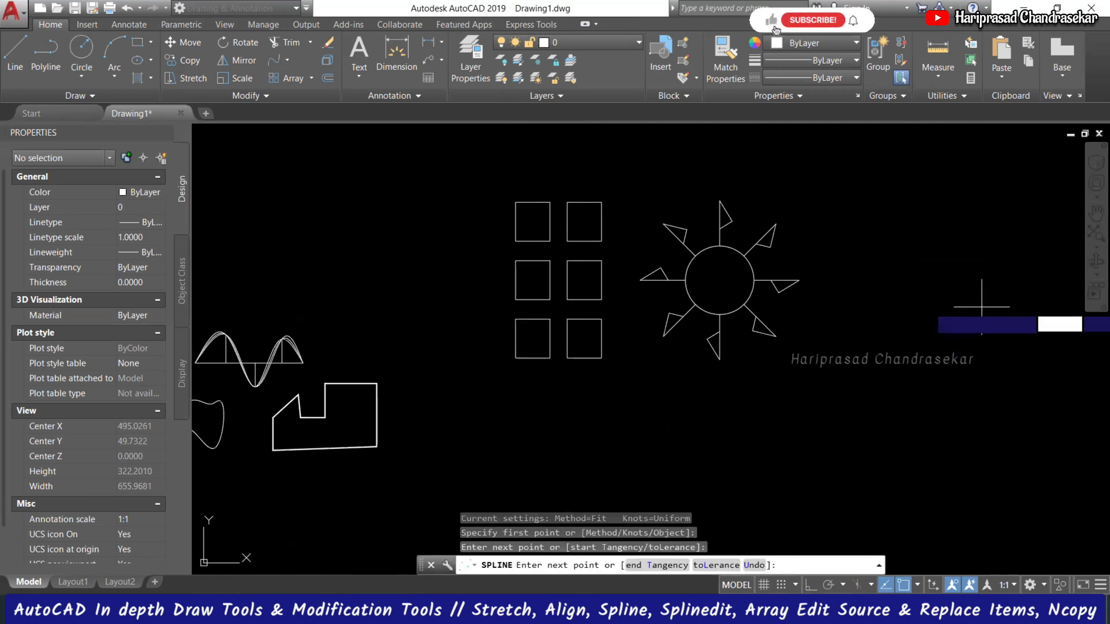
left_click(982, 306)
left_click(1022, 245)
key("Return")
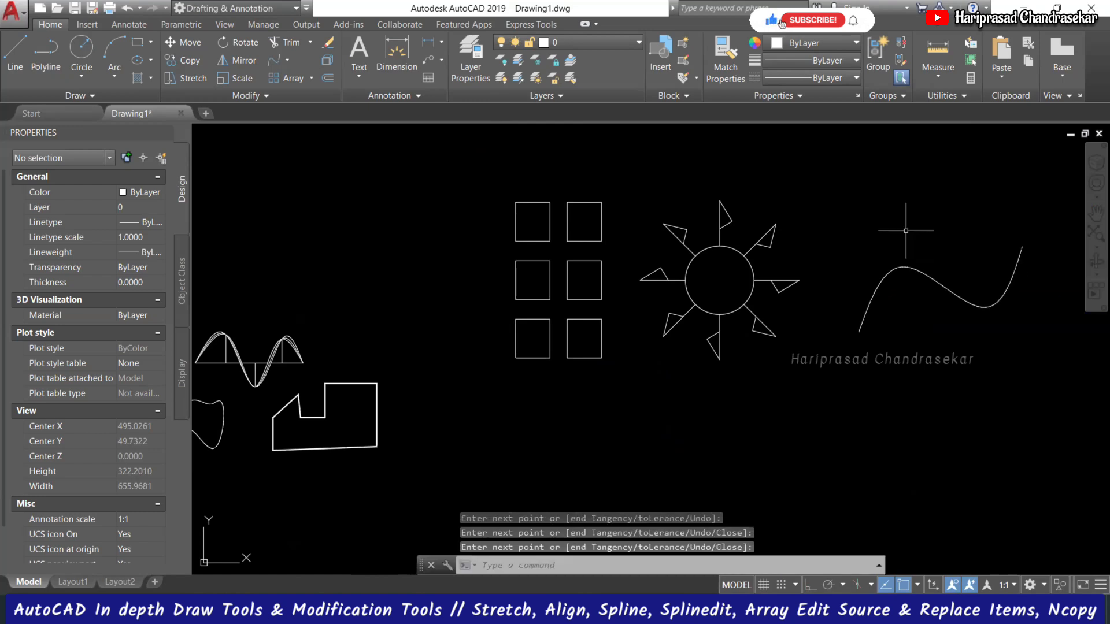
Step: Draw a slanted flag from lines, with its pole starting at the spline's lower-left endpoint and a small pennant at its top
type("l")
key("Return")
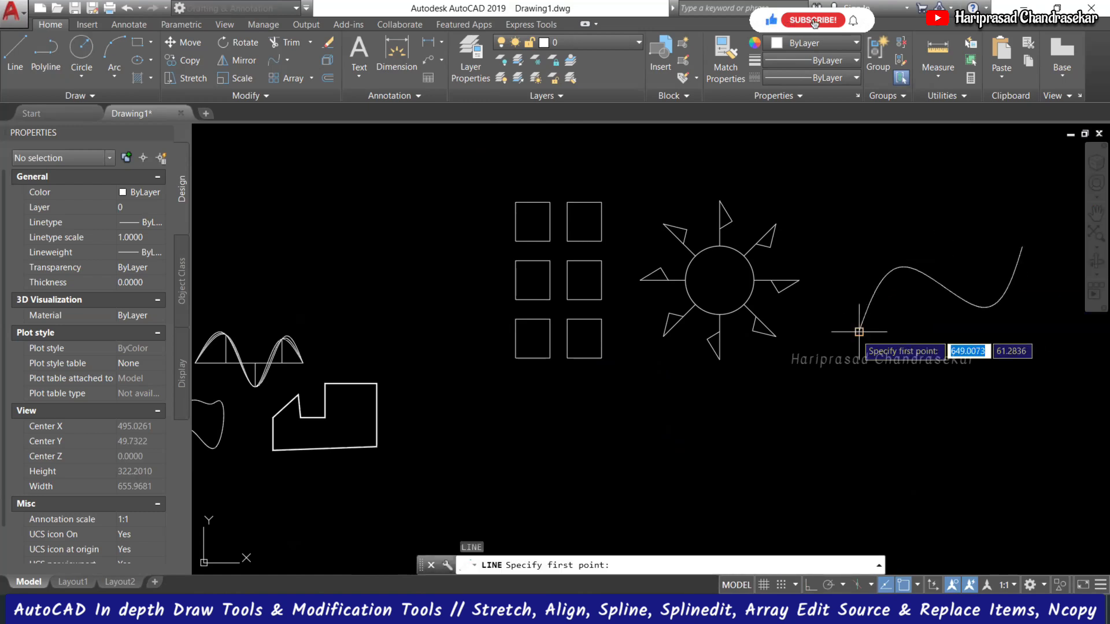
left_click(858, 327)
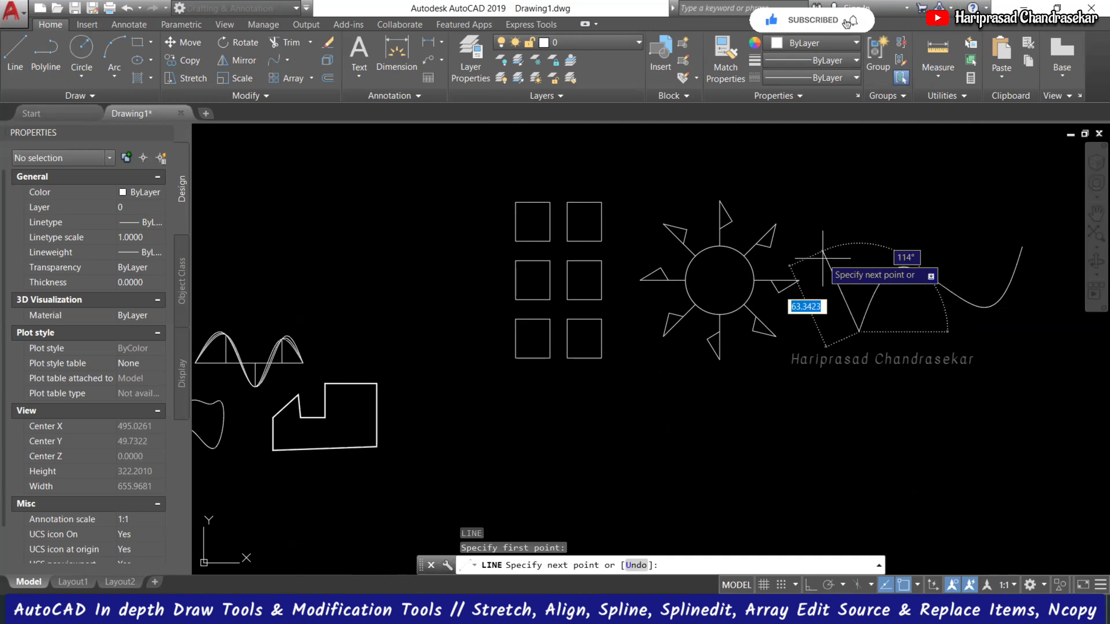
left_click(823, 255)
left_click(843, 267)
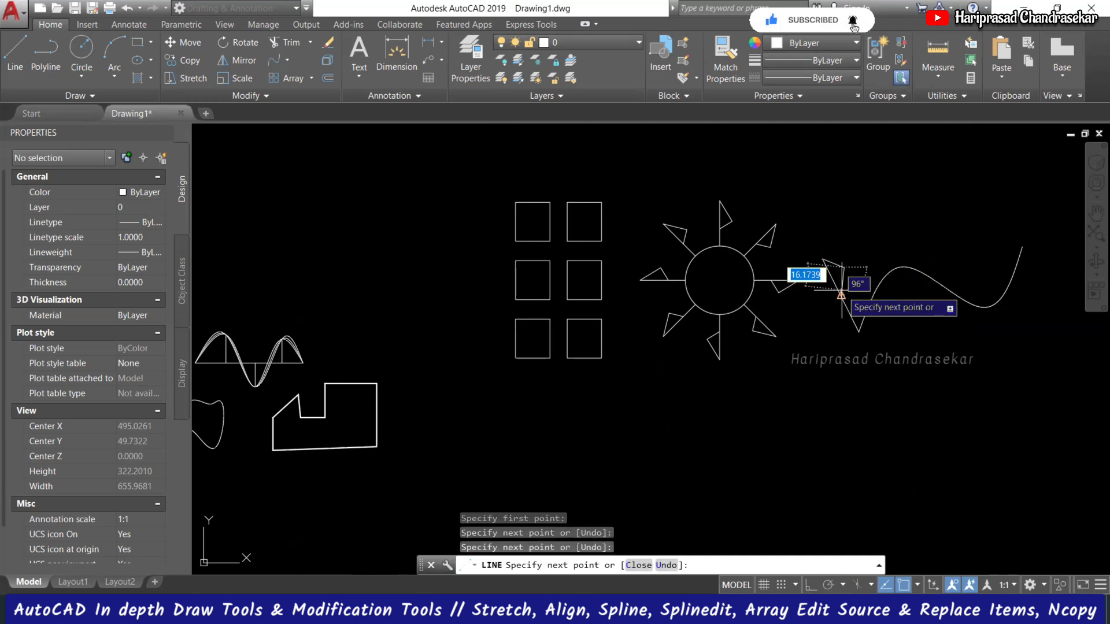
left_click(840, 295)
key("Escape")
Step: Create a path array of the slanted flag's three lines along the spline
left_click_drag(854, 240, 825, 305)
type("ar")
key("Return")
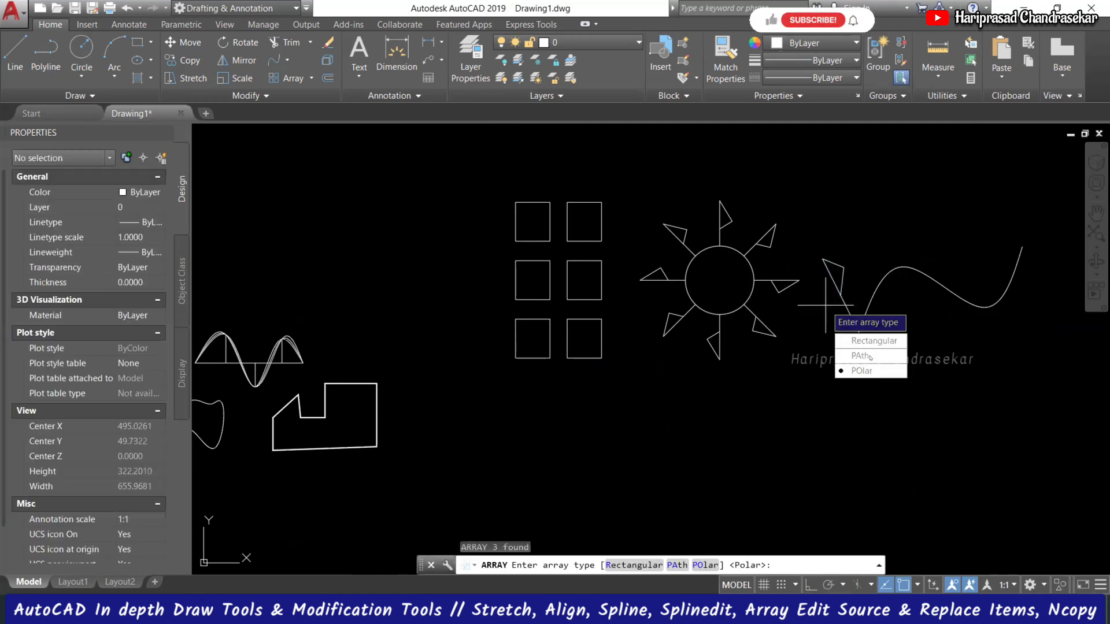
type("PA")
key("Return")
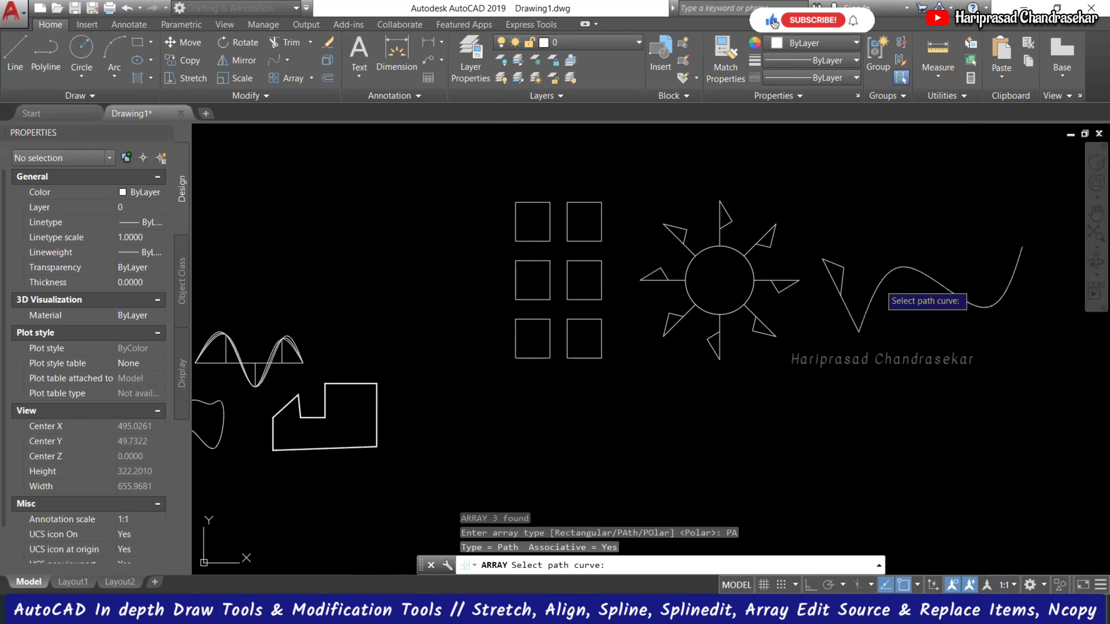
left_click(879, 284)
key("Return")
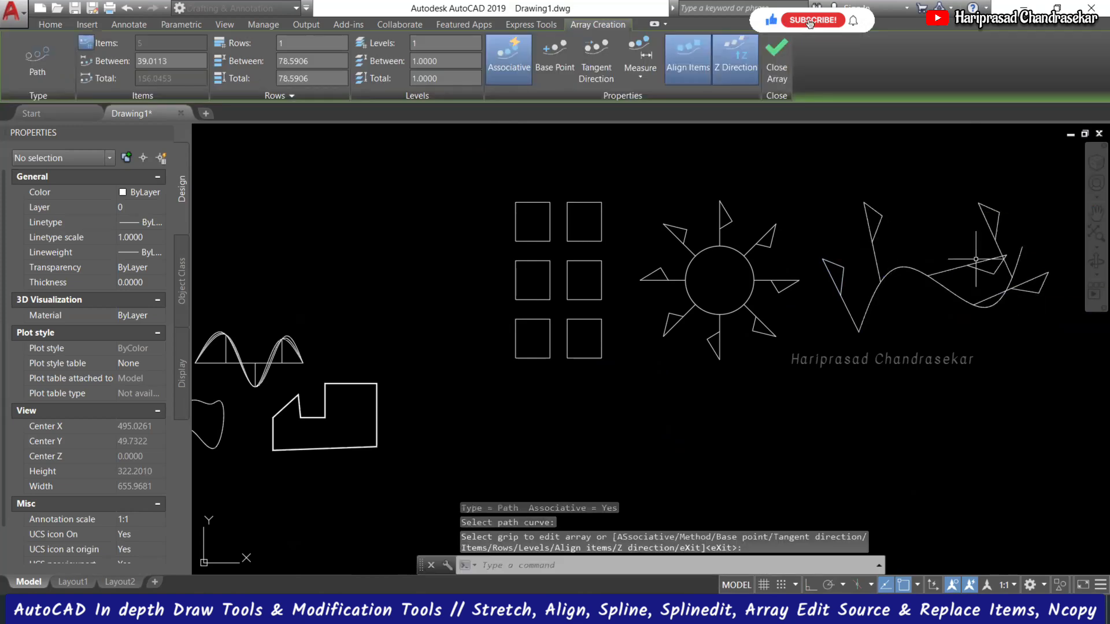
Step: Turn off Align Items for the flag path array and set its spacing method to Divide
left_click(873, 246)
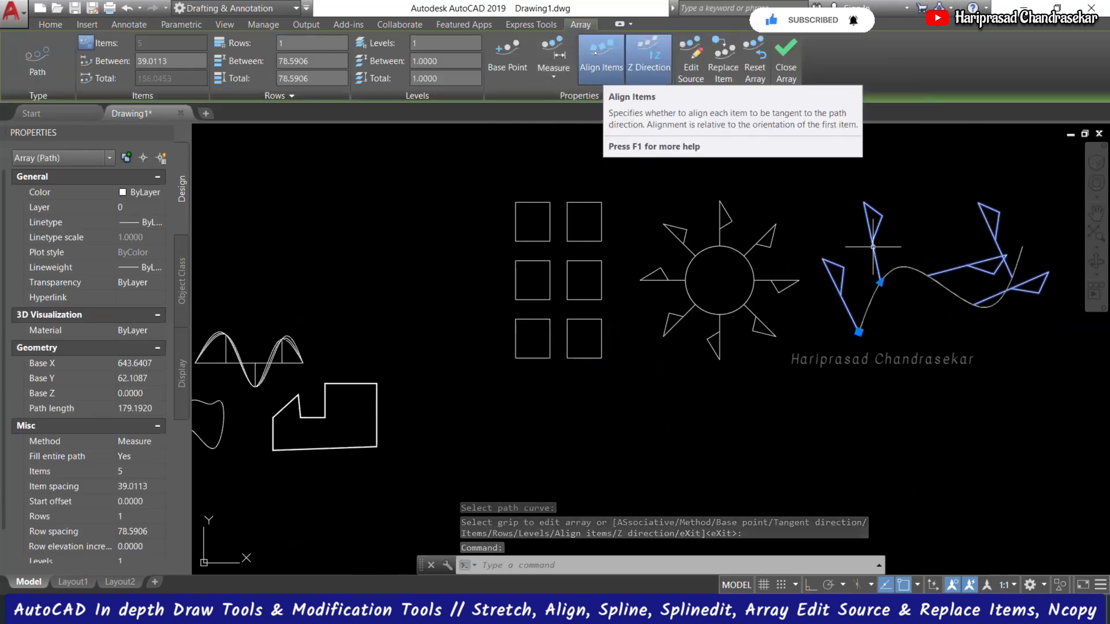
left_click(595, 57)
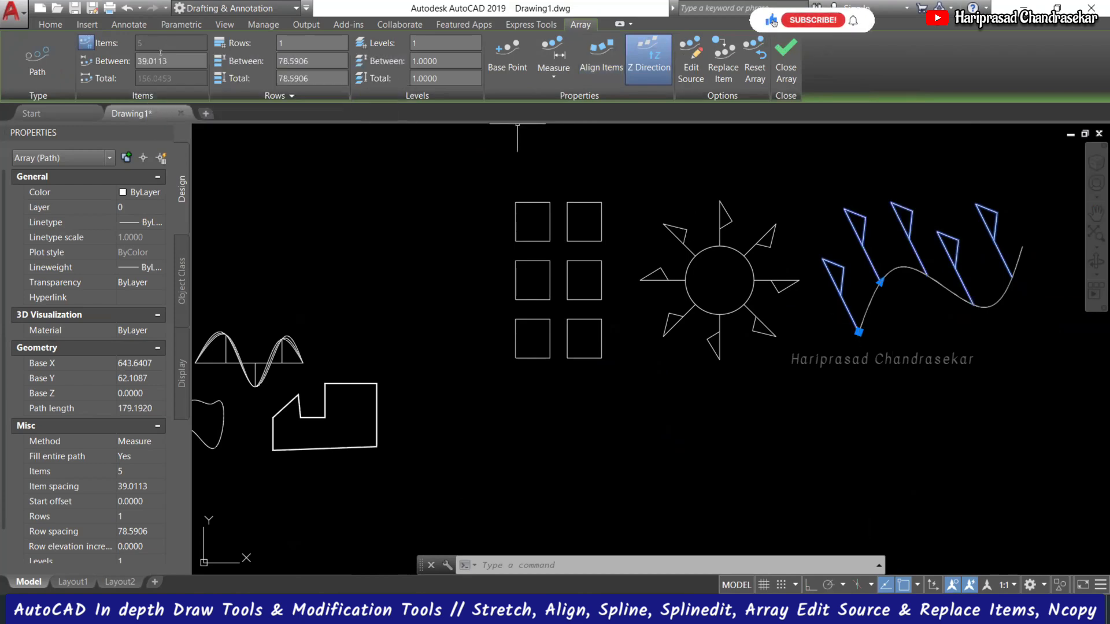
left_click(553, 77)
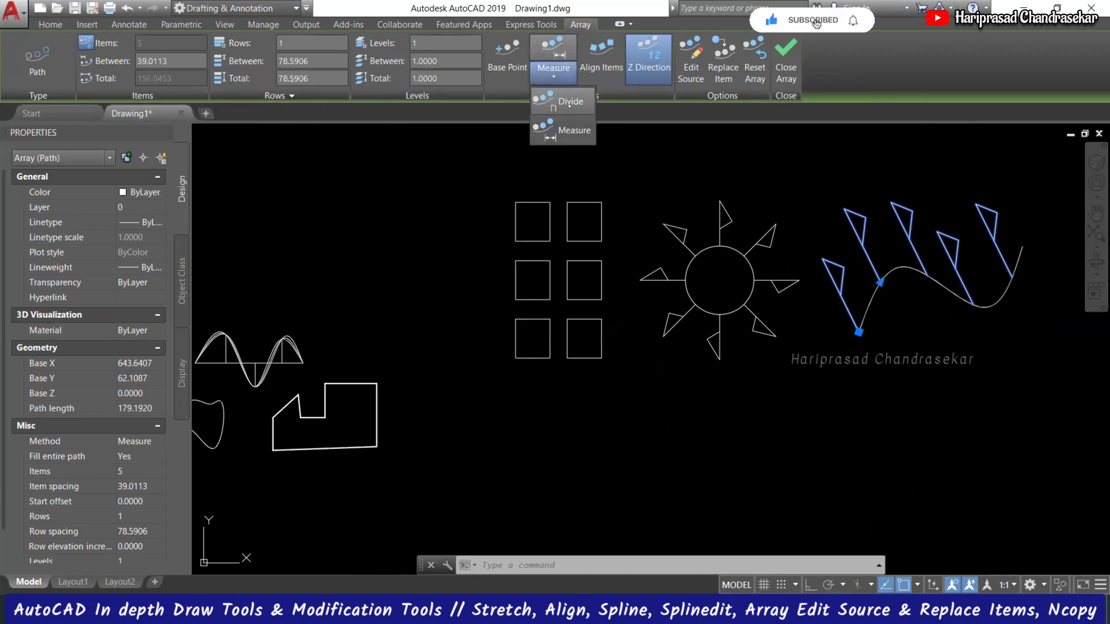
left_click(569, 103)
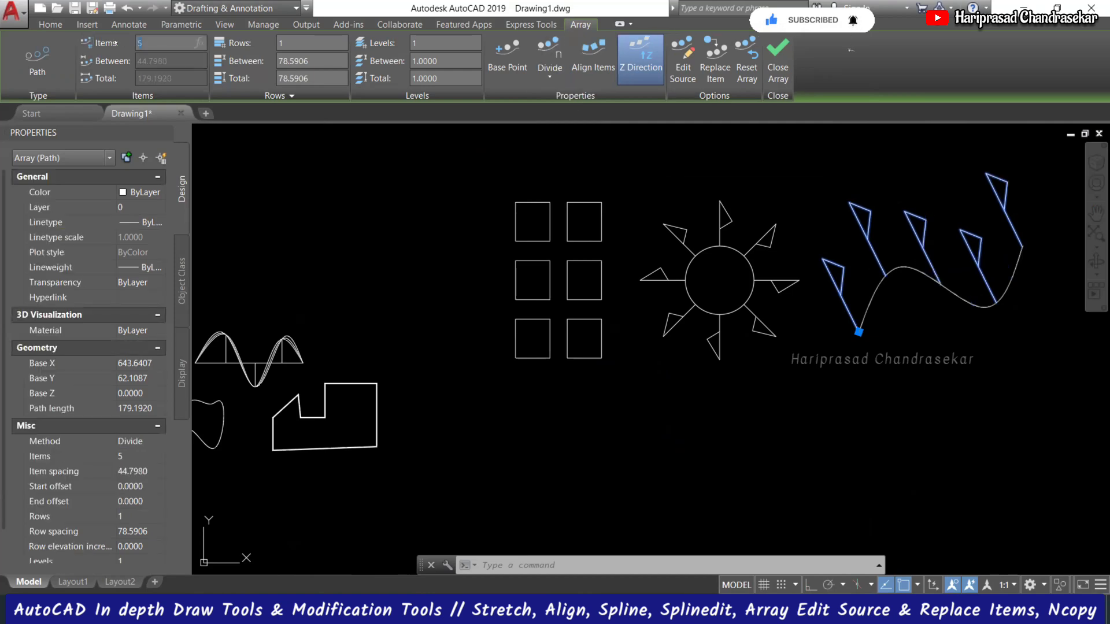
Step: Set the flag path array's item count to 10 and finish editing the array
type("10")
key("Return")
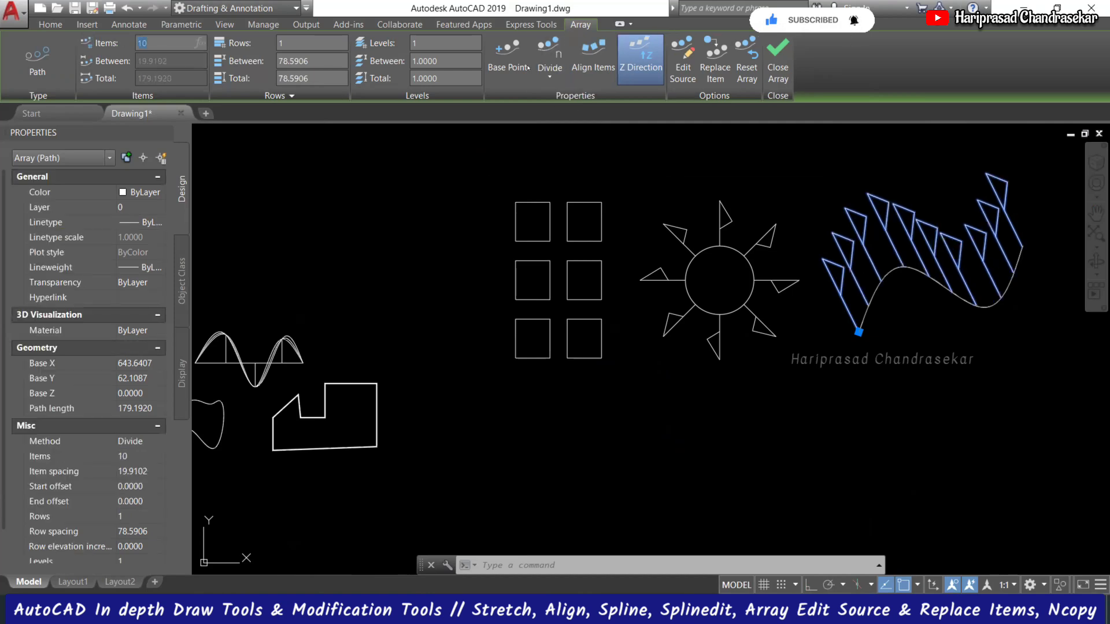
left_click(549, 70)
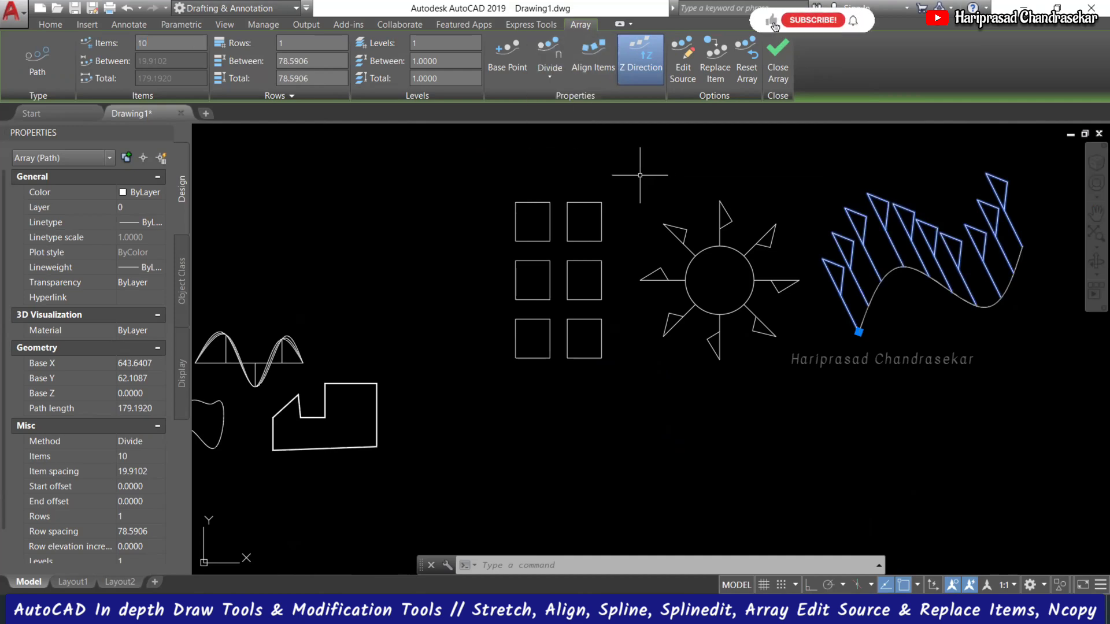
key("Escape")
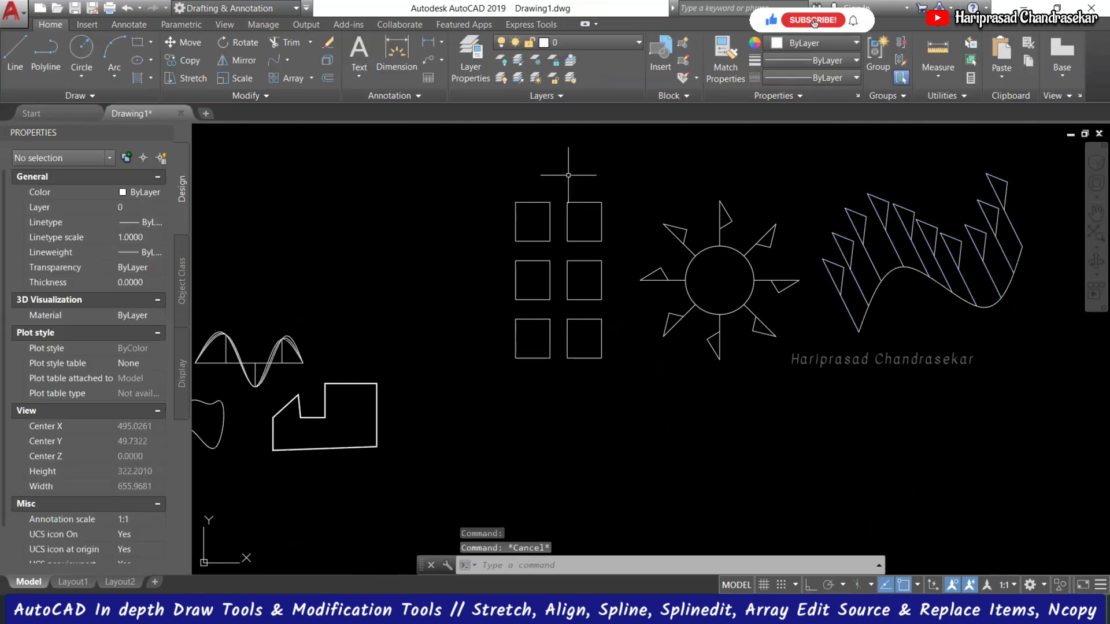
Step: Draw a circle, about as wide as one arrayed rectangle, in the empty area left of the rectangular array
type("c")
key("Return")
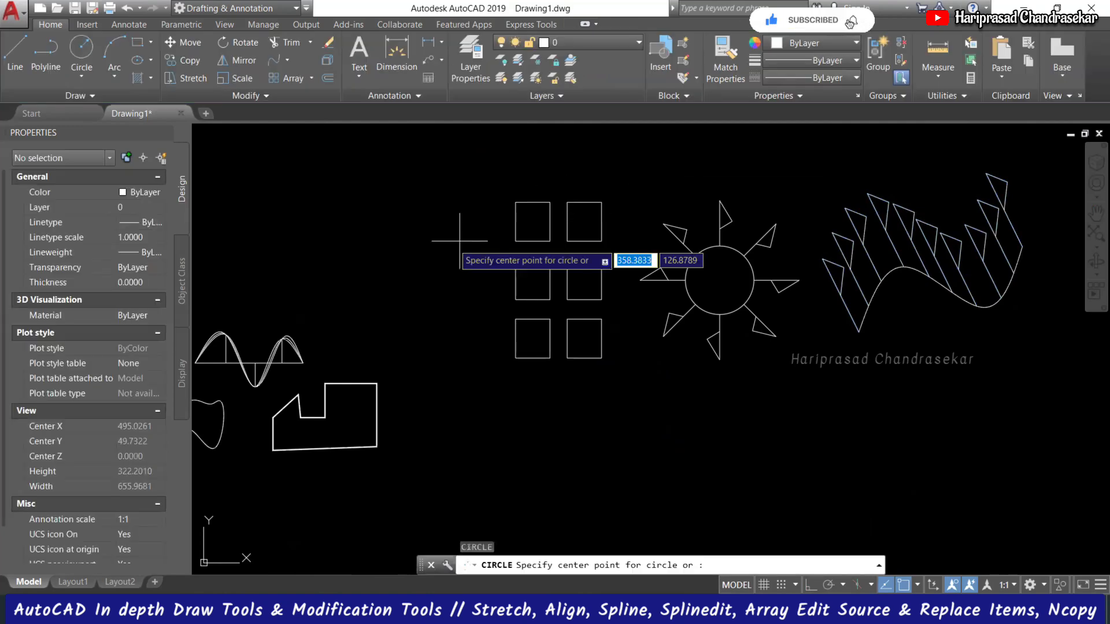
left_click(420, 270)
left_click(434, 258)
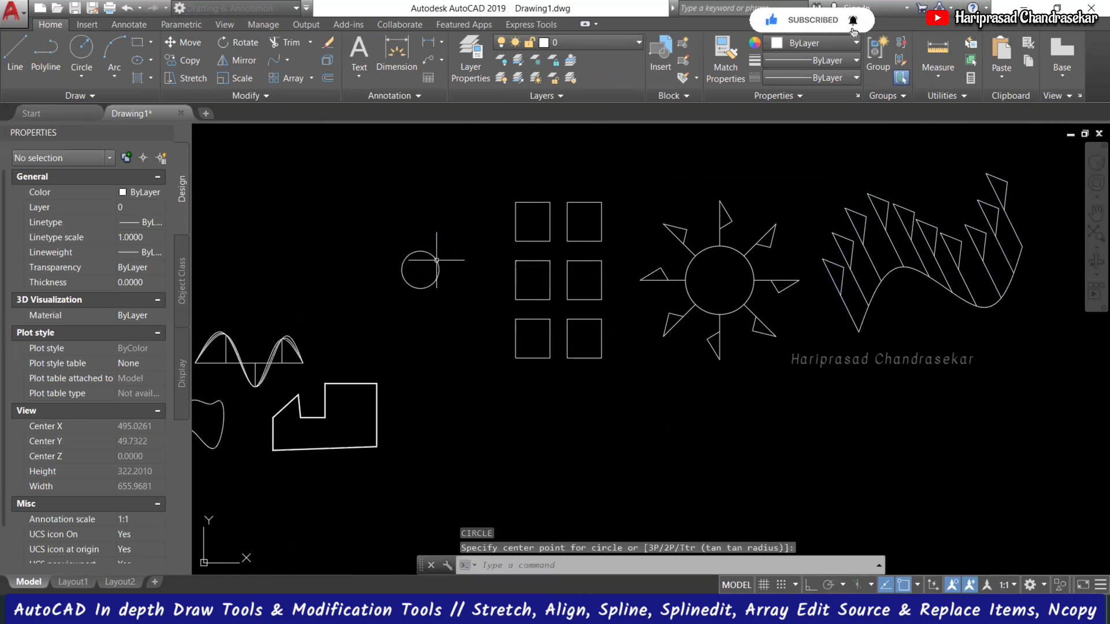
Step: Open the rectangular array's source for editing through the middle rectangle of its left column
left_click(549, 200)
left_click(533, 212)
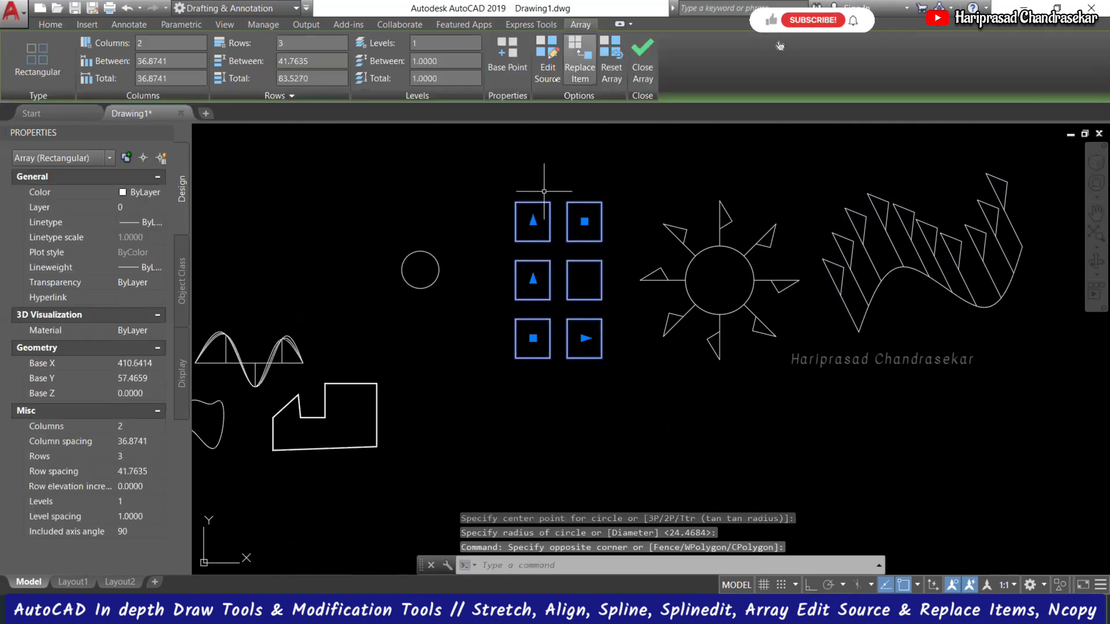
left_click(547, 69)
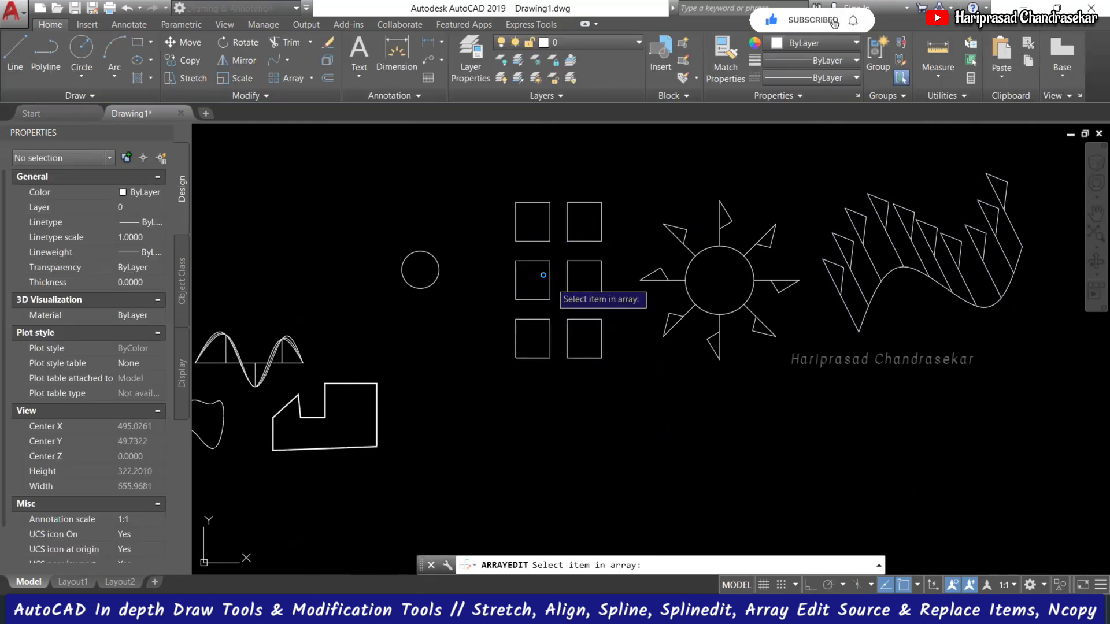
left_click(543, 275)
left_click(616, 324)
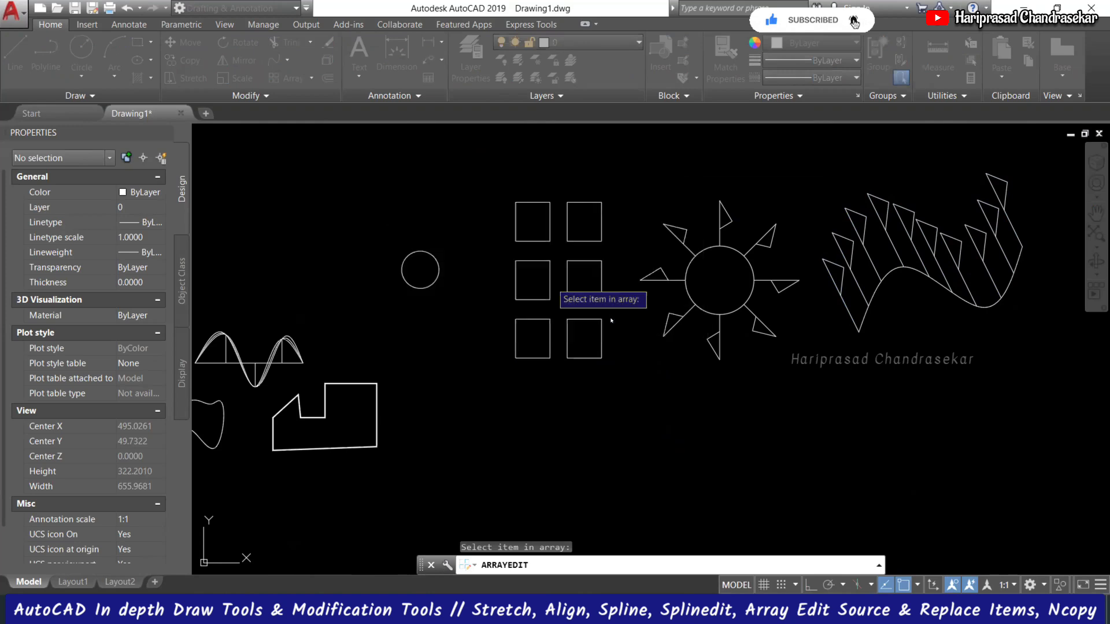
scroll(537, 282, "up", 2)
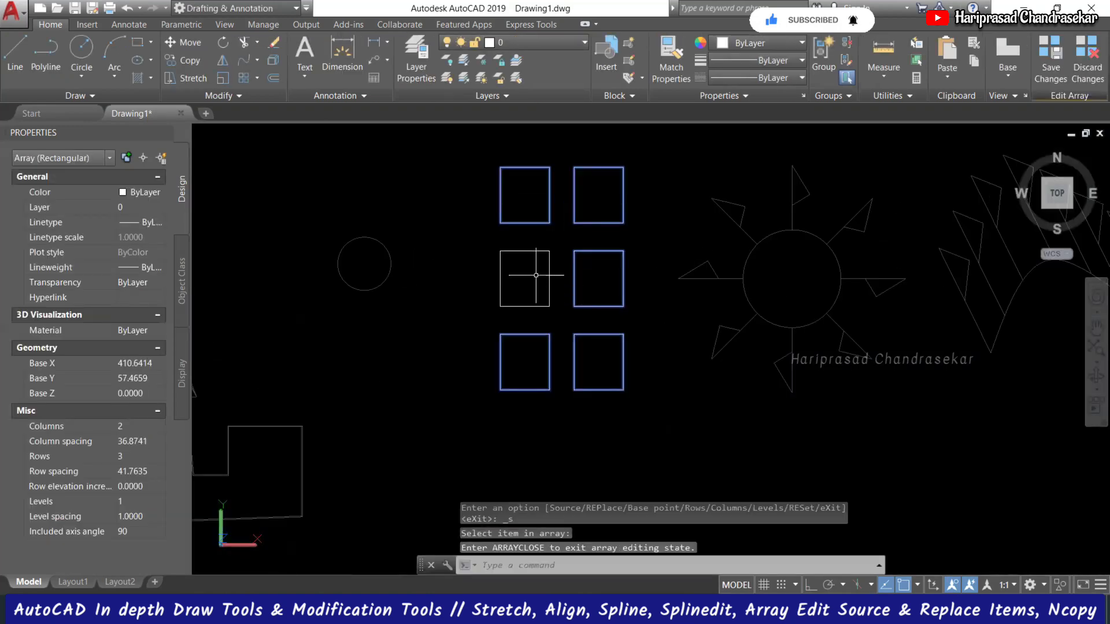
Step: Offset the array's source rectangle inward by a distance of 1
type("o")
key("Return")
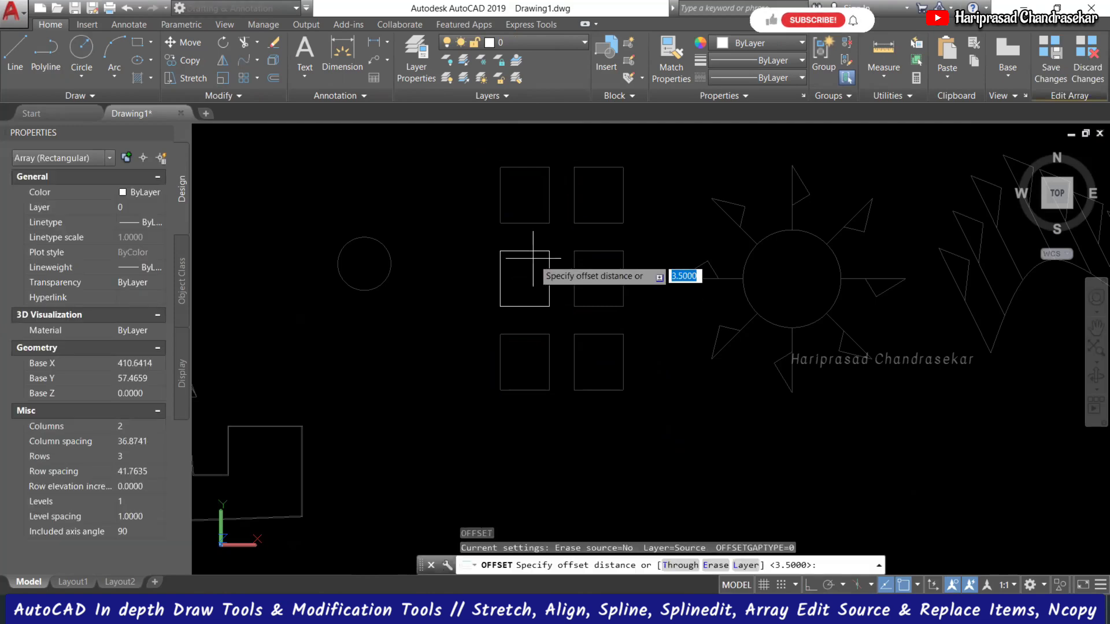
key("Return")
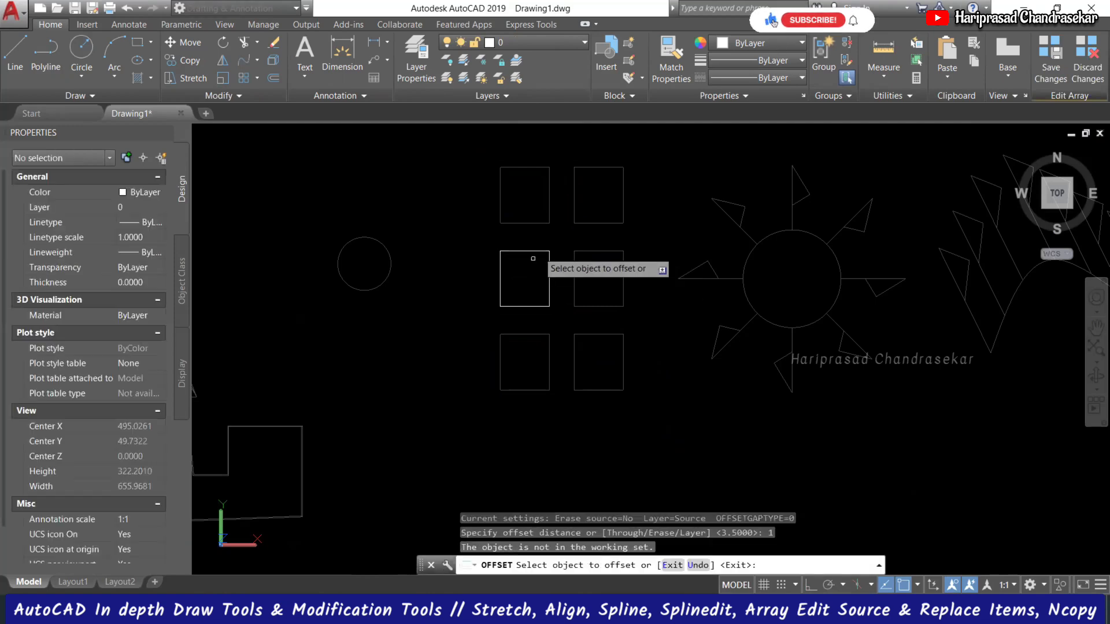
left_click(534, 252)
scroll(530, 279, "up", 1)
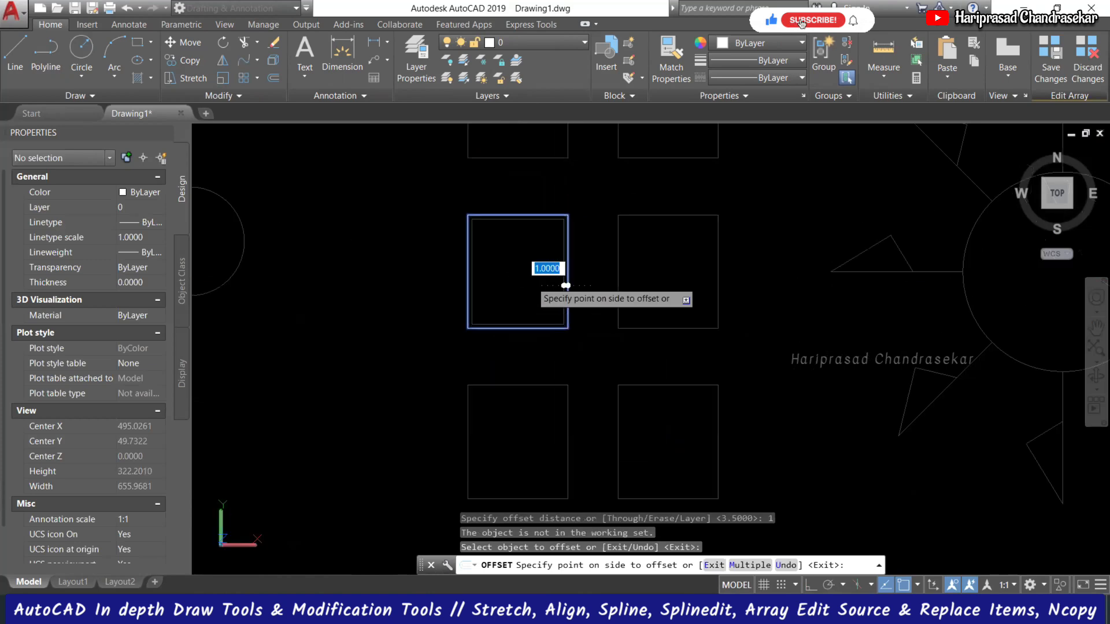
left_click(526, 271)
scroll(500, 223, "up", 2)
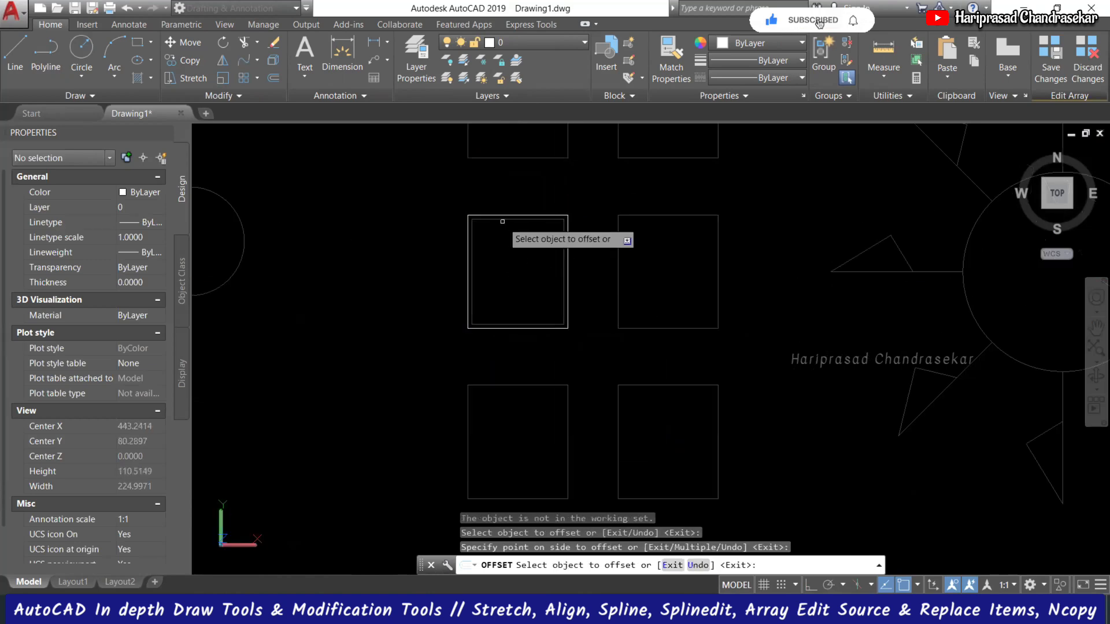
Step: Offset the original source rectangle outward by 1 and save the changes to the array
left_click(503, 220)
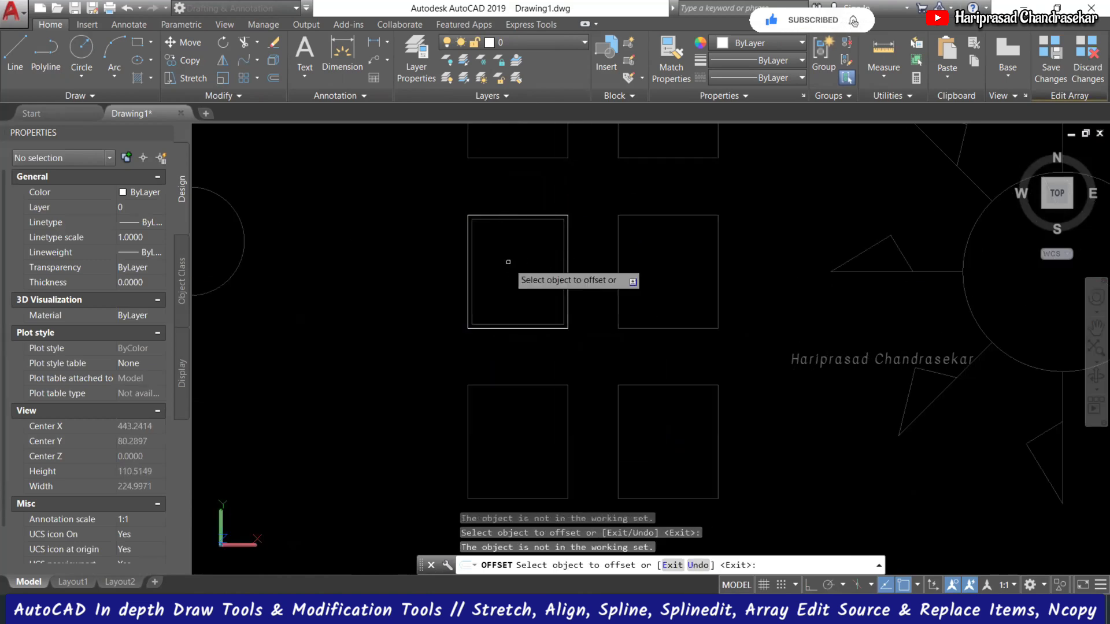
left_click(511, 217)
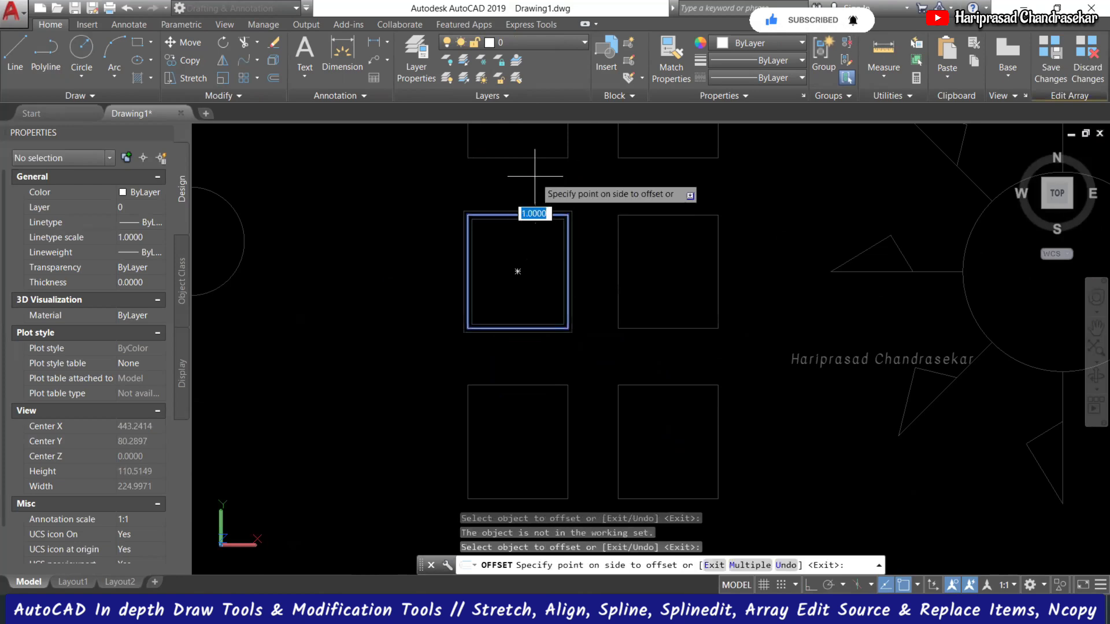
left_click(528, 182)
key("Escape")
scroll(548, 263, "down", 4)
scroll(597, 207, "up", 2)
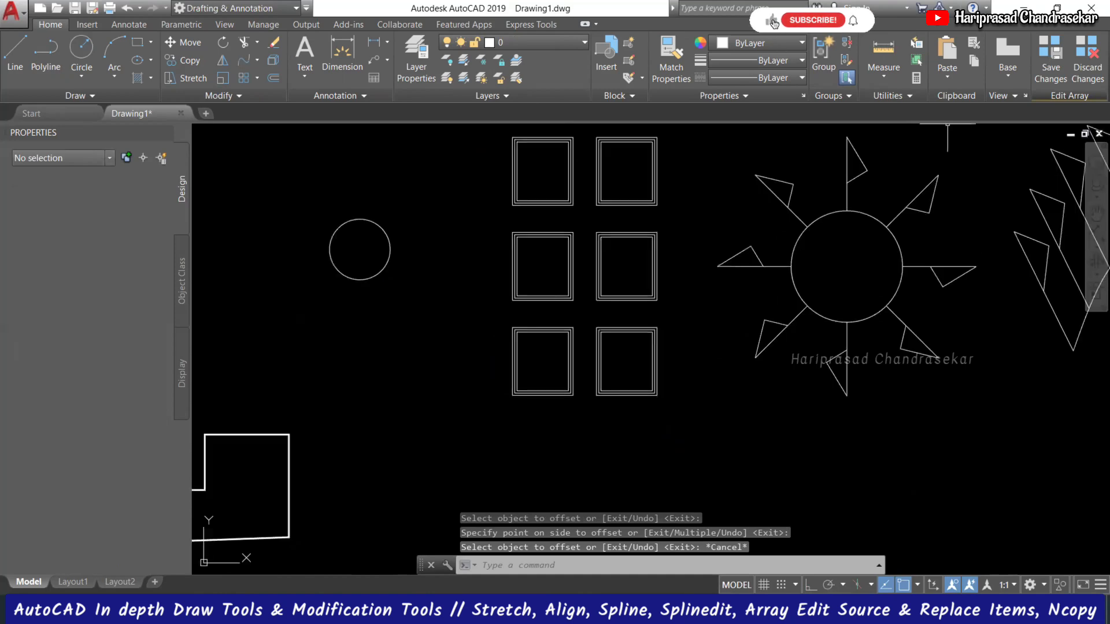
left_click(1051, 72)
Step: Replace the middle-left, lower-right and upper-right items of the rectangular array with the circle, using its centre as base point
left_click(604, 201)
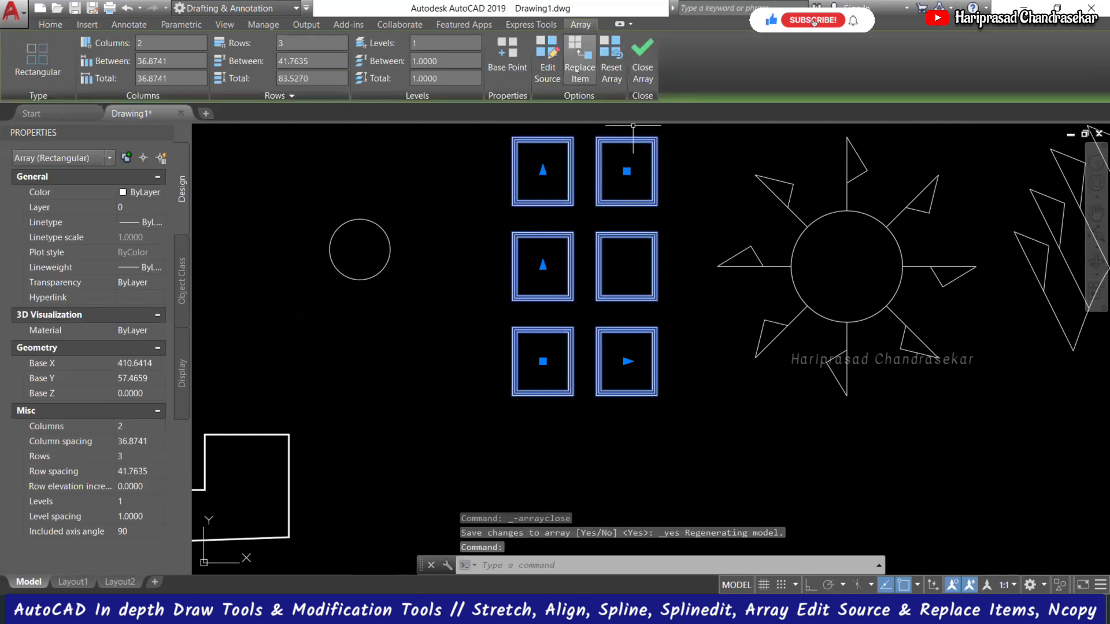
left_click(575, 68)
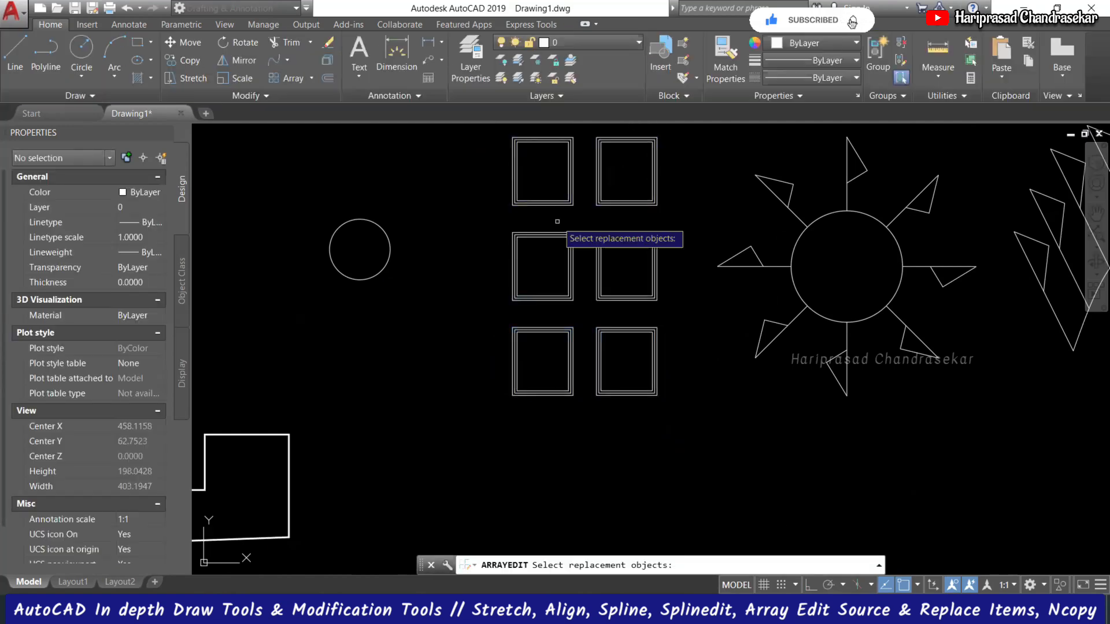
left_click(389, 247)
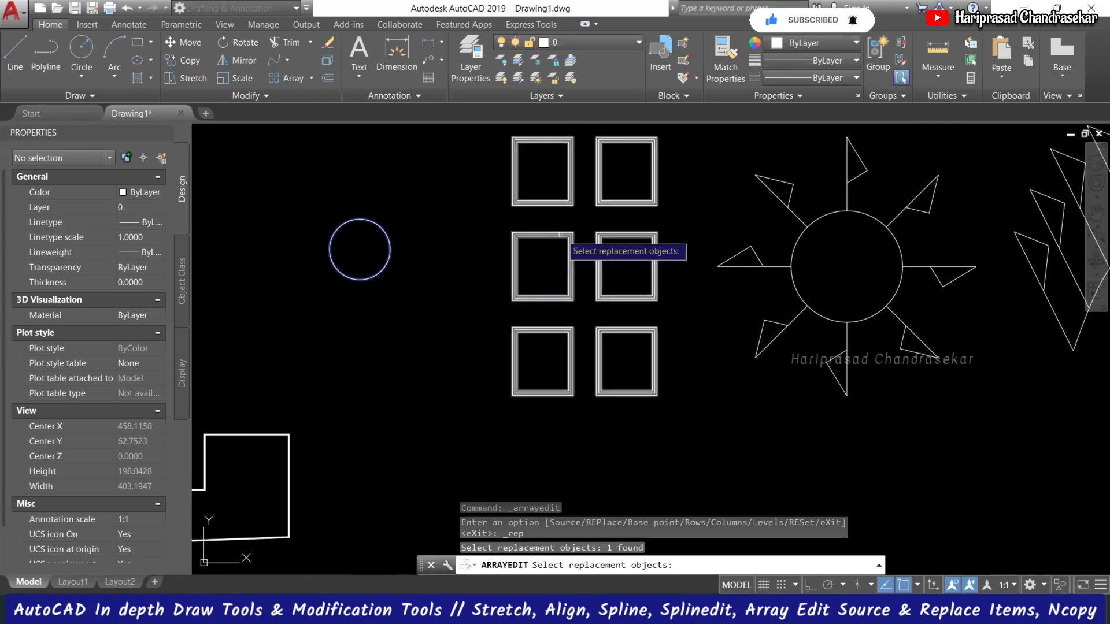
key("Return")
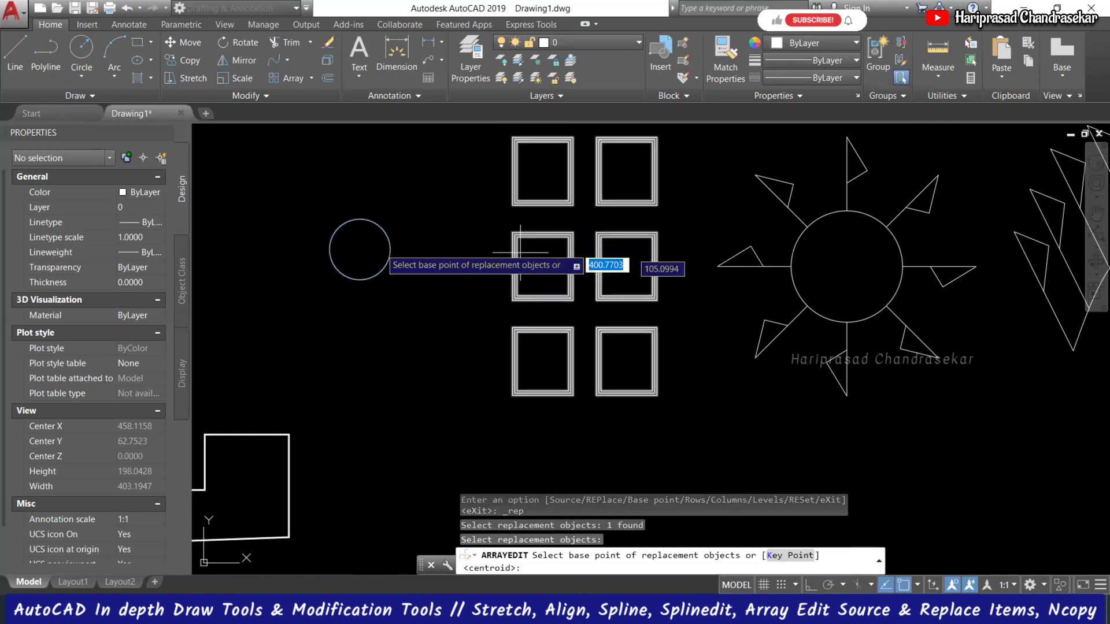
left_click(359, 250)
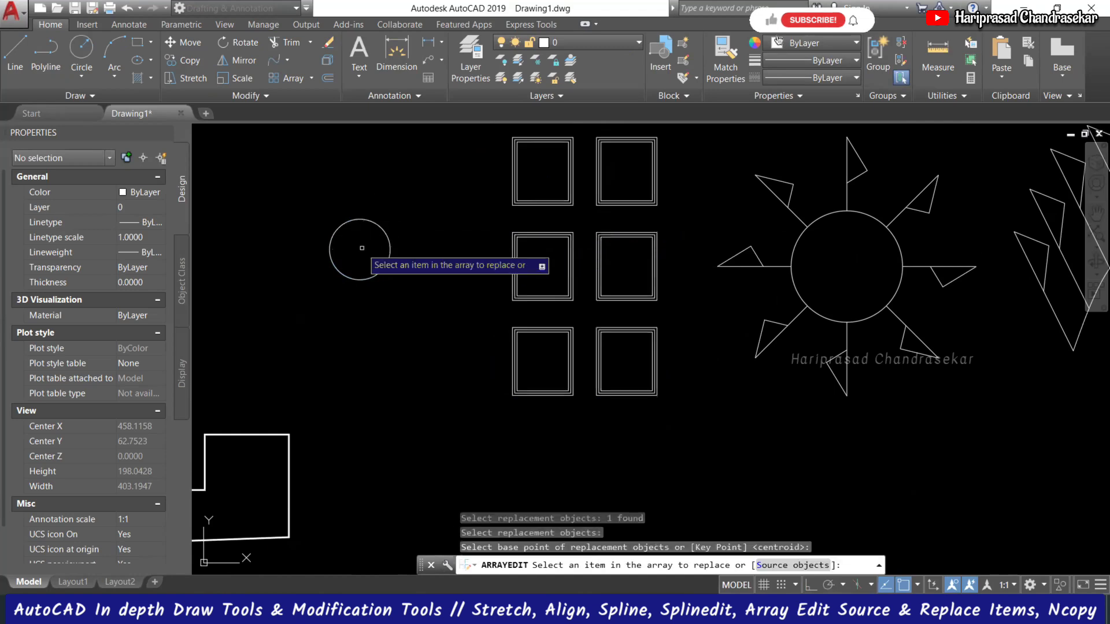
left_click(574, 289)
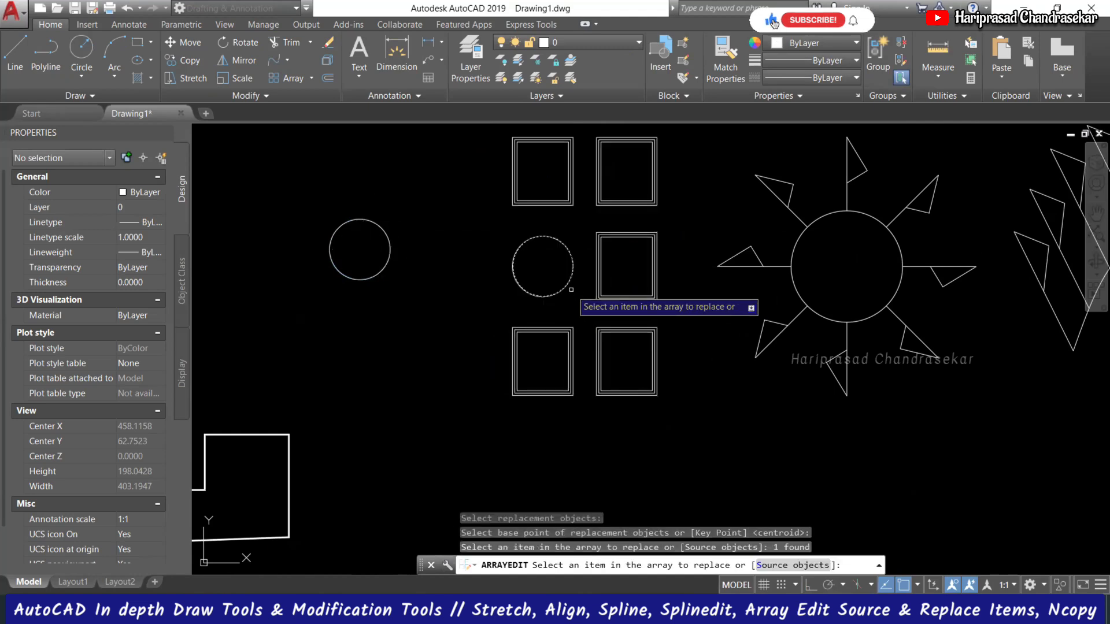
left_click(617, 330)
left_click(621, 201)
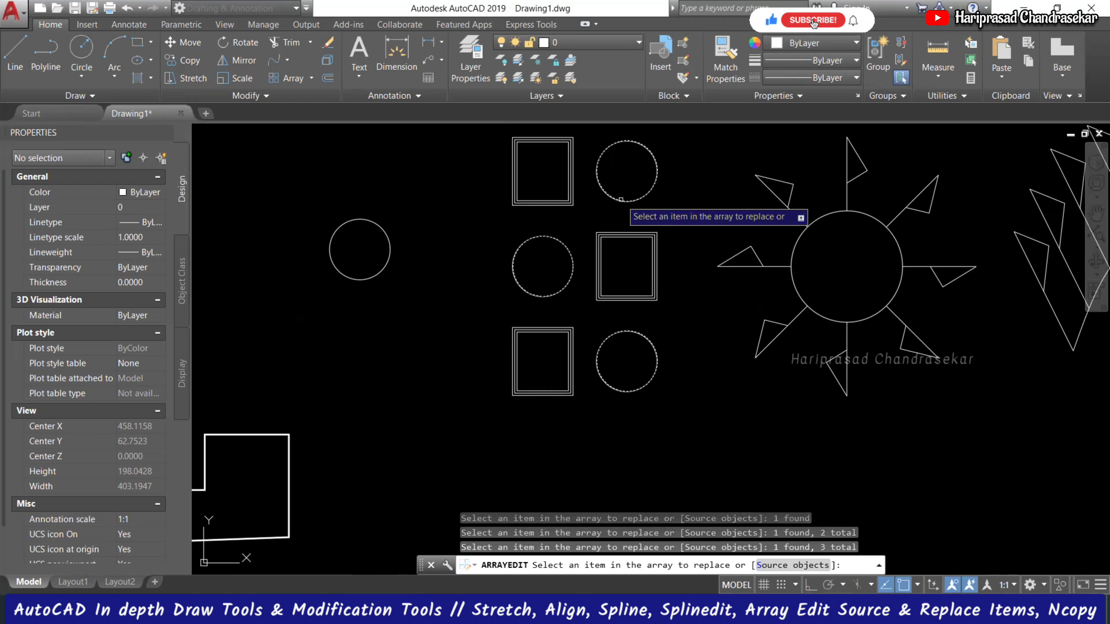
key("Return")
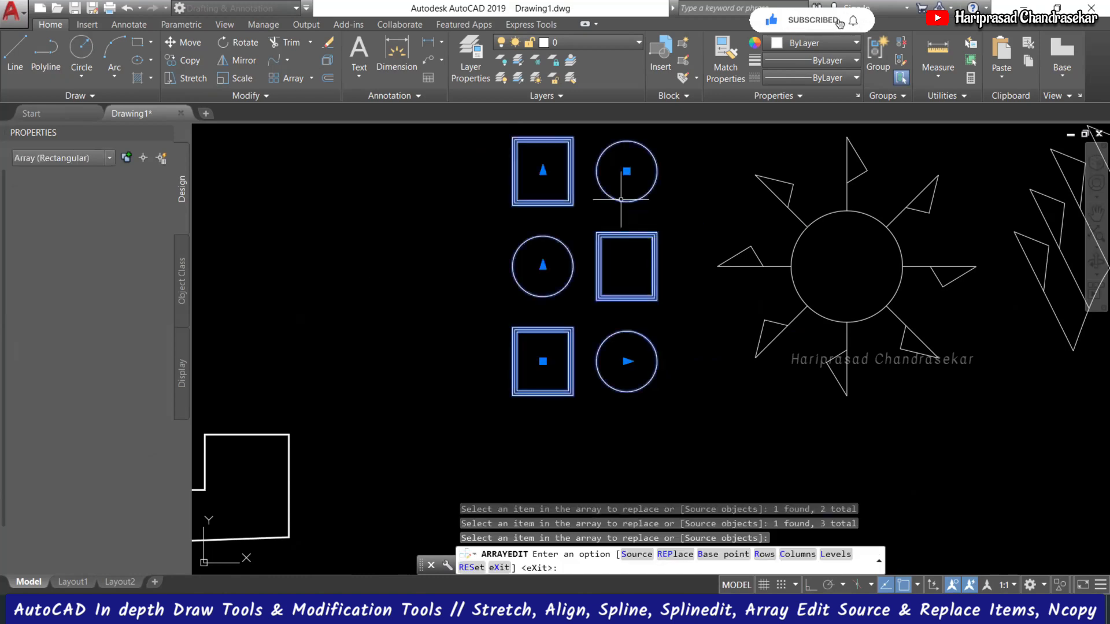
key("Return")
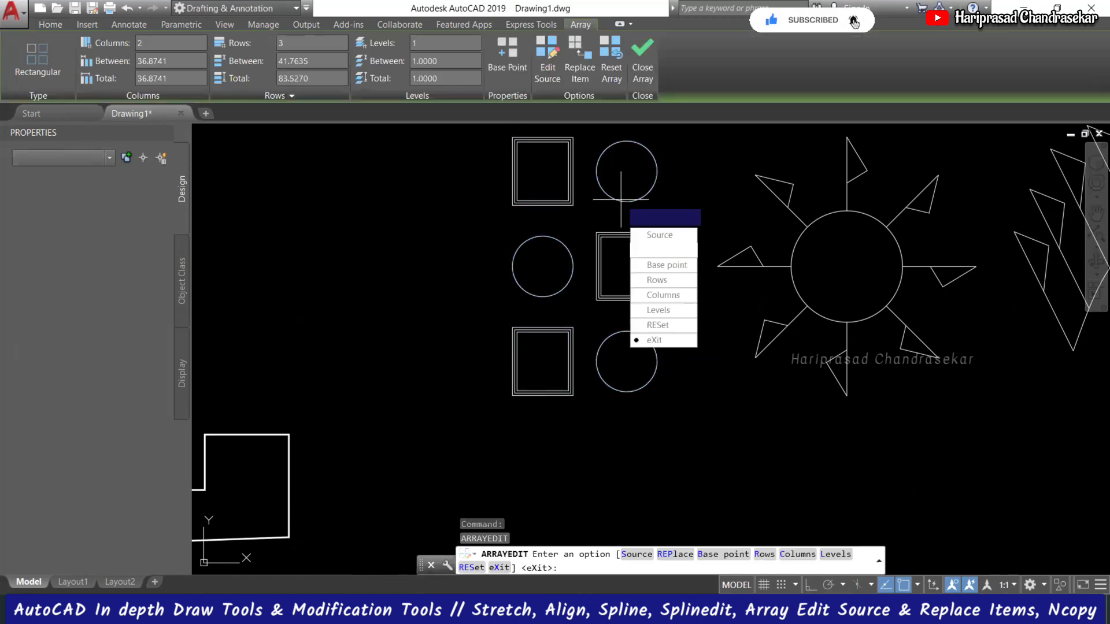
key("Escape")
Step: Reset the rectangular array so the replaced items return to the source rectangles
scroll(585, 218, "down", 3)
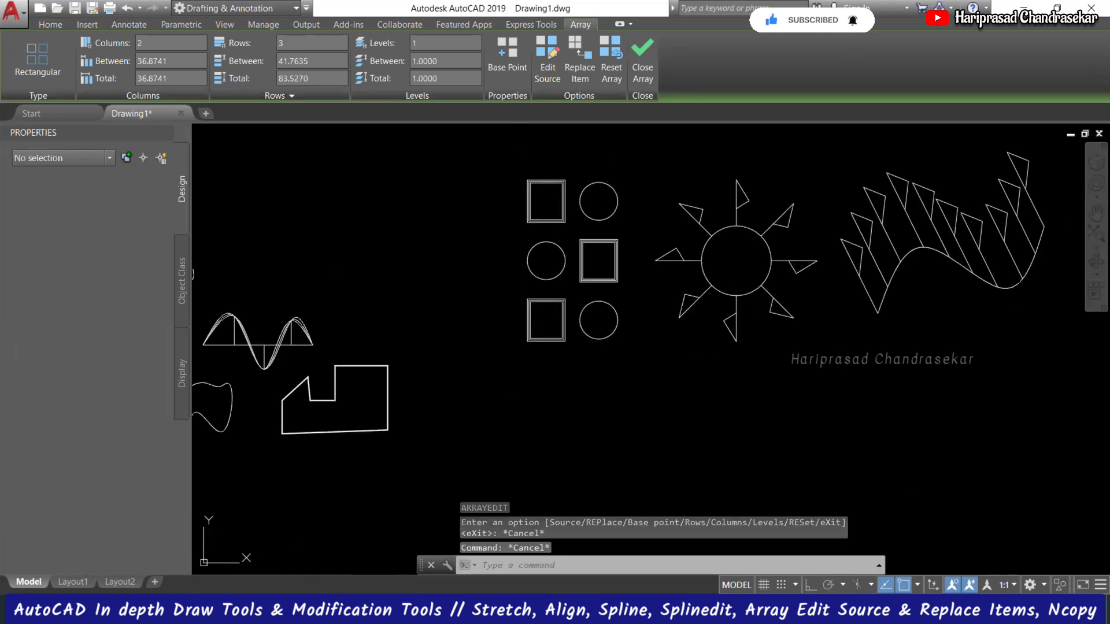
scroll(582, 204, "down", 2)
scroll(582, 204, "up", 2)
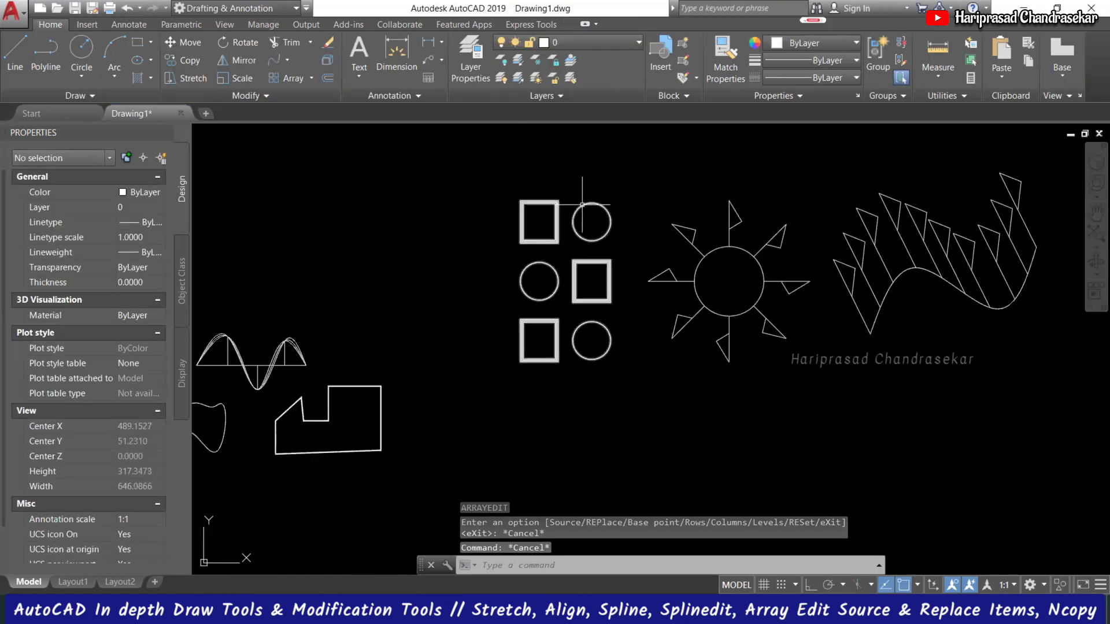
left_click(582, 204)
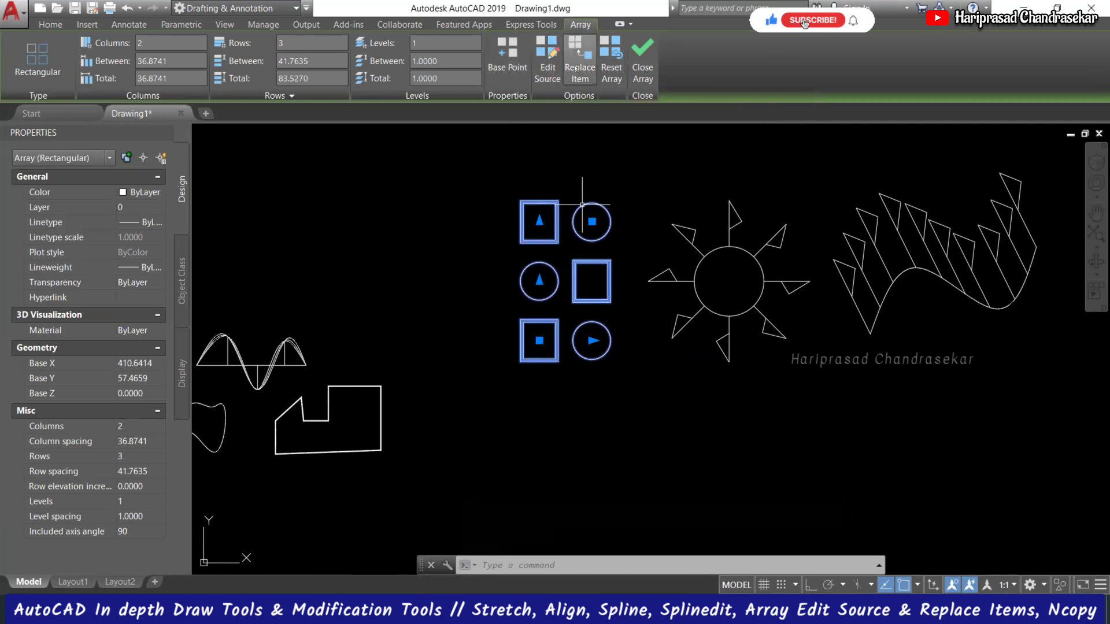
left_click(613, 68)
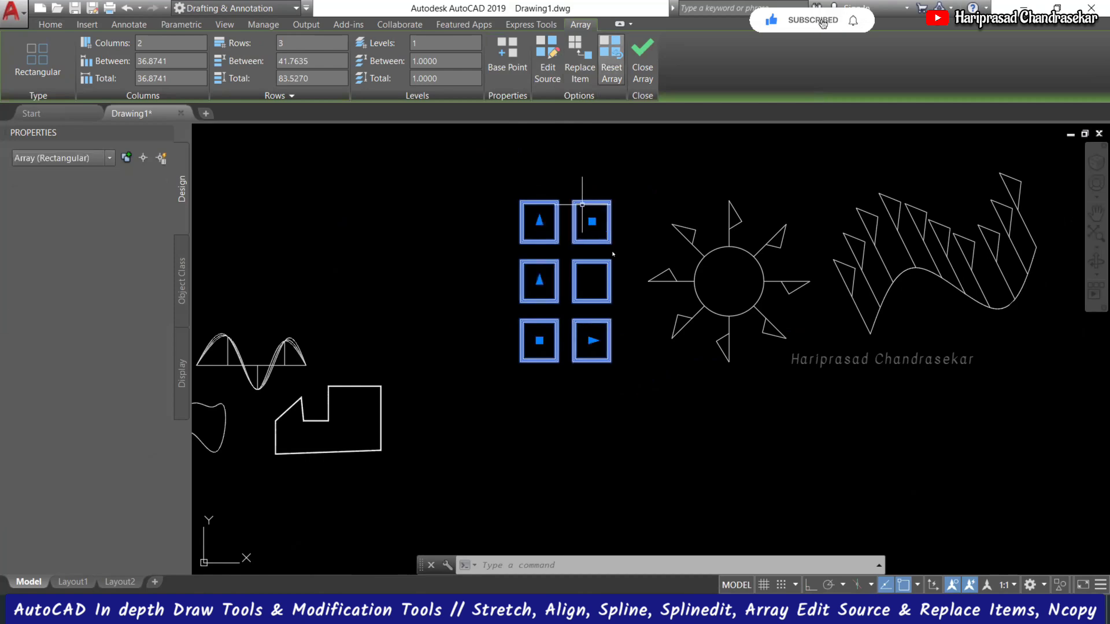
Step: Undo the reset of the rectangular array and clear the selection
key("ctrl+z")
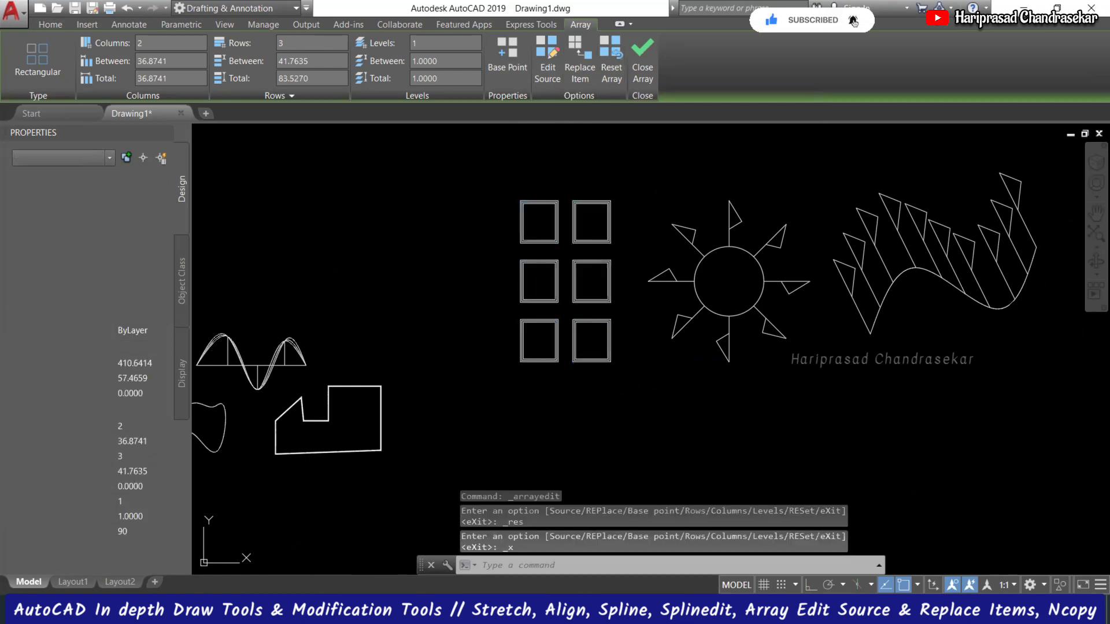
key("Escape")
left_click(591, 221)
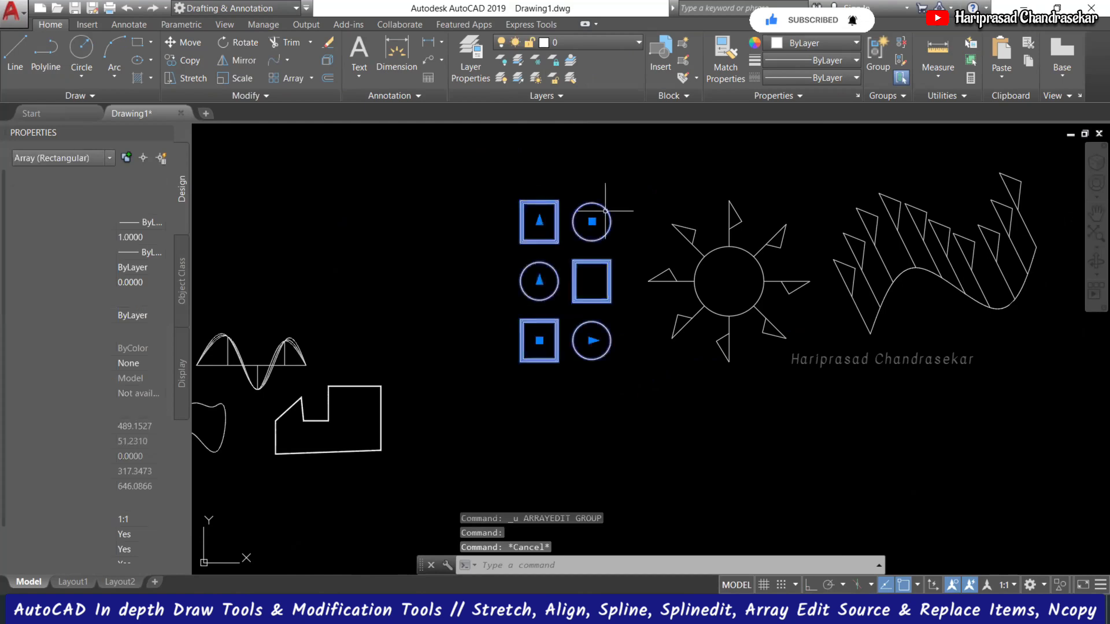
key("ctrl+z")
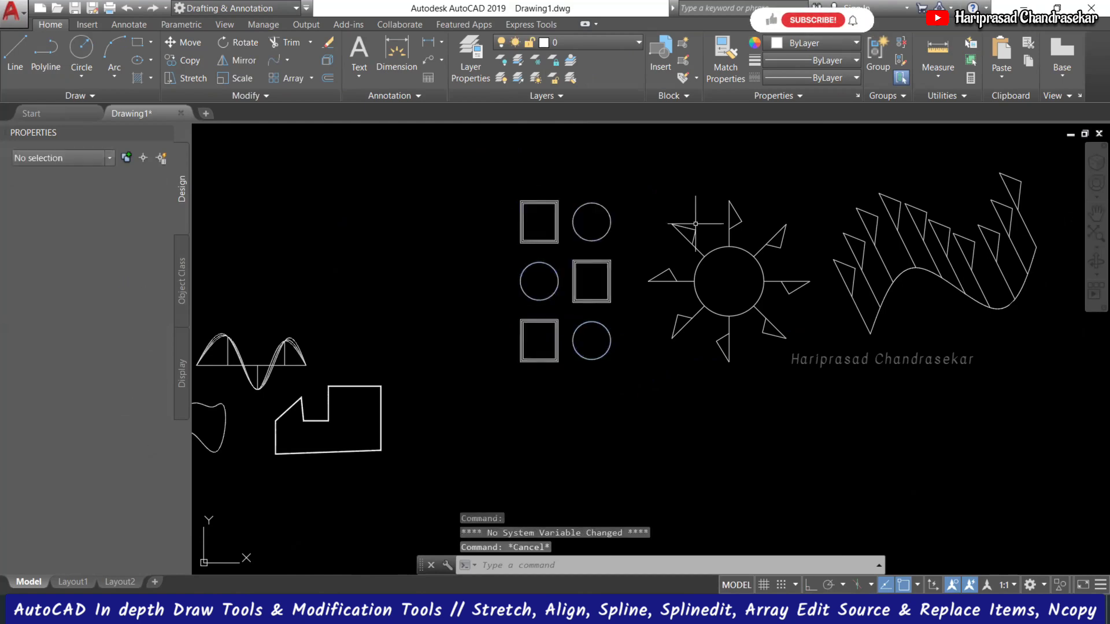
Step: Select the rectangular array and examine its column, row, level and editing options
scroll(622, 214, "down", 4)
scroll(628, 211, "up", 2)
scroll(580, 239, "up", 2)
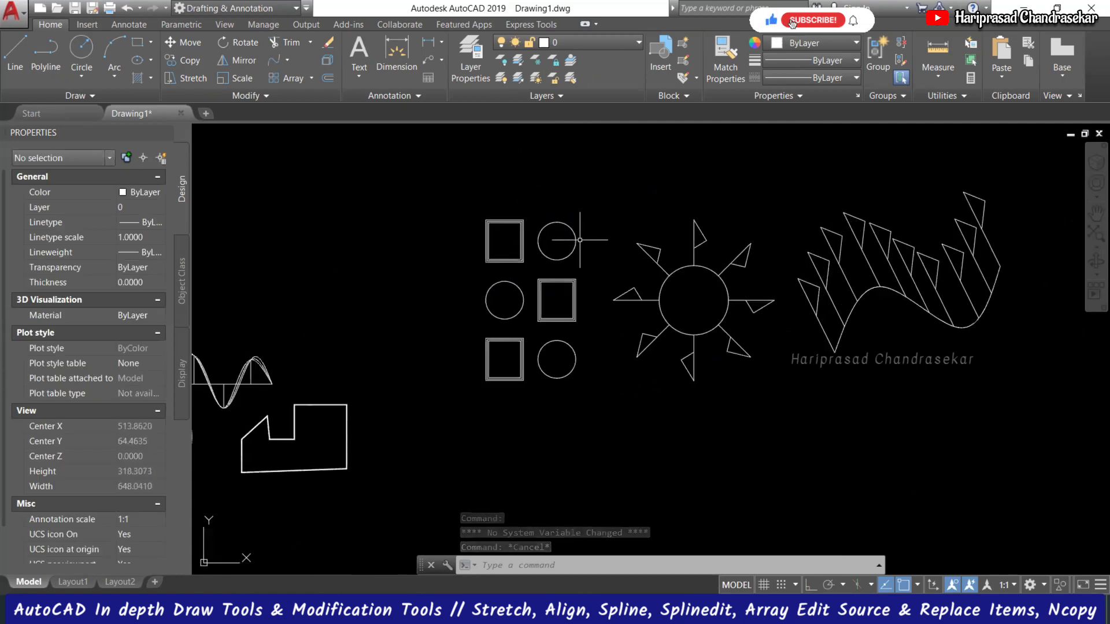
left_click(576, 239)
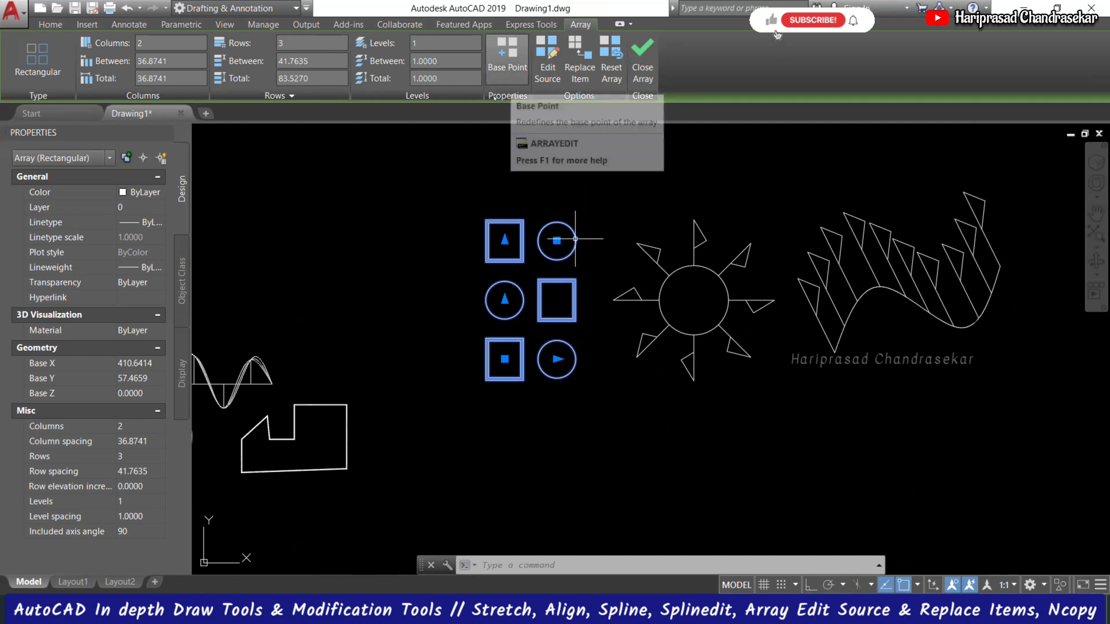
left_click(231, 8)
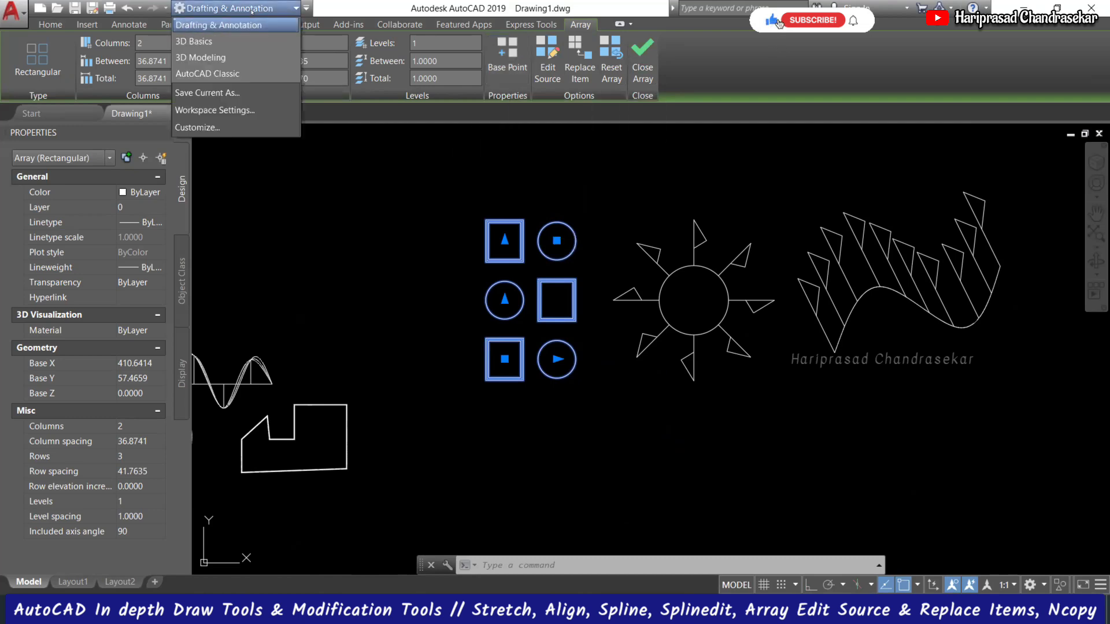
left_click(568, 180)
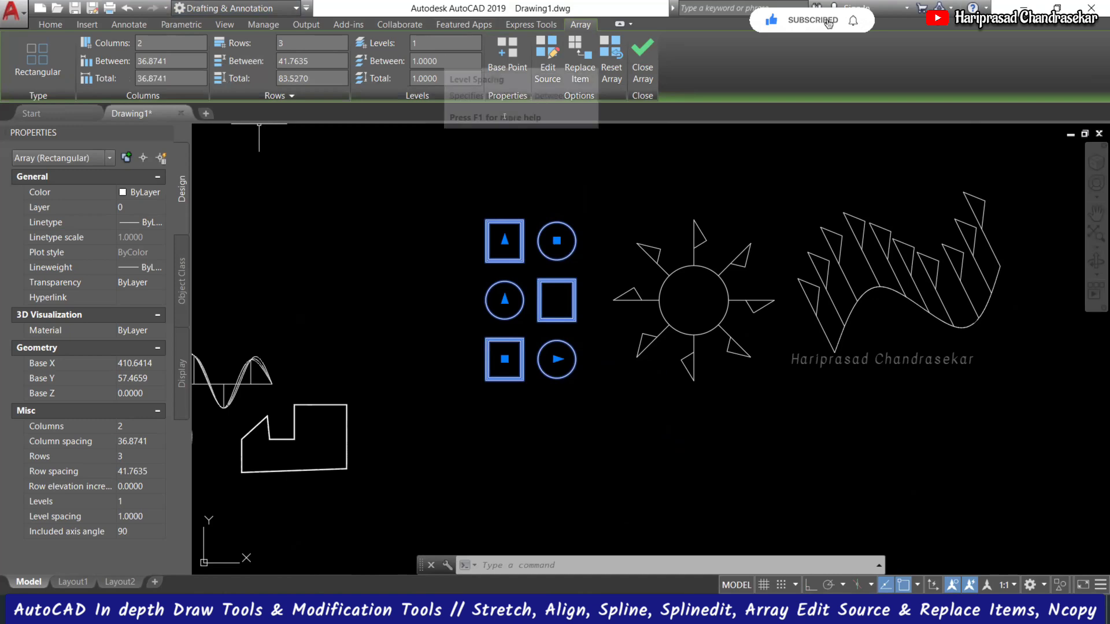
key("Escape")
key("Escape")
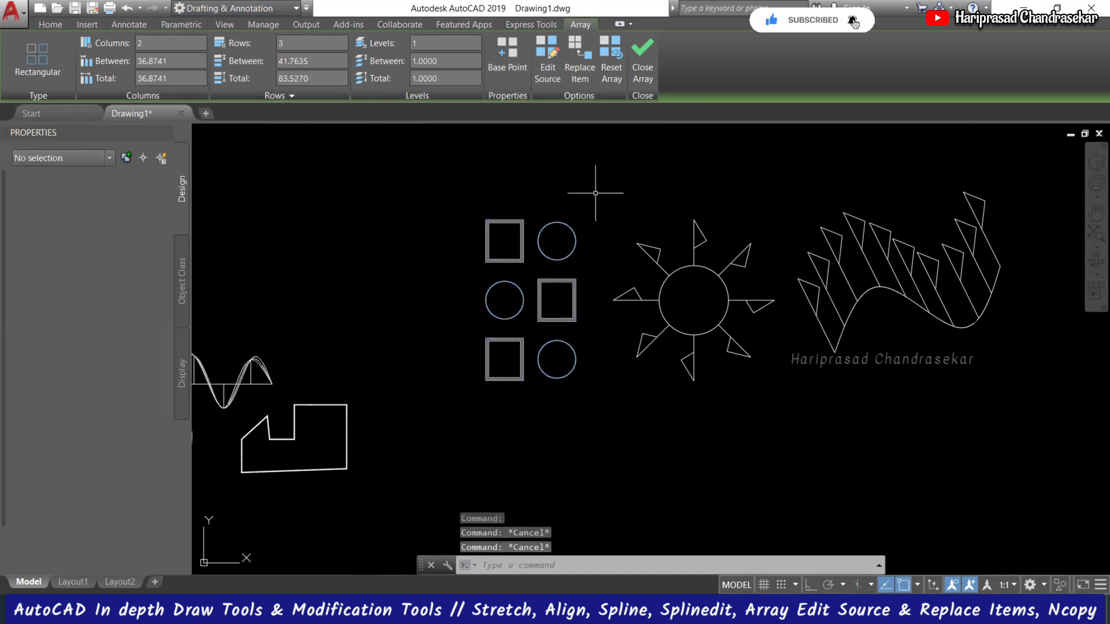
key("Escape")
scroll(532, 190, "down", 4)
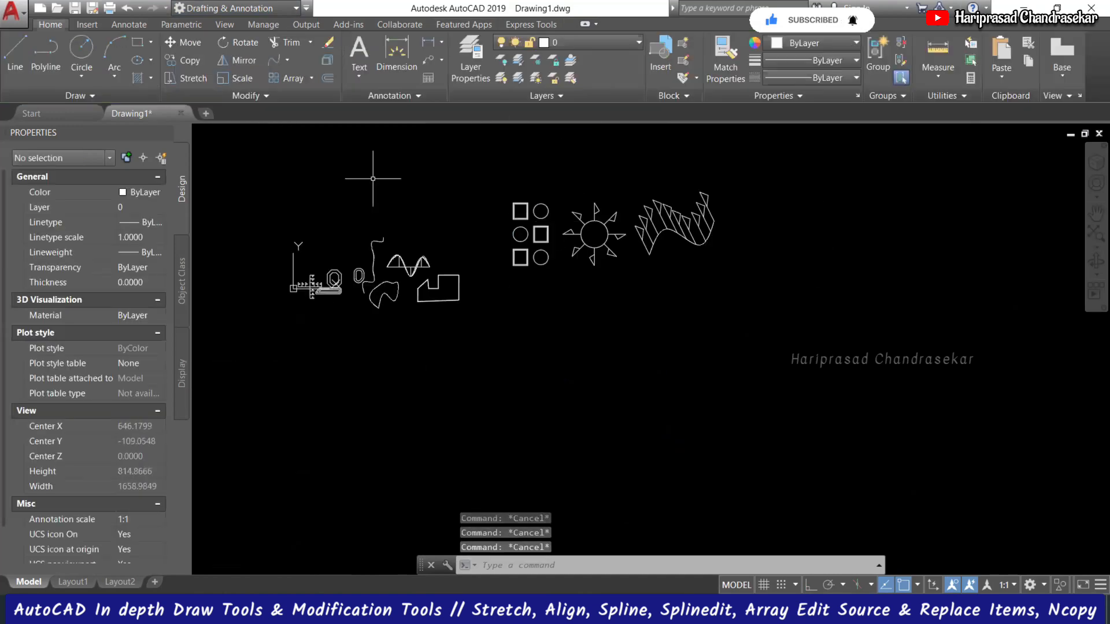
scroll(373, 179, "up", 2)
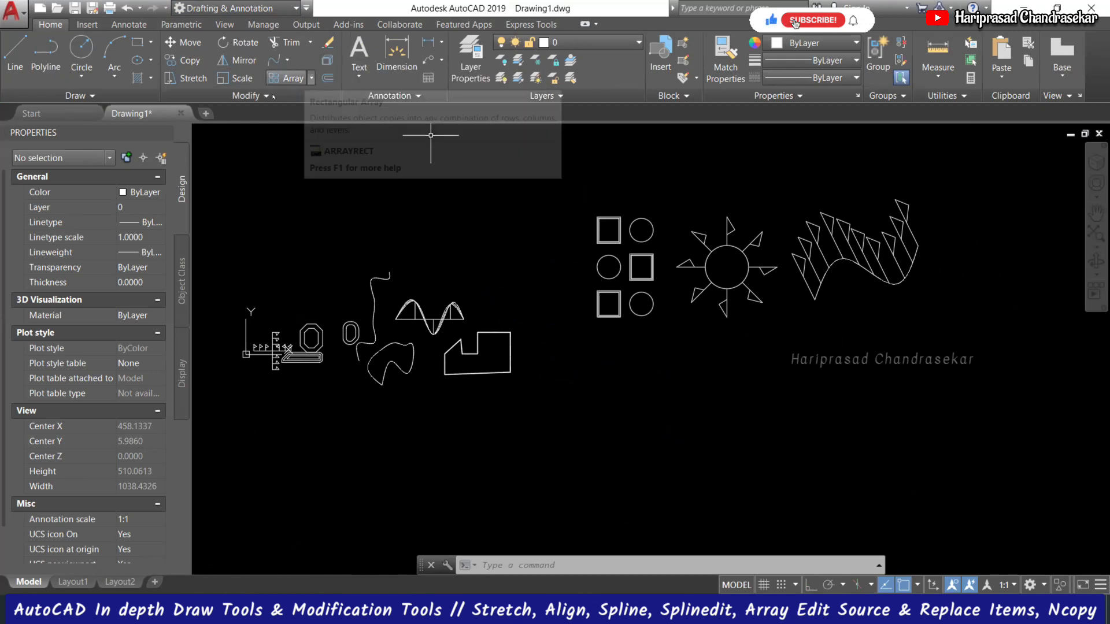
left_click(191, 96)
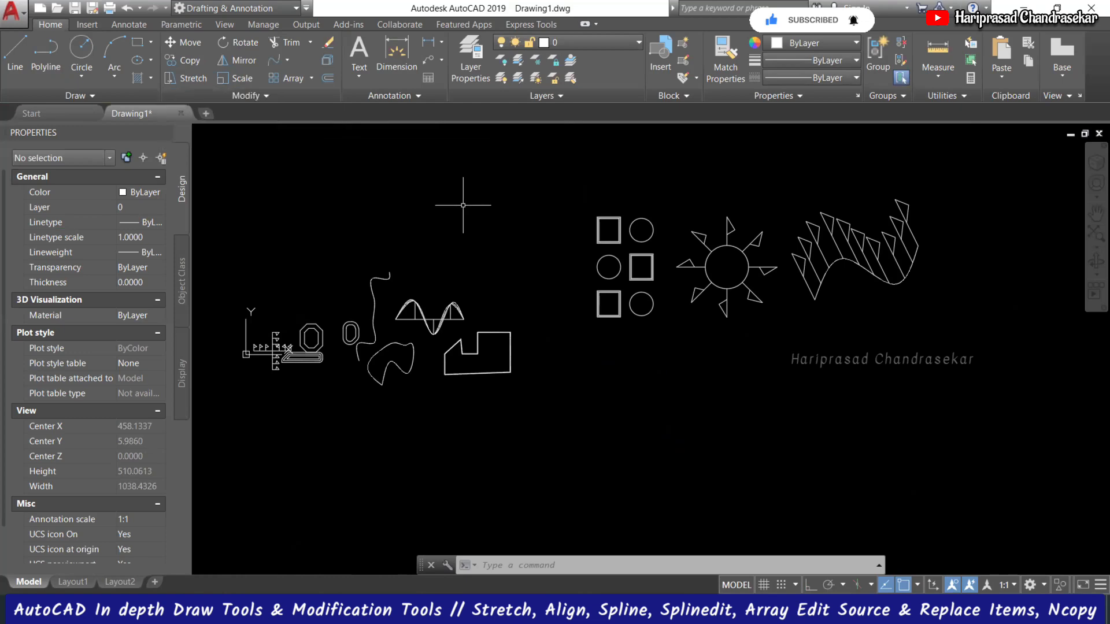
key("Escape")
key("Escape")
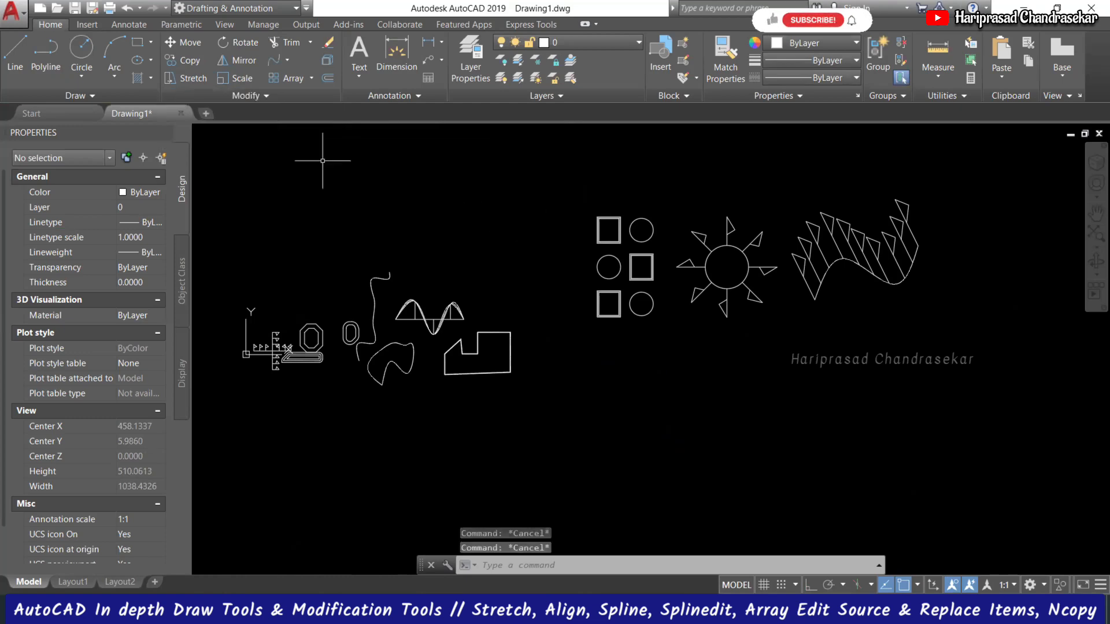
scroll(492, 220, "down", 2)
scroll(453, 218, "up", 3)
scroll(589, 203, "down", 1)
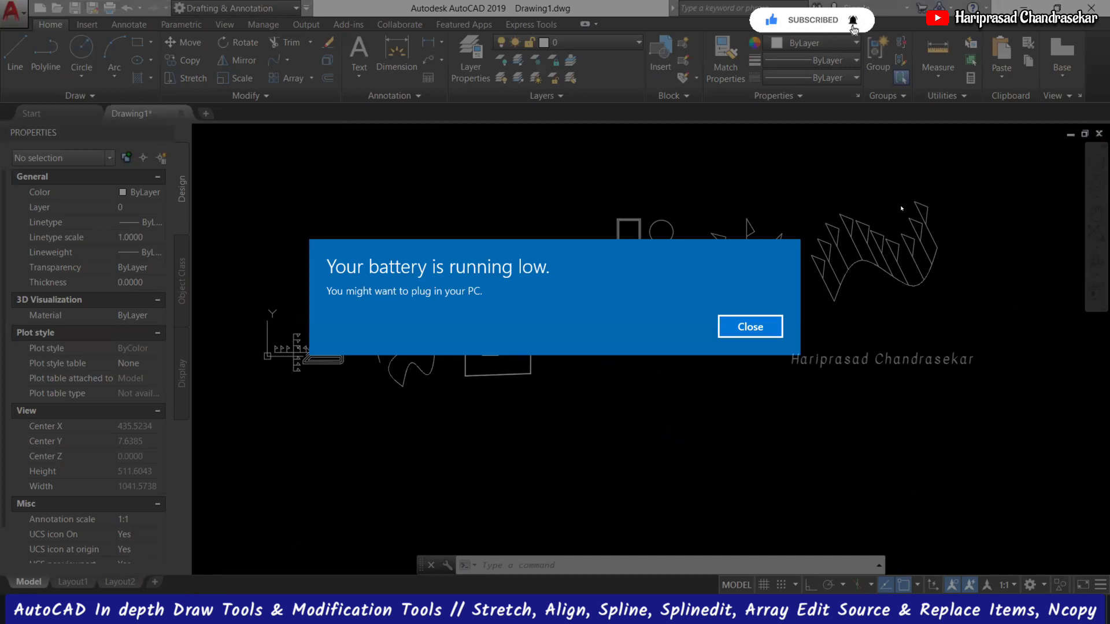
key("Return")
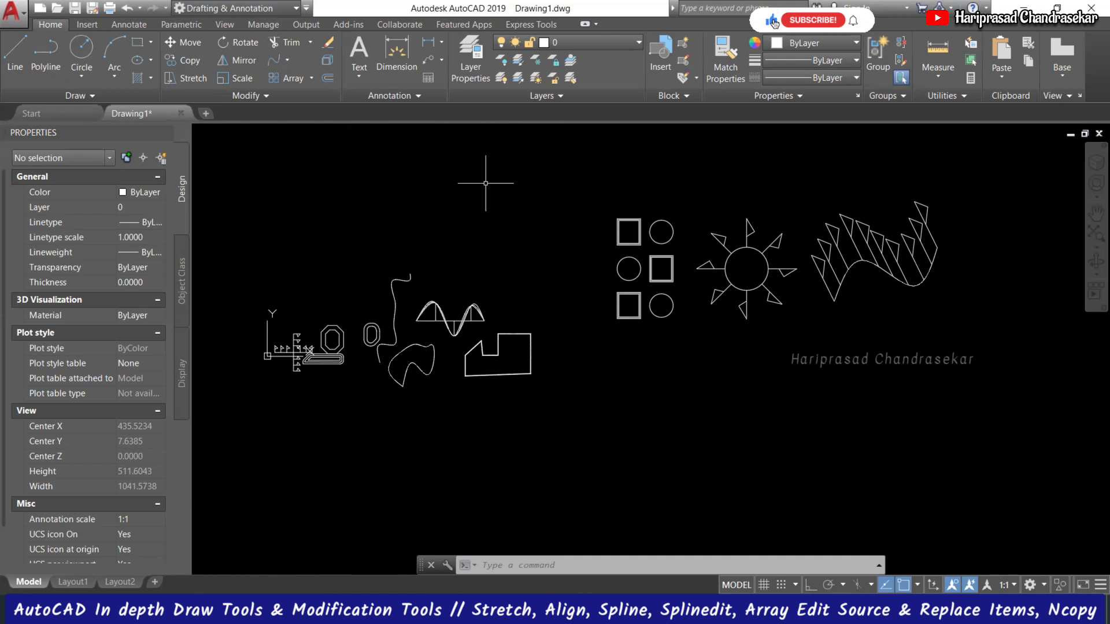
key("Escape")
key("Escape")
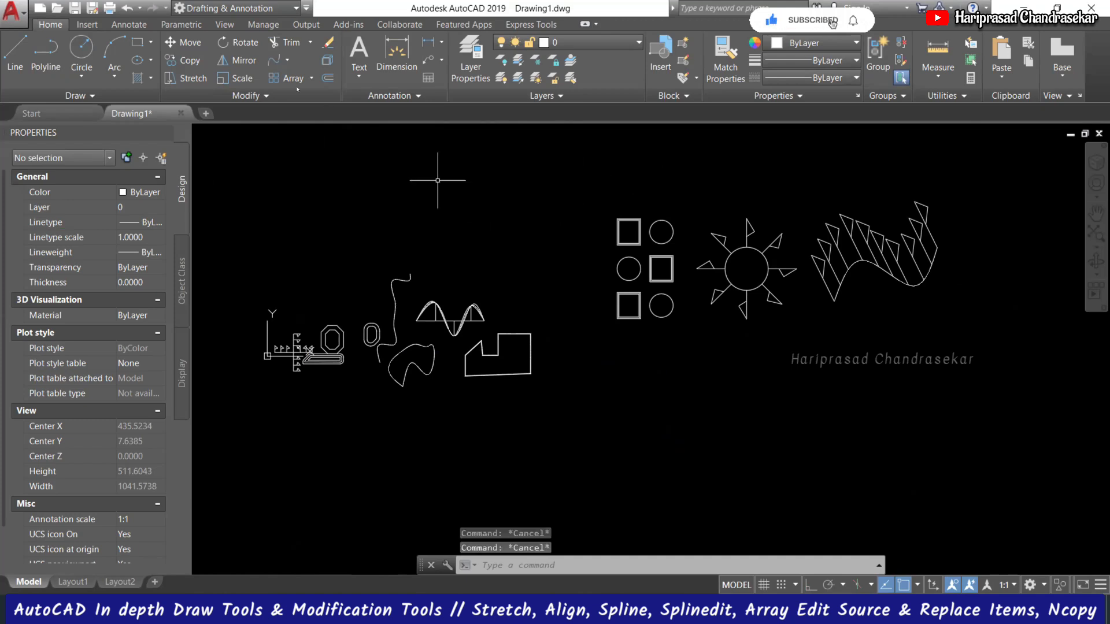
left_click(282, 96)
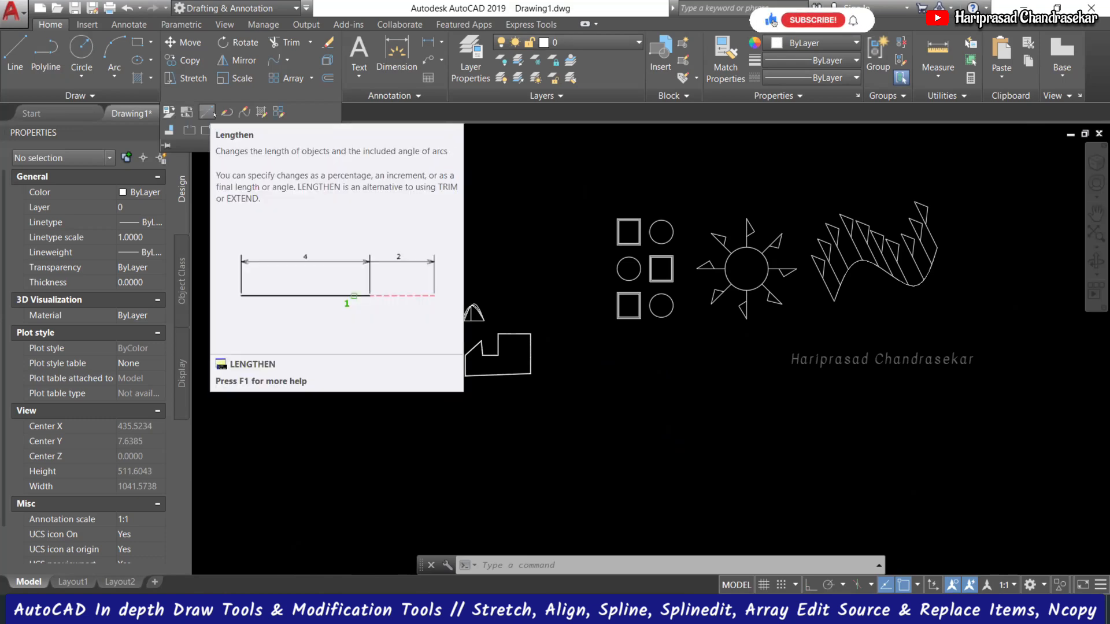
key("Escape")
key("Escape")
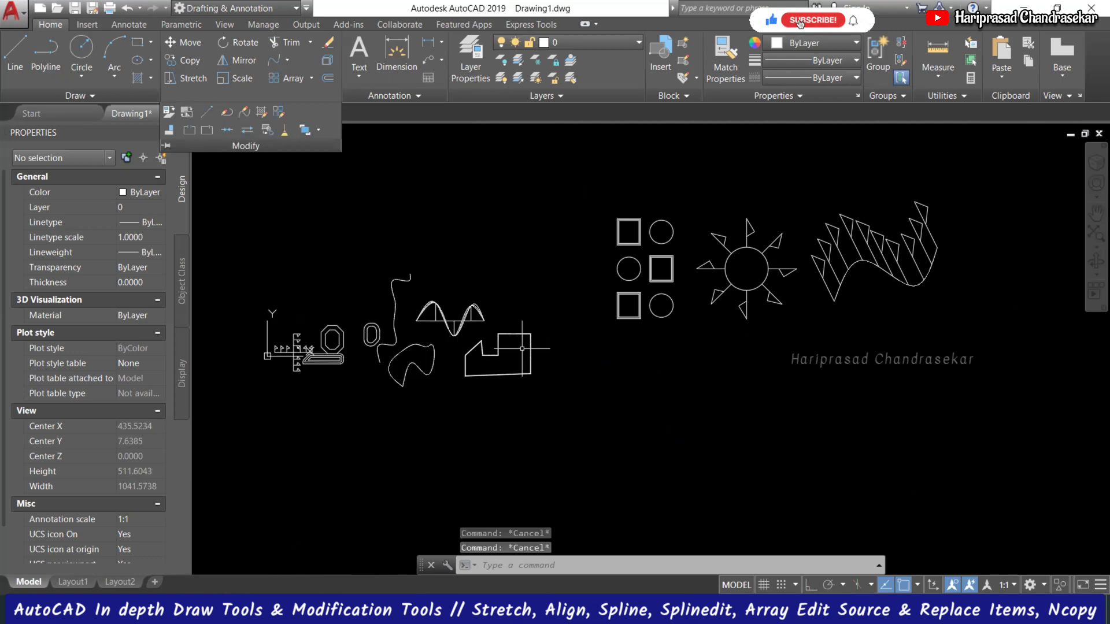
Step: Draw a horizontal line 10 units long with Ortho on, in the empty area below the rectangular array
scroll(341, 374, "up", 2)
type("l")
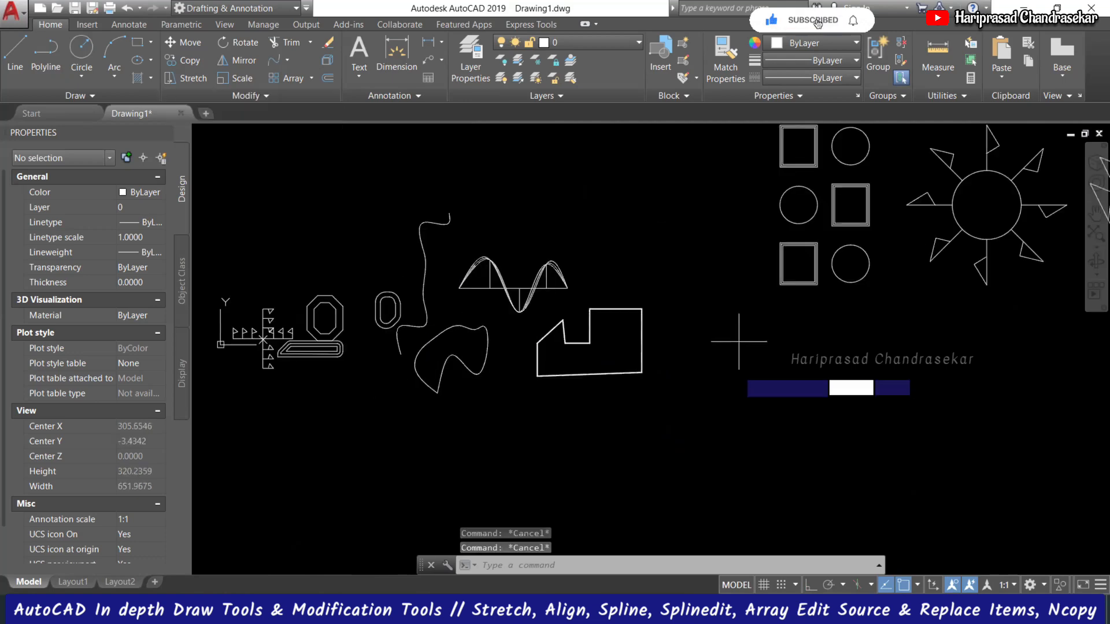
key("Return")
left_click(736, 400)
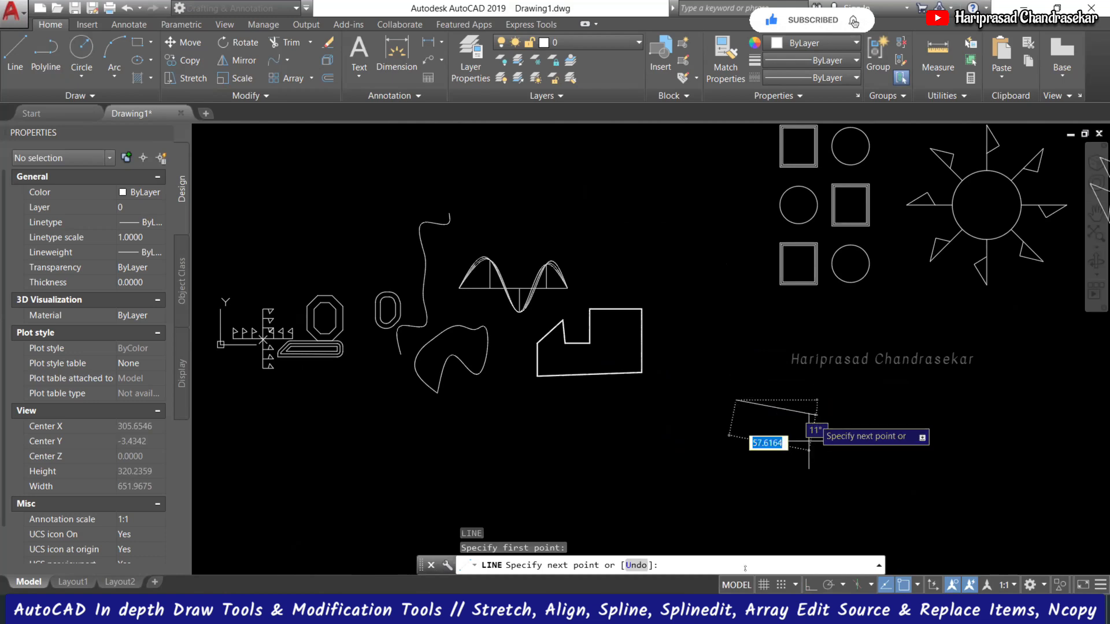
key("F8")
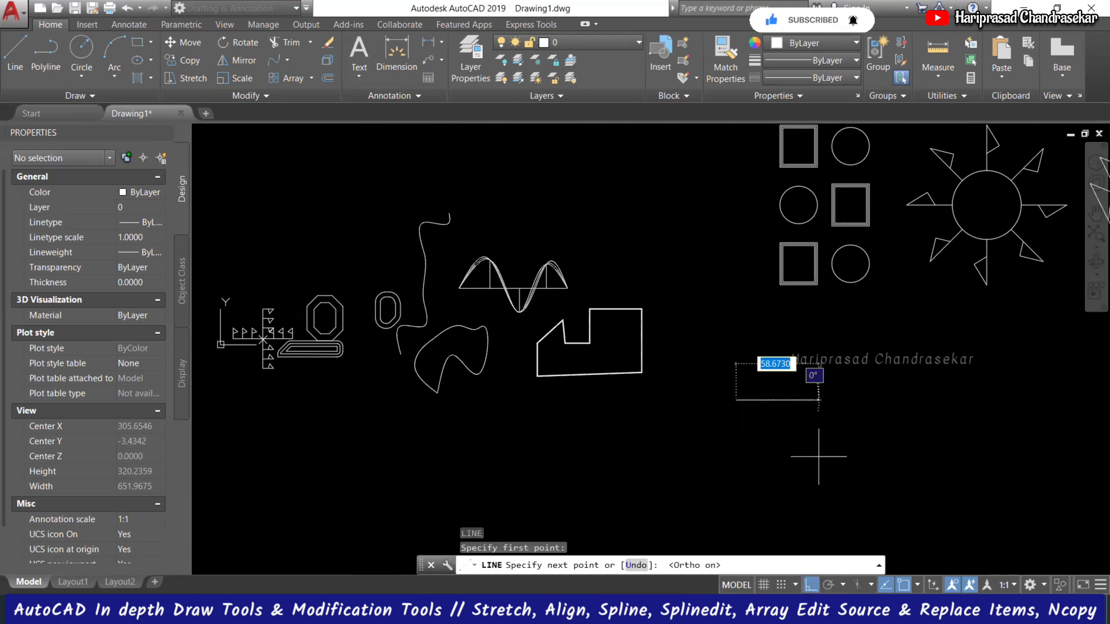
type("10")
key("Return")
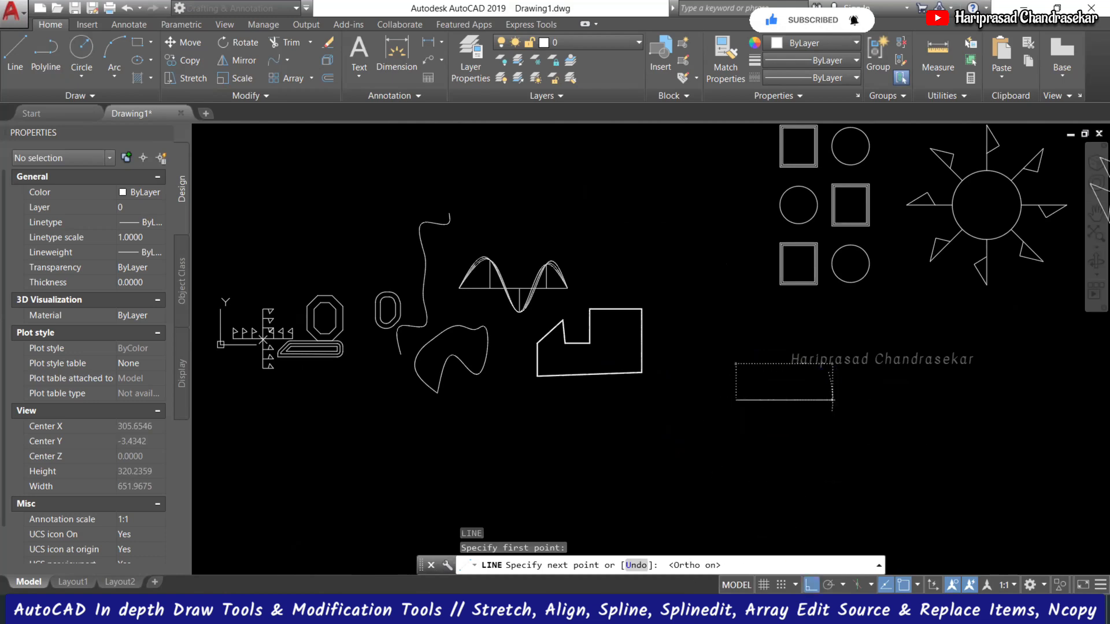
key("Escape")
Step: Lengthen the new horizontal line by 20 units at its right end using the endpoint grip's Lengthen option
scroll(790, 396, "up", 6)
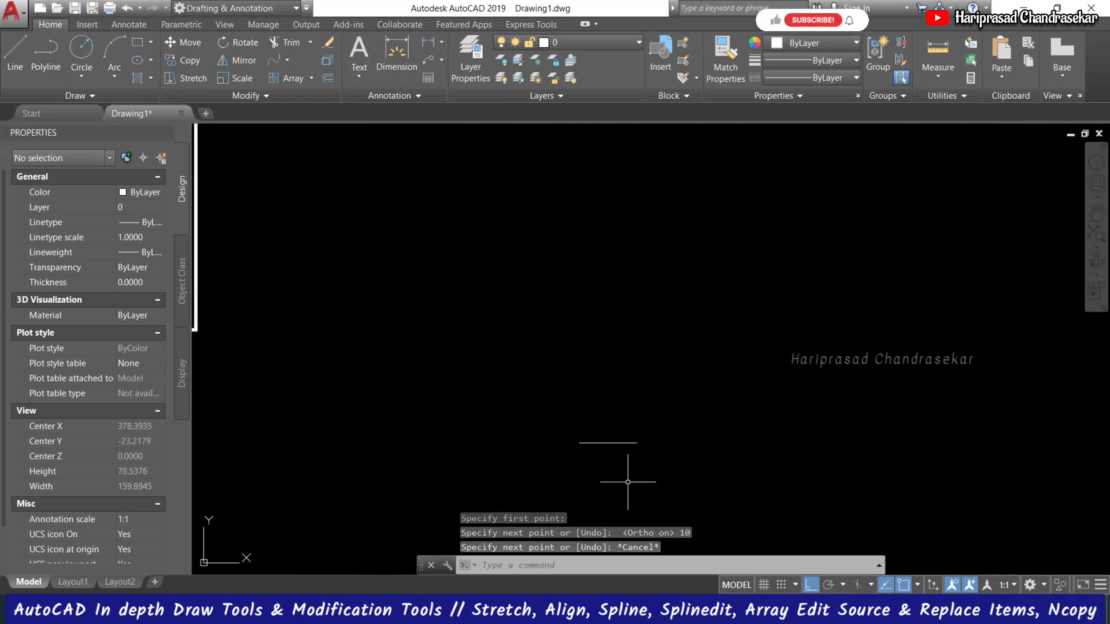
left_click(618, 442)
left_click(603, 460)
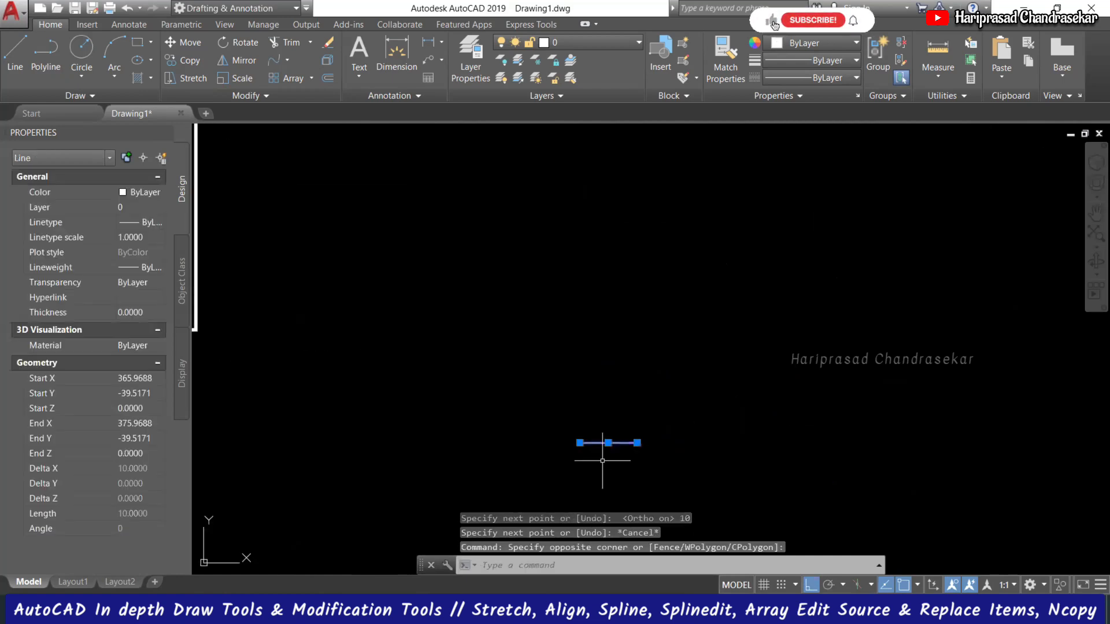
scroll(656, 445, "down", 2)
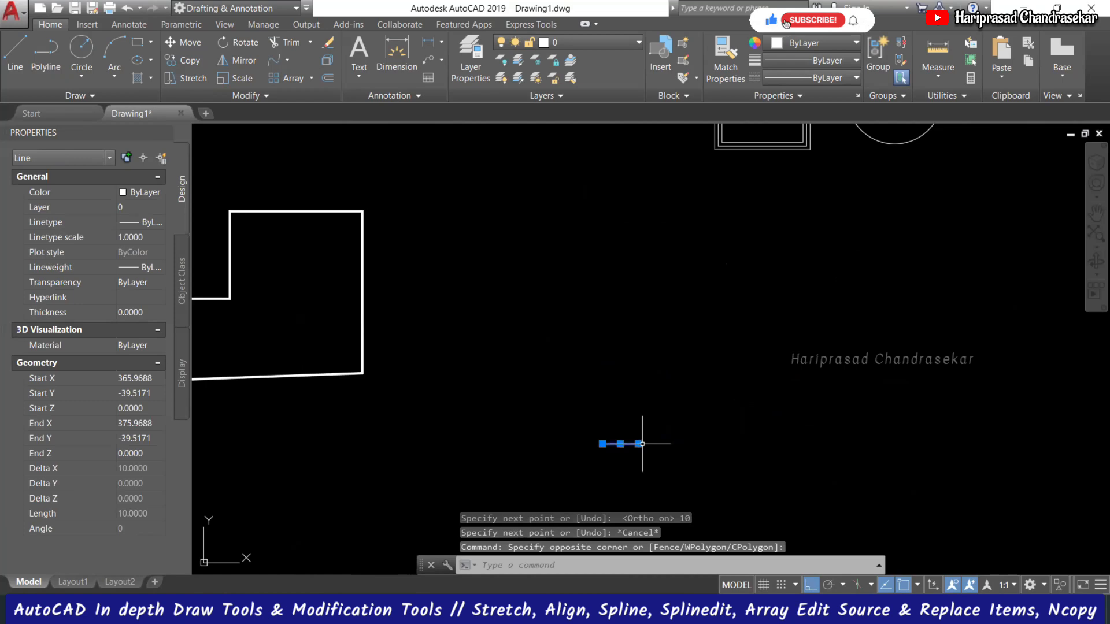
mouse_move(638, 444)
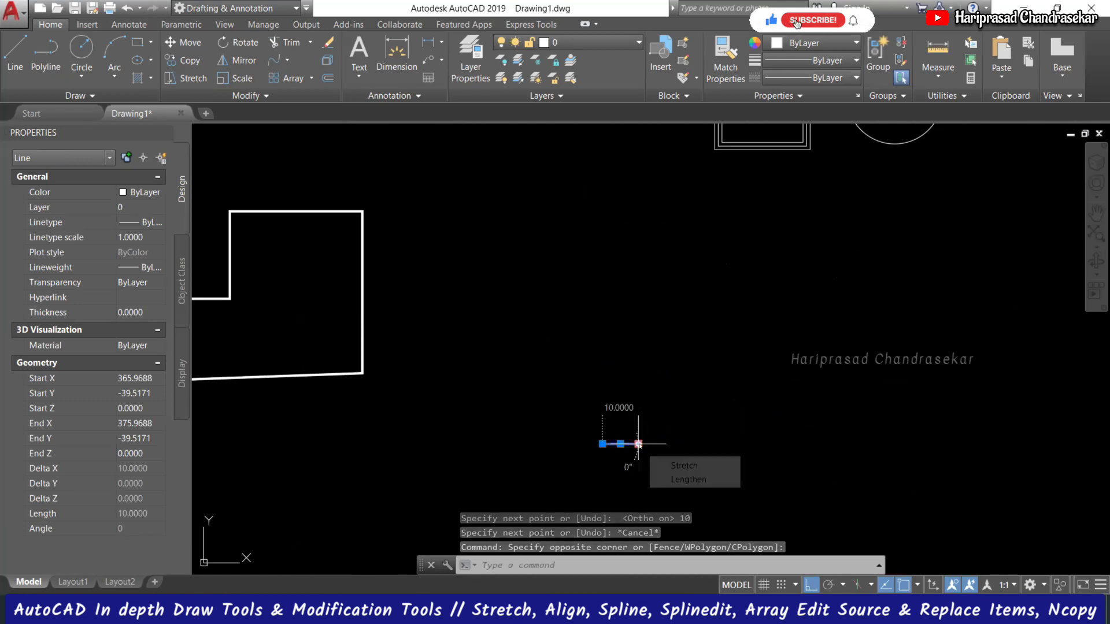
left_click(689, 479)
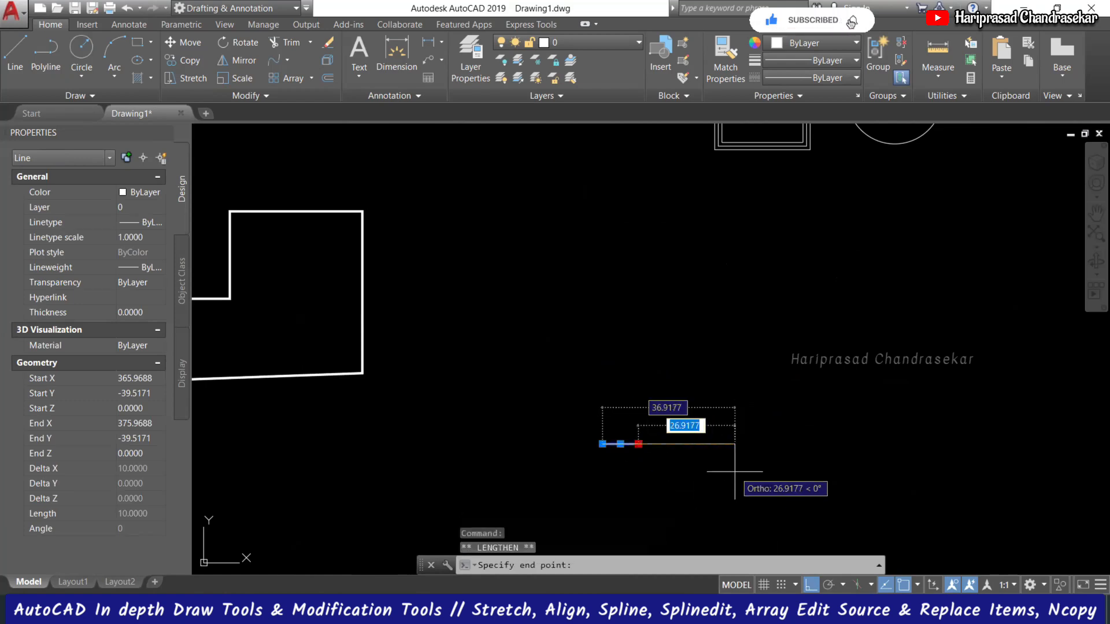
key("BackSpace")
key("Return")
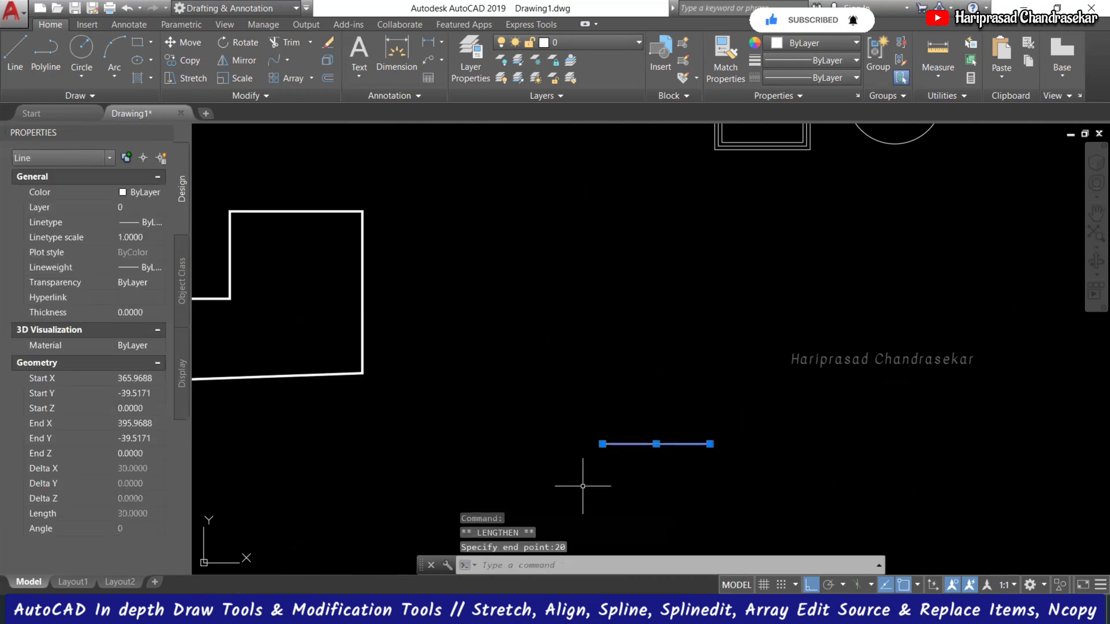
left_click(267, 94)
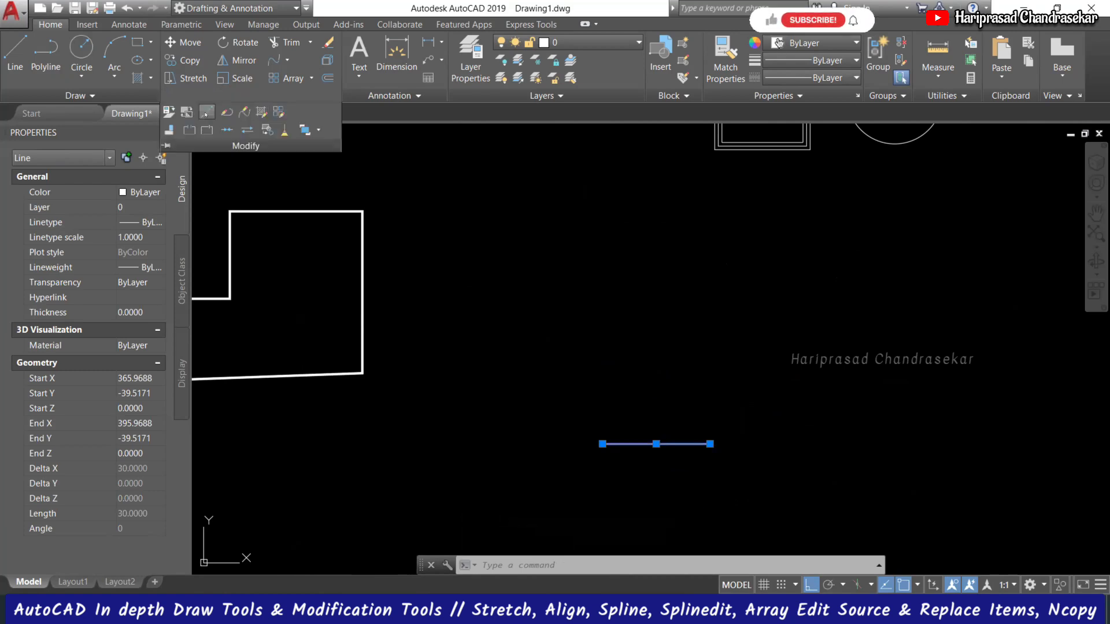
left_click(206, 111)
key("Escape")
key("Escape")
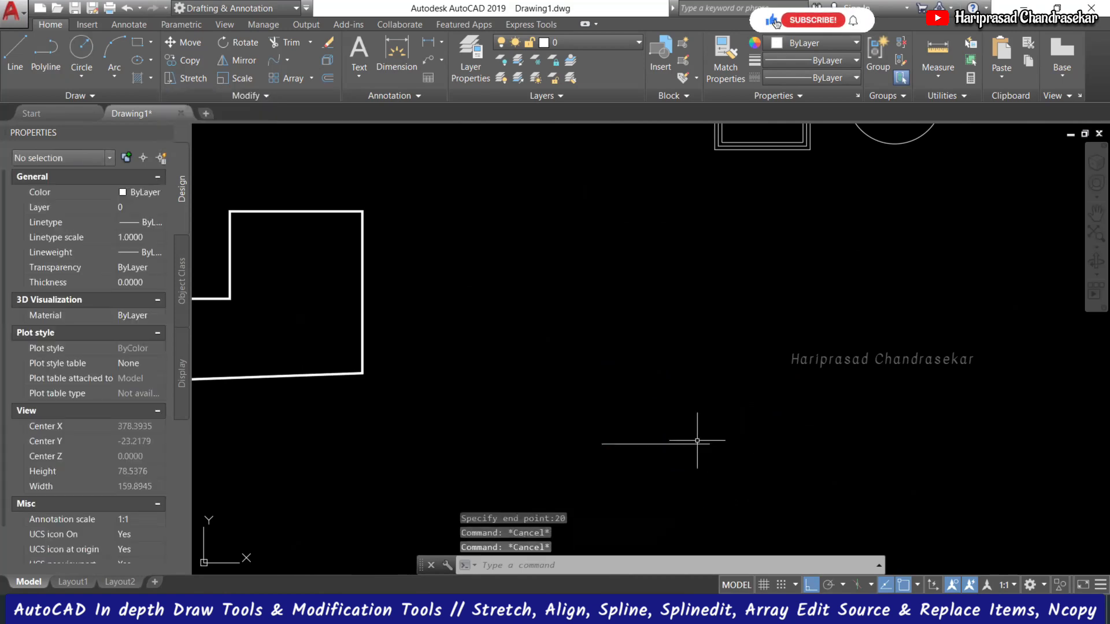
left_click(700, 444)
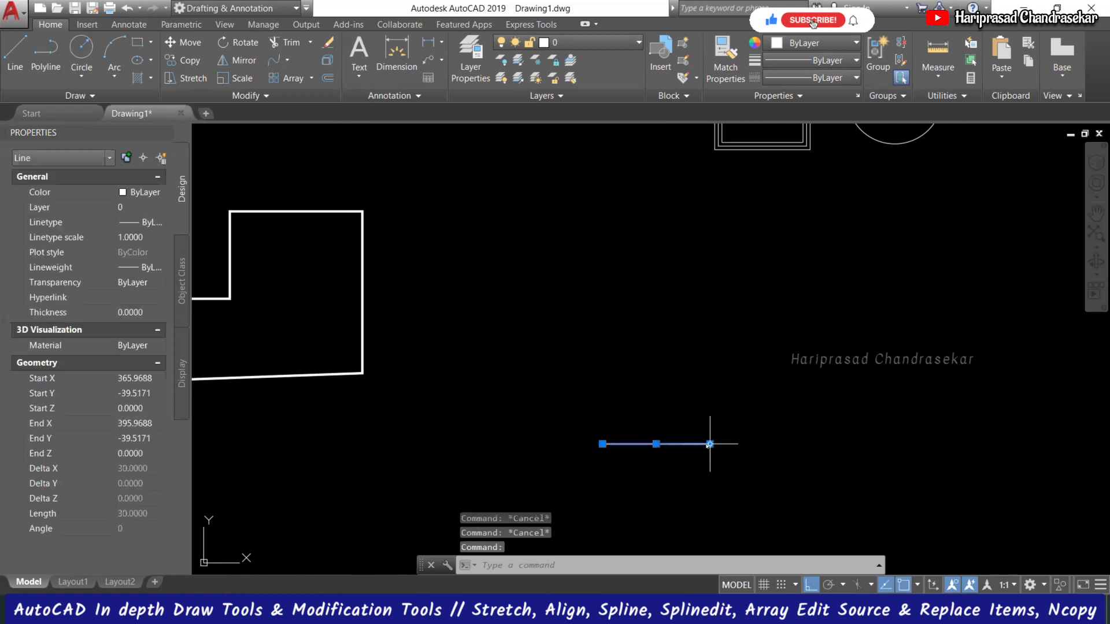
mouse_move(709, 444)
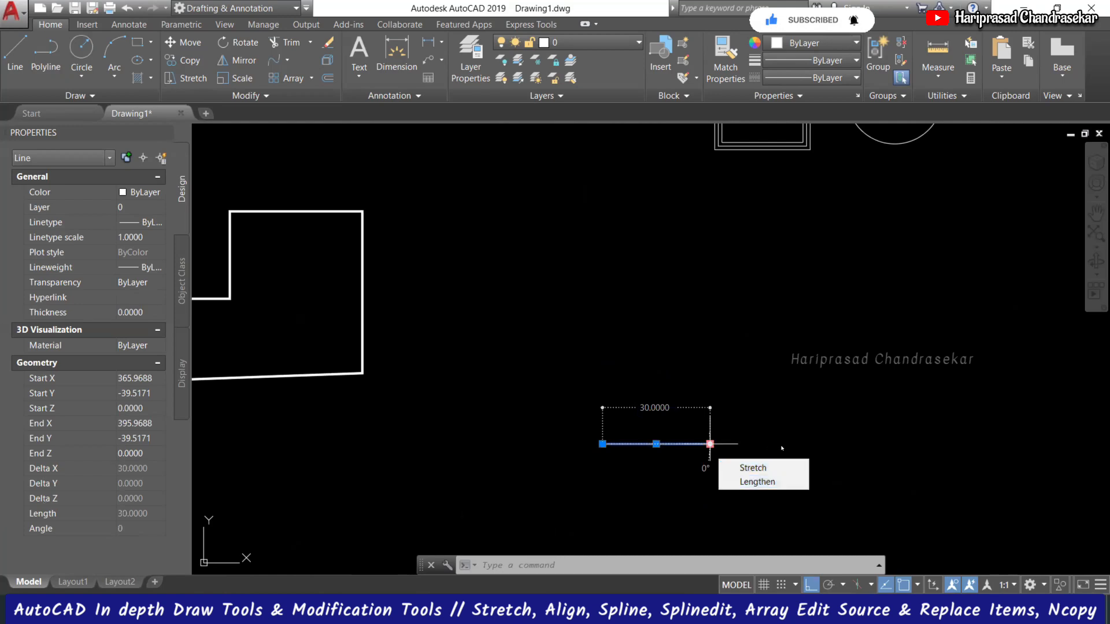
key("Escape")
key("Escape")
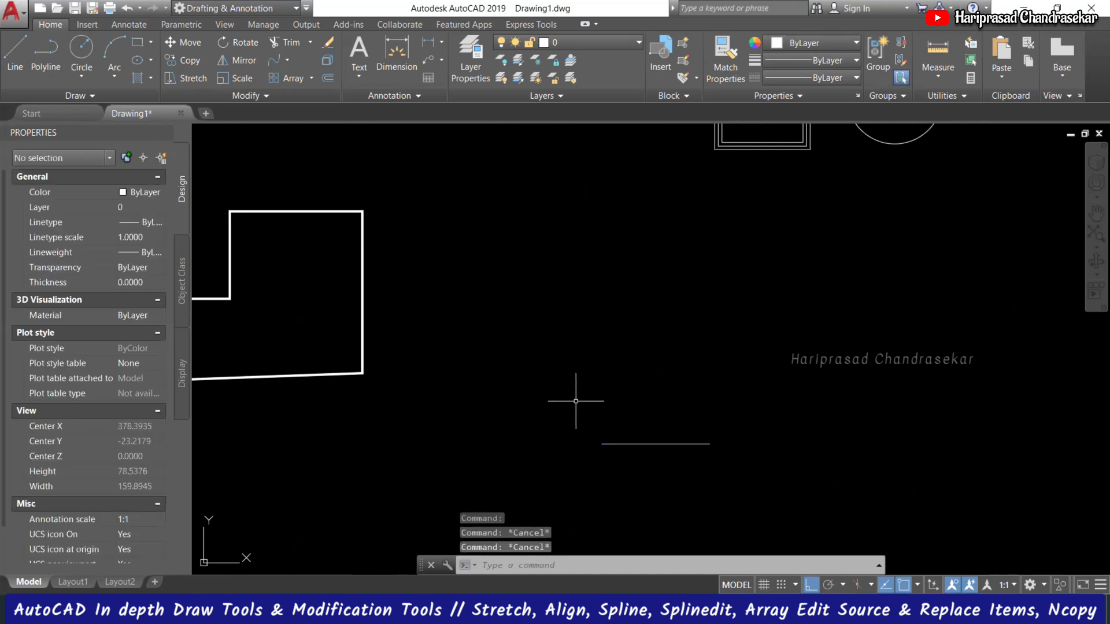
Step: Stretch the right endpoint of the horizontal line outward by 20 units and clear the selection
left_click(629, 444)
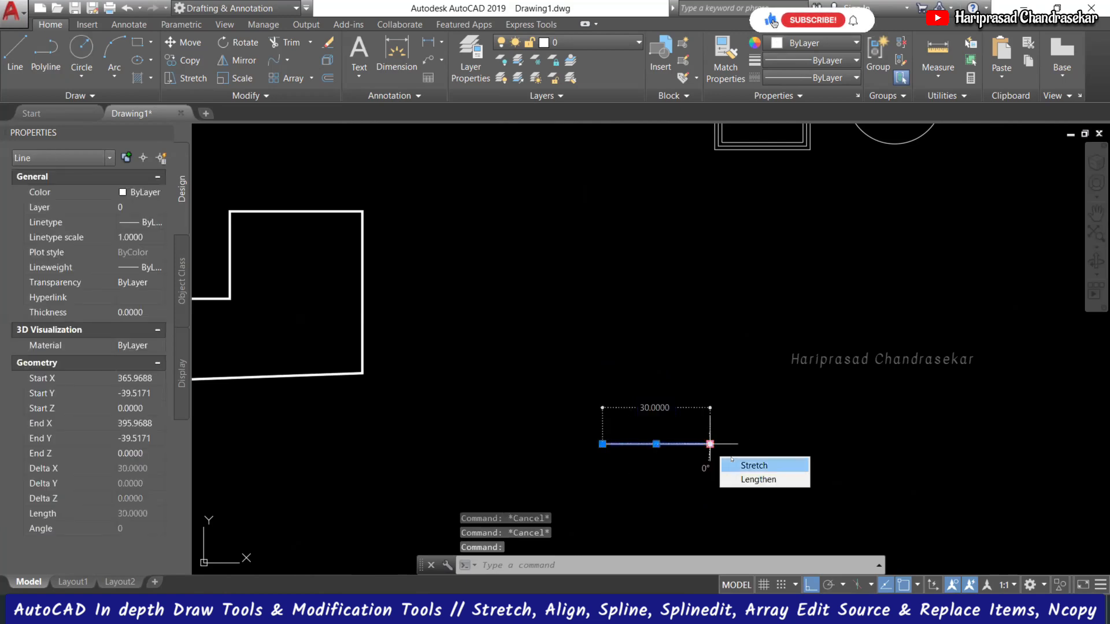
left_click(710, 444)
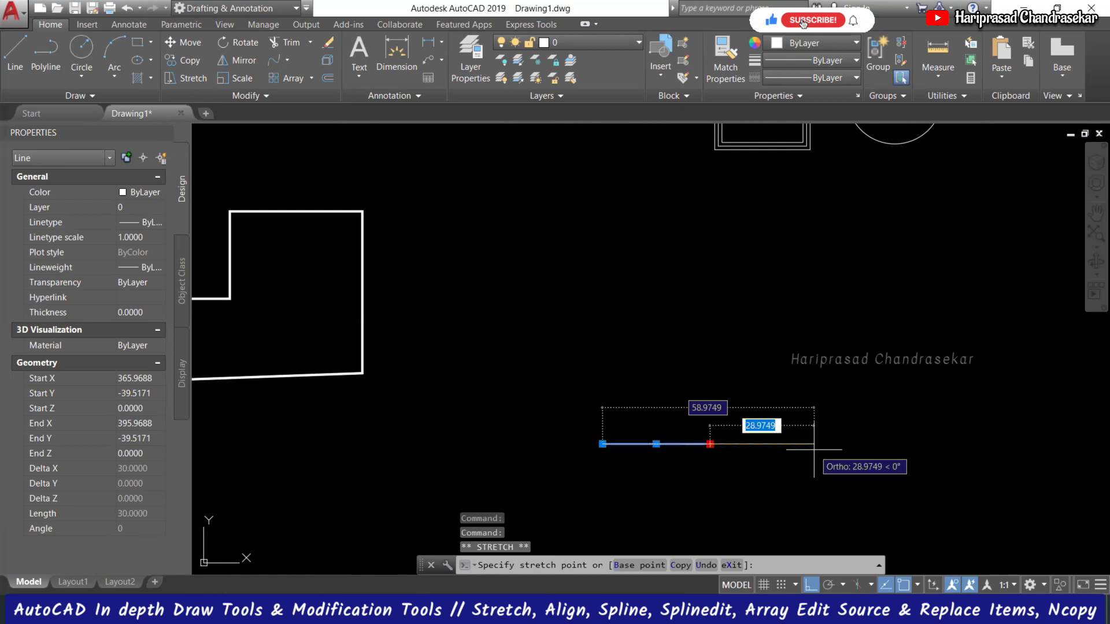
type("20")
key("Return")
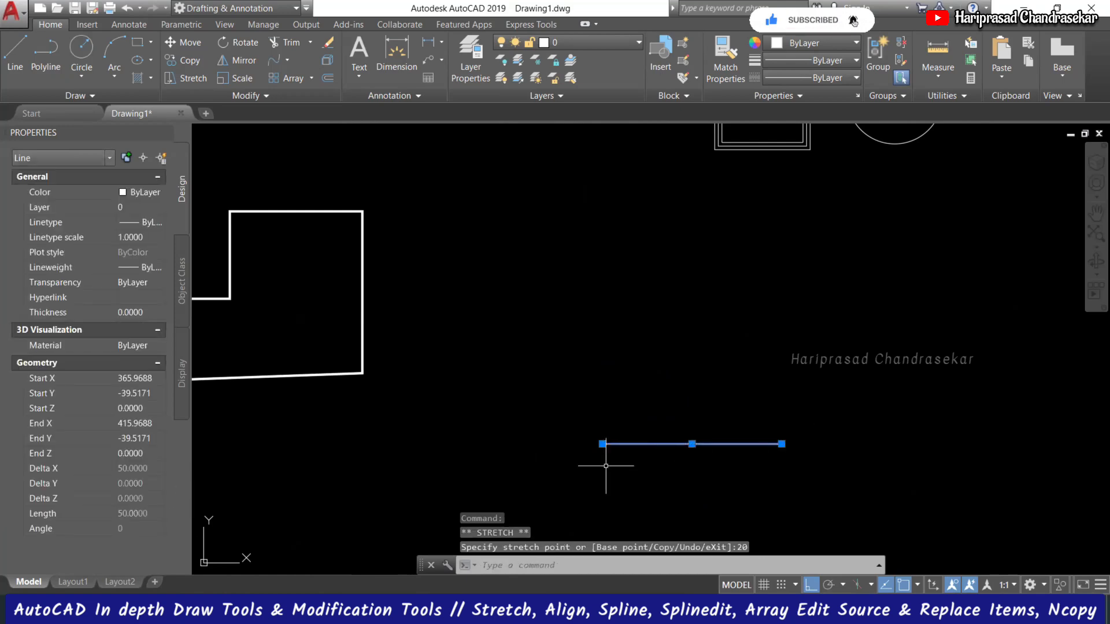
scroll(525, 312, "down", 2)
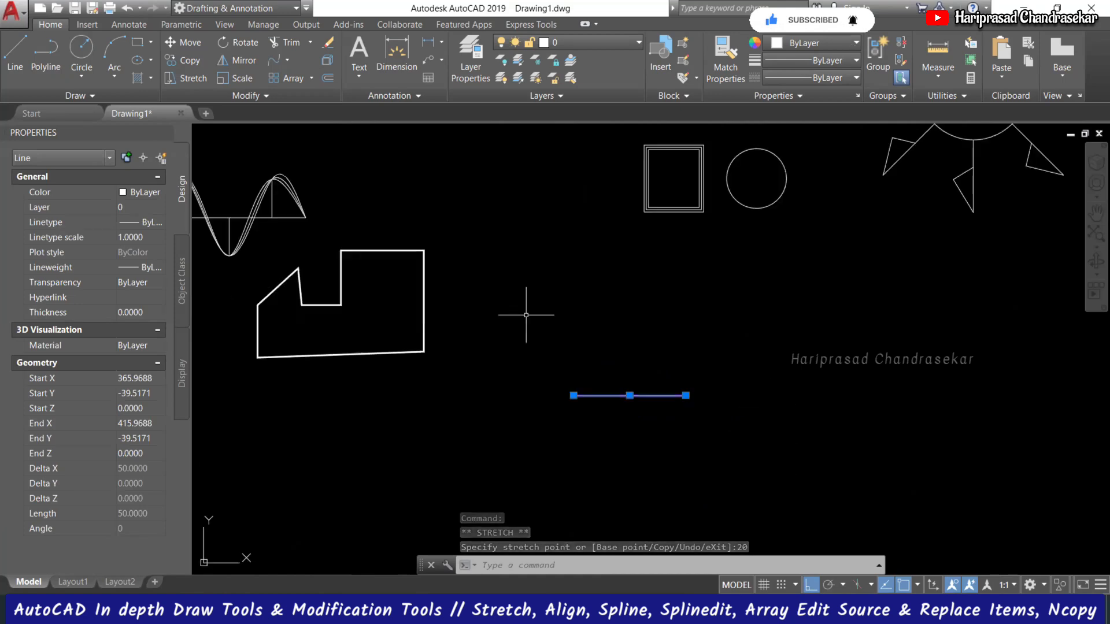
key("Escape")
Step: Convert the closed polyline's right vertical segment to an arc bulging outward by about 16.5 units, and clear the selection
left_click(424, 301)
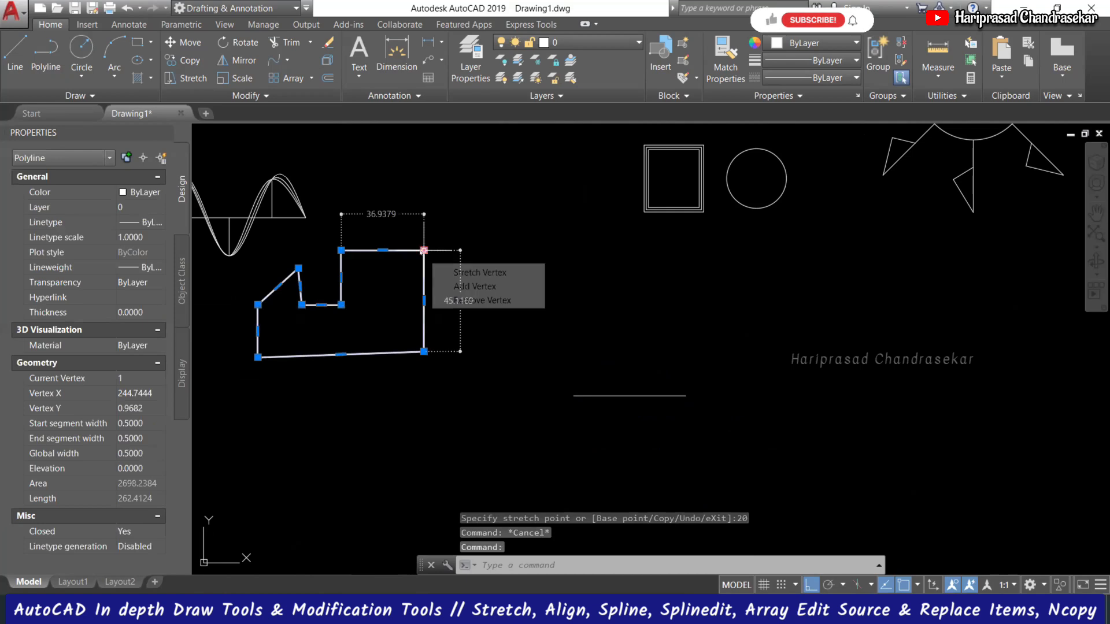
mouse_move(424, 251)
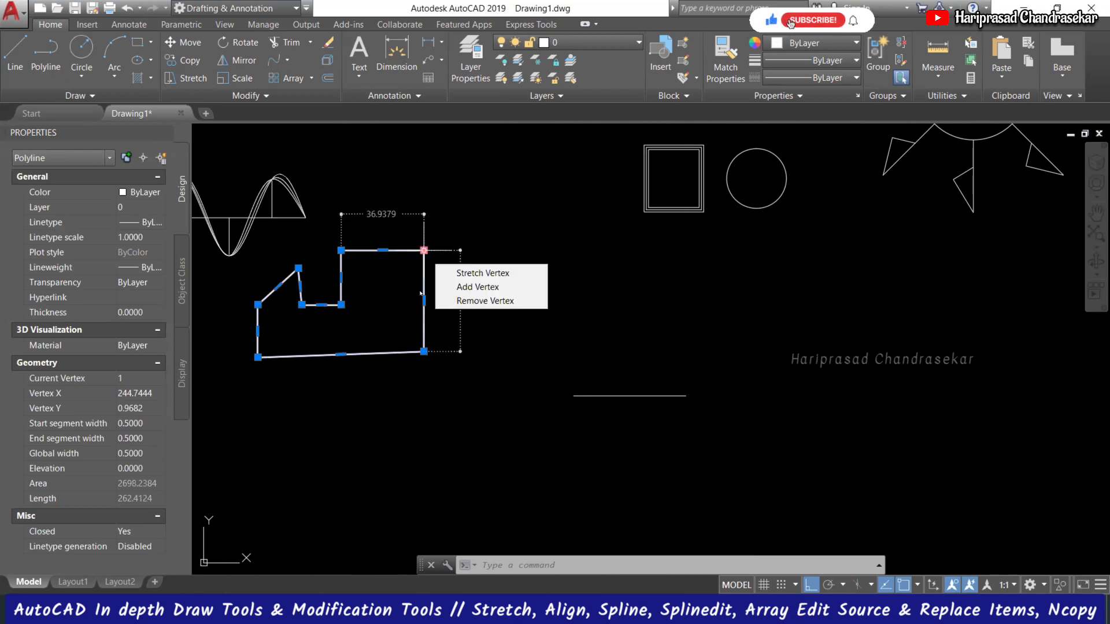
mouse_move(422, 301)
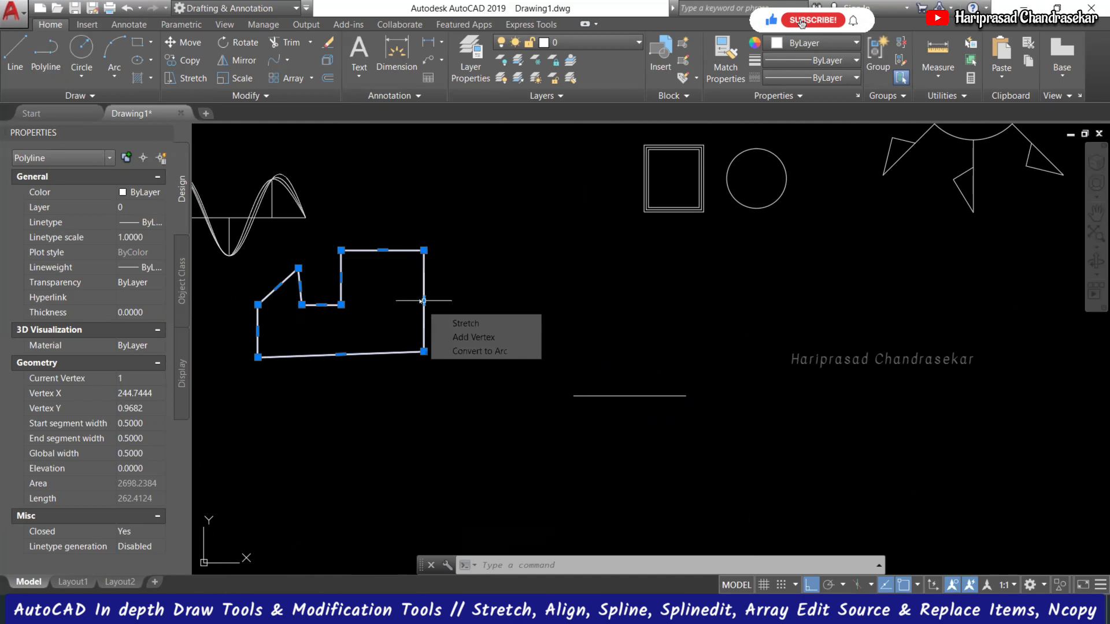
left_click(479, 351)
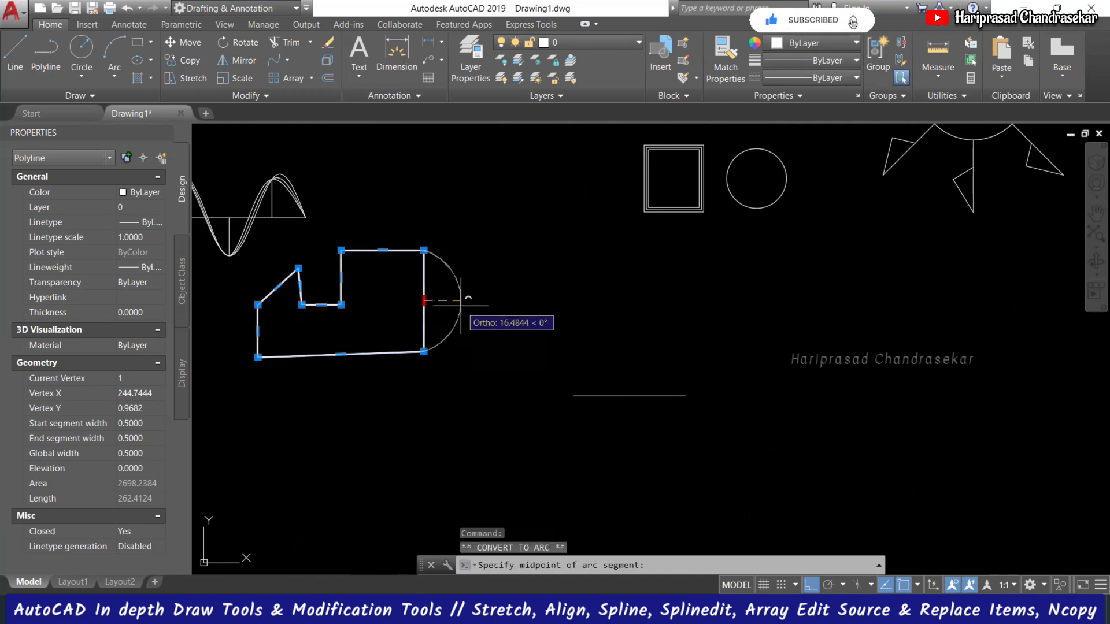
left_click(461, 305)
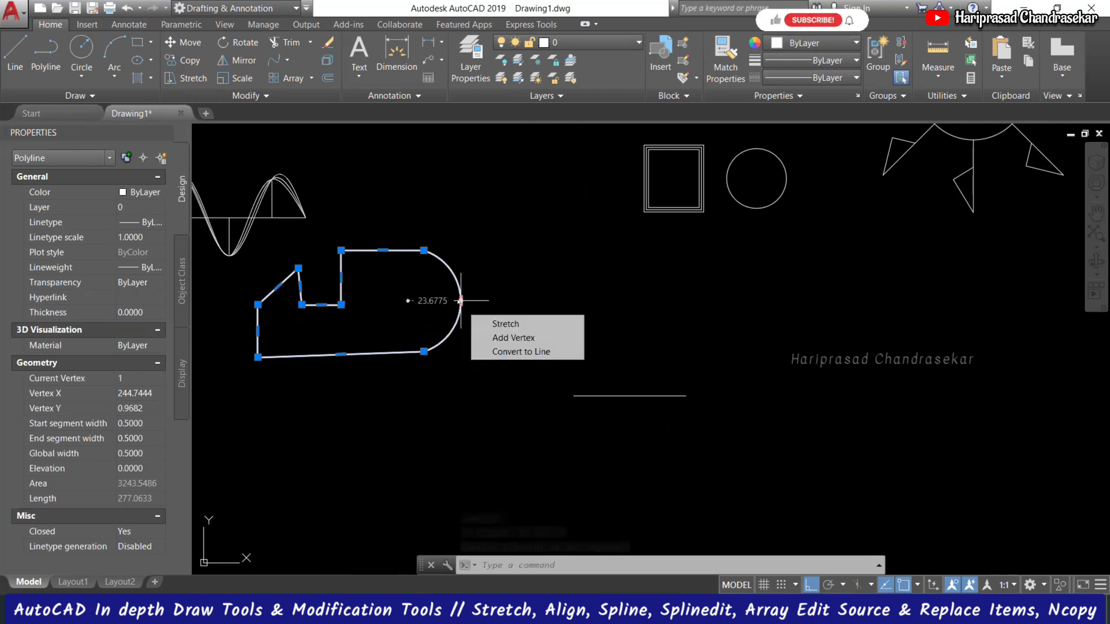
key("Escape")
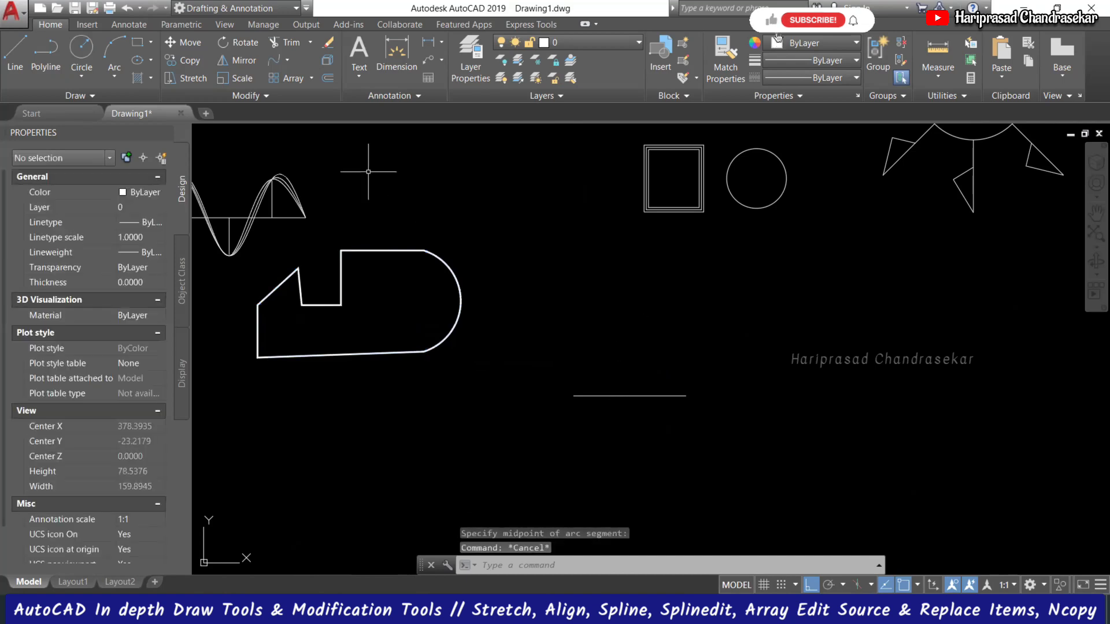
Step: Draw two upright rectangles in the empty area right of the horizontal line, the second one lower and further right
left_click(269, 96)
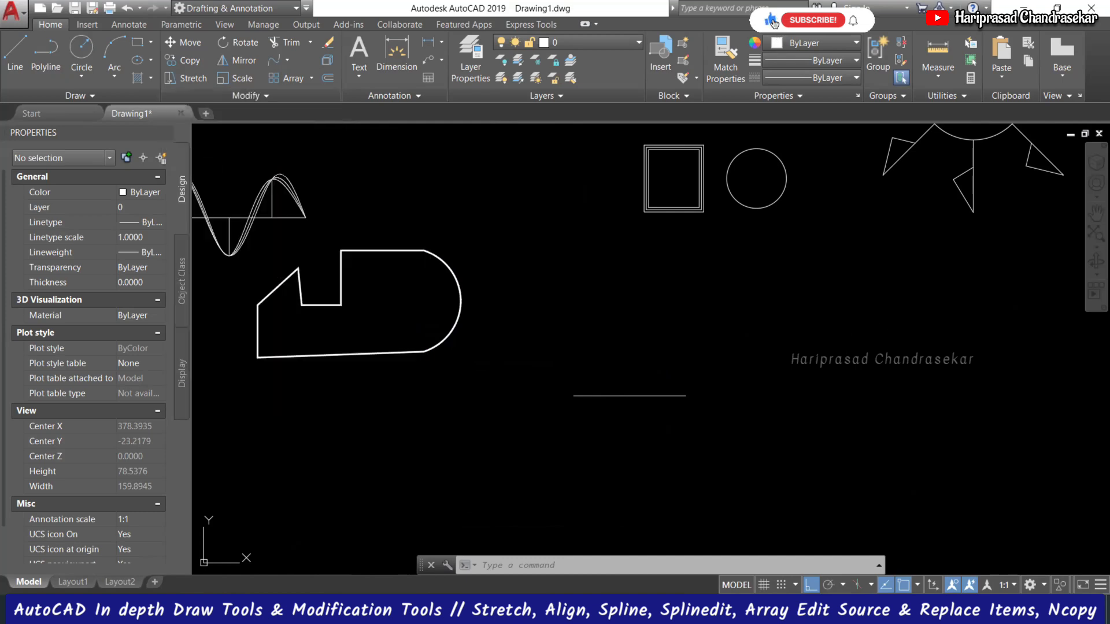
key("Escape")
key("Escape")
key("Escape")
type("rec")
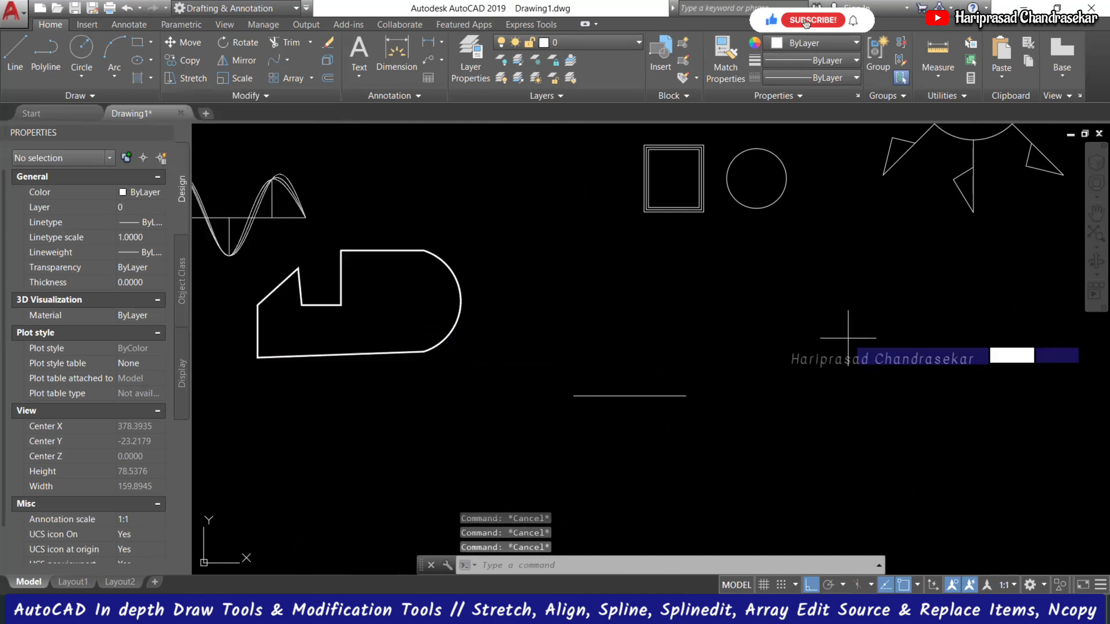
key("Return")
left_click(776, 319)
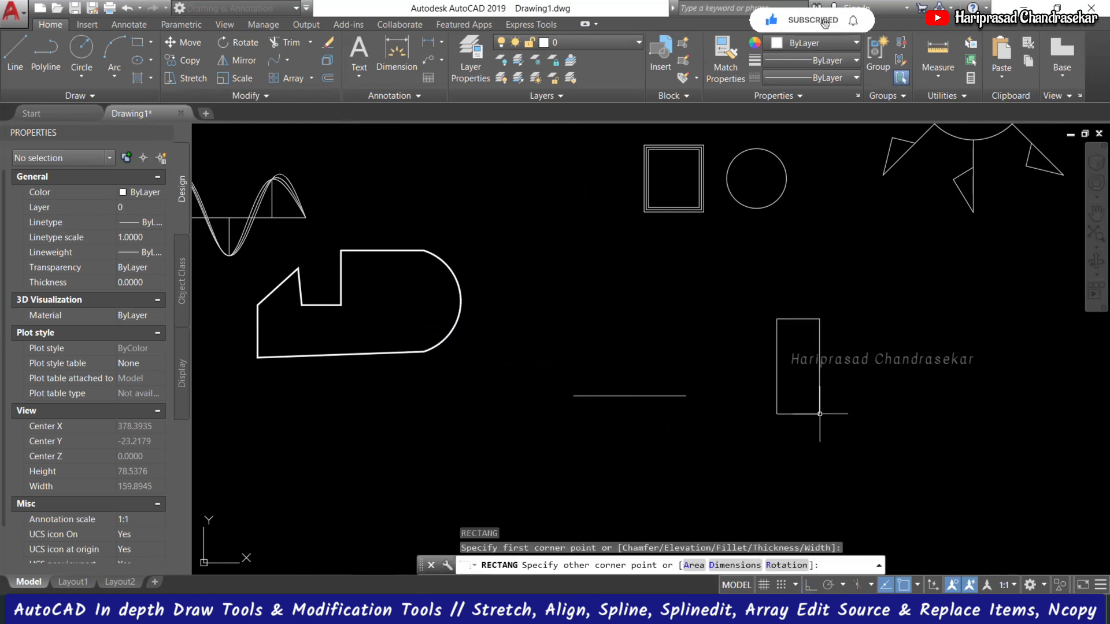
left_click(819, 414)
key("Return")
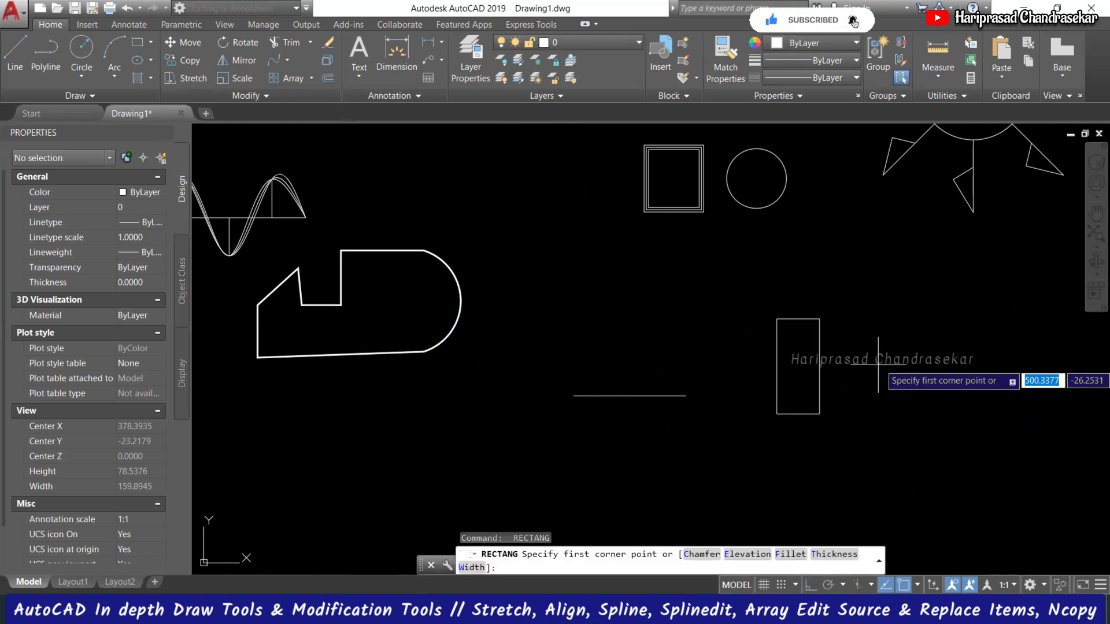
left_click(878, 364)
left_click(934, 461)
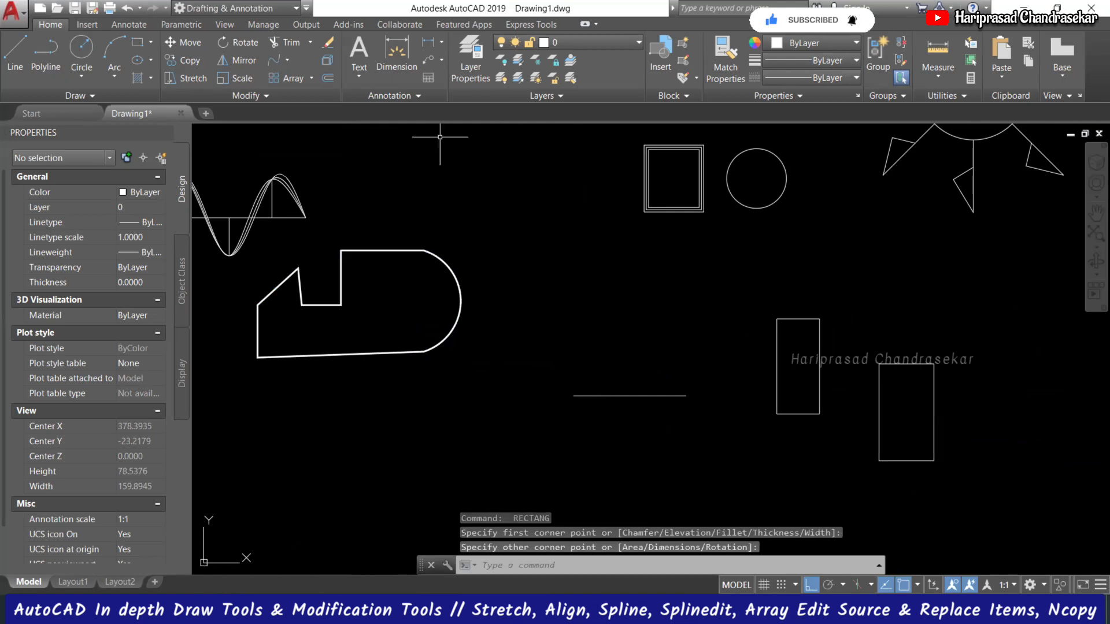
Step: Try to align both rectangles together, using the first one's upper corners as source points and level points above the second as destinations, without scaling
left_click(172, 95)
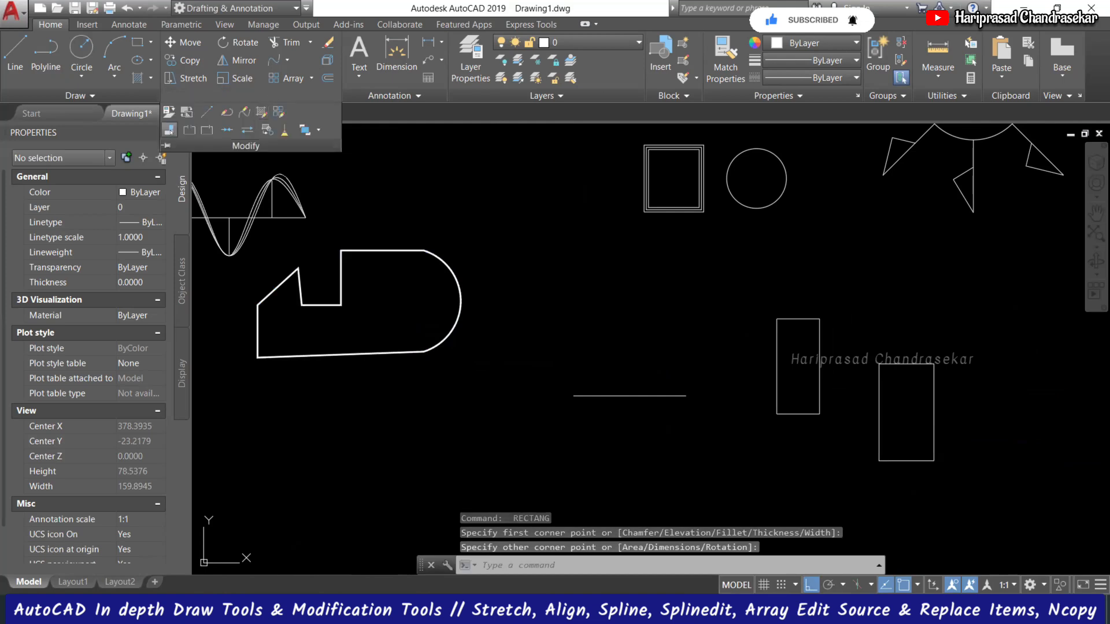
key("Escape")
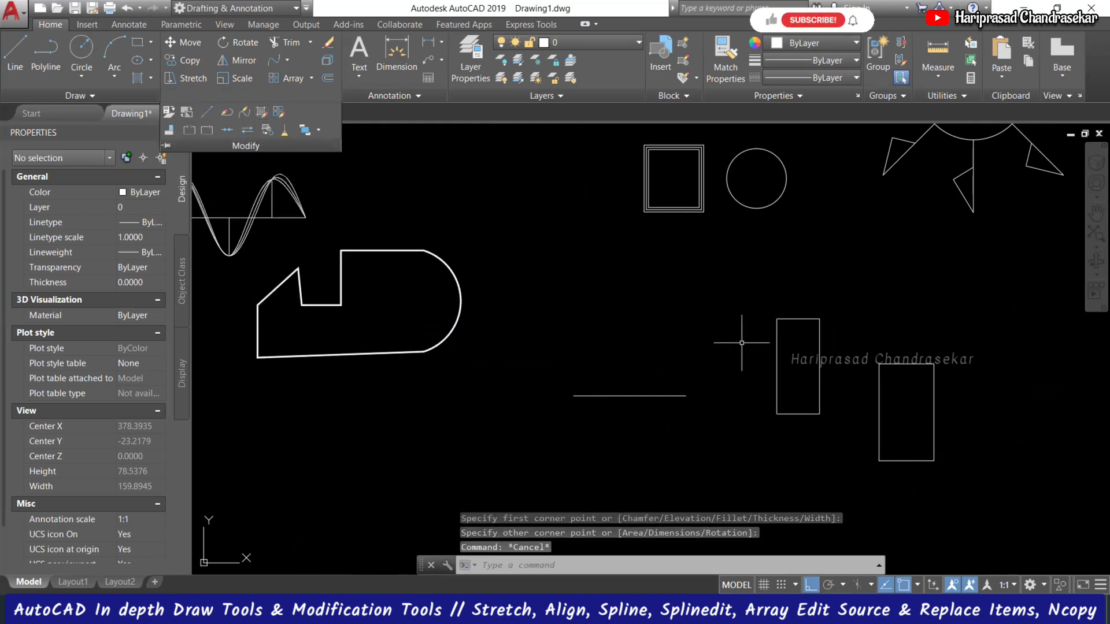
type("al")
key("Return")
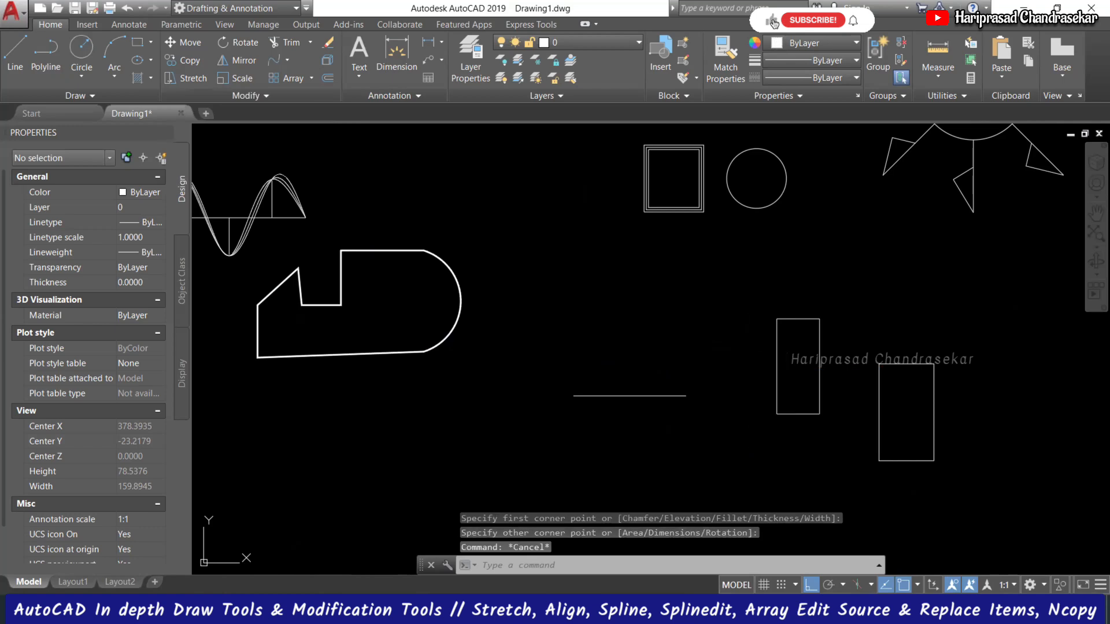
left_click(820, 371)
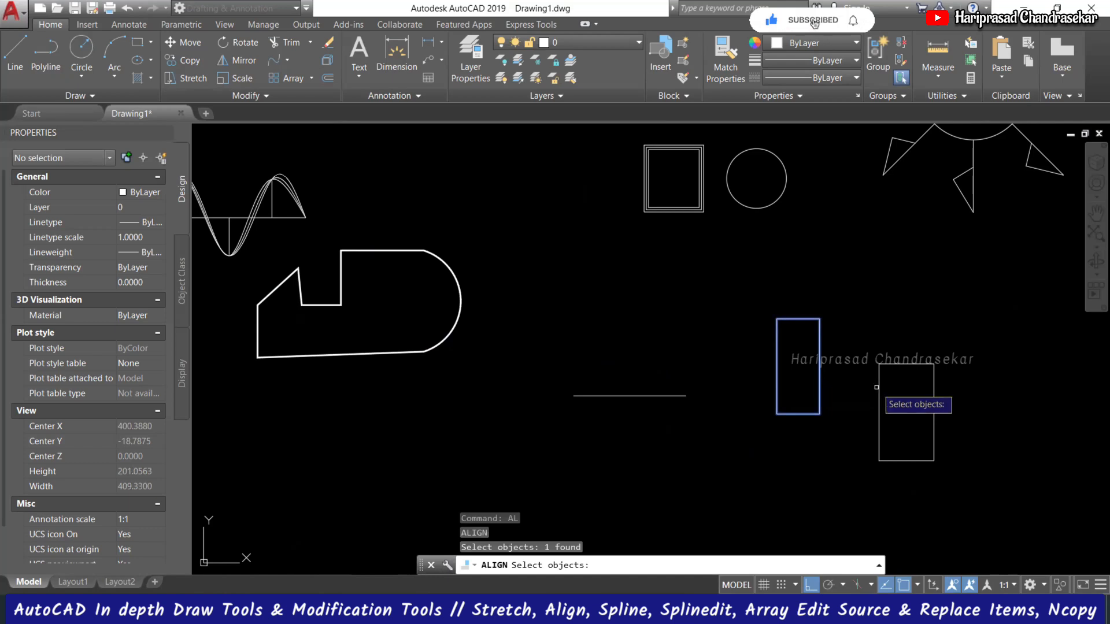
left_click(877, 386)
key("Return")
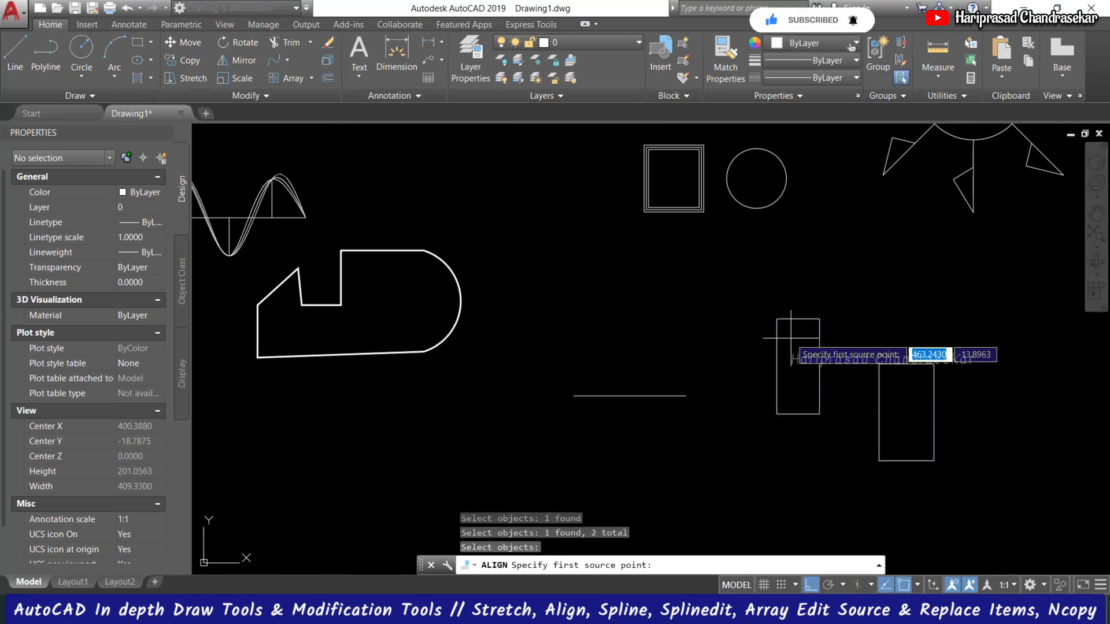
left_click(777, 319)
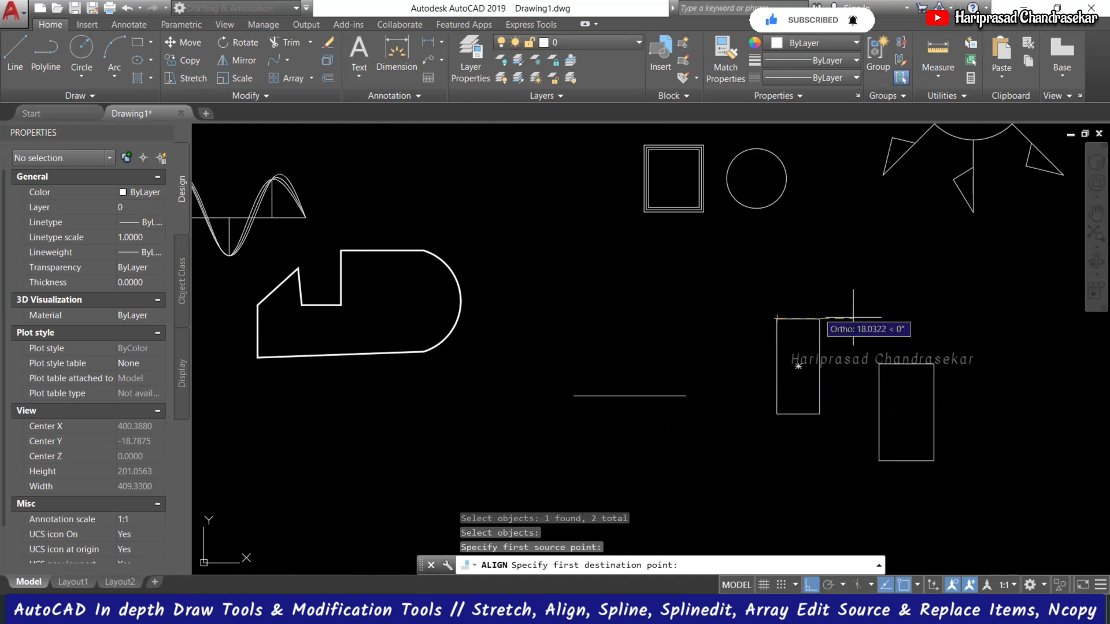
left_click(879, 318)
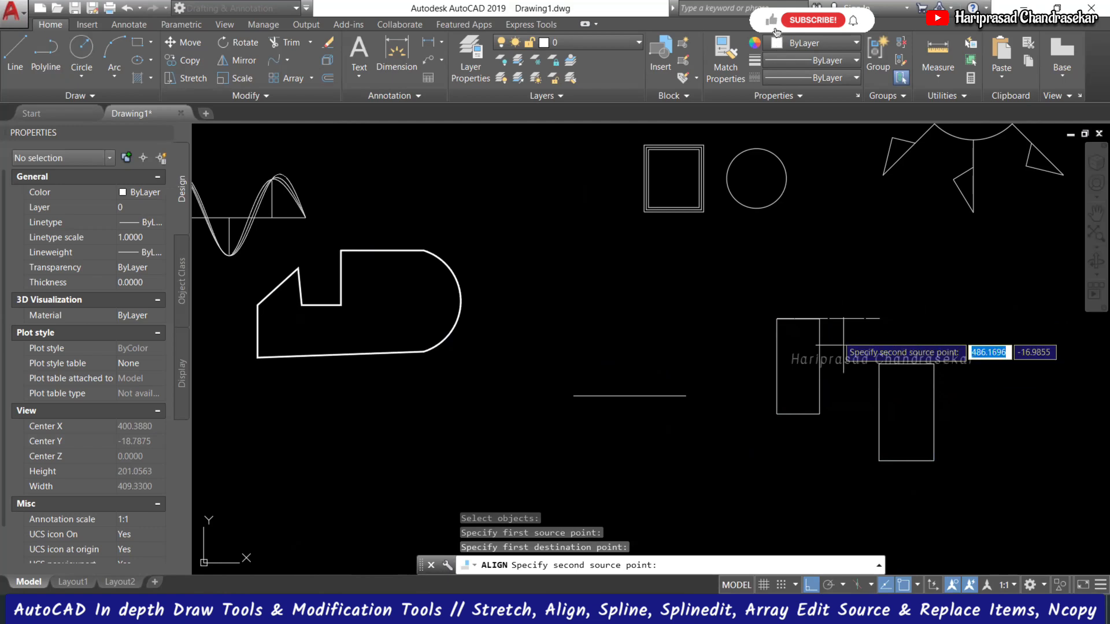
left_click(820, 319)
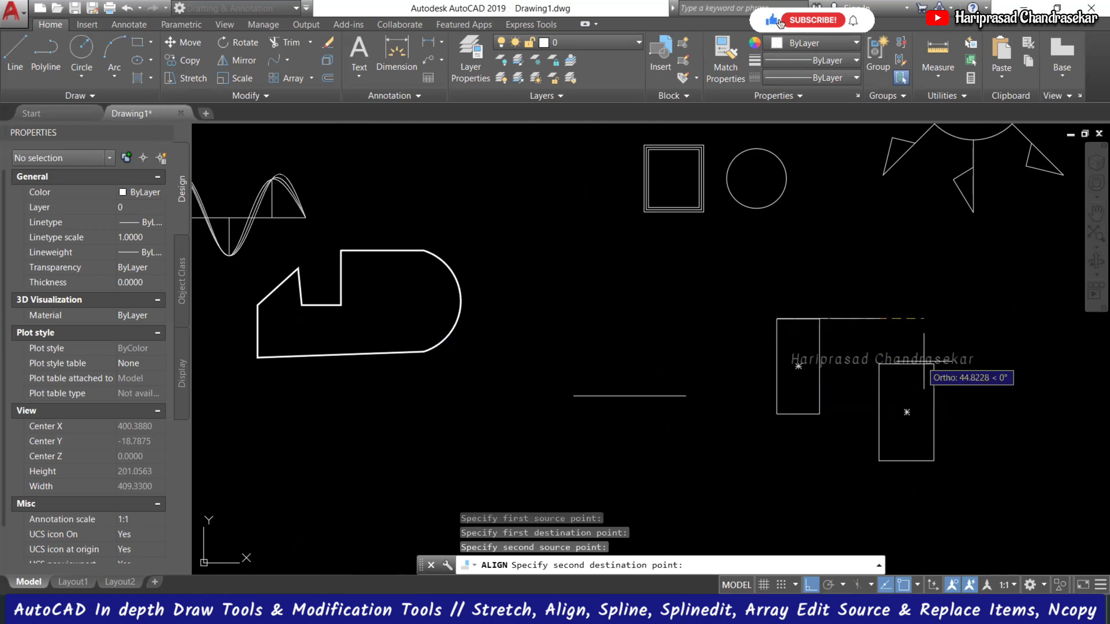
left_click(937, 324)
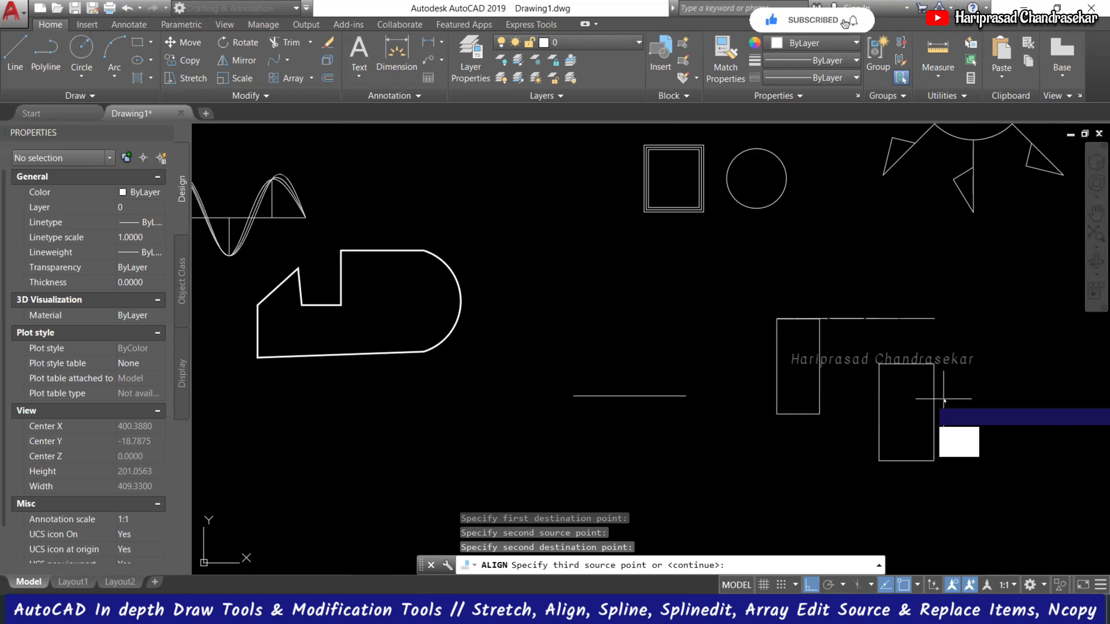
key("Return")
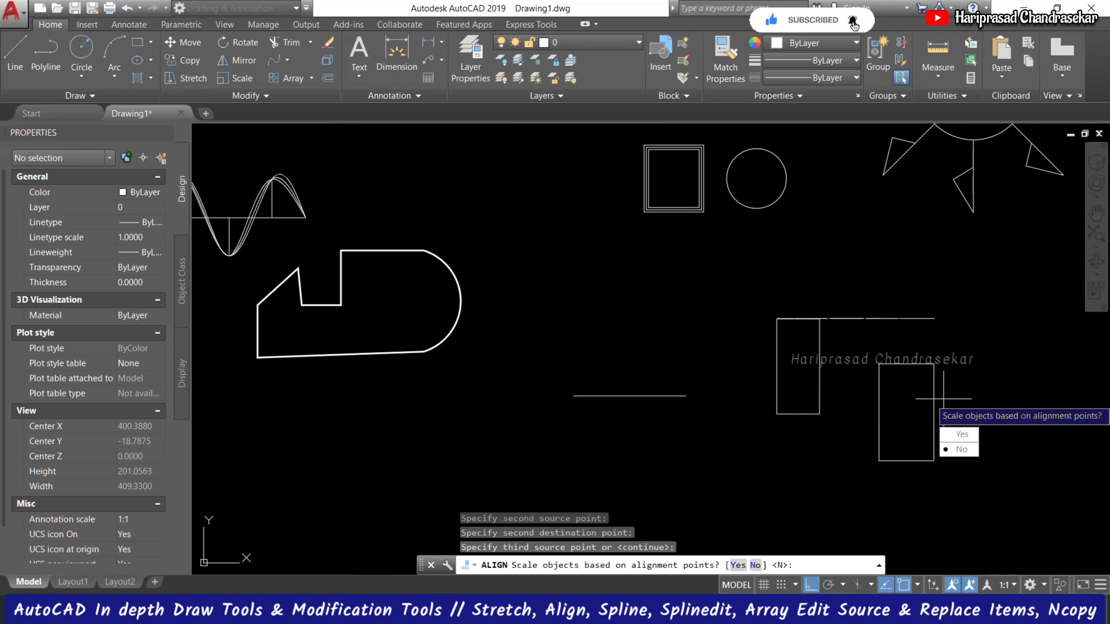
key("Return")
key("Return")
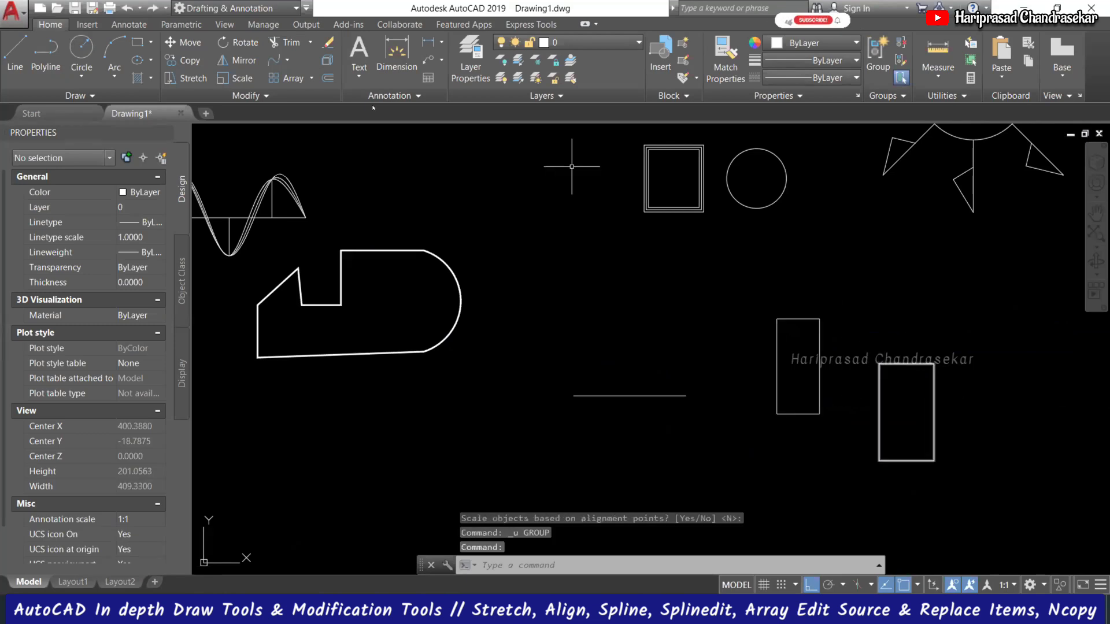
Step: Align only the lower rectangle without scaling, moving its upper corners straight up to the level of the other rectangle's top edge
type("al")
key("Return")
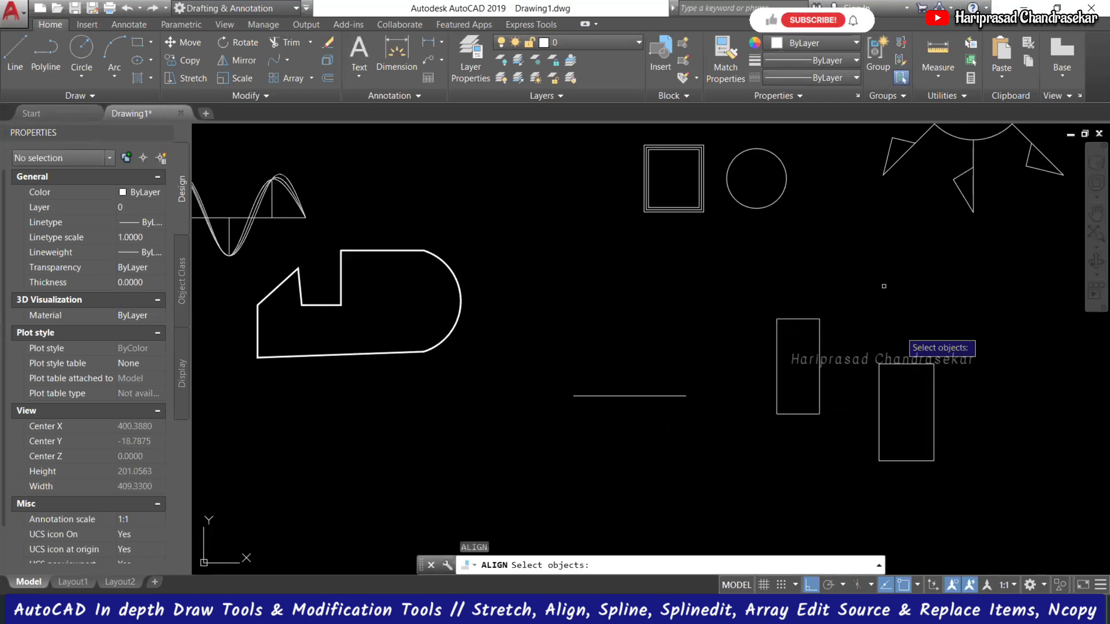
left_click(910, 365)
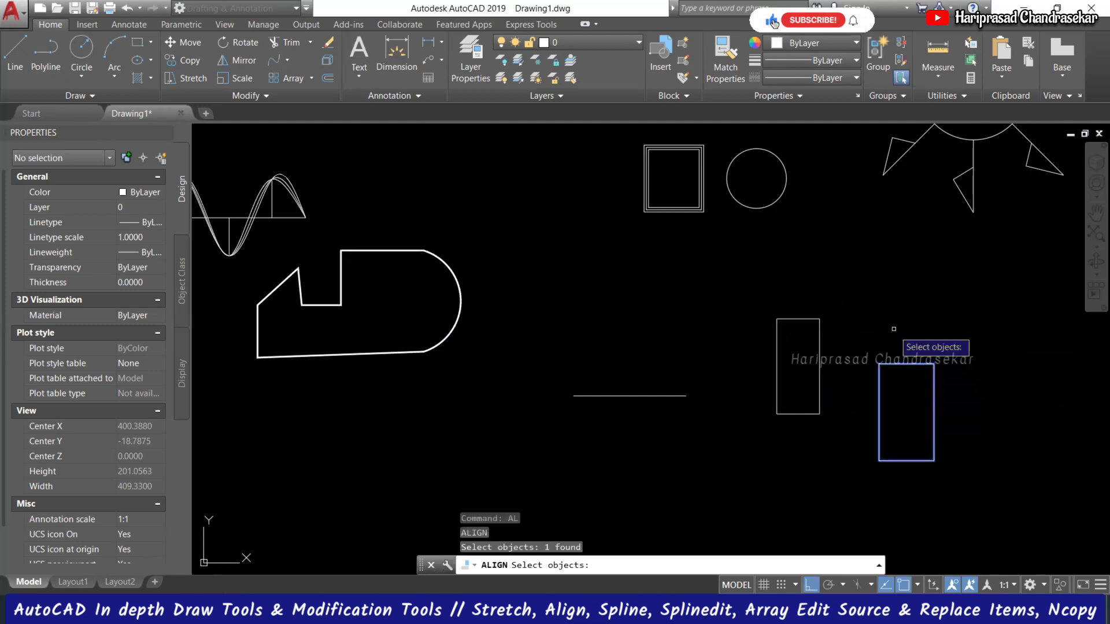
key("Return")
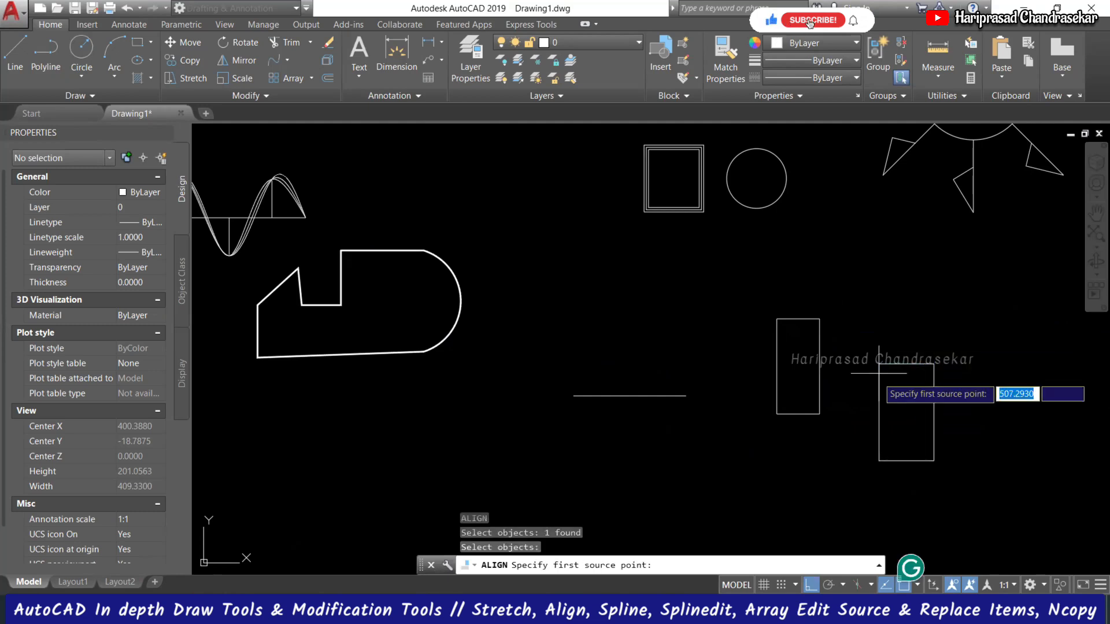
left_click(906, 412)
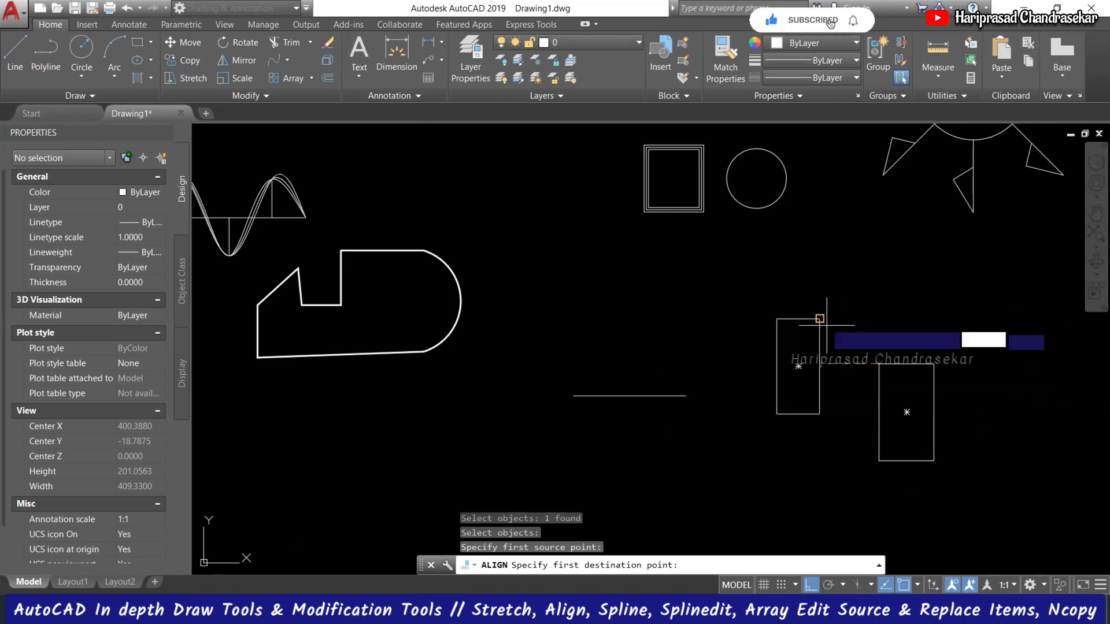
left_click(879, 318)
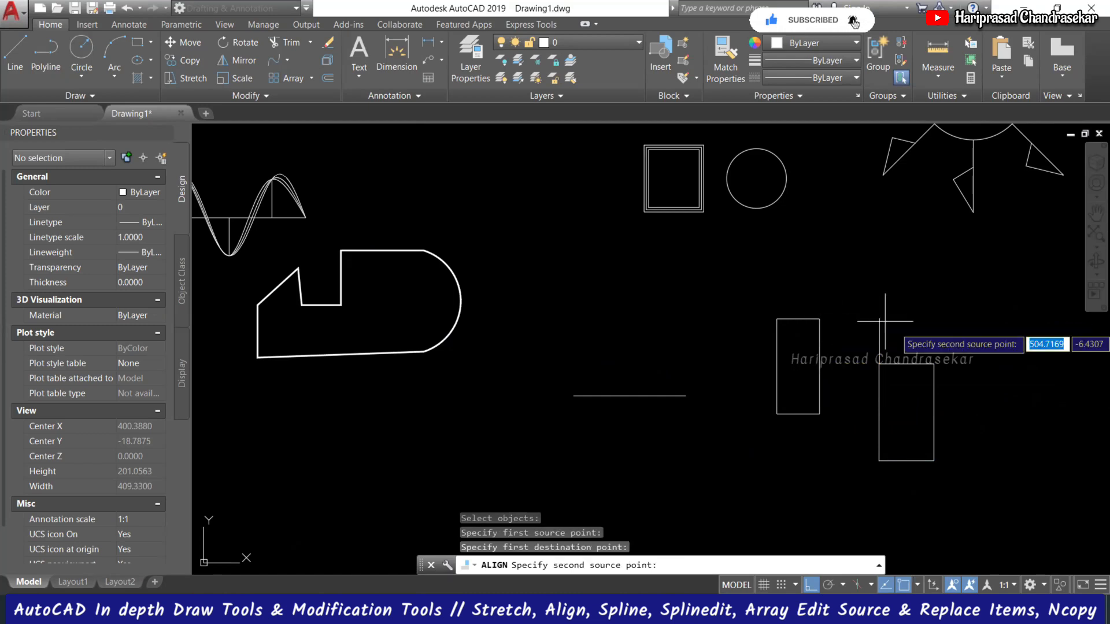
left_click(935, 364)
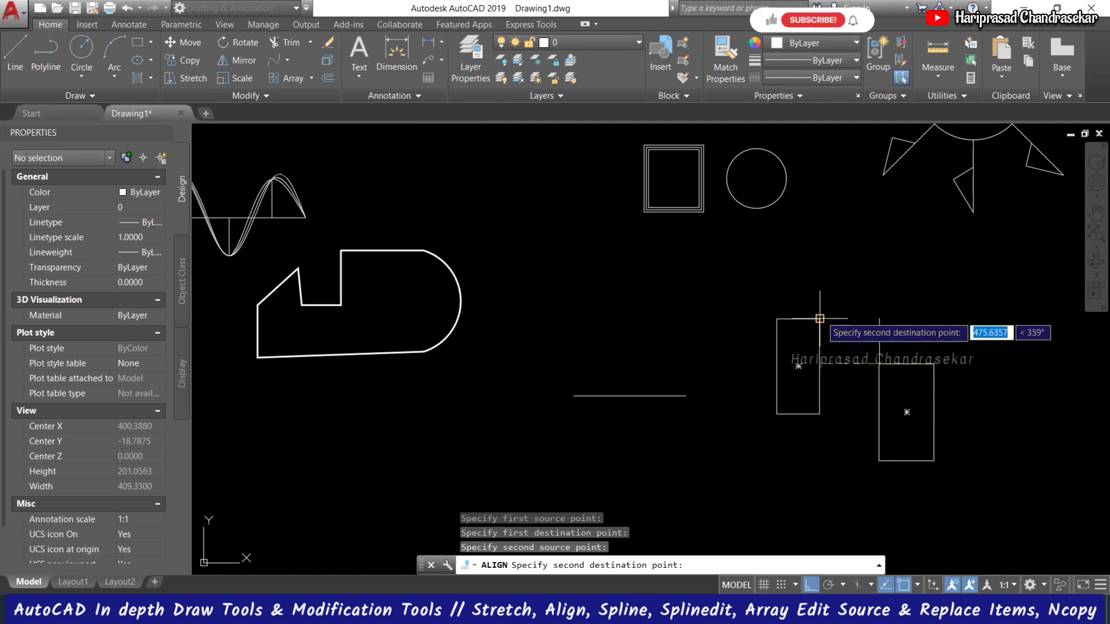
left_click(921, 316)
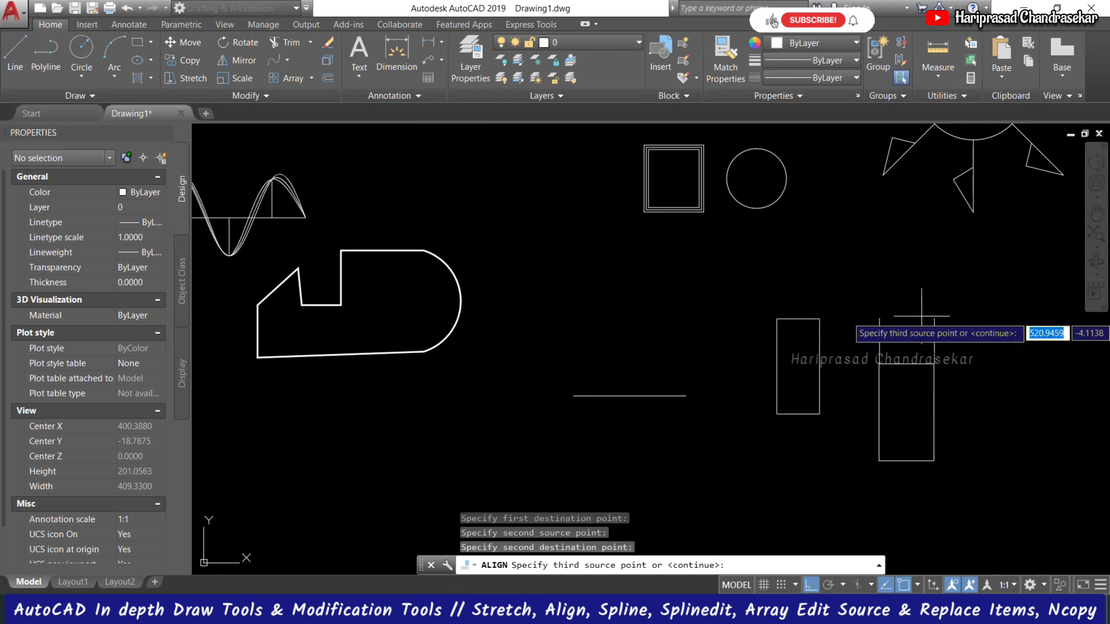
key("Return")
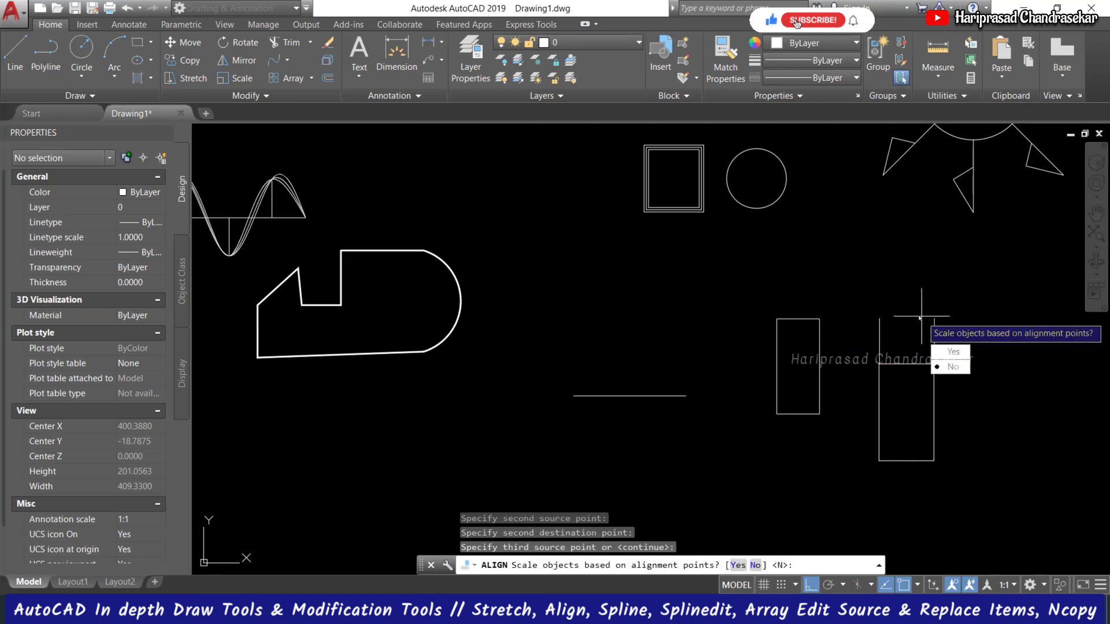
key("Return")
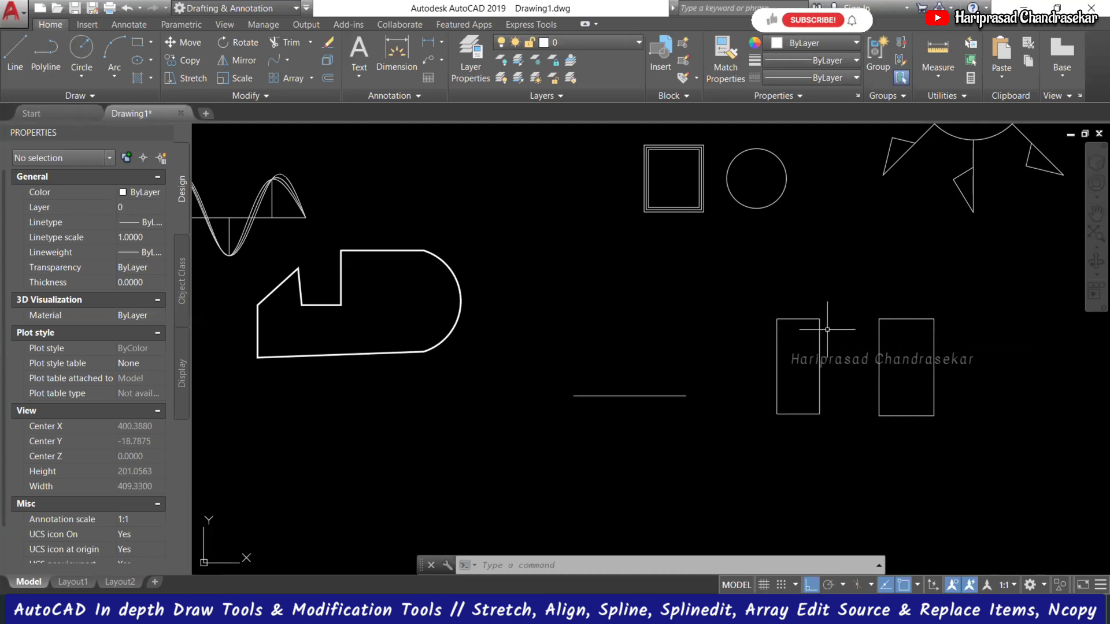
scroll(835, 335, "down", 2)
scroll(846, 339, "up", 4)
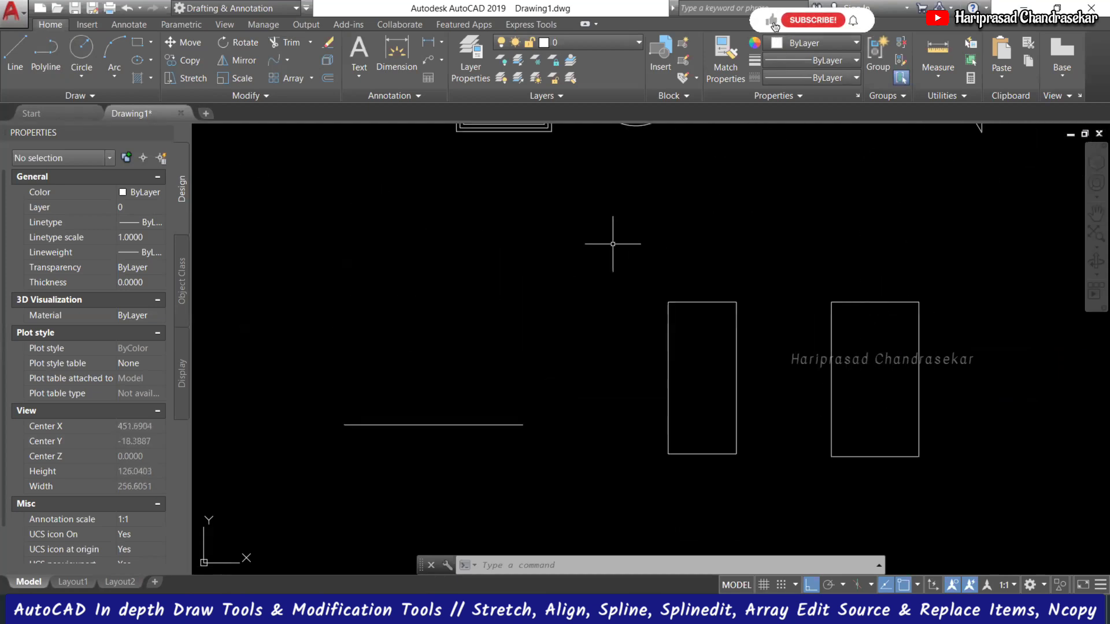
scroll(613, 244, "down", 2)
scroll(812, 270, "up", 2)
scroll(806, 254, "down", 4)
scroll(800, 242, "up", 4)
scroll(801, 250, "down", 4)
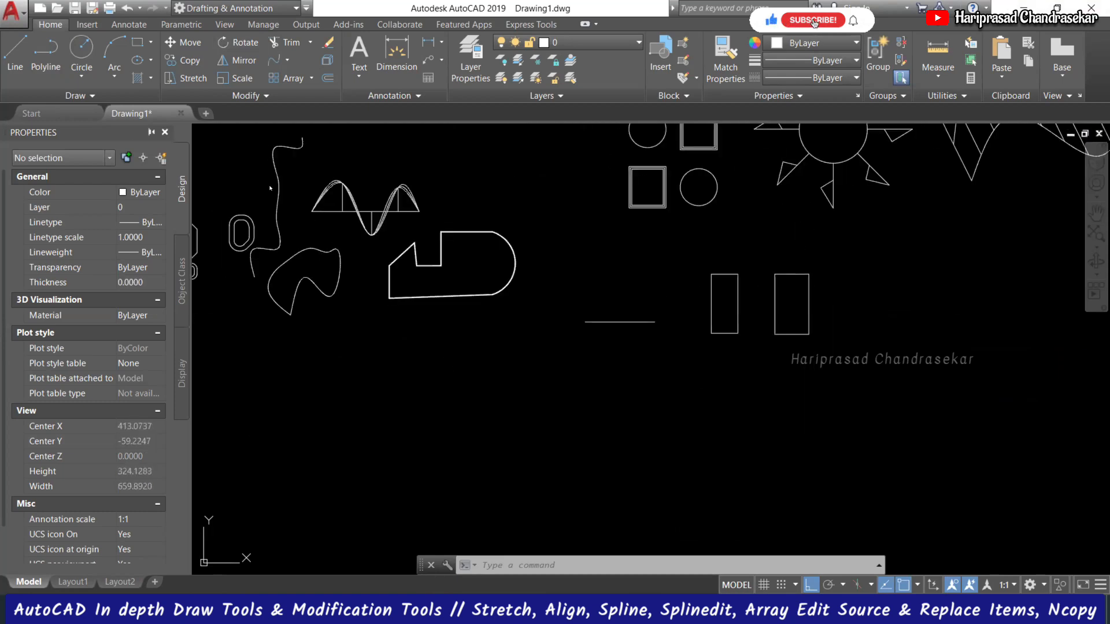
Step: Break the horizontal line between two points on its right half, removing the portion between them
left_click(259, 96)
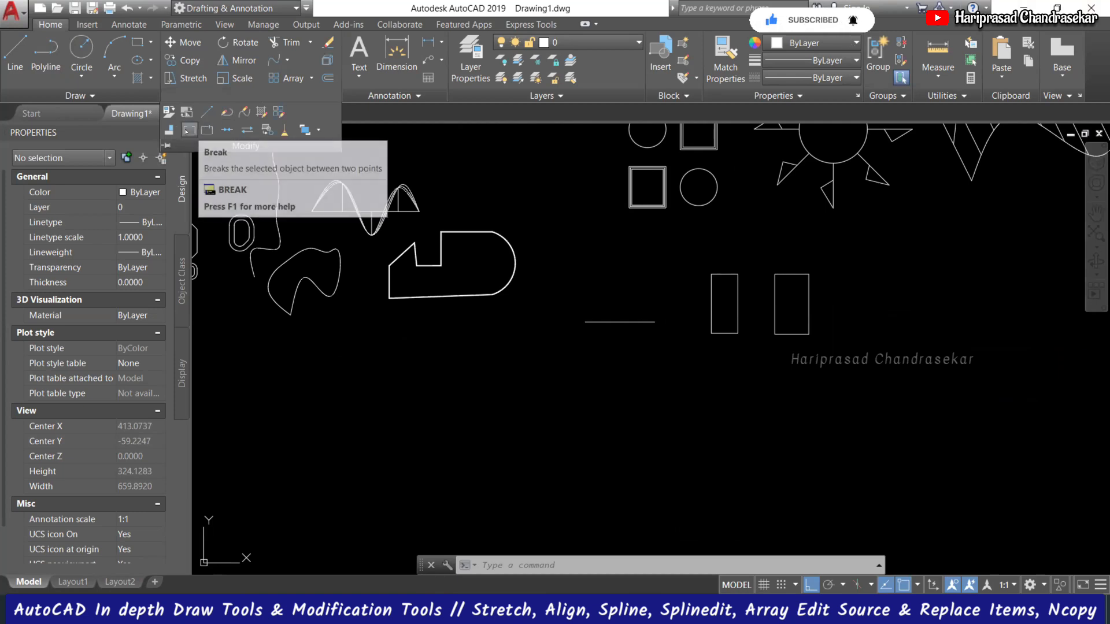
key("Escape")
type("br")
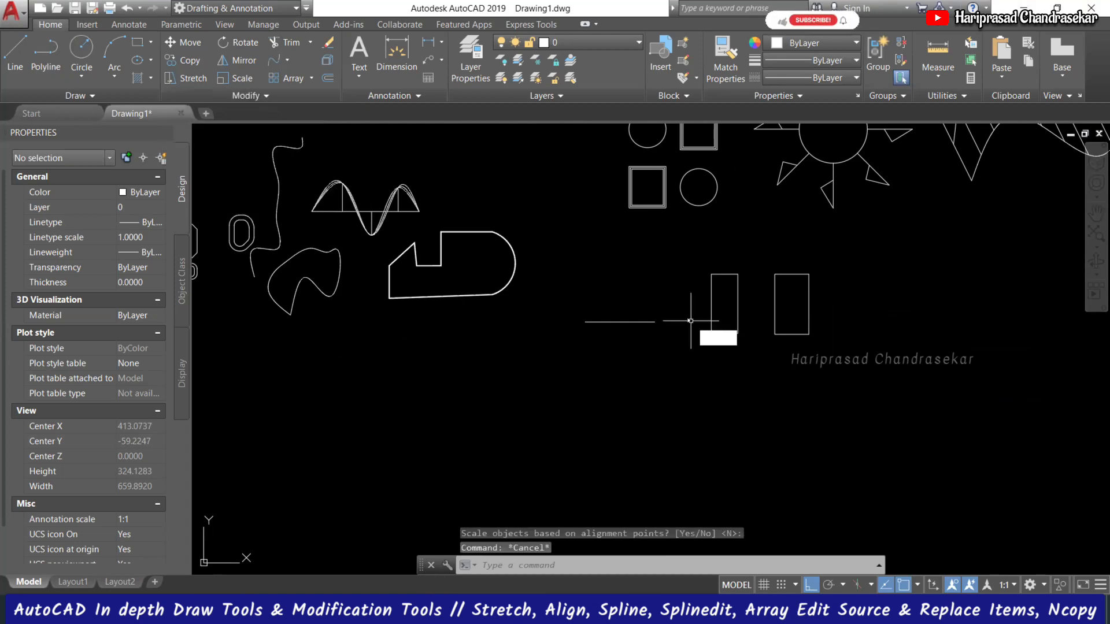
key("Return")
scroll(662, 295, "up", 4)
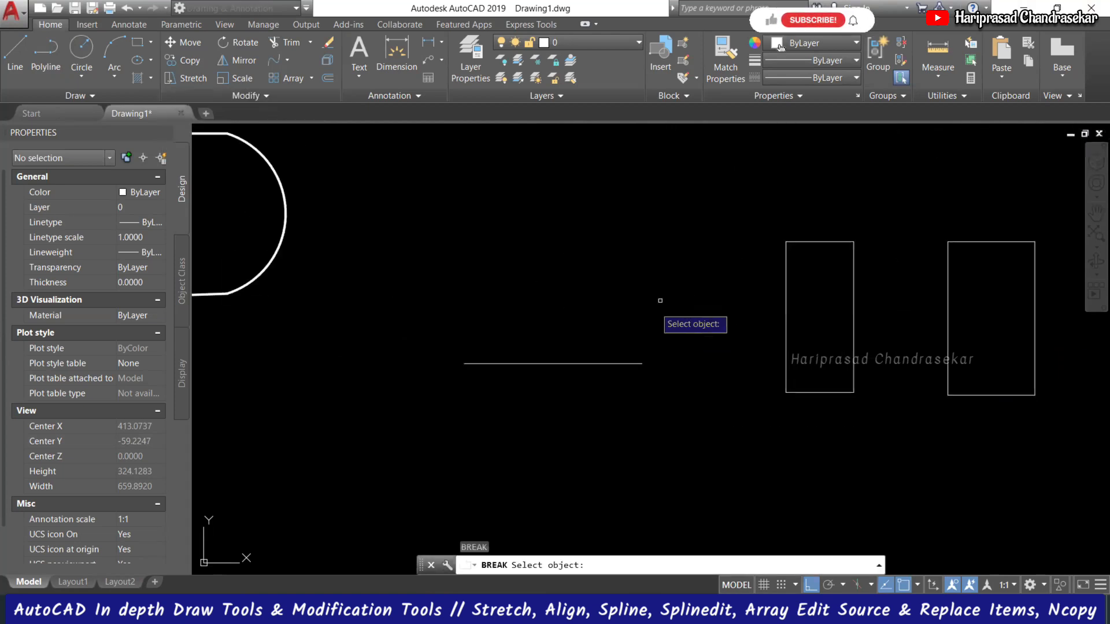
left_click(558, 367)
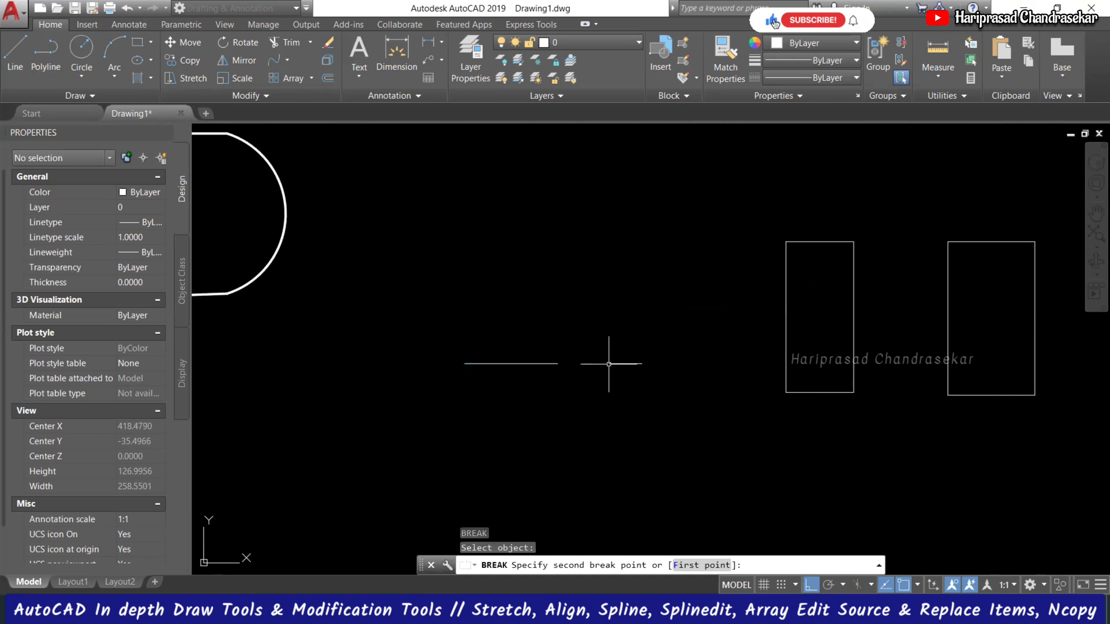
left_click(610, 367)
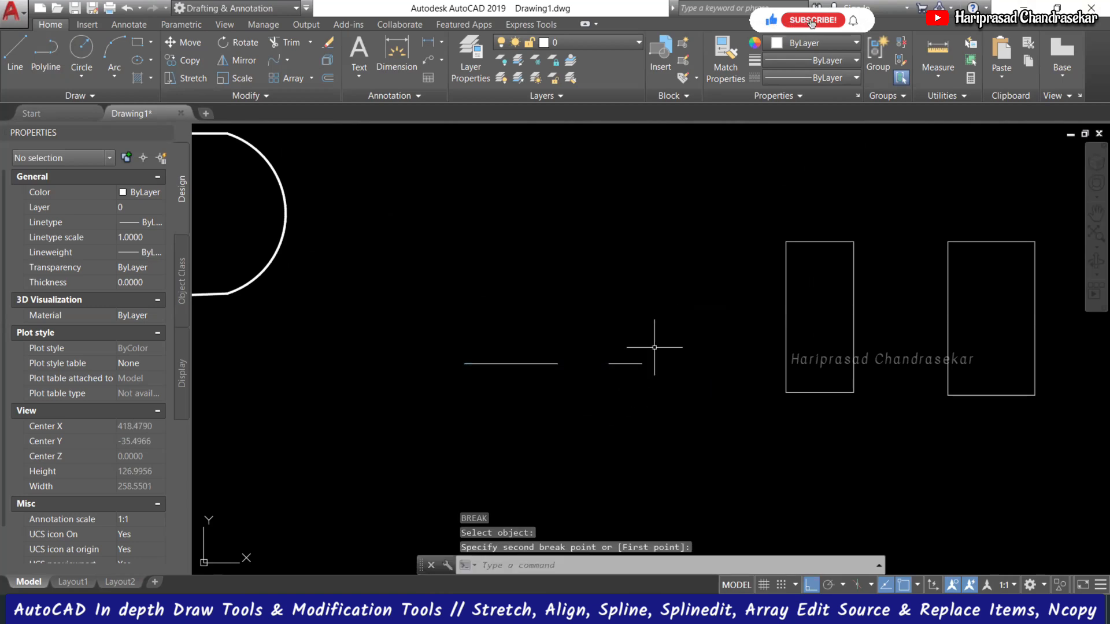
Step: Join the two separated pieces of the horizontal line into a single line
left_click(628, 363)
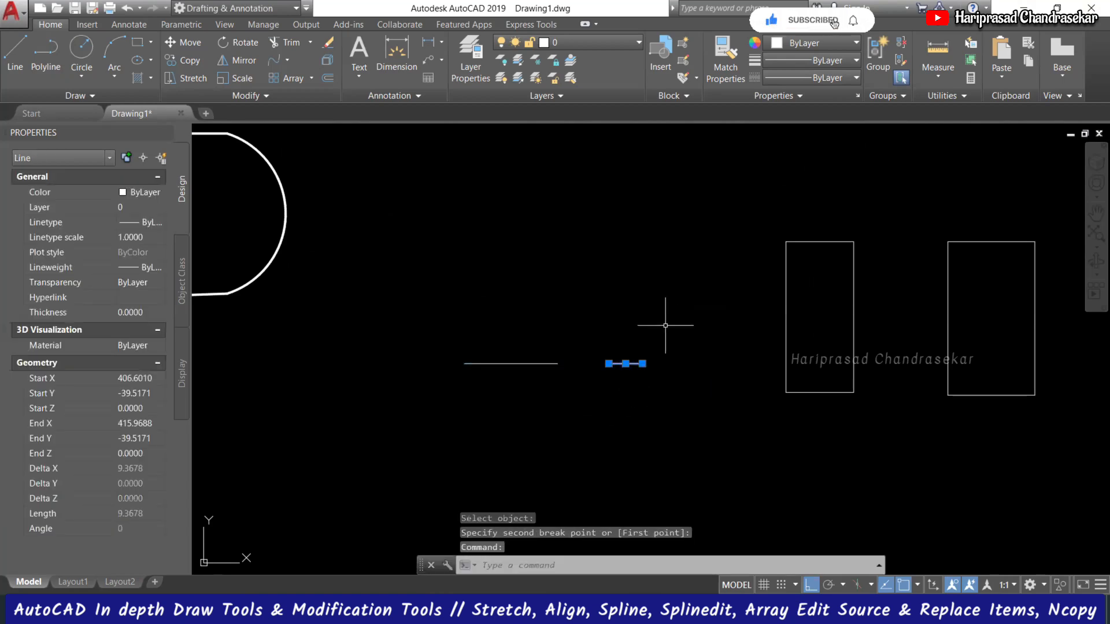
left_click(701, 311)
left_click(461, 438)
key("Escape")
type("J")
key("Return")
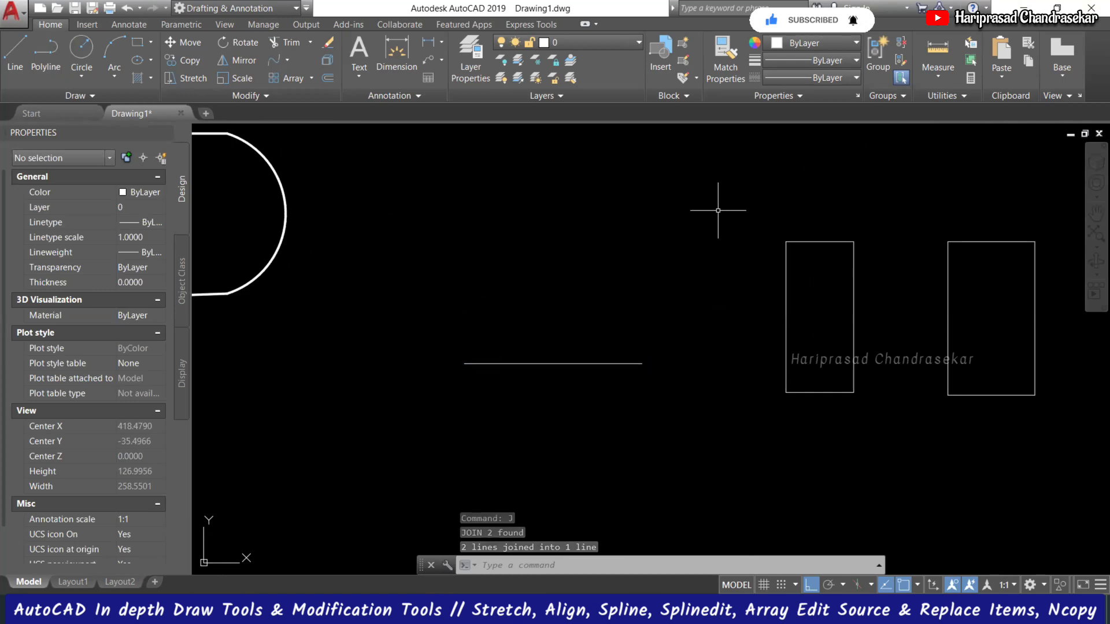
Step: Break the left rectangle at a single point near the middle of its top edge
left_click(248, 96)
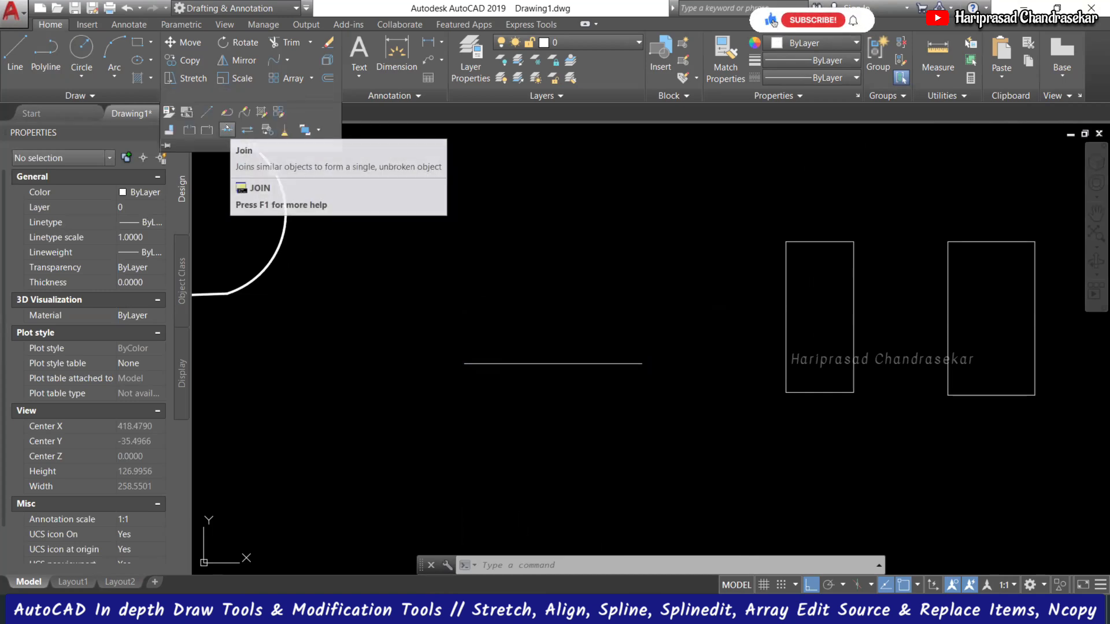
left_click(207, 129)
left_click(820, 242)
left_click(820, 243)
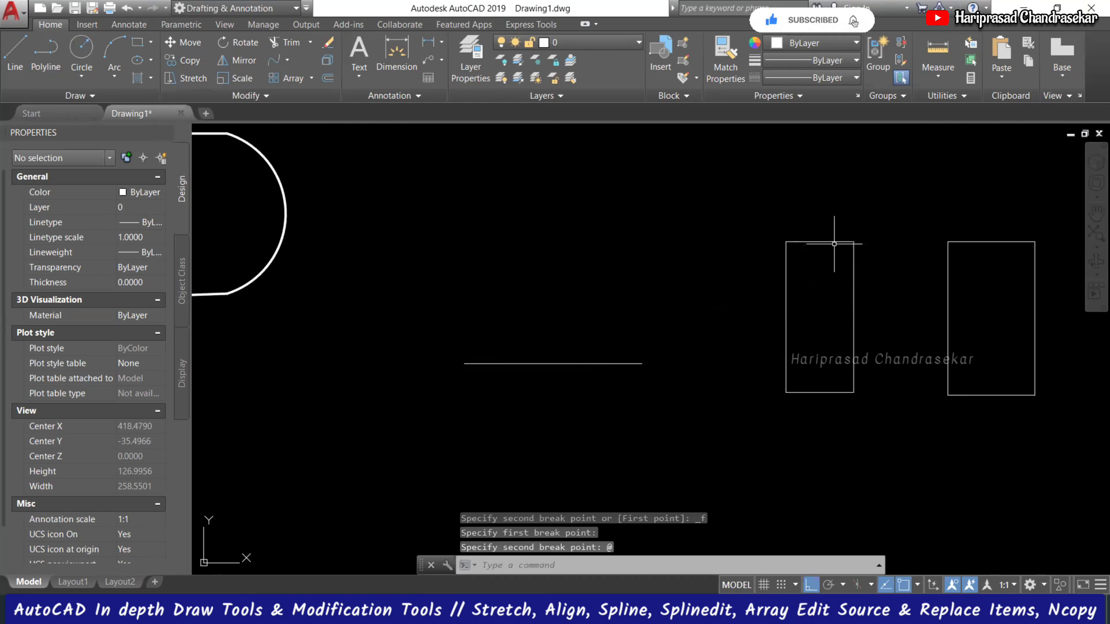
Step: Join the left rectangle's two polyline pieces into one closed polyline, check it, and clear the selection
left_click(834, 242)
scroll(827, 257, "up", 2)
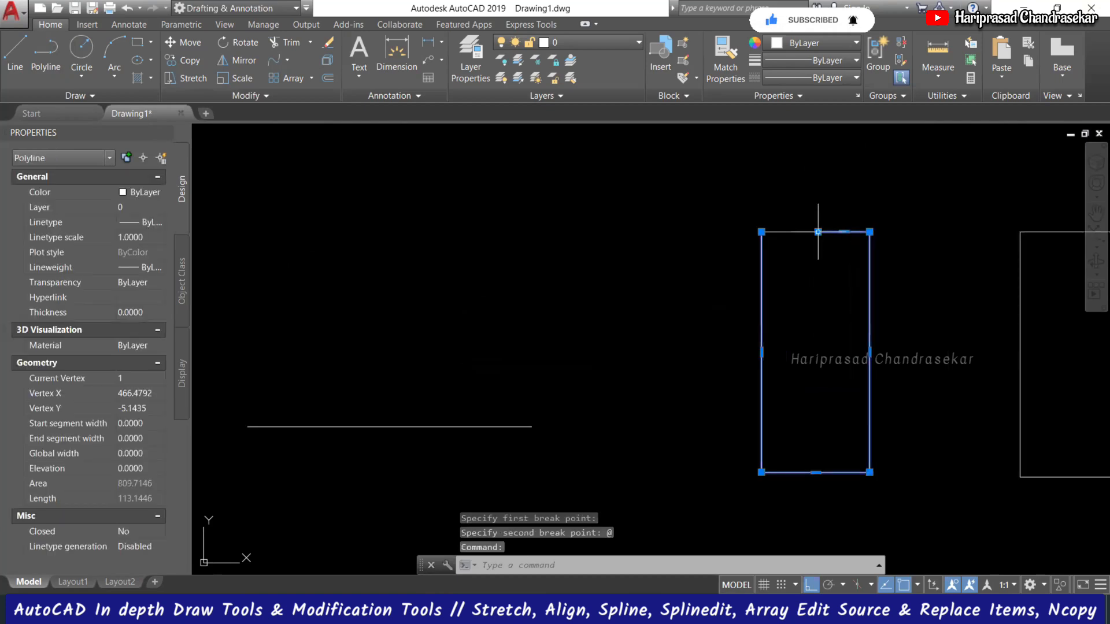
scroll(818, 232, "up", 4)
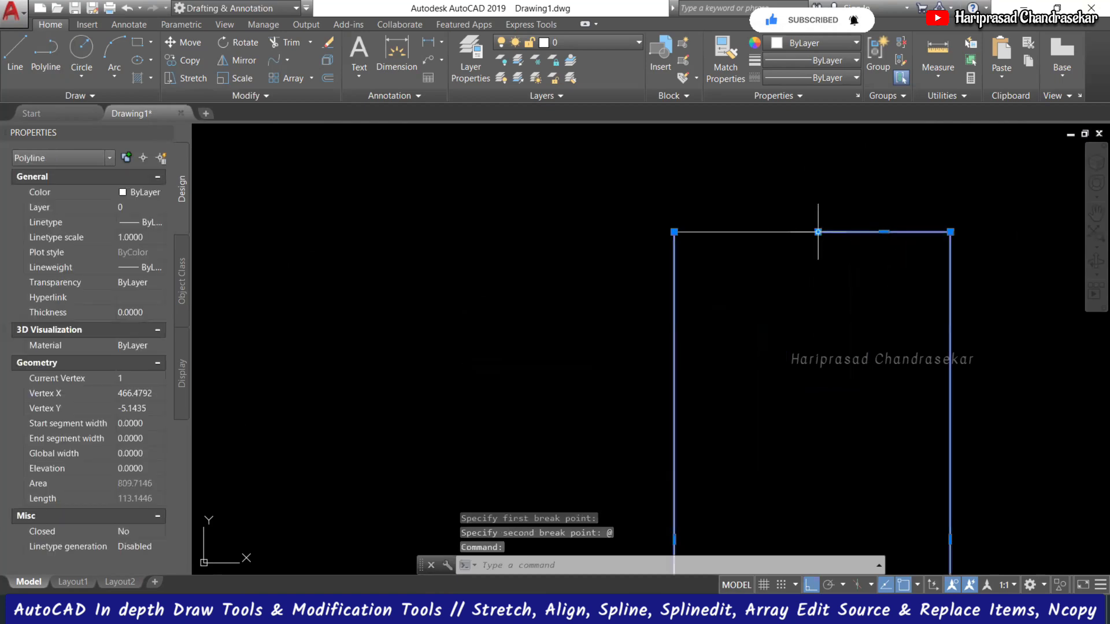
scroll(780, 228, "down", 2)
left_click(781, 228)
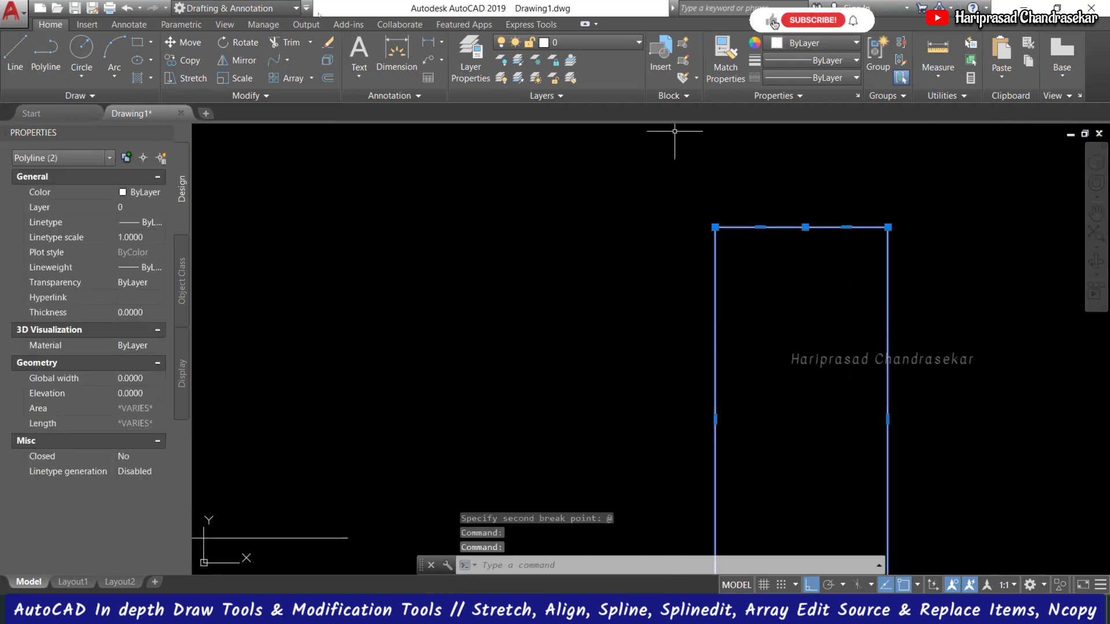
left_click(246, 96)
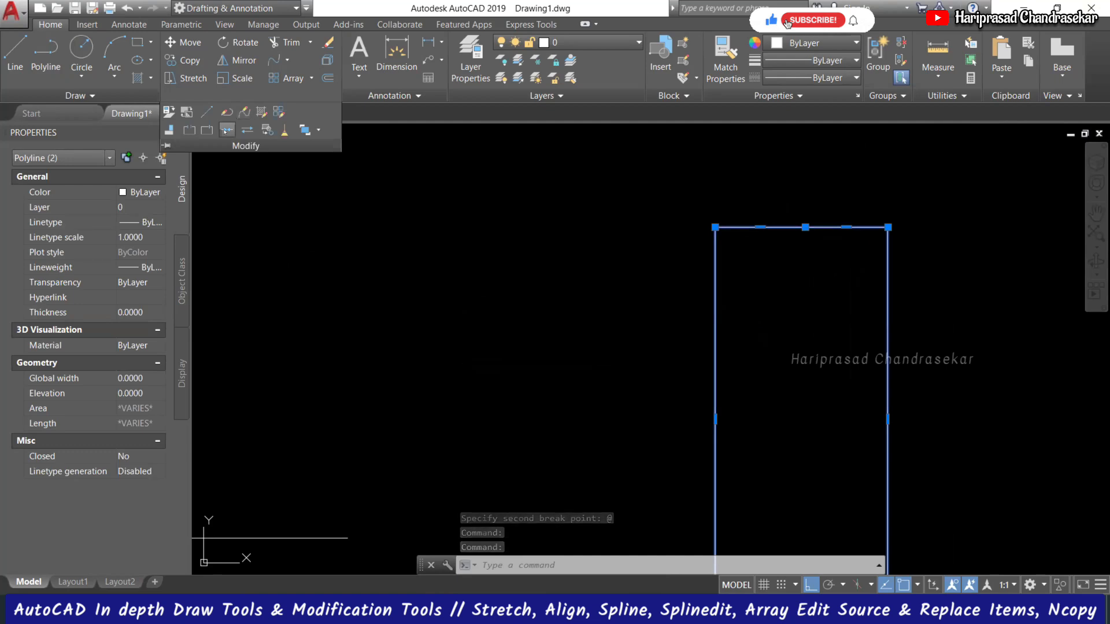
left_click(226, 130)
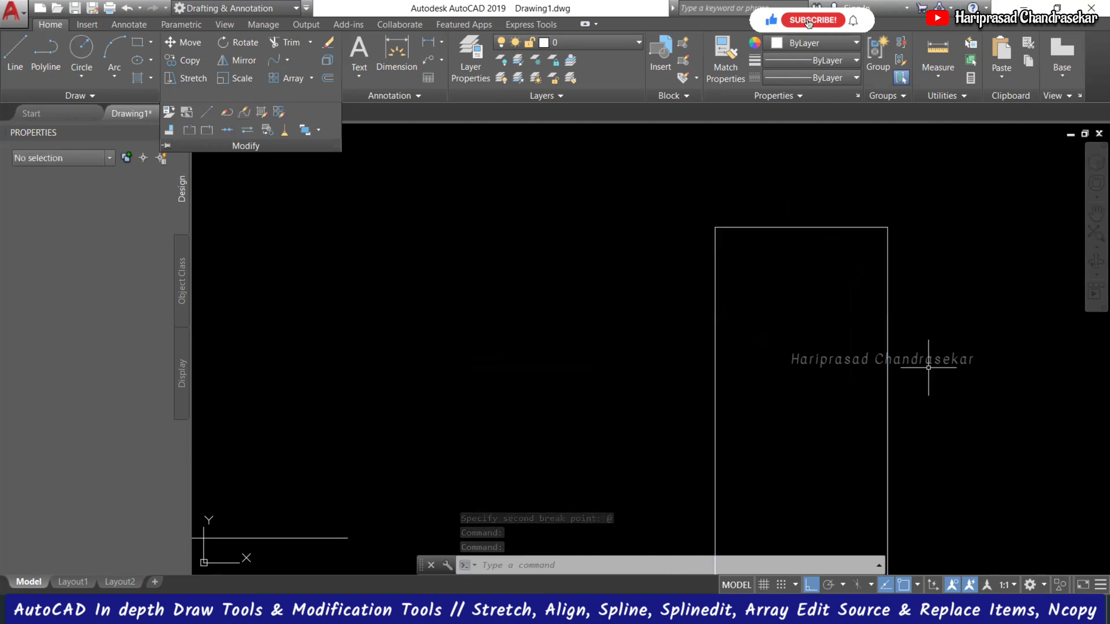
left_click(889, 281)
scroll(811, 230, "up", 2)
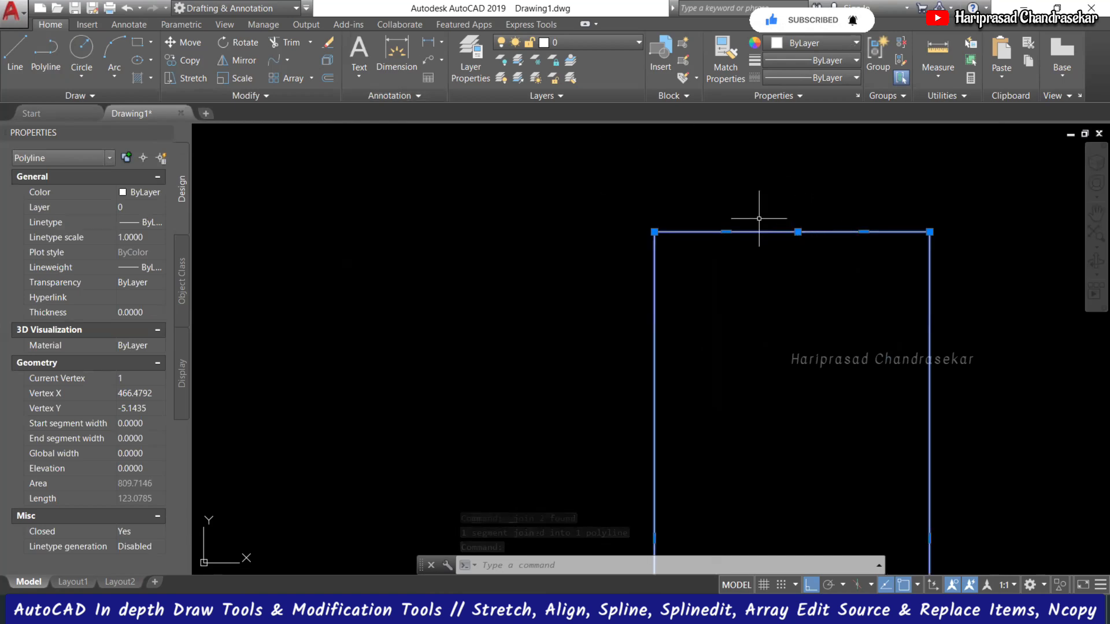
left_click(248, 95)
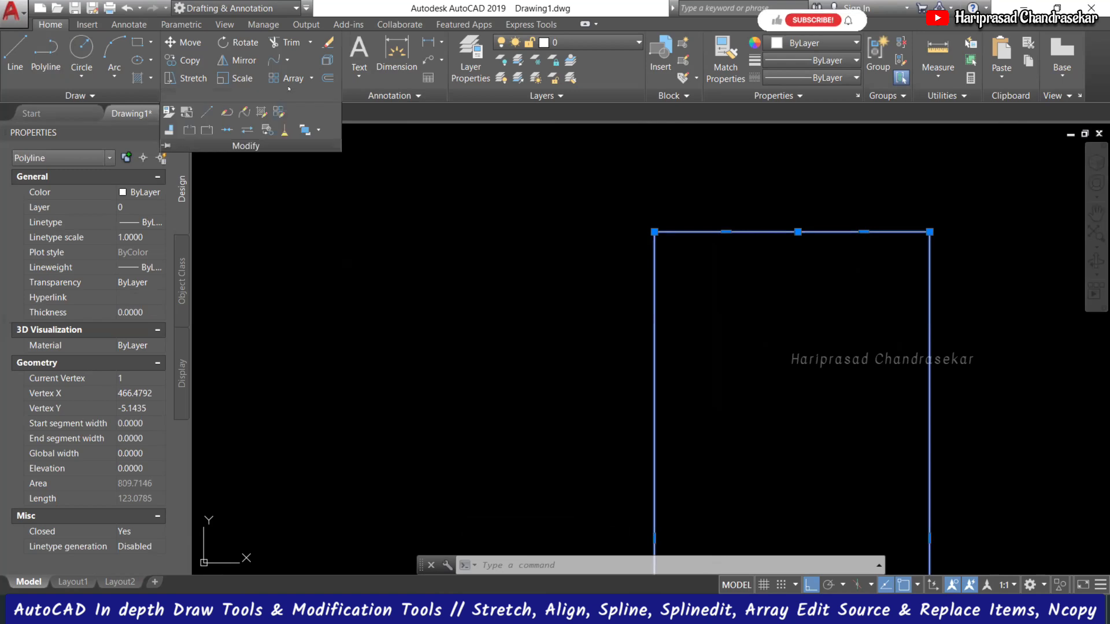
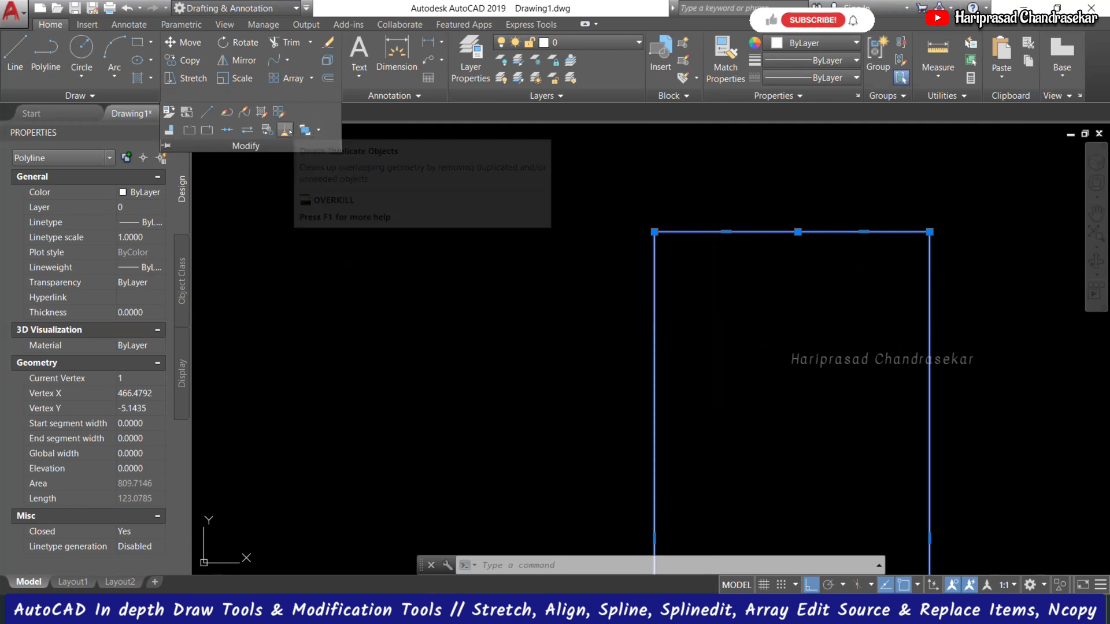
key("Escape")
key("Escape")
Step: Draw a line on top of the horizontal line, from its left endpoint to its midpoint
scroll(802, 232, "down", 5)
scroll(574, 222, "up", 2)
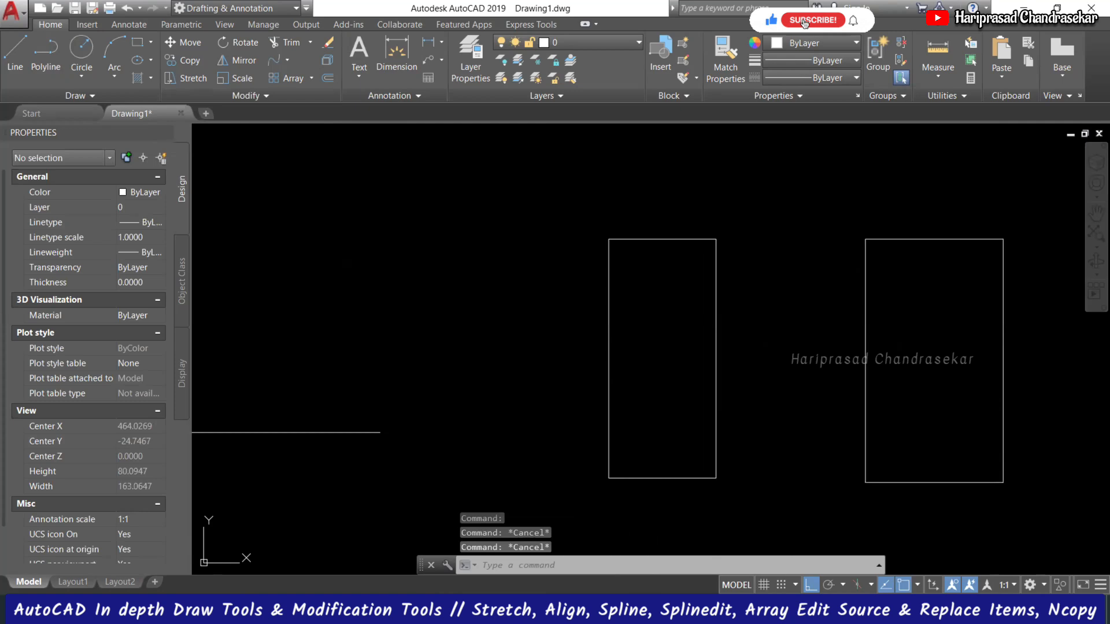
scroll(619, 250, "down", 2)
type("l")
key("Return")
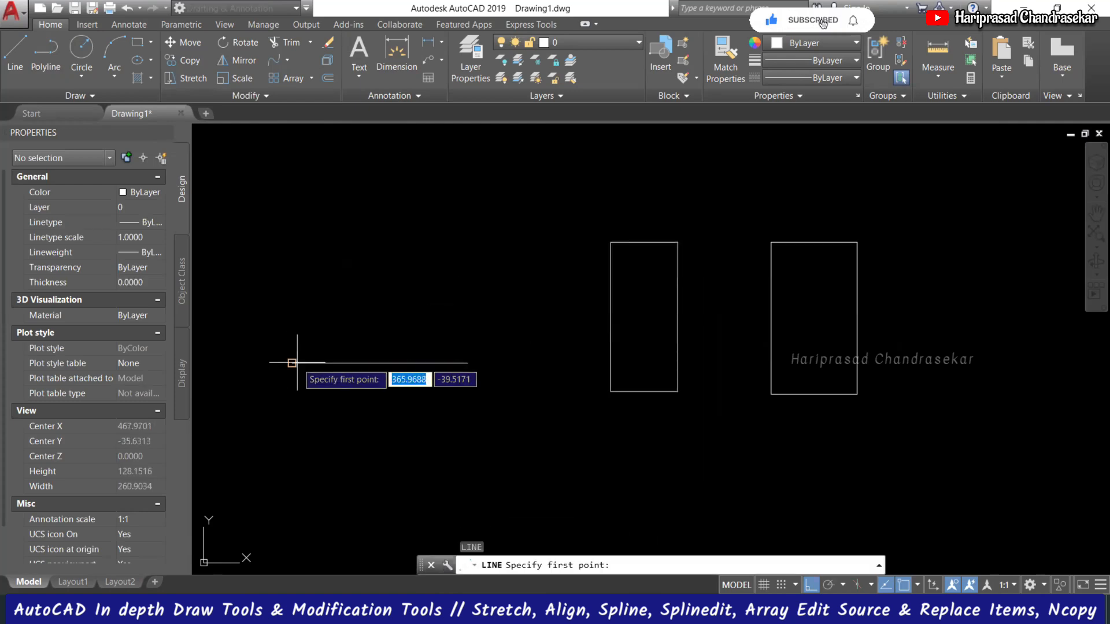
left_click(292, 363)
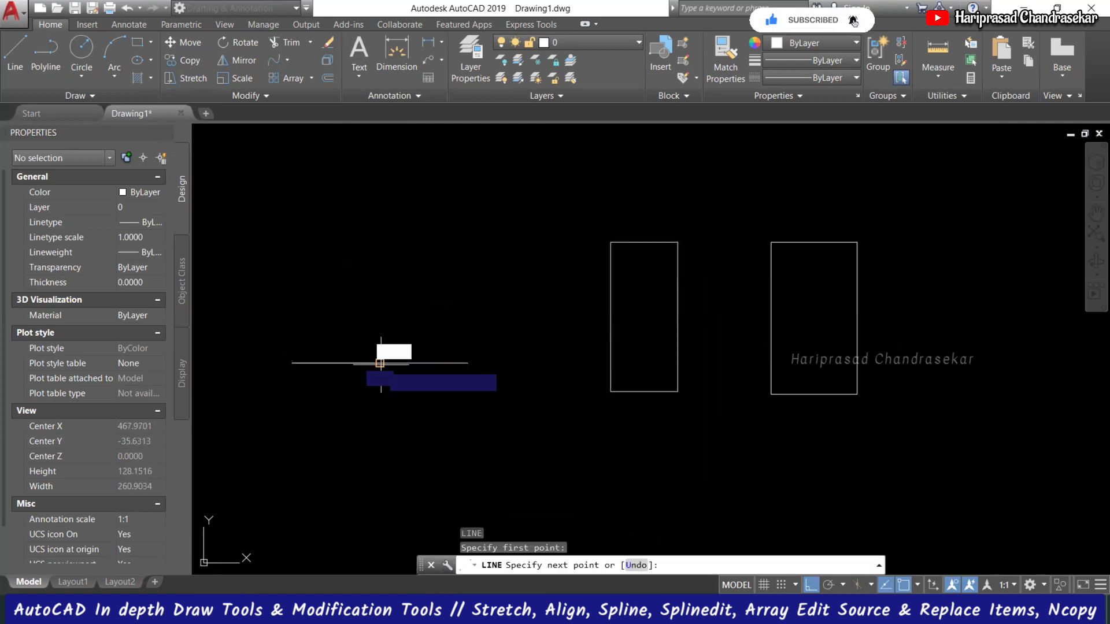
key("Escape")
Step: Remove the overlapping segment on the horizontal line with Overkill at its default settings, and check the remaining line
scroll(456, 355, "down", 2)
scroll(353, 349, "up", 2)
scroll(535, 362, "up", 2)
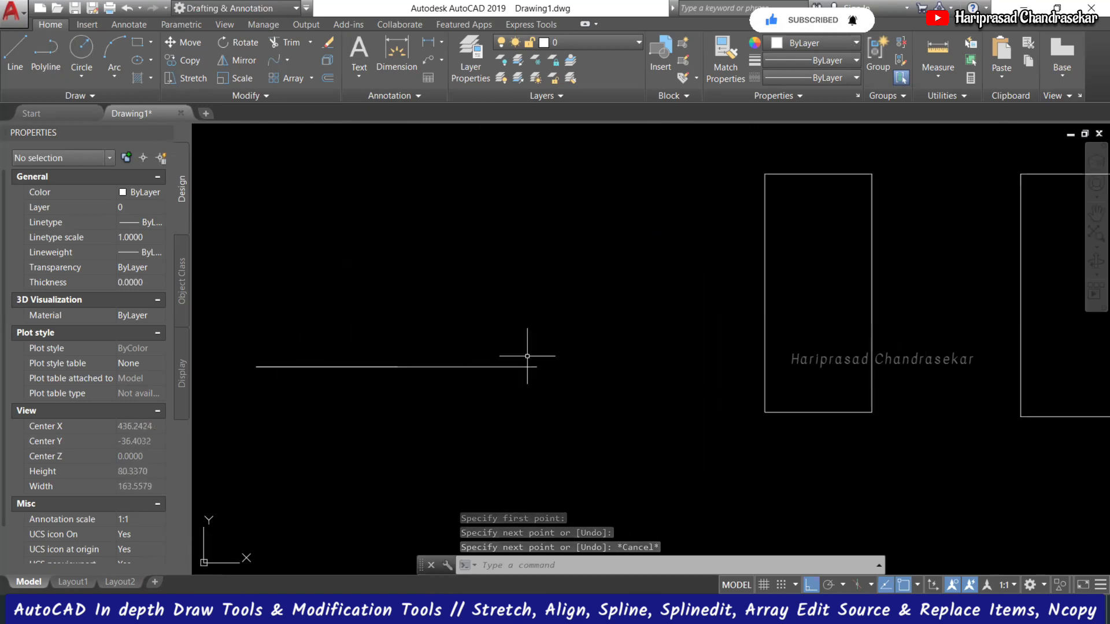
scroll(578, 332, "down", 2)
scroll(499, 324, "up", 2)
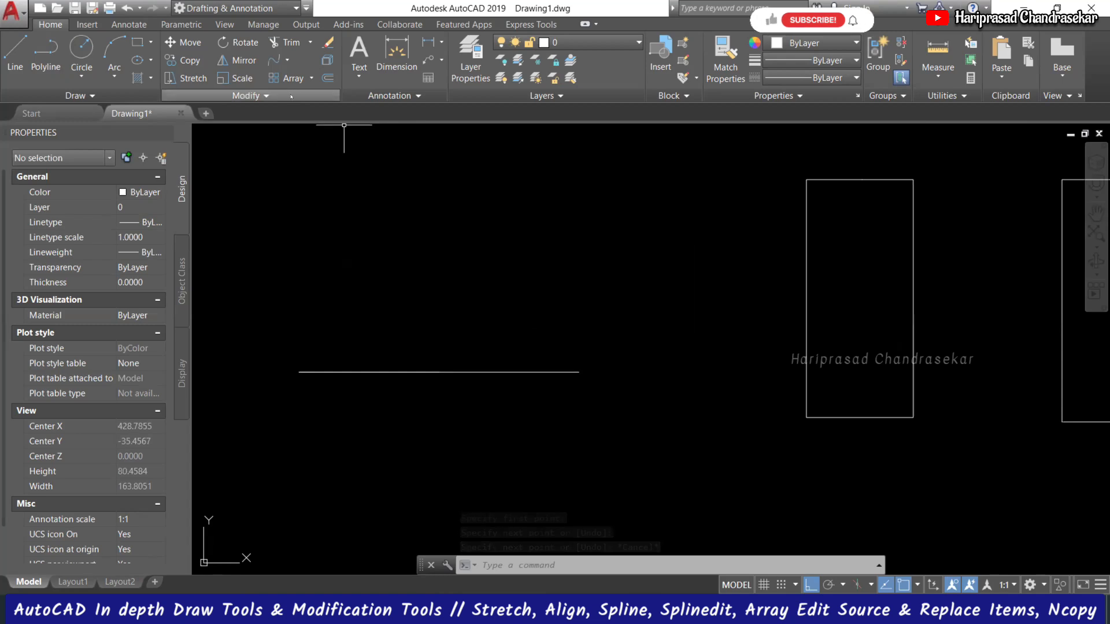
left_click(246, 95)
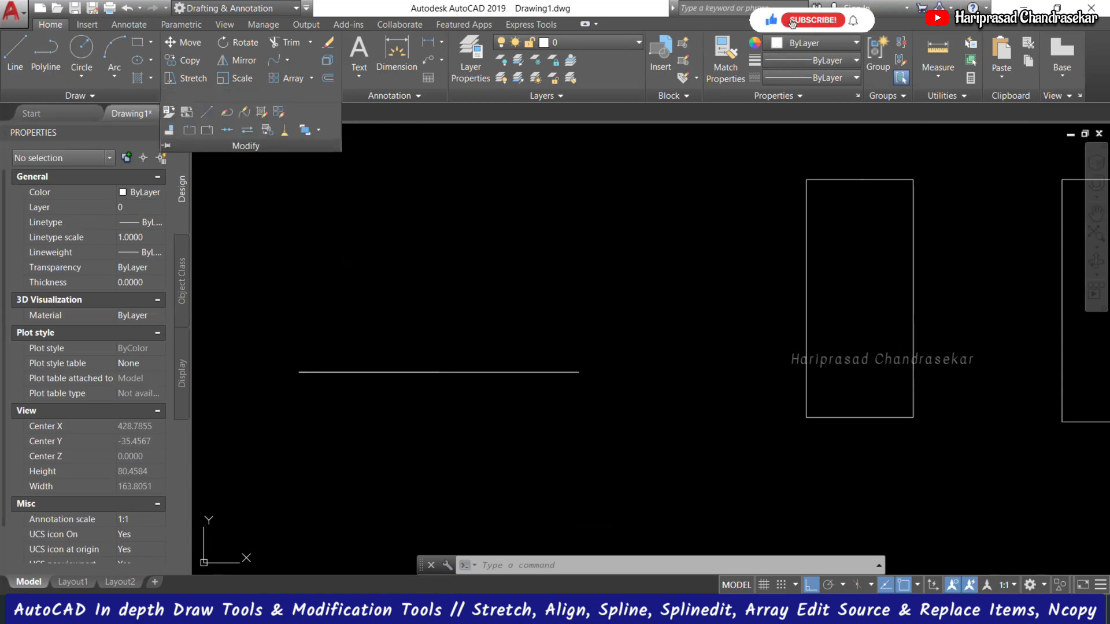
left_click(284, 130)
left_click(669, 306)
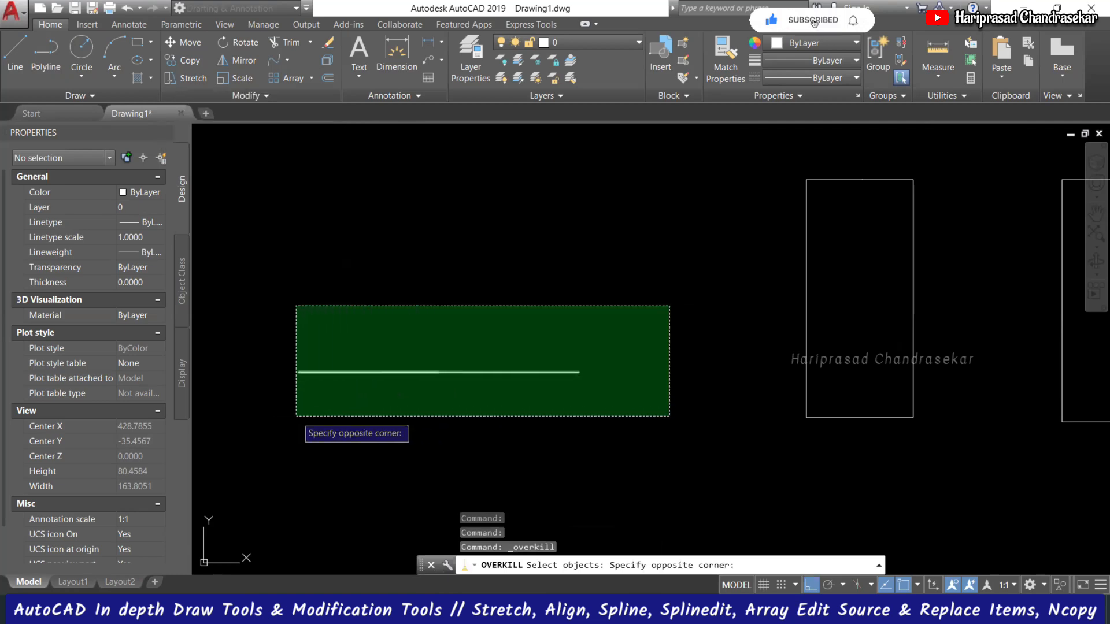
left_click(296, 416)
key("Return")
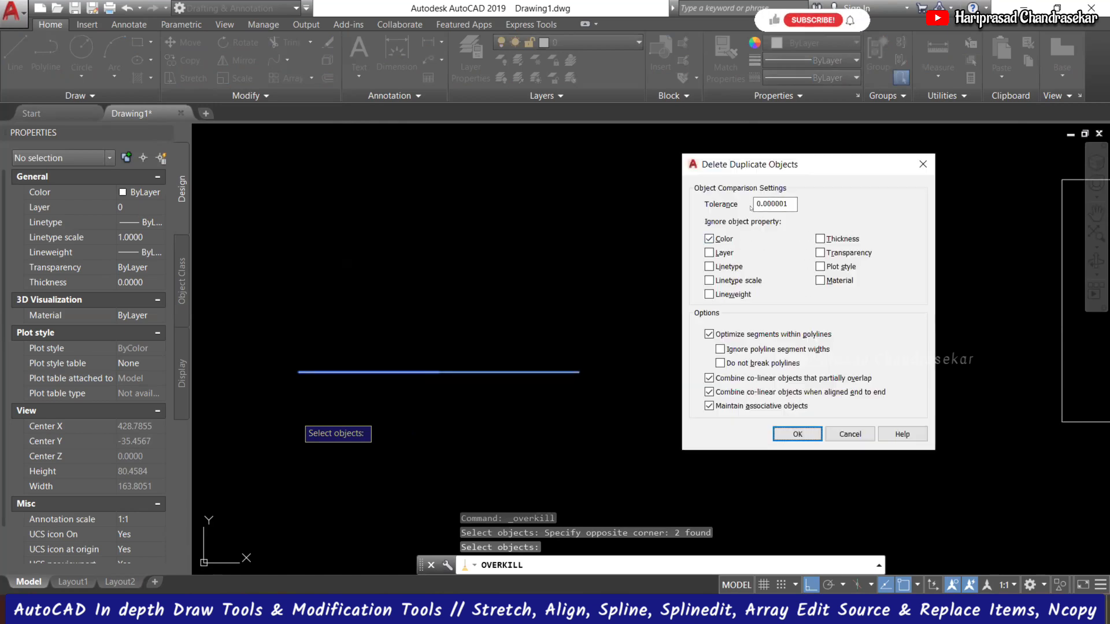
left_click(798, 433)
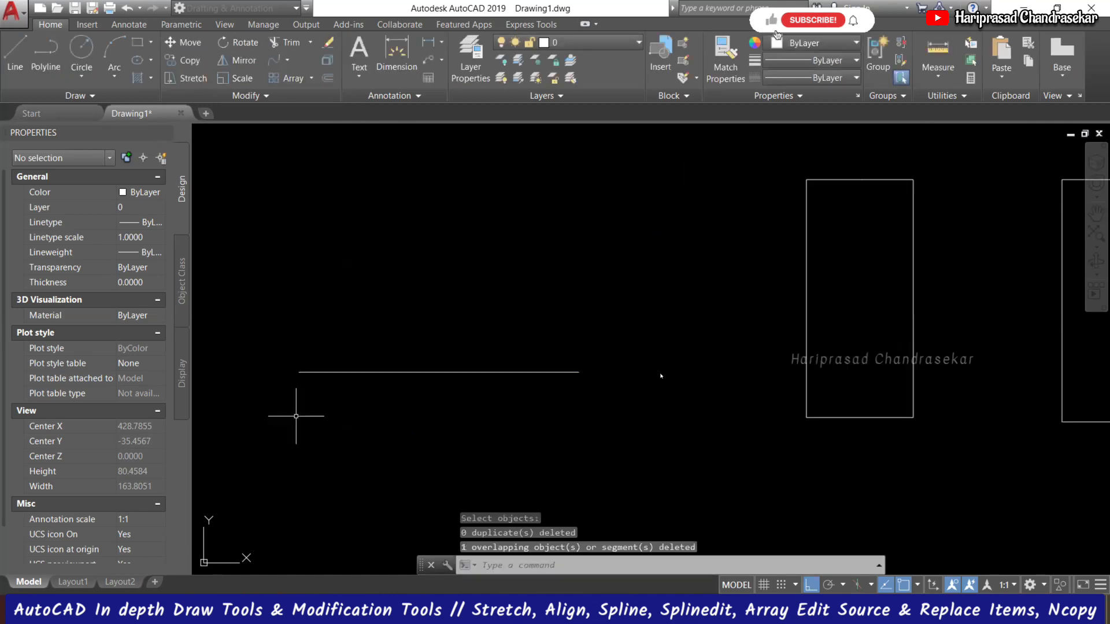
left_click(423, 372)
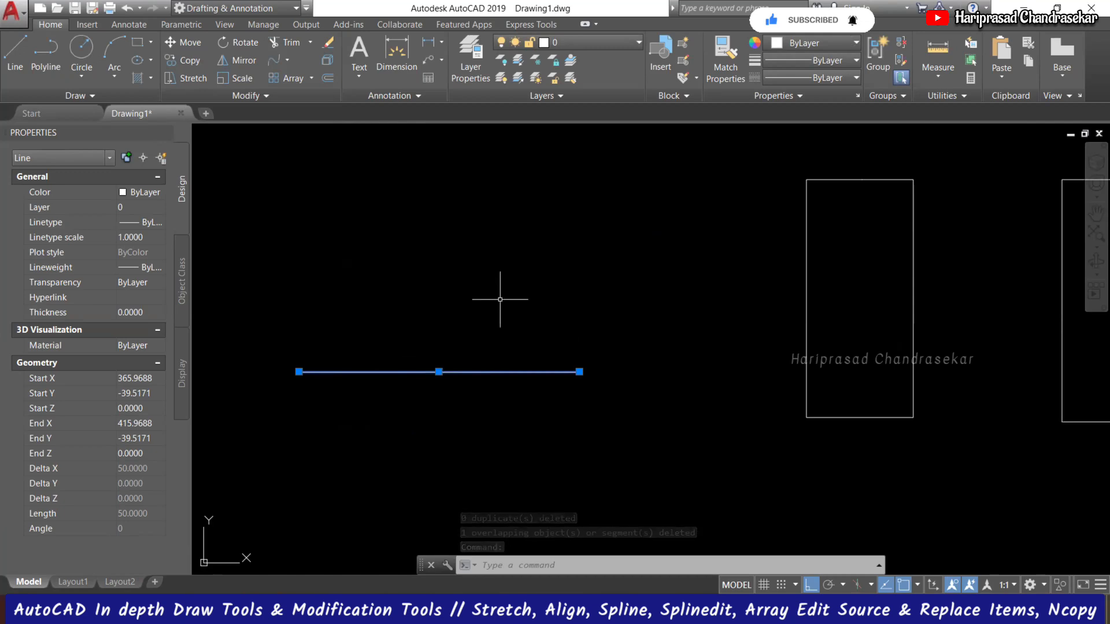
key("Escape")
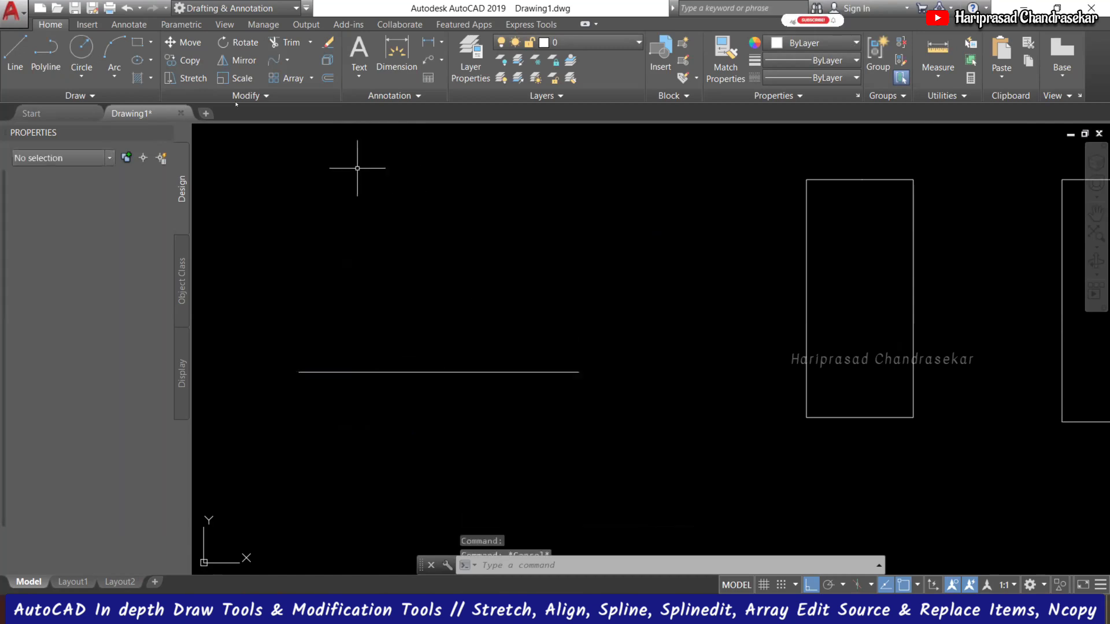
Step: Examine the polar array around the circle and the description of the Copy Nested Objects tool, and clear the selection
left_click(248, 96)
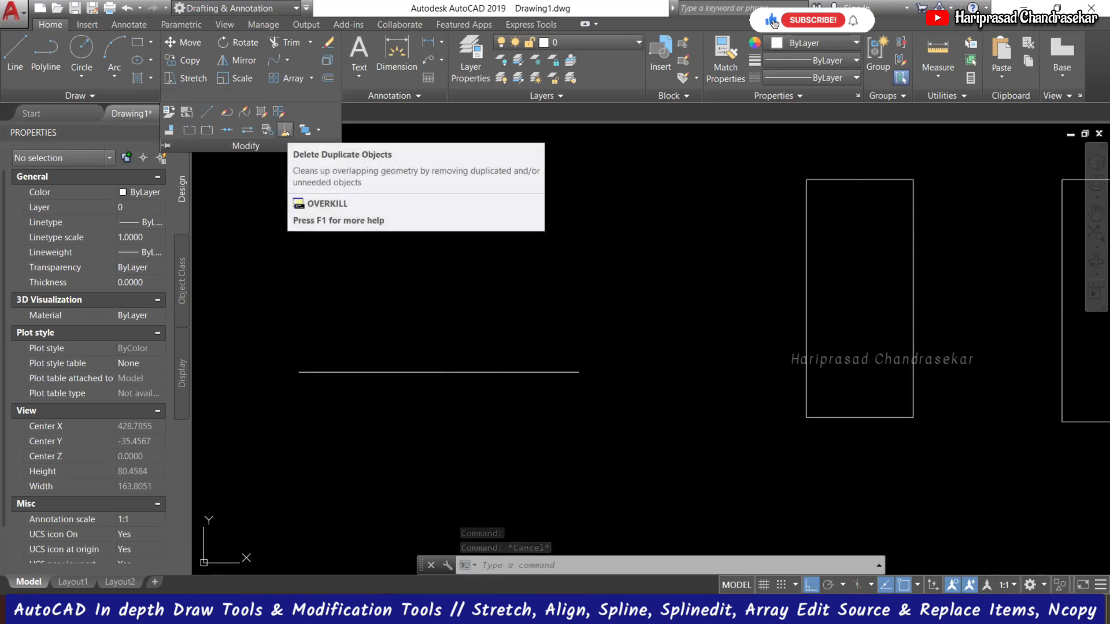
key("Escape")
scroll(557, 318, "down", 5)
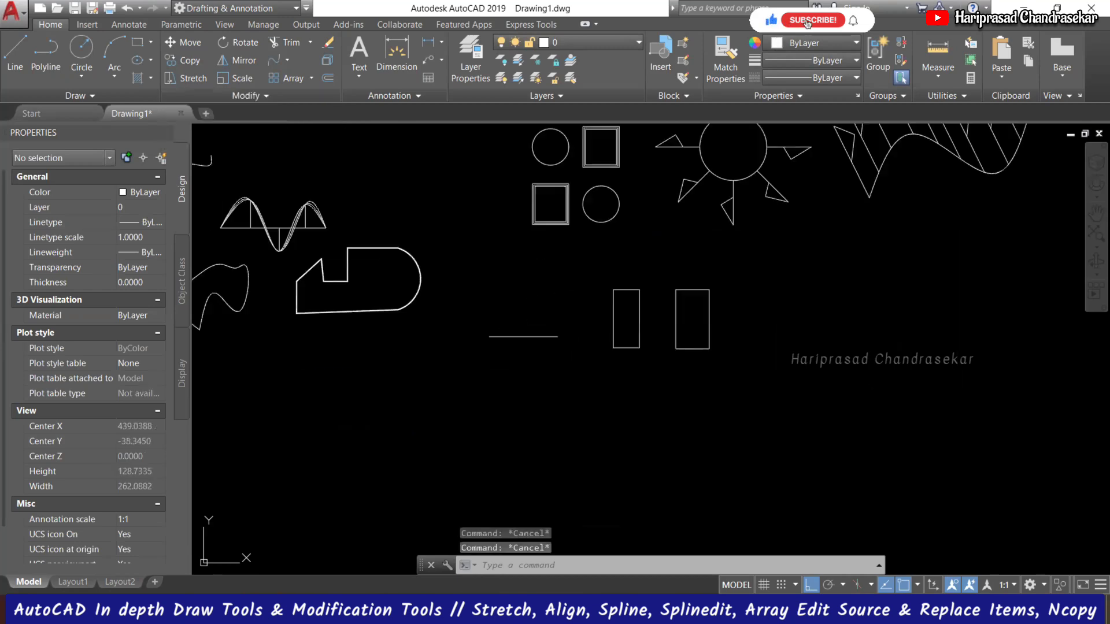
scroll(653, 215, "up", 3)
left_click(727, 154)
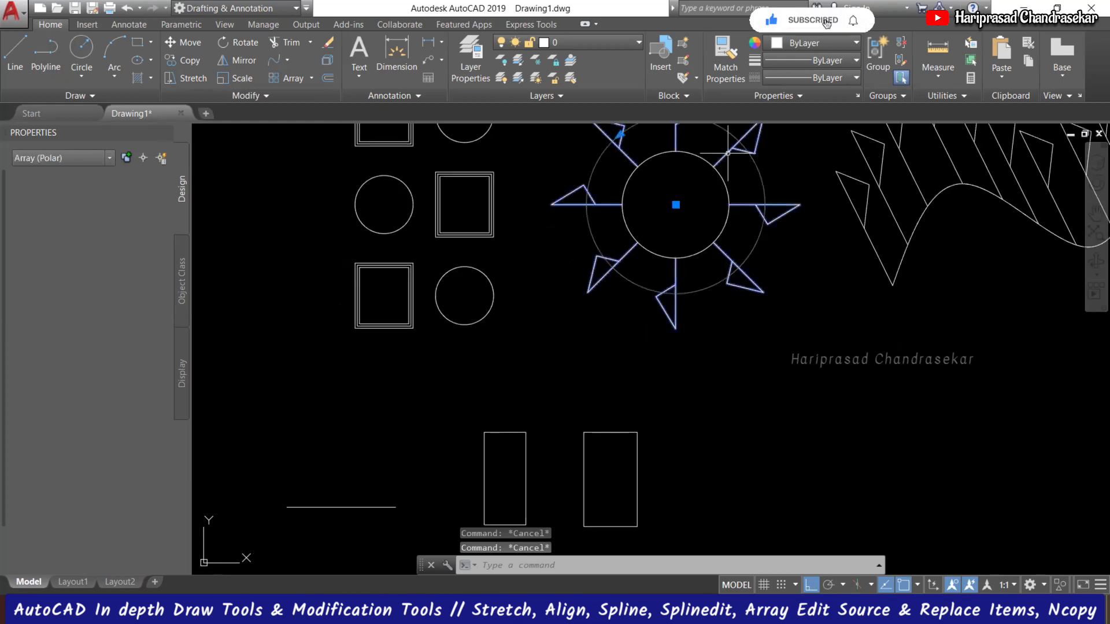
scroll(656, 312, "down", 2)
scroll(667, 248, "up", 2)
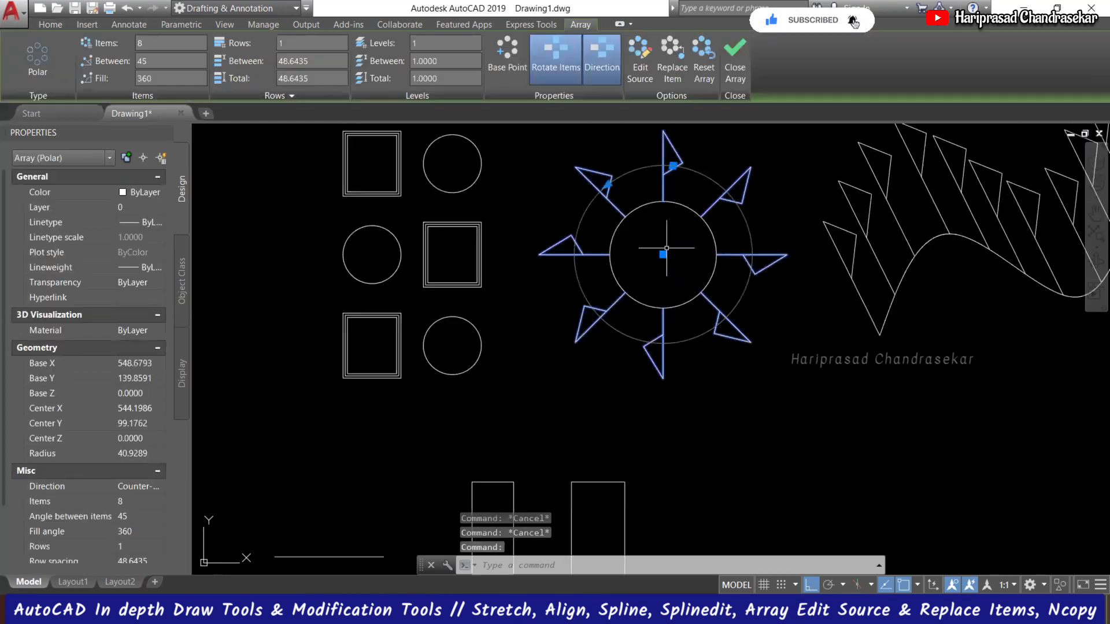
left_click(51, 25)
left_click(234, 95)
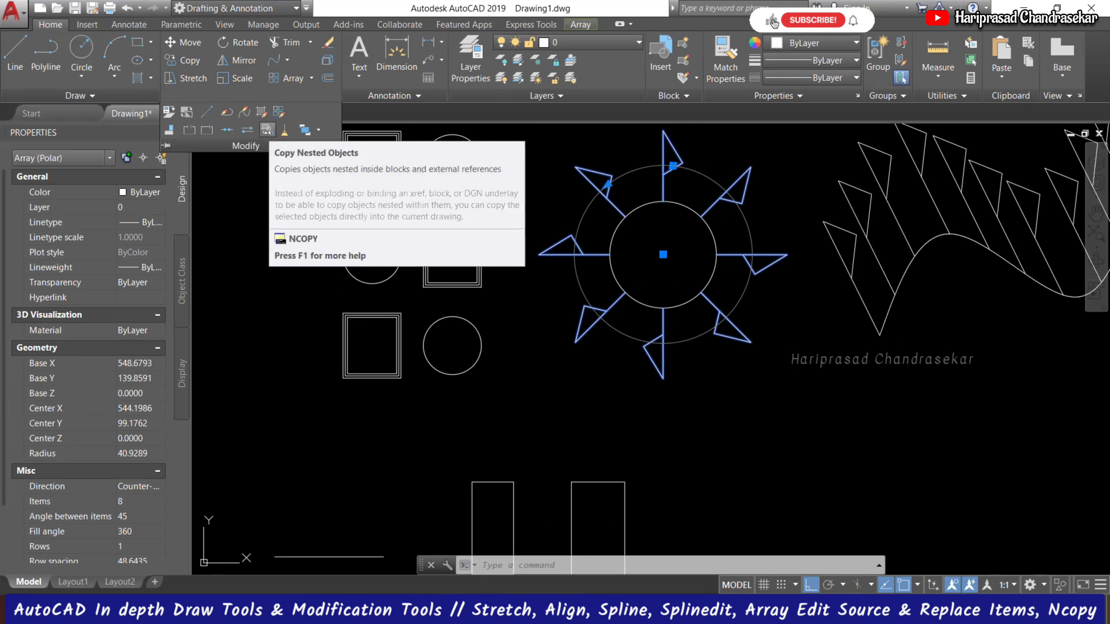
key("Escape")
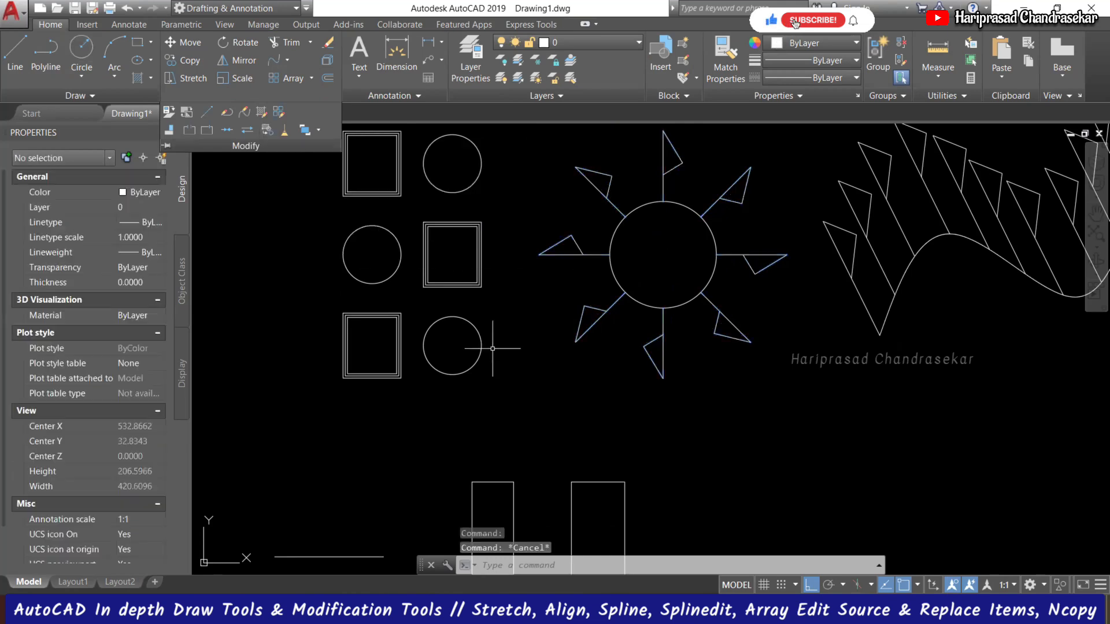
key("Escape")
key("Escape")
left_click(602, 402)
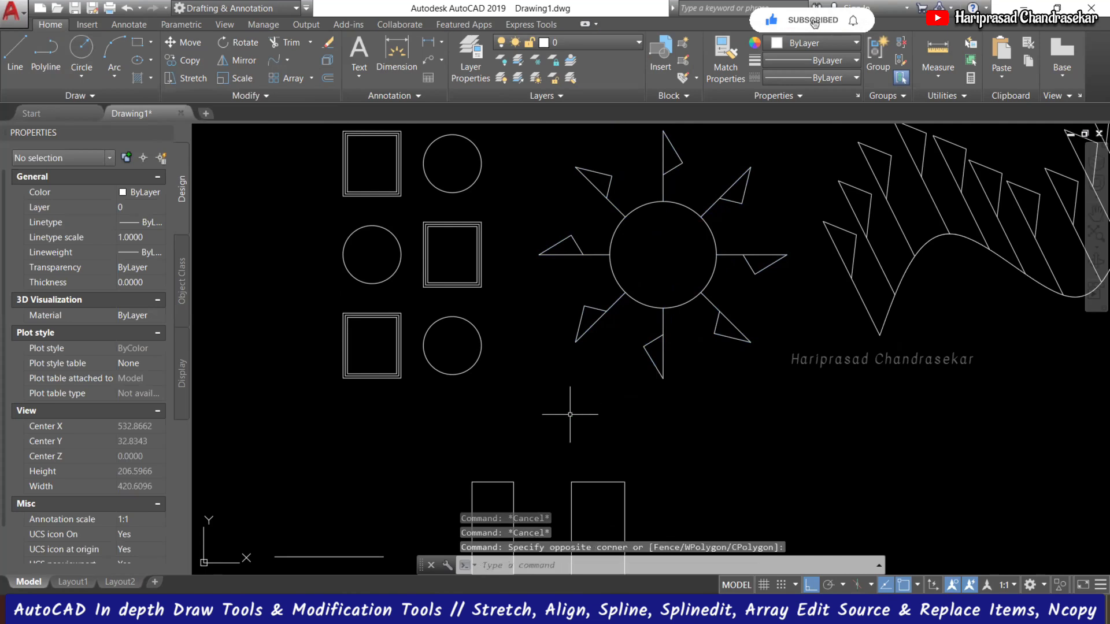
Step: Copy the three nested lines of the polar array's upper-right spoke to the upper-right corner of the right rectangle with Copy Nested Objects
key("Return")
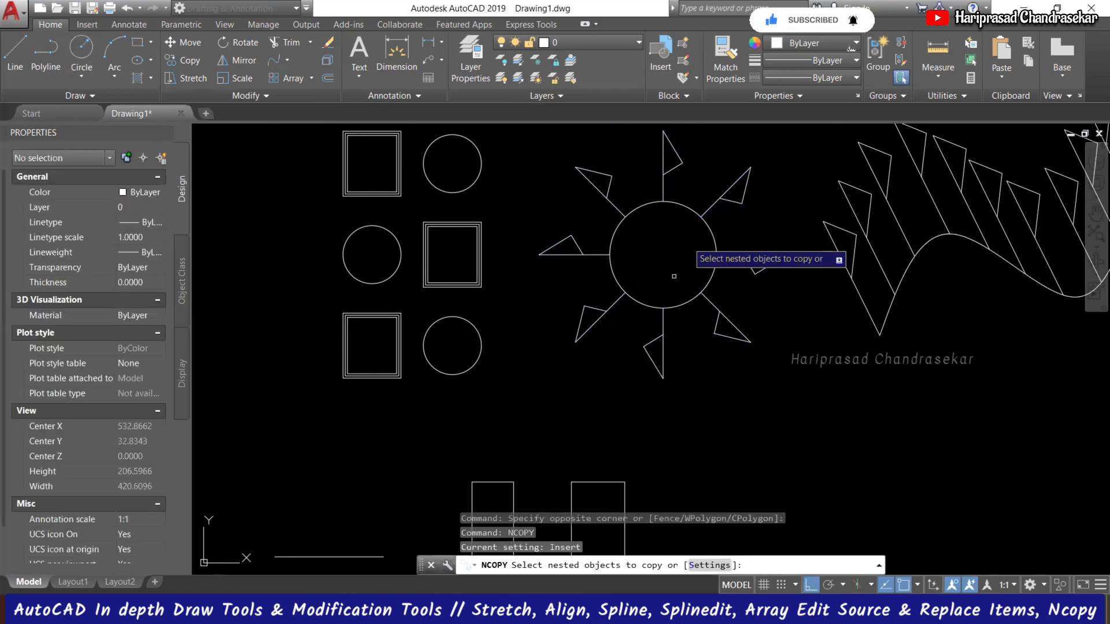
left_click(719, 201)
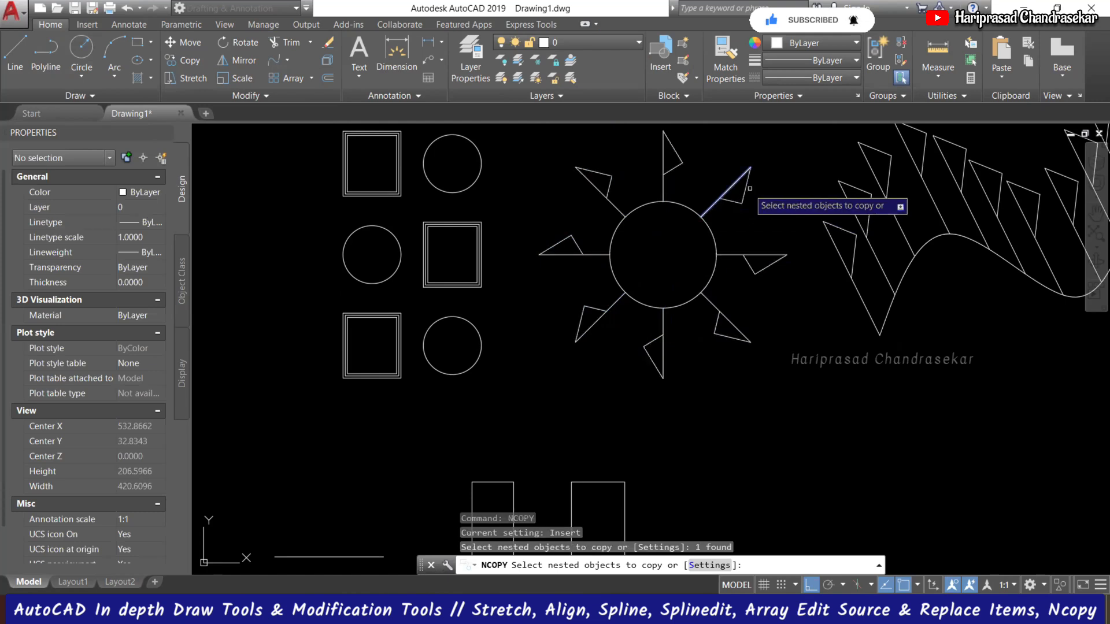
left_click(745, 191)
left_click(733, 201)
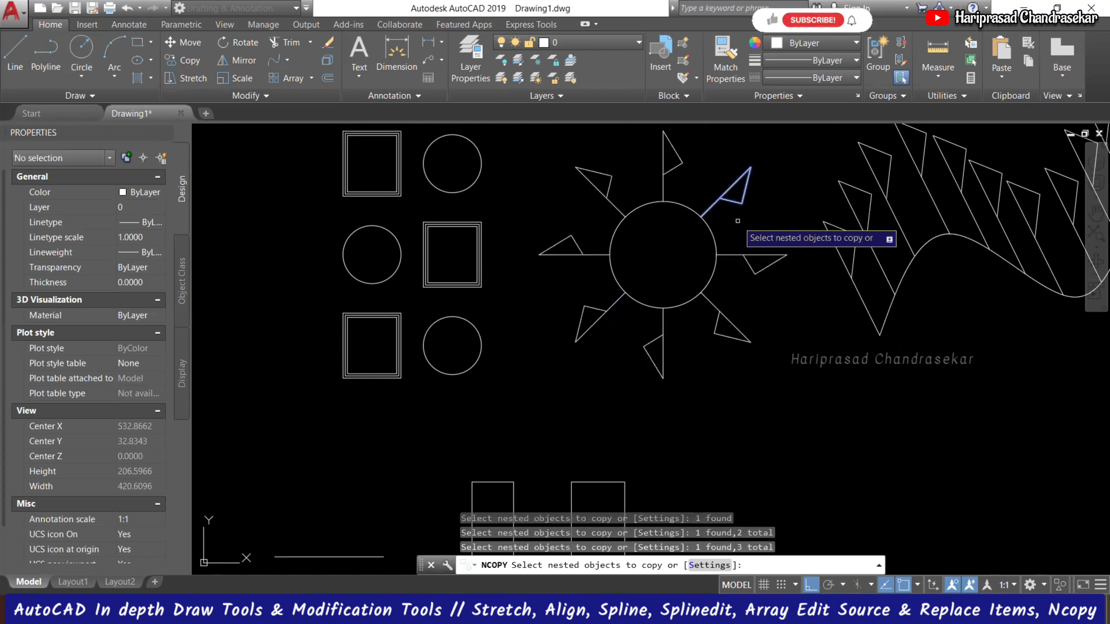
key("Return")
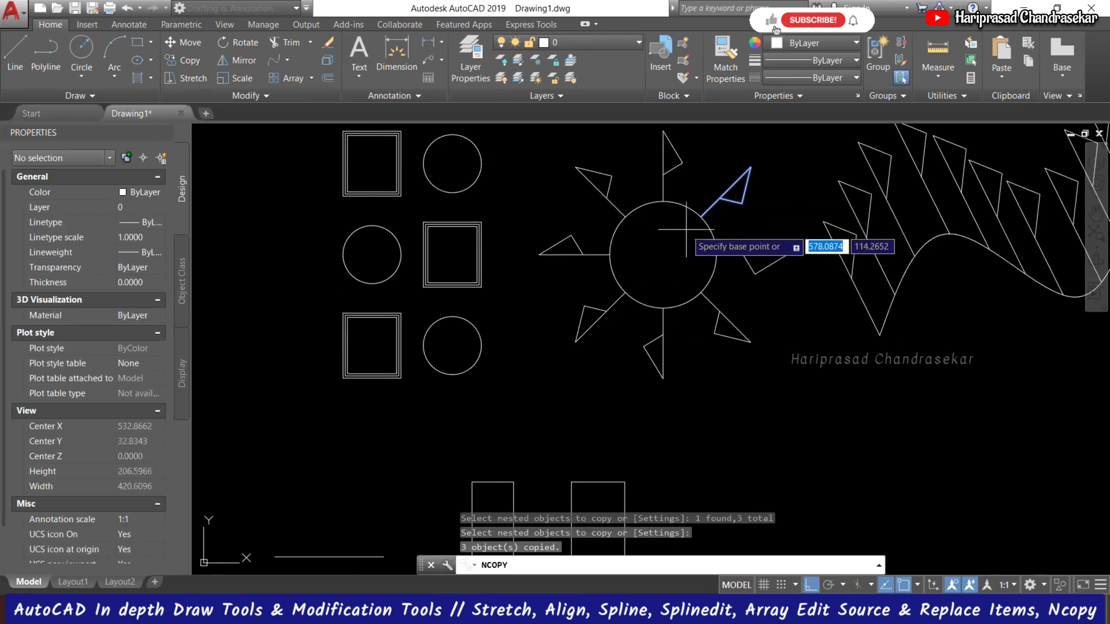
left_click(700, 217)
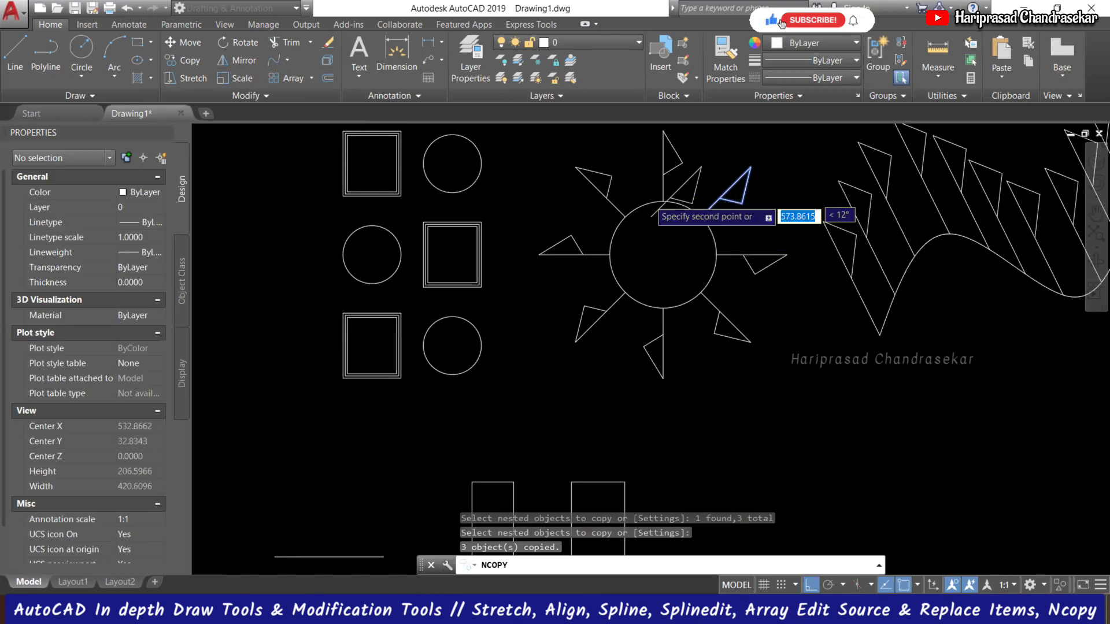
scroll(653, 208, "down", 2)
left_click(634, 377)
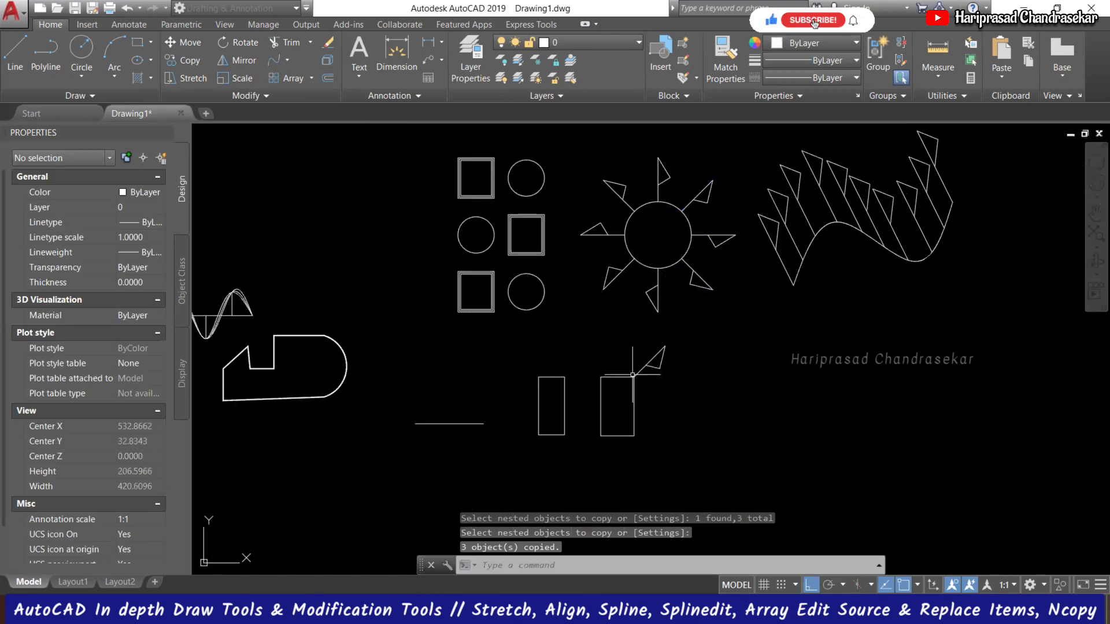
scroll(657, 359, "up", 2)
scroll(658, 379, "down", 2)
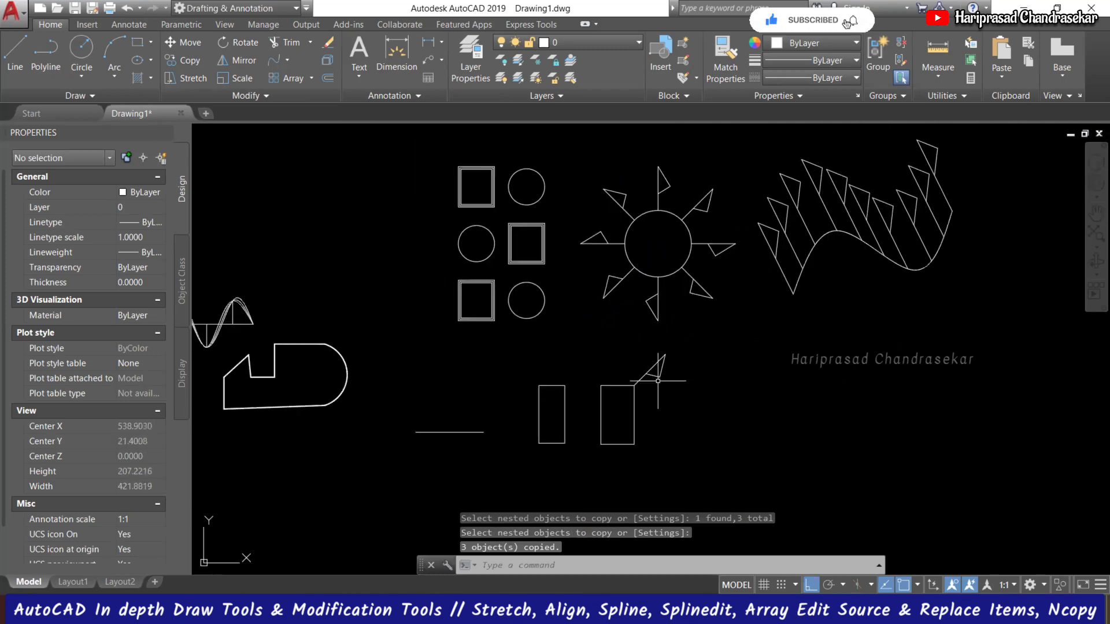
scroll(697, 224, "up", 2)
Step: Try to copy only the upper-right spoke of the polar array with the regular Copy command
type("co")
key("Return")
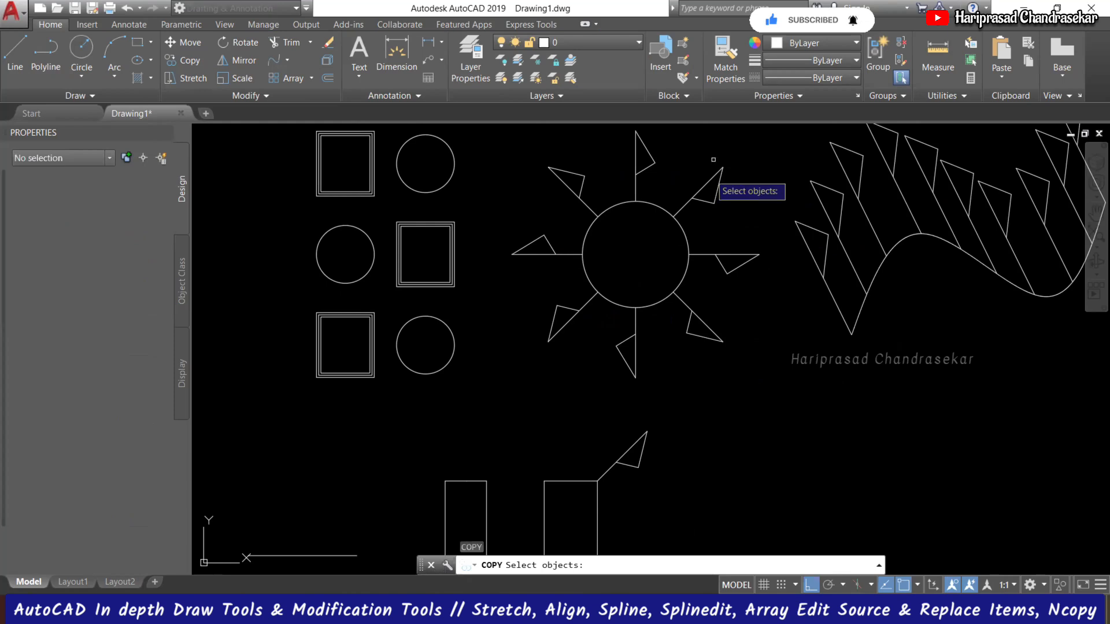
left_click(710, 177)
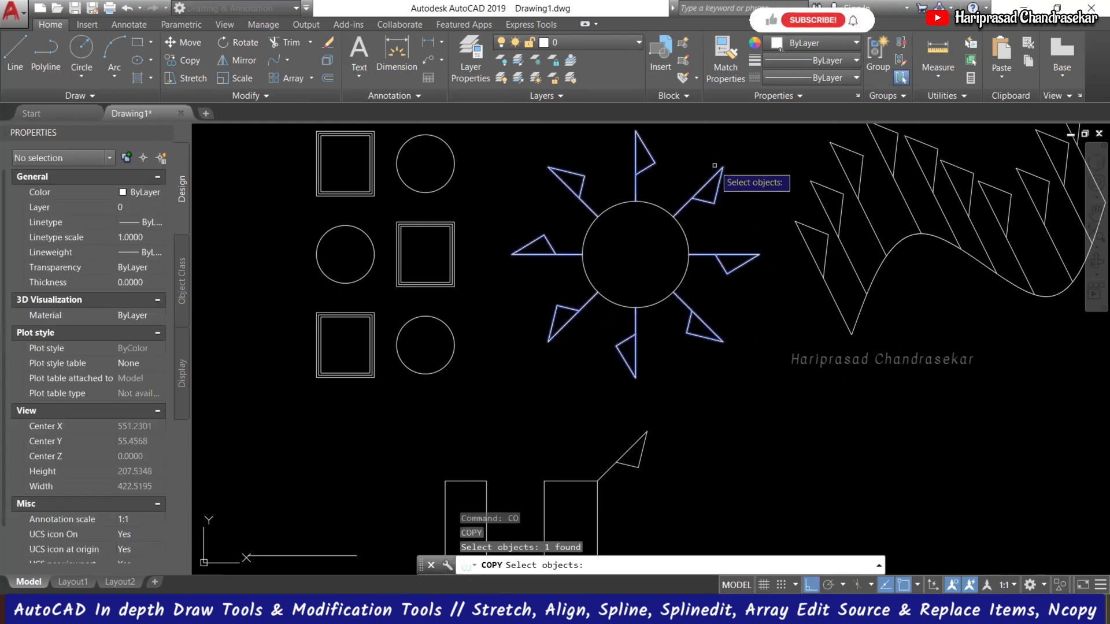
key("Escape")
Step: Examine the copied spoke on the right rectangle and the description of the Bring to Front tool
scroll(714, 165, "down", 3)
scroll(638, 202, "up", 3)
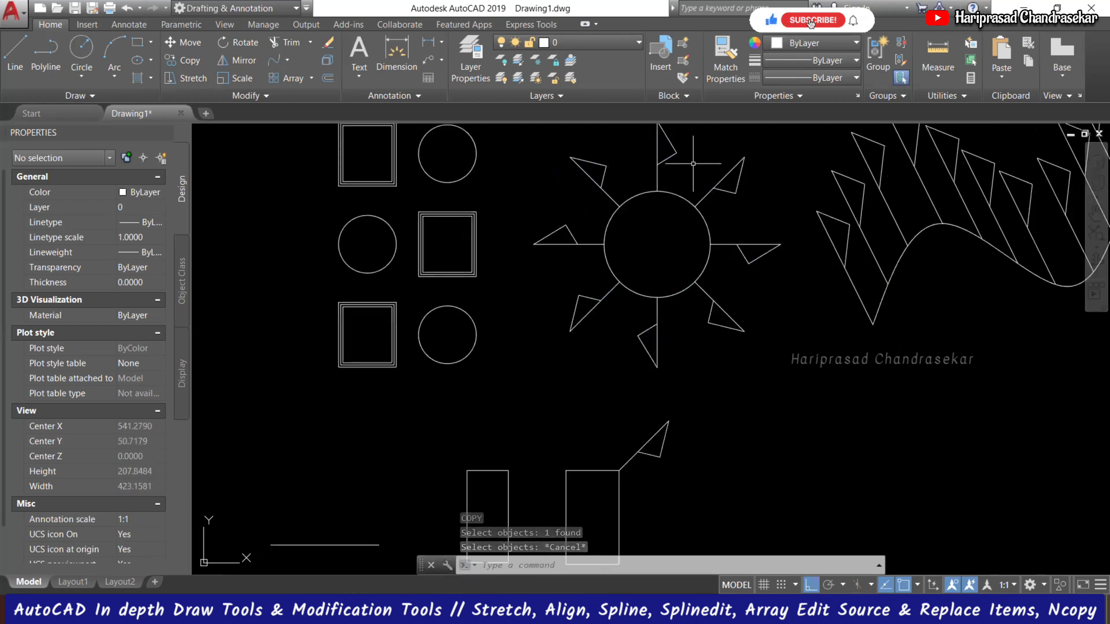
scroll(627, 425, "up", 2)
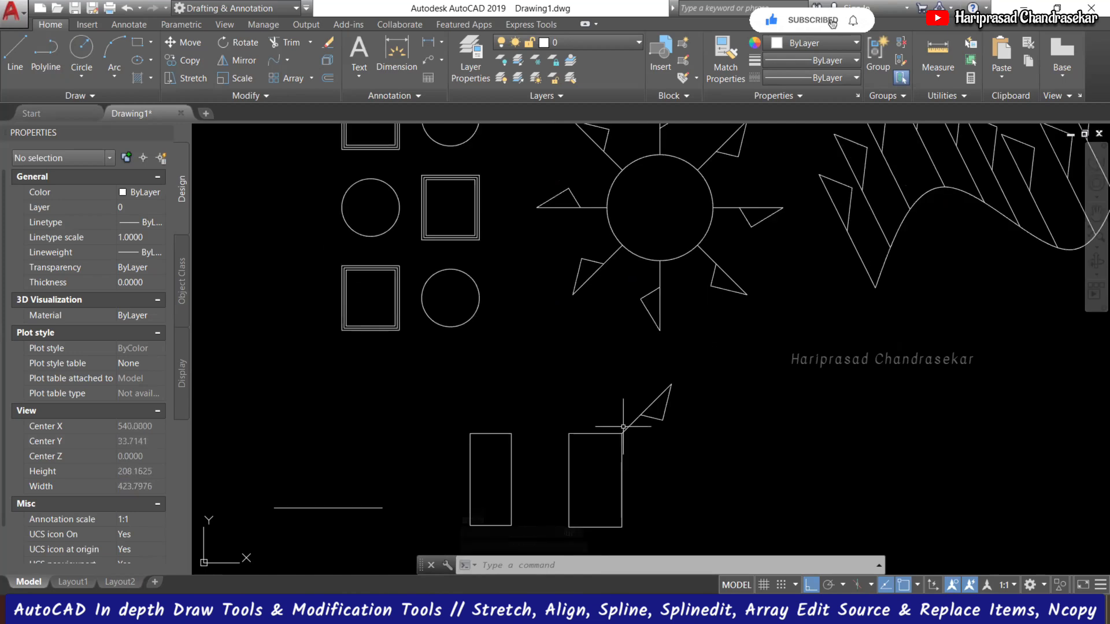
left_click(298, 97)
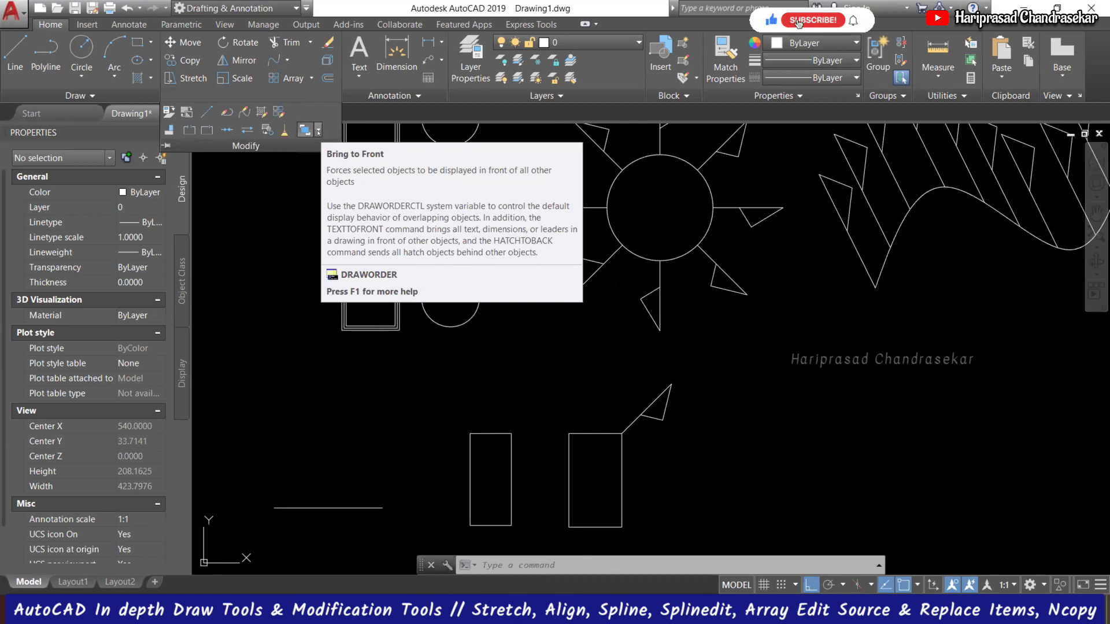
scroll(473, 326, "down", 3)
scroll(512, 387, "up", 3)
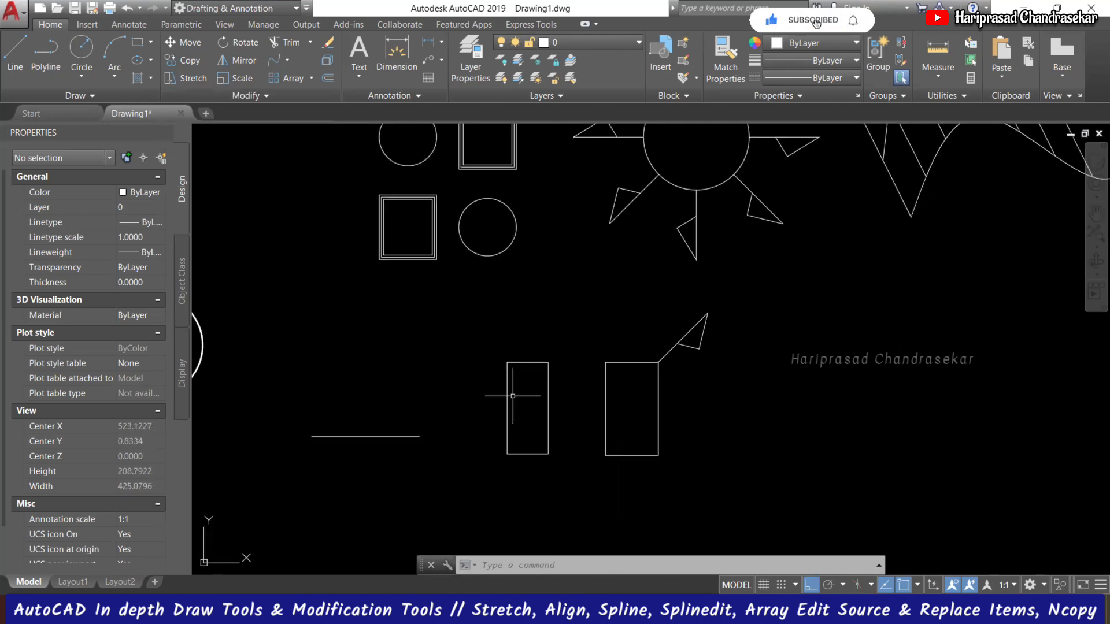
key("Escape")
key("Escape")
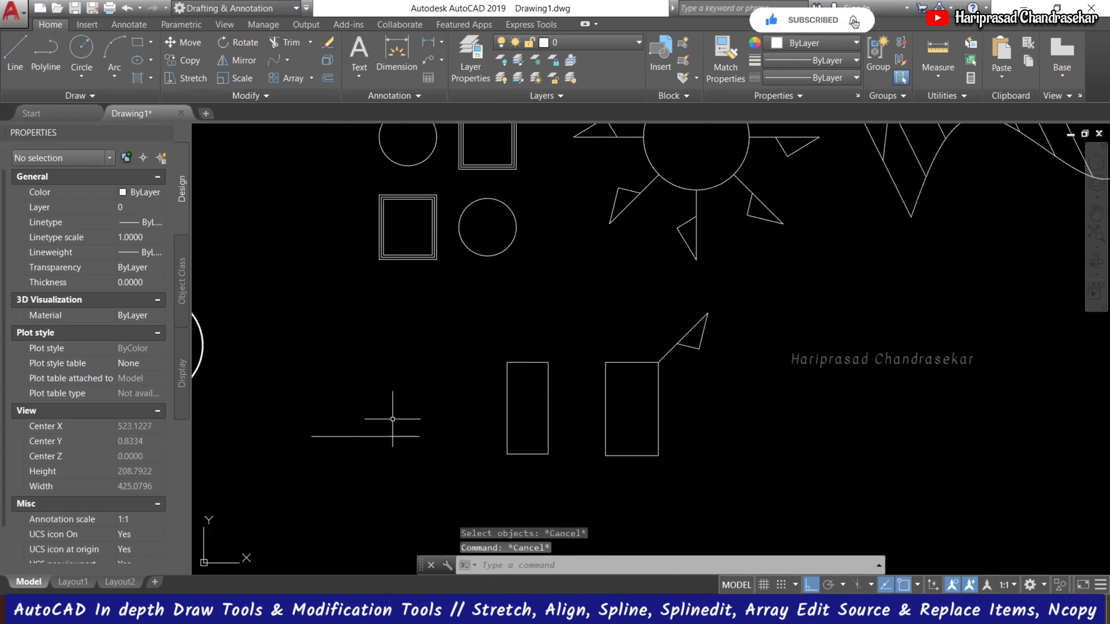
Step: Draw a horizontal line crossing the right-hand arc of the thick polyline outline
scroll(521, 398, "down", 2)
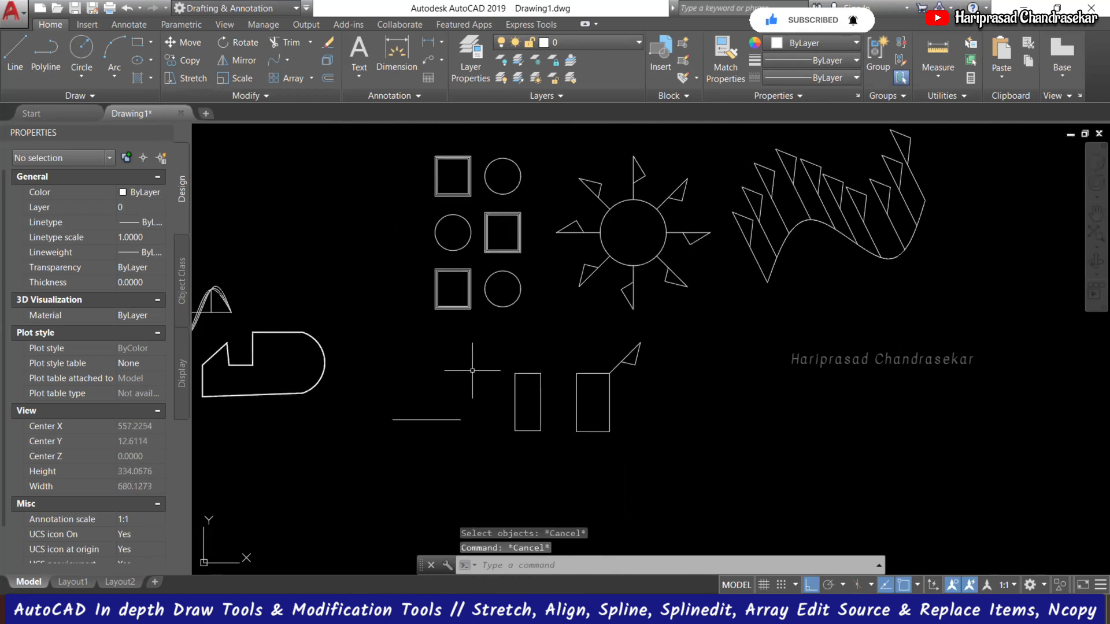
scroll(472, 371, "up", 2)
scroll(525, 315, "down", 2)
scroll(536, 305, "up", 2)
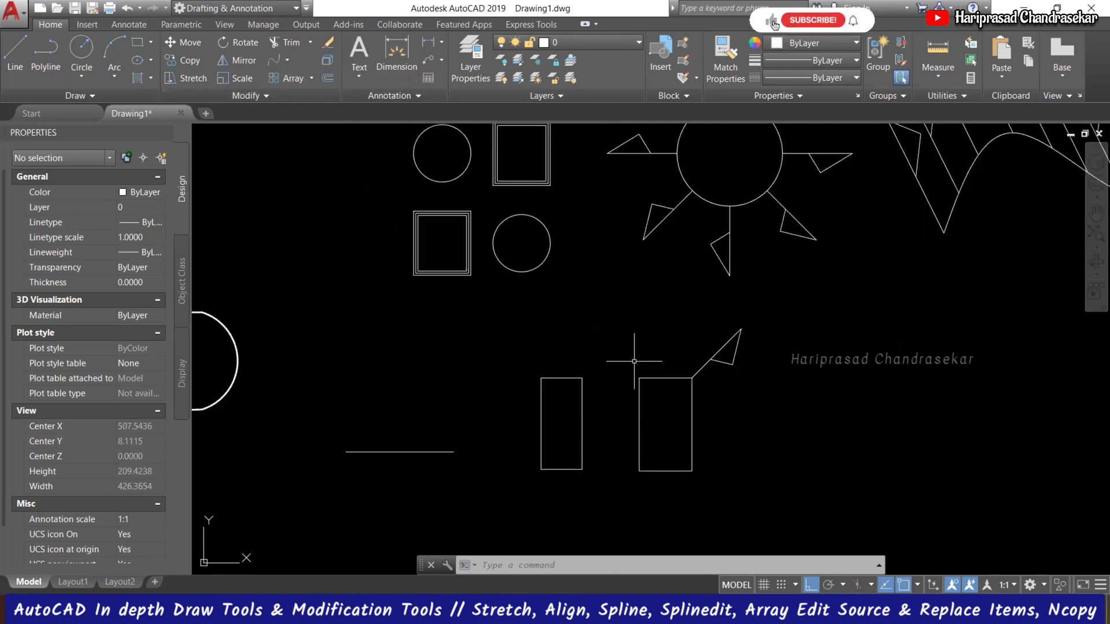
scroll(326, 353, "down", 2)
scroll(304, 334, "up", 2)
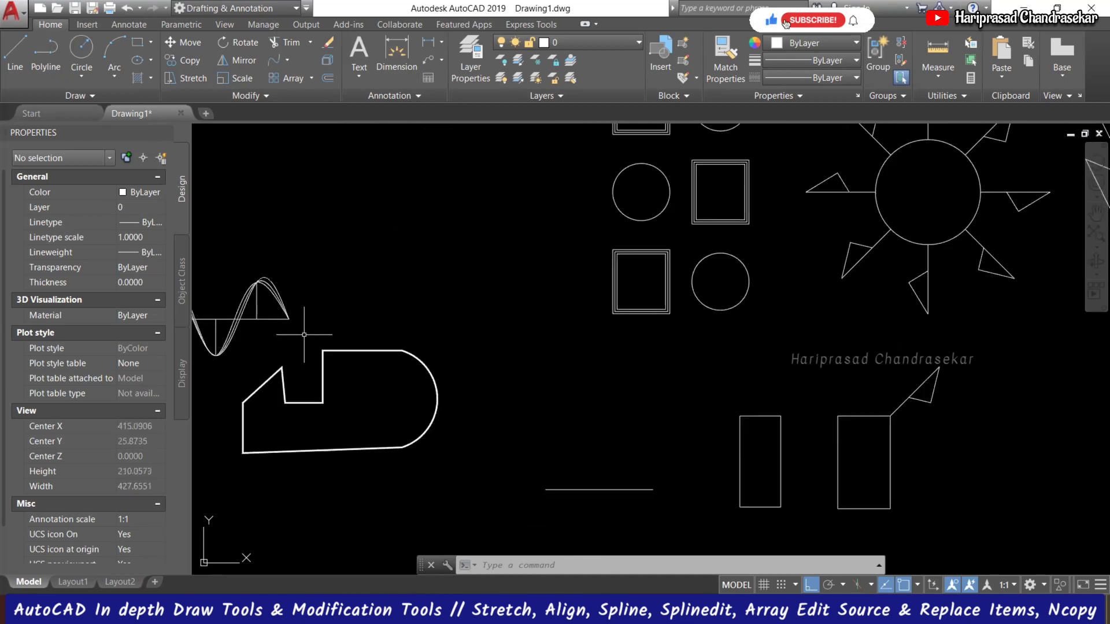
scroll(348, 365, "up", 2)
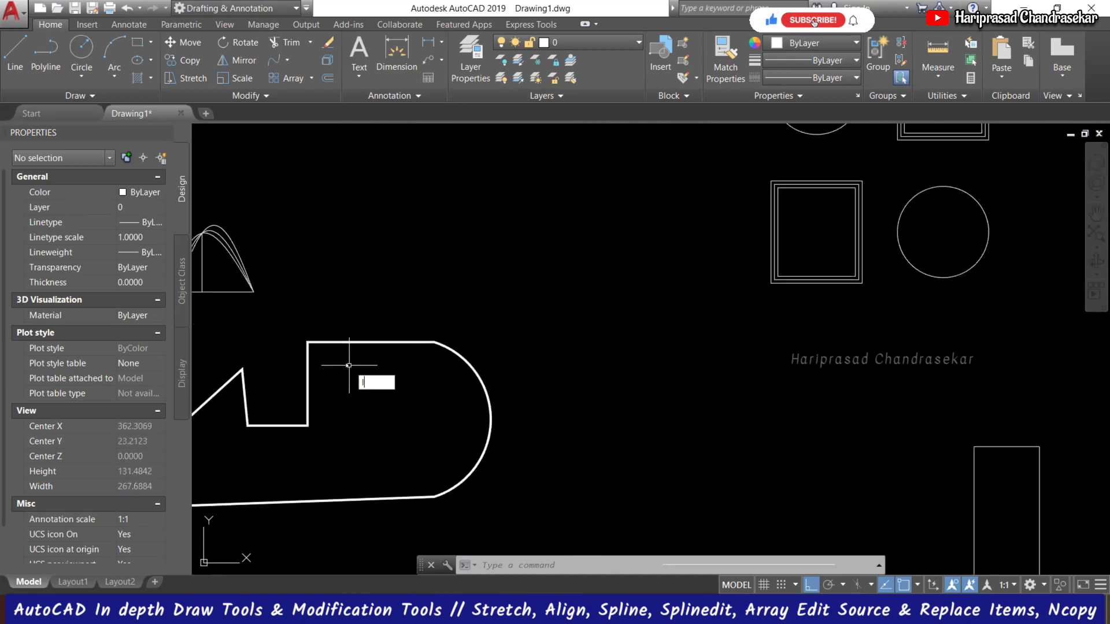
key("Return")
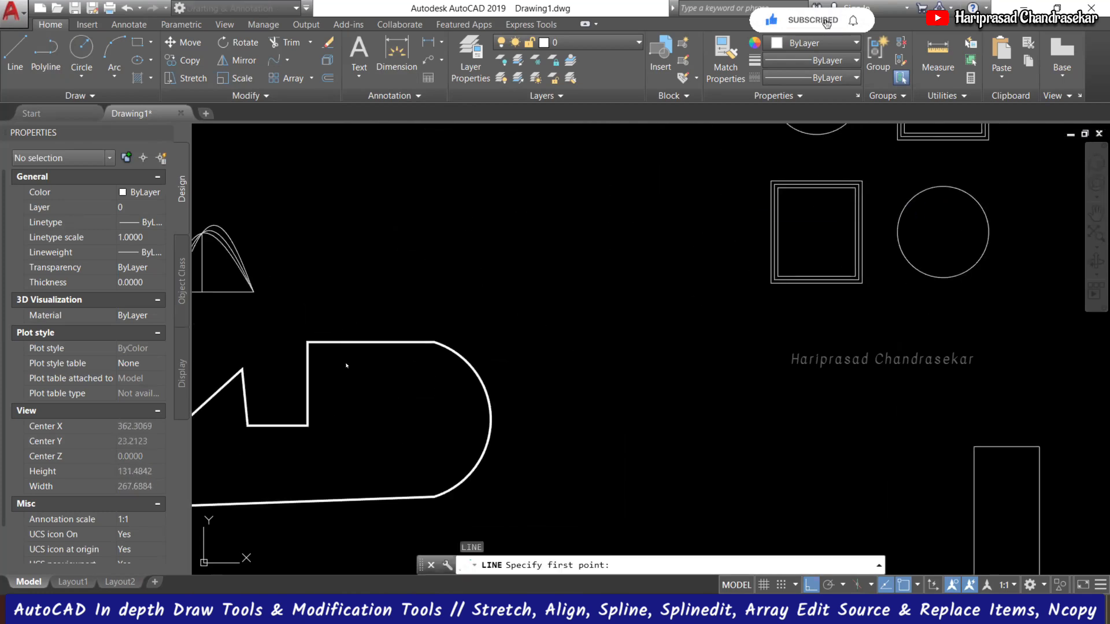
left_click(442, 404)
key("Escape")
Step: Change the thick polyline's colour to Red and clear the selection
scroll(480, 410, "up", 6)
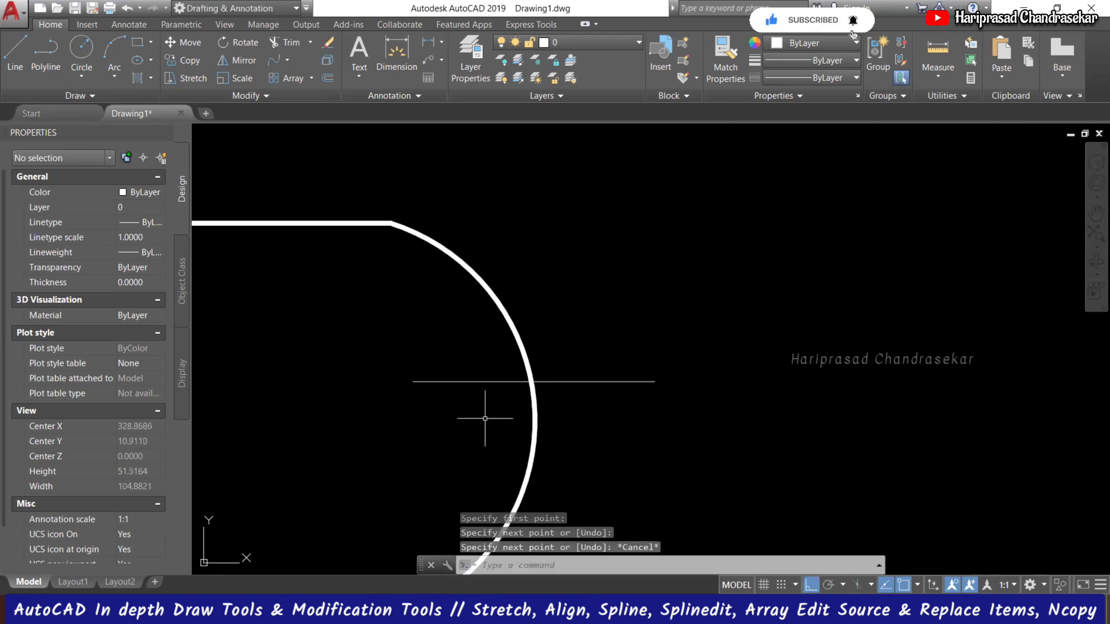
scroll(565, 339, "up", 2)
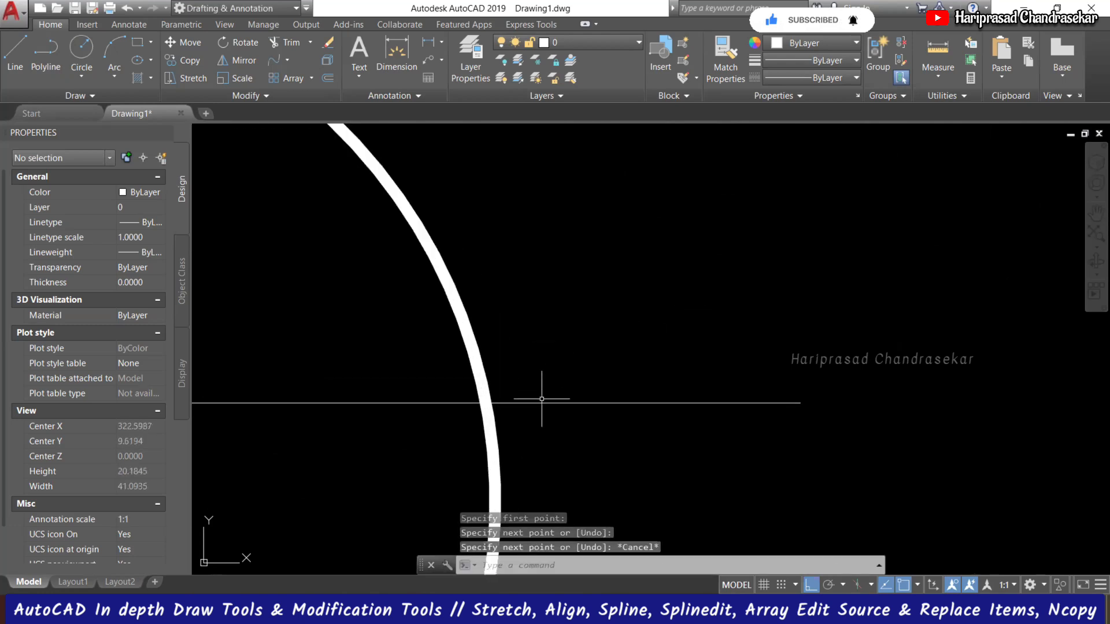
left_click(478, 381)
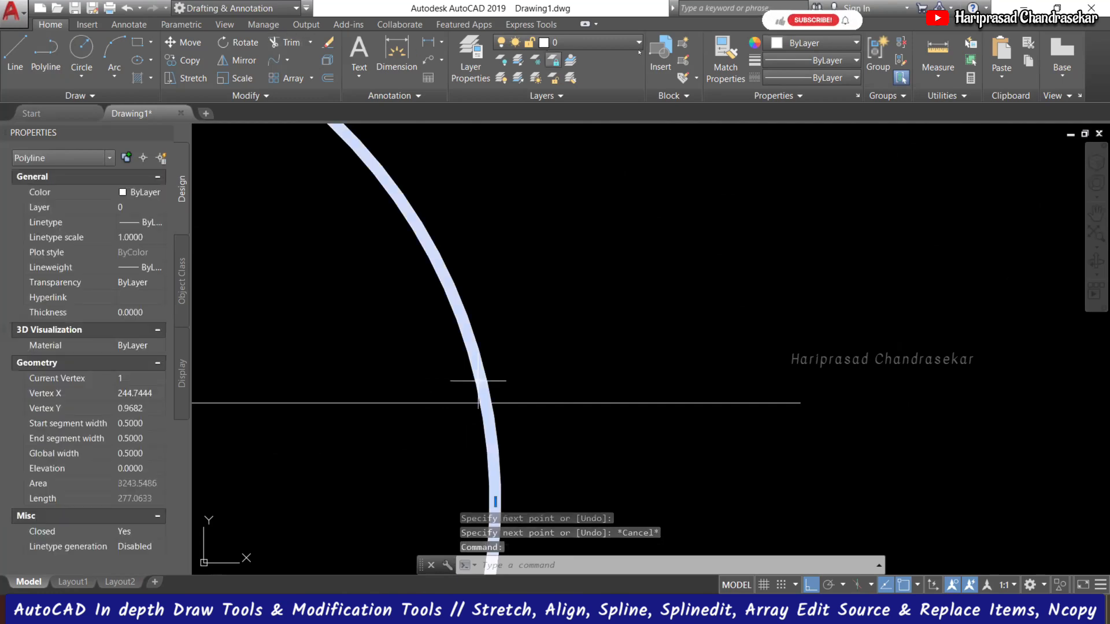
left_click(780, 43)
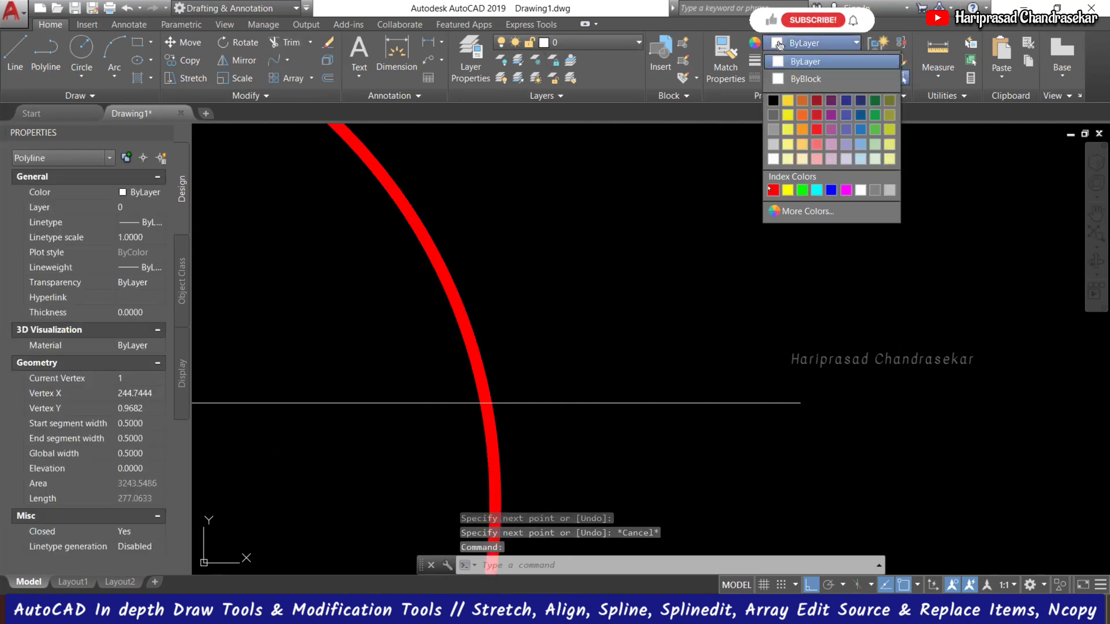
key("Escape")
key("Escape")
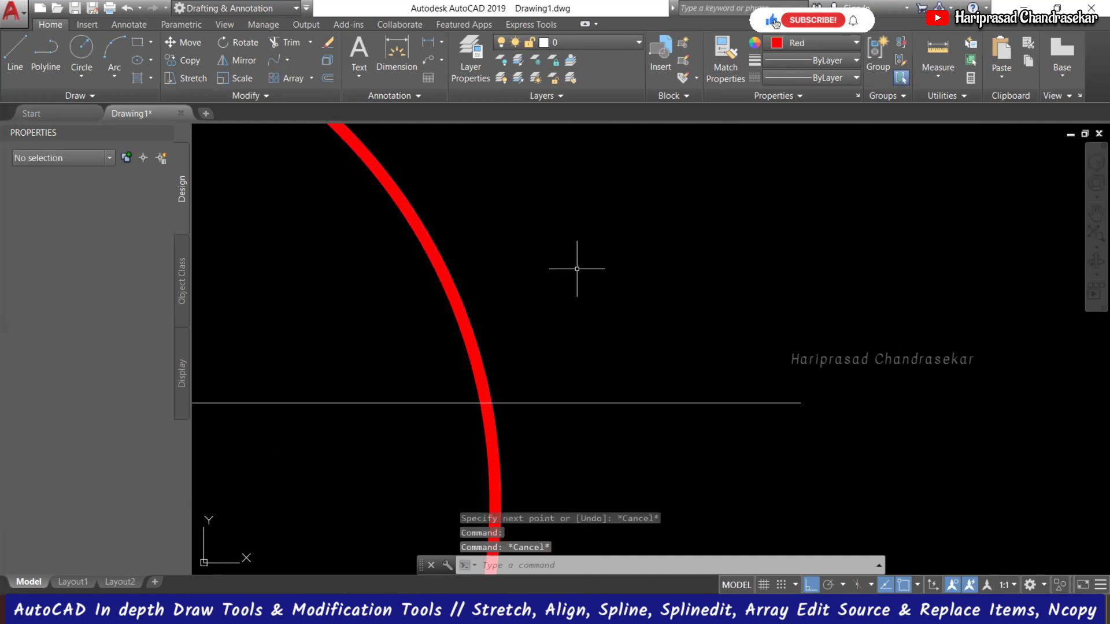
Step: Bring the red polyline to the front of the draw order and check where it crosses the horizontal line
scroll(569, 267, "down", 2)
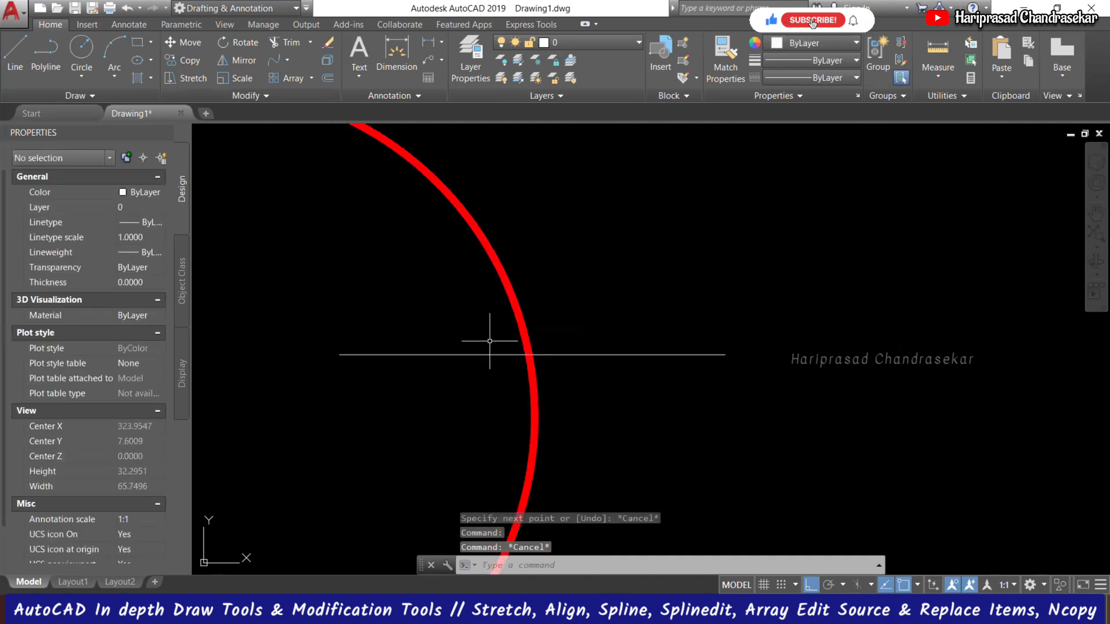
scroll(485, 301, "down", 2)
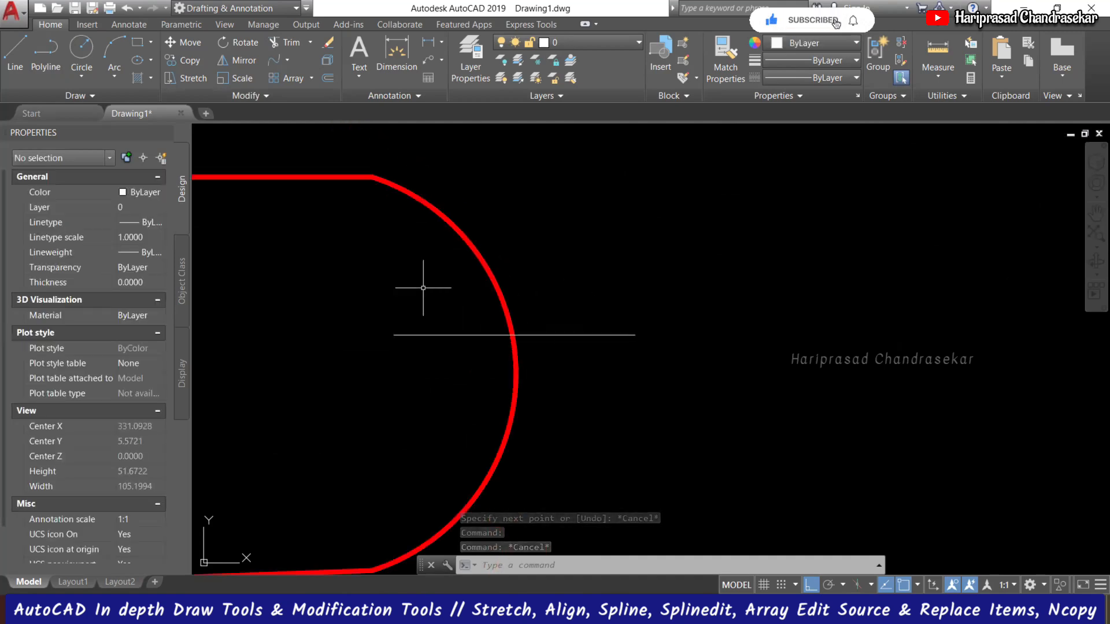
left_click(418, 198)
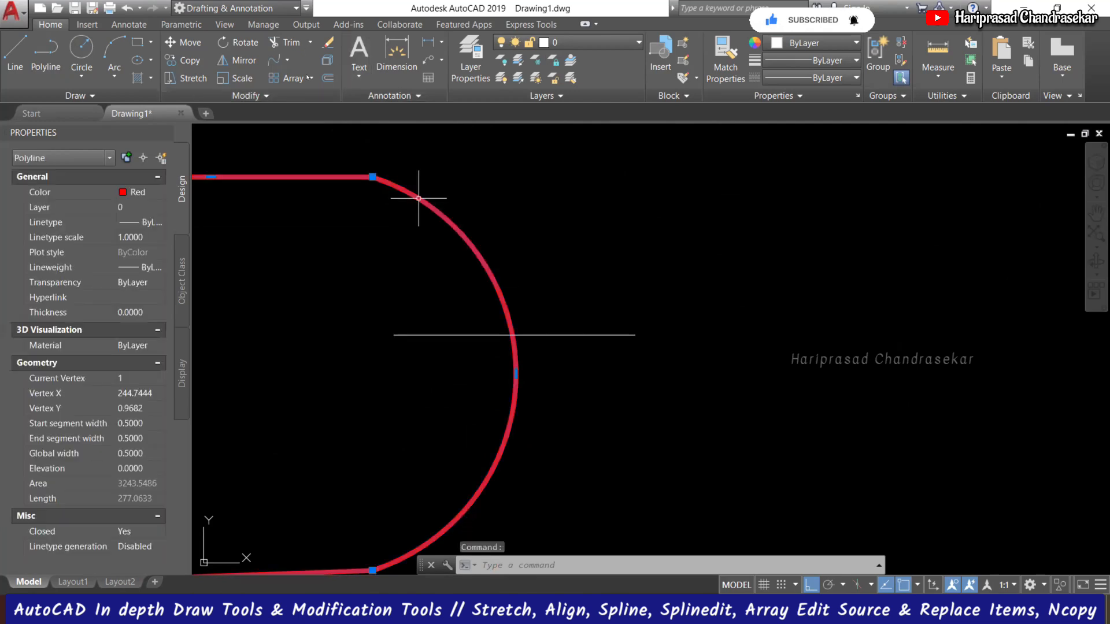
left_click(310, 95)
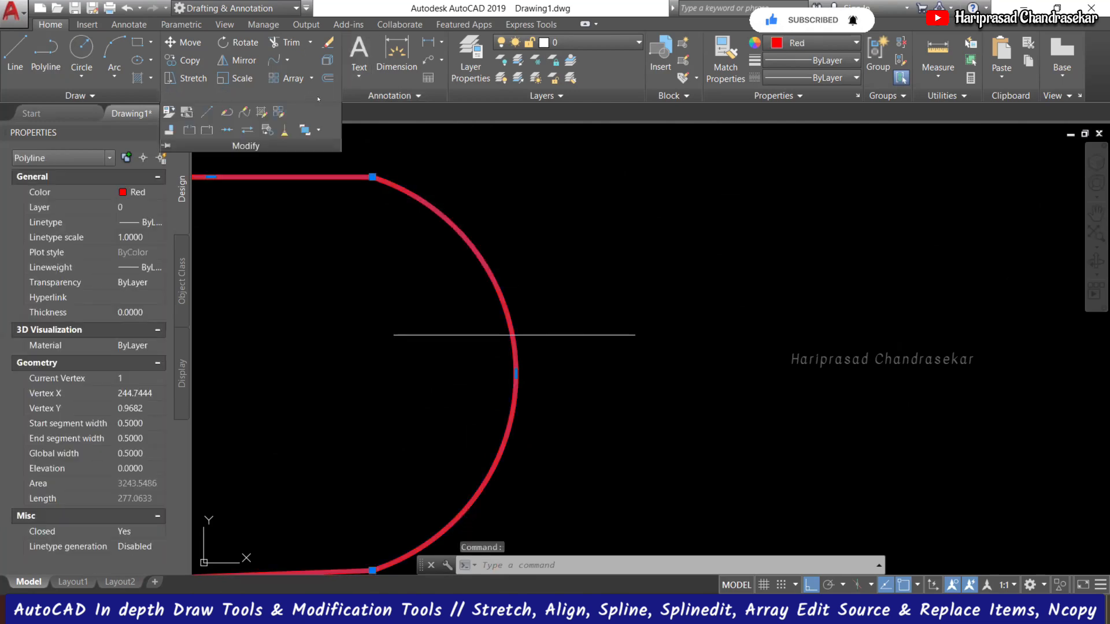
left_click(318, 130)
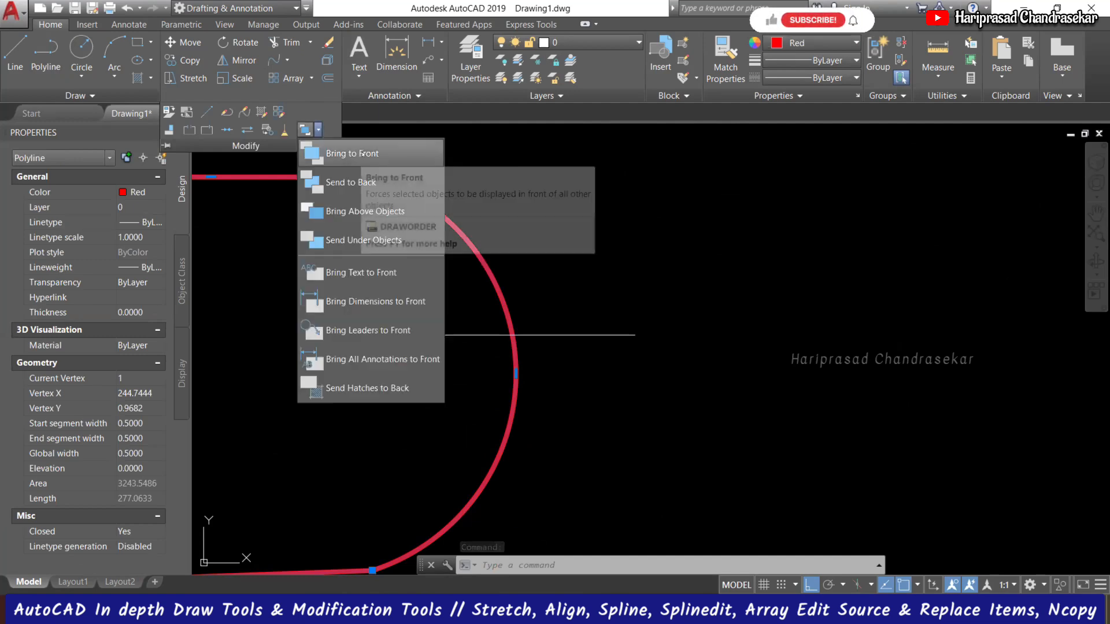
left_click(355, 154)
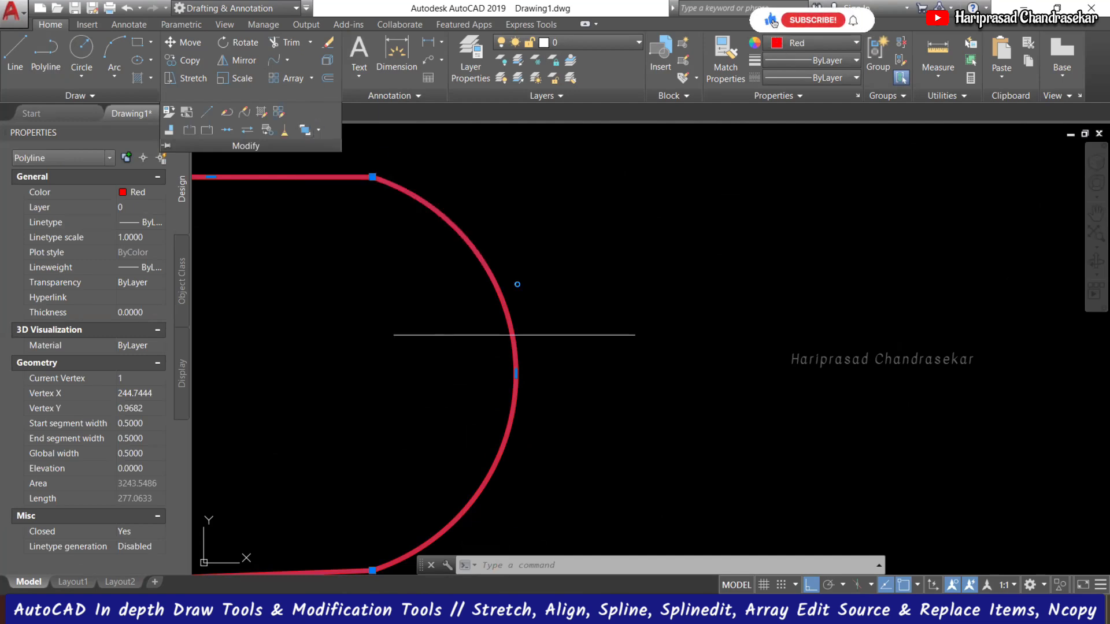
key("Escape")
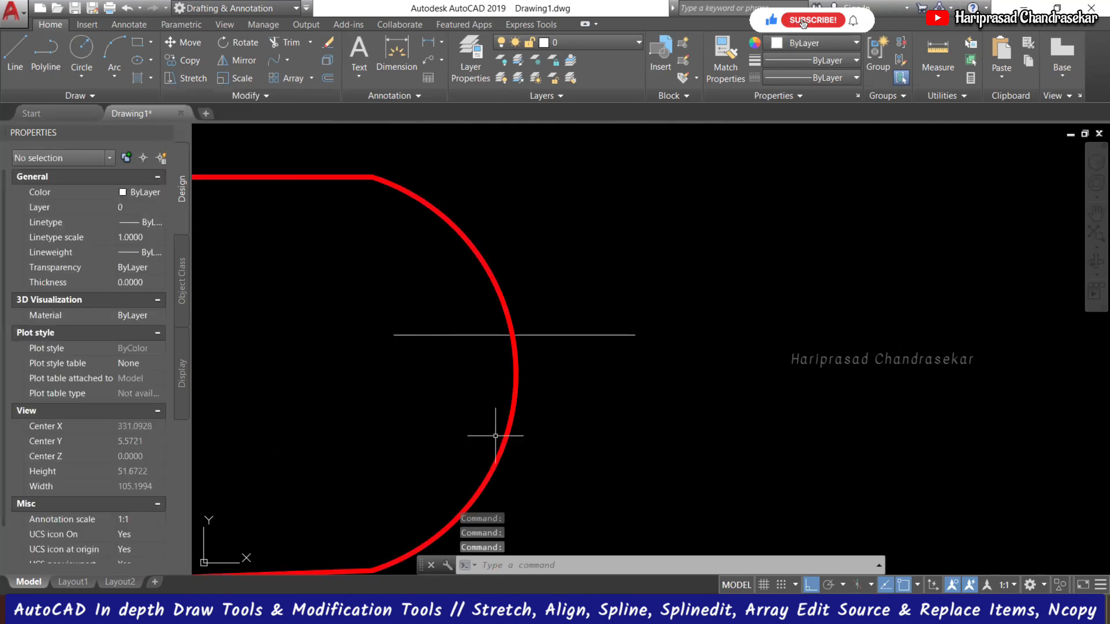
scroll(506, 434, "up", 1)
scroll(535, 273, "up", 3)
scroll(551, 291, "down", 1)
scroll(564, 317, "up", 1)
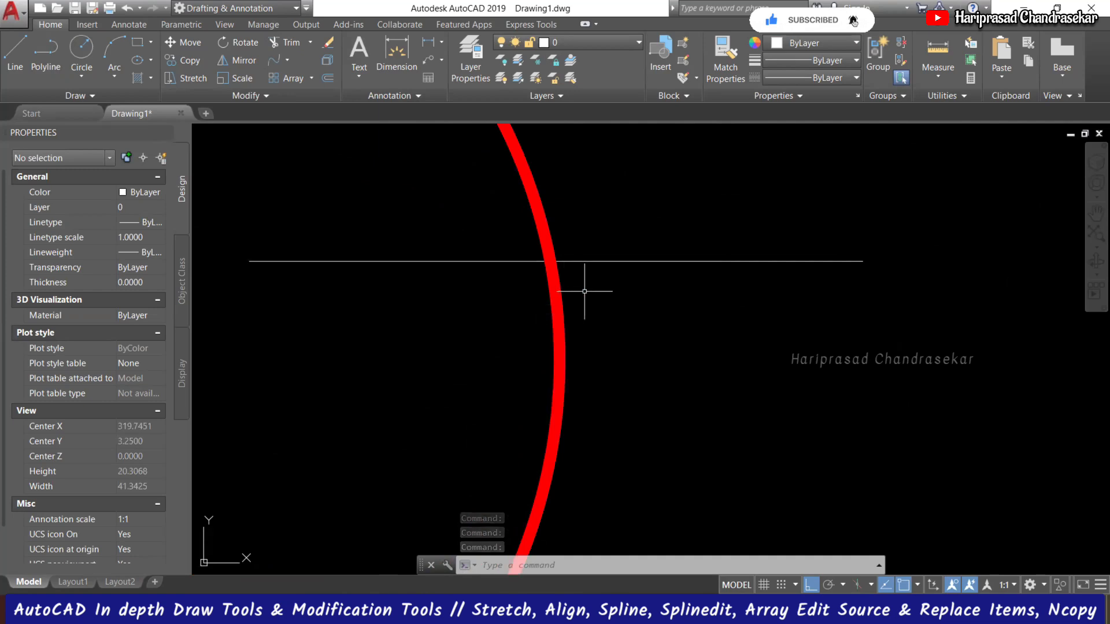
Step: Send the red polyline to the back of the draw order and check where it crosses the horizontal line
scroll(611, 326, "down", 2)
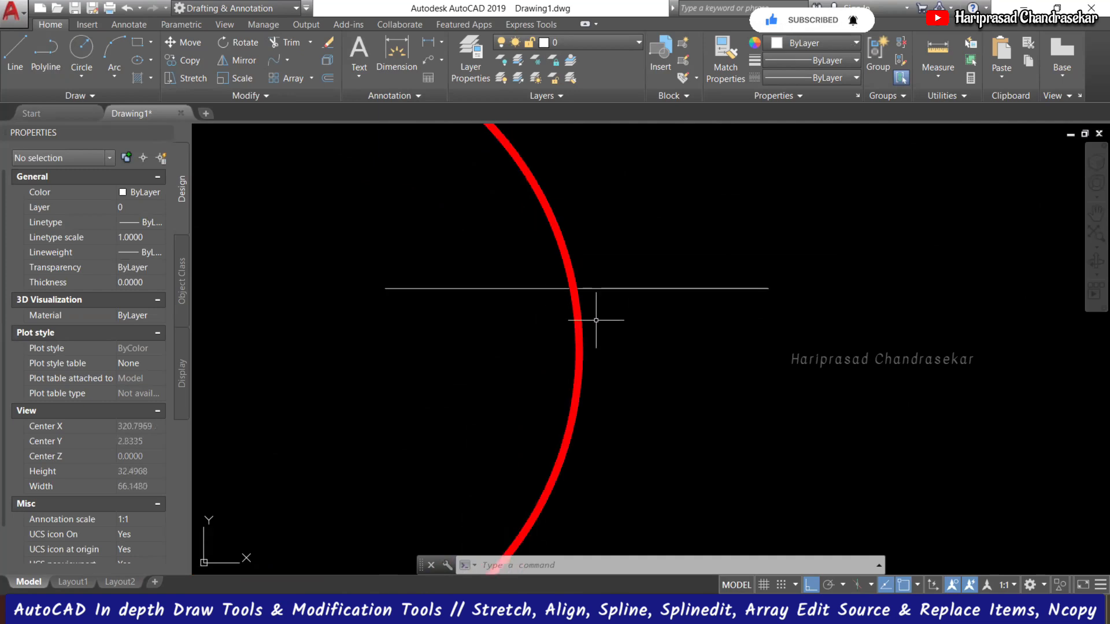
scroll(630, 289, "down", 2)
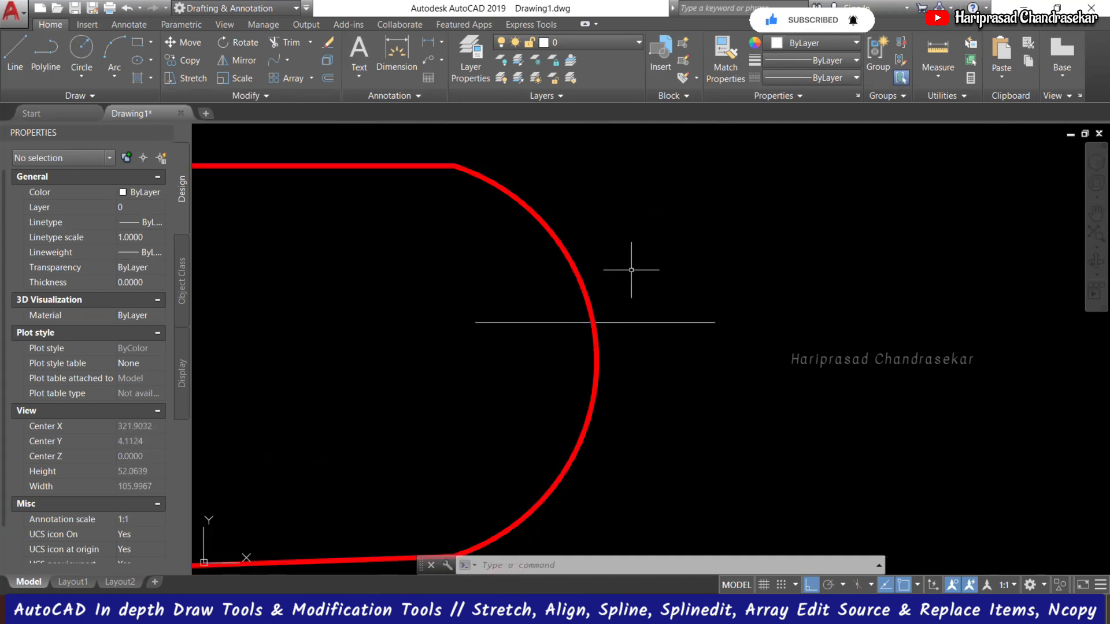
left_click(586, 292)
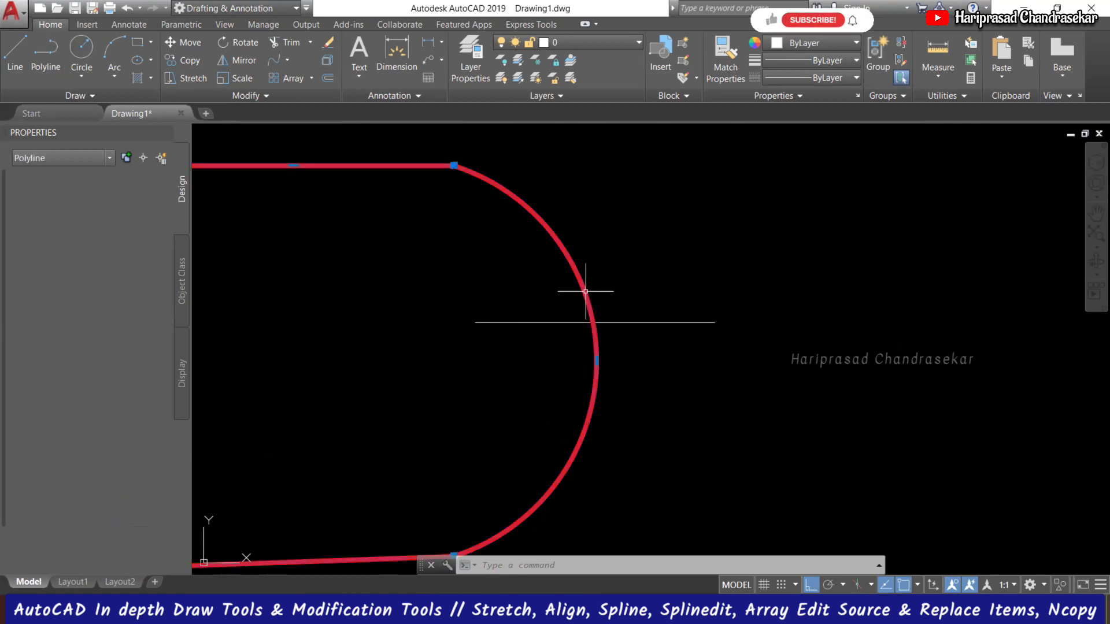
left_click(315, 96)
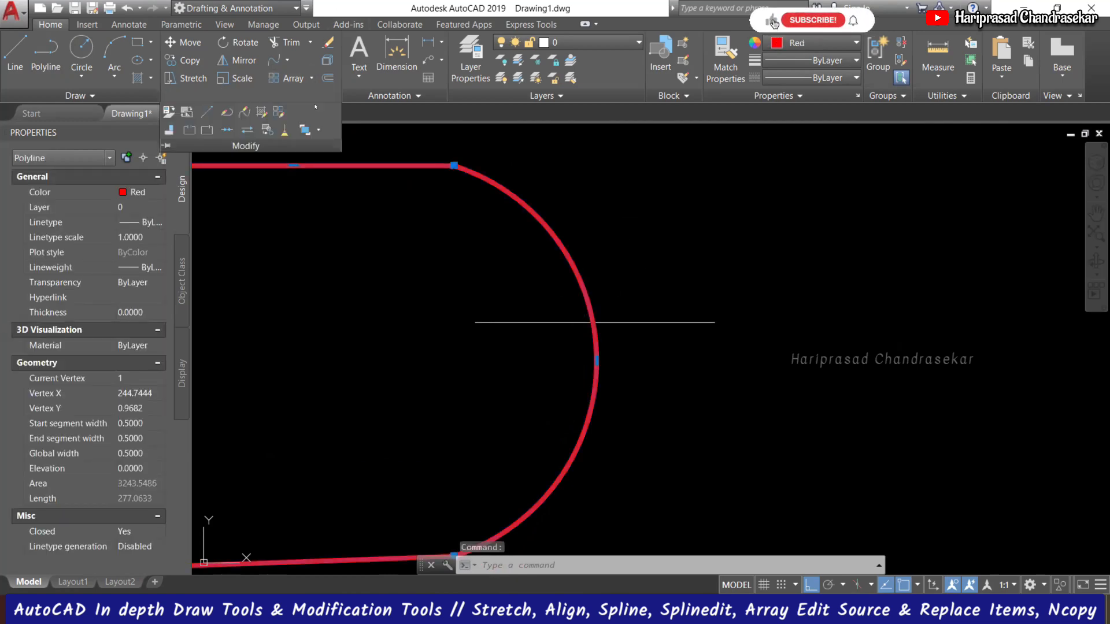
left_click(317, 128)
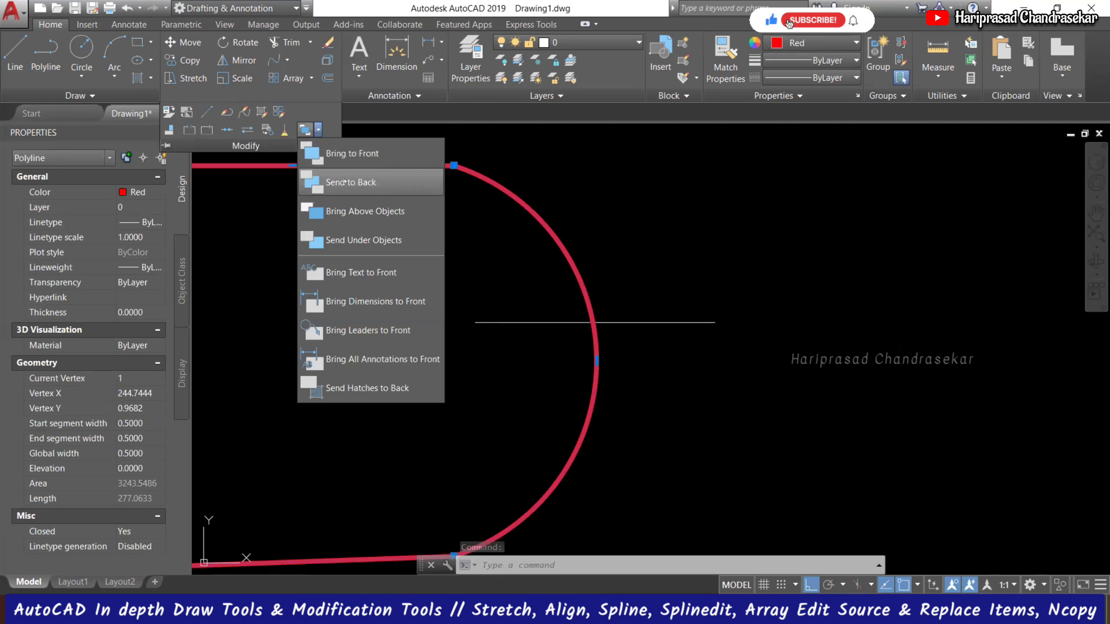
left_click(345, 183)
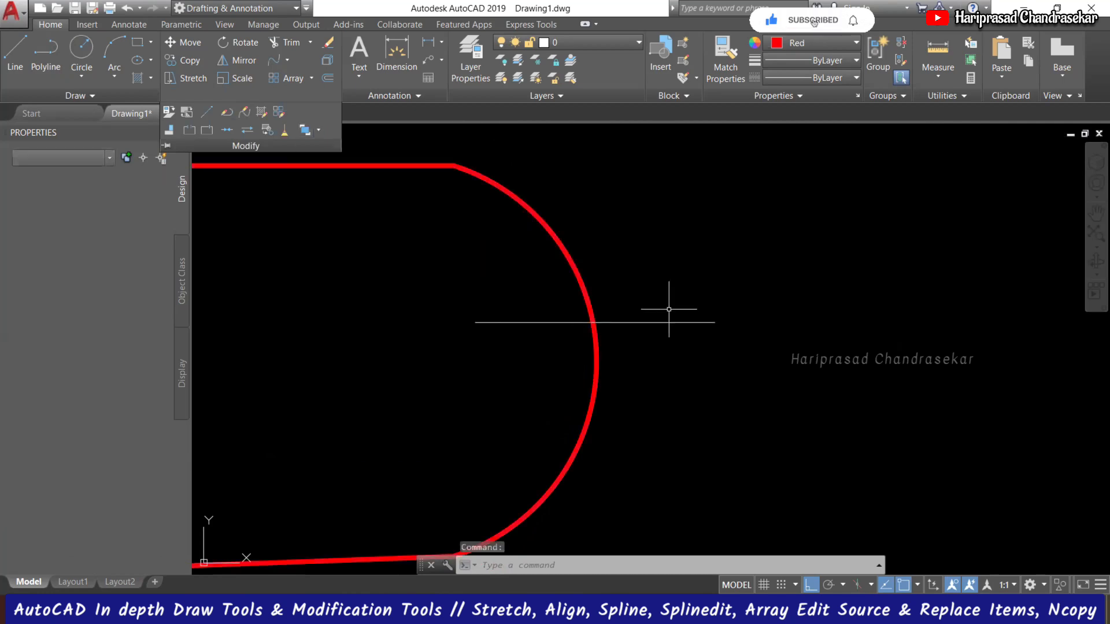
scroll(569, 324, "up", 3)
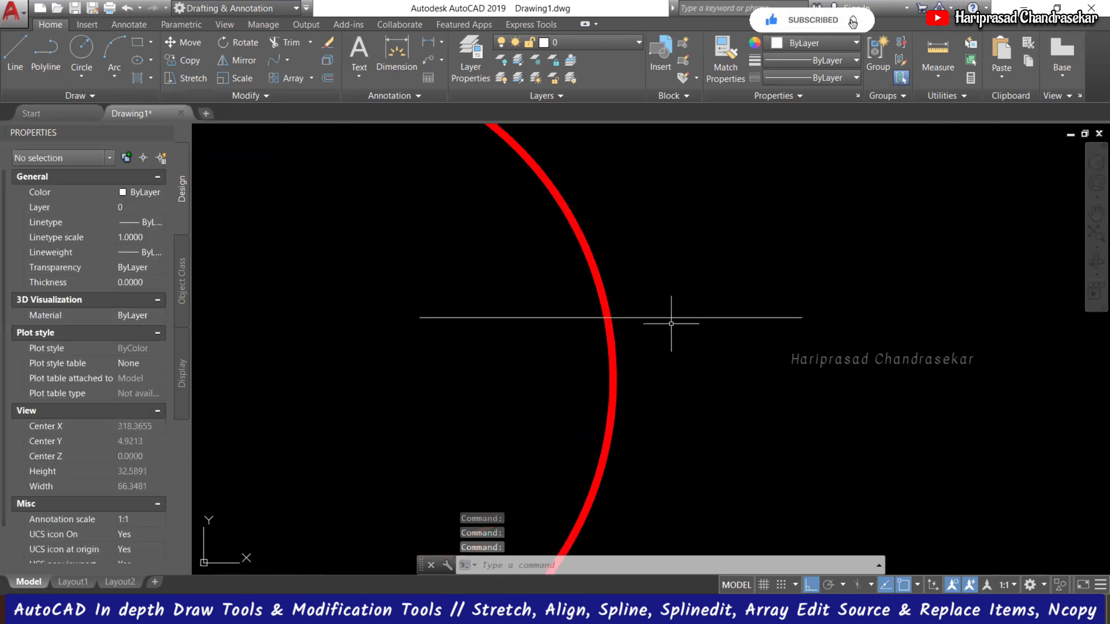
scroll(583, 299, "down", 3)
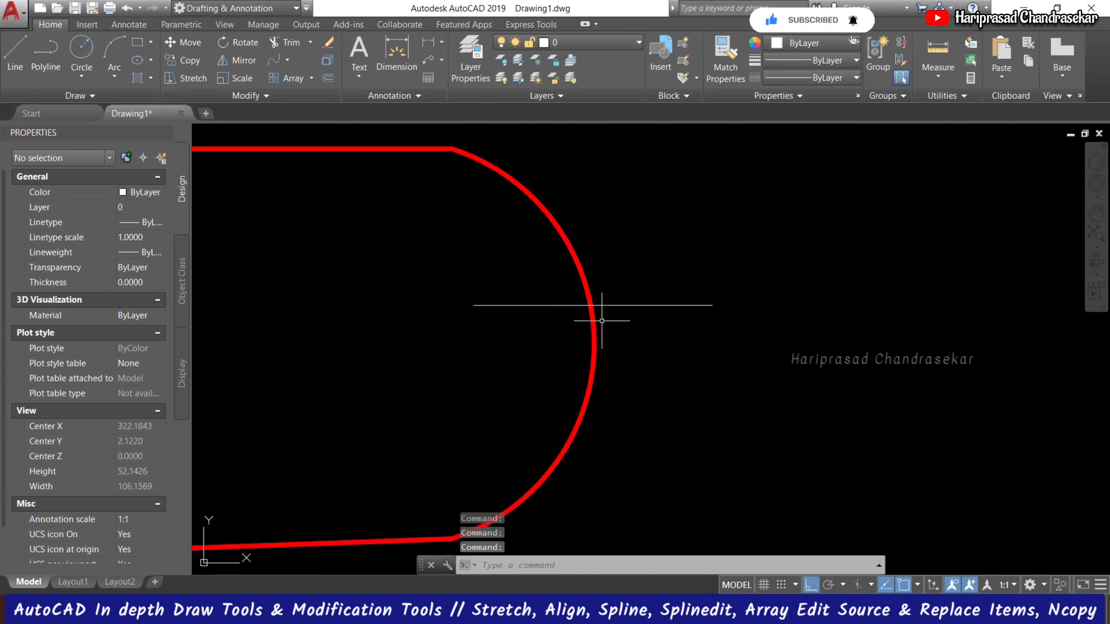
scroll(595, 318, "up", 4)
scroll(630, 233, "down", 4)
Step: Bring the red polyline to the front of the draw order again and clear the selection
left_click(594, 200)
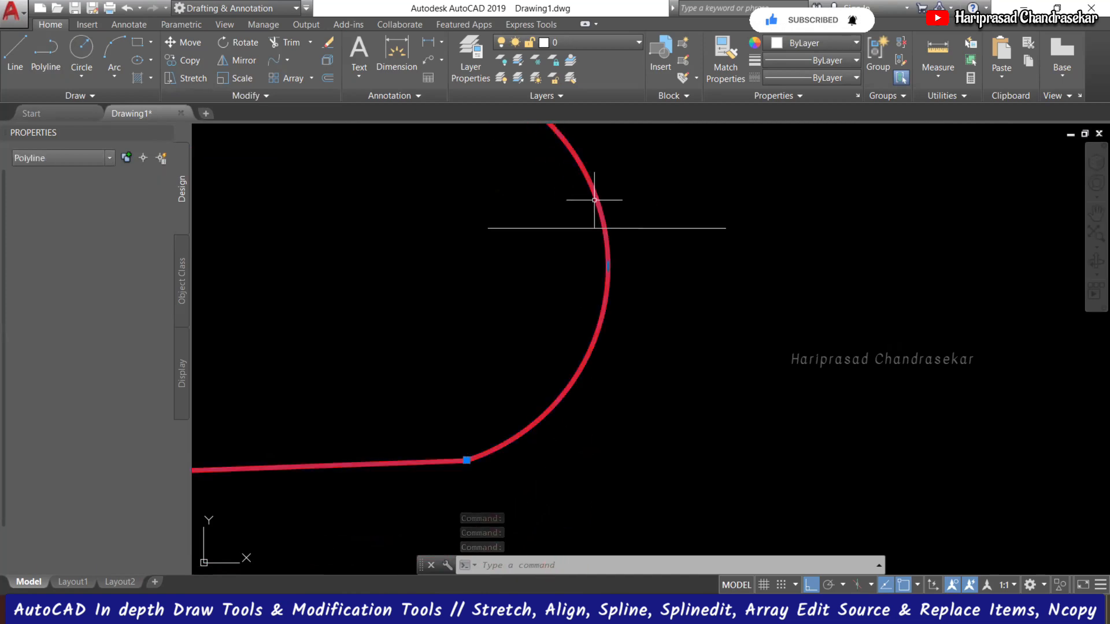
left_click(245, 96)
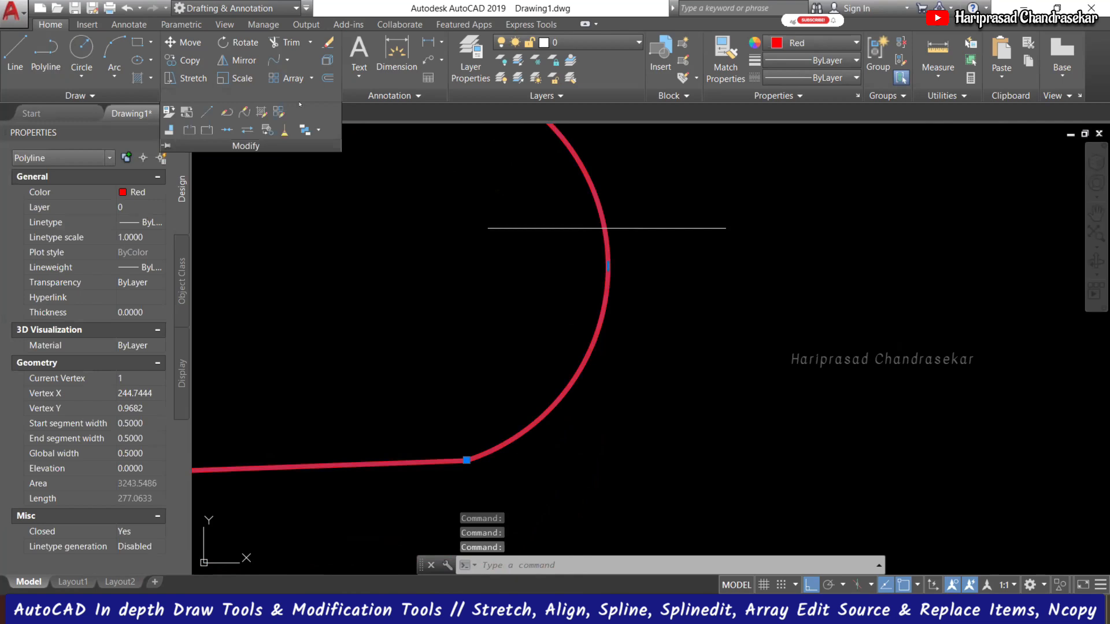
left_click(317, 128)
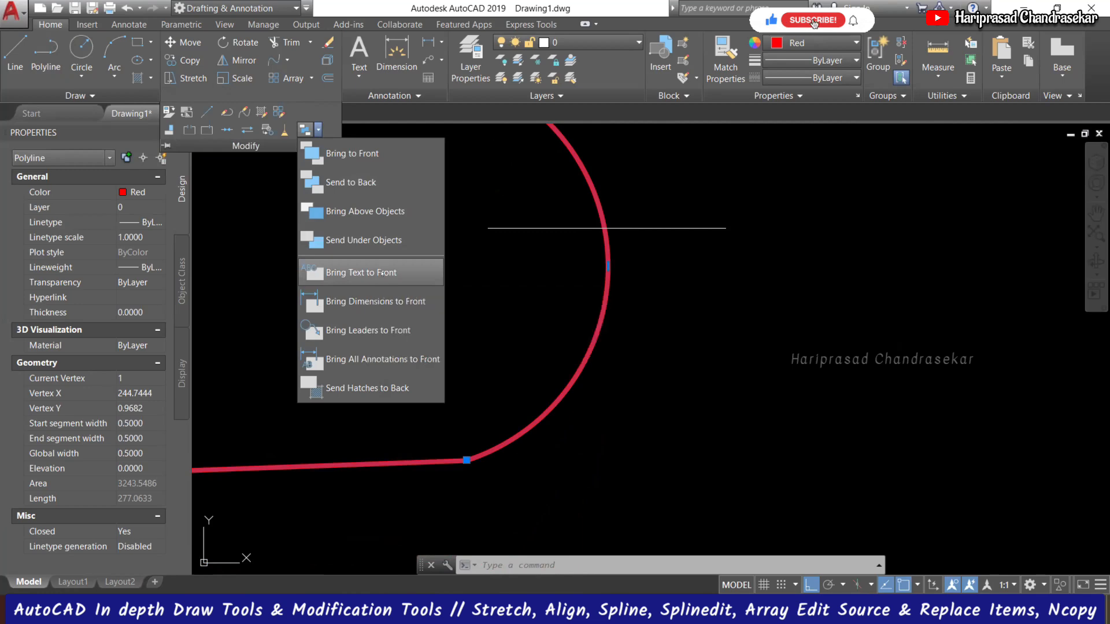
left_click(355, 153)
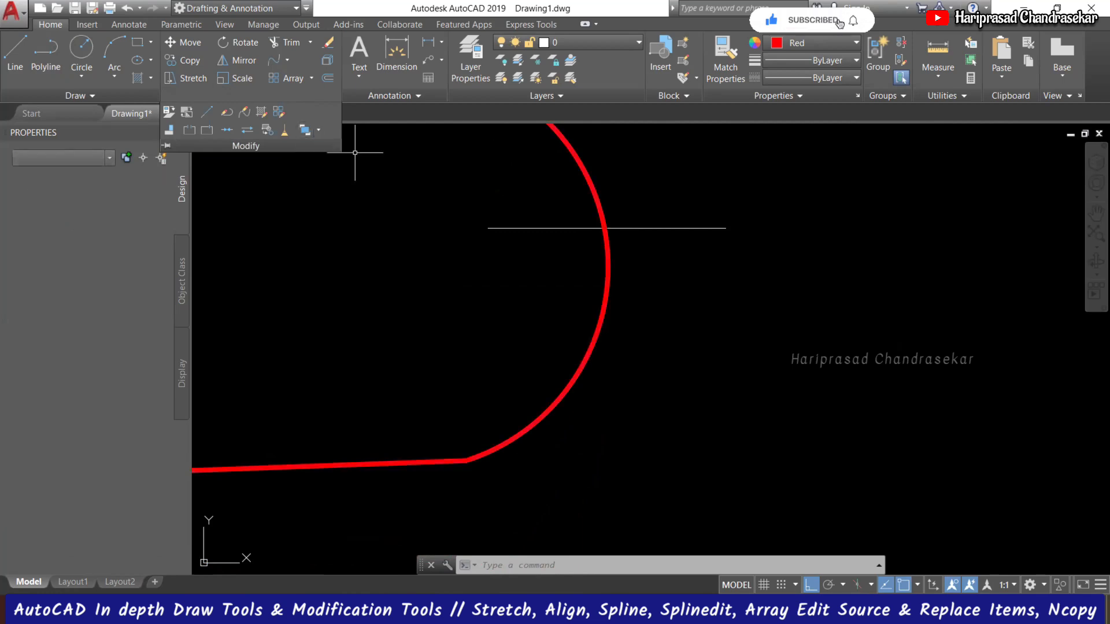
key("Escape")
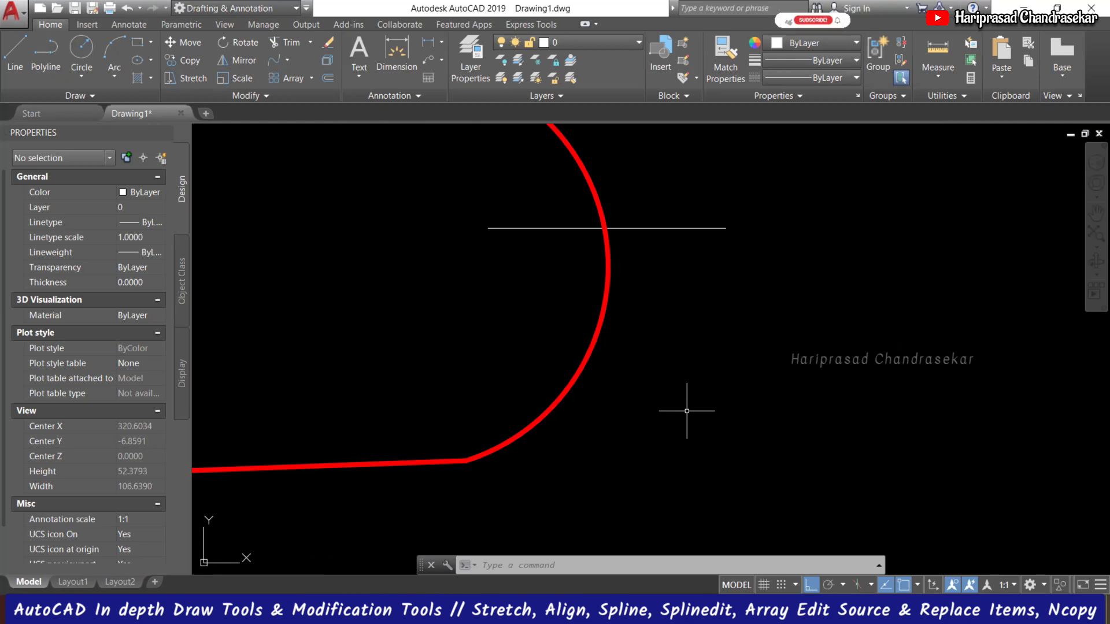
scroll(687, 411, "down", 4)
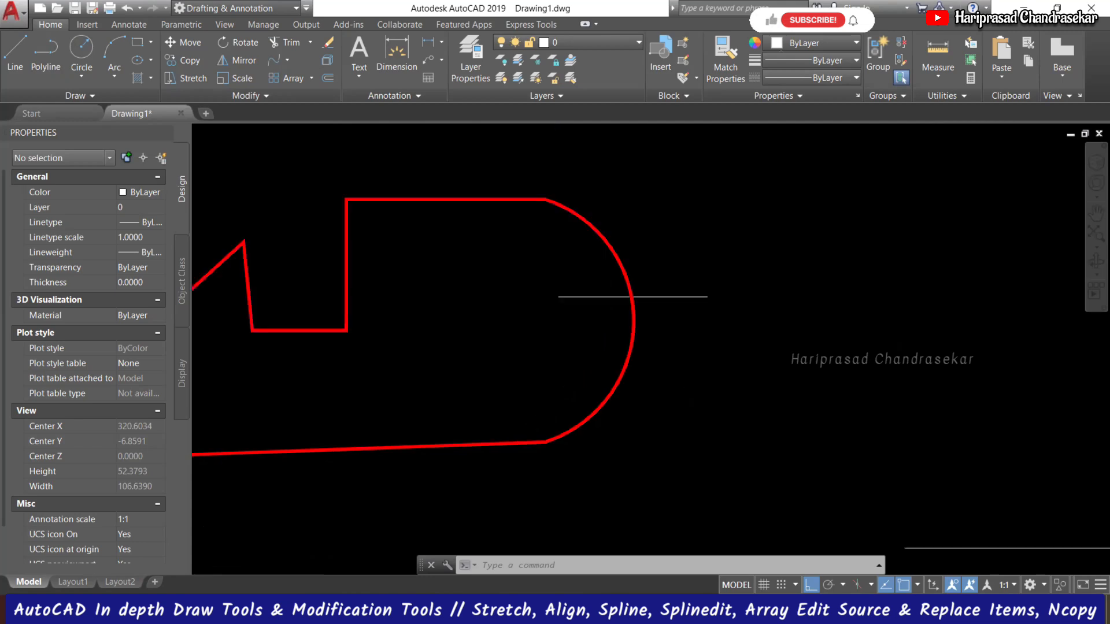
left_click(269, 95)
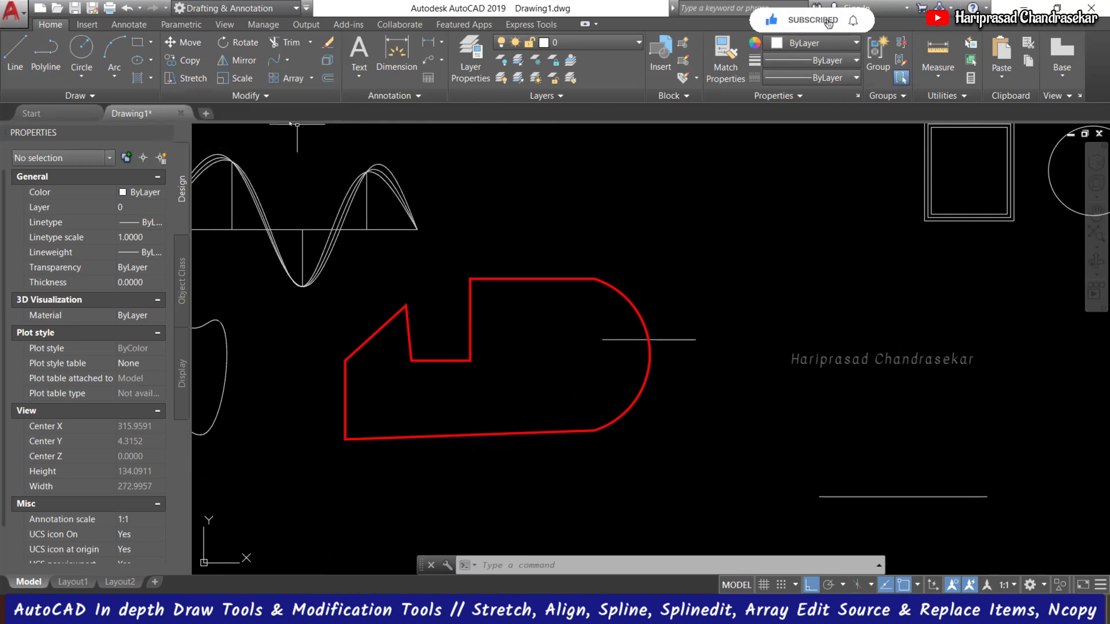
left_click(270, 96)
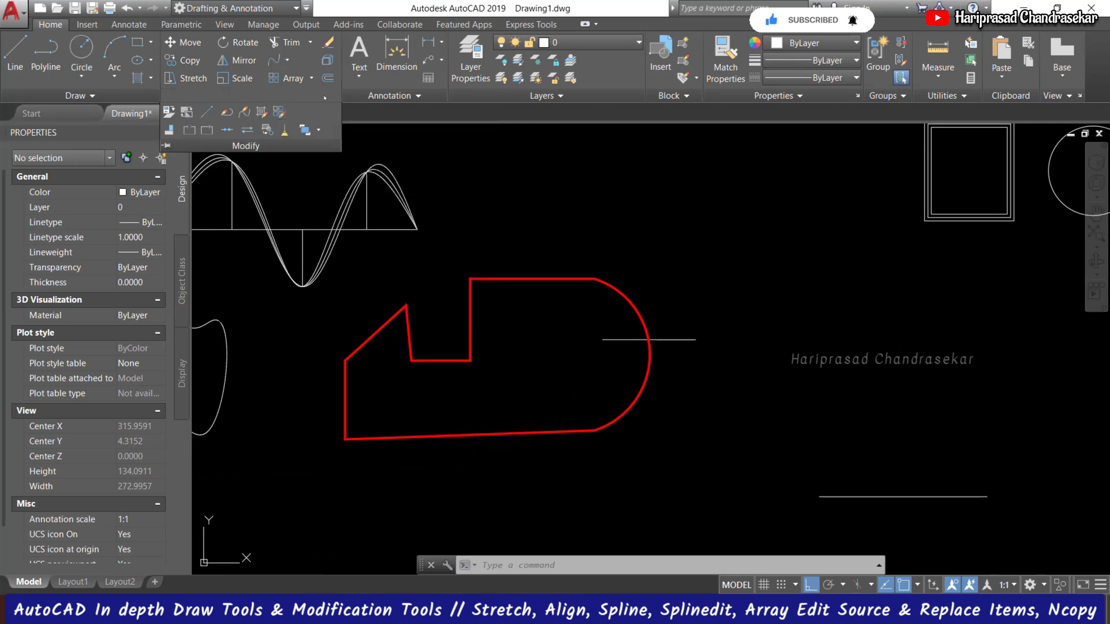
key("Escape")
key("Escape")
key("Escape")
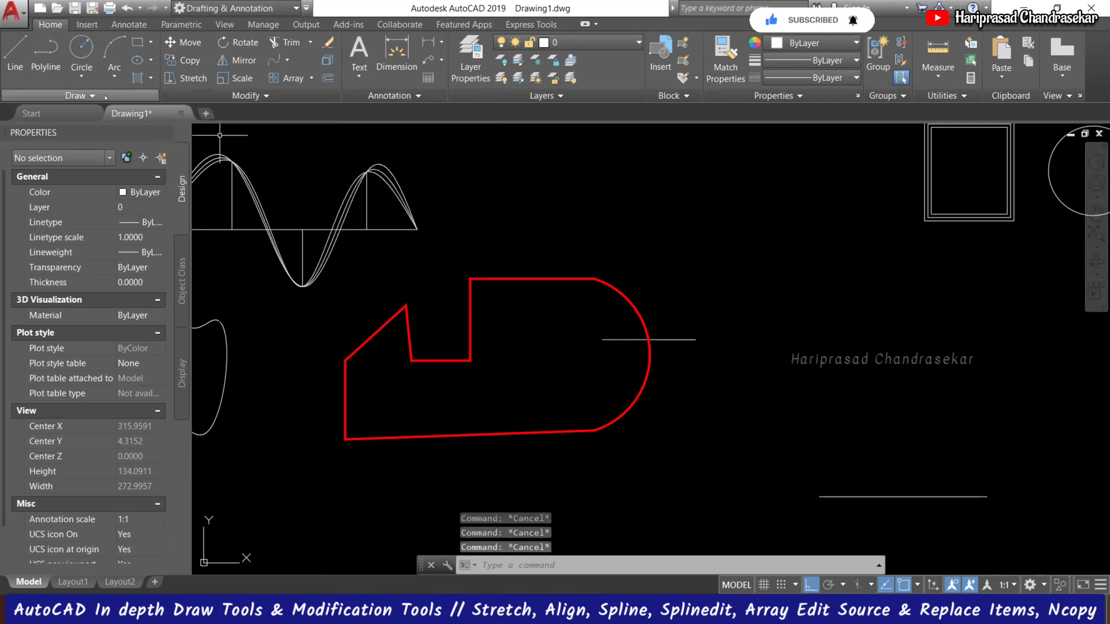
left_click(106, 96)
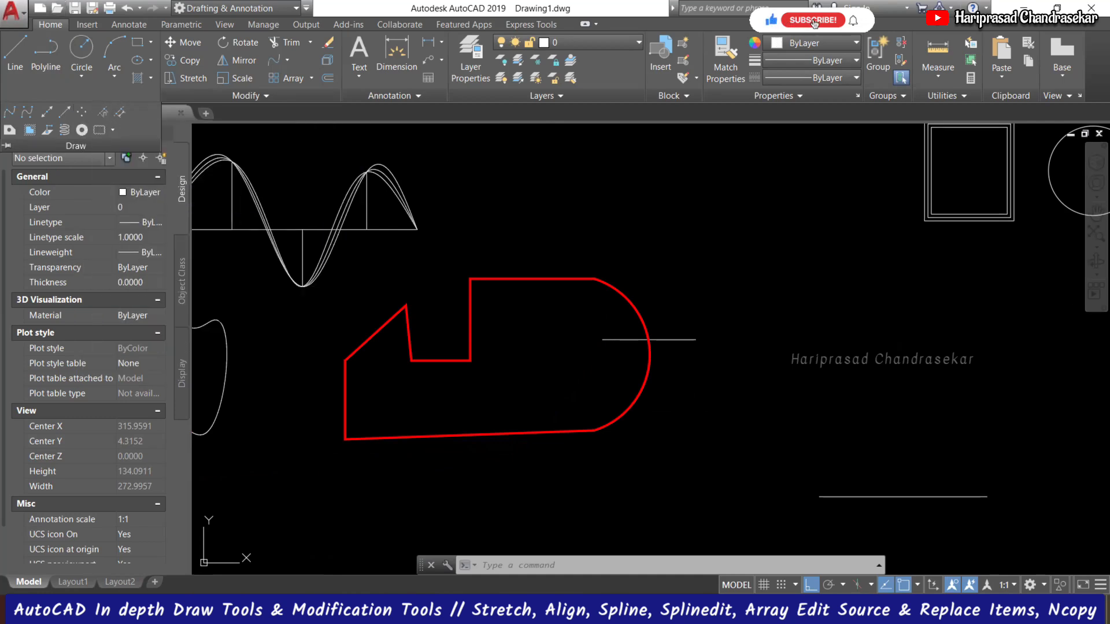
key("Escape")
key("Escape")
scroll(815, 326, "down", 3)
scroll(855, 389, "up", 3)
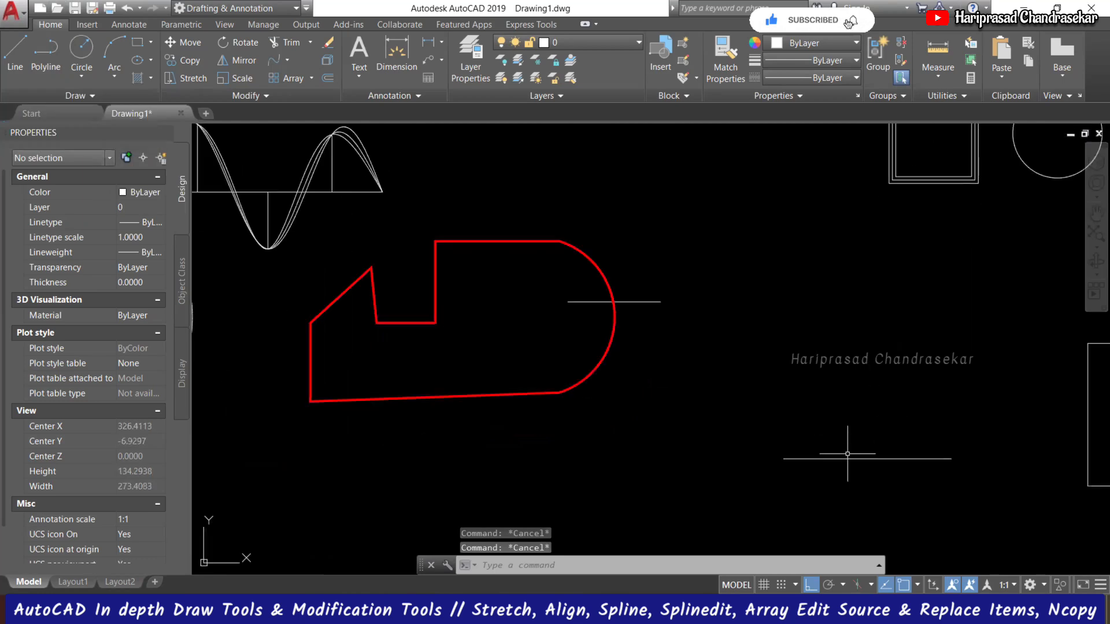
Step: Divide the separate horizontal line below and right of the red polyline into 10 segments
left_click(849, 455)
left_click(837, 465)
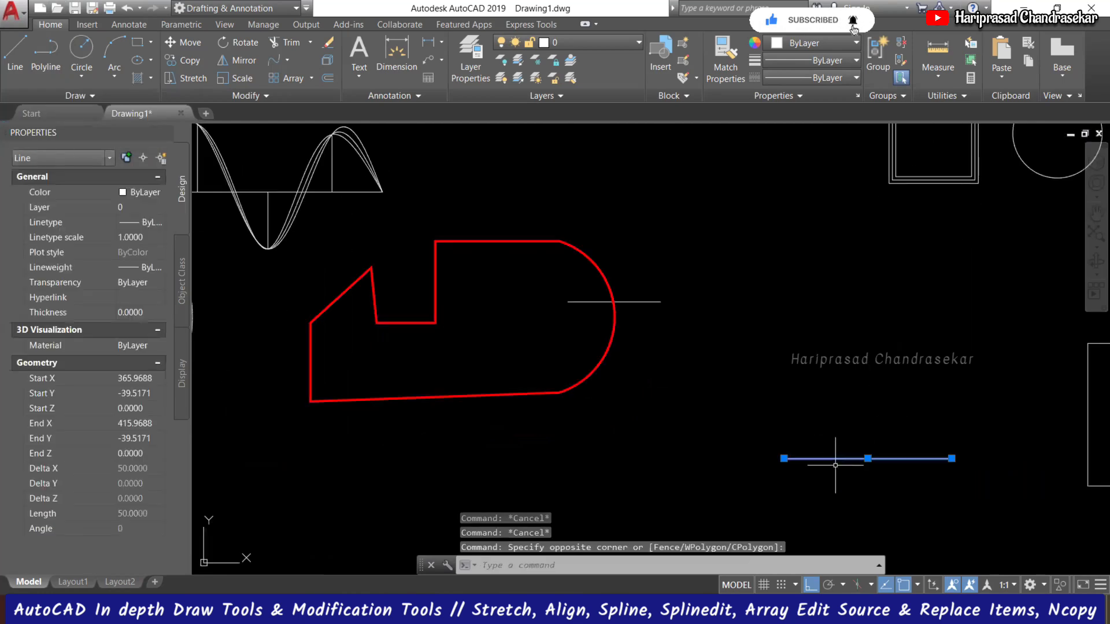
type("di")
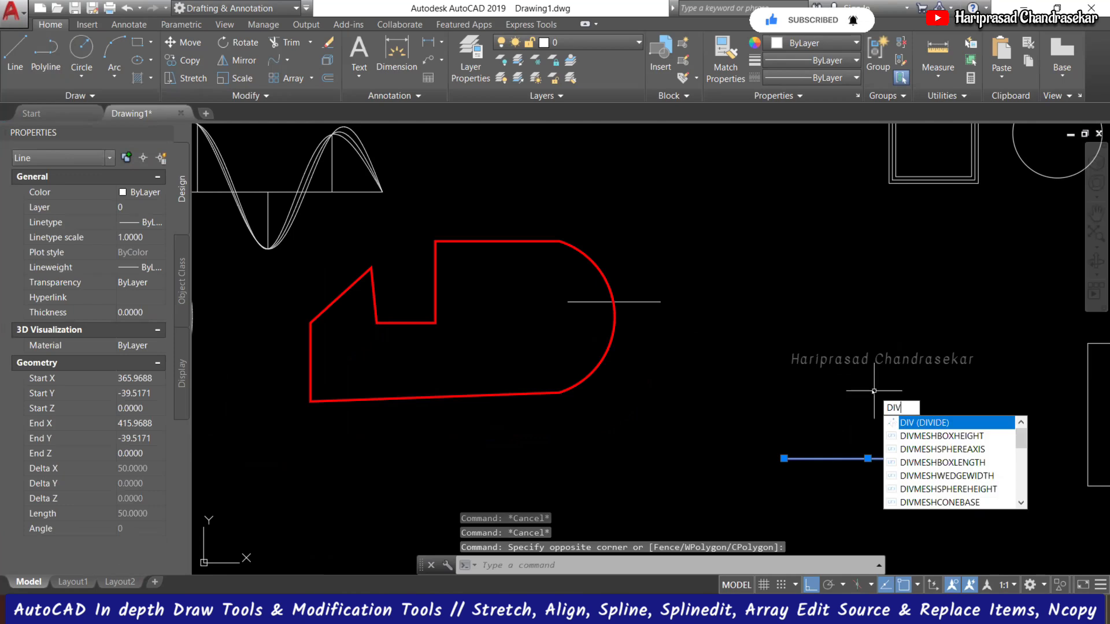
key("Return")
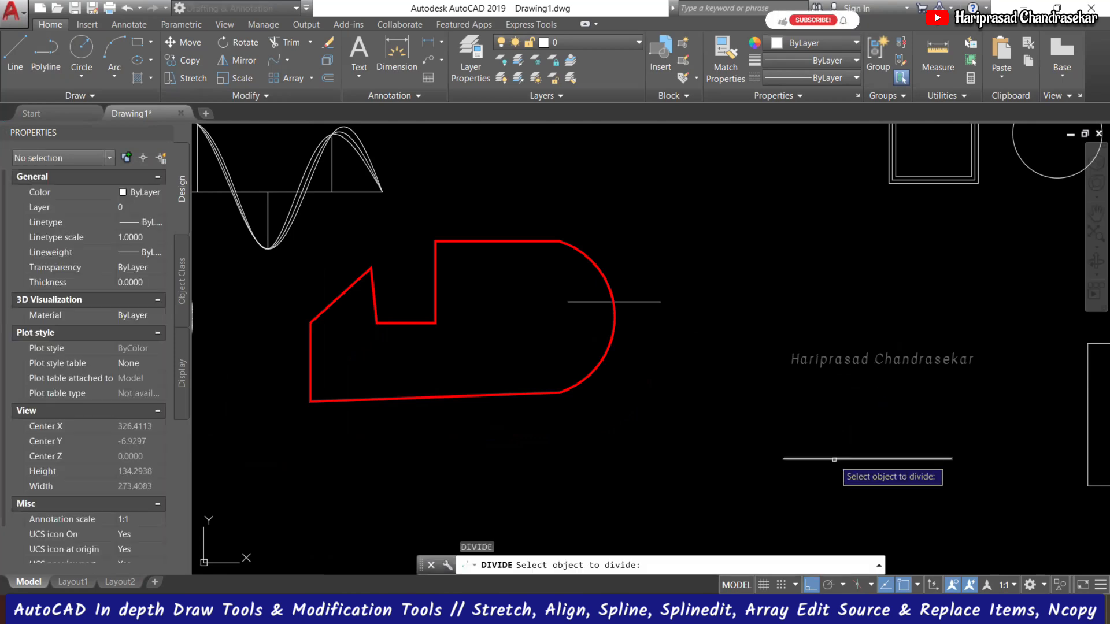
left_click(826, 459)
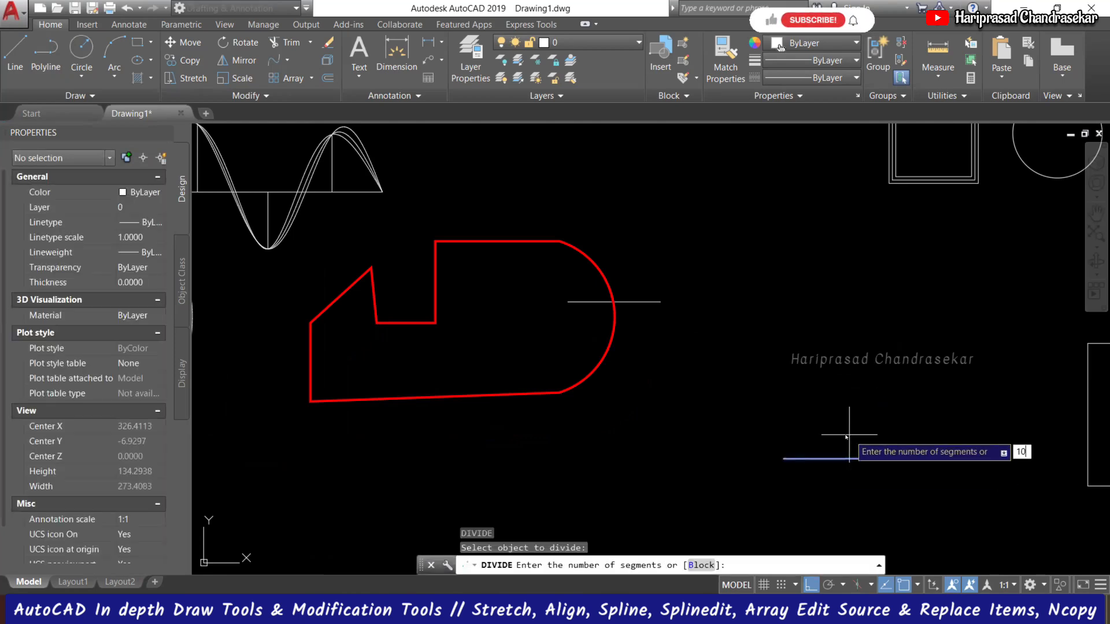
type("10")
key("Return")
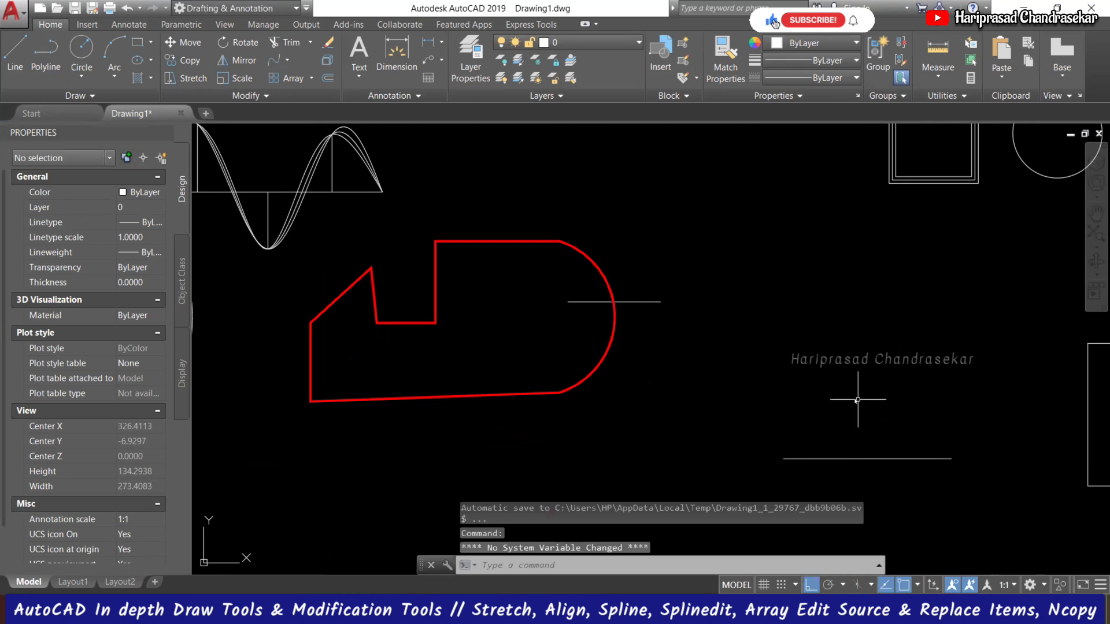
Step: Set the point style to the X mark so the division points on the line show
type("ptype")
key("Return")
left_click(538, 220)
key("Return")
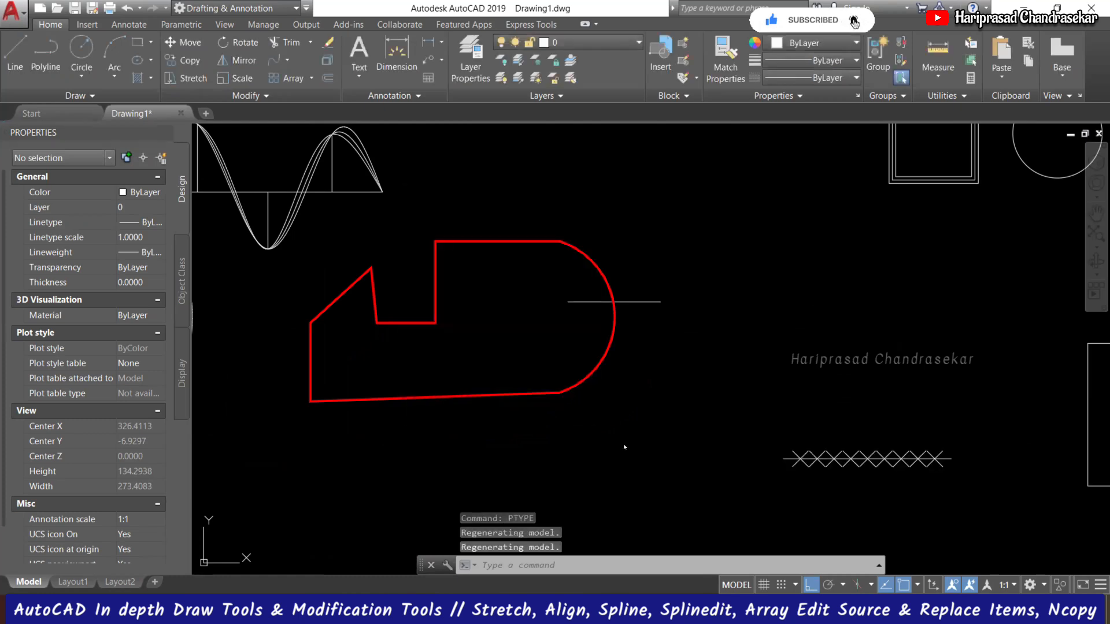
Step: Change the point style to a circled X with a point size of 2% relative to the screen, and inspect the division points
scroll(857, 478, "up", 2)
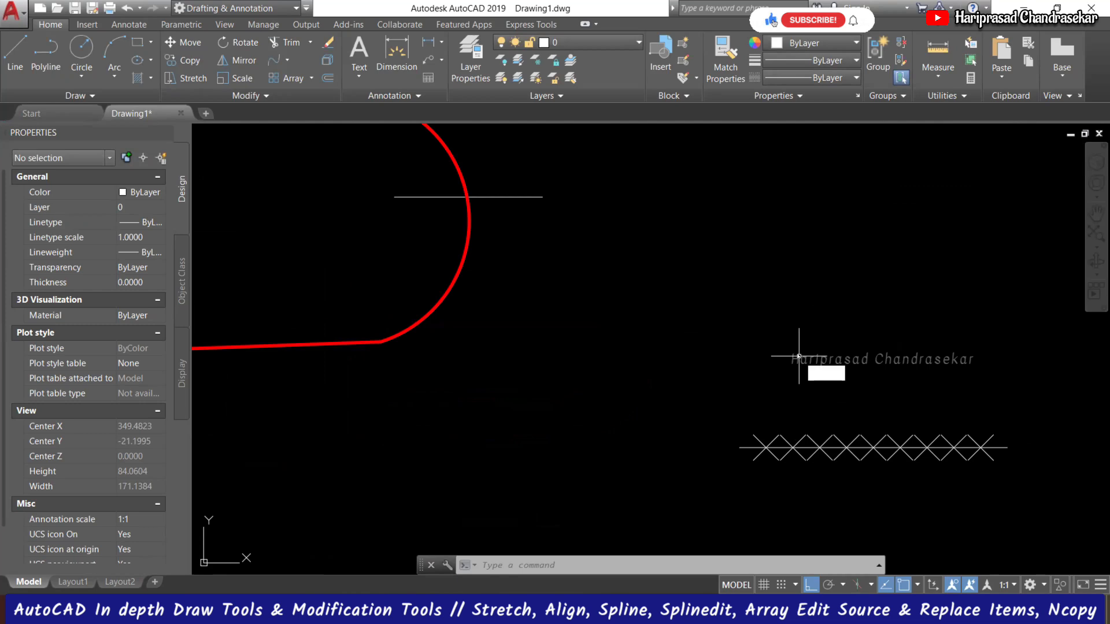
key("Return")
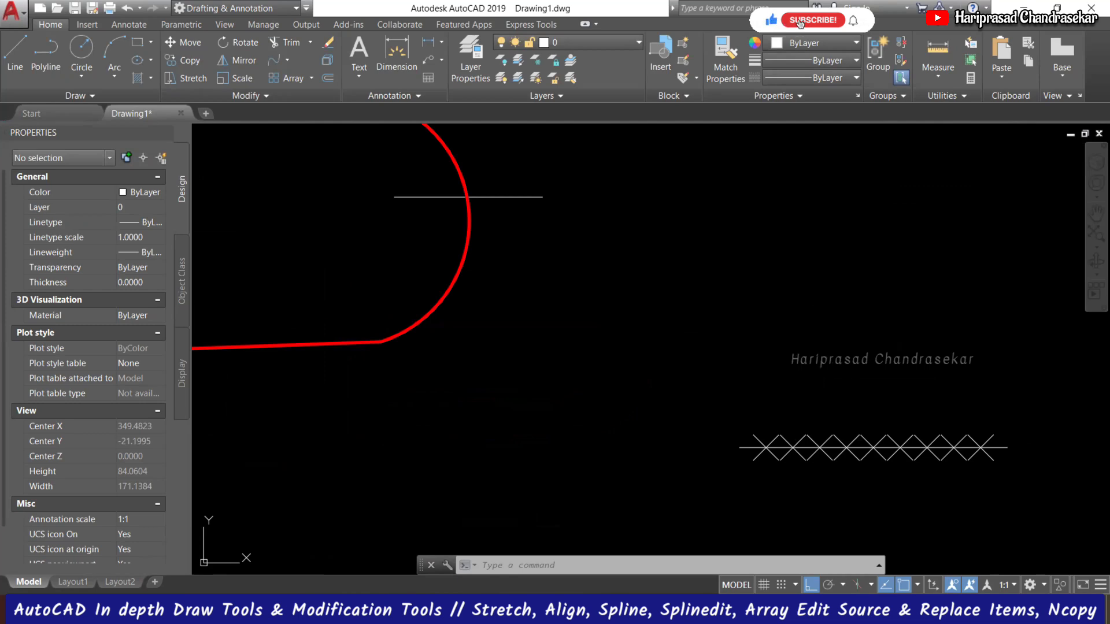
left_click(526, 250)
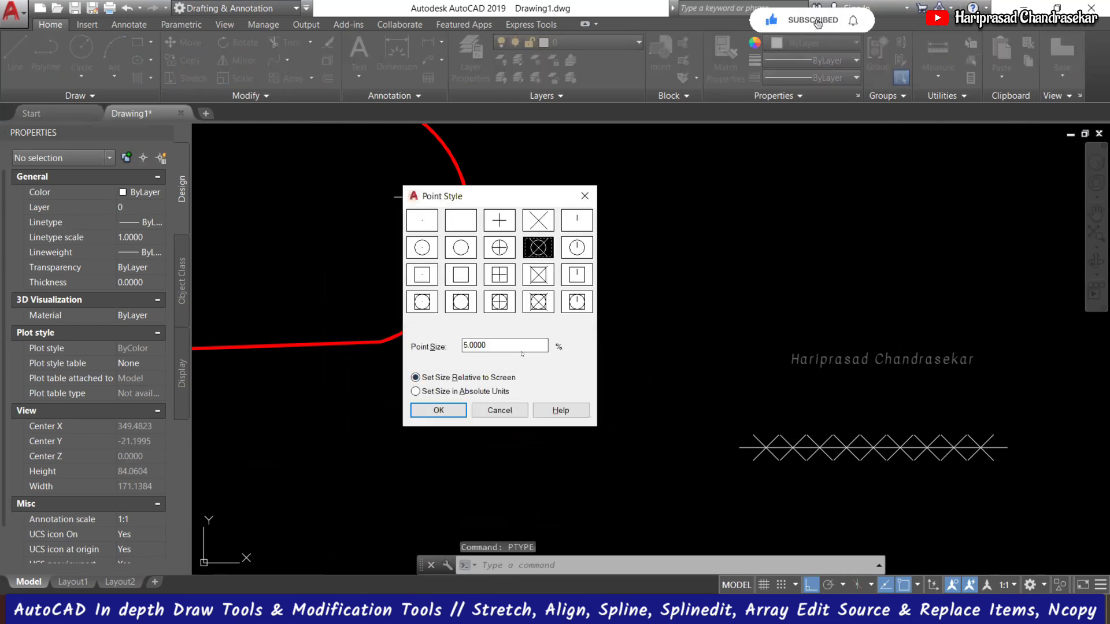
left_click(438, 410)
scroll(787, 470, "up", 4)
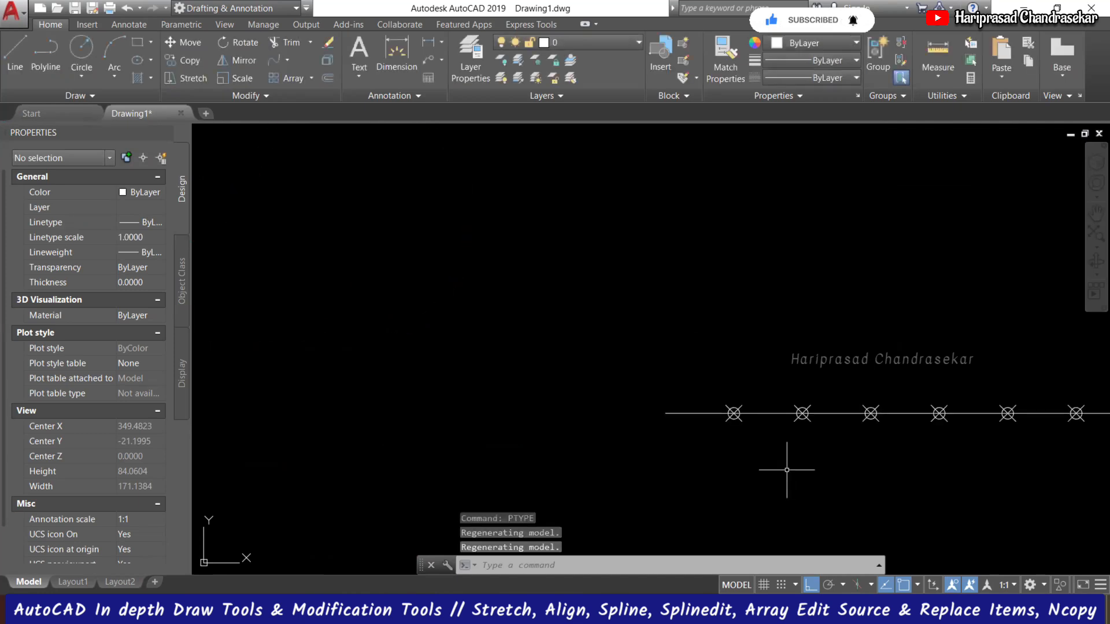
scroll(713, 440, "up", 2)
scroll(607, 414, "down", 5)
scroll(622, 423, "up", 3)
scroll(622, 423, "down", 2)
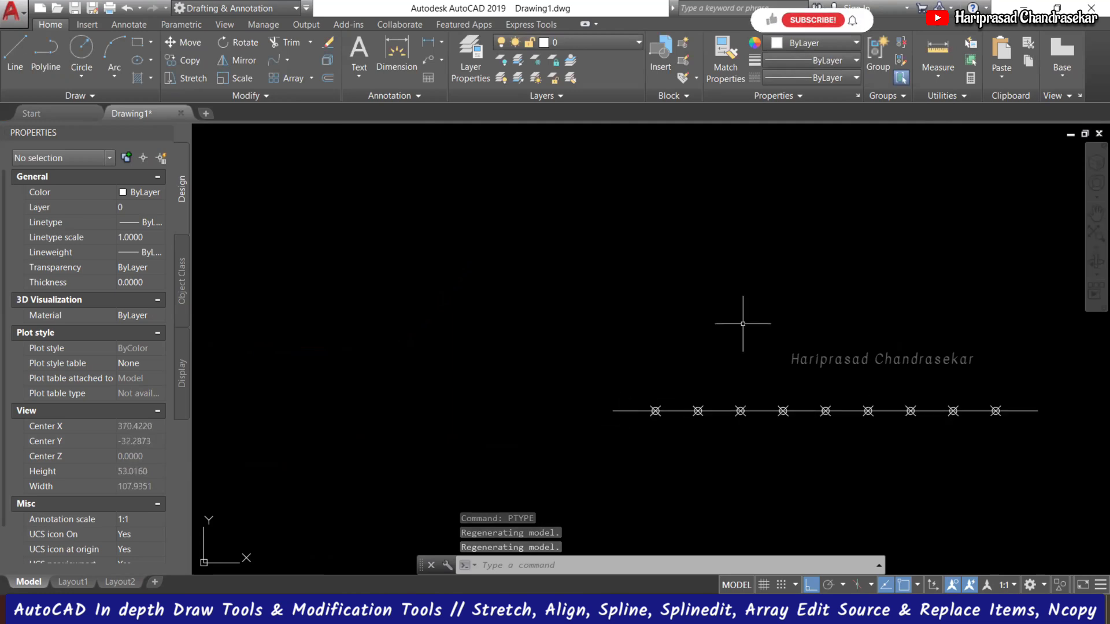
type("pt")
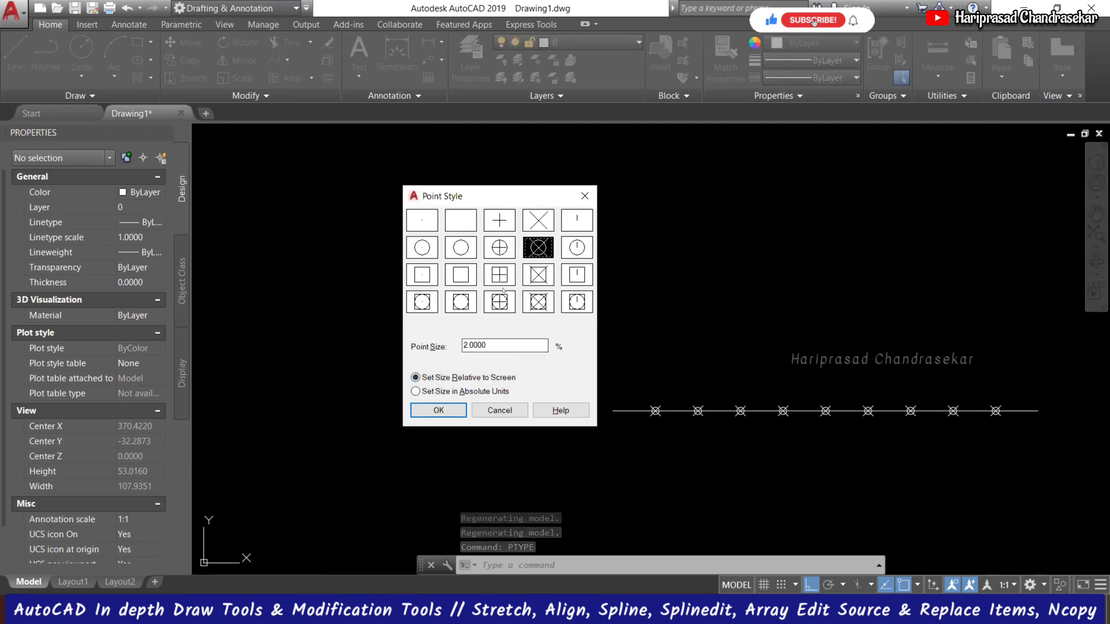
left_click(507, 408)
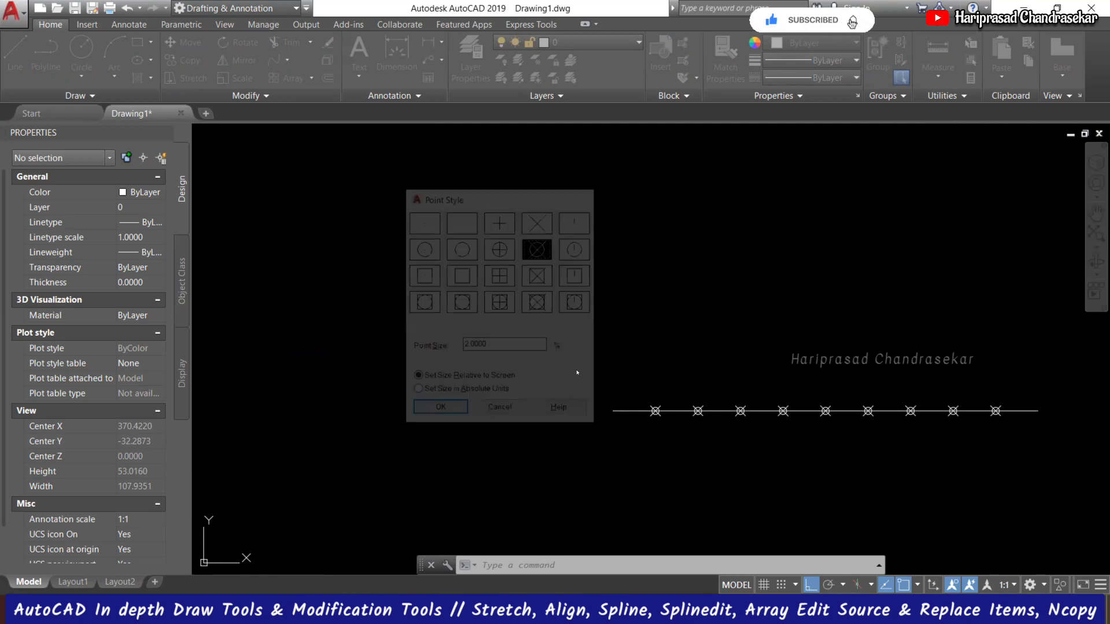
key("Escape")
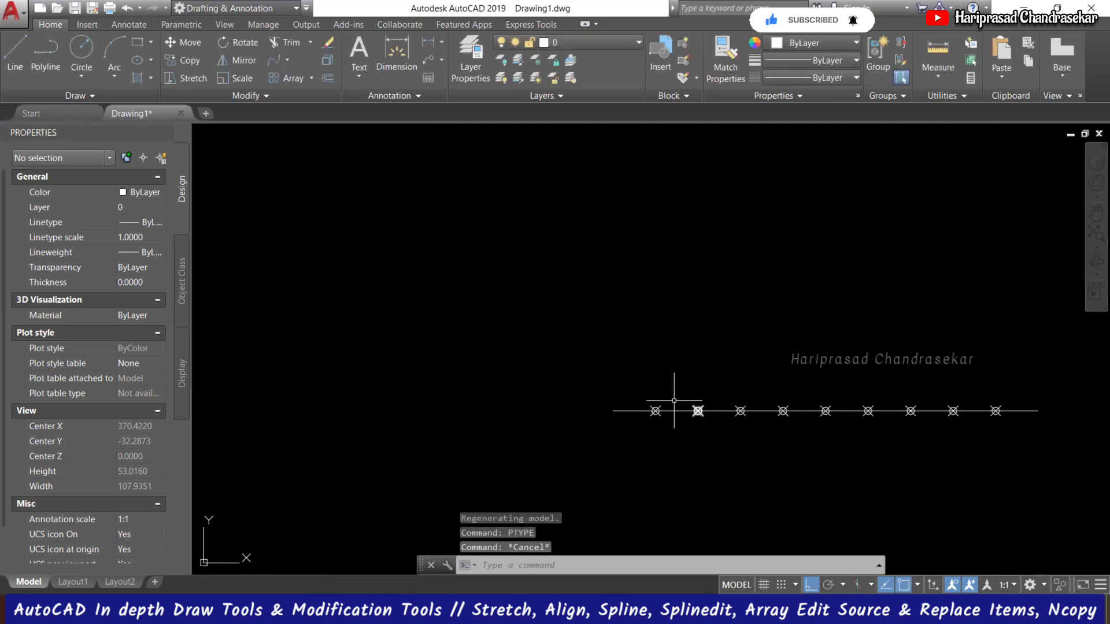
key("Escape")
Step: Set the point style to the blank mark to hide the division points, and select the divided line
type("ptype")
key("Return")
left_click(458, 229)
left_click(438, 410)
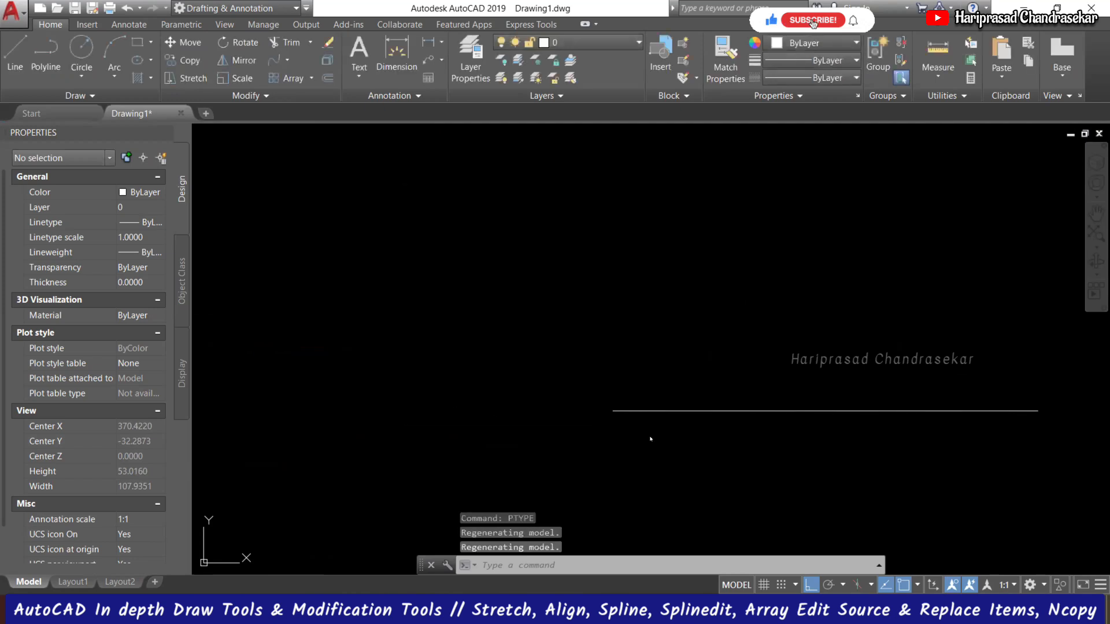
left_click(721, 409)
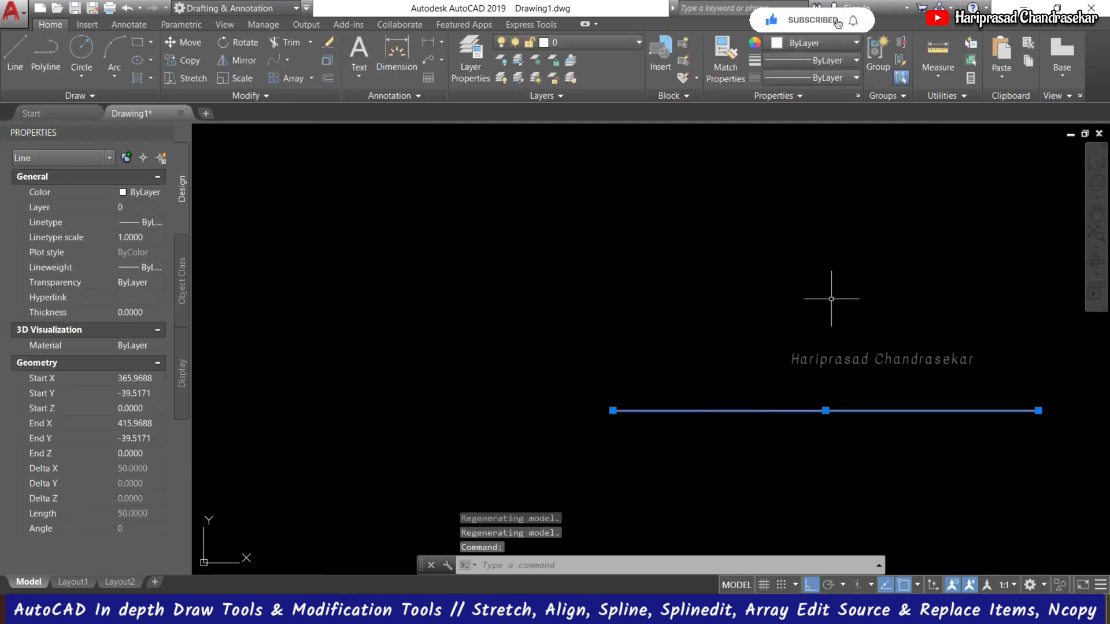
Step: Set the point style to the X mark and inspect the division points along the horizontal line
type("ptype")
key("Return")
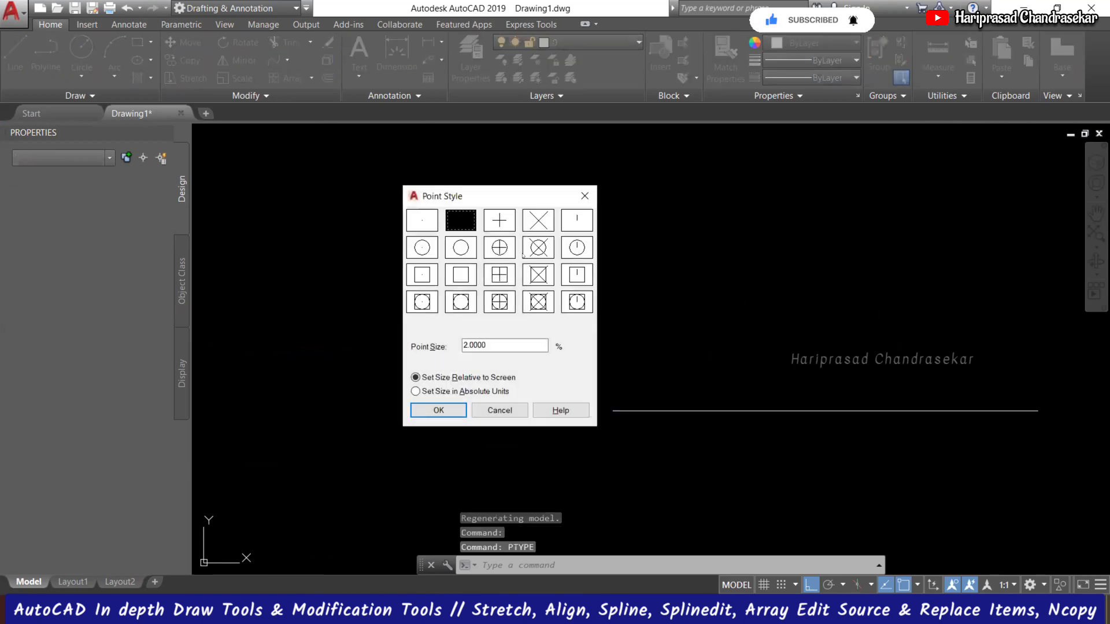
left_click(538, 220)
left_click(438, 410)
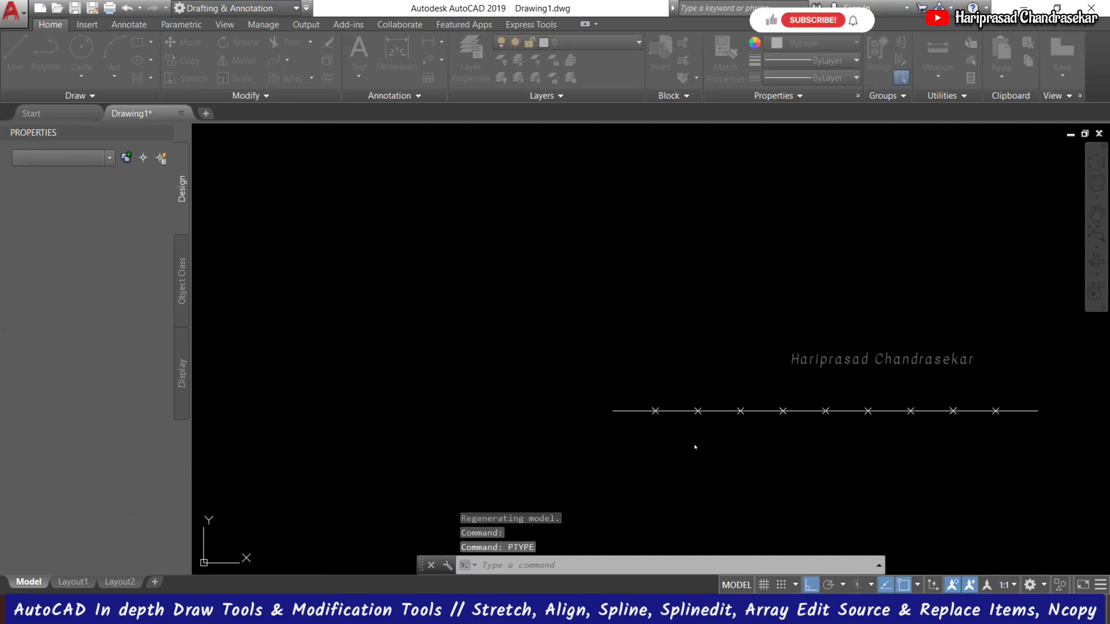
scroll(794, 322, "down", 2)
scroll(785, 322, "down", 2)
scroll(777, 280, "up", 5)
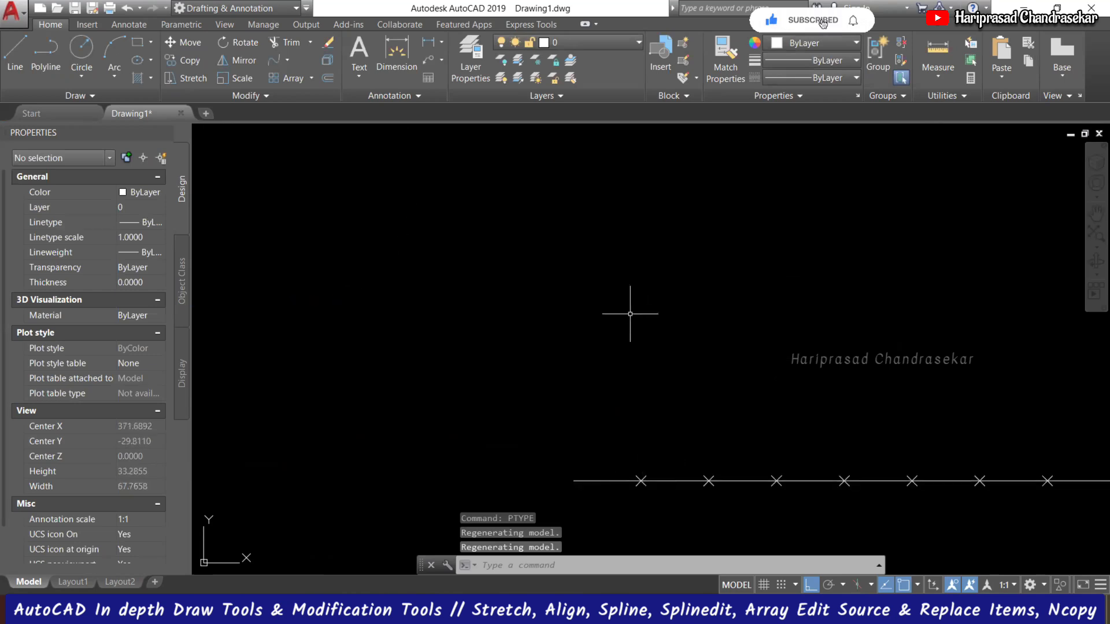
scroll(630, 313, "down", 2)
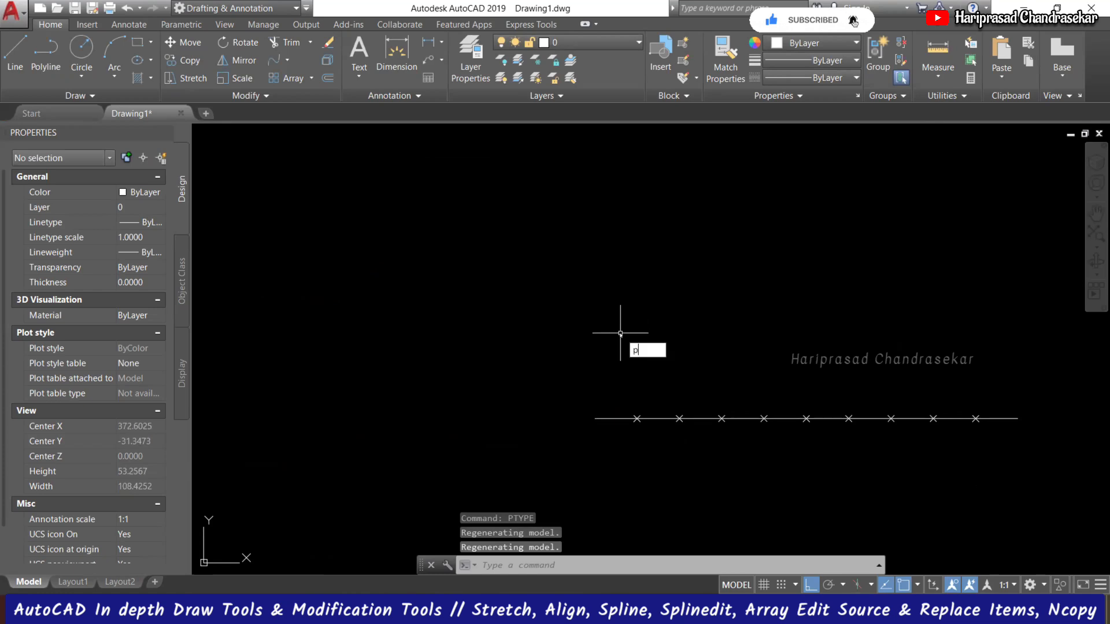
Step: Switch the point style back to the blank mark to hide the division points
key("Down")
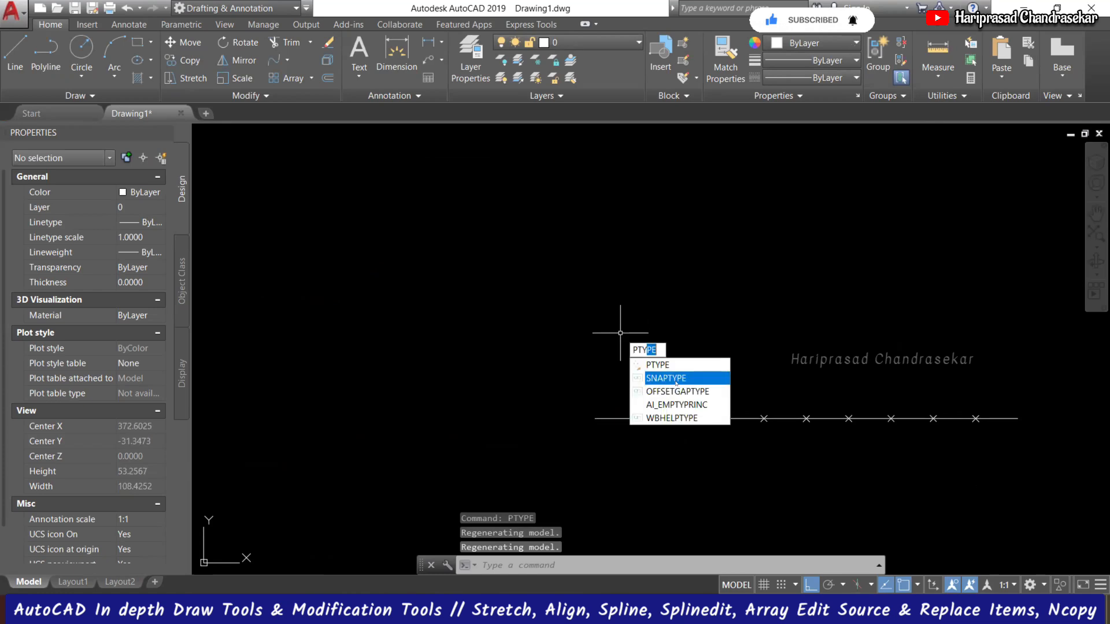
key("Up")
key("Return")
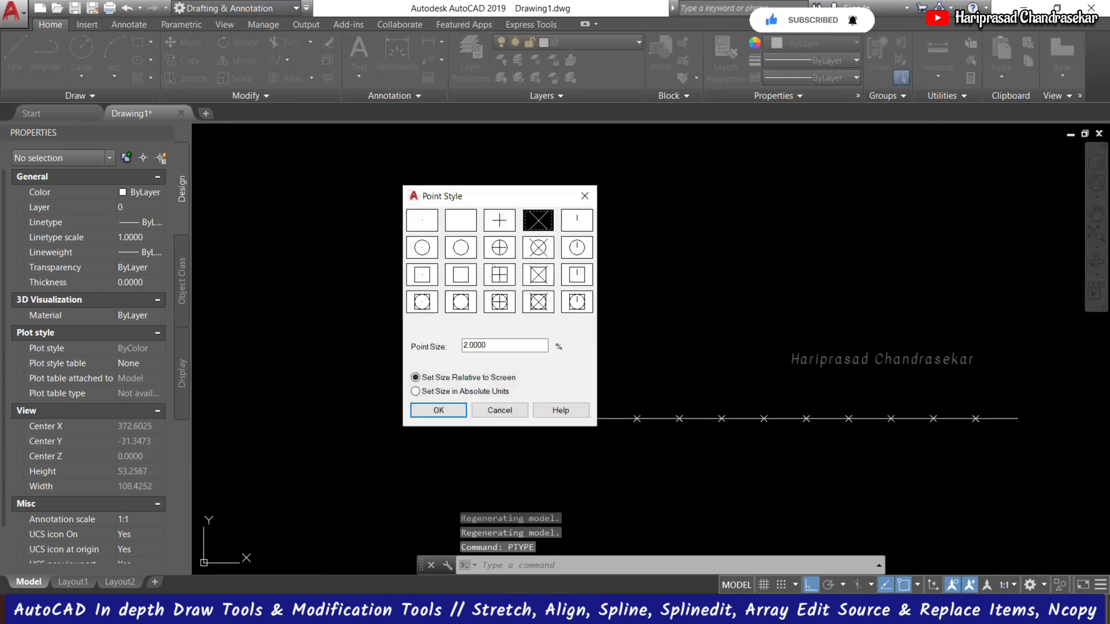
left_click(460, 220)
left_click(439, 410)
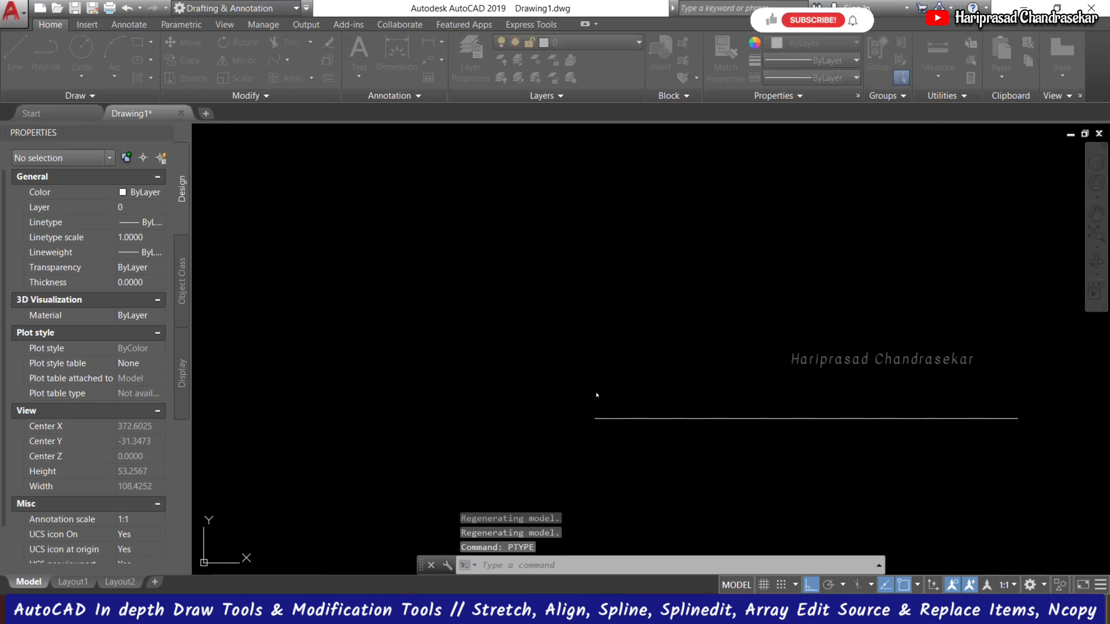
Step: Measure the separate horizontal line below and right of the red polyline with a segment length of 20
scroll(682, 364, "down", 3)
scroll(834, 471, "down", 2)
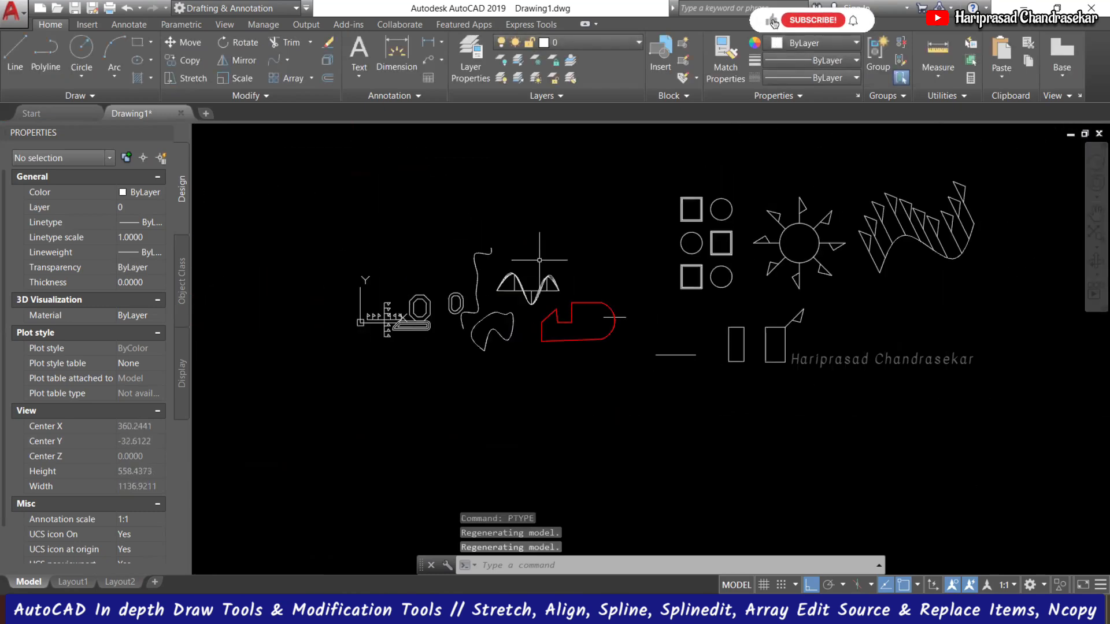
left_click(131, 95)
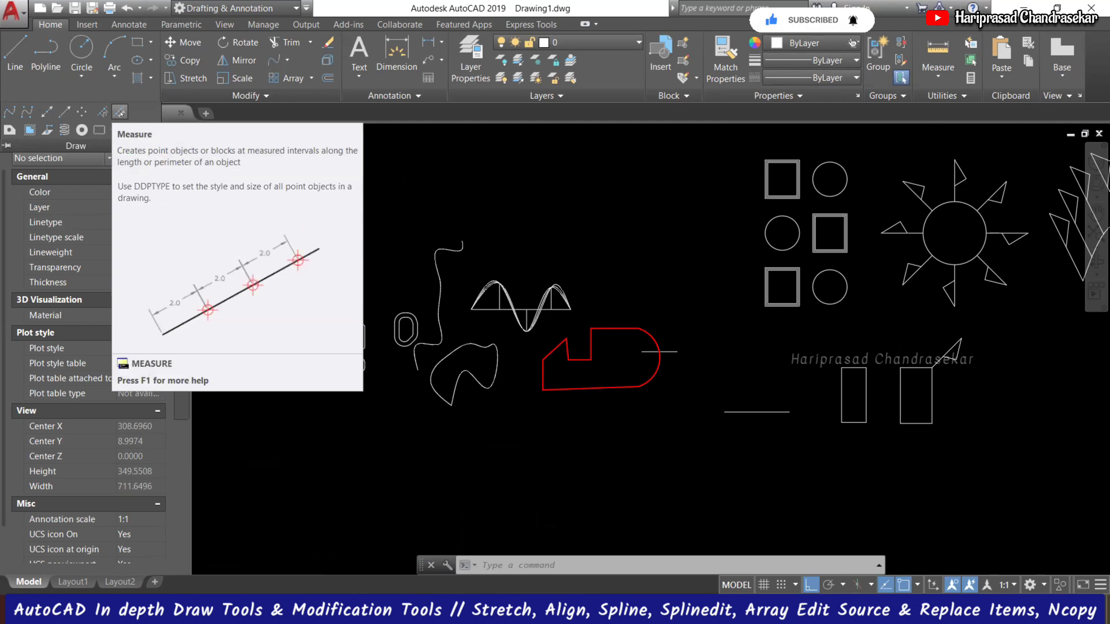
left_click(120, 112)
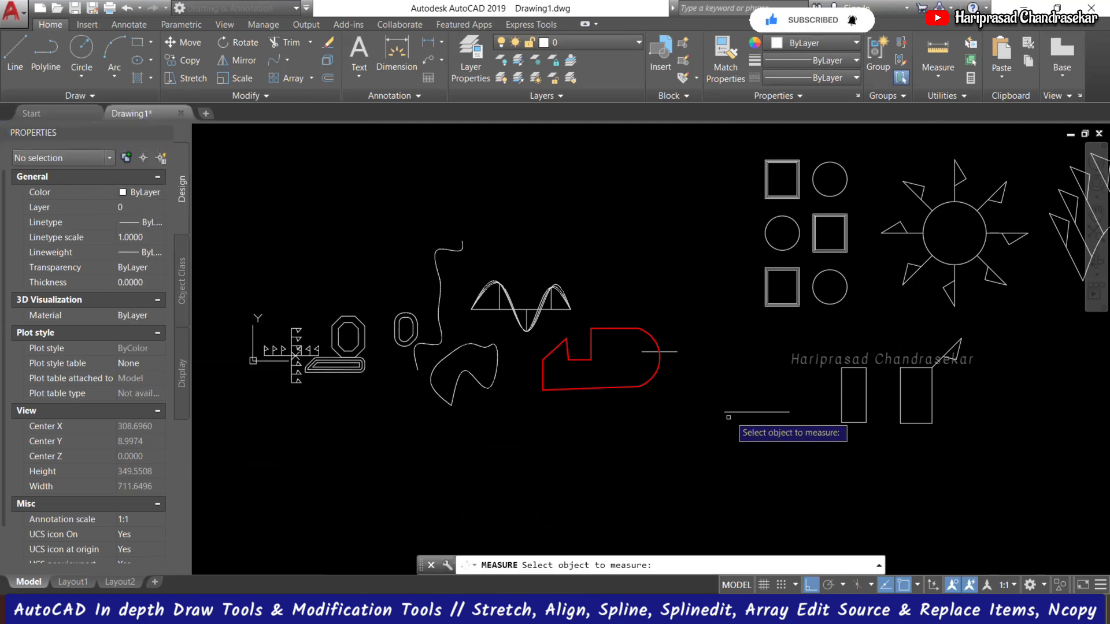
left_click(746, 411)
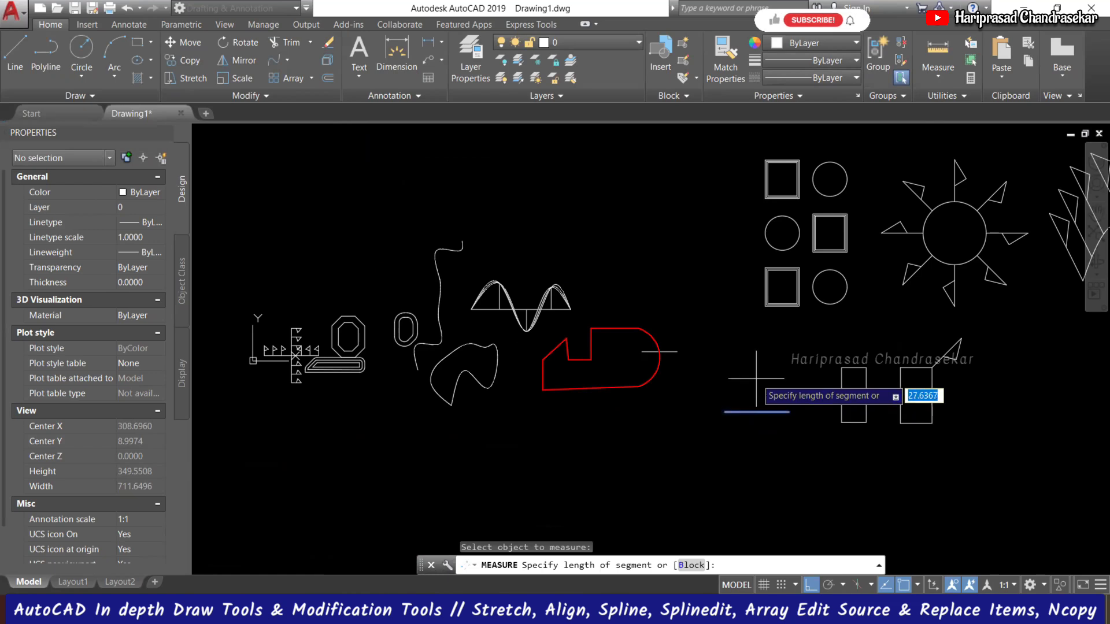
scroll(757, 373, "up", 2)
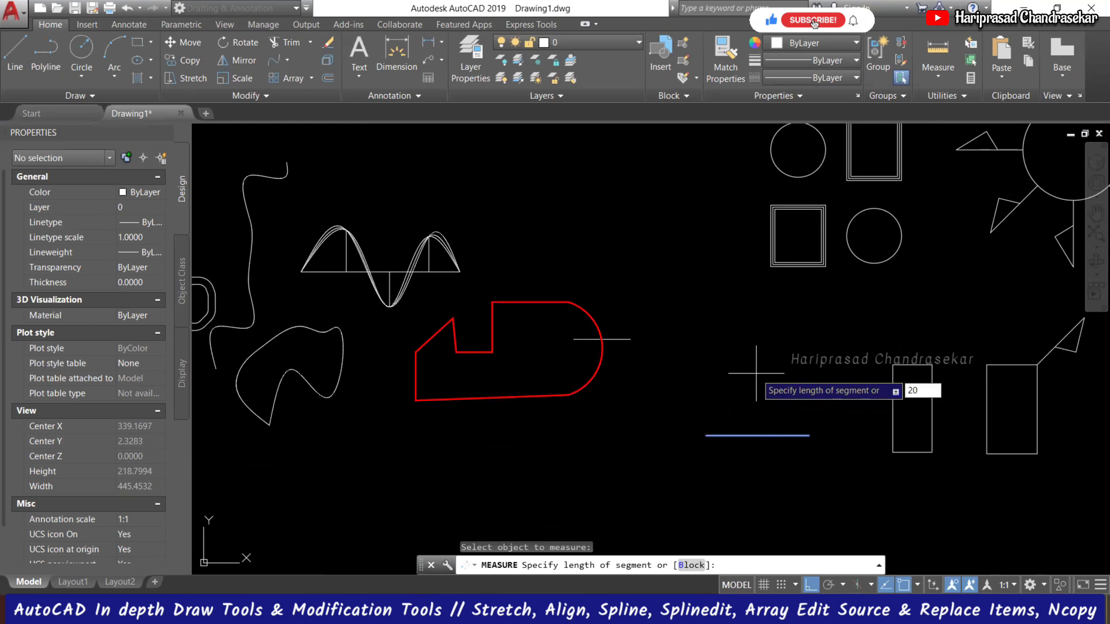
key("Return")
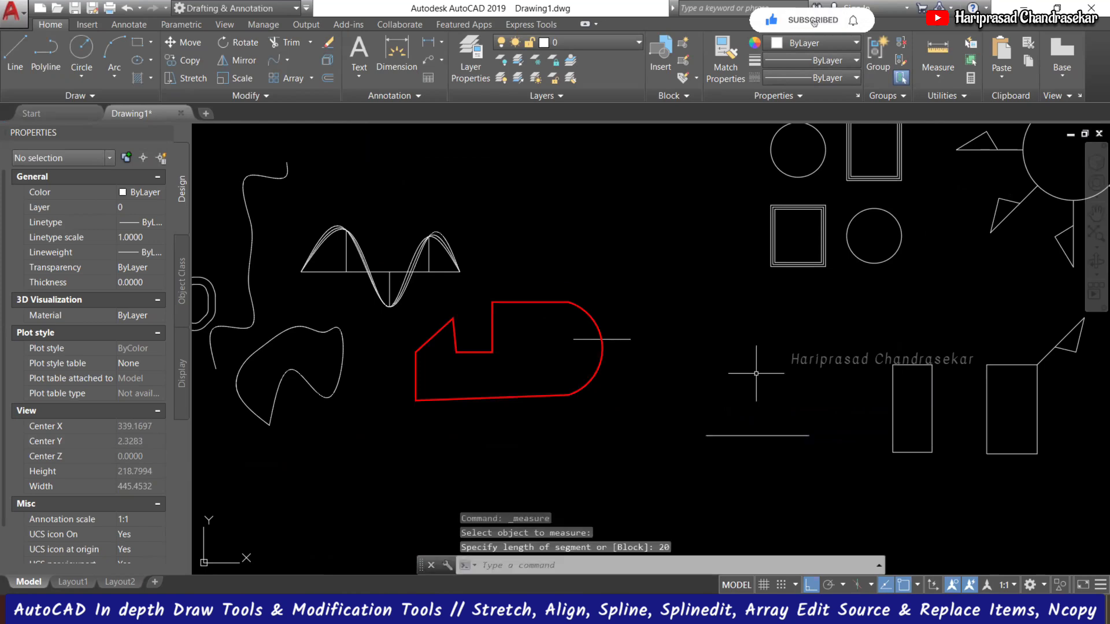
Step: Select the measured line to examine it up close, and clear the selection
left_click(766, 440)
left_click(755, 427)
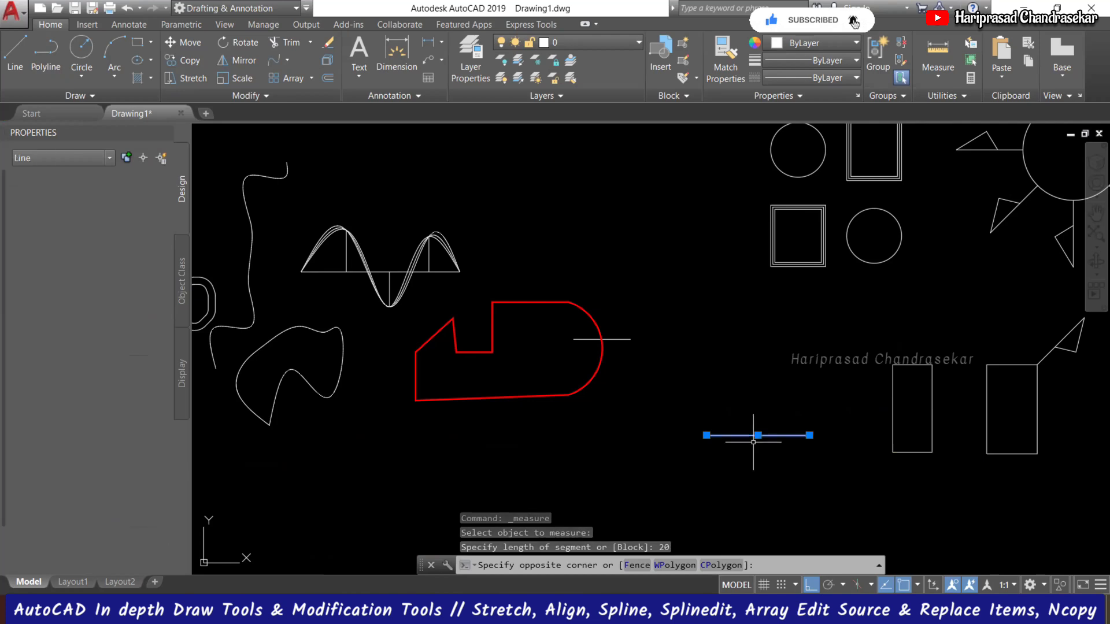
scroll(757, 427, "up", 4)
scroll(756, 383, "down", 2)
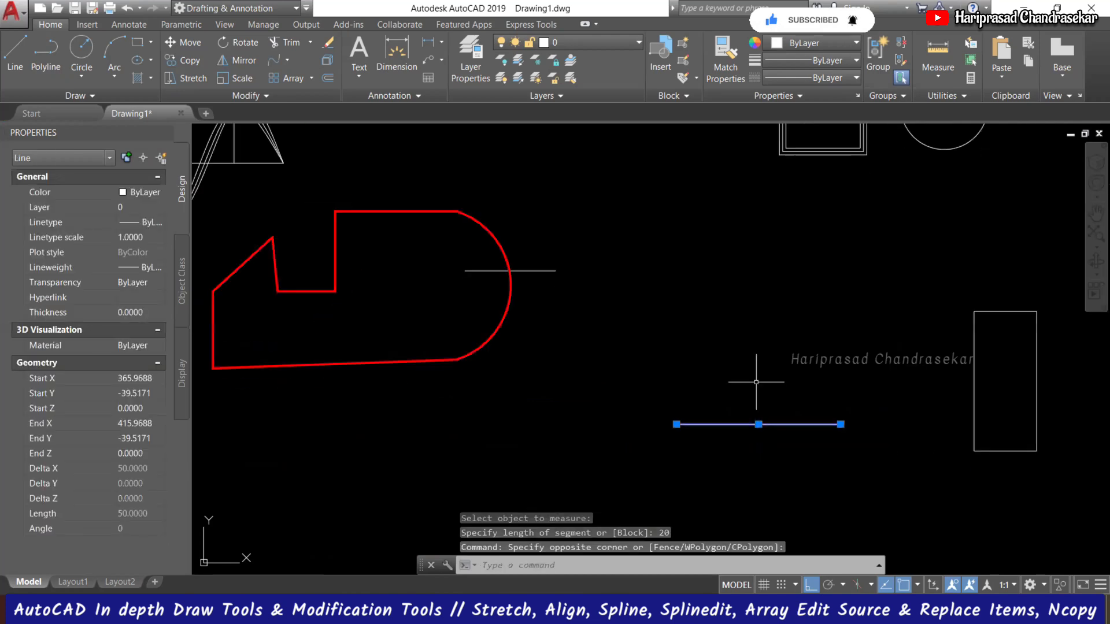
key("Escape")
key("Escape")
key("Escape")
Step: Choose the X mark as point style with a 2% size relative to screen, and inspect the points on the line
type("pt")
key("Return")
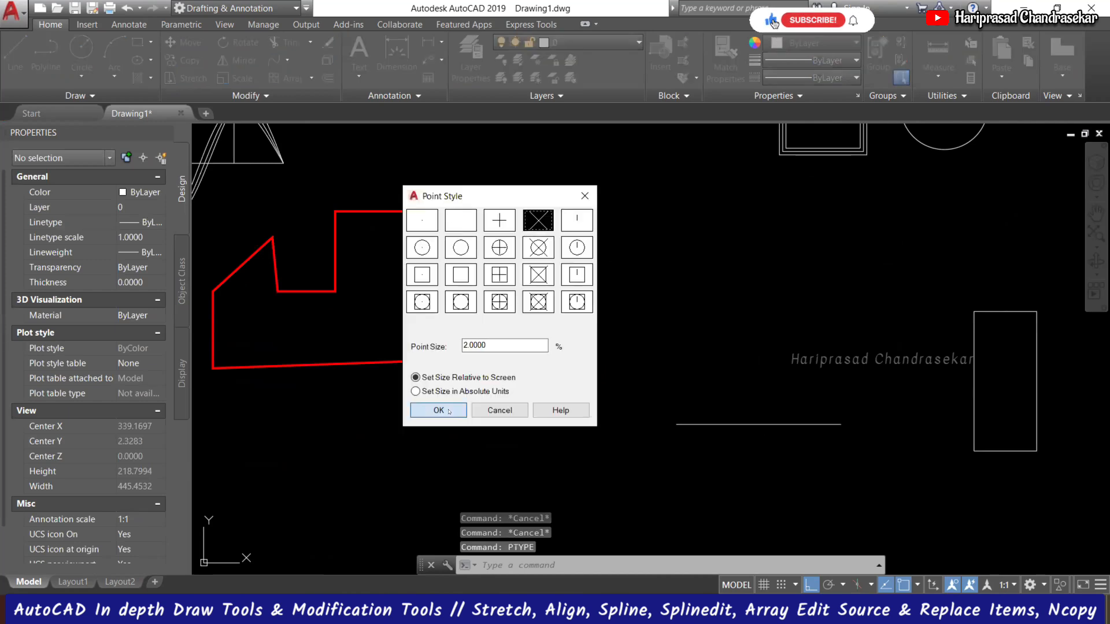
left_click(449, 411)
scroll(769, 440, "up", 5)
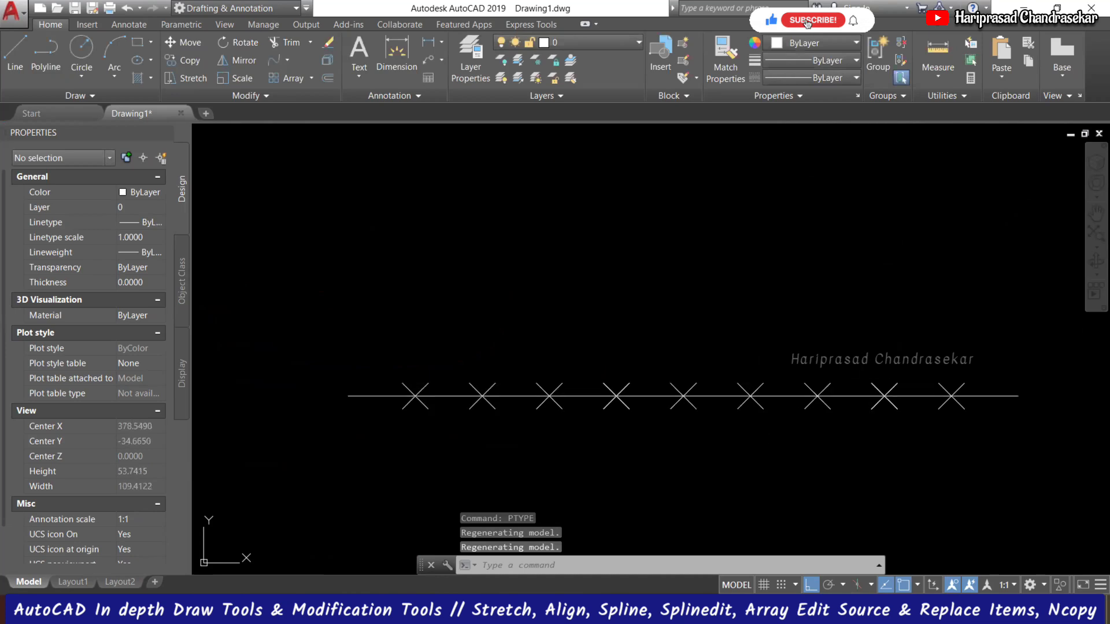
scroll(820, 387, "up", 8)
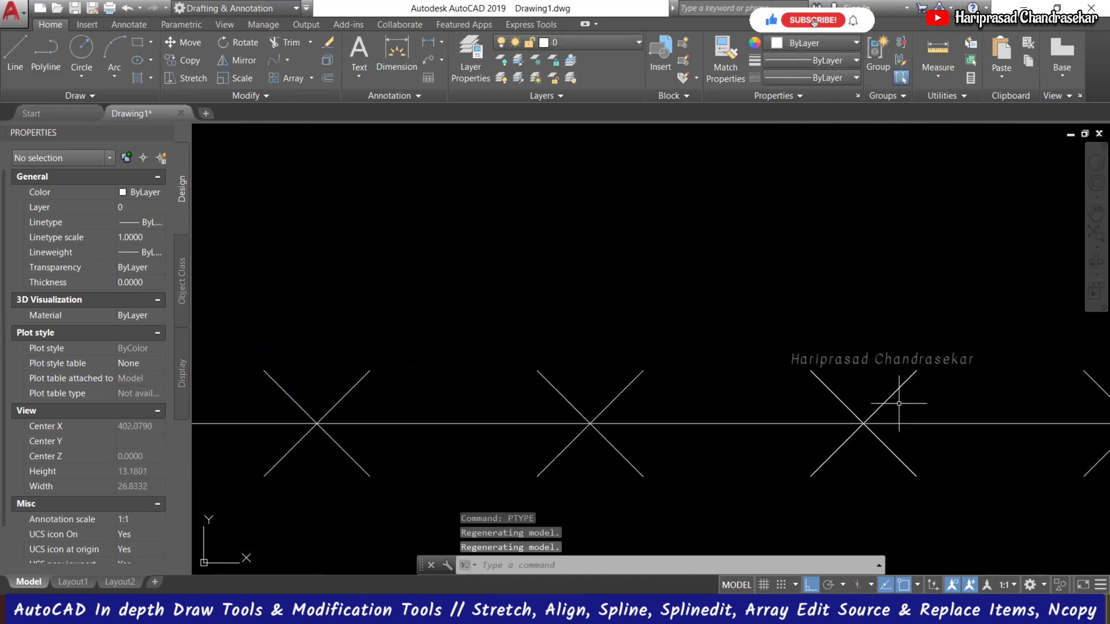
Step: Erase one of the X points on the line and undo the erasure
left_click(837, 398)
key("Escape")
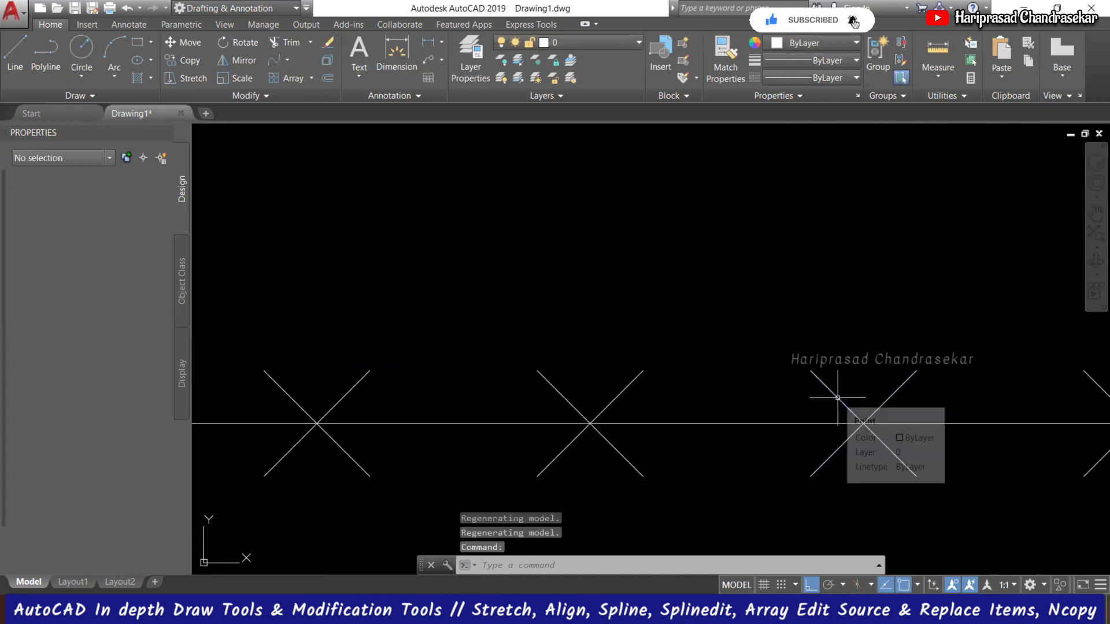
key("Delete")
scroll(900, 295, "down", 4)
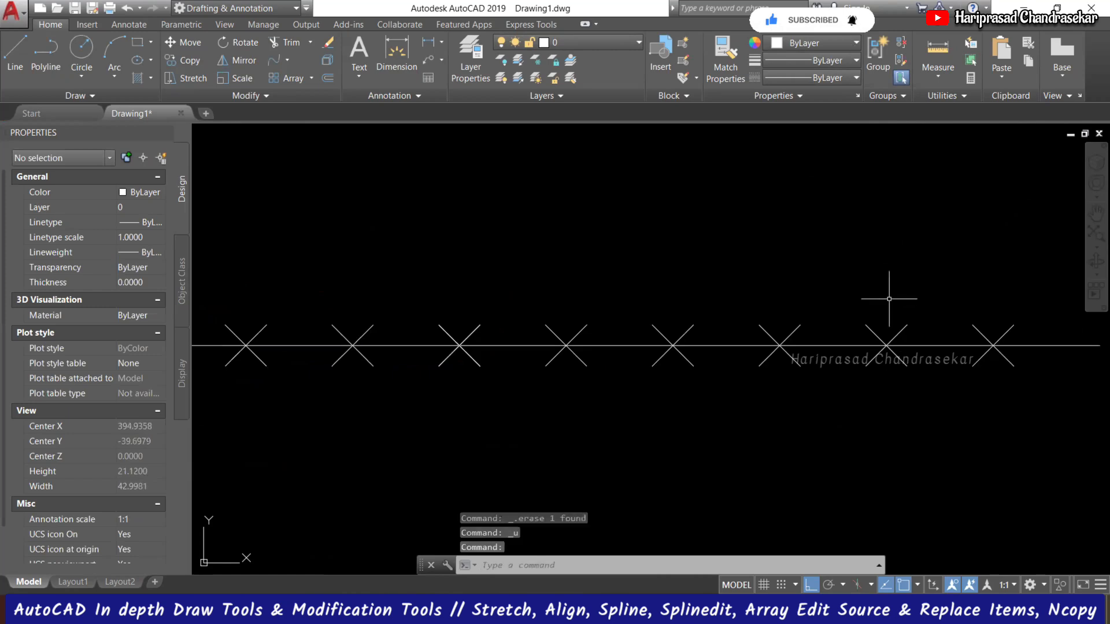
Step: Draw a horizontal line about 27.7 units long below the line with the X points
scroll(867, 305, "down", 6)
scroll(873, 266, "up", 4)
scroll(605, 249, "down", 2)
type("l")
key("Return")
left_click(548, 458)
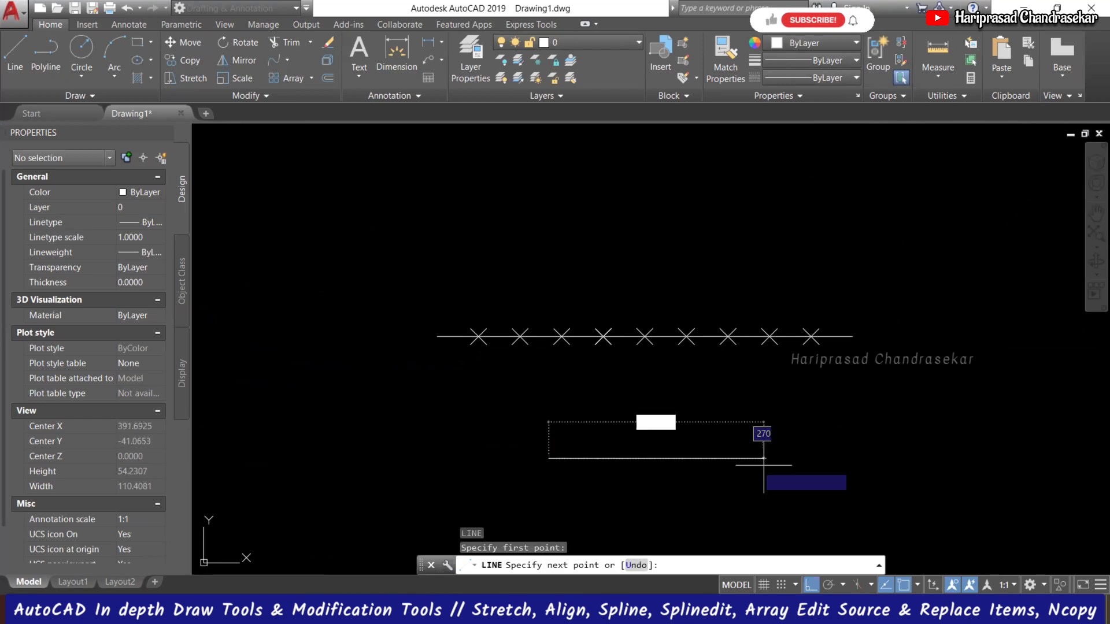
left_click(777, 456)
key("Escape")
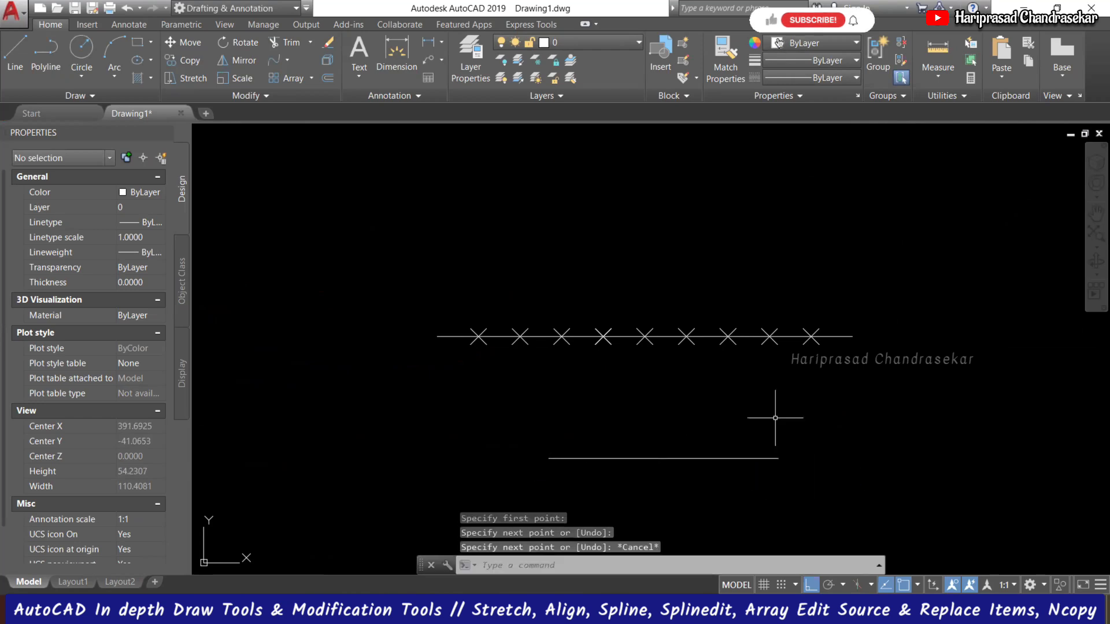
left_click(87, 96)
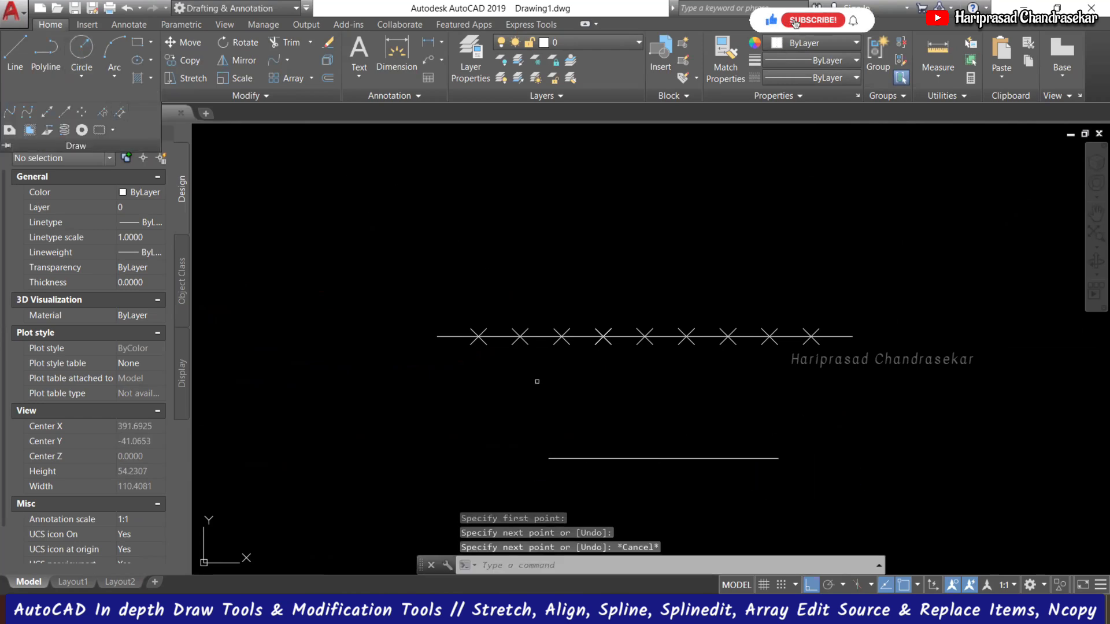
key("Return")
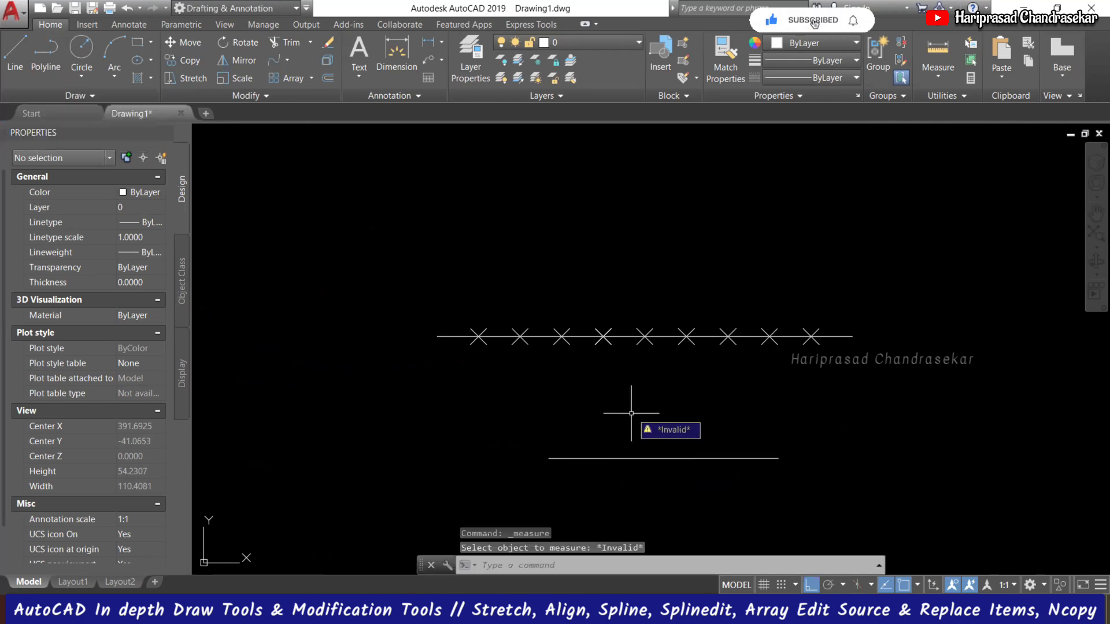
key("Escape")
key("space")
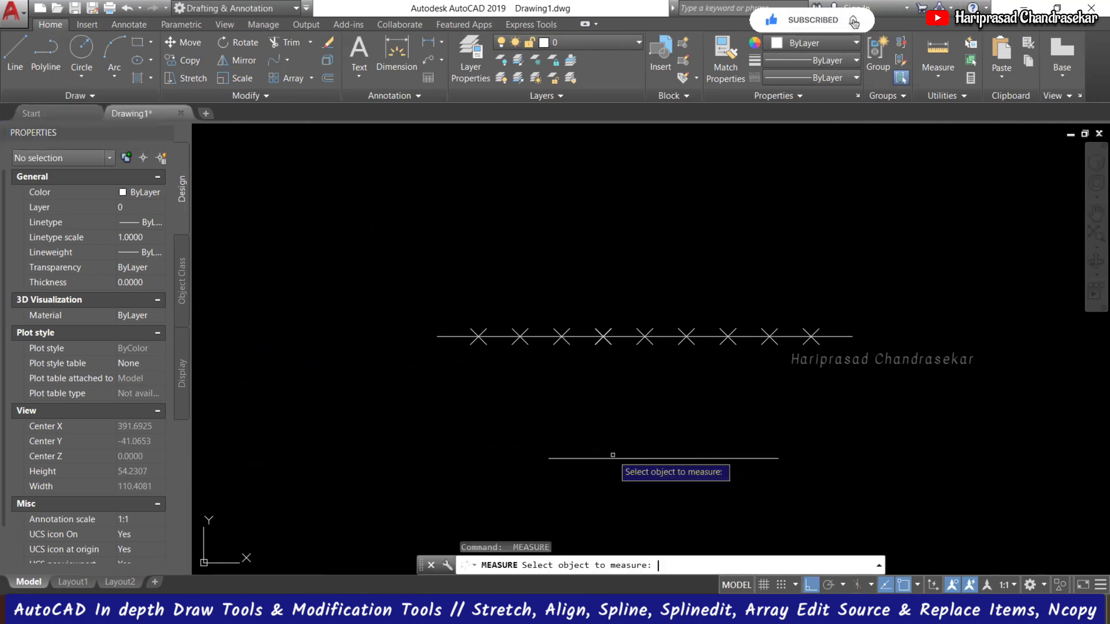
left_click(610, 459)
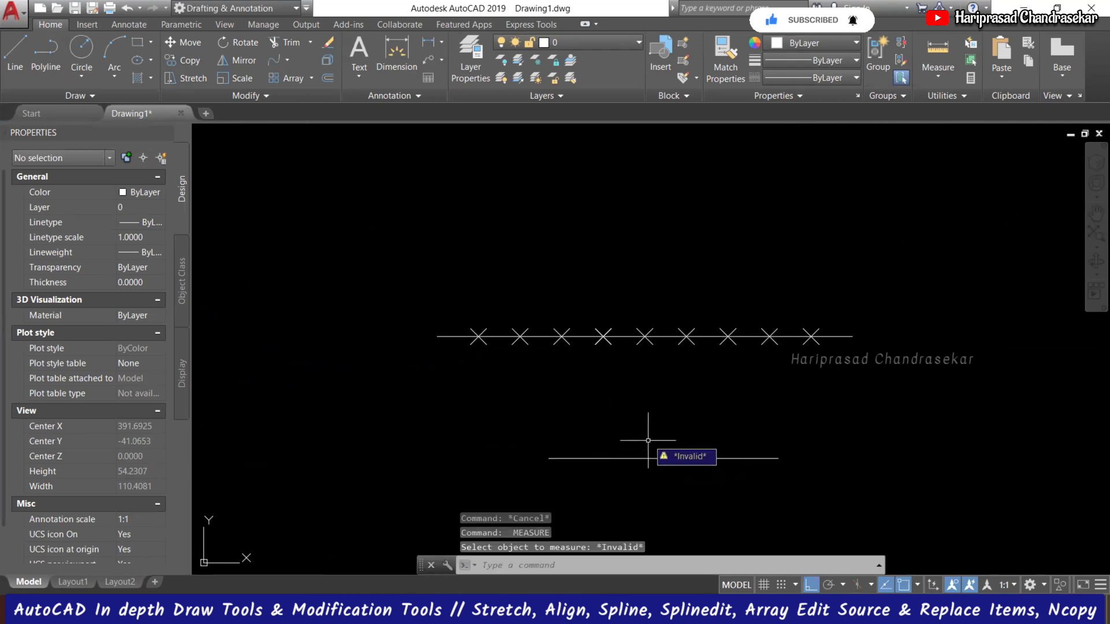
Step: Measure the new lower line with a segment length of 5 to place points along it
left_click(107, 97)
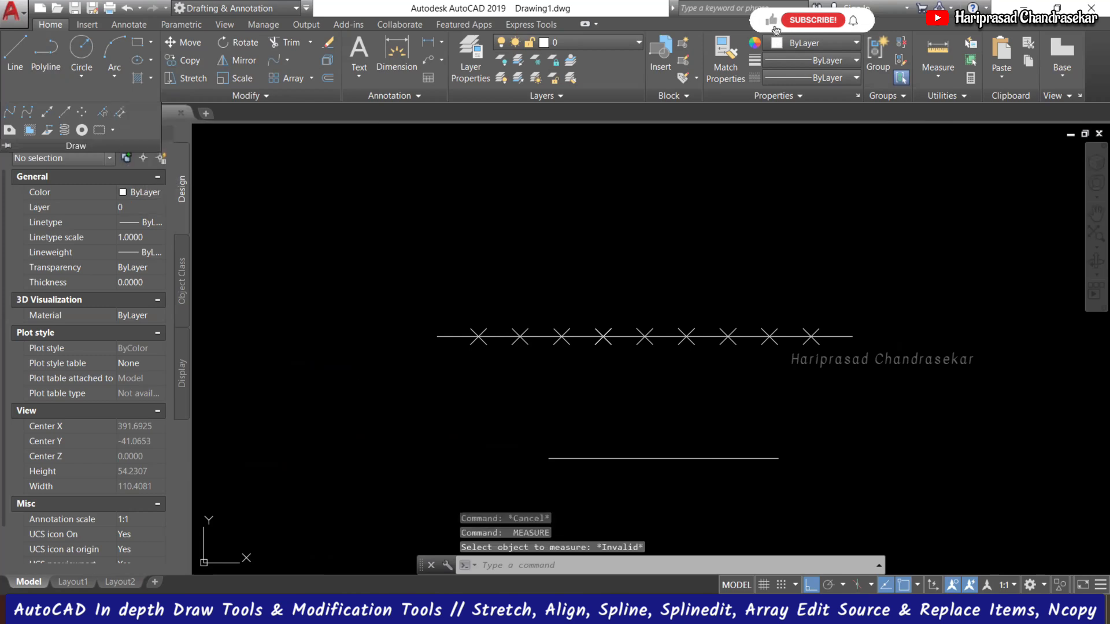
left_click(604, 459)
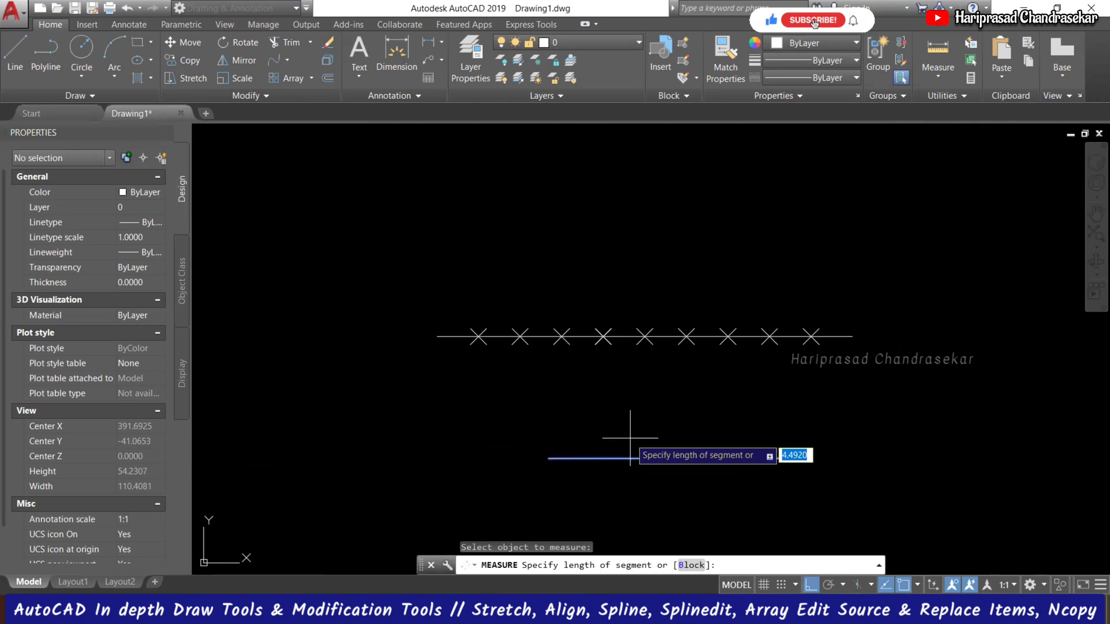
type("5")
key("Return")
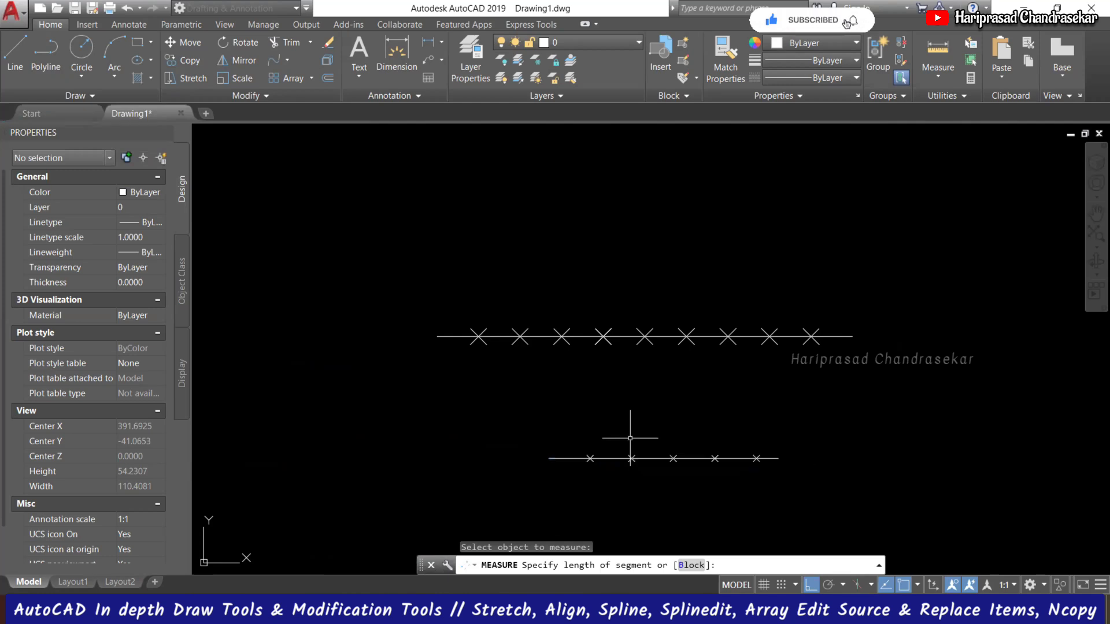
Step: Examine the point spacing and the leftover end of the lower line, comparing it with the divided upper line
scroll(635, 463, "up", 4)
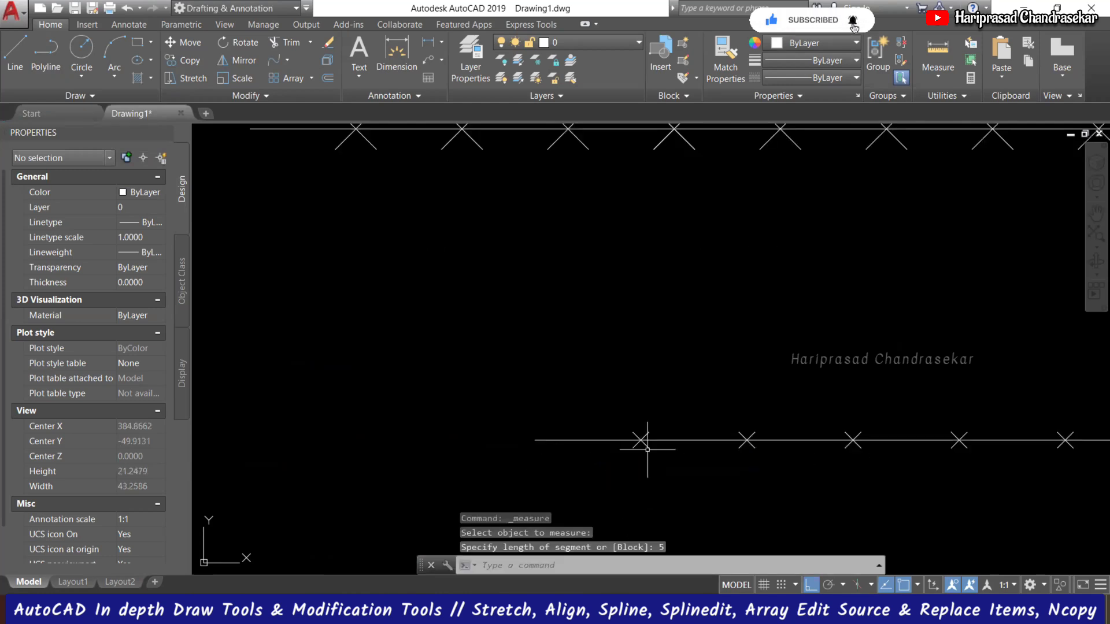
scroll(646, 445, "down", 2)
scroll(927, 453, "up", 4)
scroll(929, 426, "down", 2)
scroll(798, 302, "down", 3)
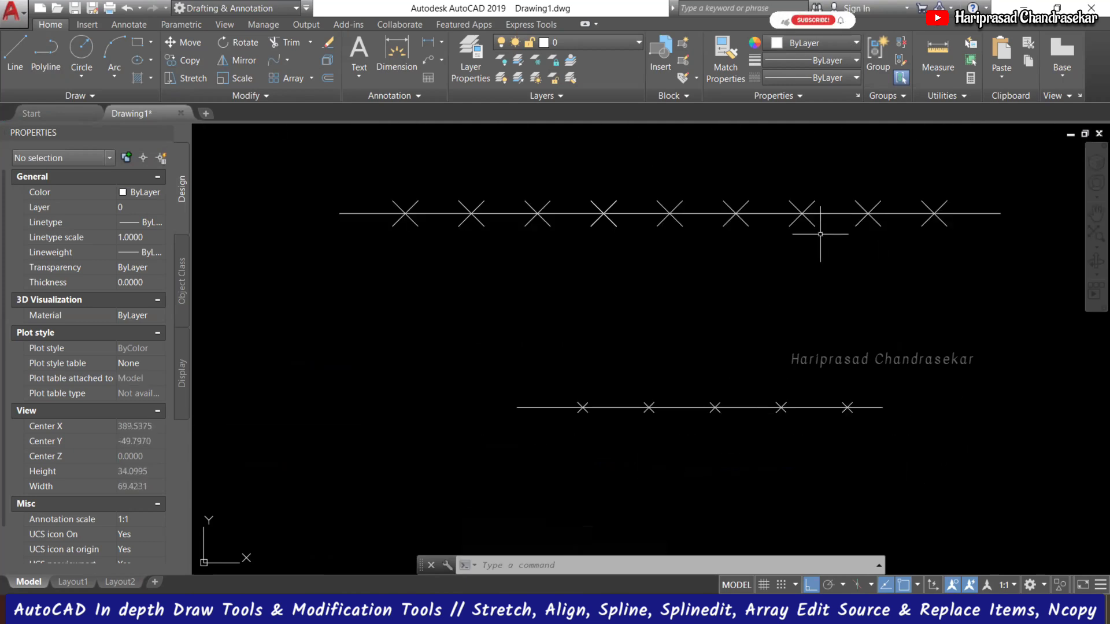
scroll(755, 422, "up", 3)
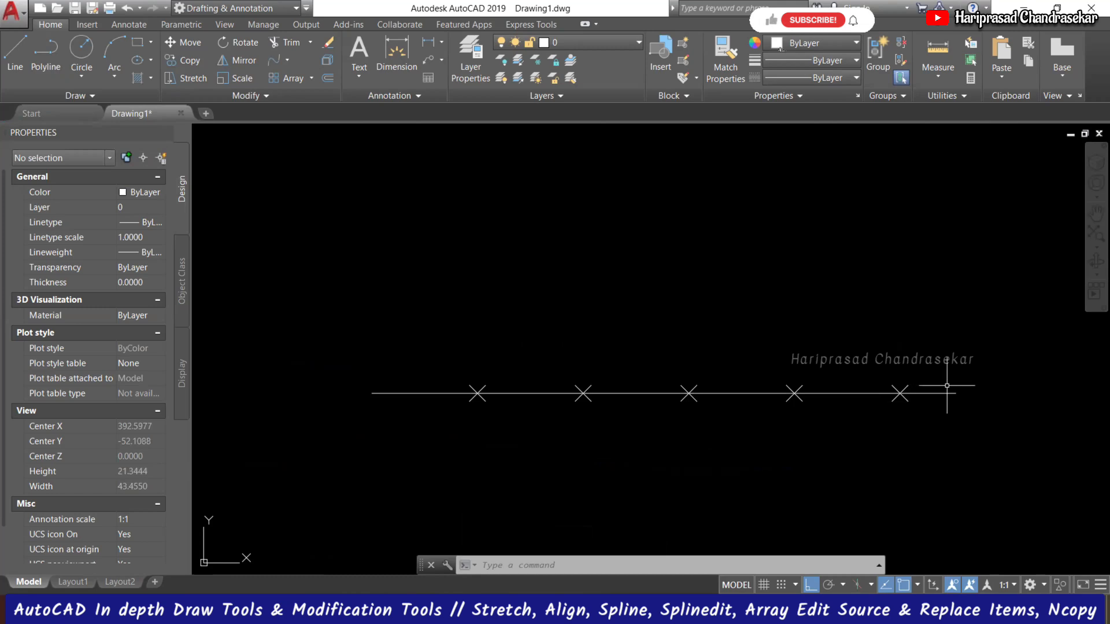
scroll(936, 390, "up", 2)
scroll(941, 383, "down", 2)
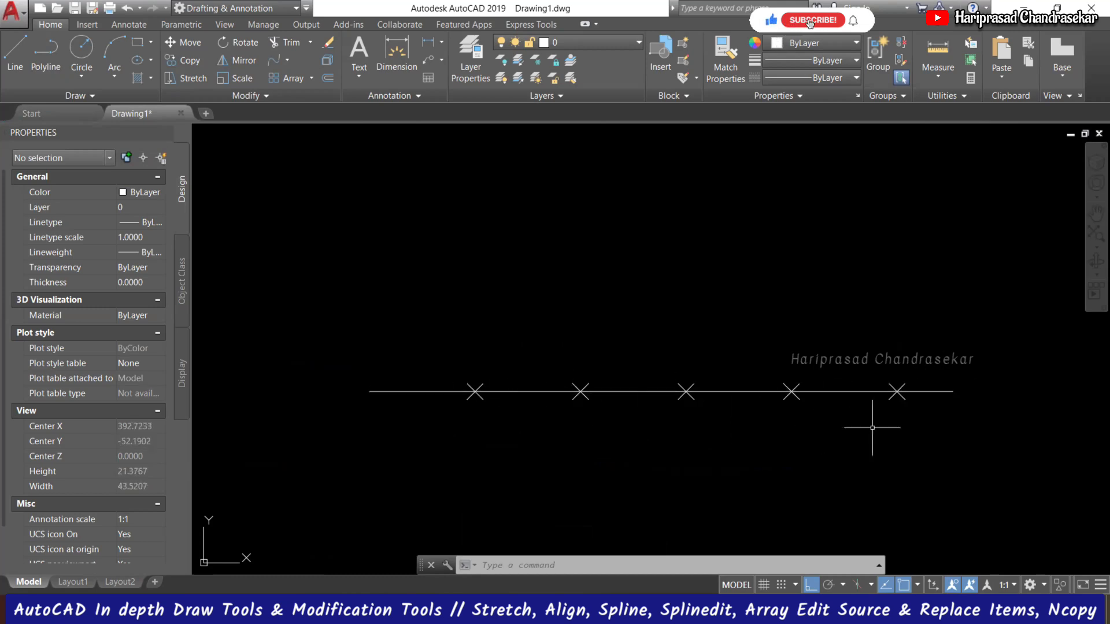
Step: Shorten the lower line by stretching its right endpoint back to the last X point
left_click(942, 391)
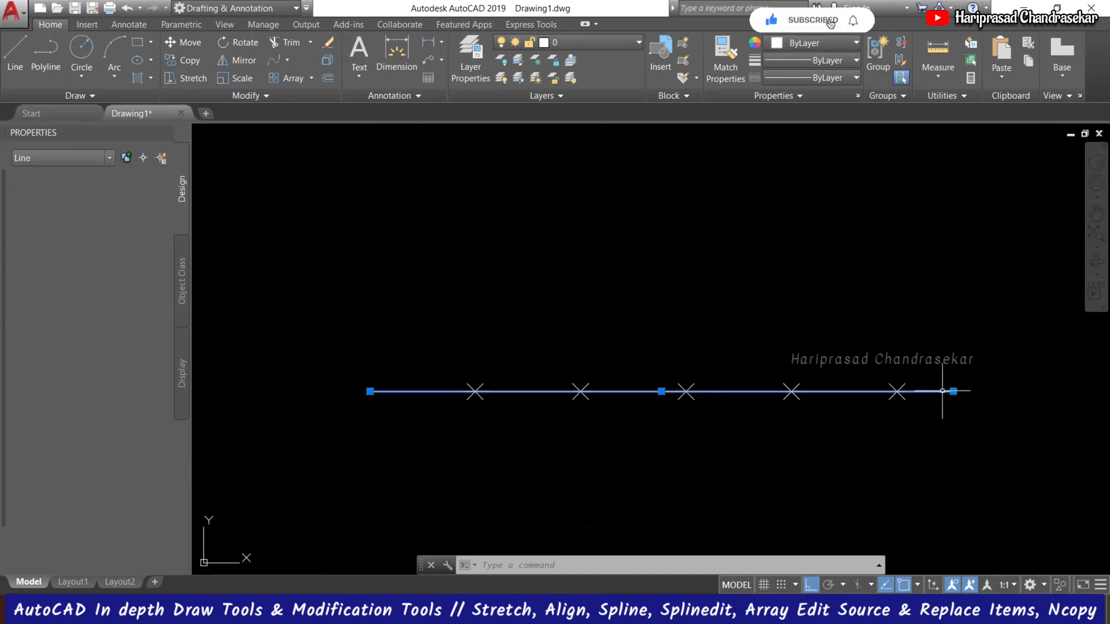
left_click(953, 391)
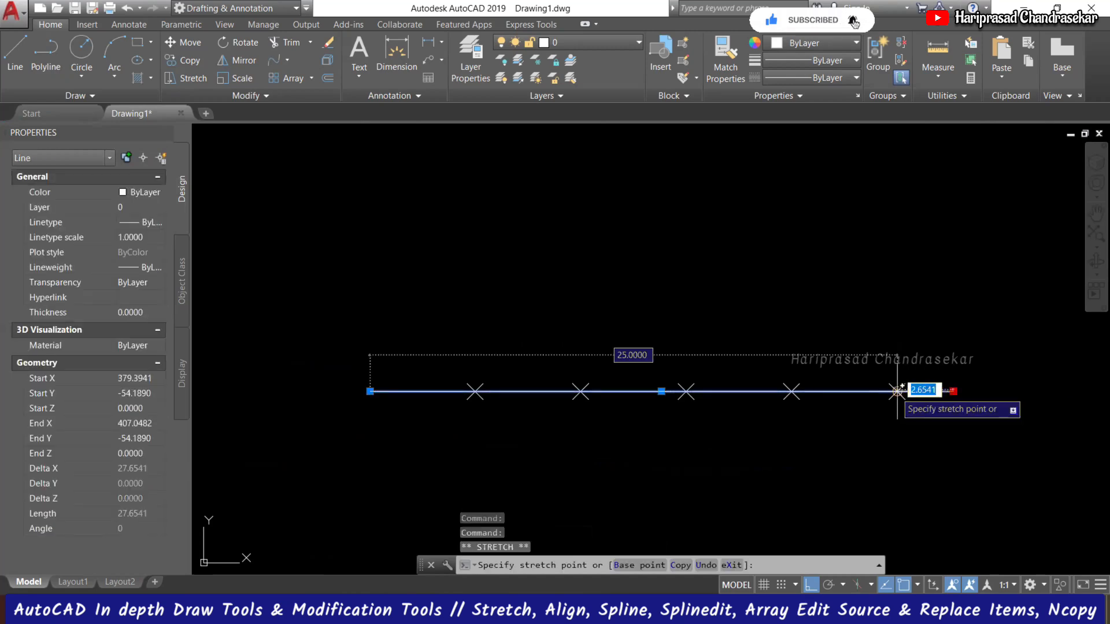
left_click(897, 392)
left_click(897, 392)
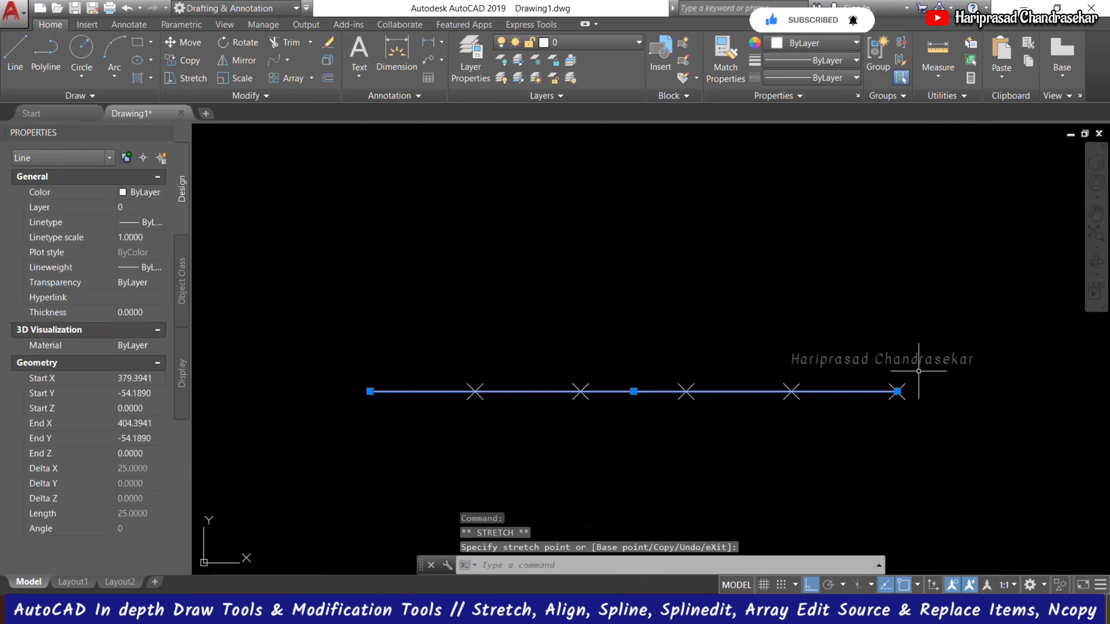
Step: Stretch the lower line's right endpoint outward by 5 units past the last X point, and clear the selection
left_click(896, 392)
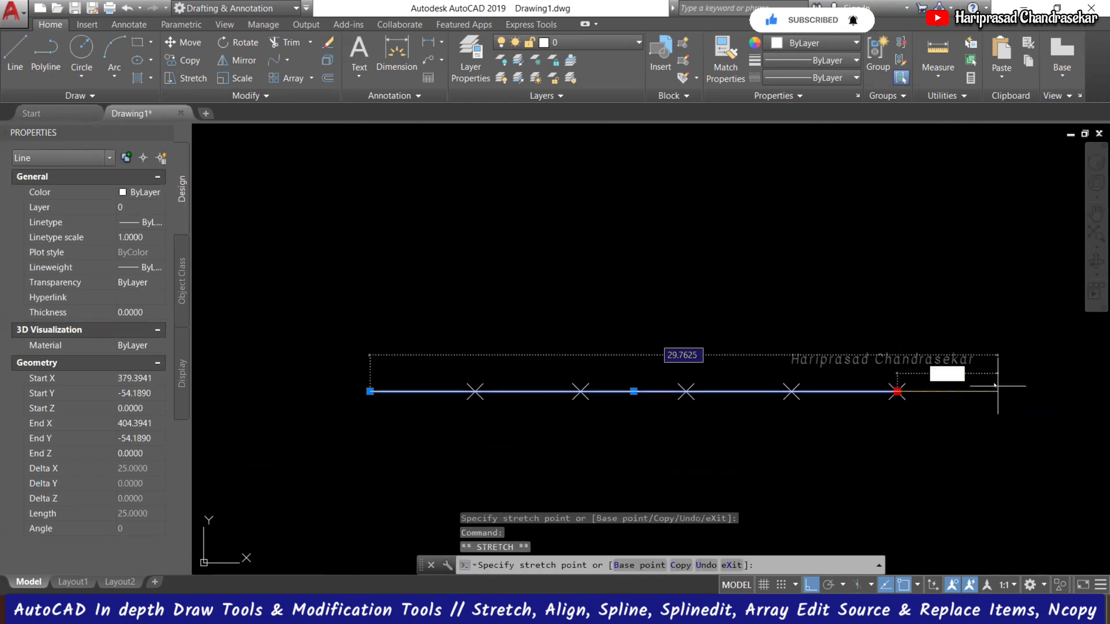
type("5")
key("Return")
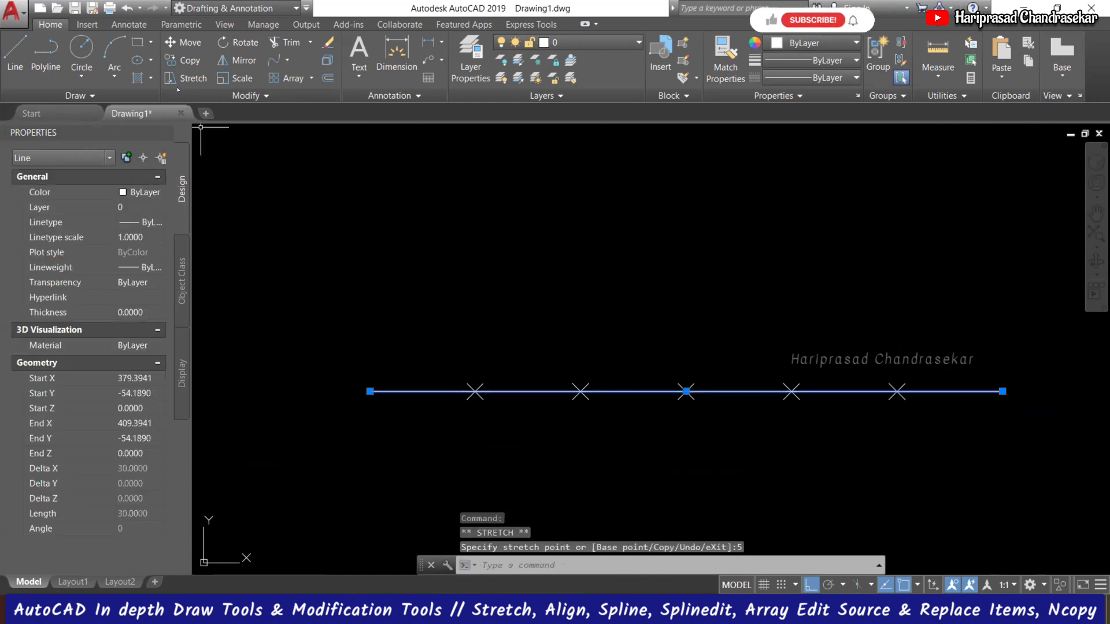
left_click(122, 96)
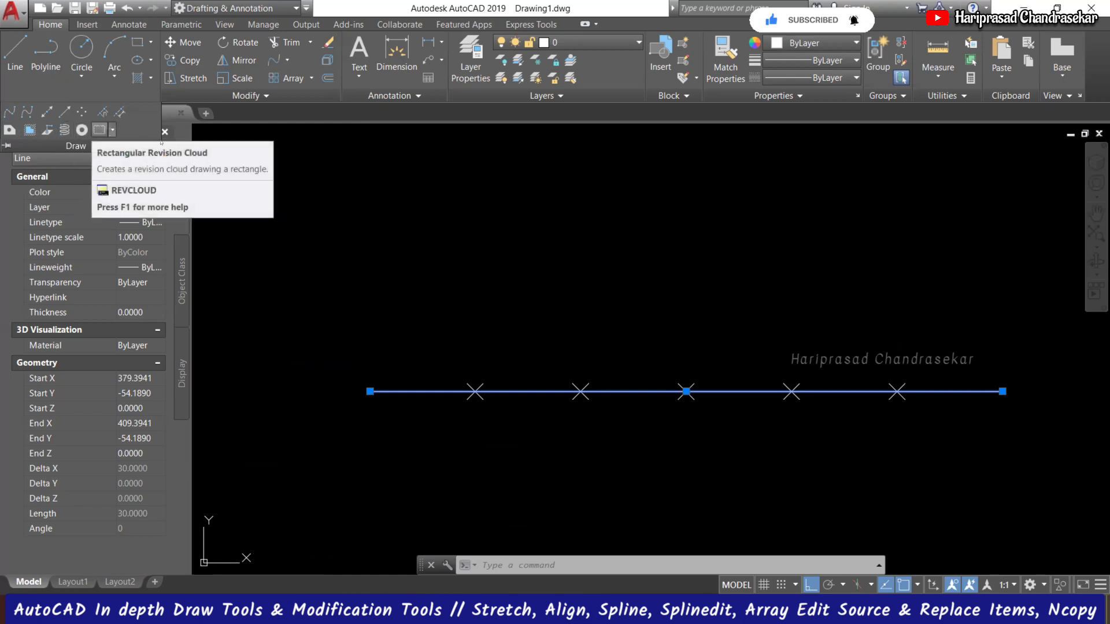
key("Escape")
key("Escape")
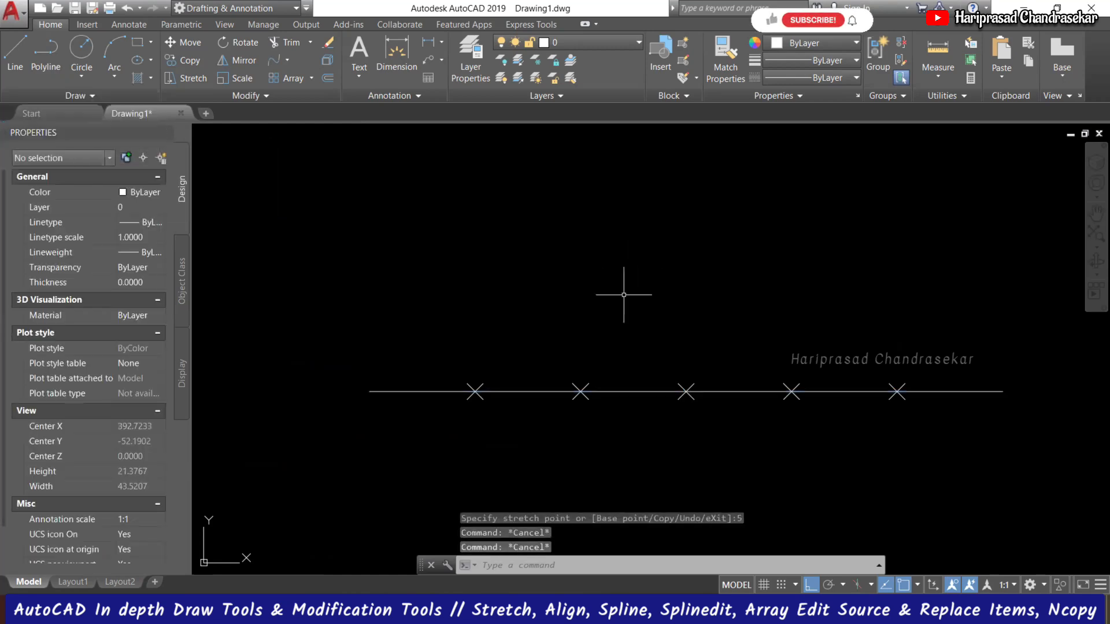